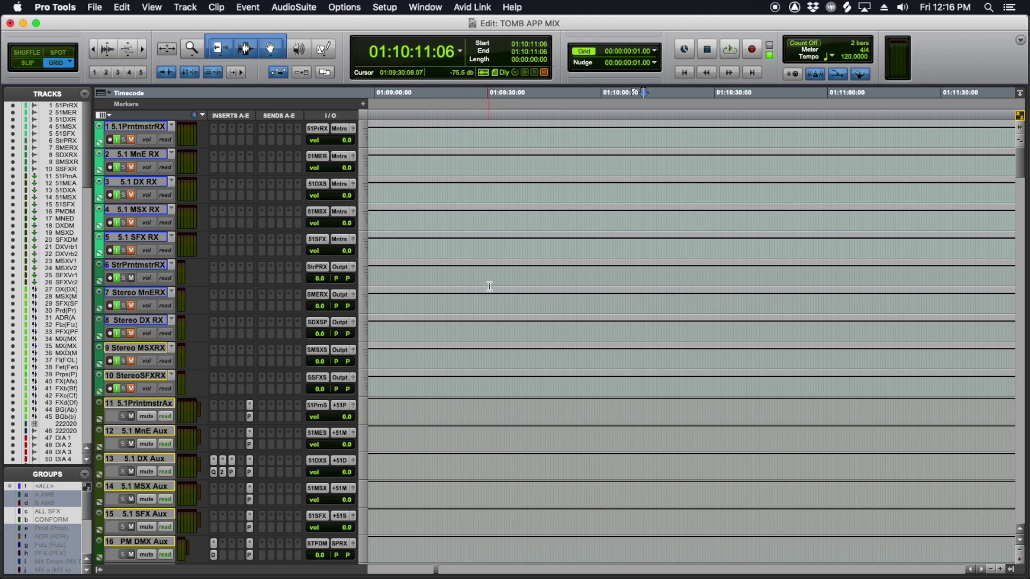
Step: Insert the multichannel NX (5.1/stereo) sound field plug-in on the 5.1 Printmaster RX track
left_click(131, 278)
left_click(215, 127)
mouse_move(286, 129)
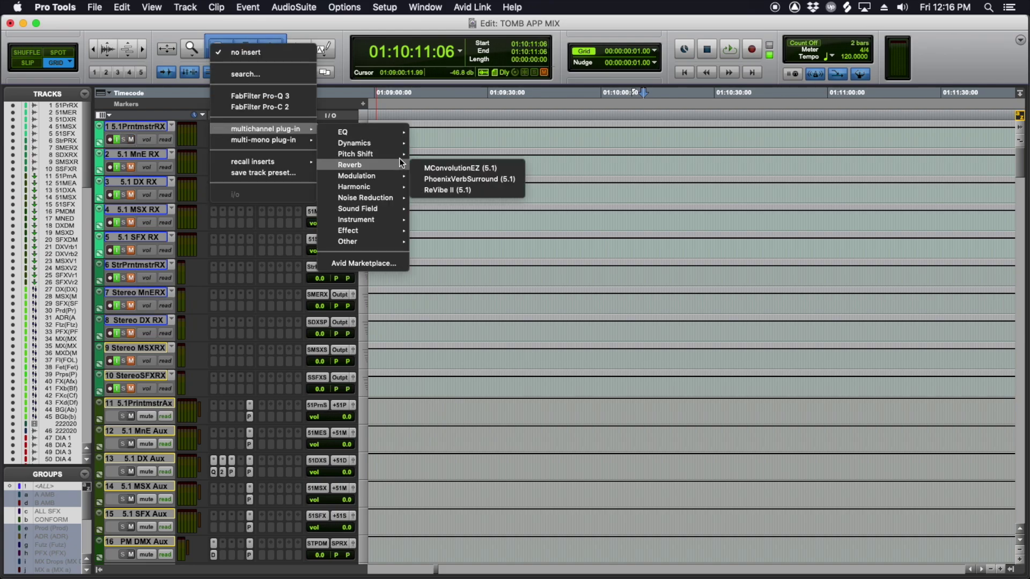
mouse_move(385, 211)
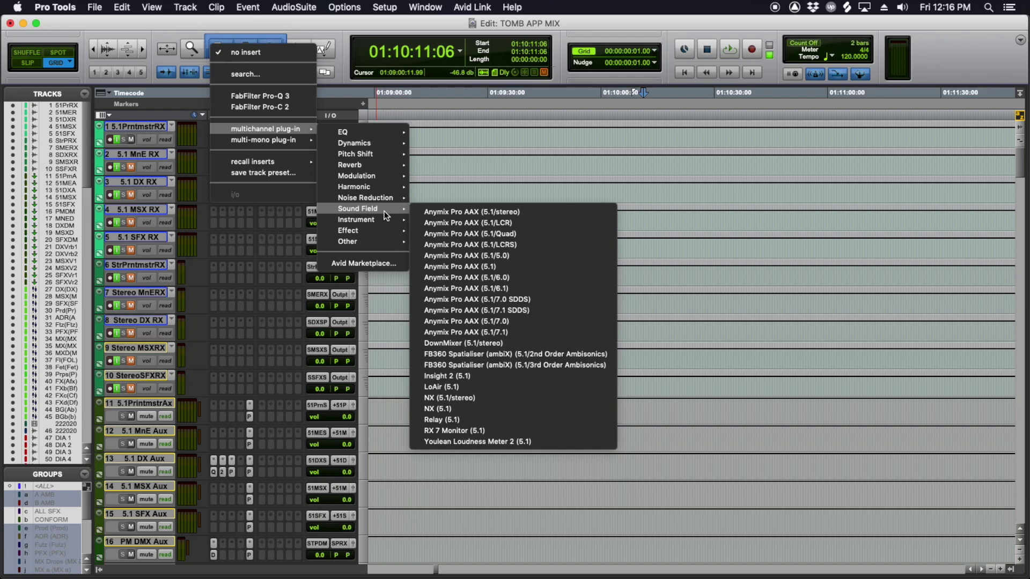
left_click(481, 397)
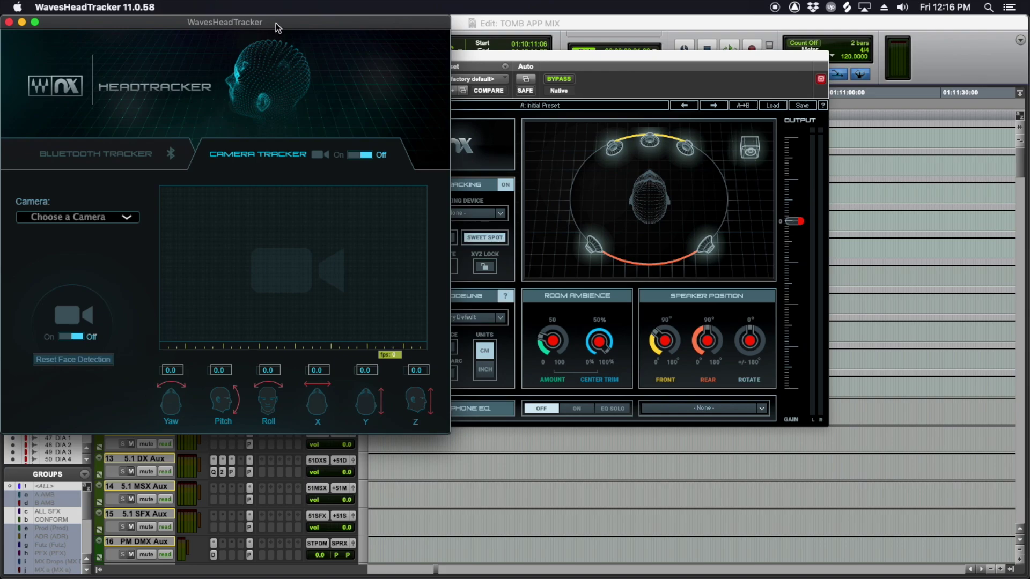
Step: Quit the WavesHeadTracker application and confirm that head tracking should stop
left_click_drag(276, 24, 455, 77)
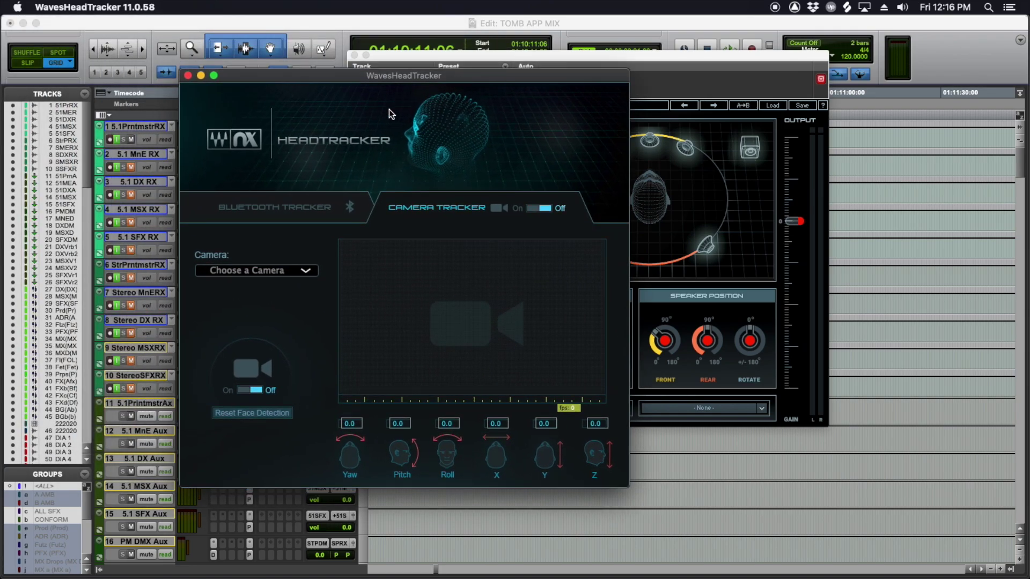
left_click(188, 75)
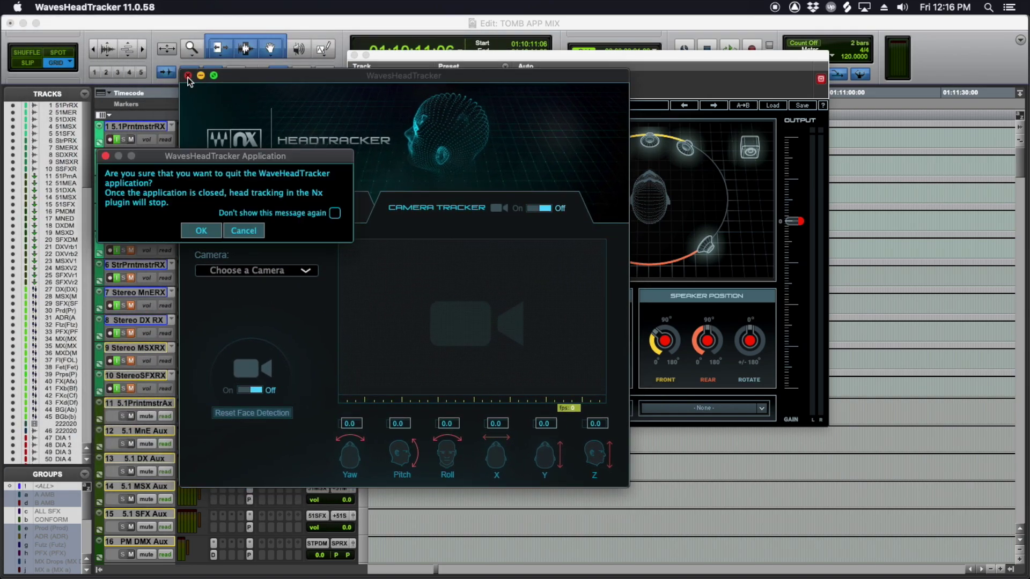
left_click(202, 230)
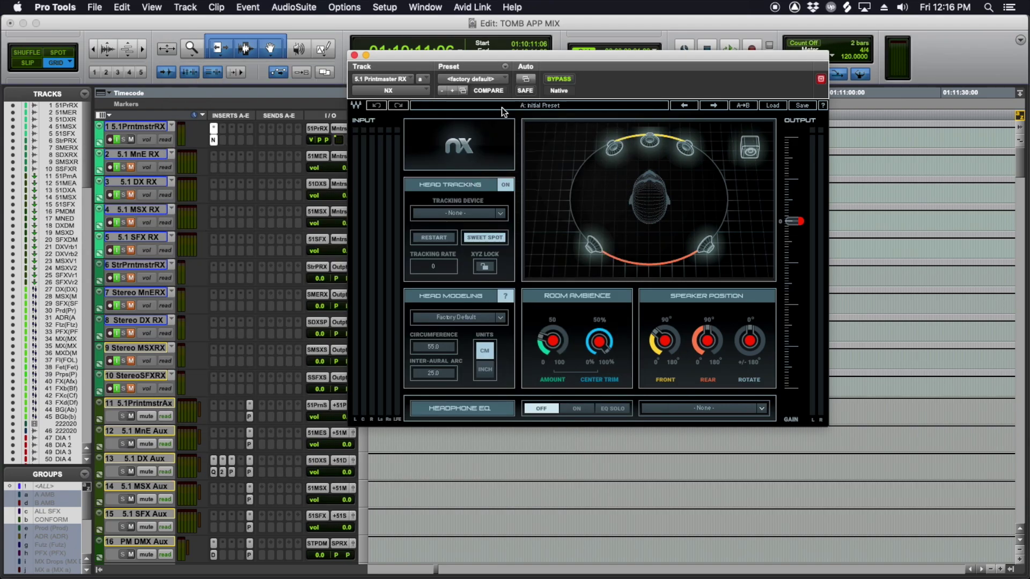
Step: Load the tbnx preset in the NX plug-in and close the plug-in window
left_click(482, 78)
left_click(481, 58)
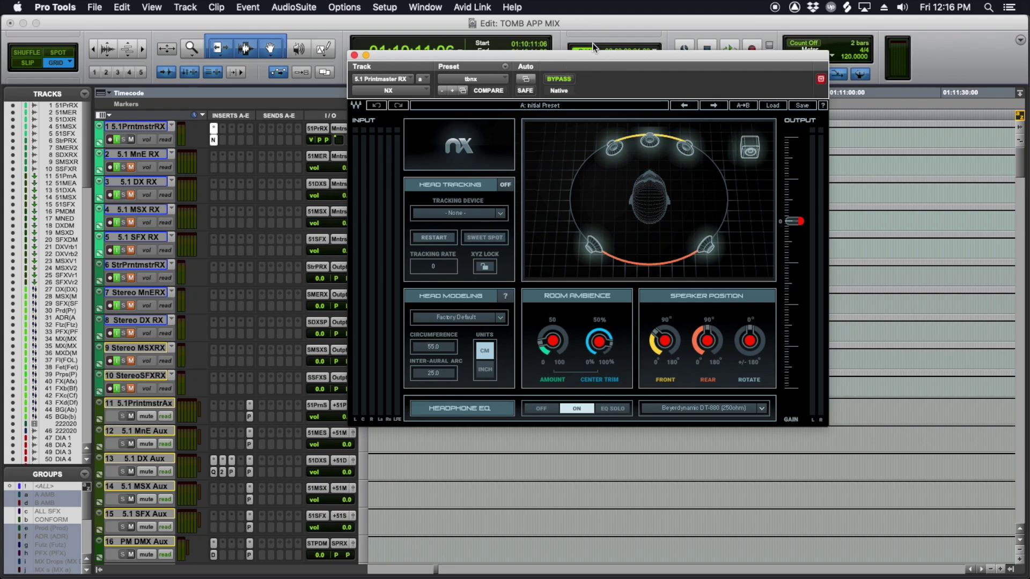
scroll(561, 268, "up", 10)
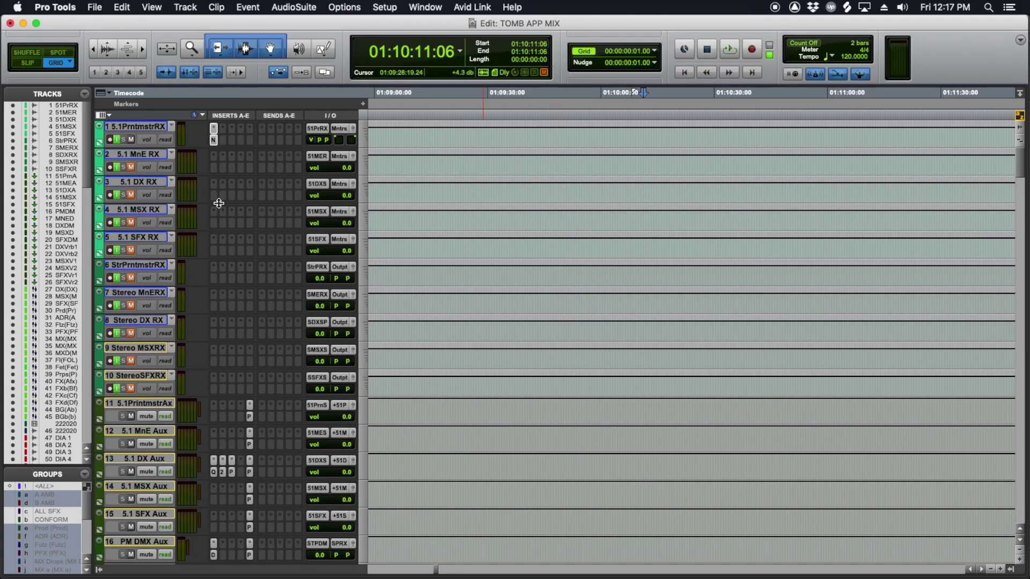
Step: Select the opening of the NOV2220201 reference audio, from 00:00:00:00 to about 00:10:38:08
scroll(524, 356, "down", 15)
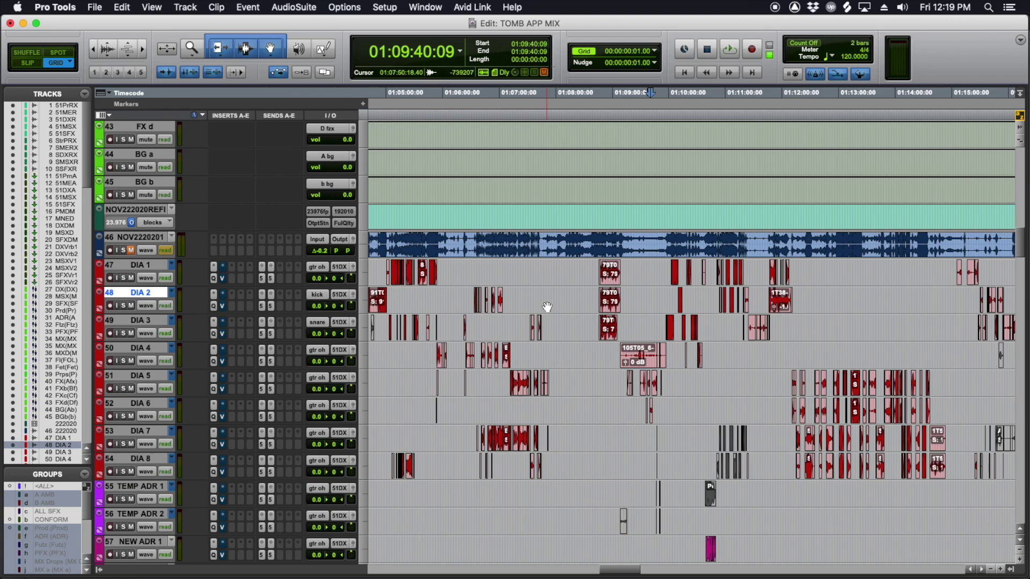
key("r")
key("r")
key("r")
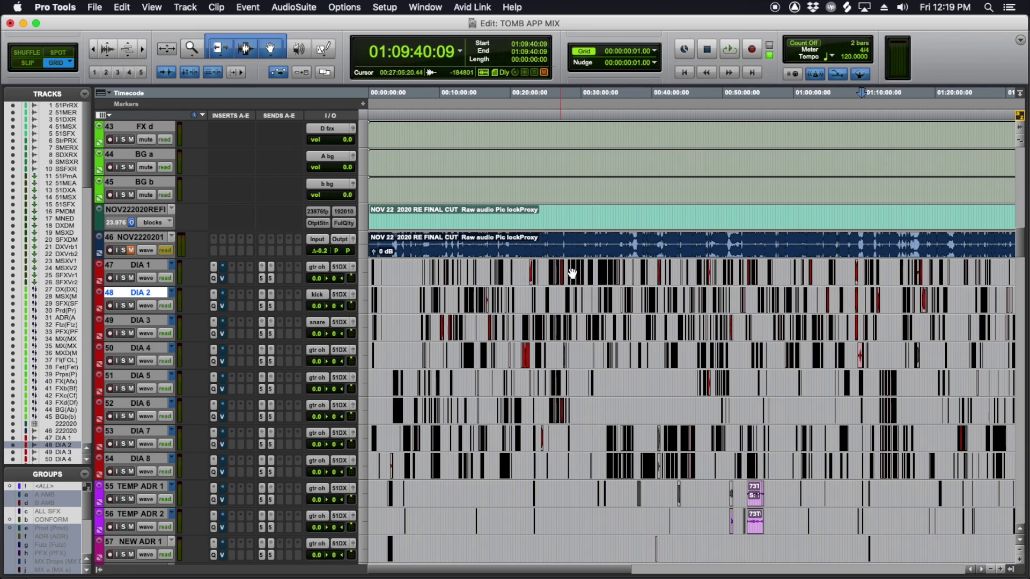
left_click(443, 237)
left_click_drag(443, 238, 353, 251)
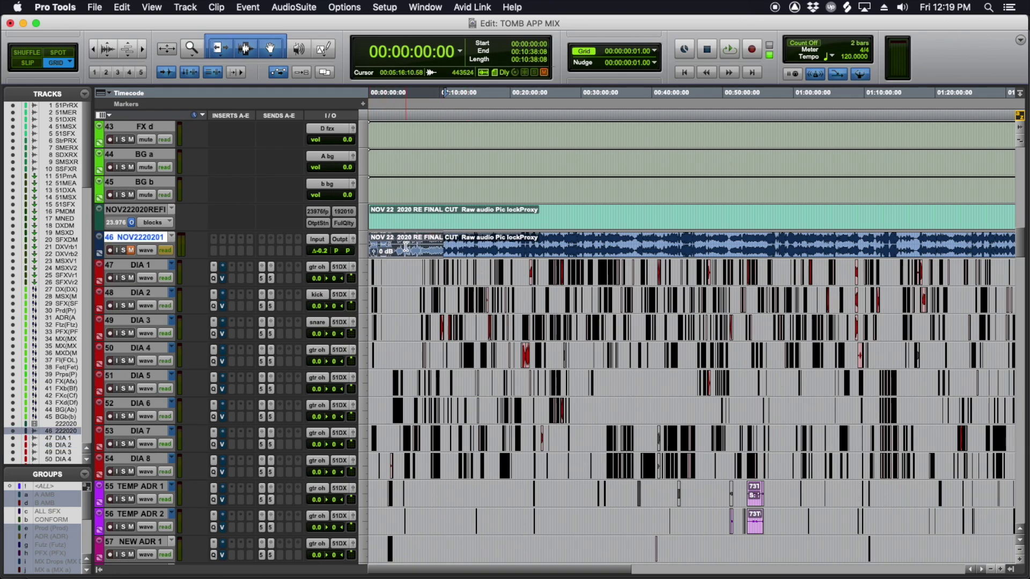
Step: Place the edit cursor on the DIA 1 track at 00:01:08:09
key("super+bracketright")
key("super+bracketright")
key("super+bracketright")
key("super+bracketright")
key("super+bracketright")
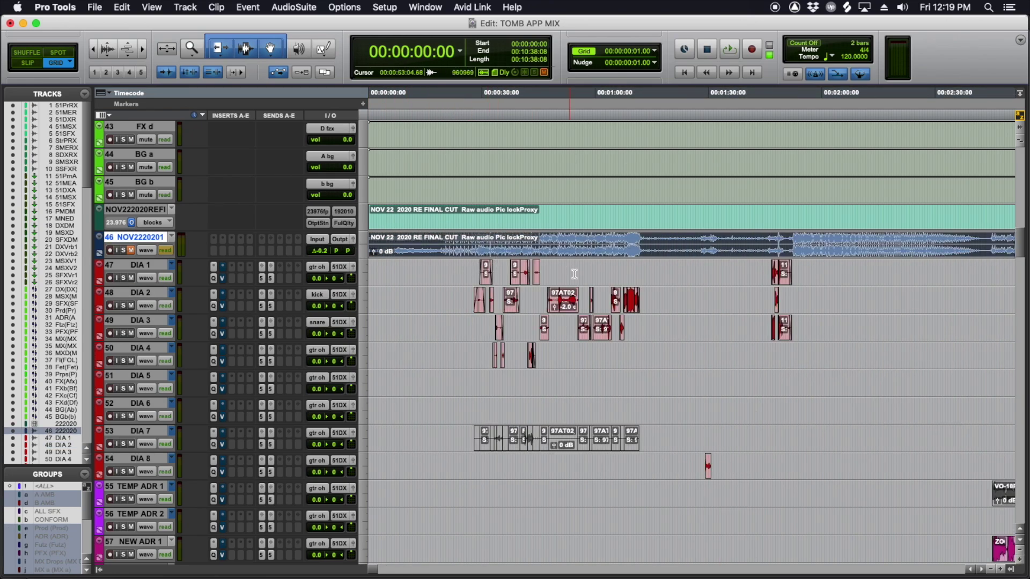
left_click(567, 251)
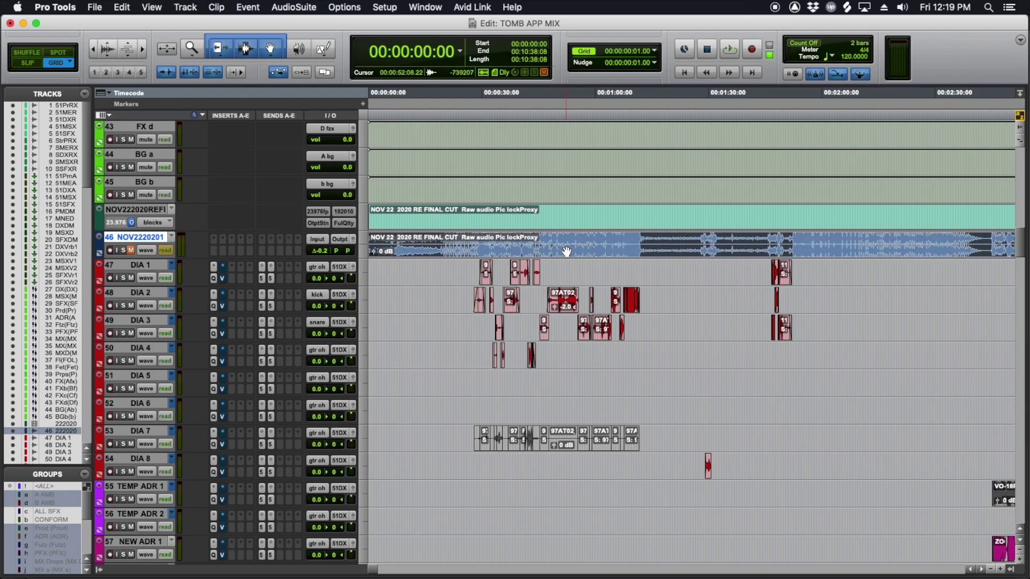
left_click(626, 268)
scroll(590, 274, "right", 3)
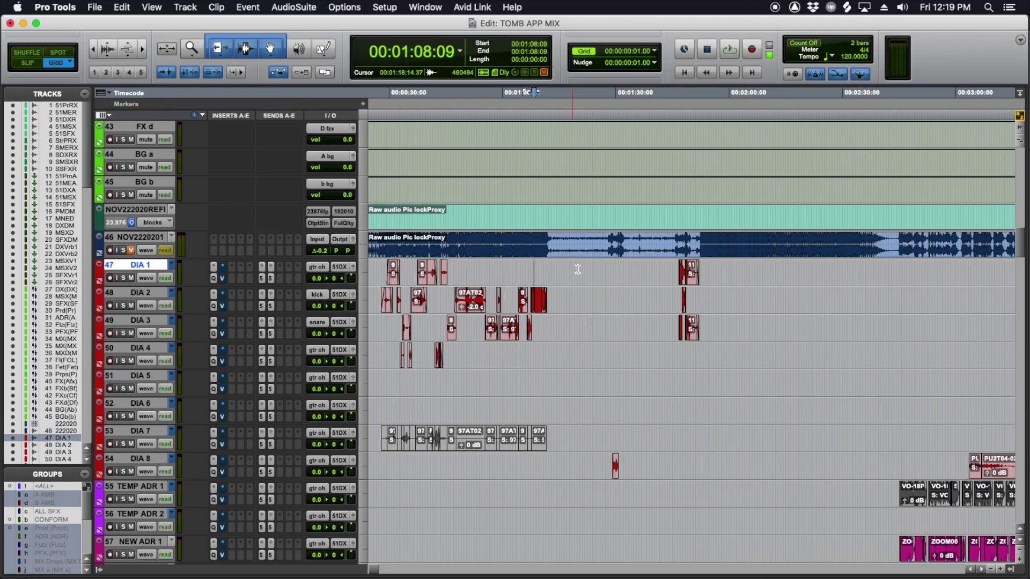
Step: Set the track view of all tracks to volume
scroll(578, 269, "up", 10)
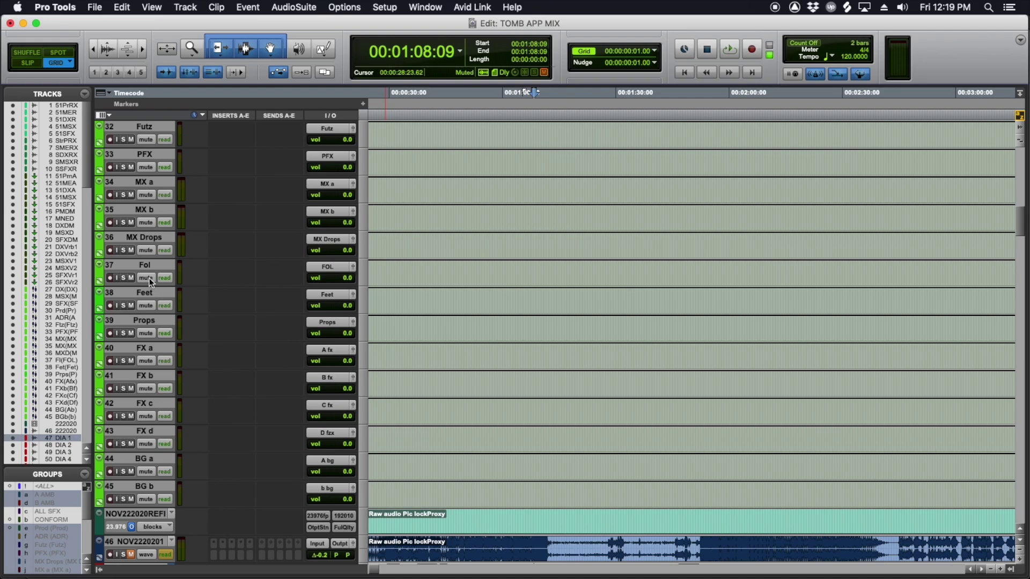
left_click(149, 278)
left_click(160, 256, "alt")
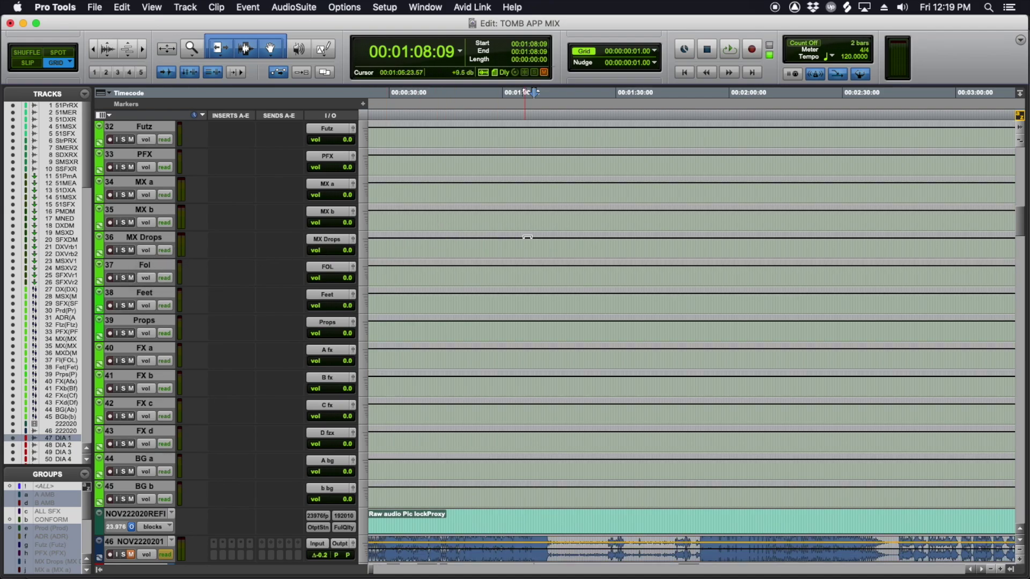
Step: Set the automation mode of the VCA tracks from 27 DX through 45 BG b to touch
scroll(527, 237, "up", 10)
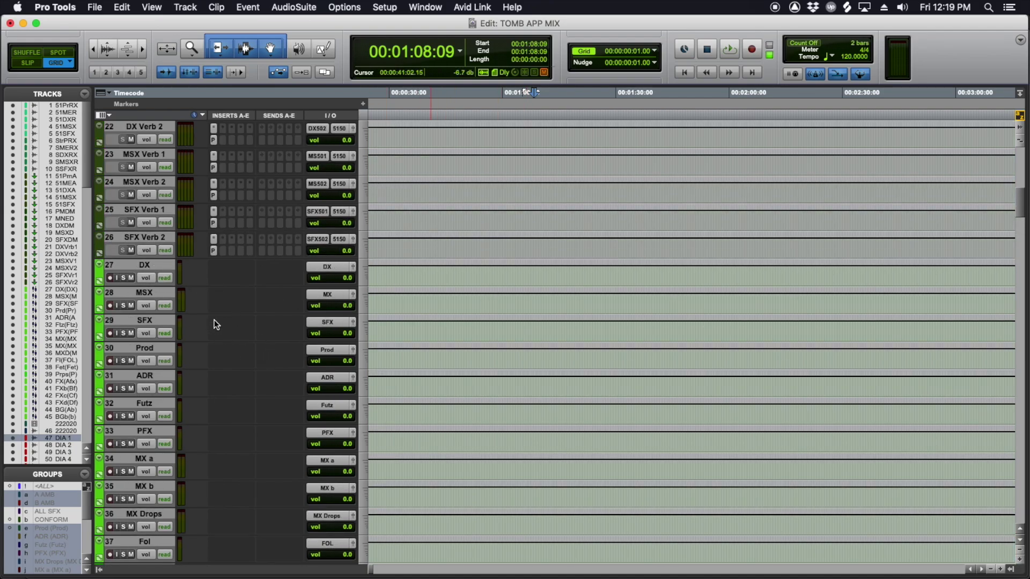
left_click(161, 262)
scroll(276, 320, "down", 12)
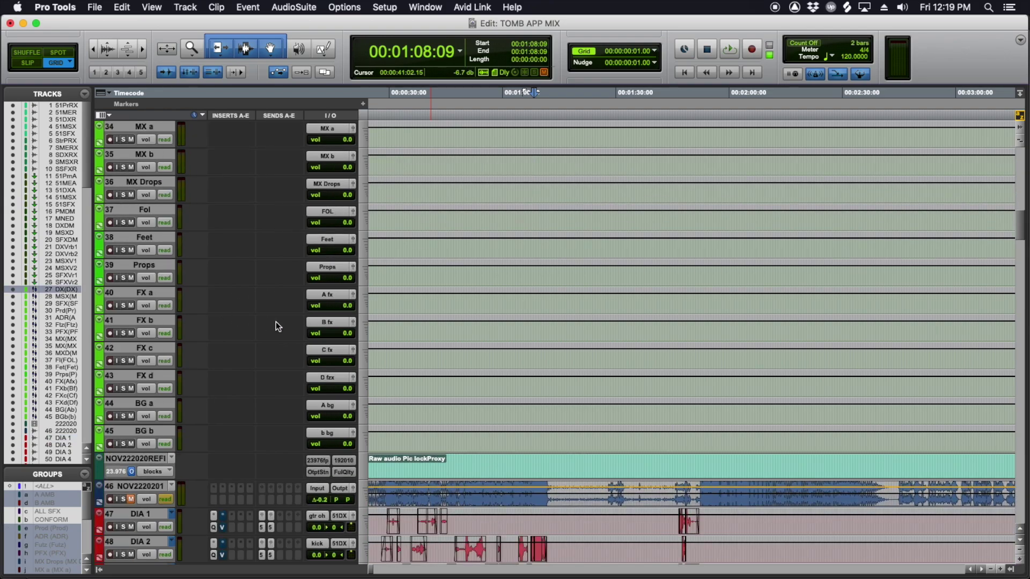
left_click(161, 433, "shift")
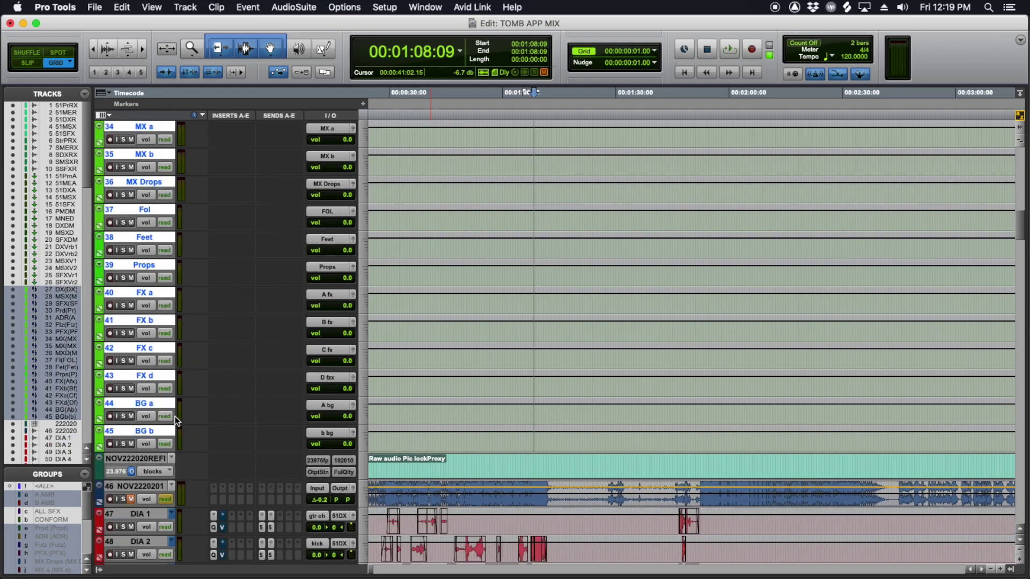
left_click(165, 417)
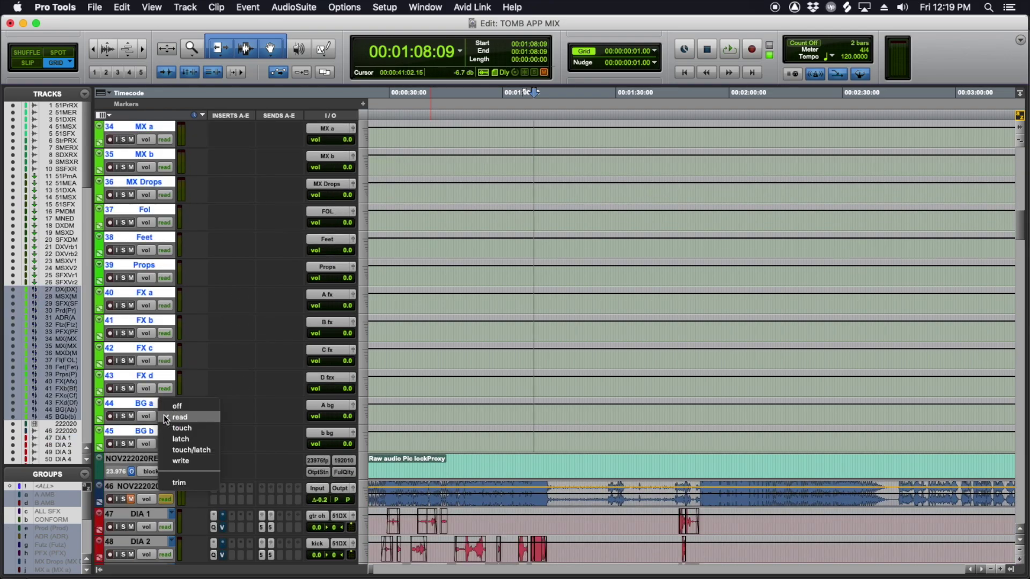
left_click(192, 429)
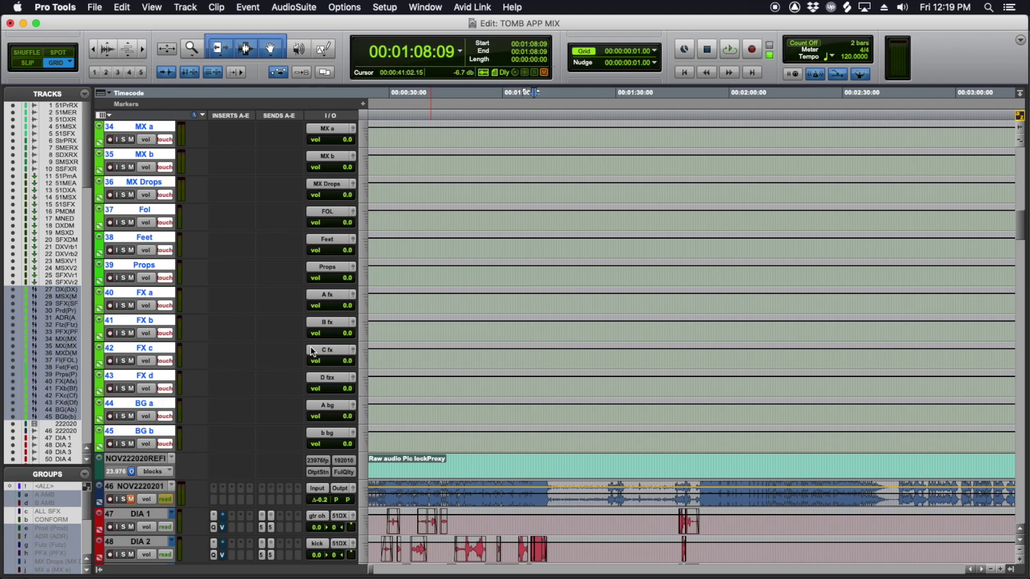
Step: Set the automation mode of the audio tracks from 47 DIA 1 through 191 B ST AMB 8 to touch
scroll(313, 352, "down", 10)
left_click(158, 237)
scroll(154, 237, "down", 20)
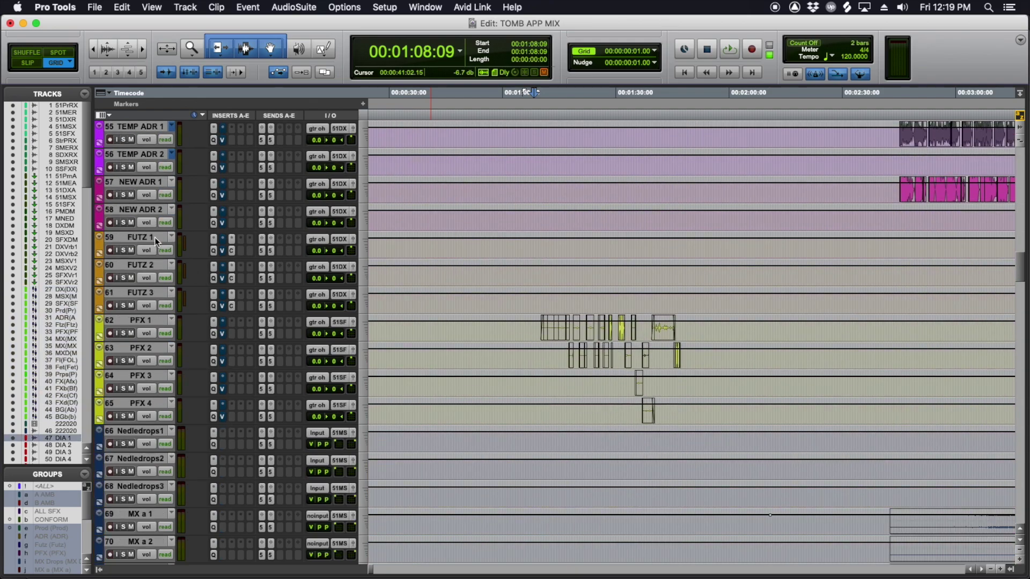
scroll(155, 237, "down", 20)
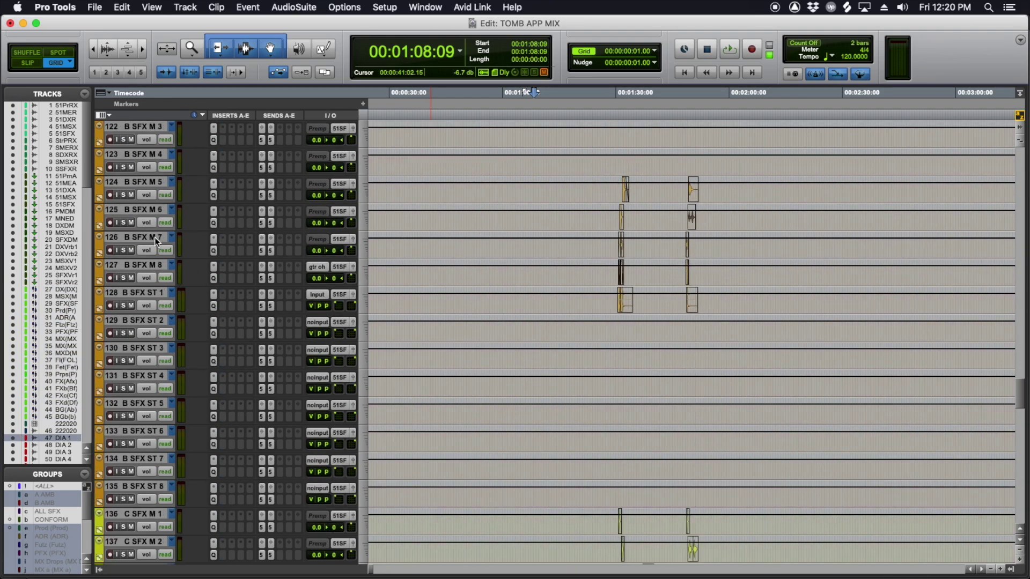
scroll(155, 237, "down", 13)
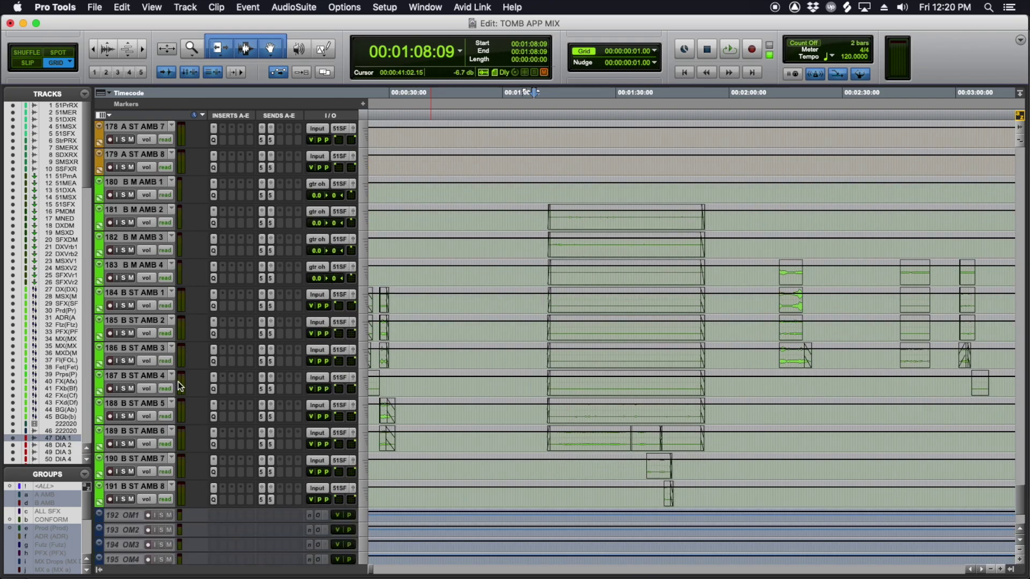
left_click(153, 487, "shift")
left_click(165, 499, "alt+shift")
left_click(172, 511)
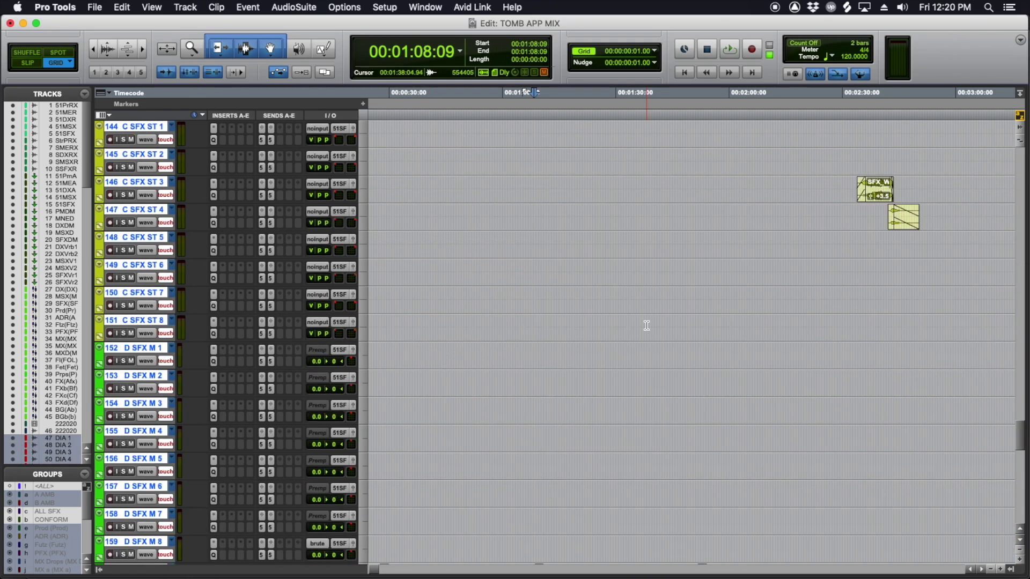
Step: Examine the clips and automation modes of the audio tracks from the C SFX tracks back up to DIA 1
scroll(647, 325, "up", 8)
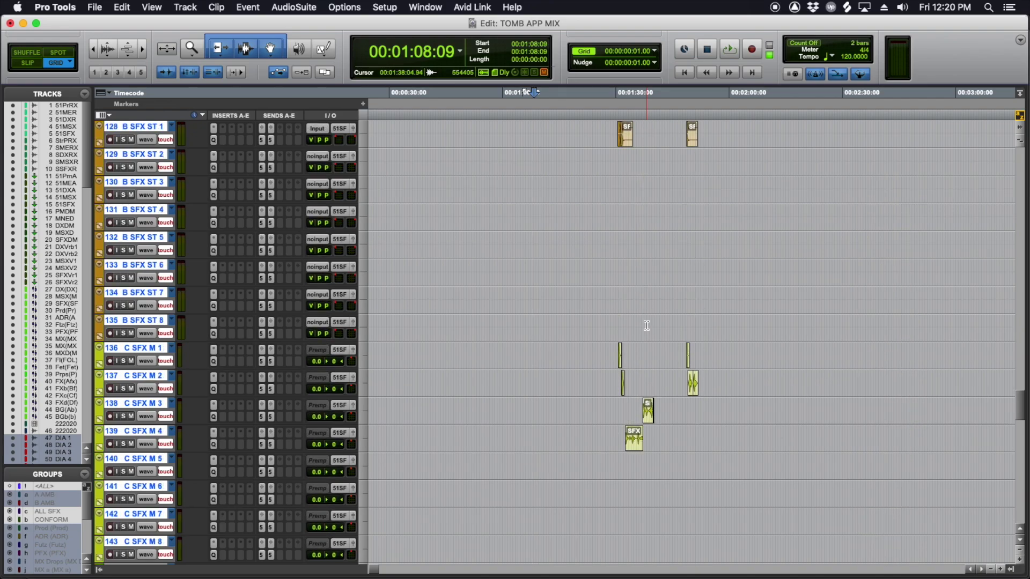
scroll(646, 325, "up", 5)
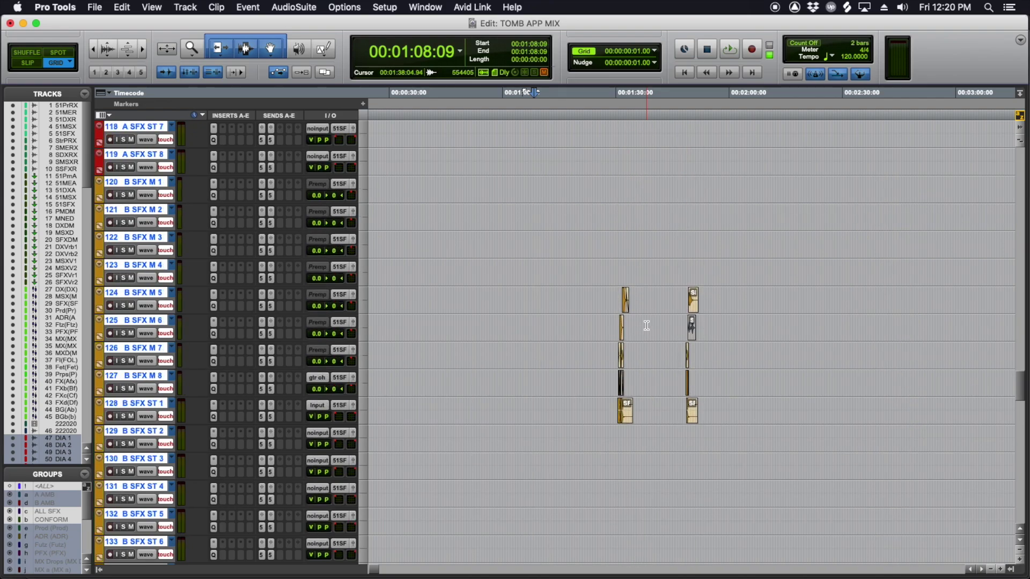
scroll(646, 325, "up", 8)
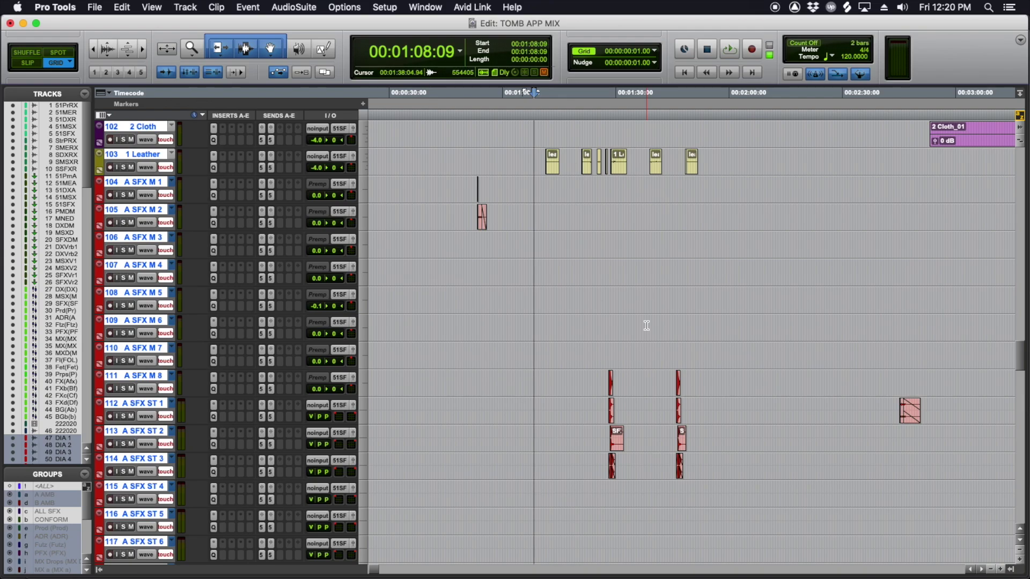
scroll(646, 325, "up", 2)
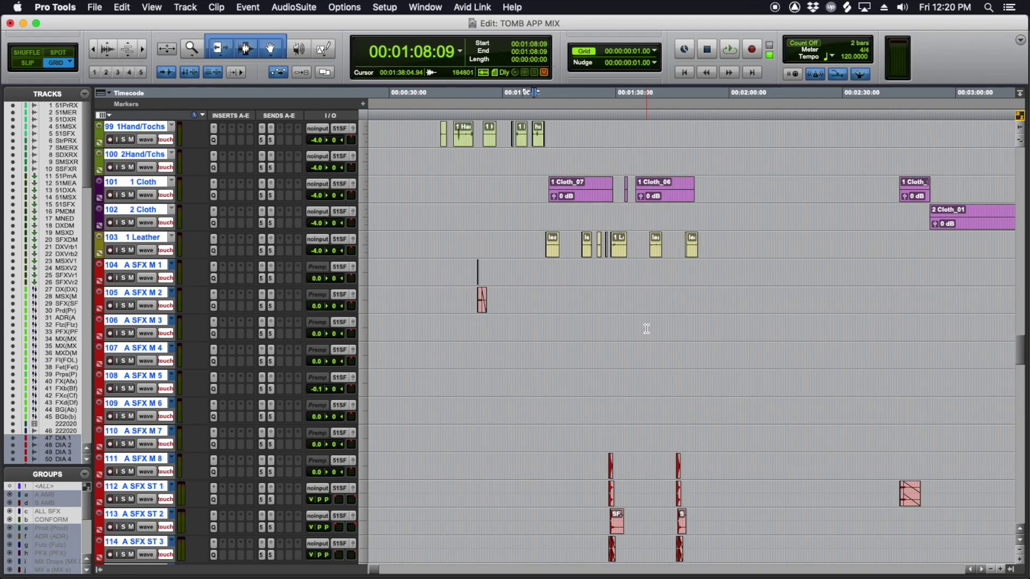
scroll(638, 318, "up", 10)
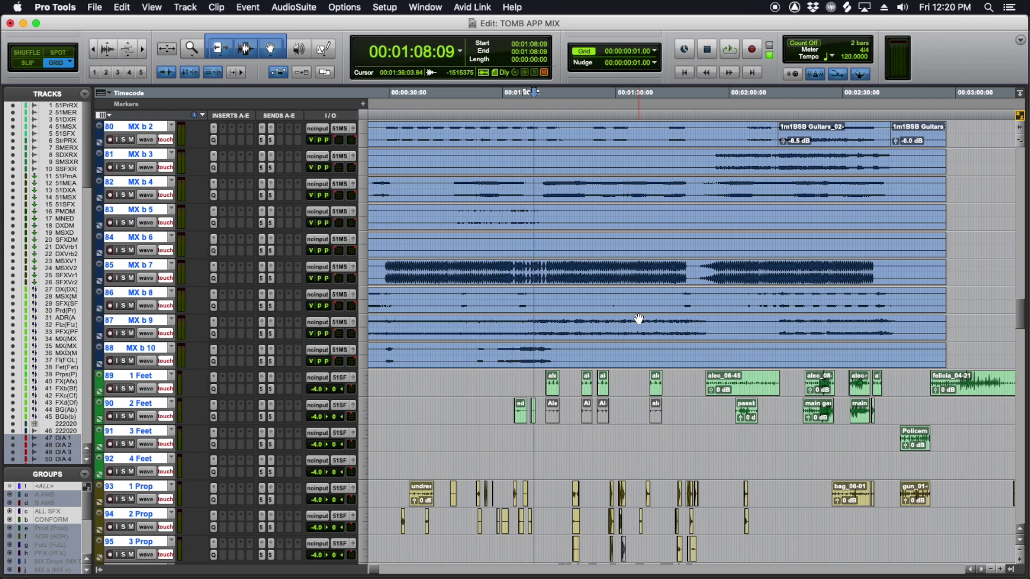
scroll(638, 319, "up", 5)
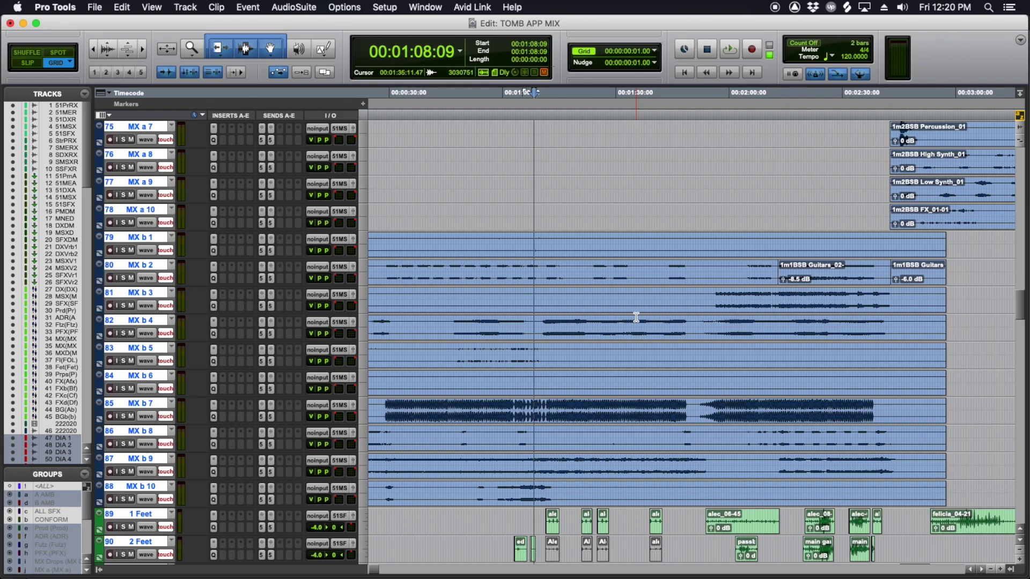
scroll(636, 317, "up", 5)
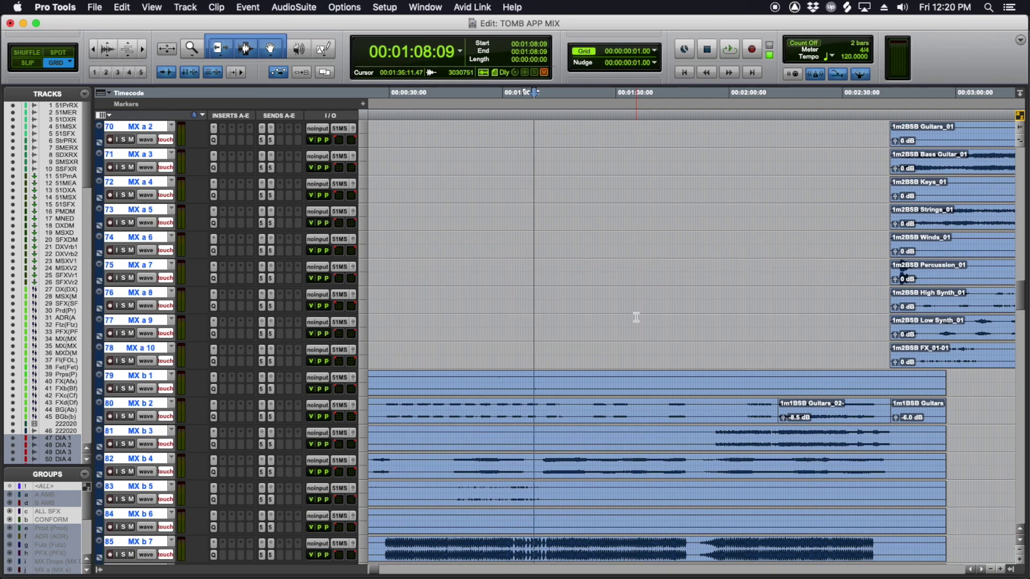
scroll(636, 317, "up", 8)
scroll(636, 317, "up", 17)
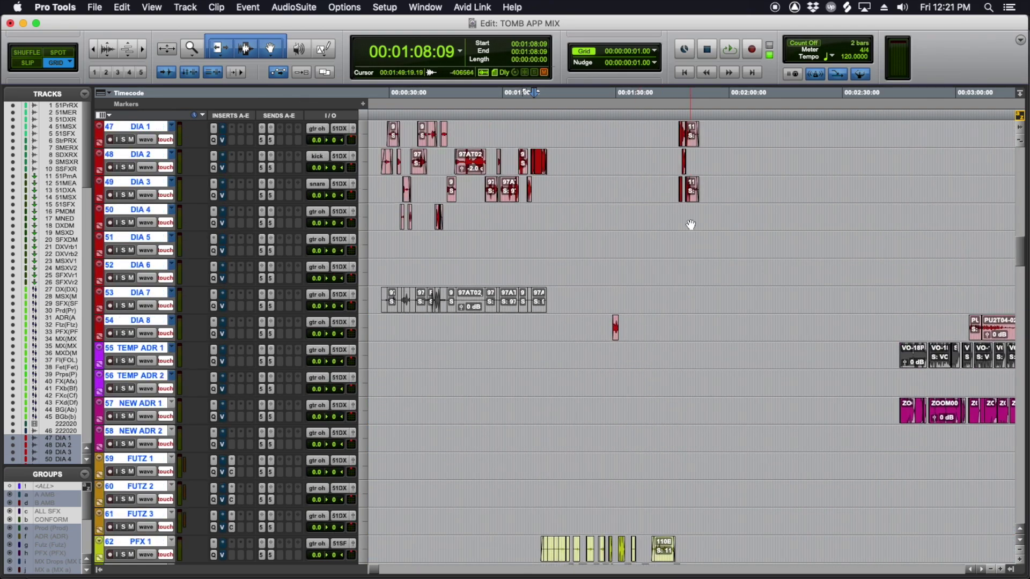
left_click(546, 214)
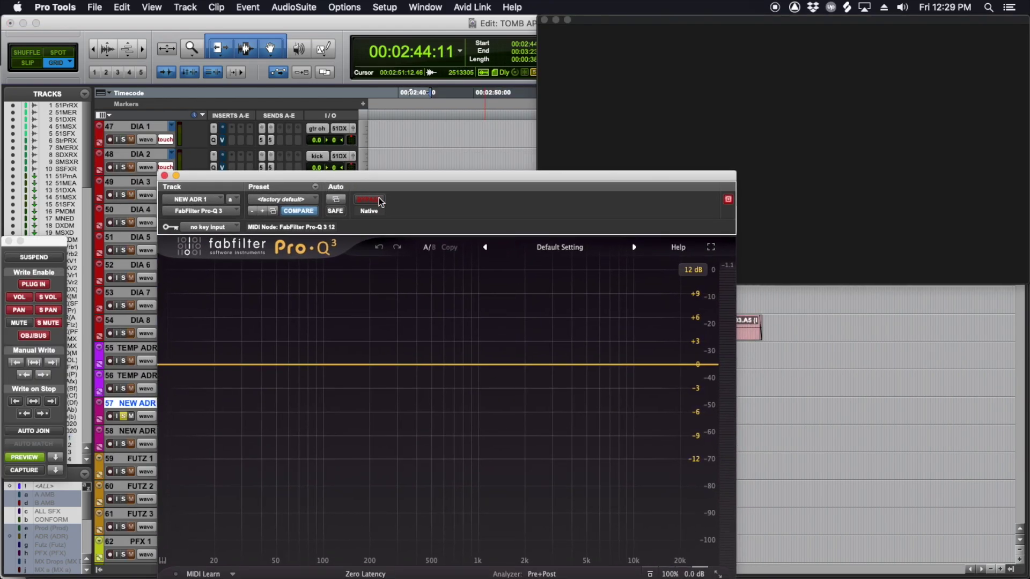
Step: Audition NEW ADR 1 and add a 12 dB/oct low cut at about 87 Hz in its Pro-Q 3 EQ
key("space")
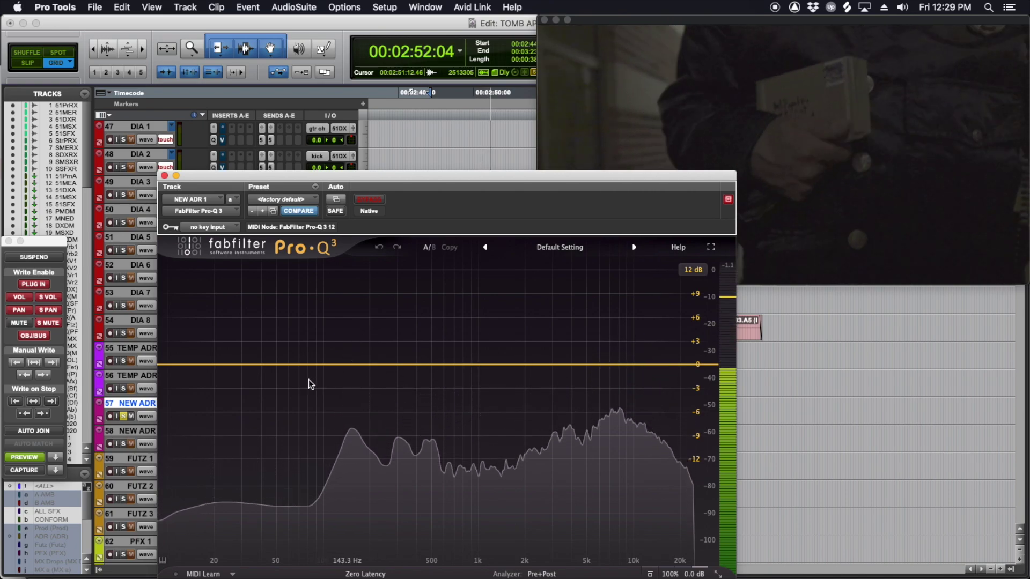
key("space")
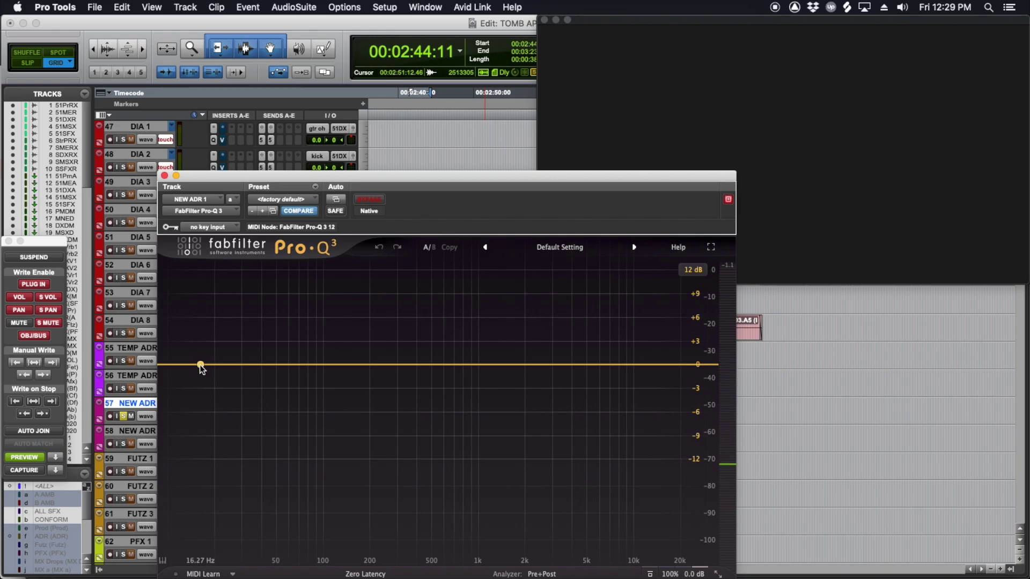
left_click_drag(201, 368, 314, 366)
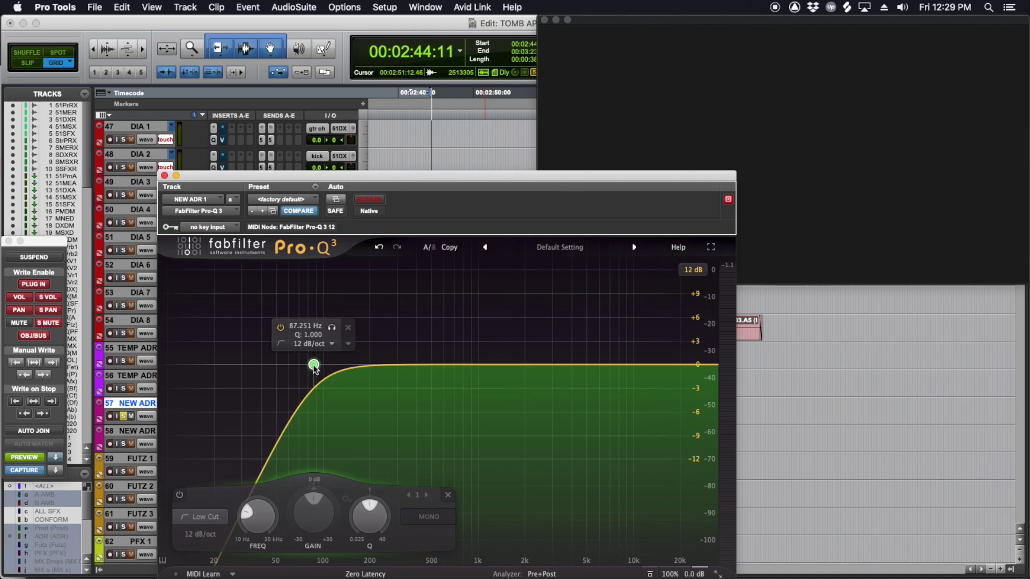
Step: Shape the EQ during playback with a low boost near 180 Hz, gentle cuts around 9 kHz and a -1.80 dB bell at 555.62 Hz
key("space")
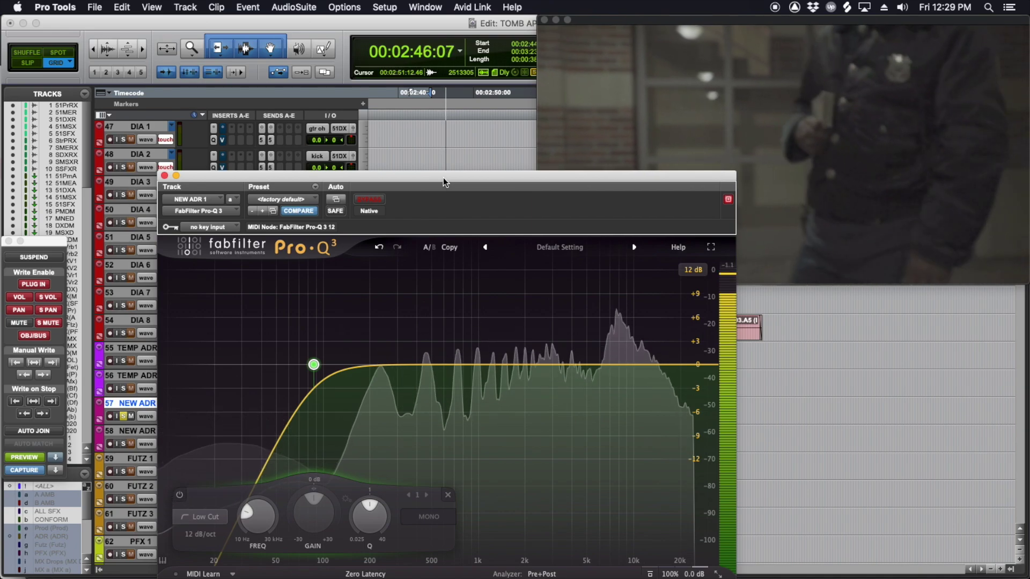
mouse_move(315, 365)
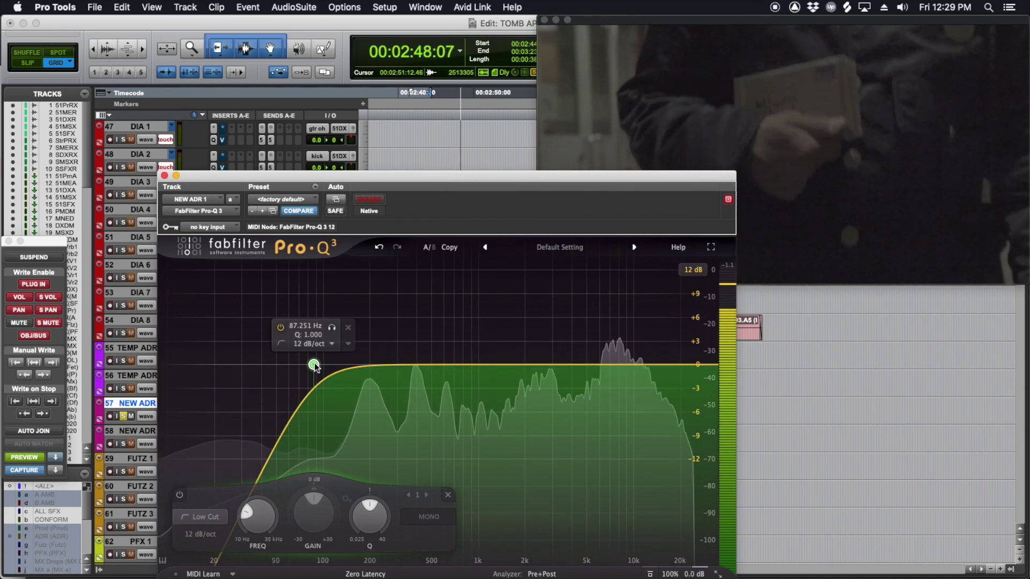
left_click_drag(314, 365, 362, 351)
mouse_move(633, 364)
left_mouse_down()
mouse_move(634, 278)
mouse_move(627, 383)
left_mouse_up()
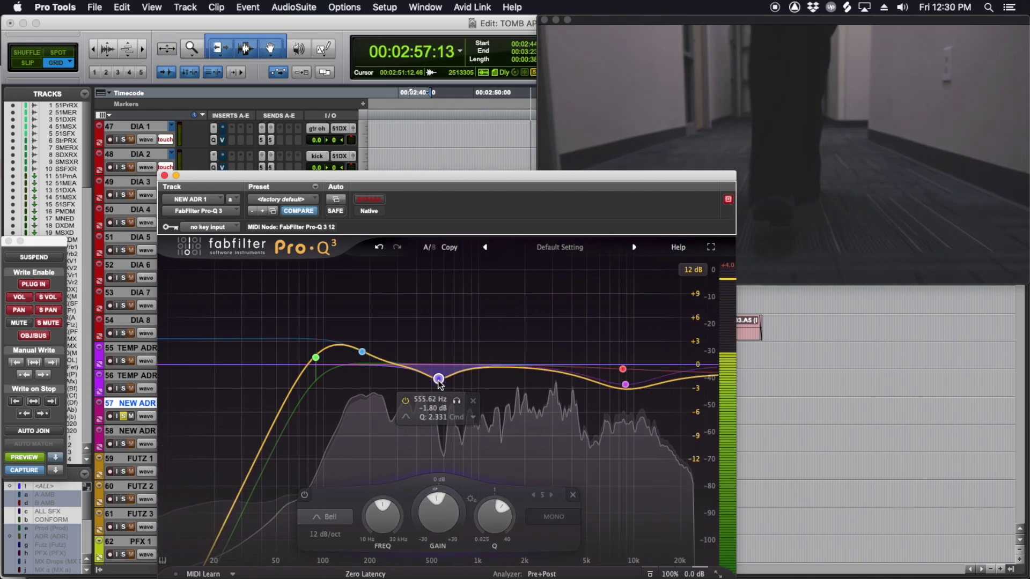
key("space")
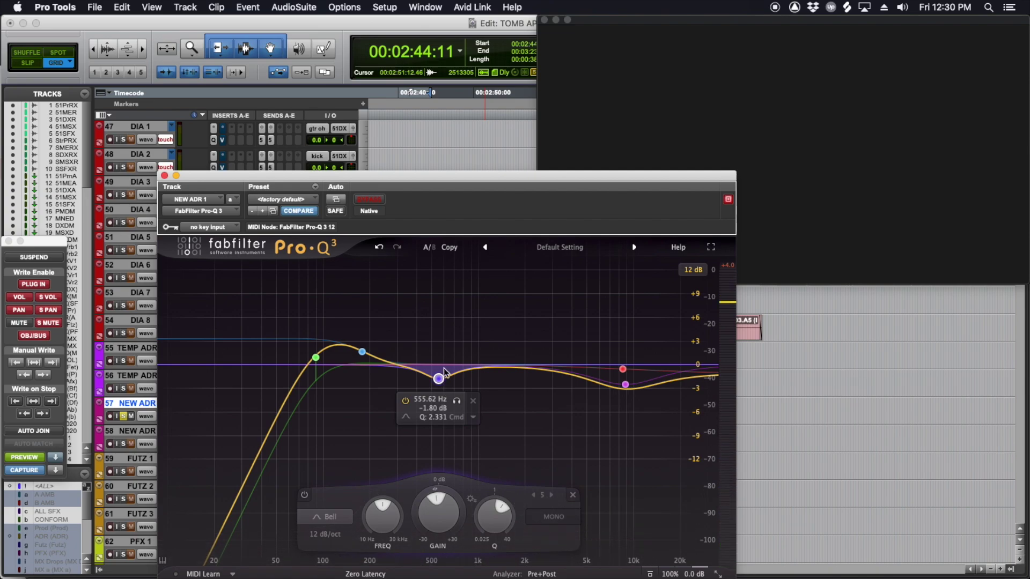
Step: Write the EQ settings as automation across the selected NEW ADR 1 range and switch the track's view to volume
left_click_drag(164, 180, 127, 213)
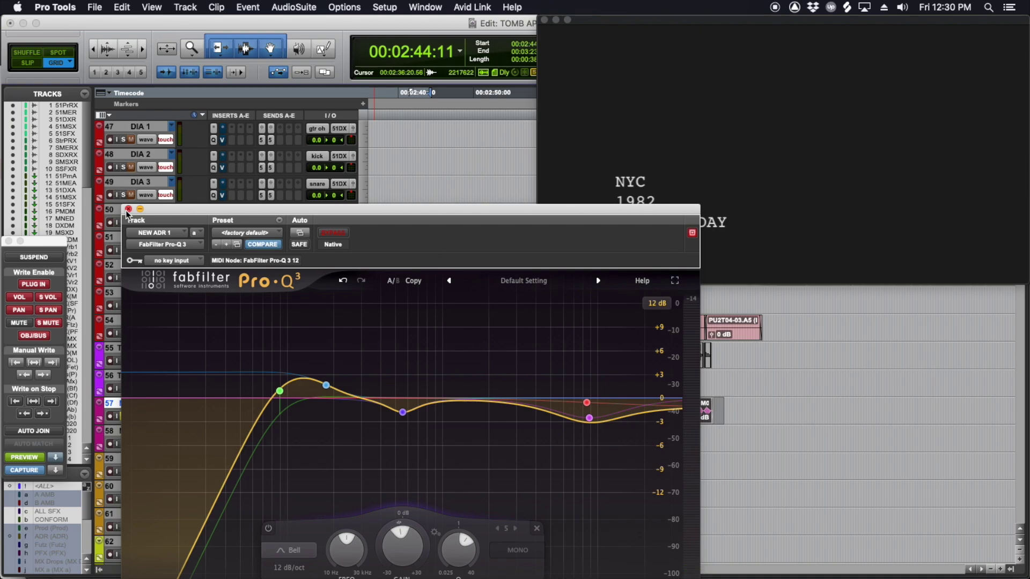
left_click(129, 209)
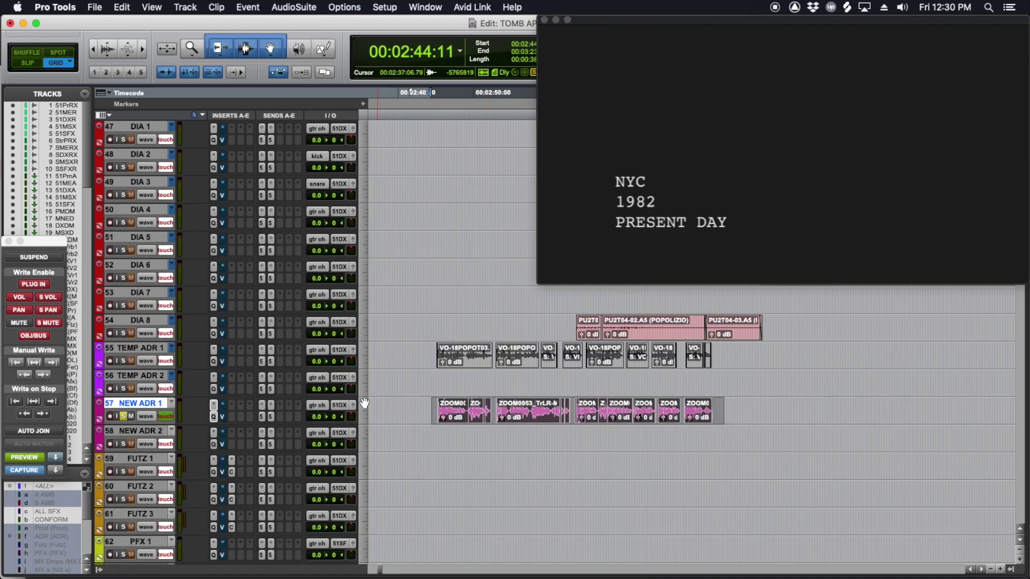
left_click(214, 417)
left_click(129, 172)
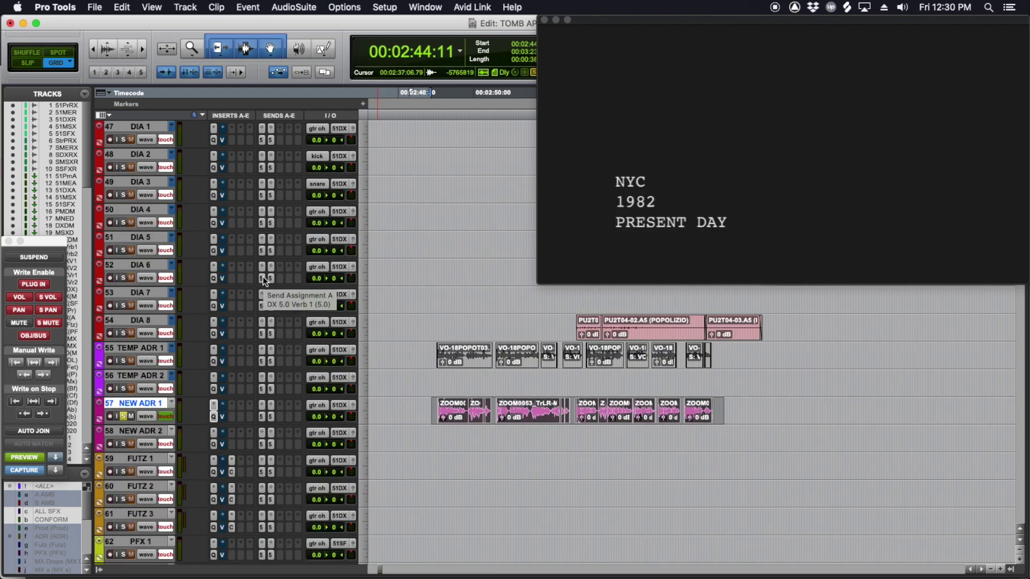
key("alt+super+slash")
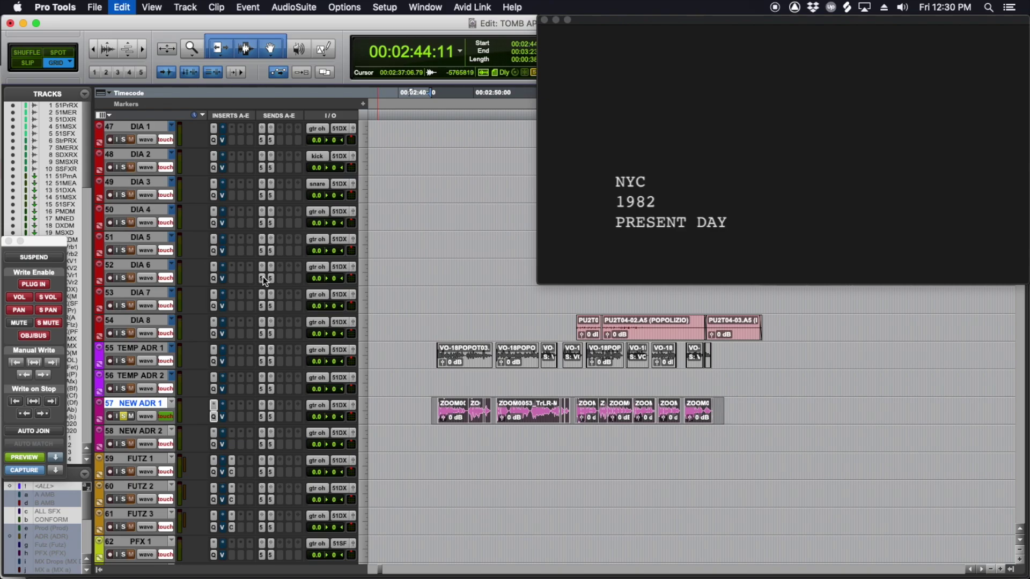
key("ctrl+minus")
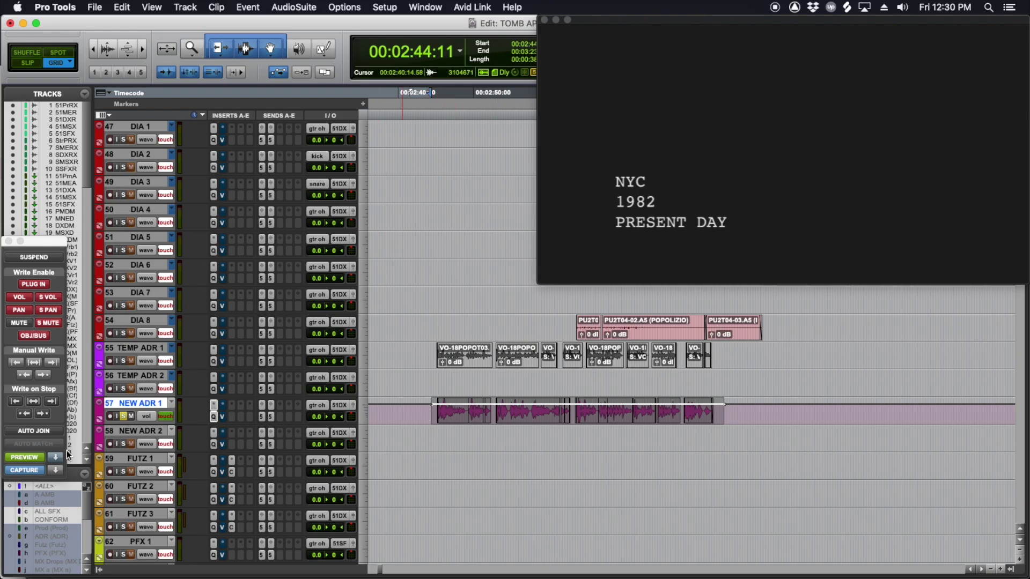
Step: Check the written EQ automation by playing from just before the NEW ADR 1 clips with Preview off, and unsolo the track
left_click(213, 417)
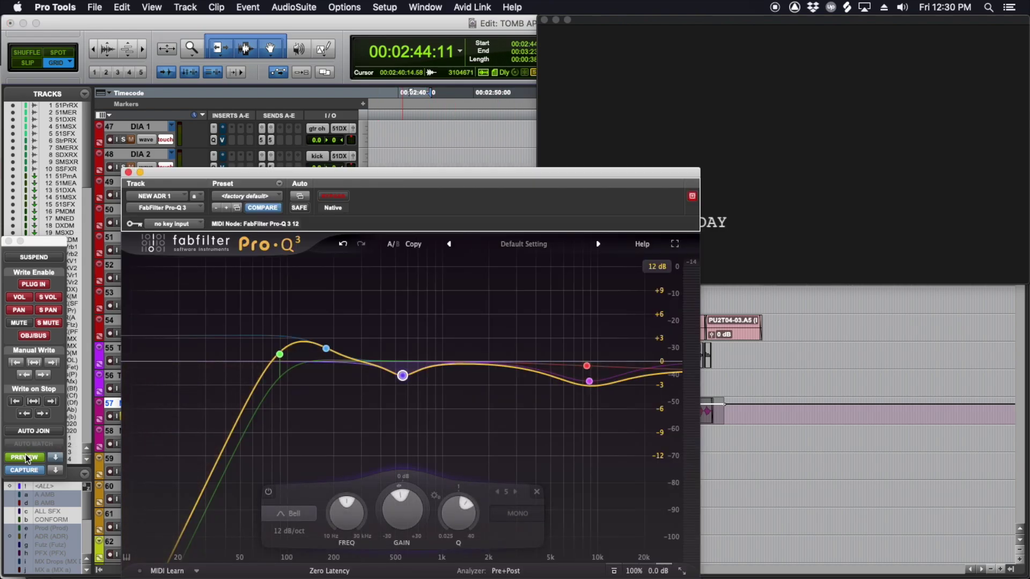
left_click_drag(317, 176, 622, 92)
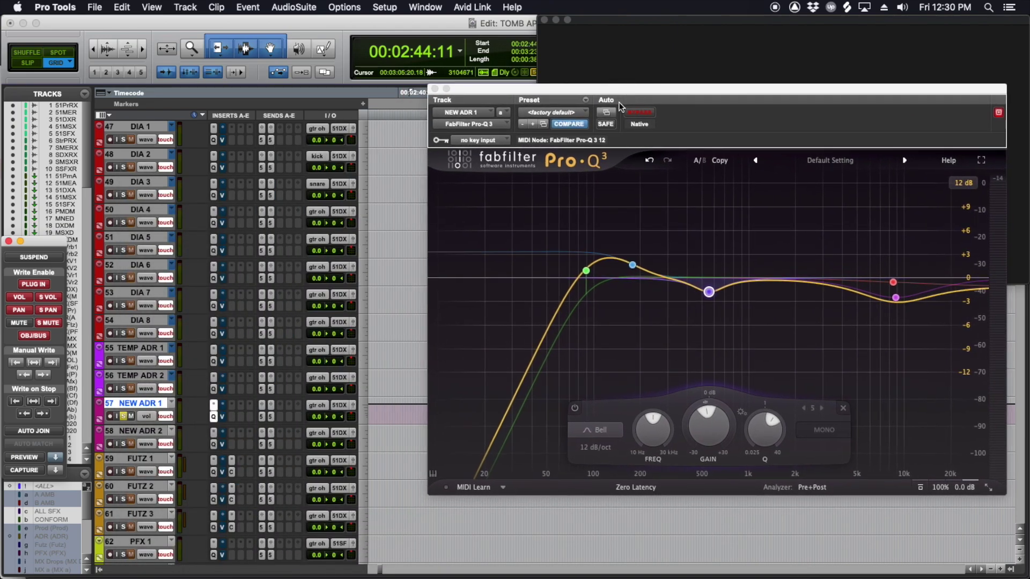
left_click(423, 417)
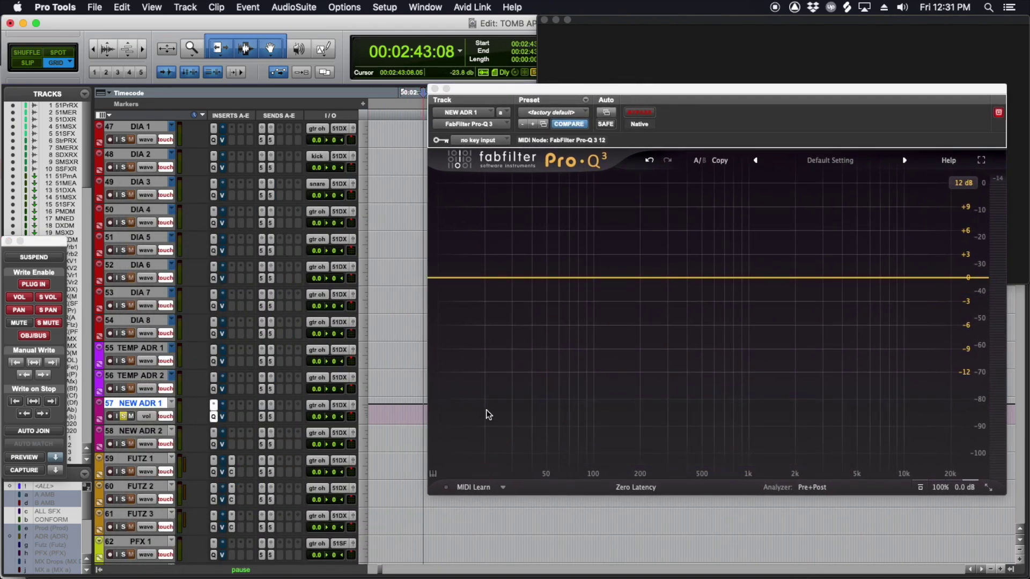
key("space")
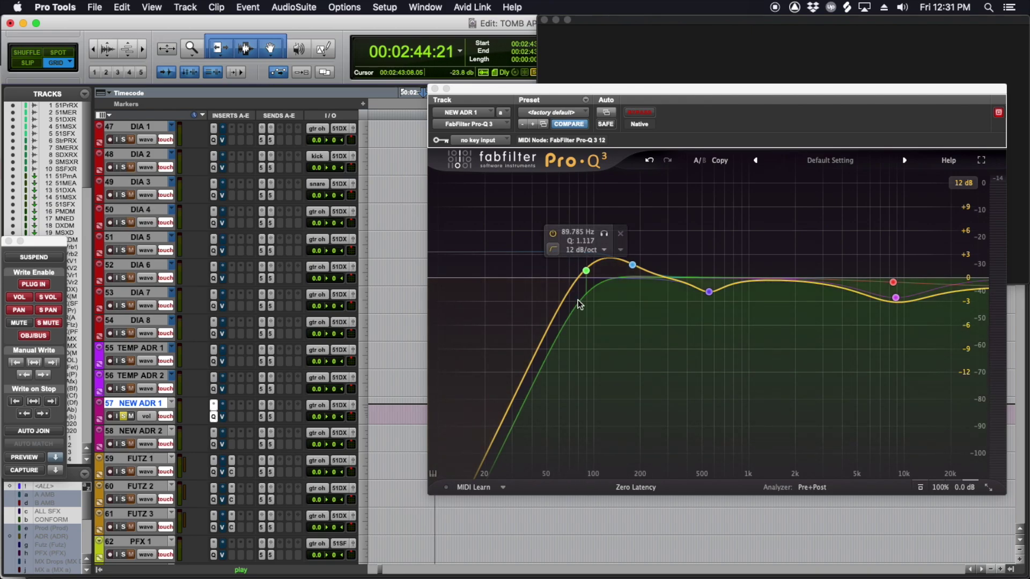
key("space")
left_click_drag(480, 89, 475, 191)
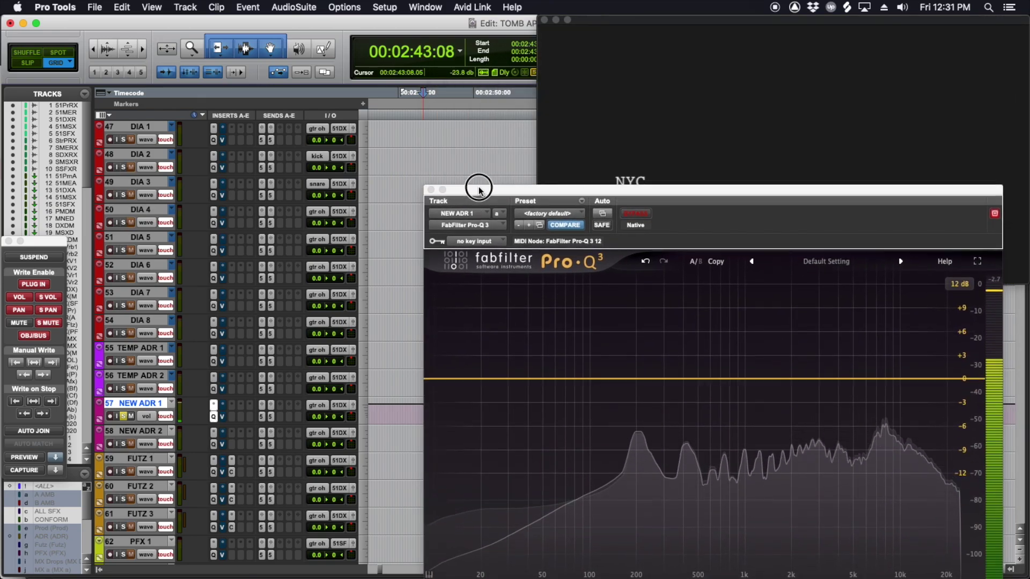
left_click(430, 194)
left_click(431, 422)
key("shift+s")
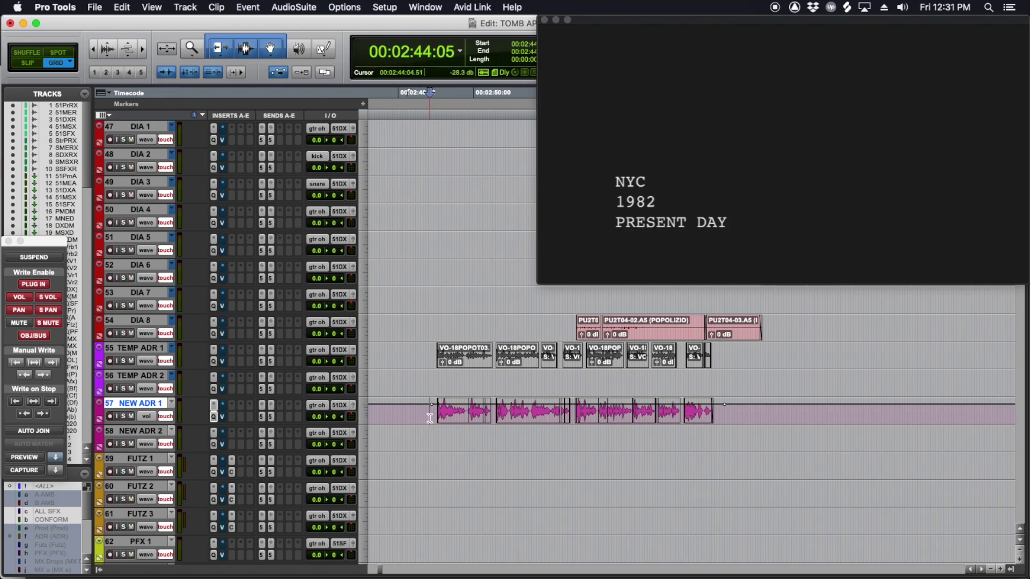
Step: Set the automation mode of the MSX and SFX VCA tracks to off and mute both
scroll(431, 422, "up", 4)
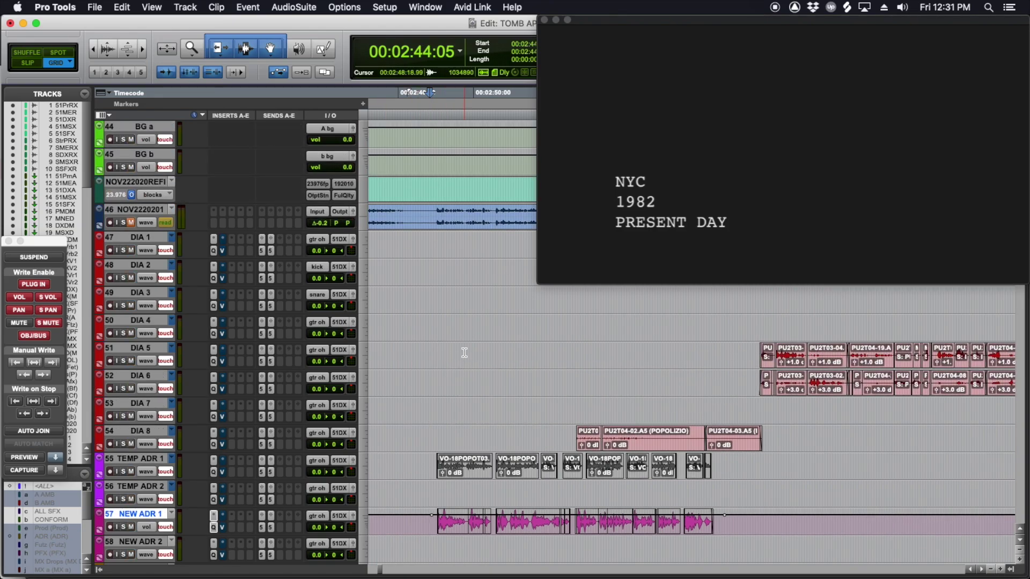
scroll(464, 352, "up", 4)
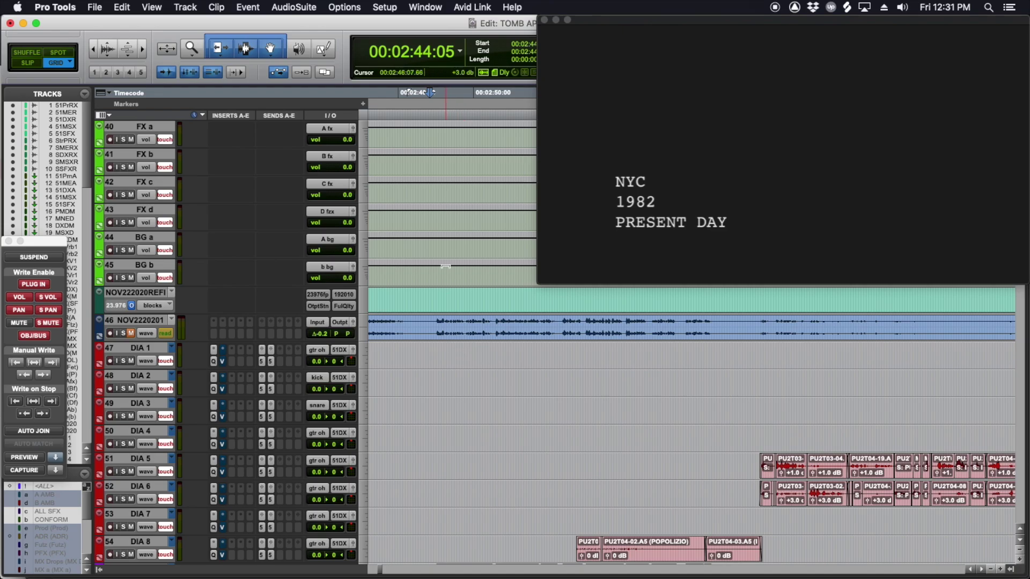
scroll(374, 279, "up", 10)
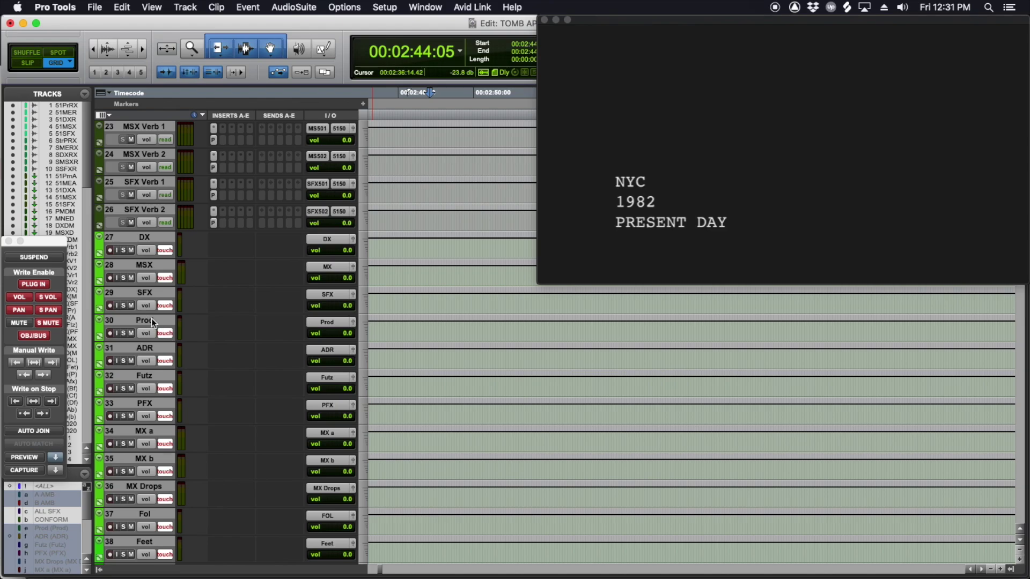
left_click(164, 305)
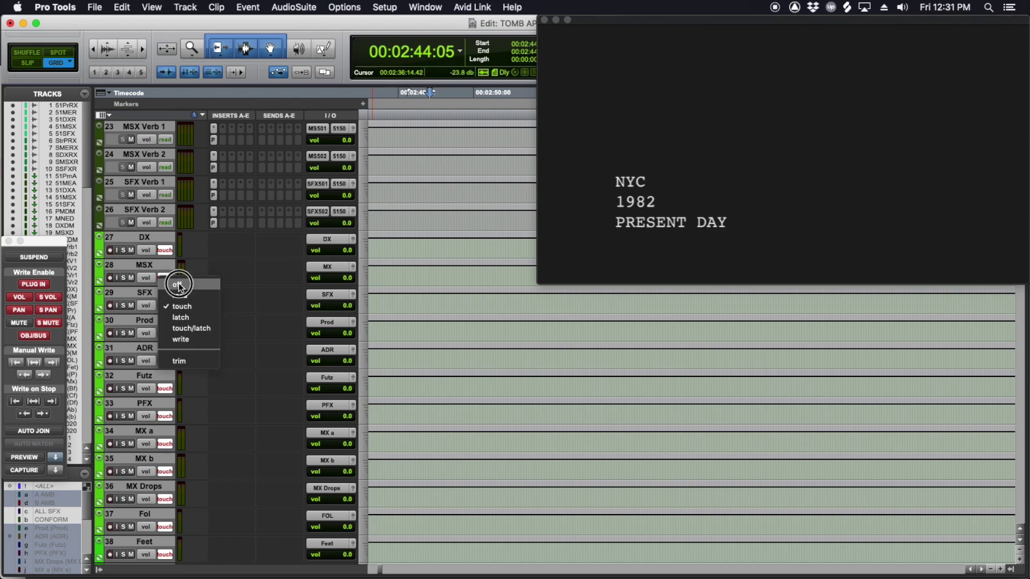
left_click(179, 286)
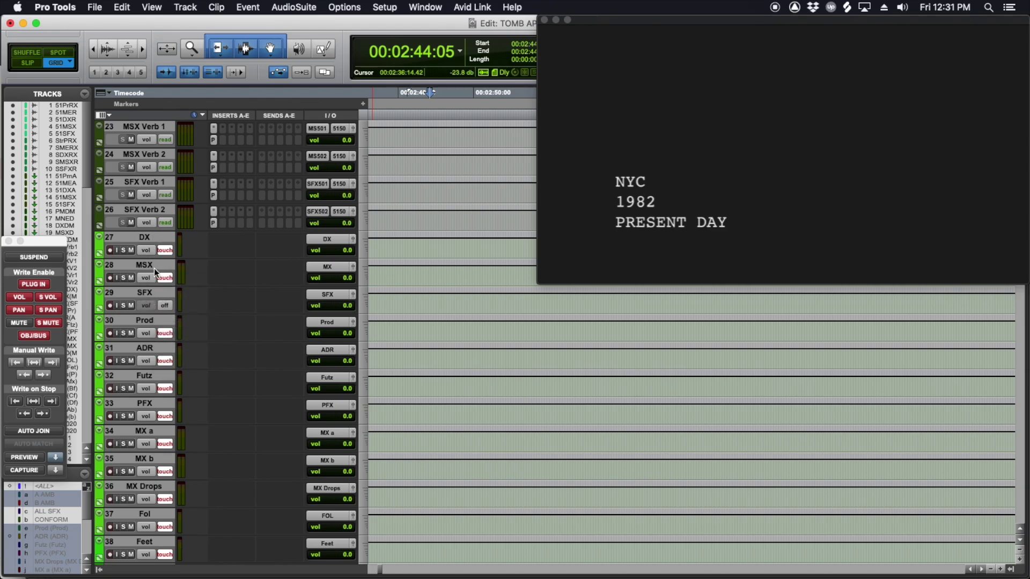
left_click(164, 279)
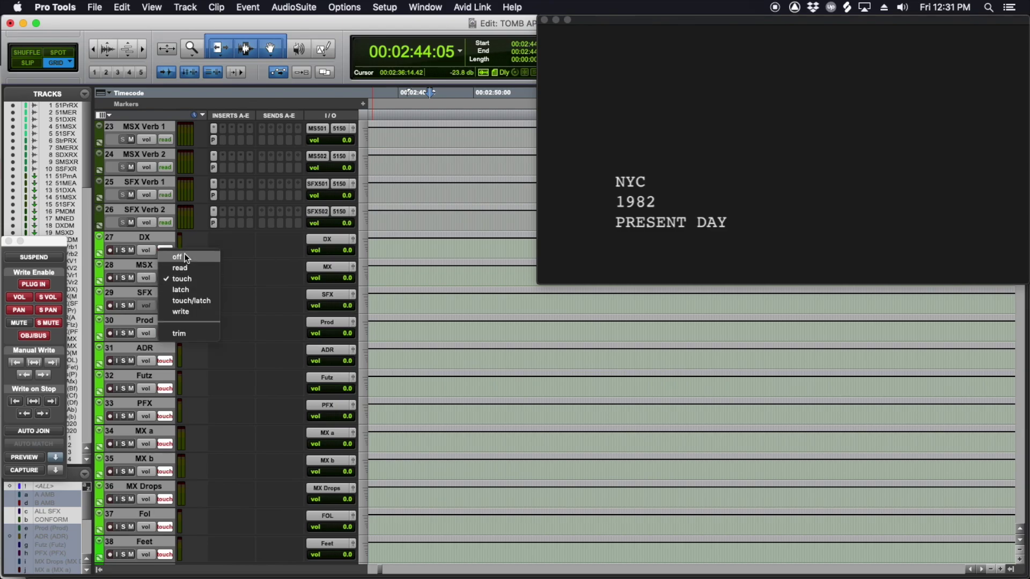
left_click(184, 257)
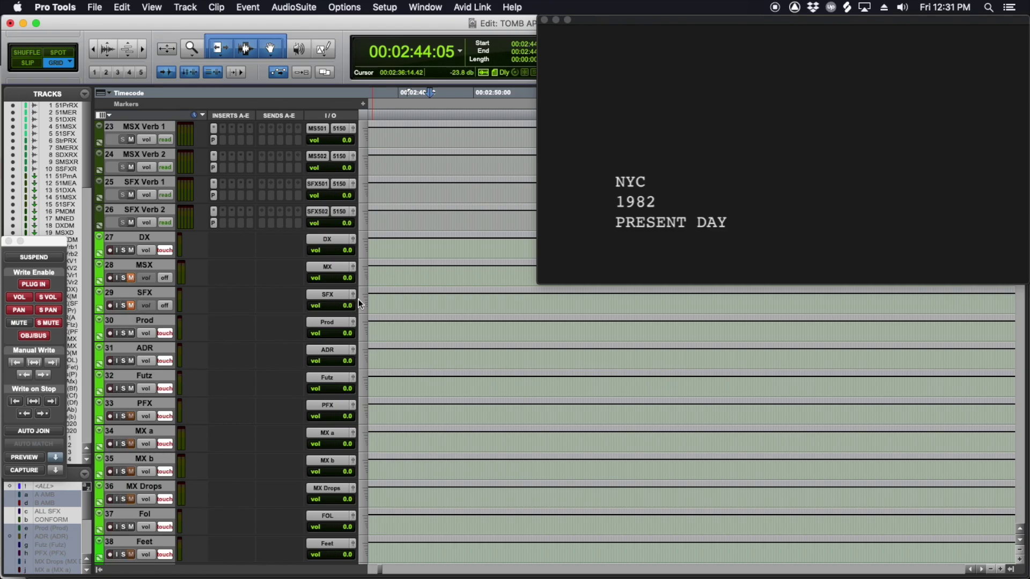
Step: Move the limiter and automation windows clear of the tracks and untarget the limiter window so it stays open
scroll(534, 326, "down", 6)
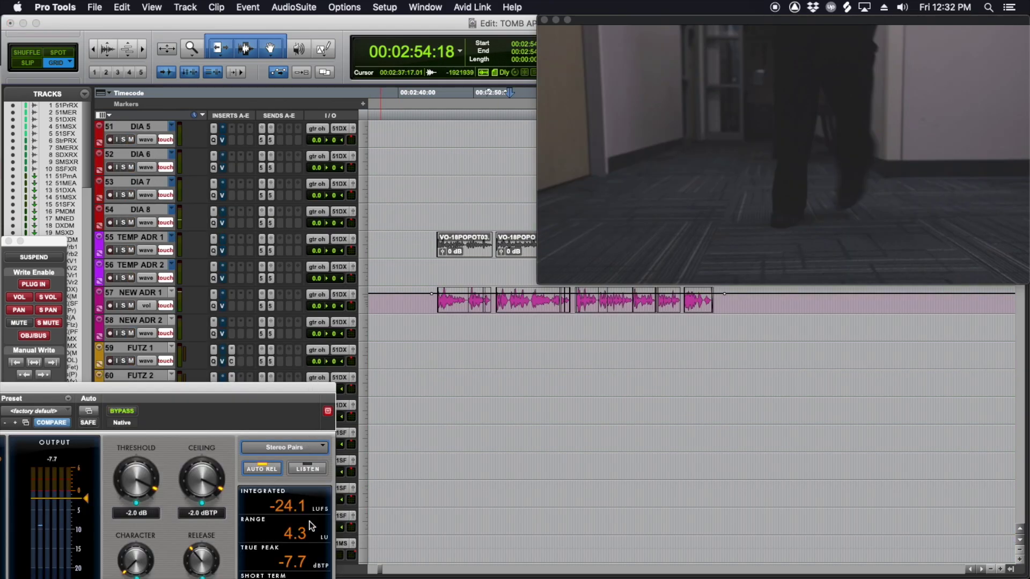
left_click_drag(299, 397, 160, 376)
left_click_drag(60, 242, 63, 119)
left_click(437, 306)
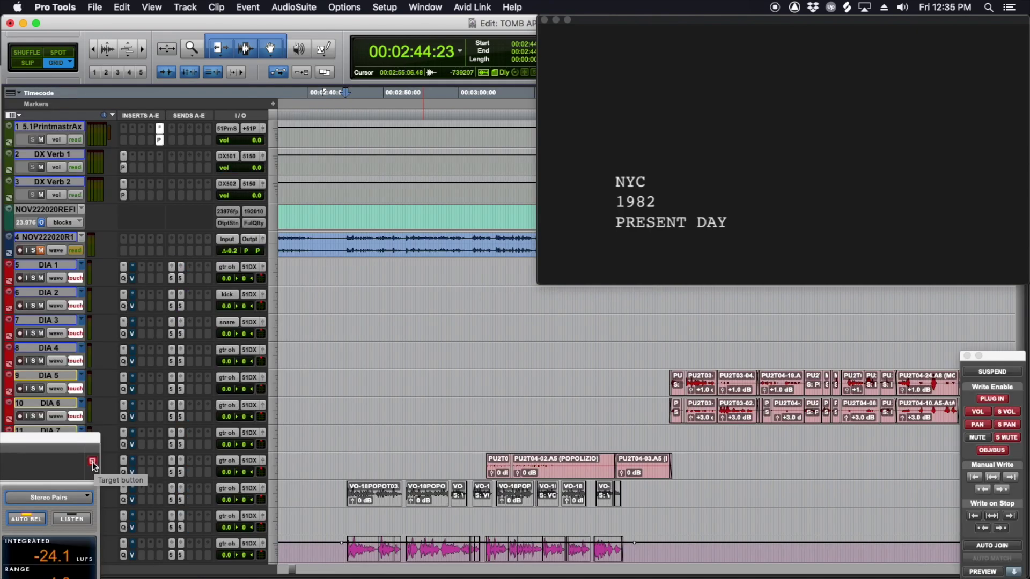
left_click(92, 461)
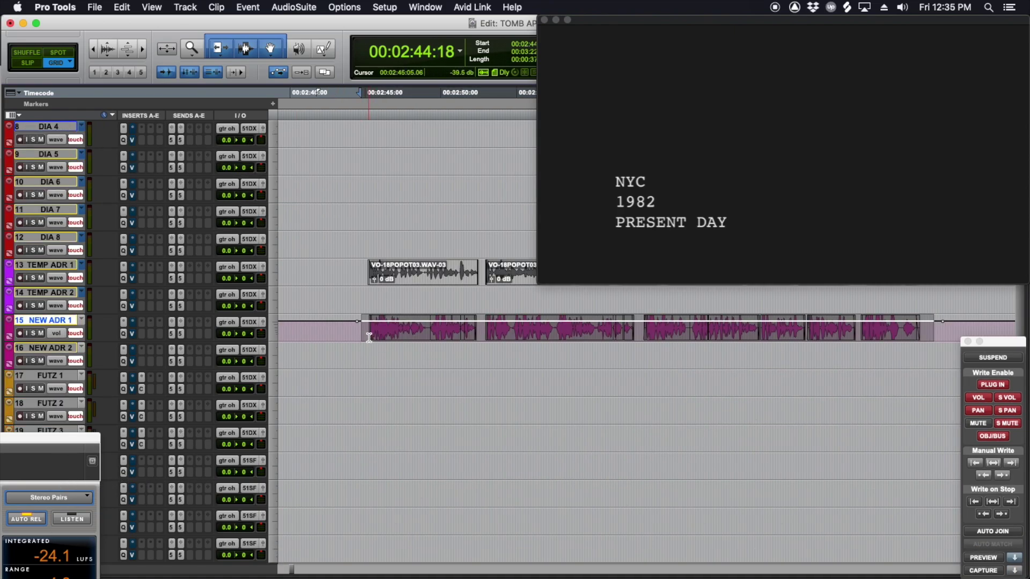
Step: Select the range spanning all NEW ADR 1 clips and write the current volume across it
left_click_drag(369, 337, 921, 336)
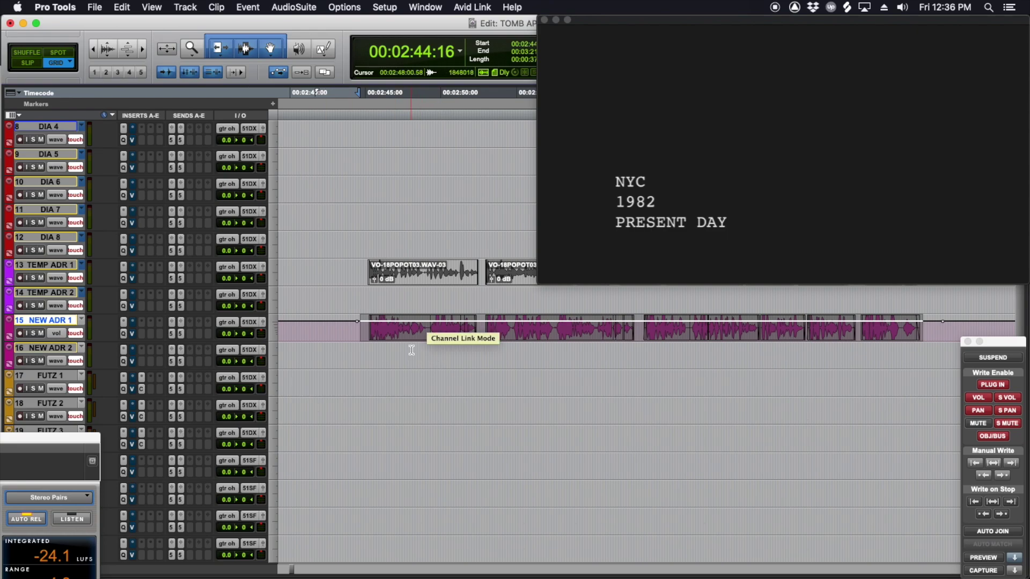
key("super+slash")
left_click_drag(358, 336, 926, 335)
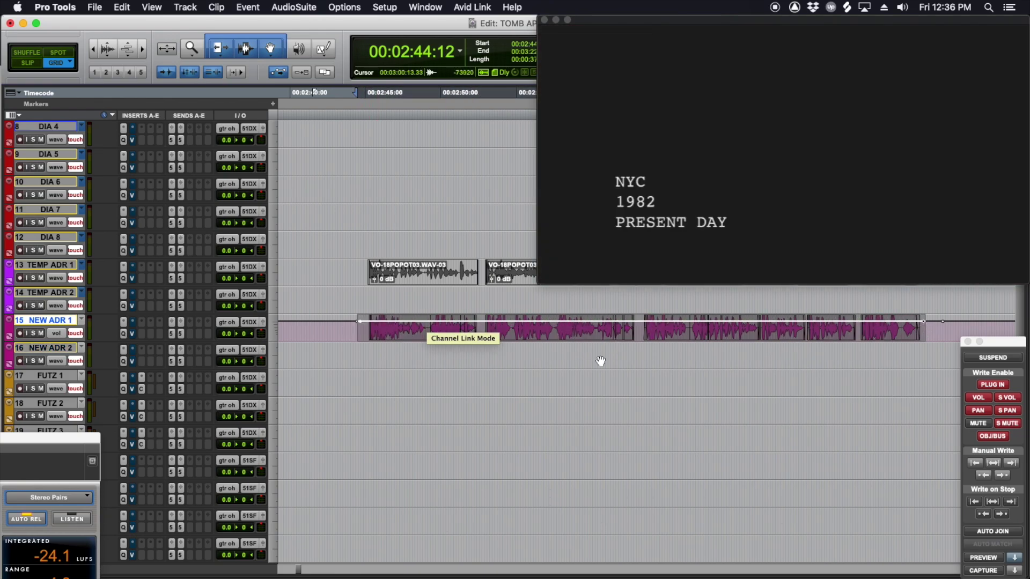
Step: Ride the NEW ADR 1 volume in touch mode during playback, from just before the first clip through the second group of clips
left_click(368, 333)
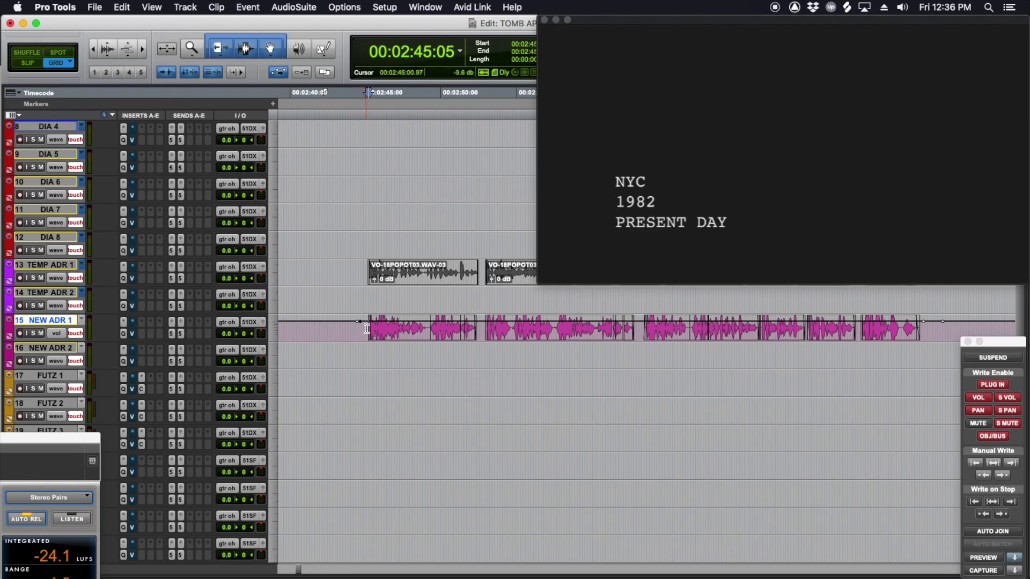
left_click_drag(367, 329, 664, 334)
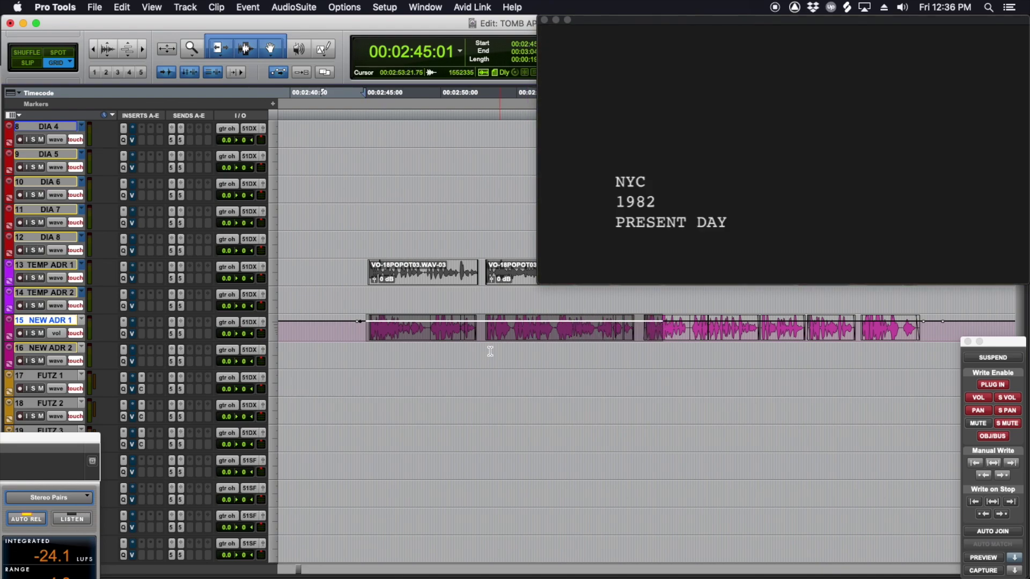
left_click(363, 329)
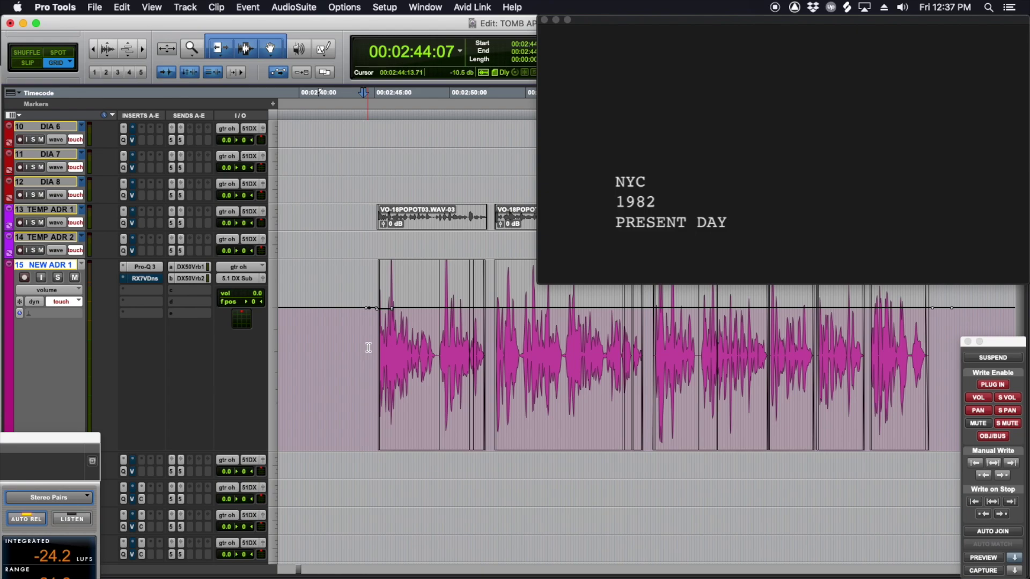
key("space")
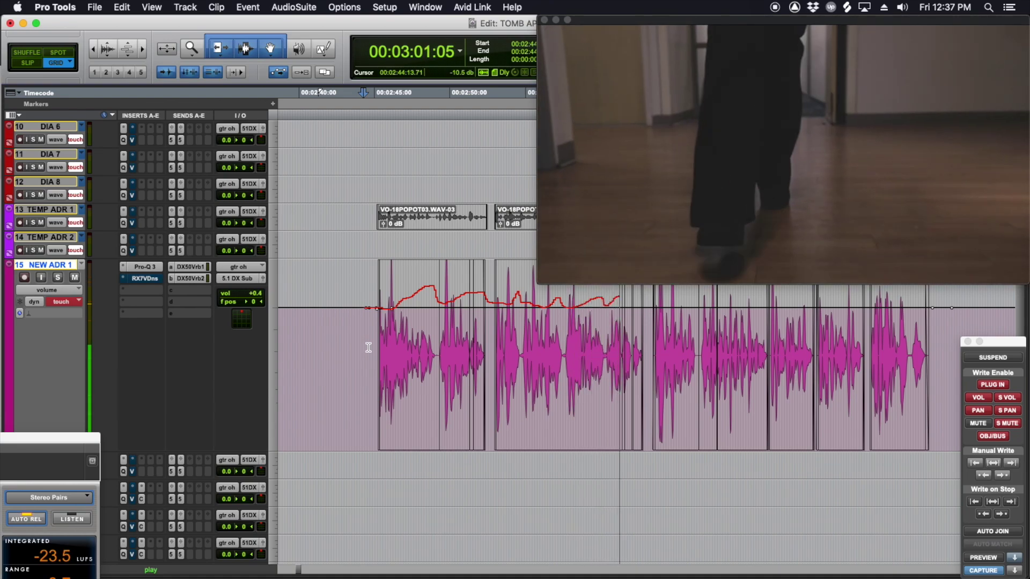
key("space")
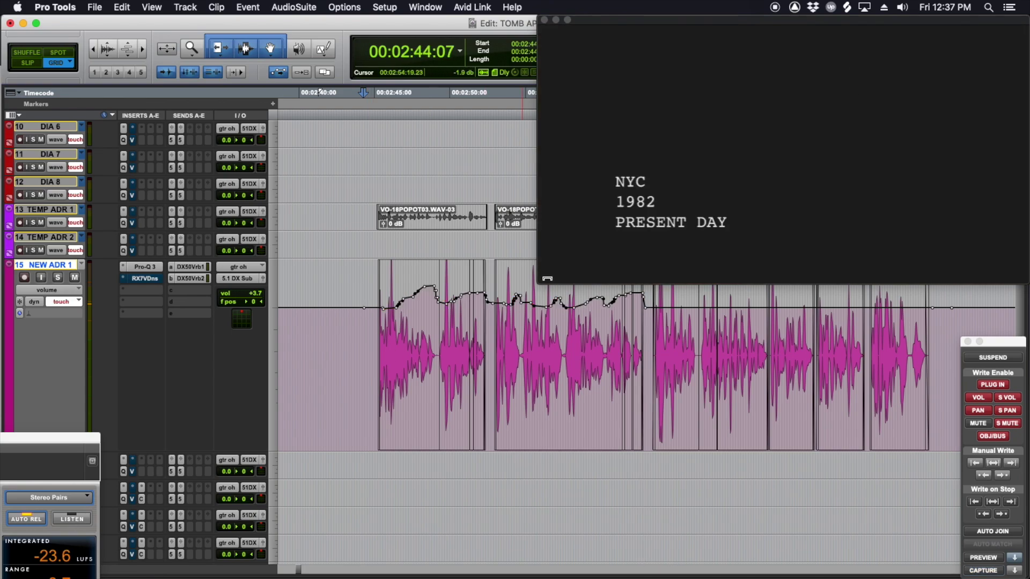
Step: Ride the NEW ADR 1 volume in touch mode during playback from the second clip group through the remaining clips
left_click(555, 381)
key("space")
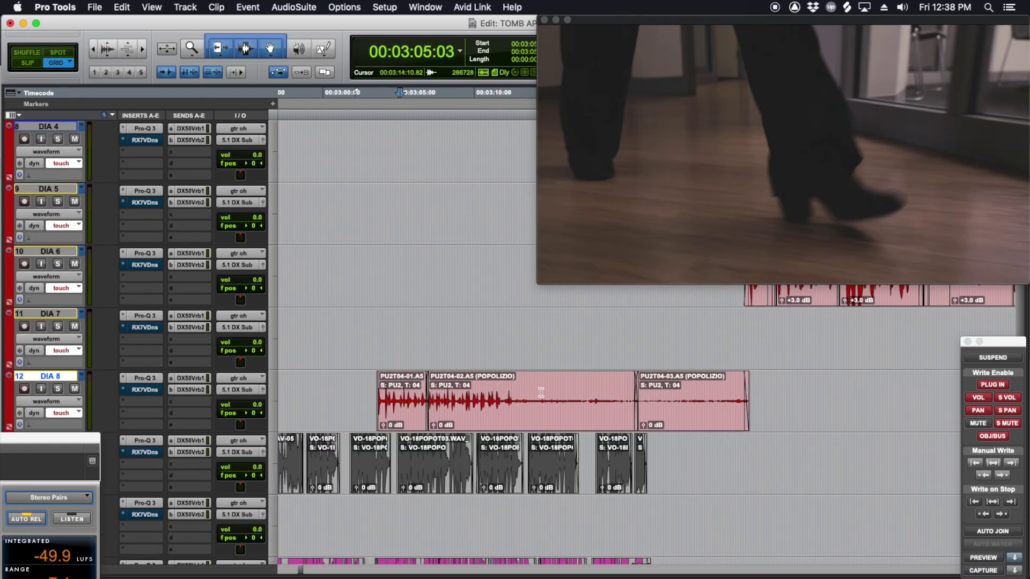
Step: Listen to the quiet tail of the second DIA 8 clip with the track soloed, and unsolo it after stopping playback
left_click(541, 392)
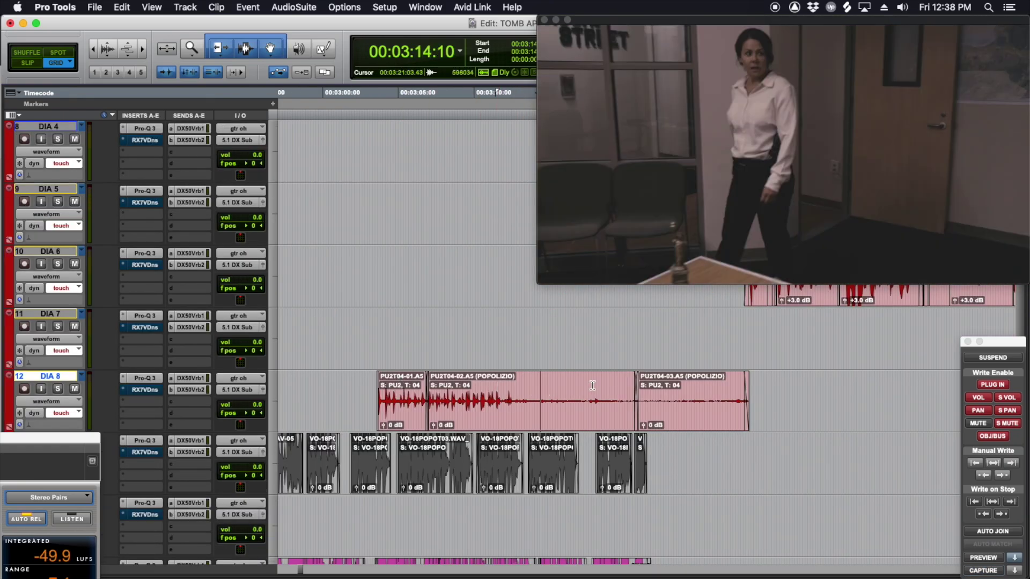
key("shift+s")
scroll(580, 390, "down", 1)
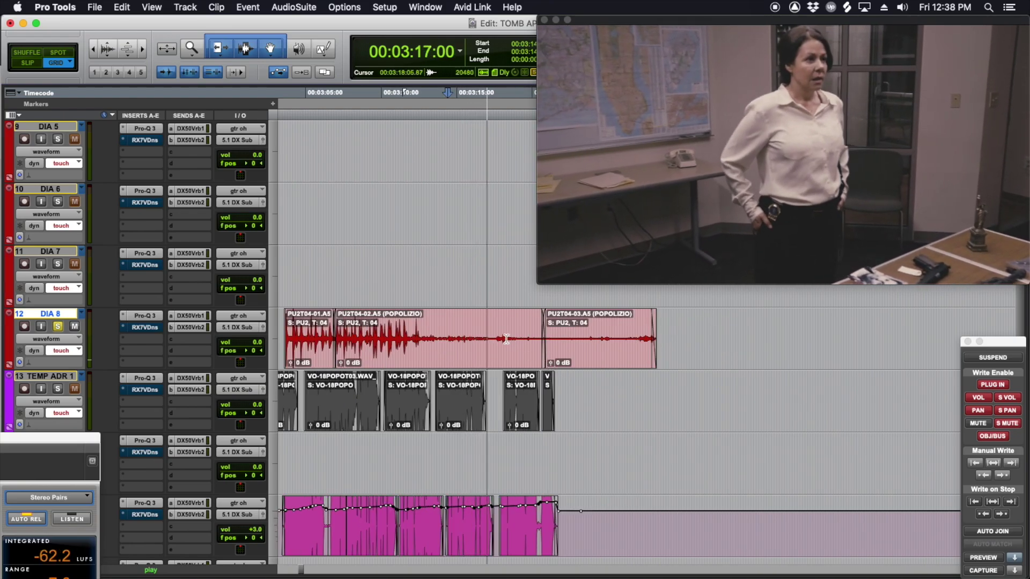
scroll(504, 351, "up", 1)
key("space")
key("shift+s")
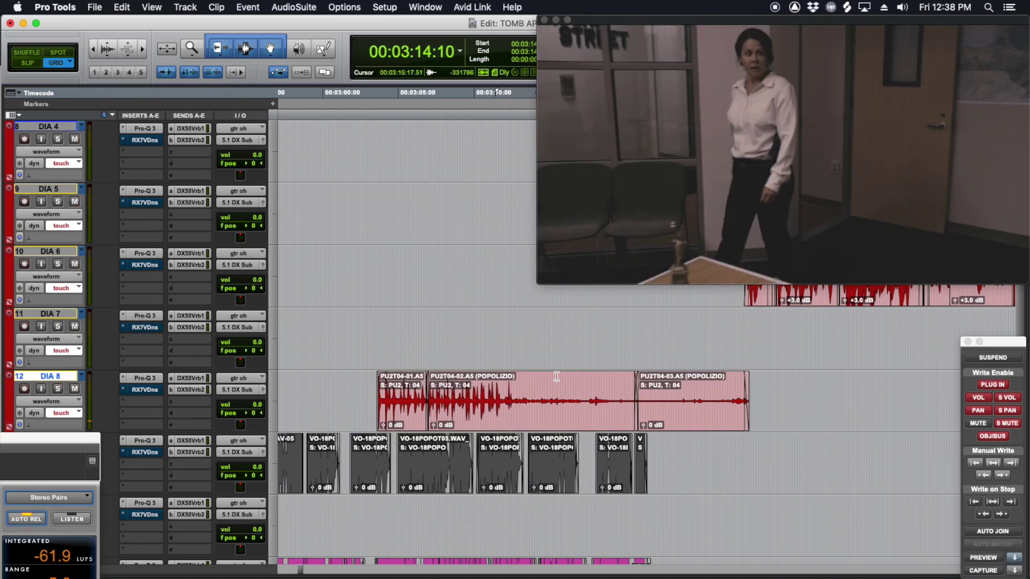
Step: Select part of the quiet tail of the second DIA 8 clip, examine the Absentia DX AudioSuite options, and close the plug-in without rendering
left_click_drag(518, 390, 599, 394)
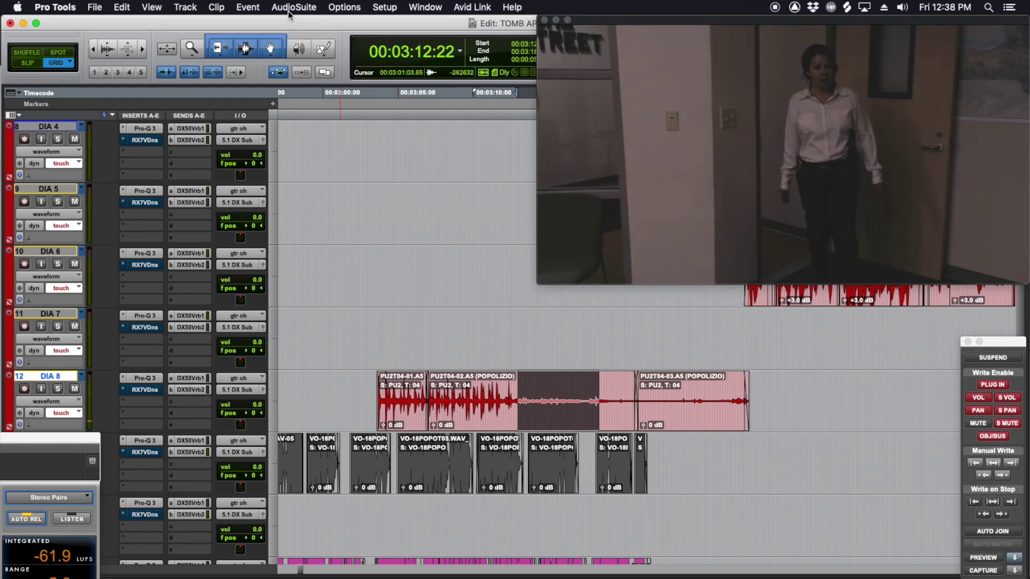
left_click(290, 8)
mouse_move(337, 107)
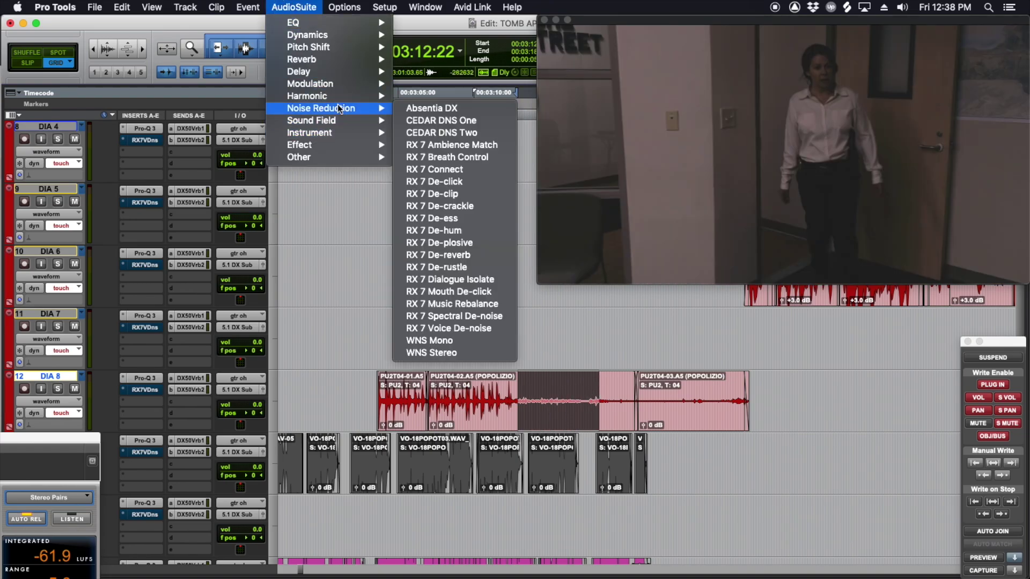
left_click(458, 106)
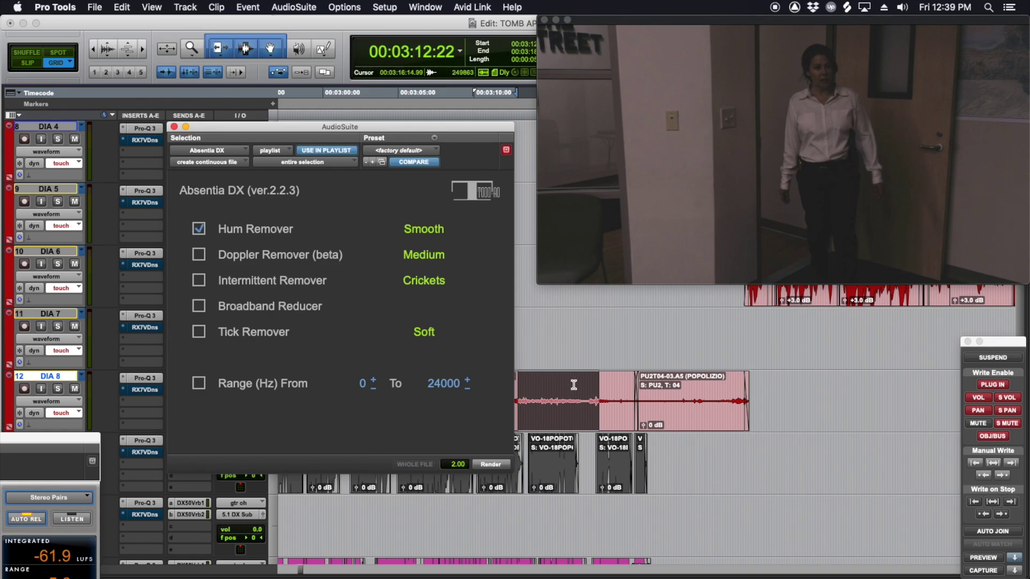
left_click(174, 127)
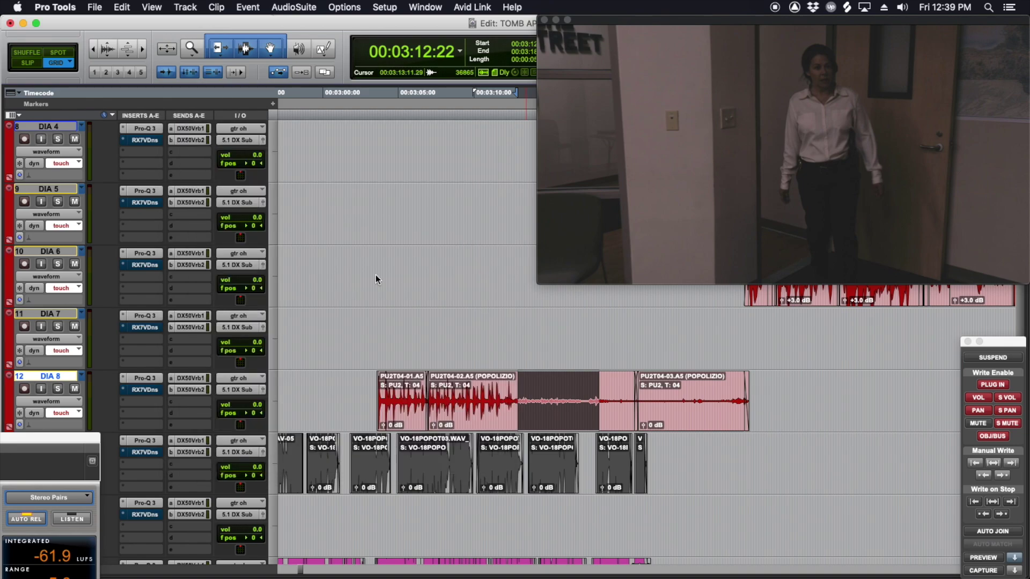
Step: Loop the soloed DIA 8 tail across the last two clips with automation preview on, and open its Pro-Q 3 clear of the video
left_click_drag(522, 390, 702, 399)
key("shift+s")
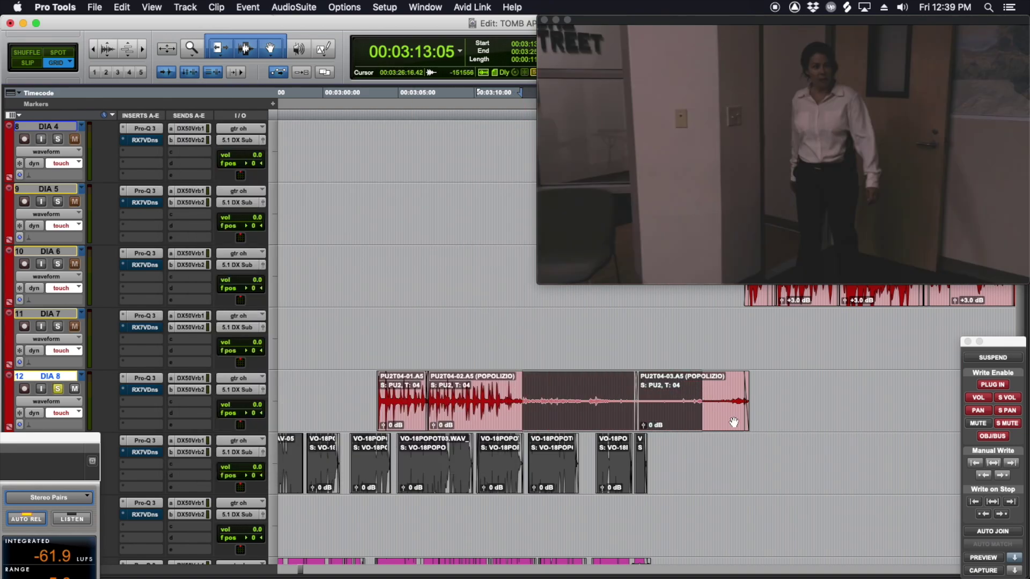
left_click(984, 557)
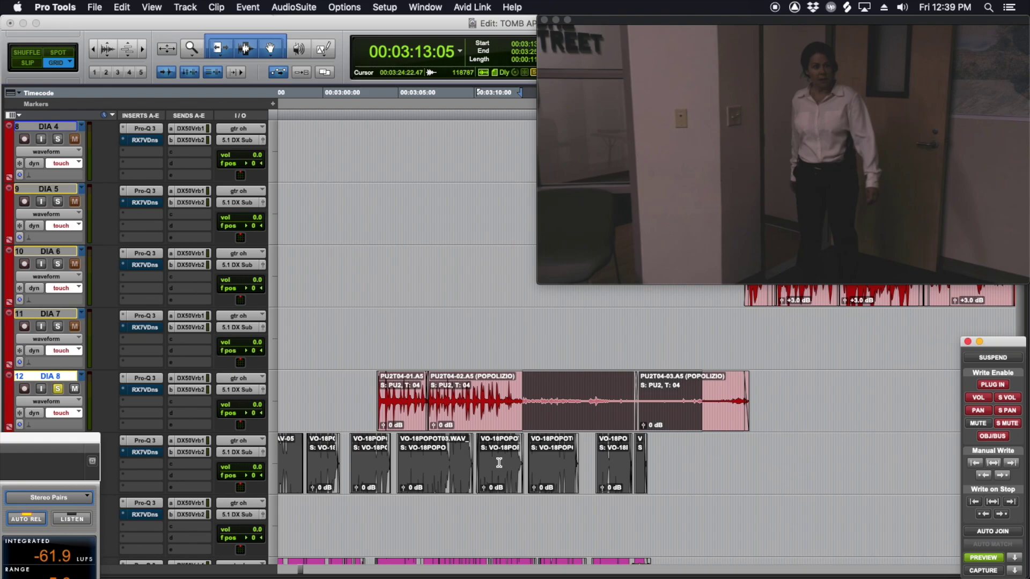
left_click(145, 378)
key("space")
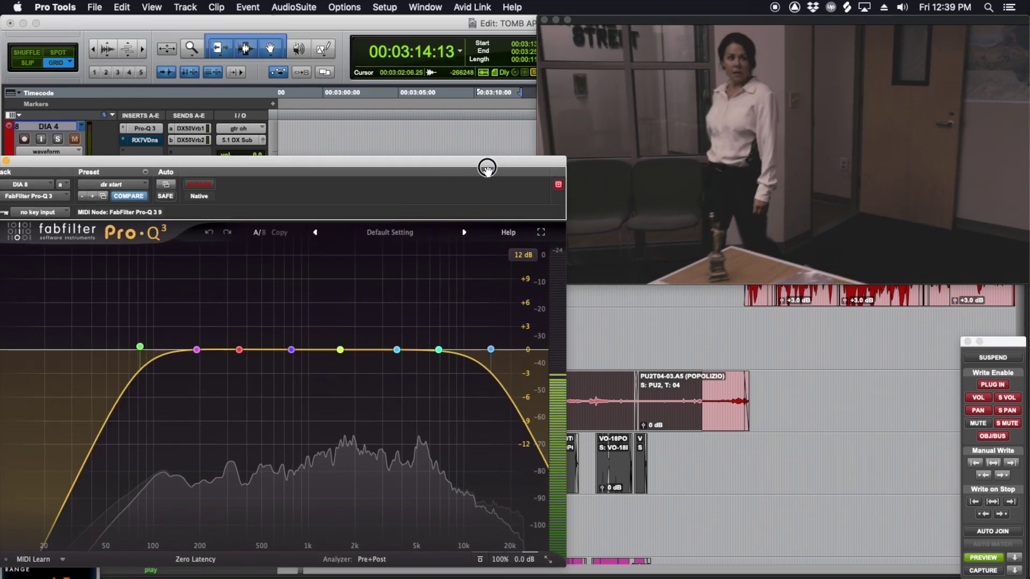
left_click_drag(485, 167, 547, 111)
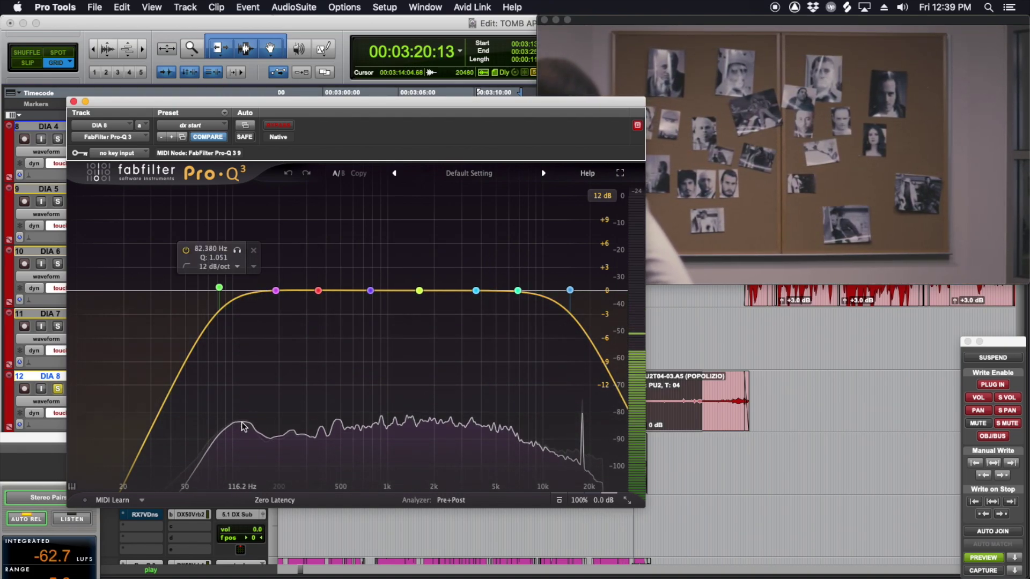
Step: Add a bell band with Q 40 to the DIA 8 EQ, sweep it near 120 Hz at +30 dB, and set its gain to -30 dB
left_click_drag(241, 298, 246, 48)
scroll(302, 443, "up", 5)
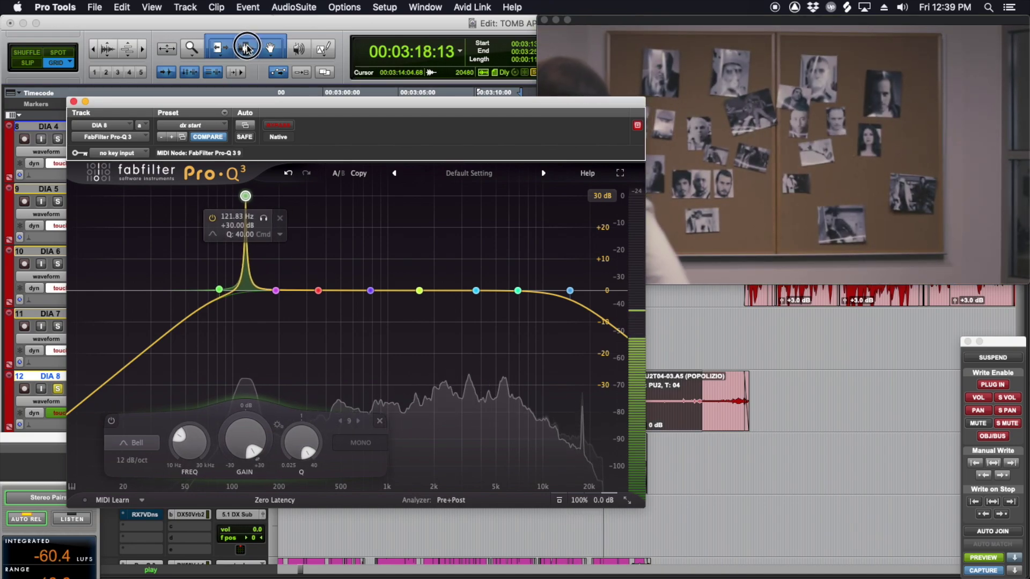
left_click_drag(246, 49, 246, 47)
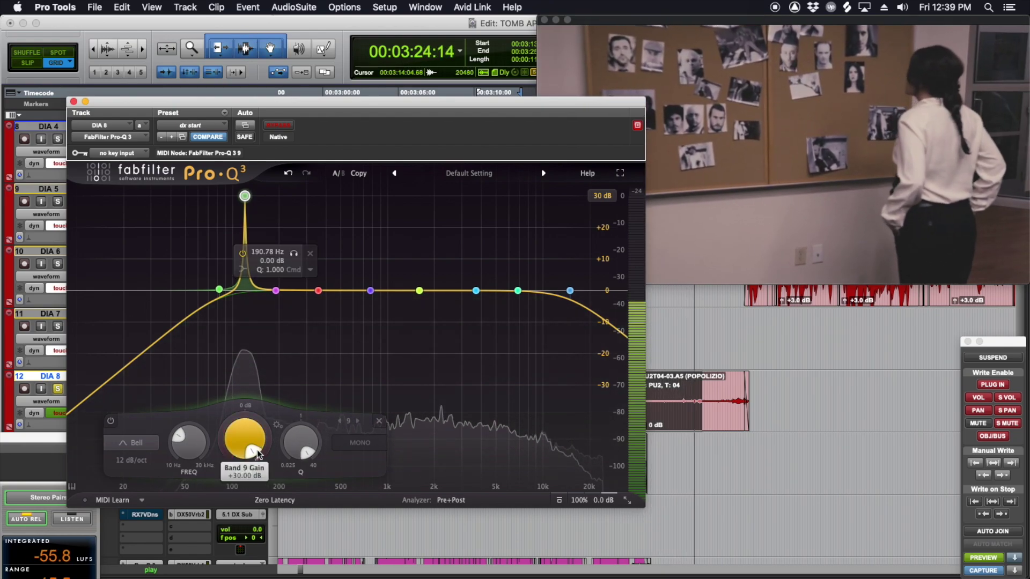
left_click_drag(255, 424, 219, 492)
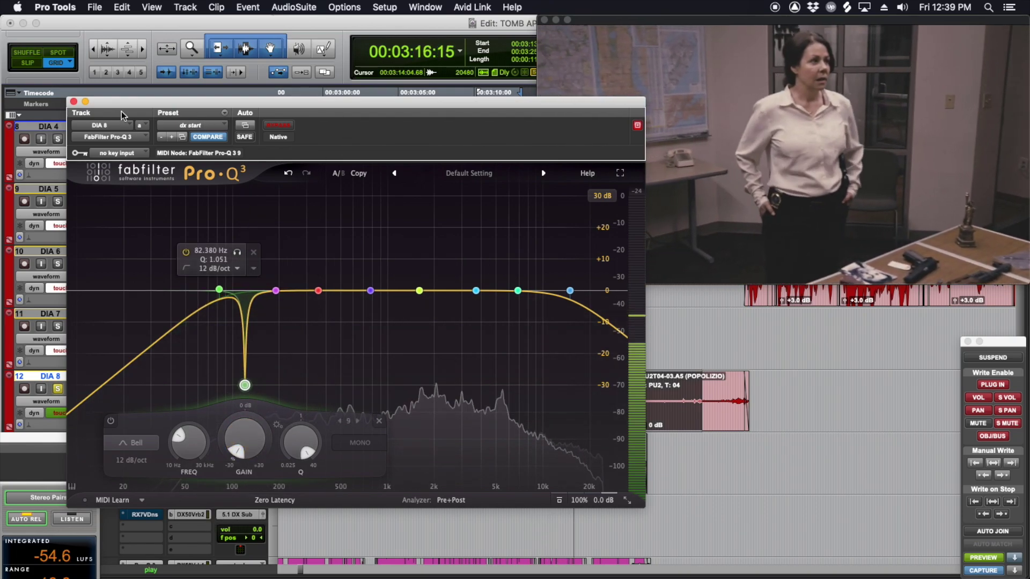
Step: Add a second bell band at 18088 Hz with Q 40 to the DIA 8 EQ, and set its gain to -26.88 dB
left_click_drag(122, 115, 92, 101)
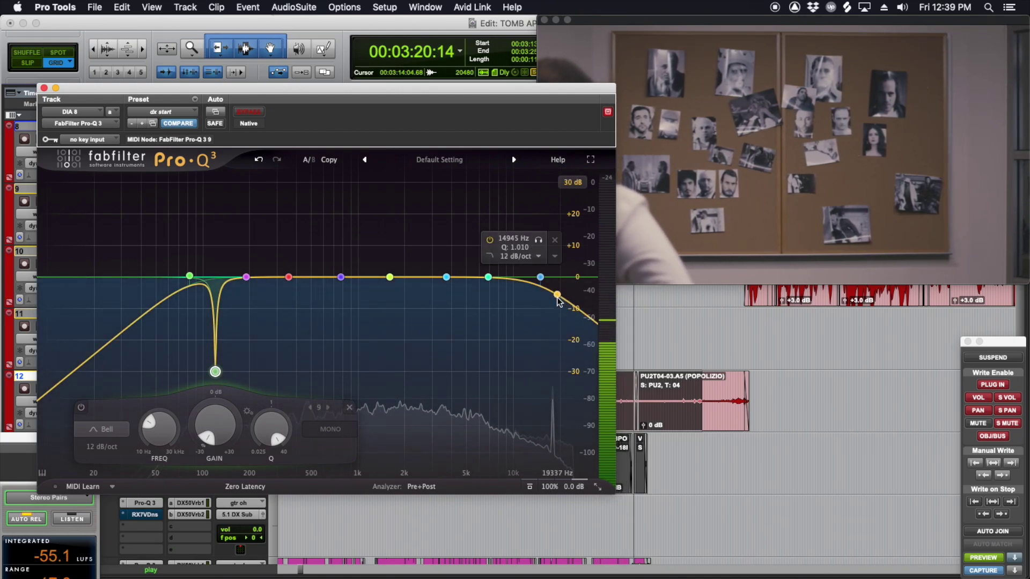
left_click_drag(558, 297, 558, 272)
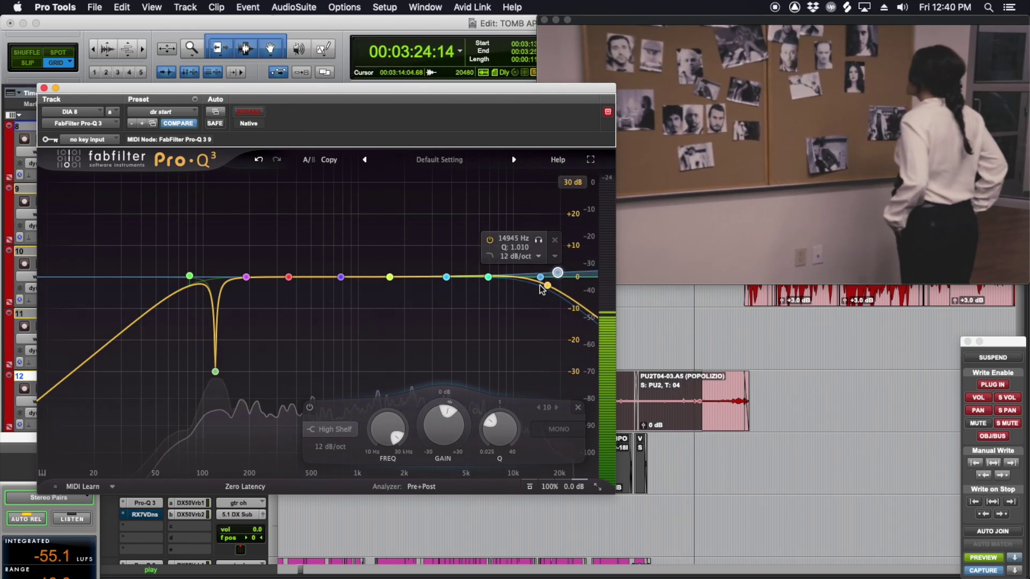
left_click(336, 429)
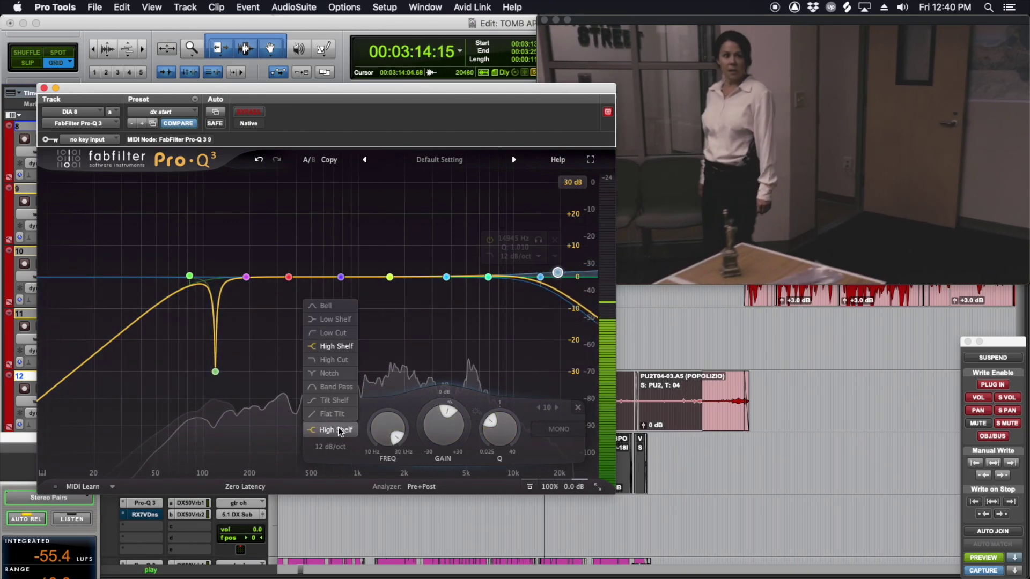
left_click(327, 305)
left_click_drag(517, 421, 555, 154)
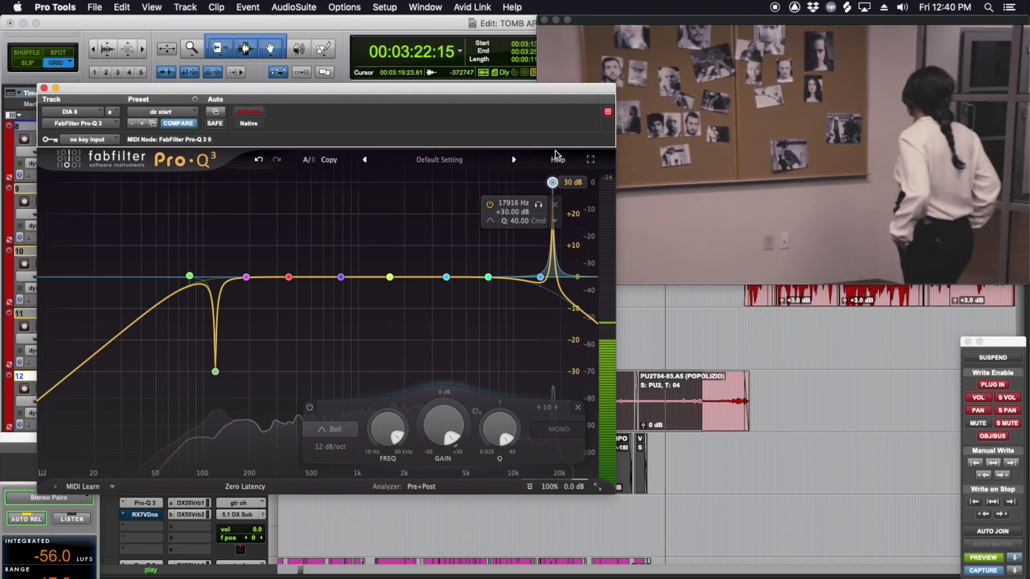
left_click(553, 183)
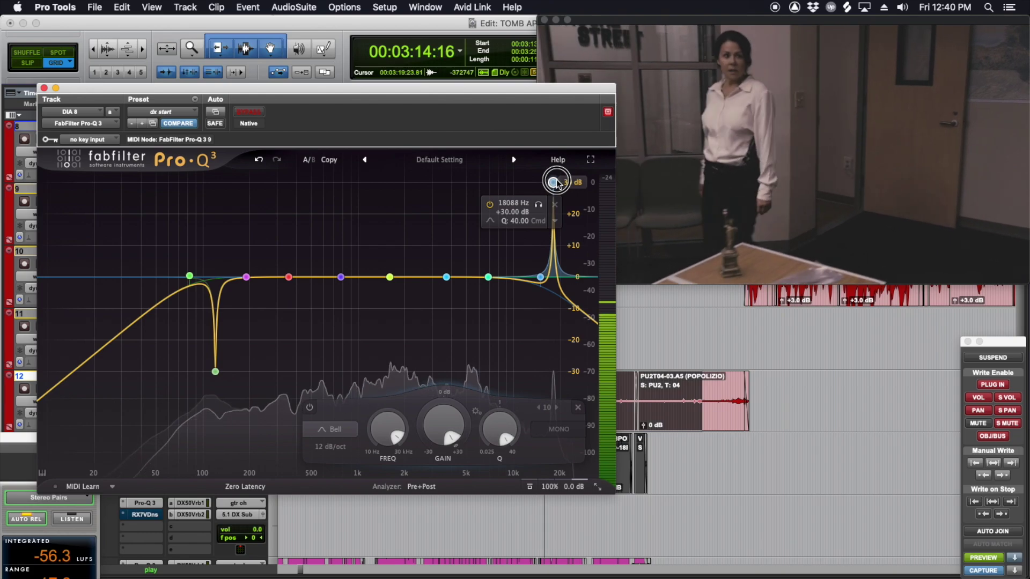
left_click_drag(434, 437, 428, 461)
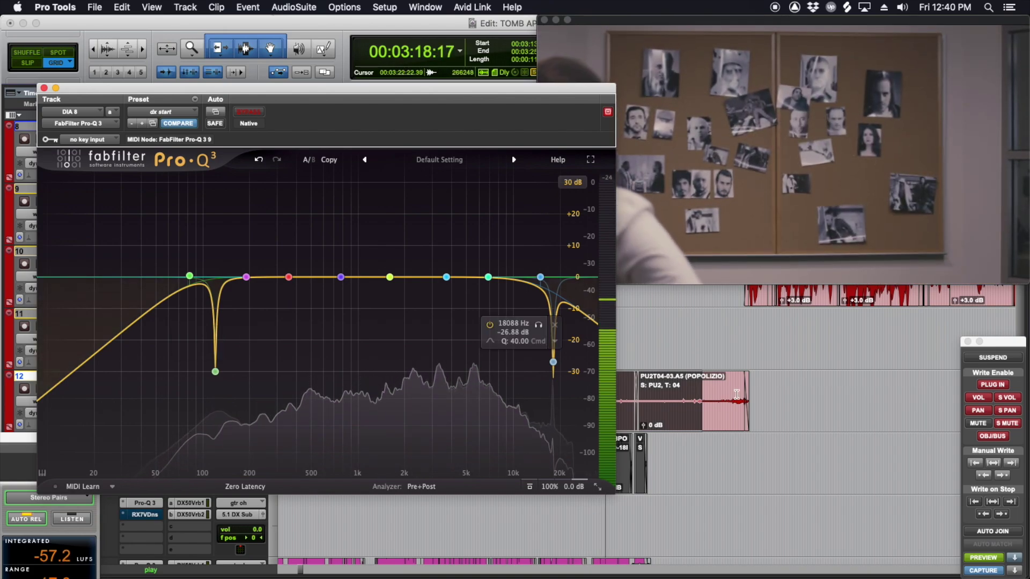
Step: Select the range spanning all DIA 8 clips to commit the previewed EQ, and turn automation preview off
left_click_drag(524, 115, 588, 439)
scroll(622, 339, "down", 2)
scroll(455, 323, "up", 1)
left_click_drag(365, 341, 770, 338)
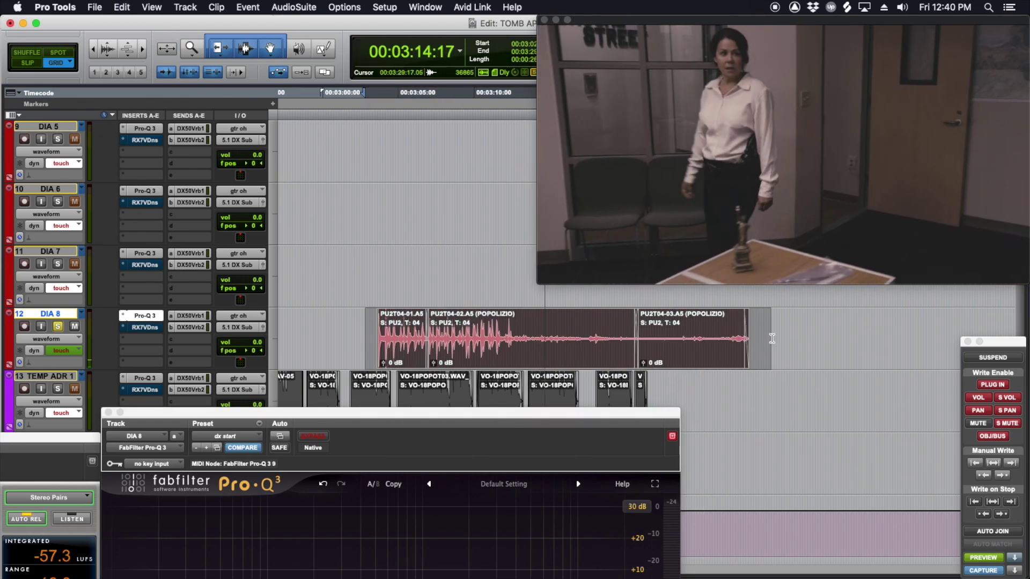
left_click(993, 558)
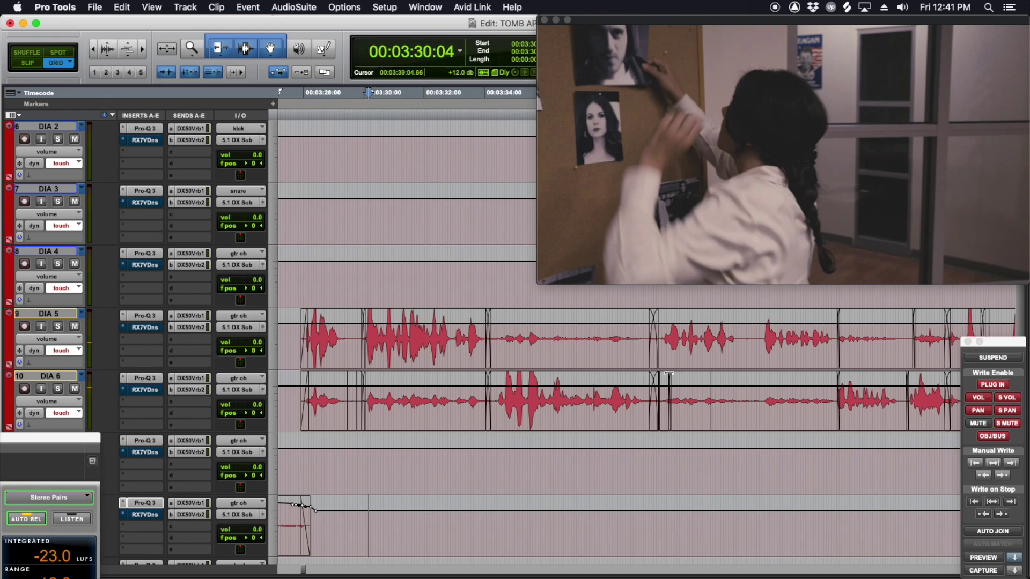
Step: Select a range on DIA 5 from just before its first clip across the opening lines, and play it soloed with automation preview on
left_click_drag(587, 342, 524, 349)
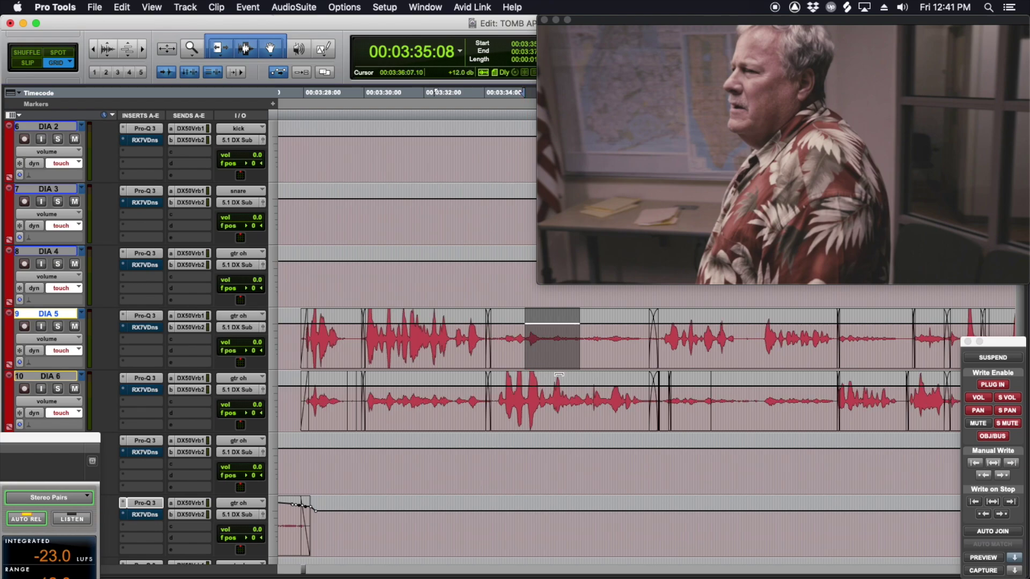
left_click(506, 365)
key("super+bracketleft")
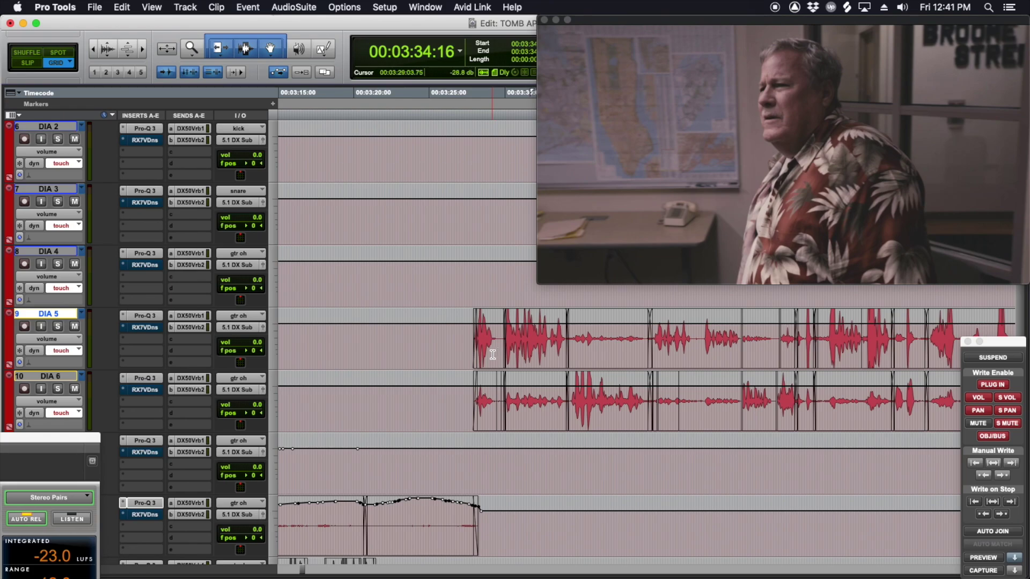
scroll(492, 354, "right", 5)
scroll(492, 354, "left", 3)
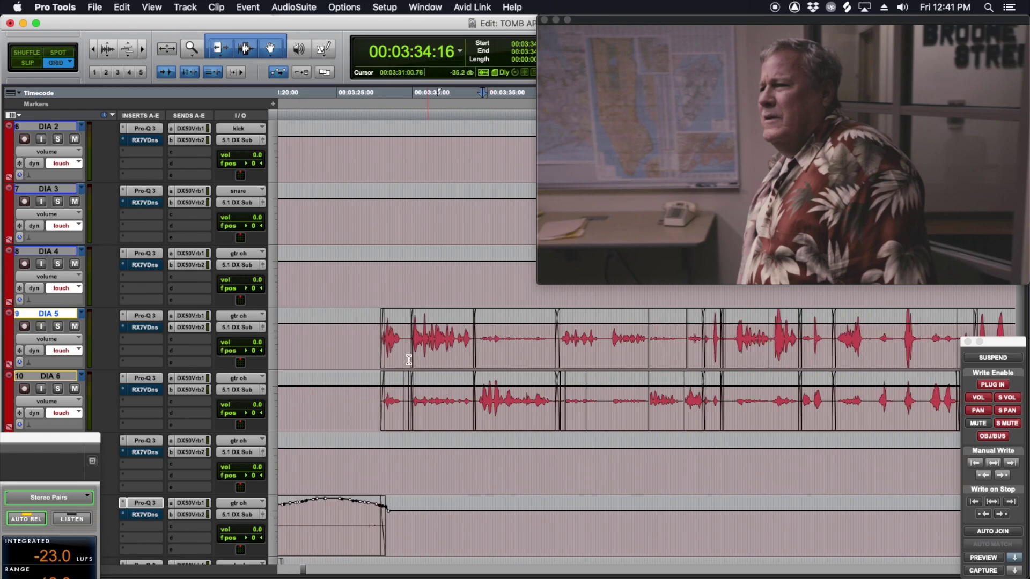
left_click_drag(374, 345, 631, 345)
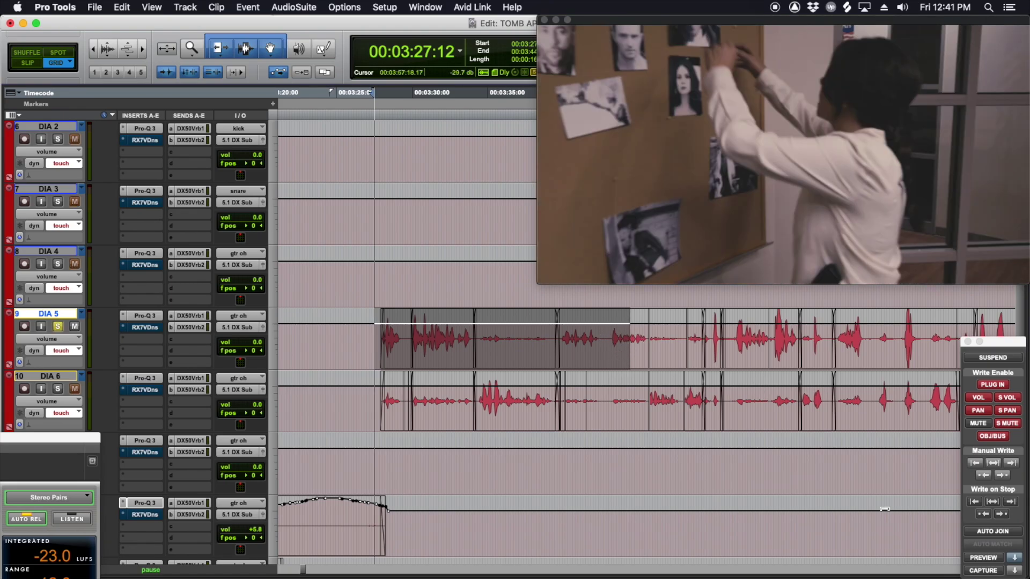
key("space")
left_click(988, 558)
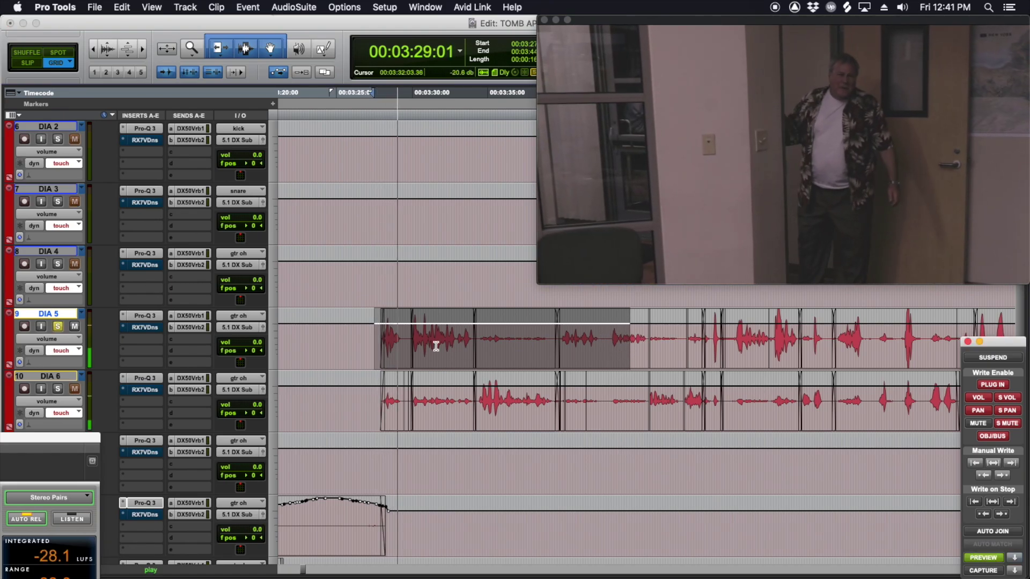
Step: Open the Pro-Q 3 on DIA 5 while the selection plays, and reposition its window over the tracks
key("space")
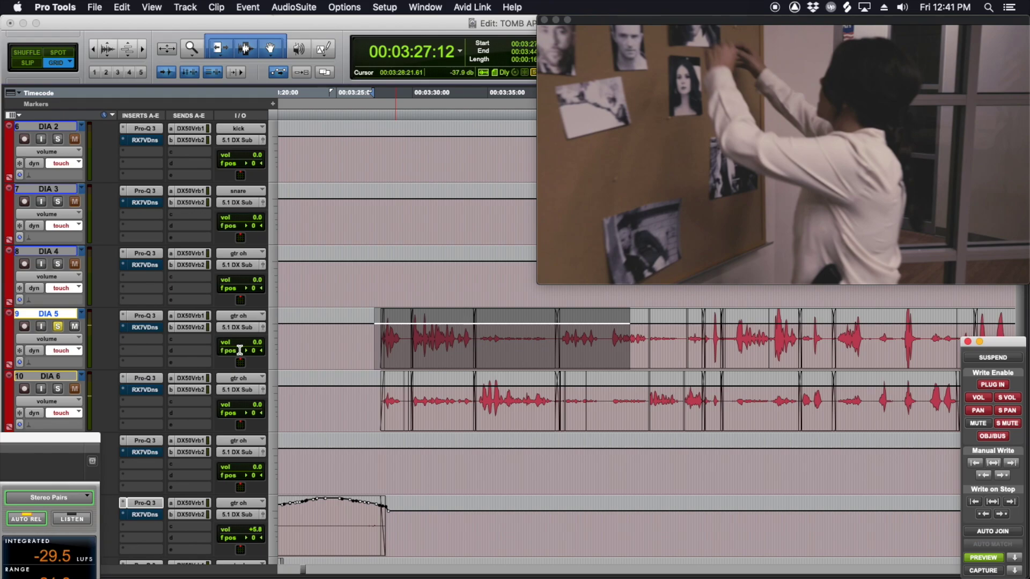
key("space")
left_click(145, 315)
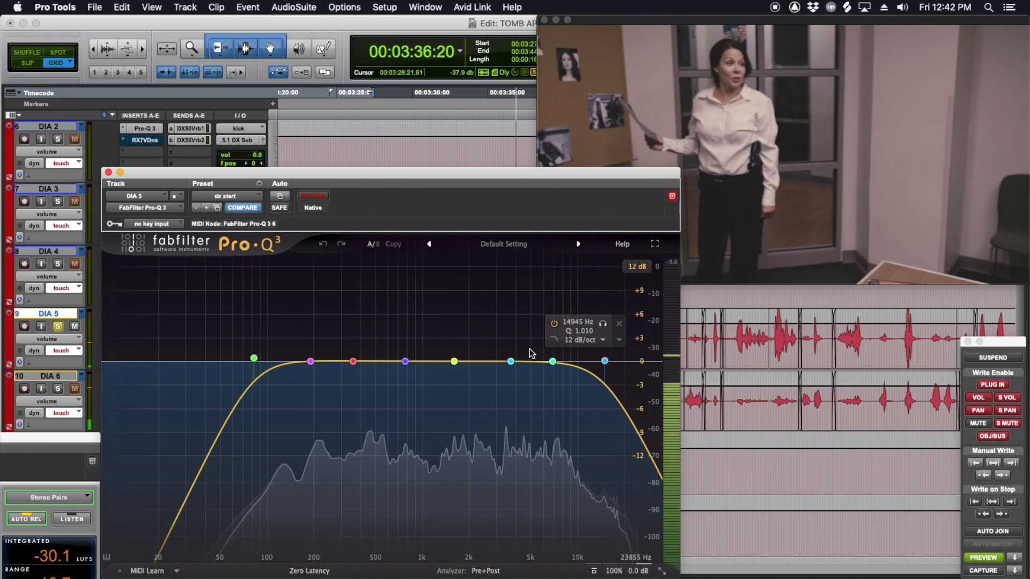
key("space")
left_click_drag(475, 187, 373, 166)
key("space")
left_click_drag(518, 170, 629, 176)
Step: Shape the DIA 5 EQ with a -0.57 dB low shelf at 180.16 Hz and bell cuts of -4.78 dB at 519.62 Hz and -6.12 dB at 1680.5 Hz
left_click(325, 364)
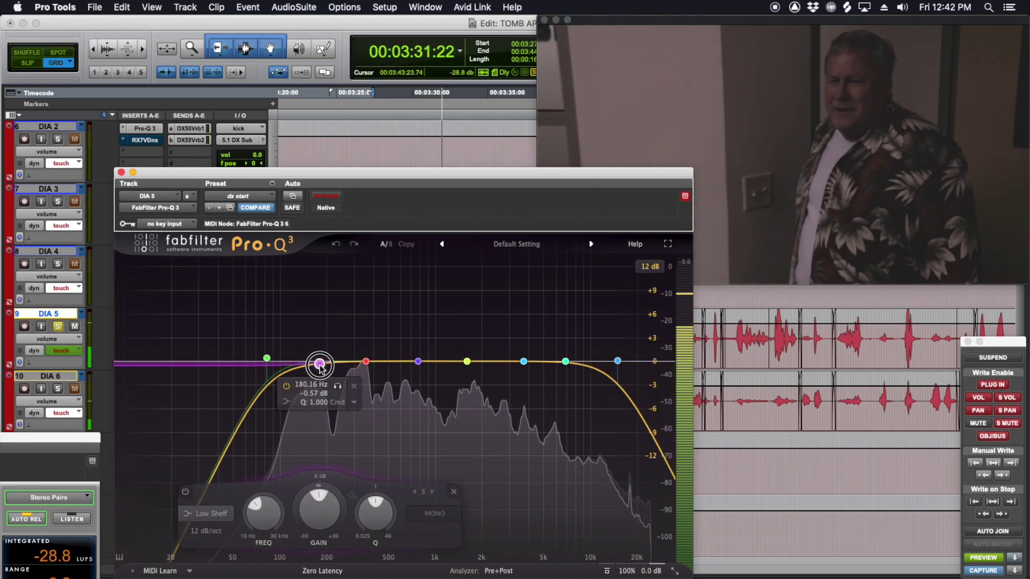
left_click_drag(395, 359, 387, 199)
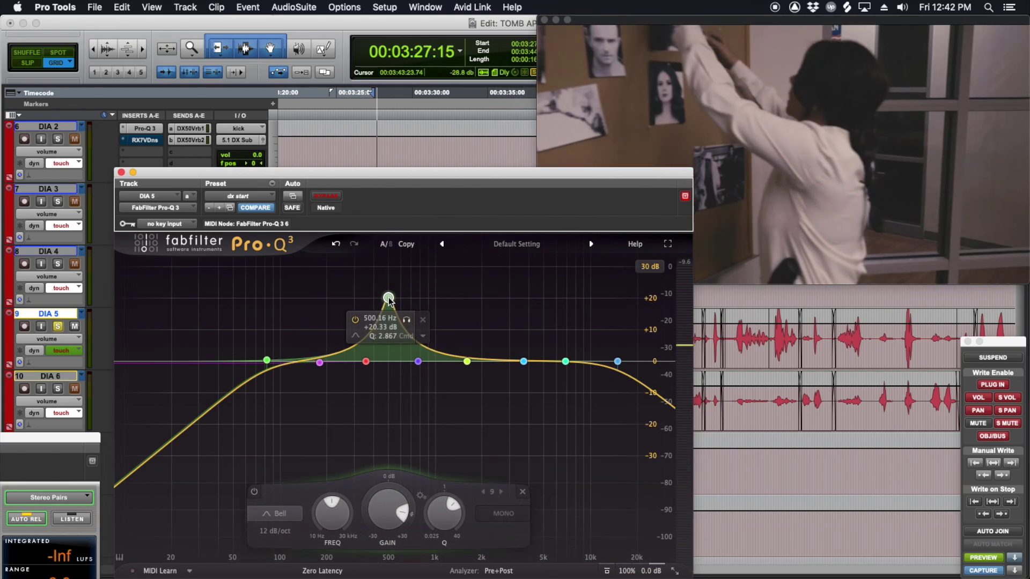
left_click_drag(388, 298, 390, 379)
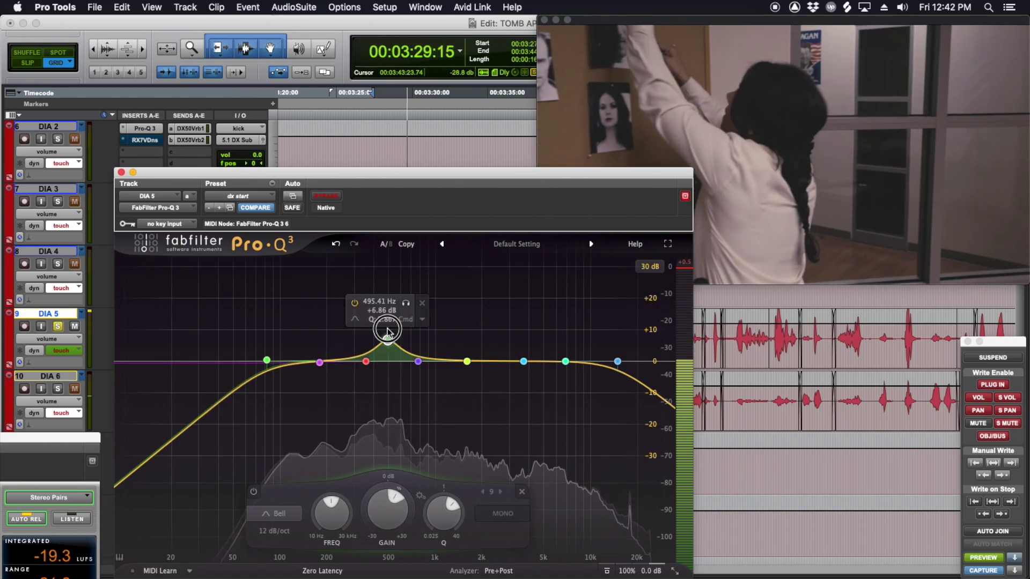
left_click_drag(387, 329, 390, 375)
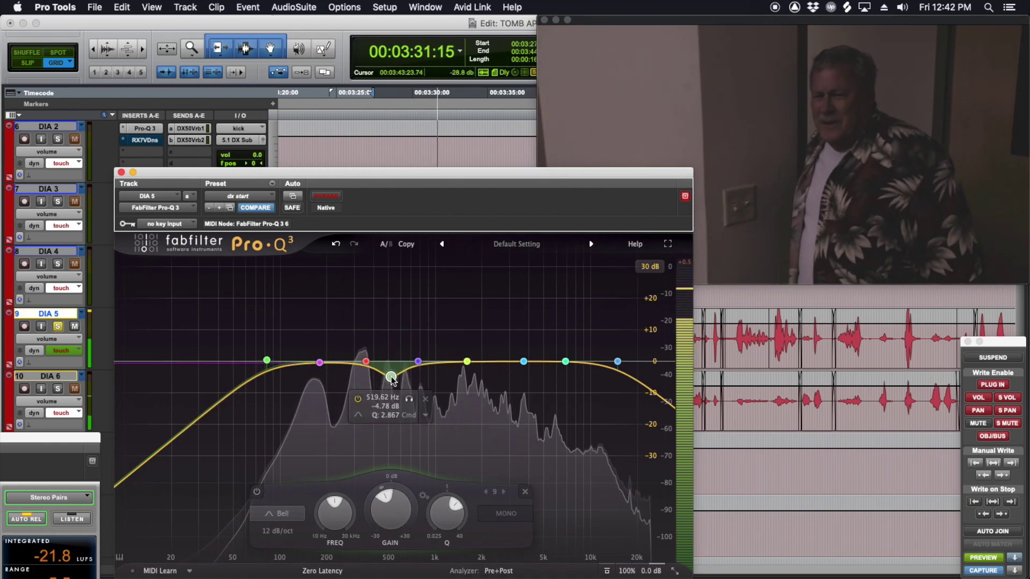
left_click_drag(459, 362, 470, 399)
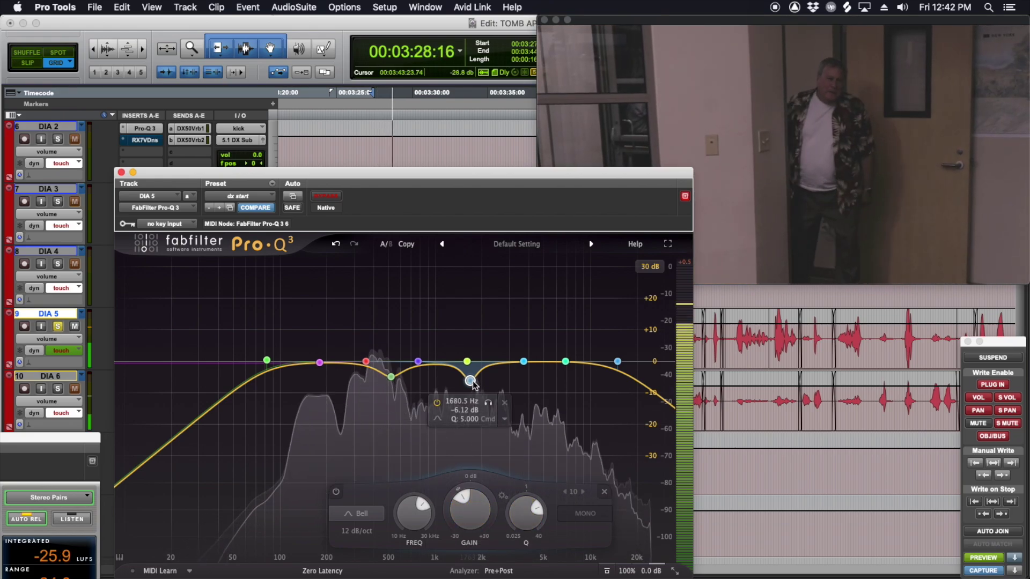
Step: Ease the DIA 5 cut near 1.6 kHz slightly and raise the next higher bell to a boost of about 4 dB near 5 kHz
left_click_drag(472, 363, 471, 352)
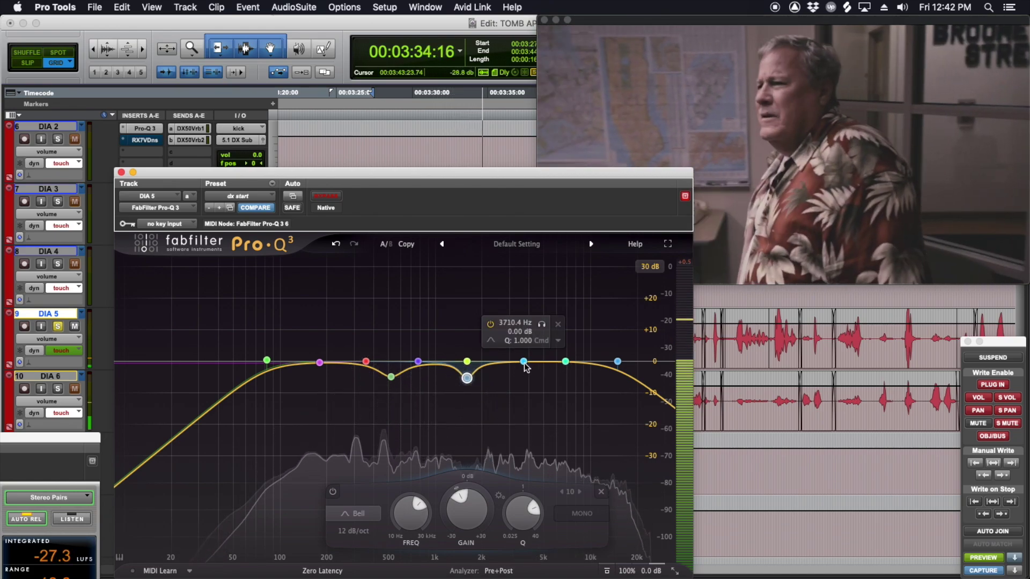
left_click_drag(527, 368, 549, 352)
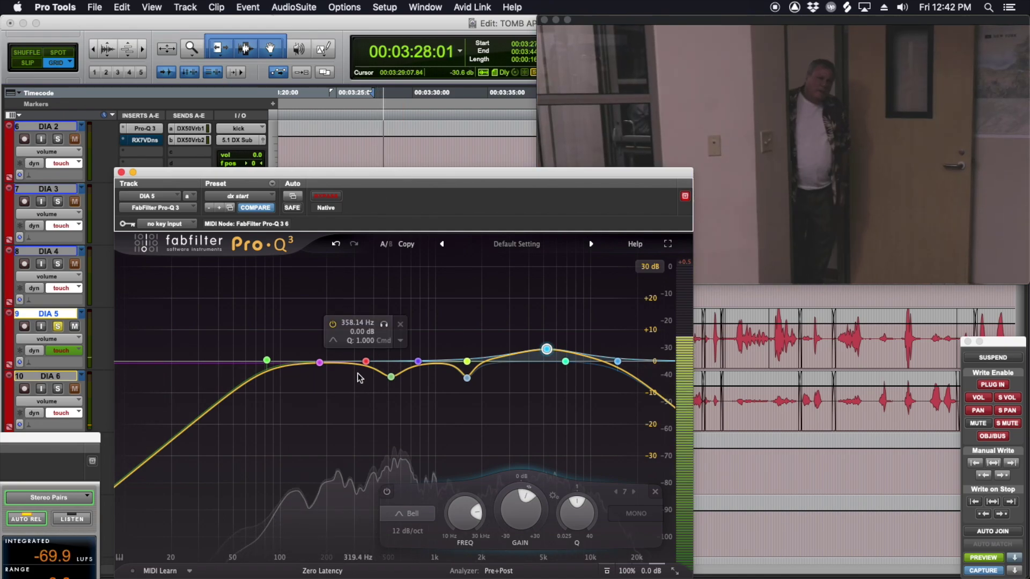
Step: Add a -2.45 dB bell cut at 190.78 Hz with Q 2.767 to DIA 5, raise the low-cut frequency slightly, and close the EQ
mouse_move(319, 363)
left_mouse_down()
mouse_move(319, 300)
mouse_move(311, 369)
mouse_move(311, 345)
left_mouse_up()
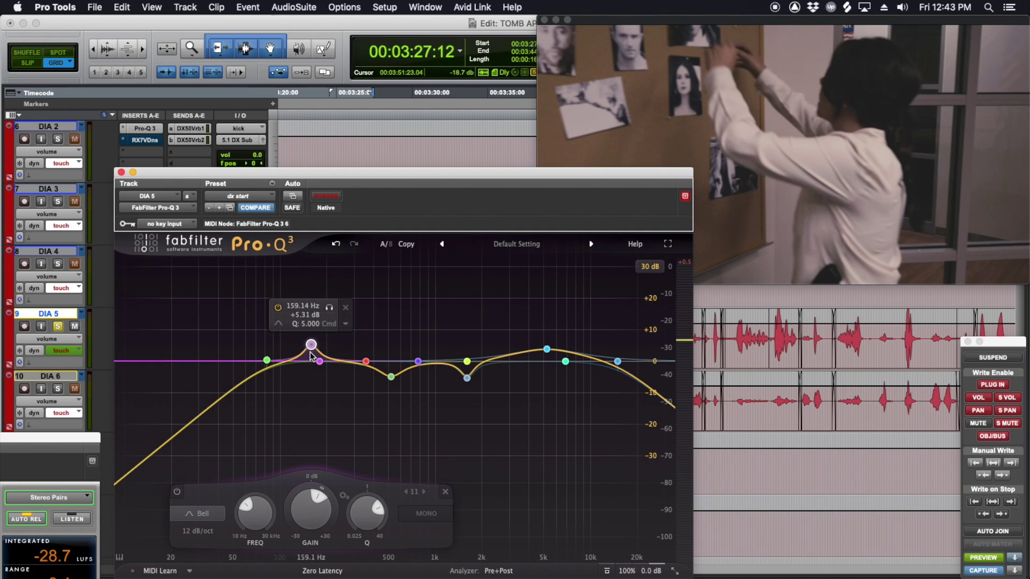
left_click_drag(312, 347, 324, 367)
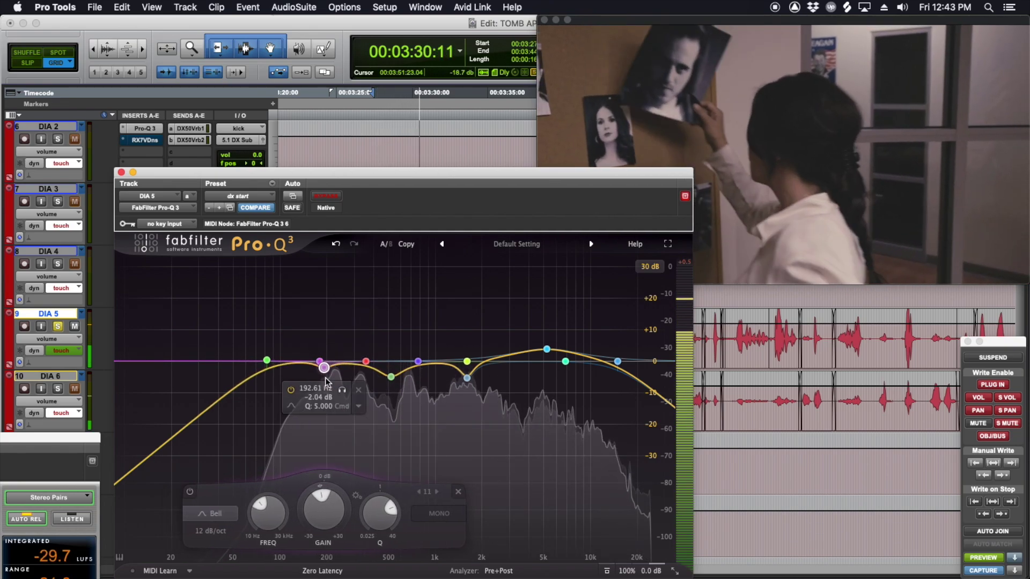
scroll(393, 508, "down", 2)
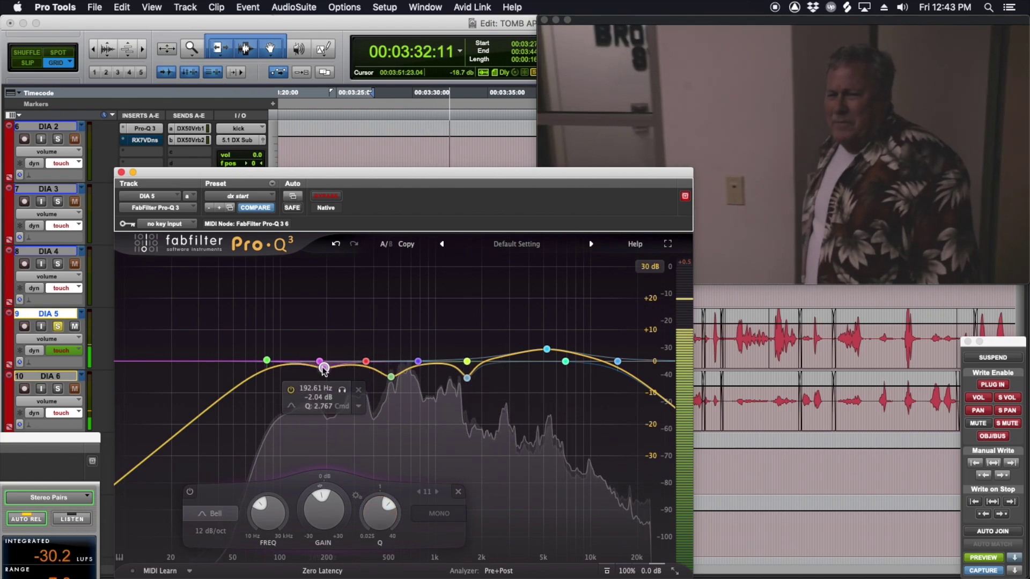
mouse_move(324, 368)
left_mouse_down()
mouse_move(324, 340)
mouse_move(323, 377)
left_mouse_up()
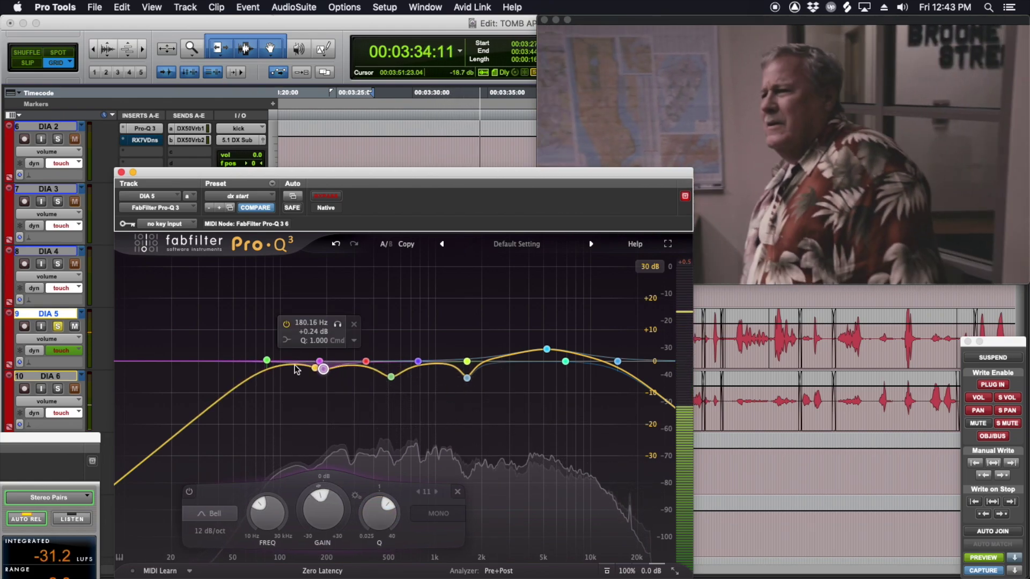
left_click_drag(268, 361, 277, 376)
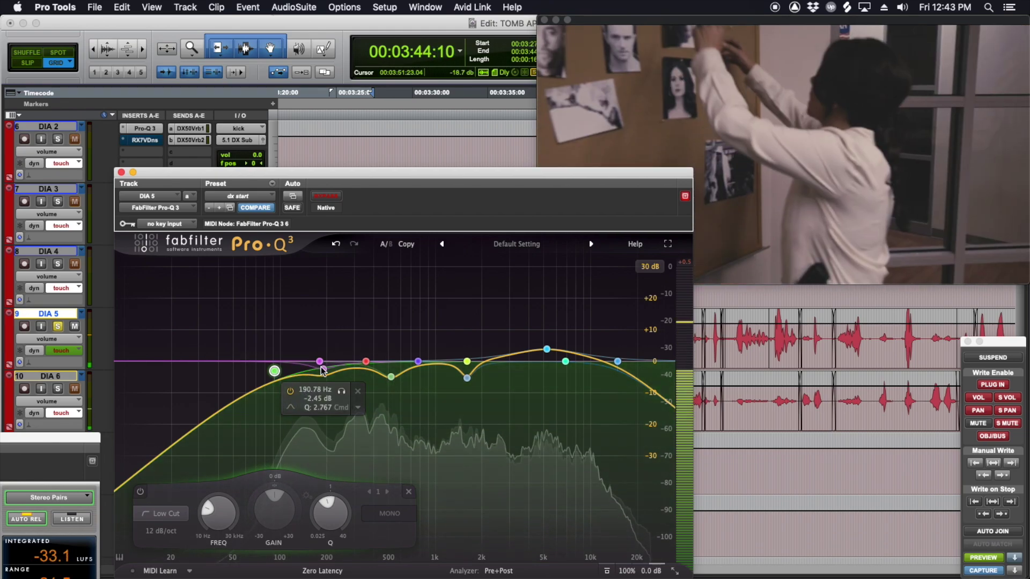
left_click(121, 173)
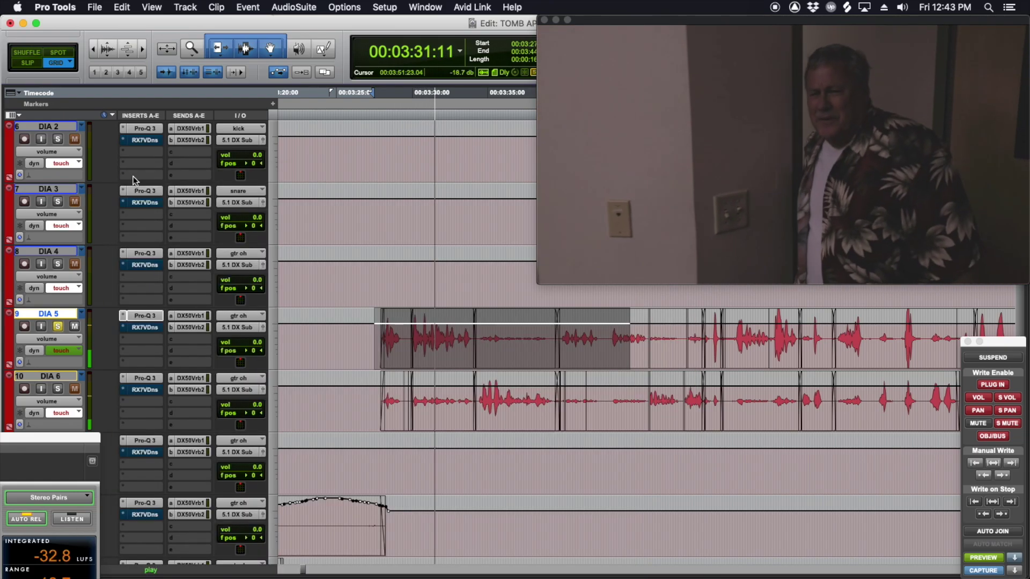
Step: Extend the DIA 5 selection to cover the whole first group of clips, and stop playback
key("super+bracketleft")
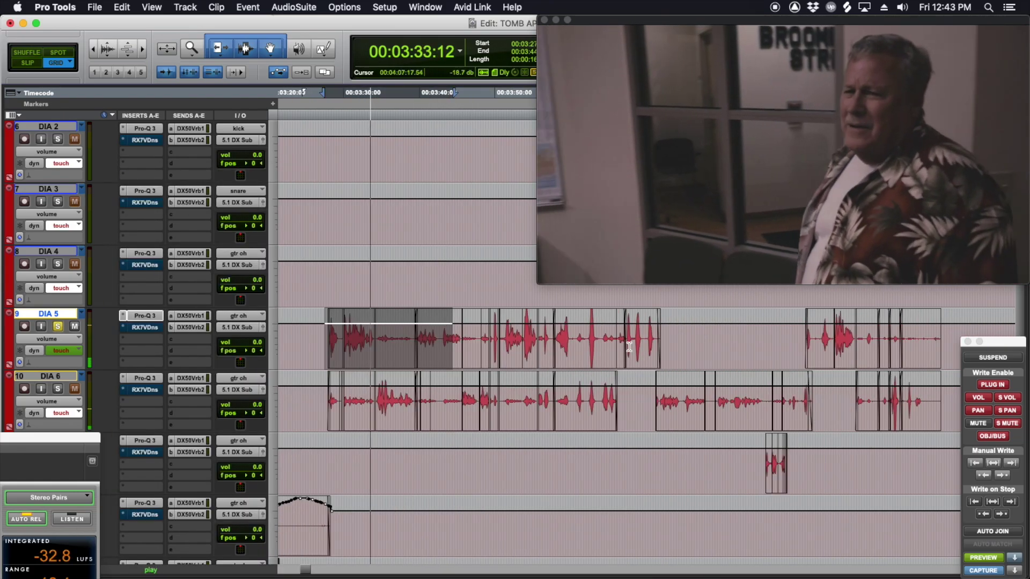
key("super+bracketleft")
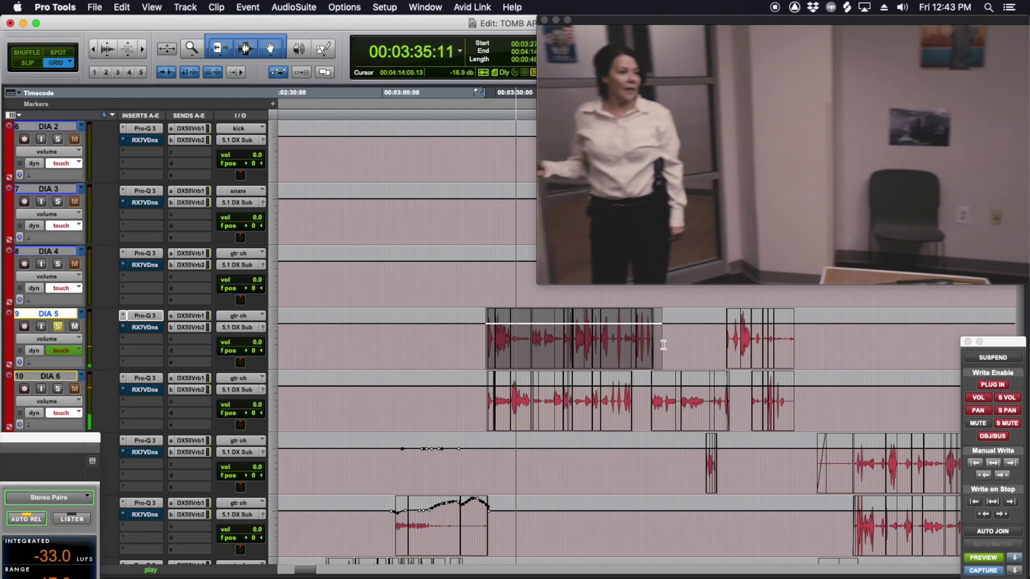
key("space")
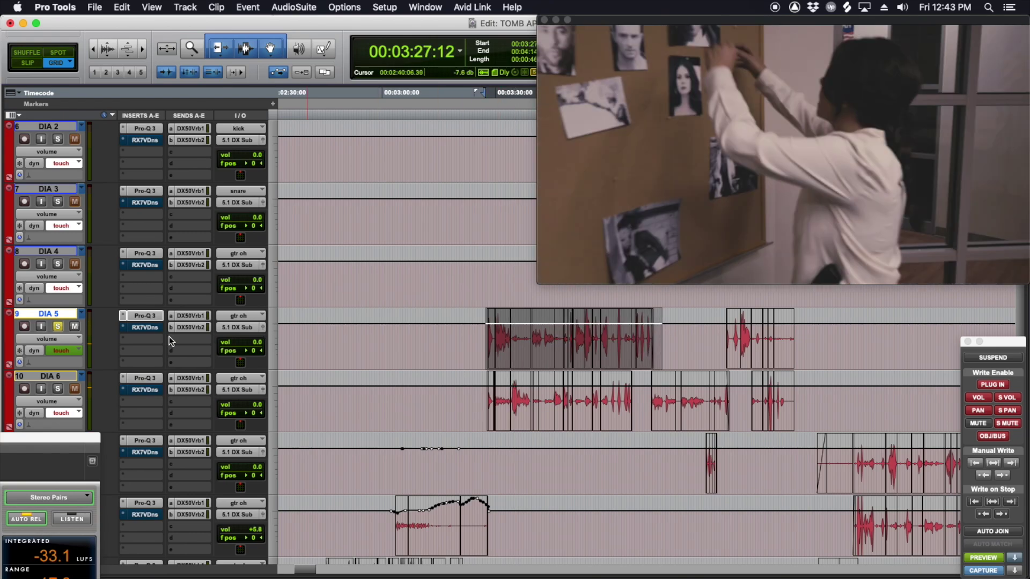
Step: Take the RX 7 Voice De-noise on DIA 5 out of bypass, open it, and reposition its window
right_click(153, 327)
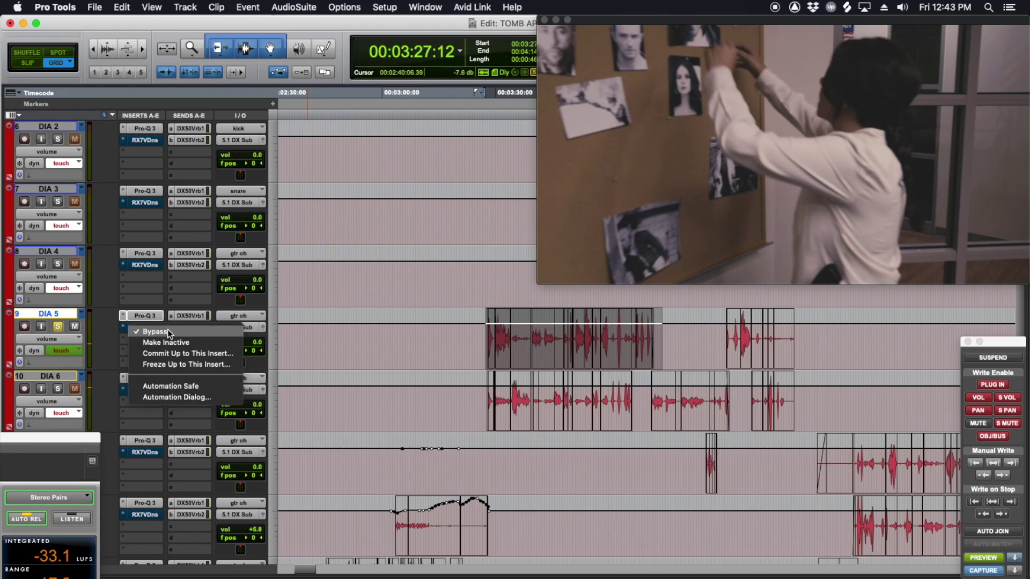
left_click(168, 334)
left_click(150, 328)
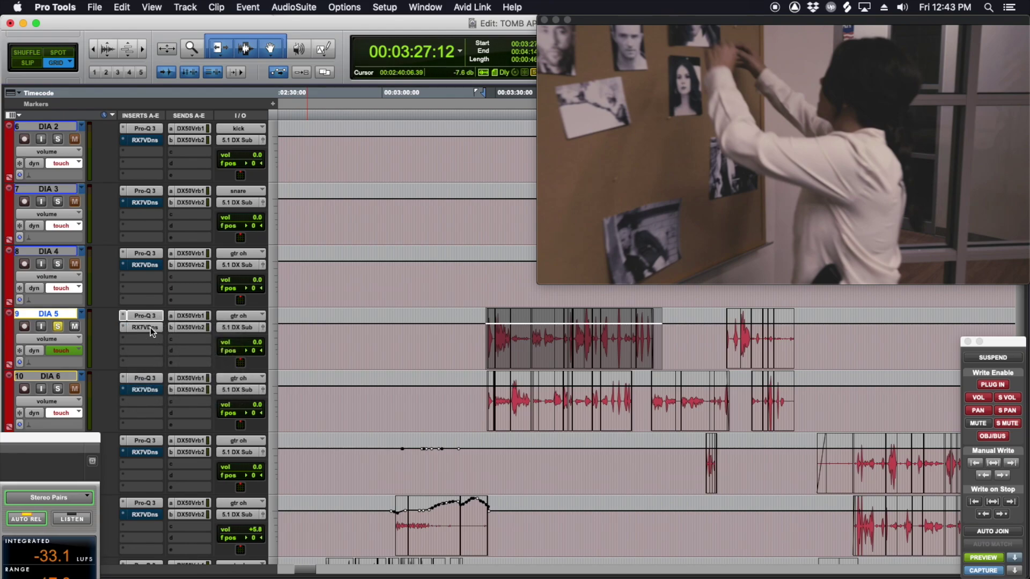
left_click_drag(403, 175, 440, 163)
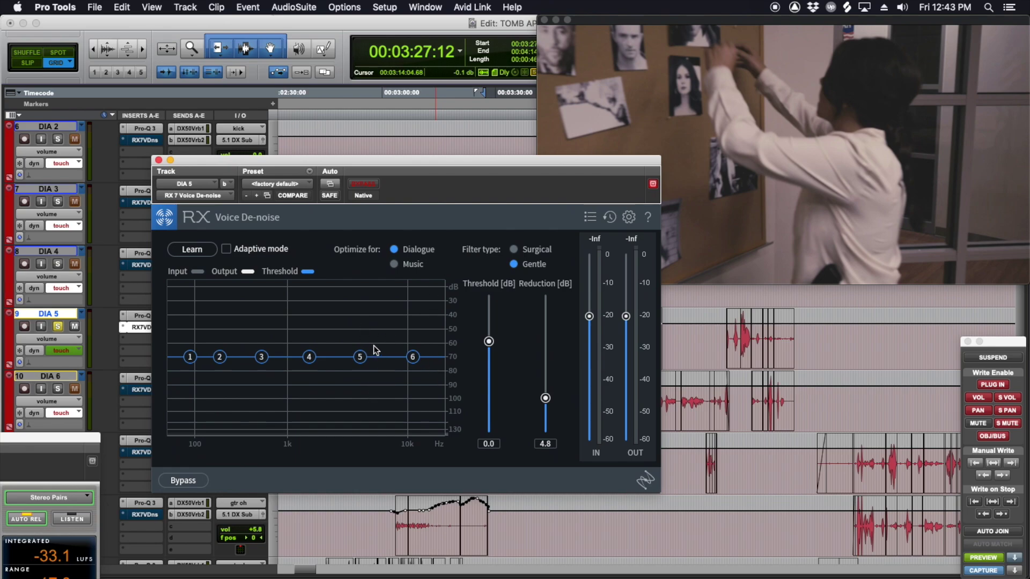
Step: During playback, lower Voice De-noise threshold node 5 to about -88 dB and node 6 to -85.0 dB, and set the reduction to 4.1 dB
key("space")
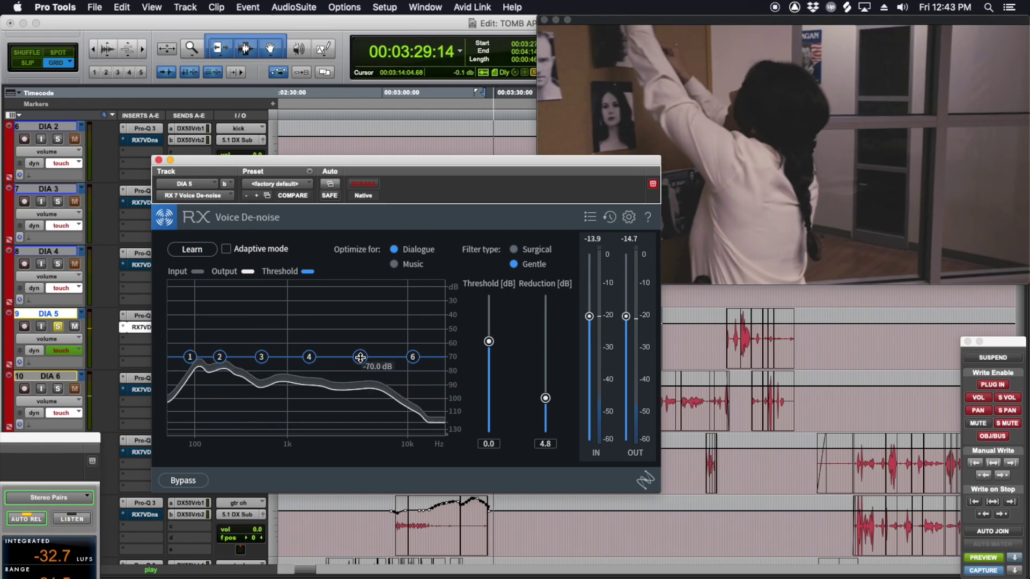
left_click_drag(360, 357, 360, 382)
left_click_drag(412, 357, 413, 378)
left_click_drag(544, 397, 545, 403)
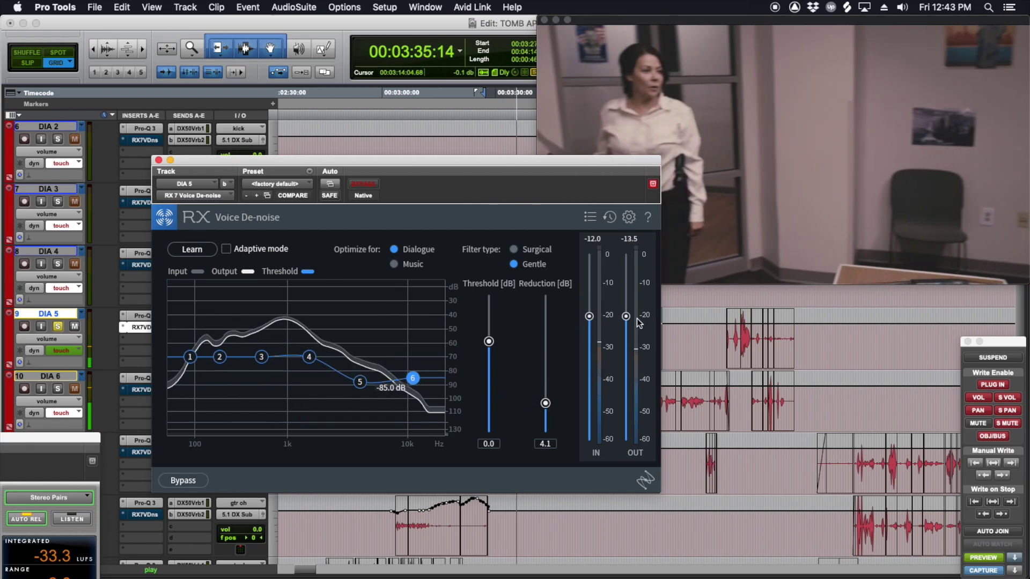
key("space")
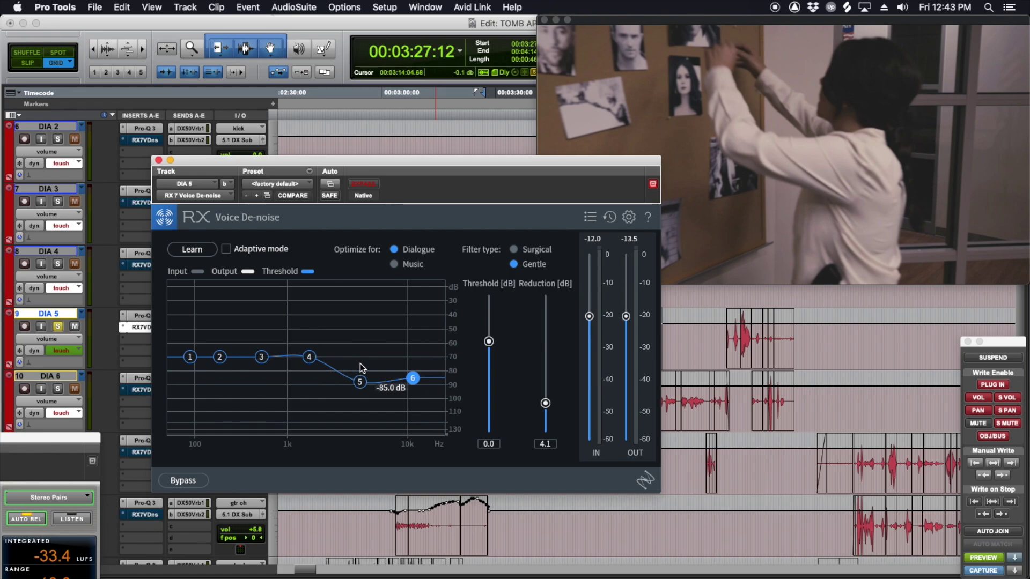
Step: Raise the Voice De-noise output gain and compare the processed DIA 5 dialogue against bypass during playback
left_click_drag(625, 315, 628, 310)
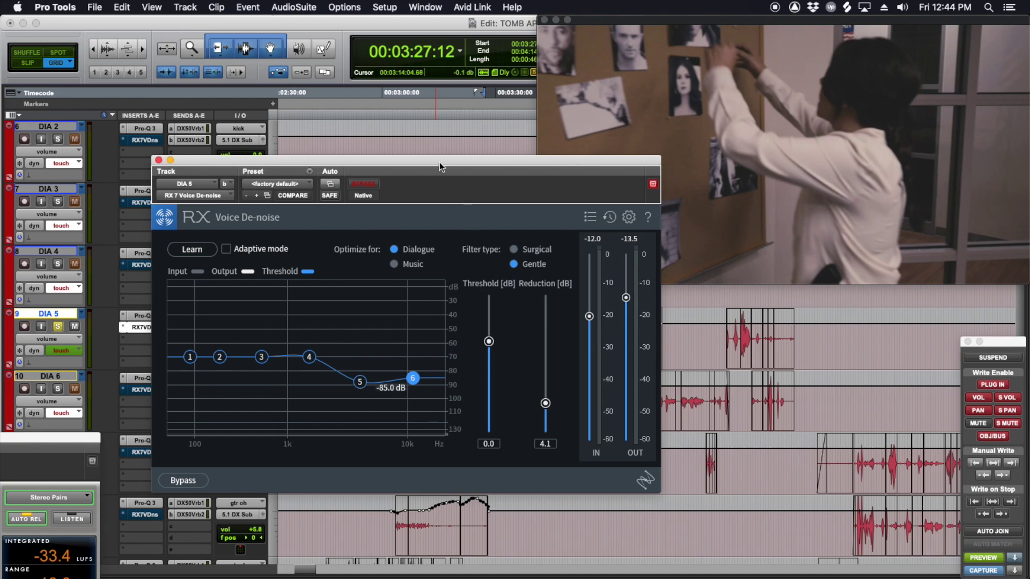
key("space")
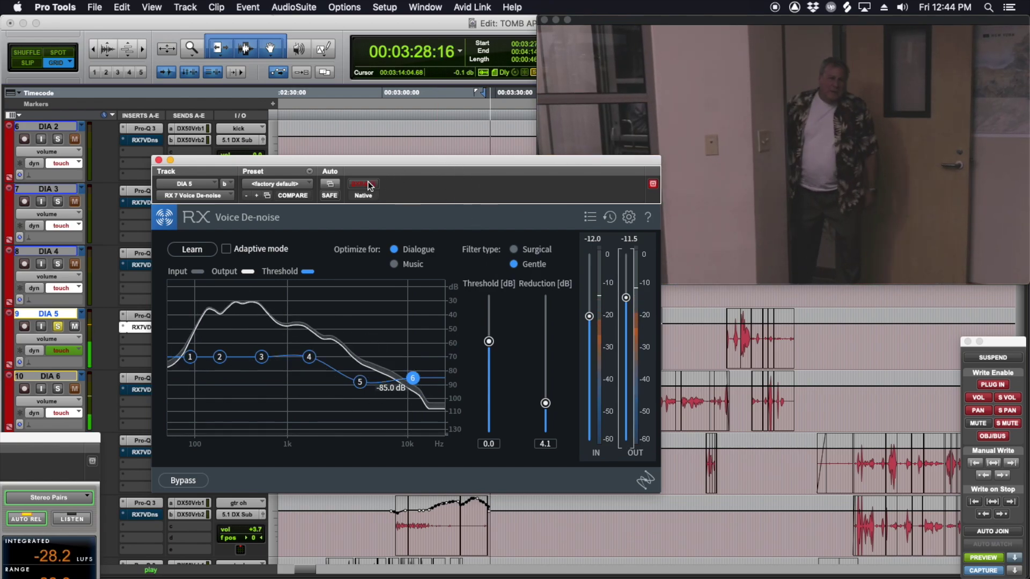
left_click(369, 185)
left_click(367, 184)
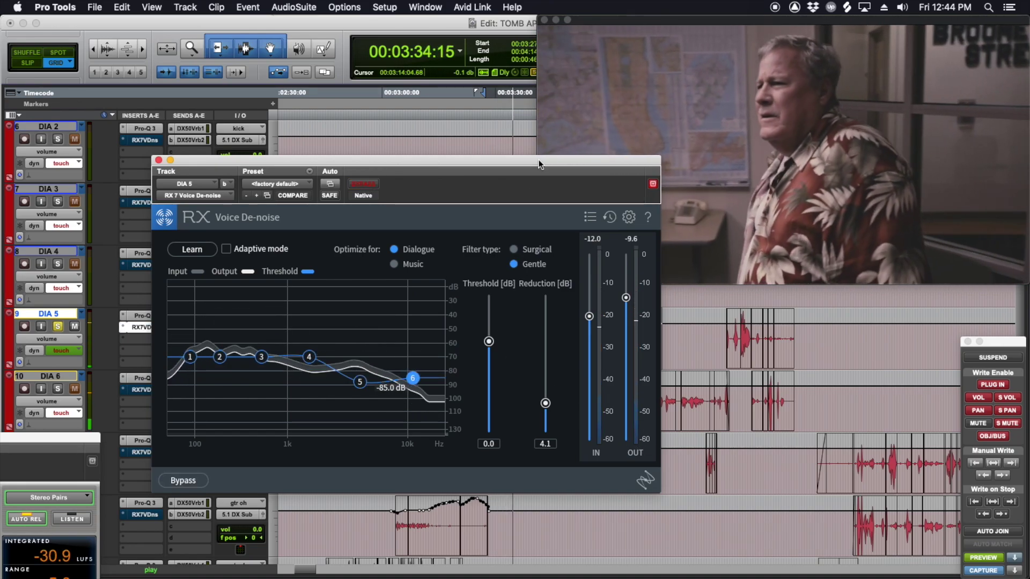
Step: Move the Voice De-noise window off the tracks, select the range spanning all DIA 5 clips, and close the plug-in
left_click_drag(529, 160, 524, 418)
left_click_drag(486, 341, 777, 342)
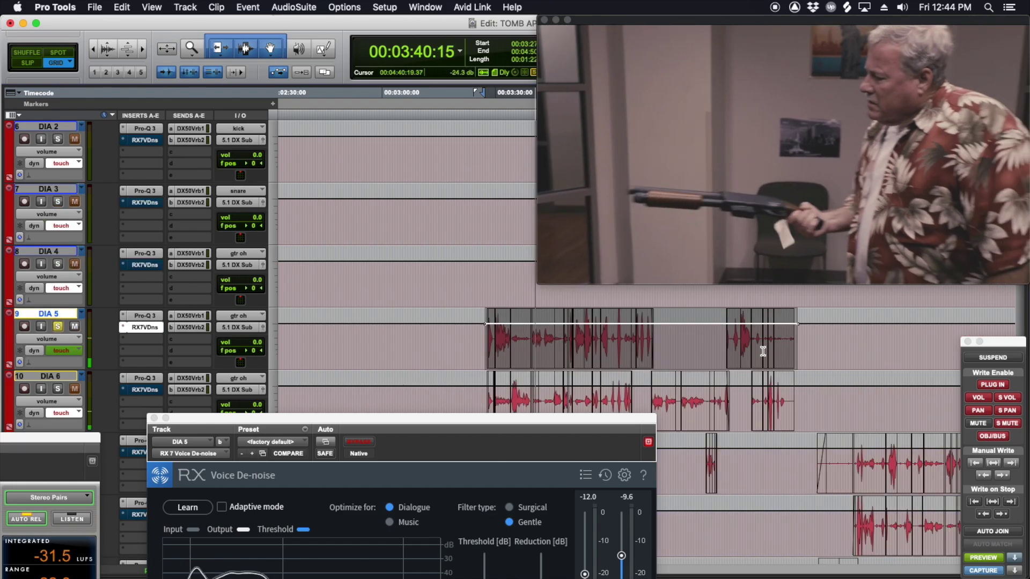
left_click(155, 417)
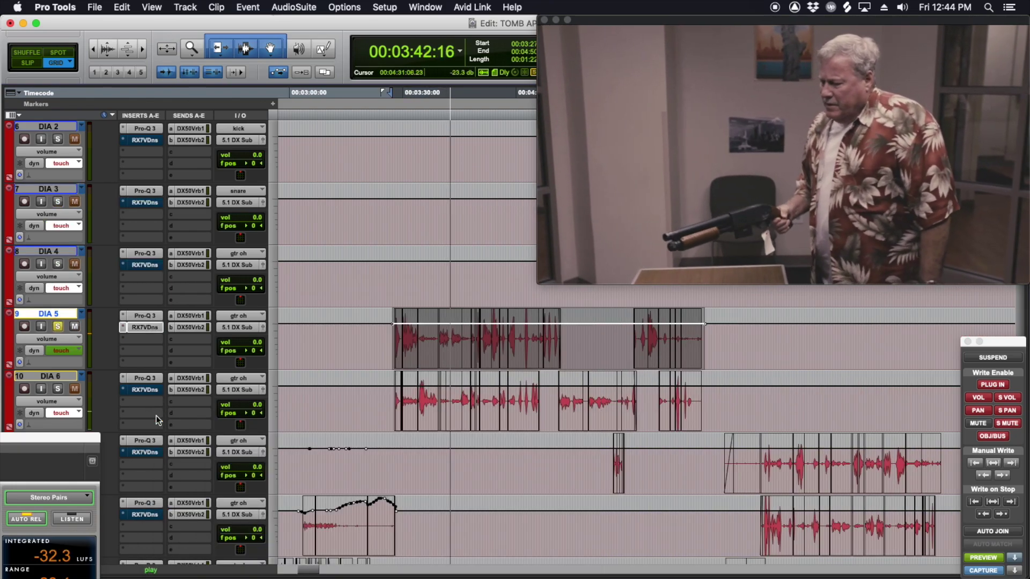
Step: Move the selection and solo from DIA 5 down to DIA 6, and open the Pro-Q 3 on DIA 6
key("semicolon")
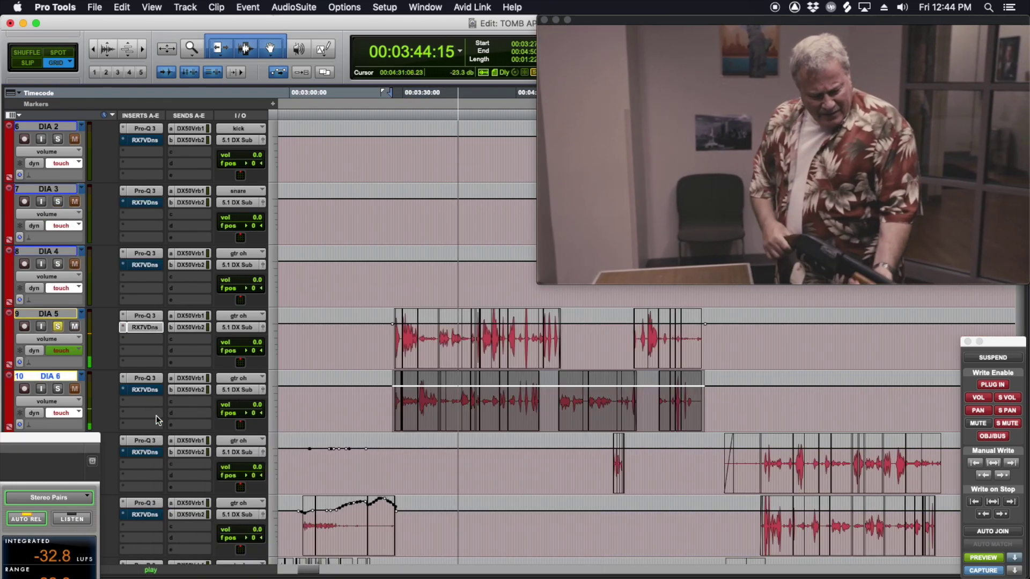
key("shift+s")
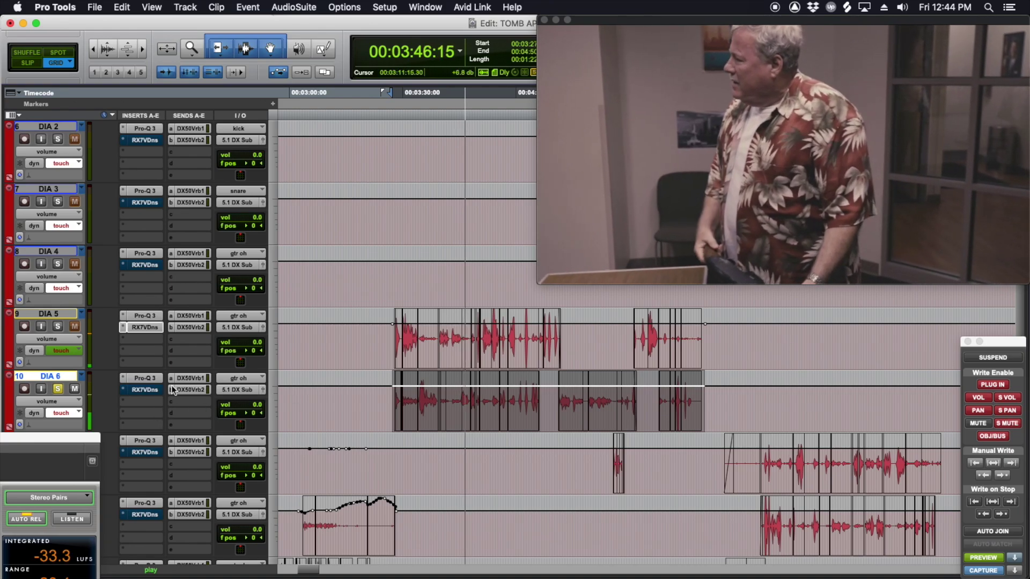
left_click(156, 379)
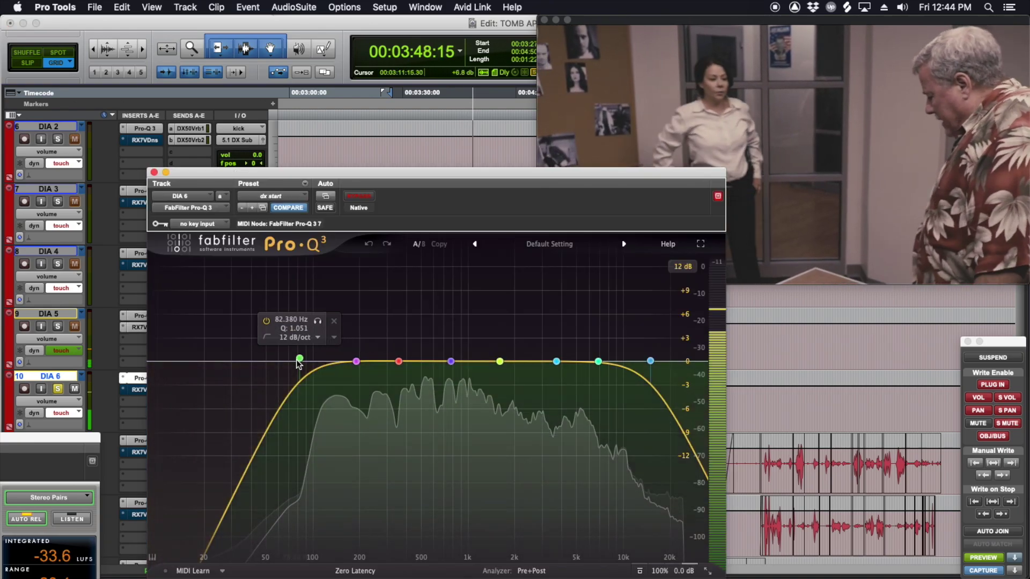
Step: Sweep a narrow bell with Q 40 on the DIA 6 EQ and turn it into a notch of about -19 dB at 120.67 Hz
left_click(305, 368)
left_click_drag(362, 365, 352, 369)
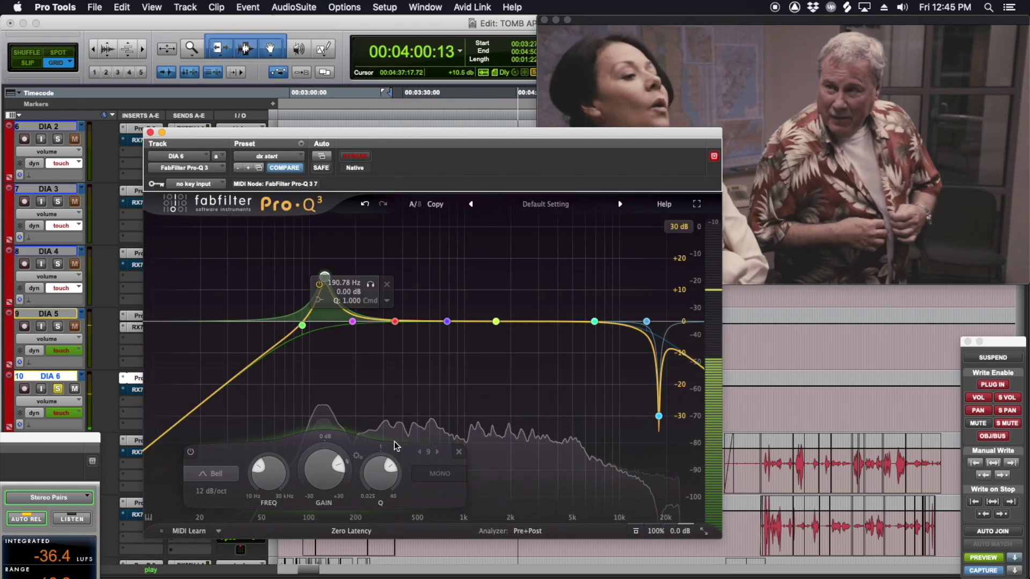
left_click_drag(368, 471, 381, 420)
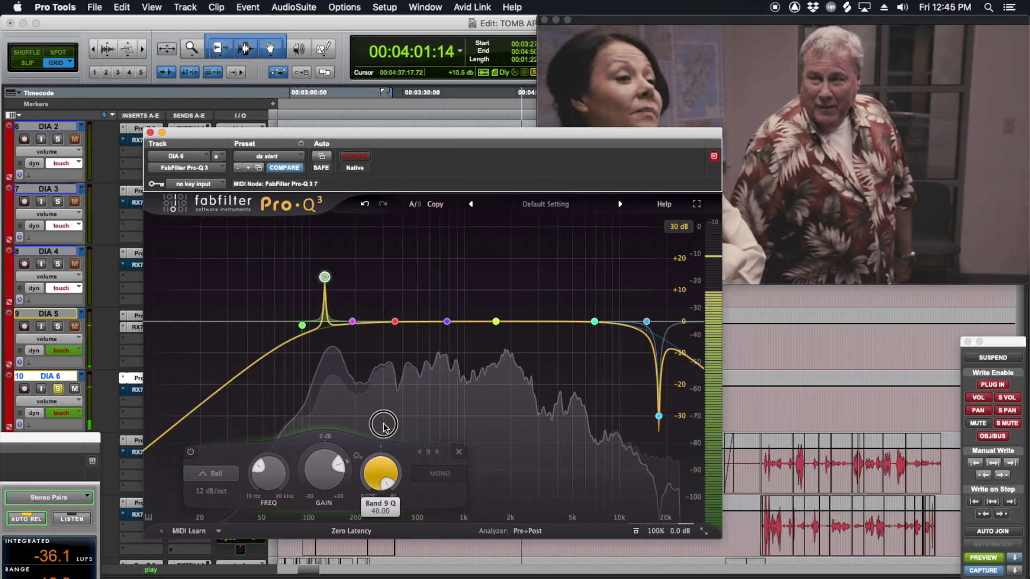
left_click_drag(323, 267, 324, 167)
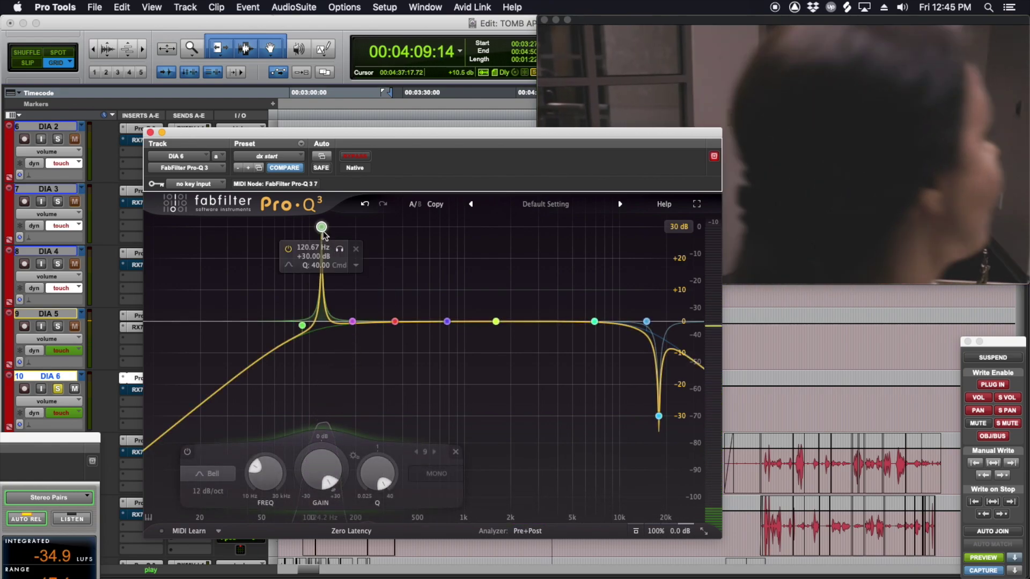
left_click_drag(320, 472, 291, 573)
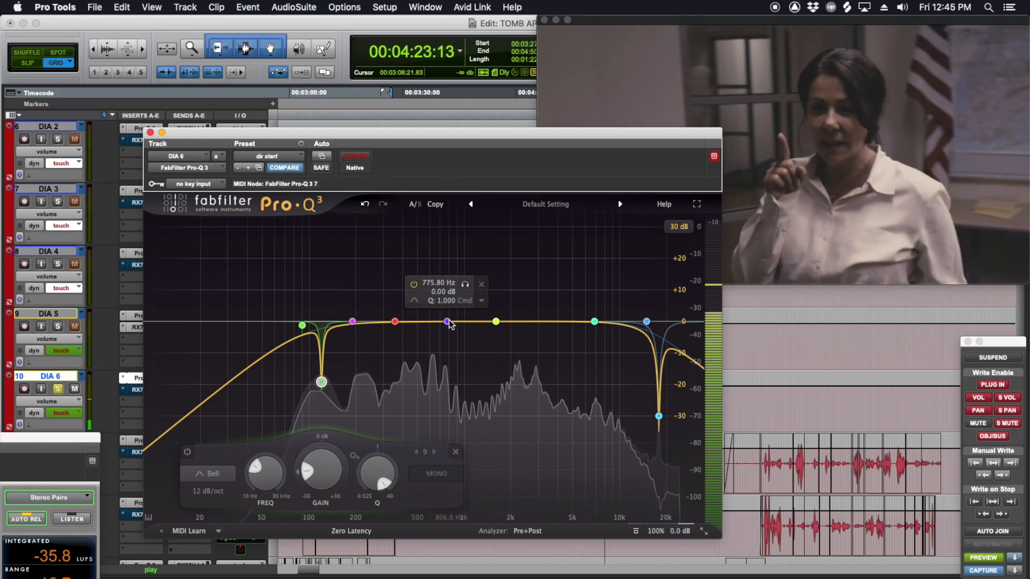
Step: Shape the DIA 6 EQ with a -2.45 dB bell at 417.22 Hz and a slightly narrowed cut near 1.8 kHz, and close the EQ
left_click_drag(449, 324, 293, 371)
left_click_drag(327, 327, 406, 332)
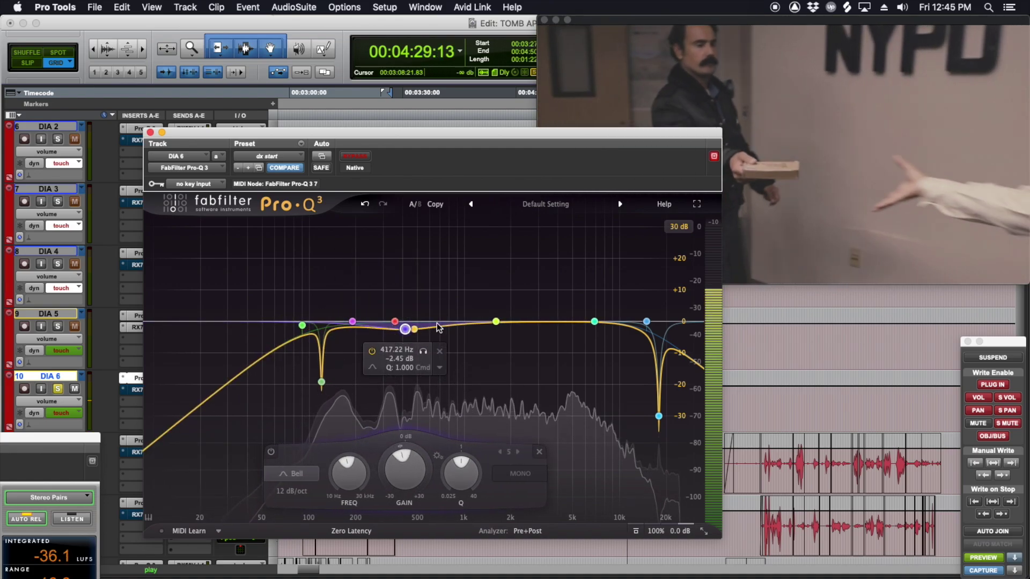
mouse_move(496, 323)
left_mouse_down()
mouse_move(496, 295)
mouse_move(498, 328)
left_mouse_up()
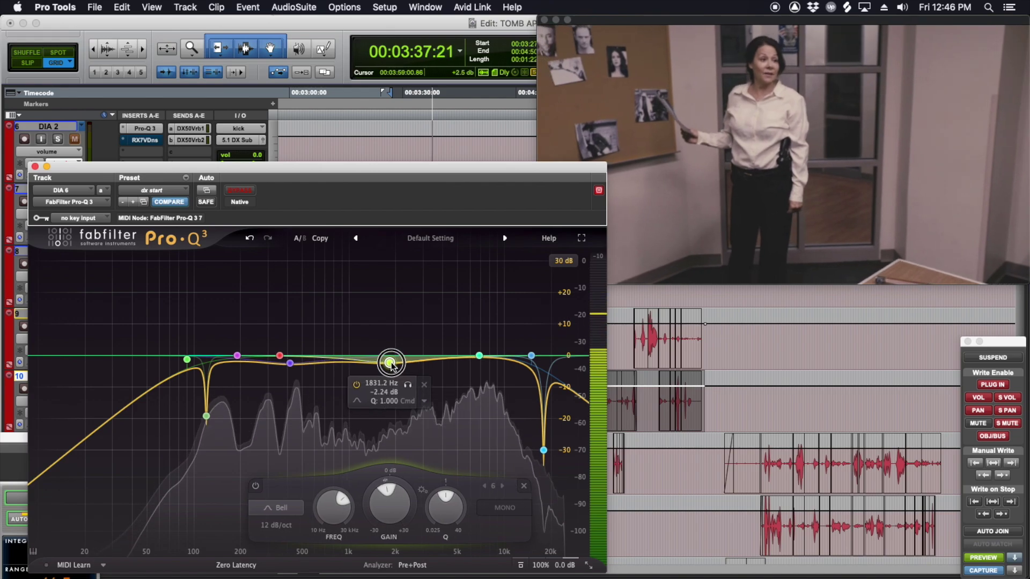
left_click_drag(451, 496, 453, 490)
left_click_drag(391, 363, 393, 364)
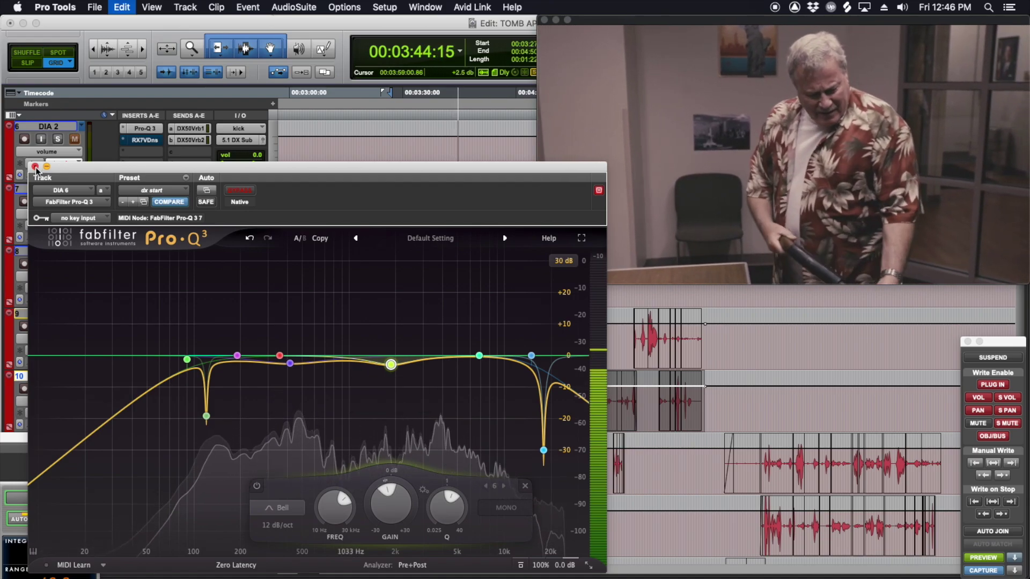
left_click(34, 167)
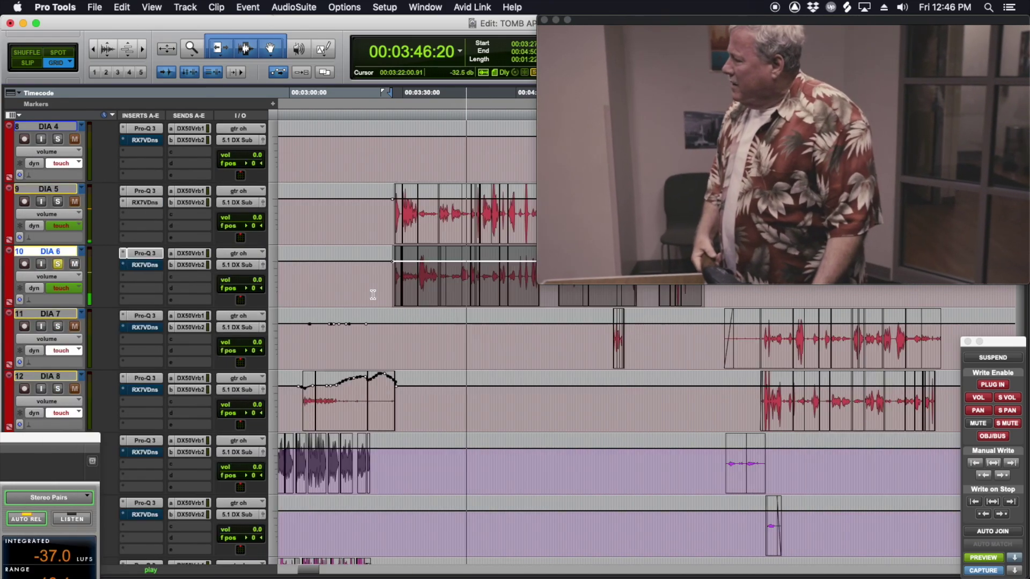
Step: Stop playback and look over the dialogue tracks and clips from DIA 1 down to DIA 8
key("space")
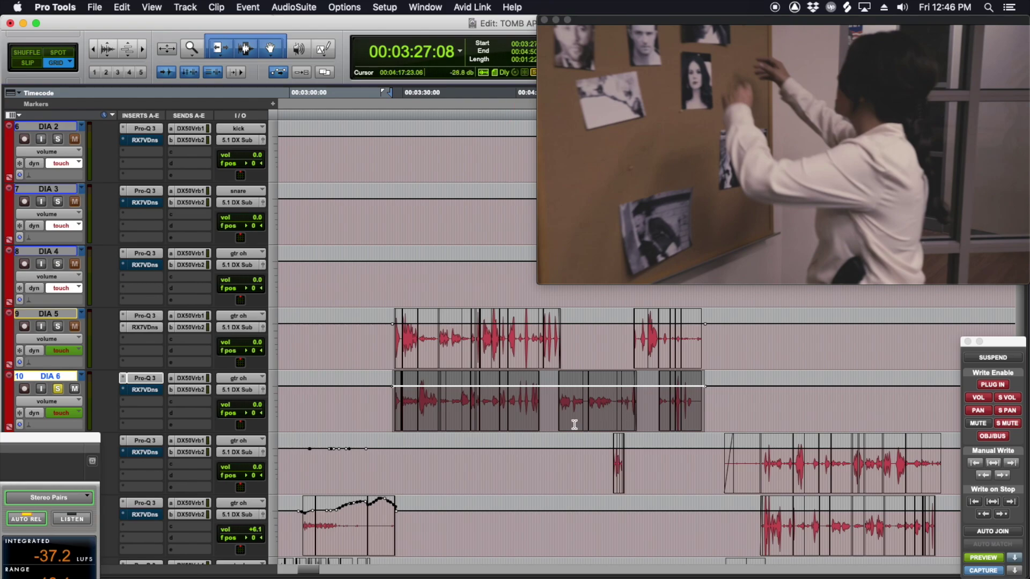
left_click(615, 469)
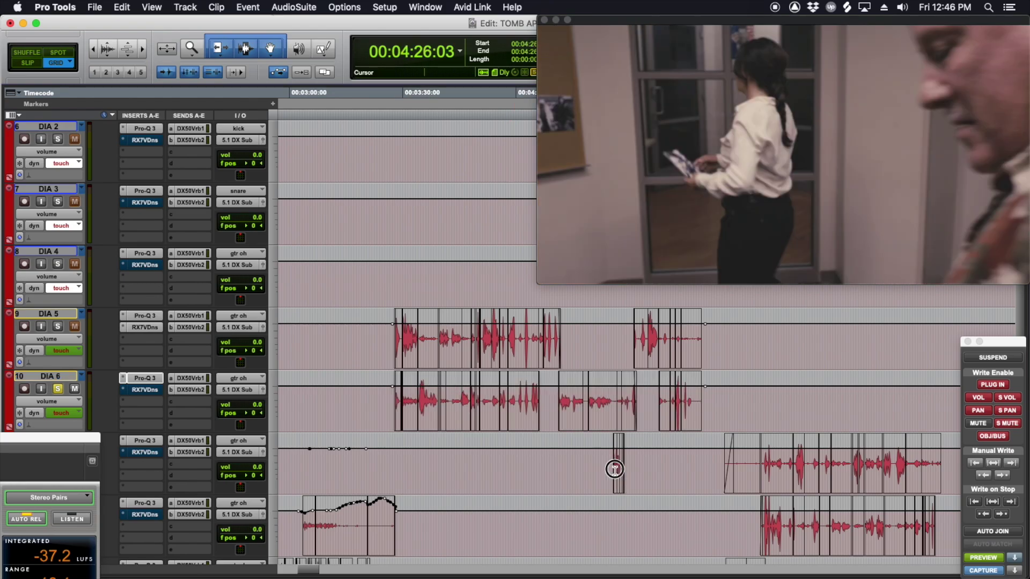
scroll(571, 393, "up", 3)
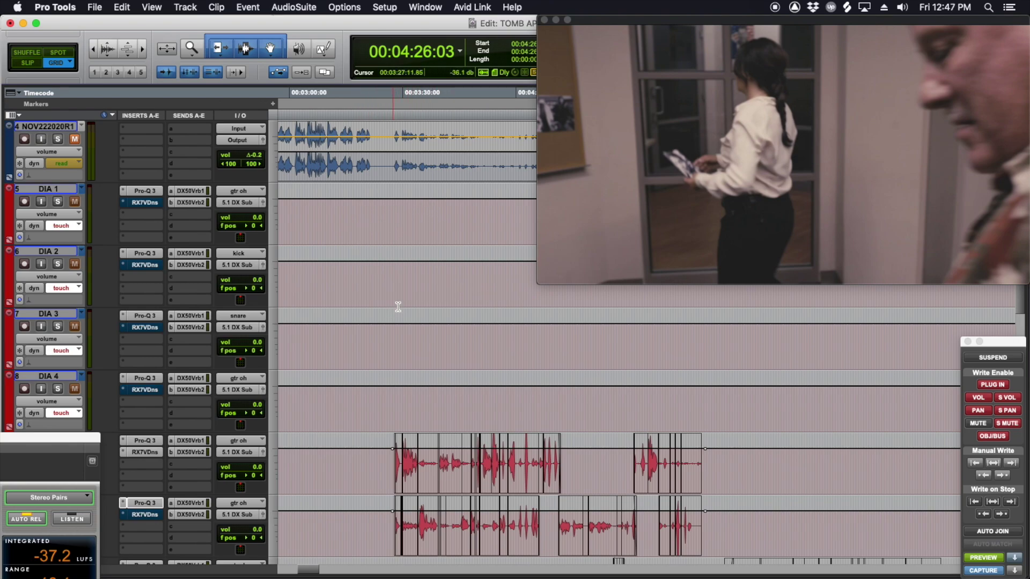
scroll(398, 307, "down", 3)
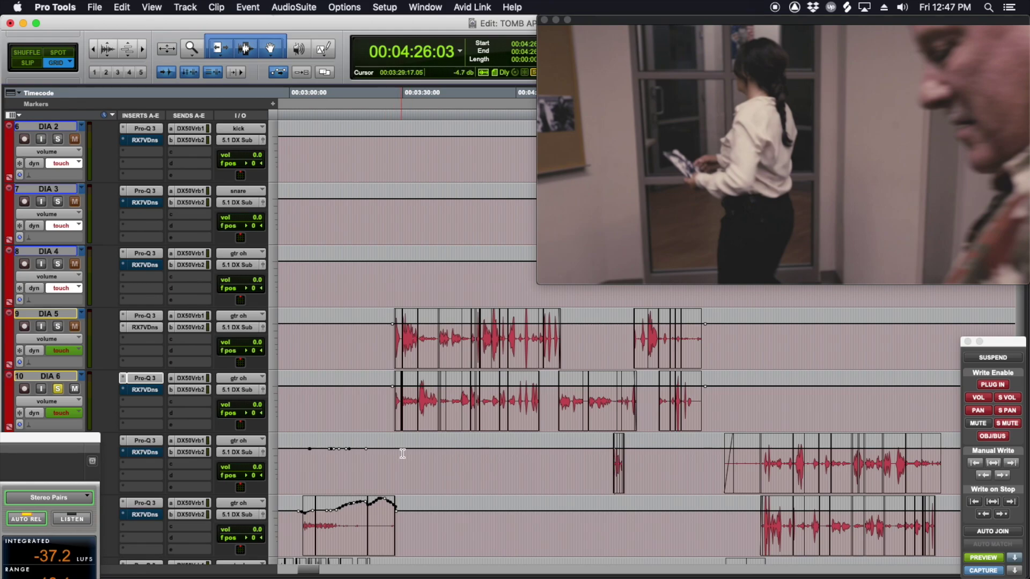
scroll(403, 454, "up", 3)
scroll(394, 299, "down", 3)
scroll(401, 188, "up", 1)
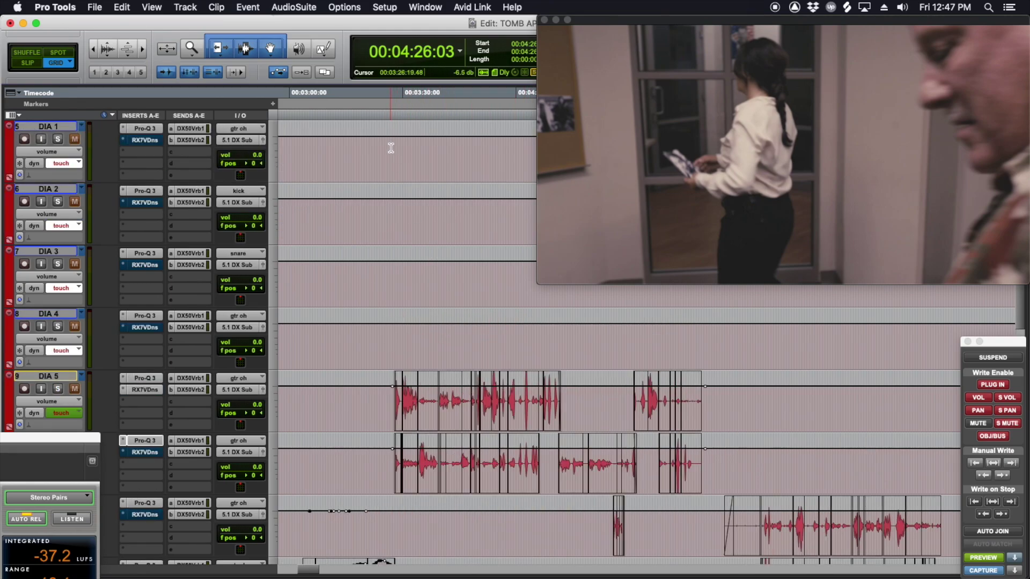
scroll(441, 415, "up", 2)
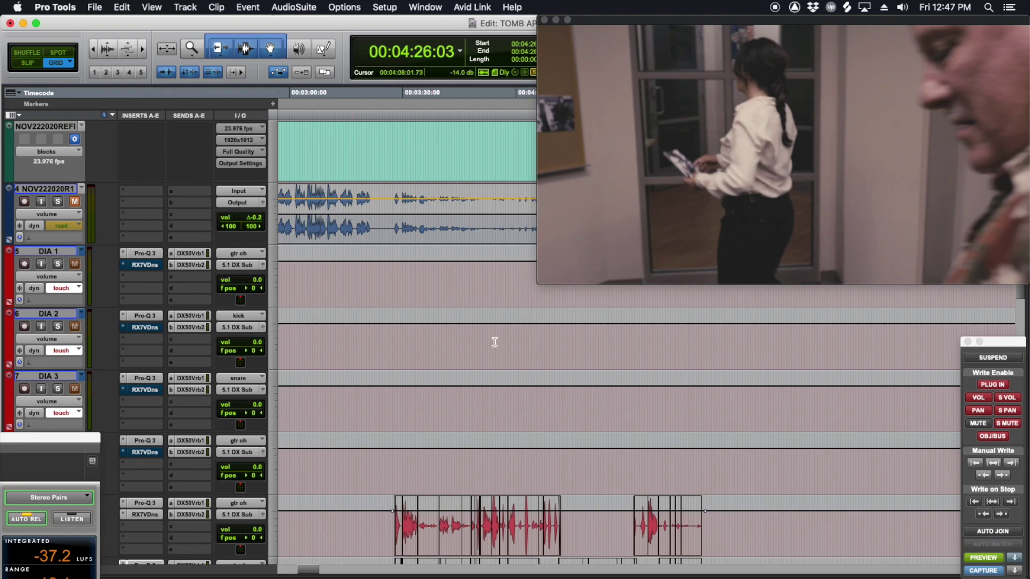
scroll(360, 362, "down", 2)
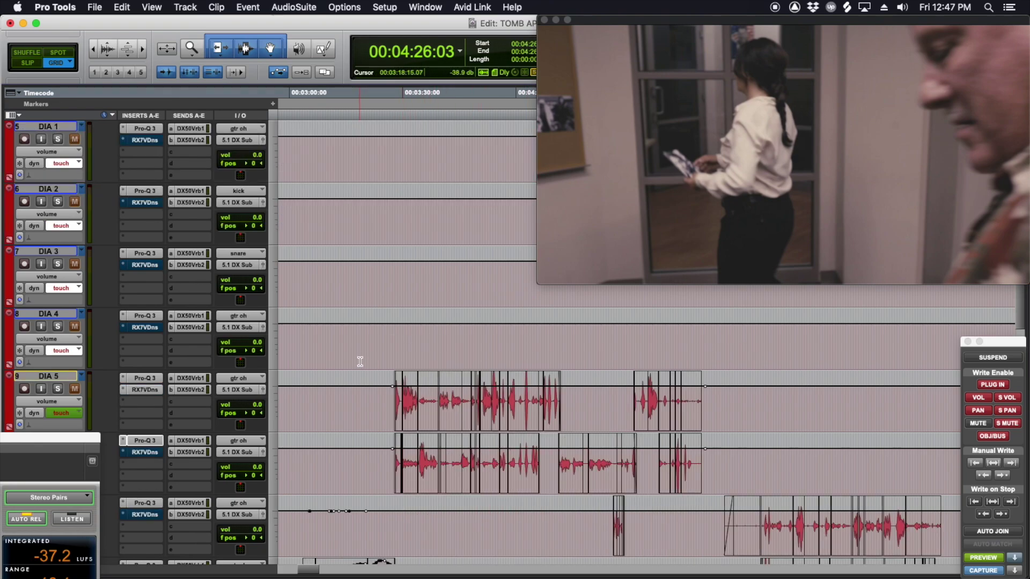
scroll(416, 329, "up", 2)
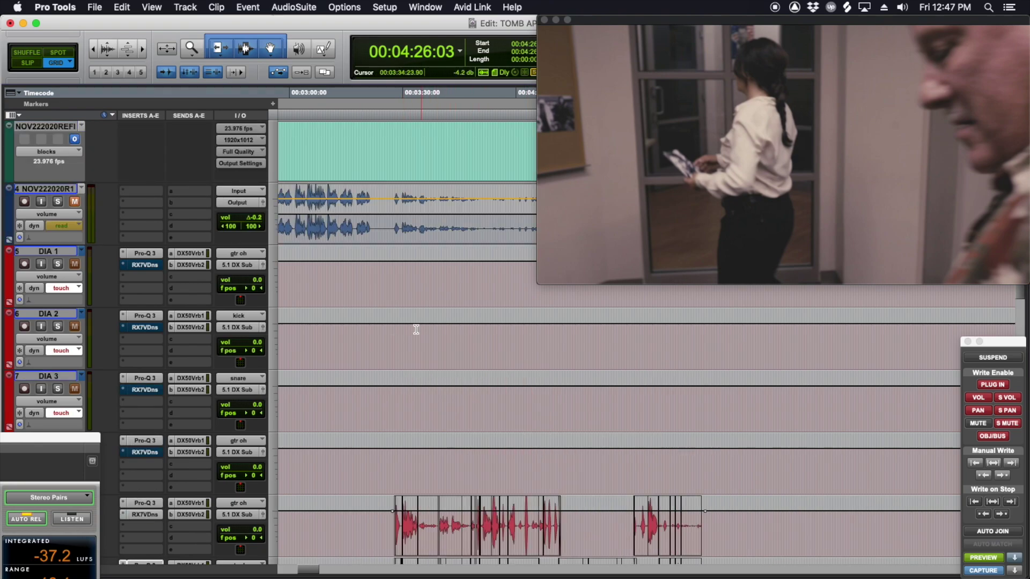
scroll(416, 329, "down", 2)
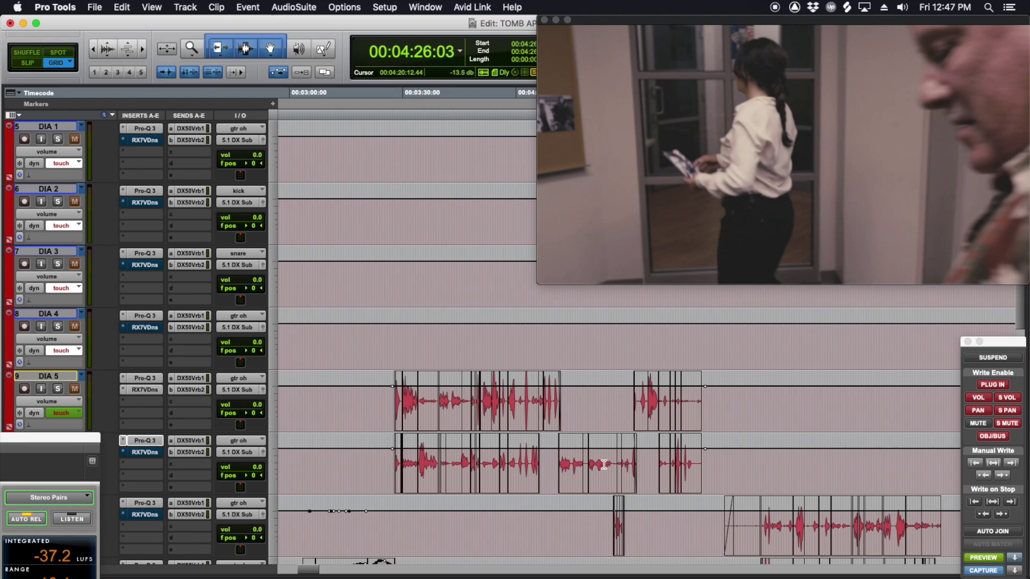
scroll(626, 460, "down", 2)
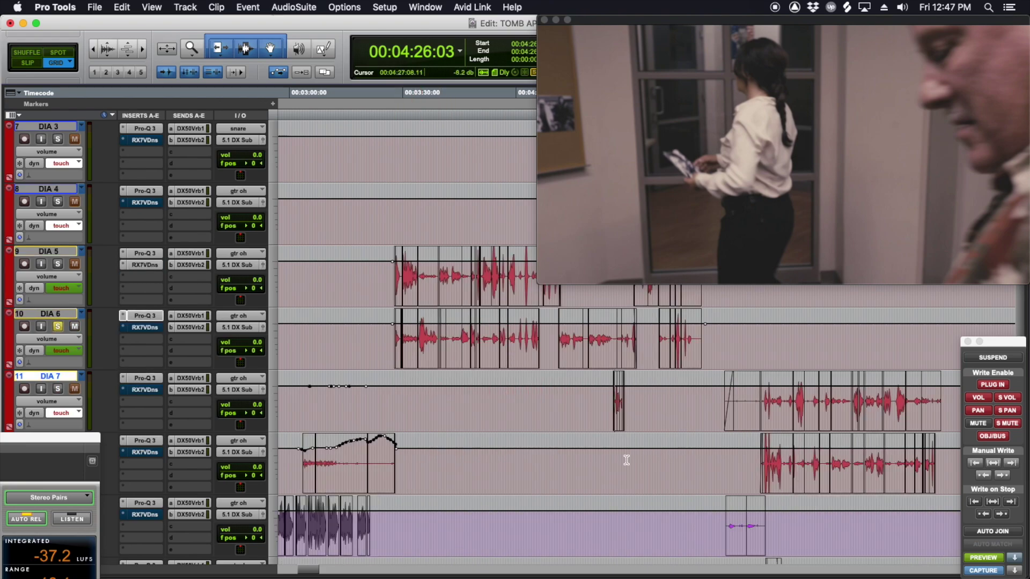
Step: Zoom in on the short clip group in DIA 7, solo the track, and audition the clips
mouse_move(600, 399)
left_mouse_down()
mouse_move(702, 407)
mouse_move(613, 405)
left_mouse_up()
left_click(613, 404)
key("super+bracketright")
key("super+bracketright")
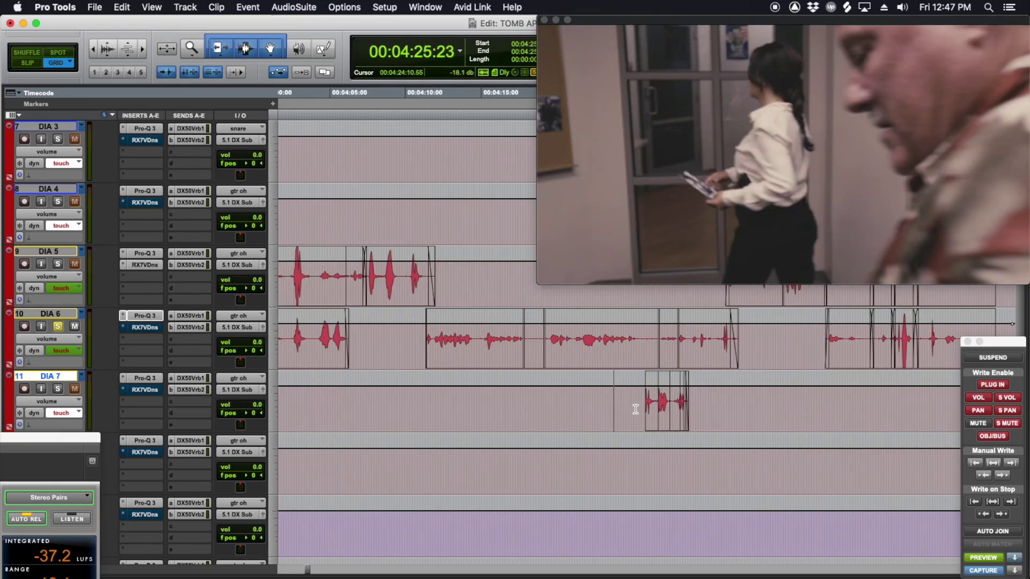
key("super+bracketright")
left_click(638, 399)
key("space")
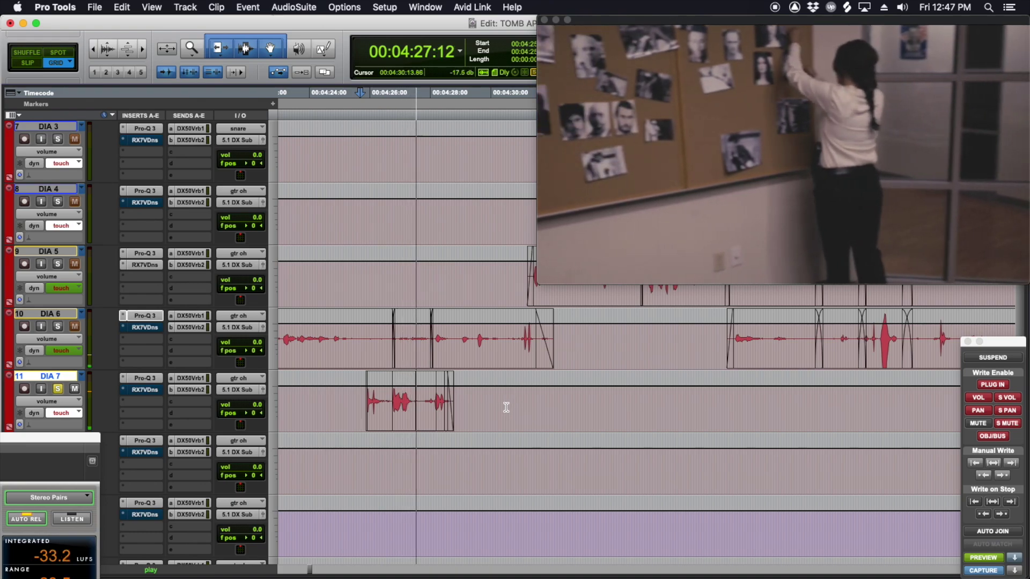
key("space")
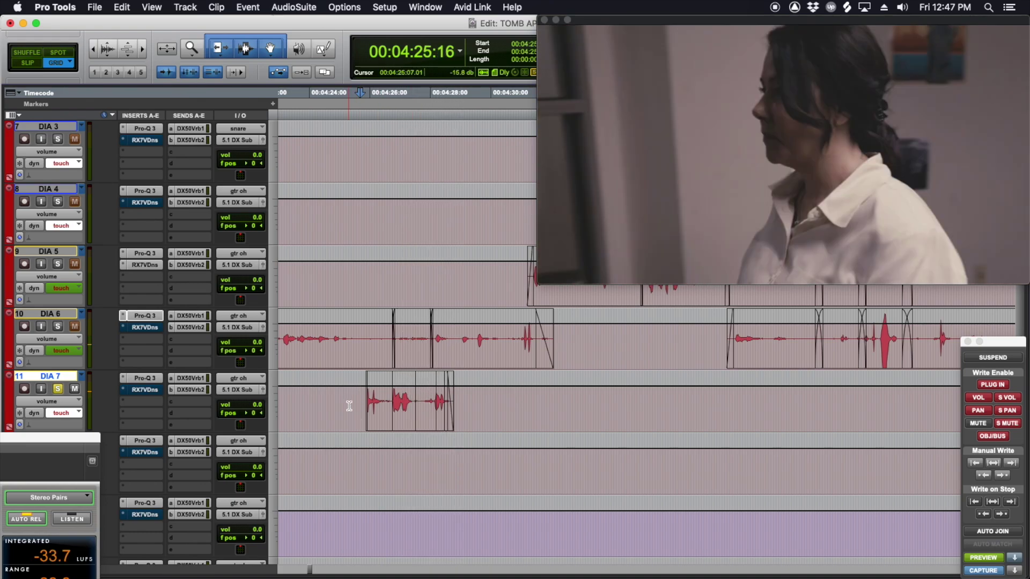
left_click_drag(350, 404, 476, 407)
left_click(364, 403, "shift")
left_click(362, 402, "shift")
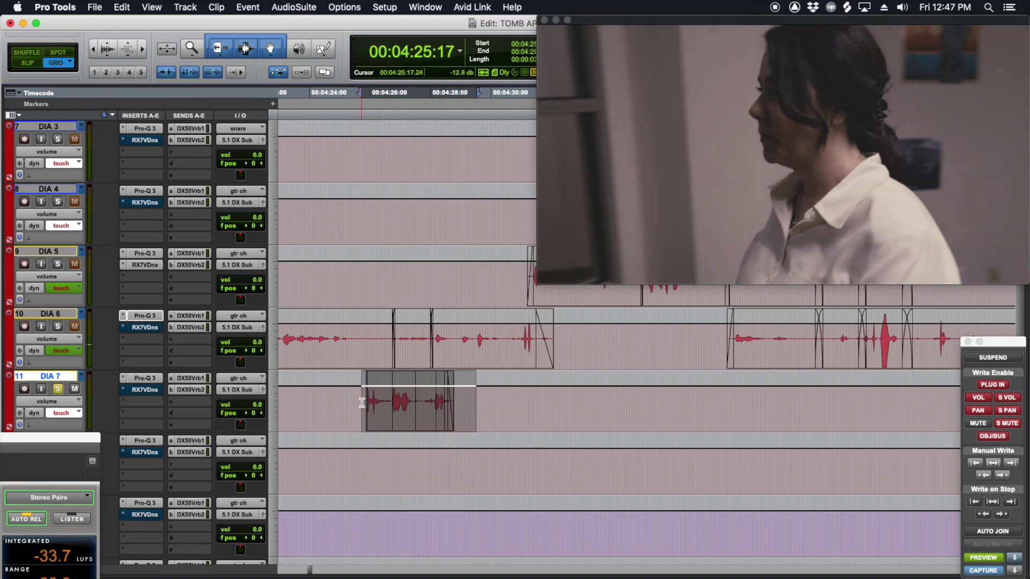
left_click_drag(398, 399, 443, 407)
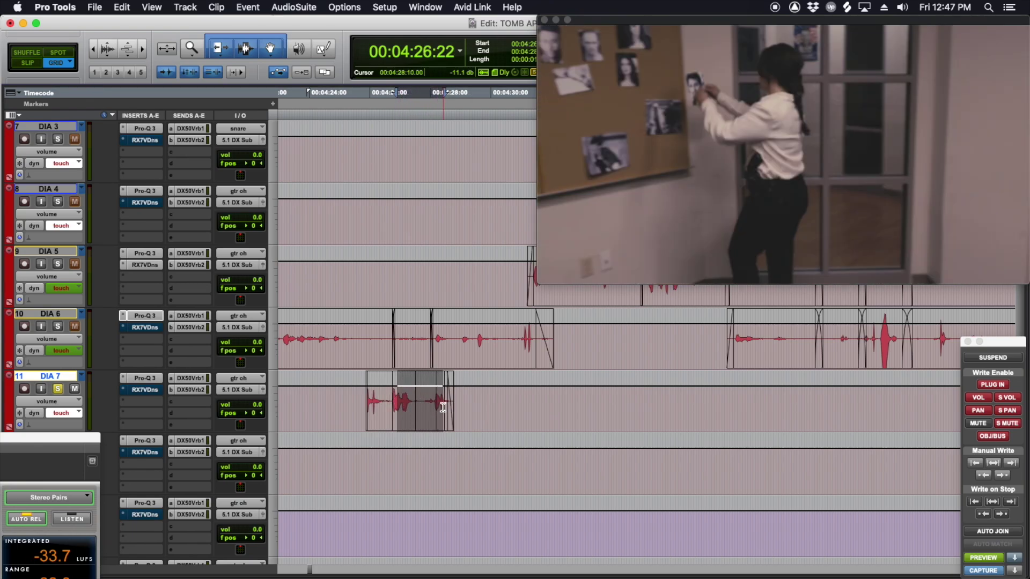
left_click(433, 401)
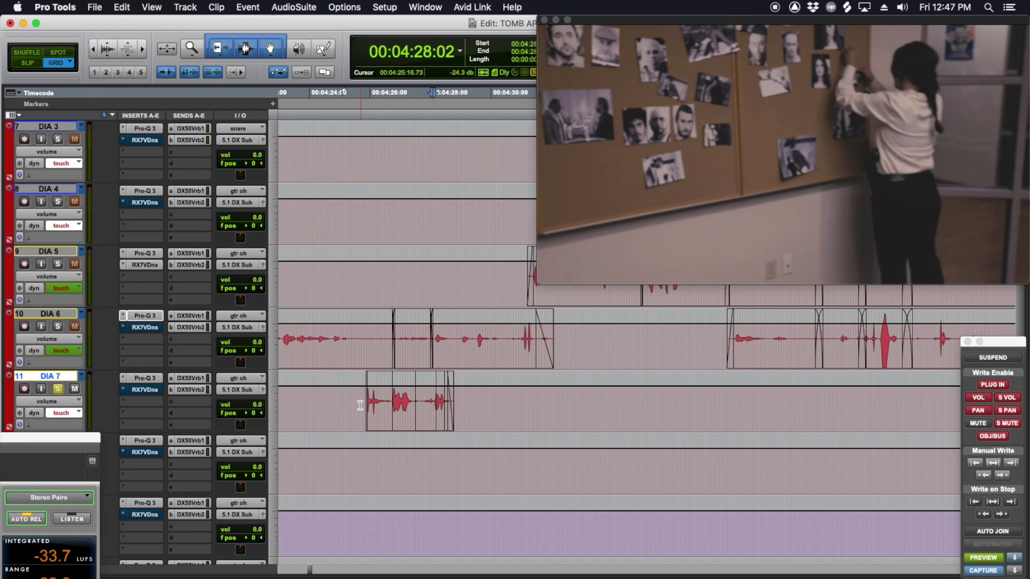
Step: Select the range spanning the short DIA 7 clip group, open the track's Pro-Q 3, and start playback
left_click_drag(360, 406, 471, 403)
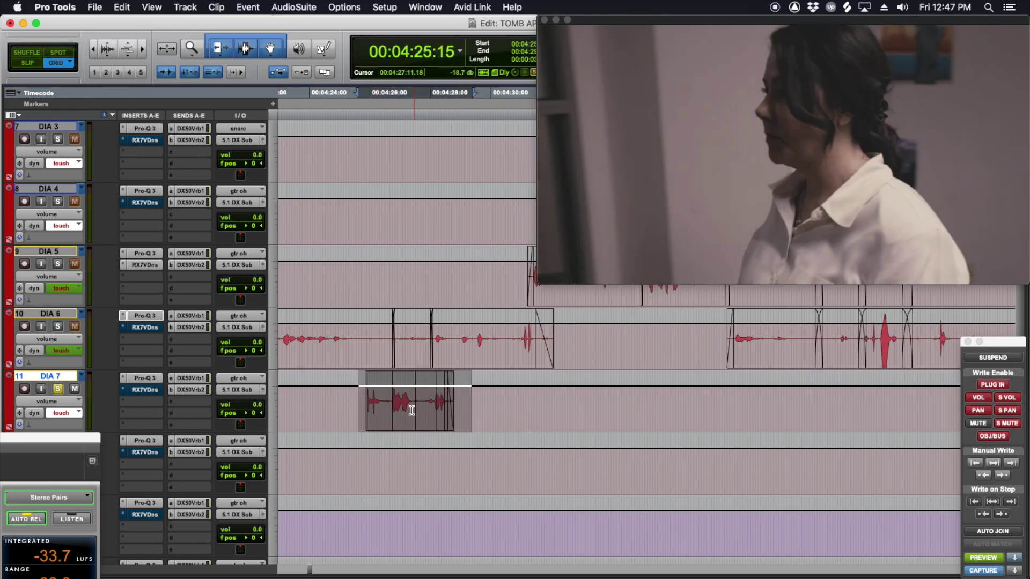
left_click(147, 377)
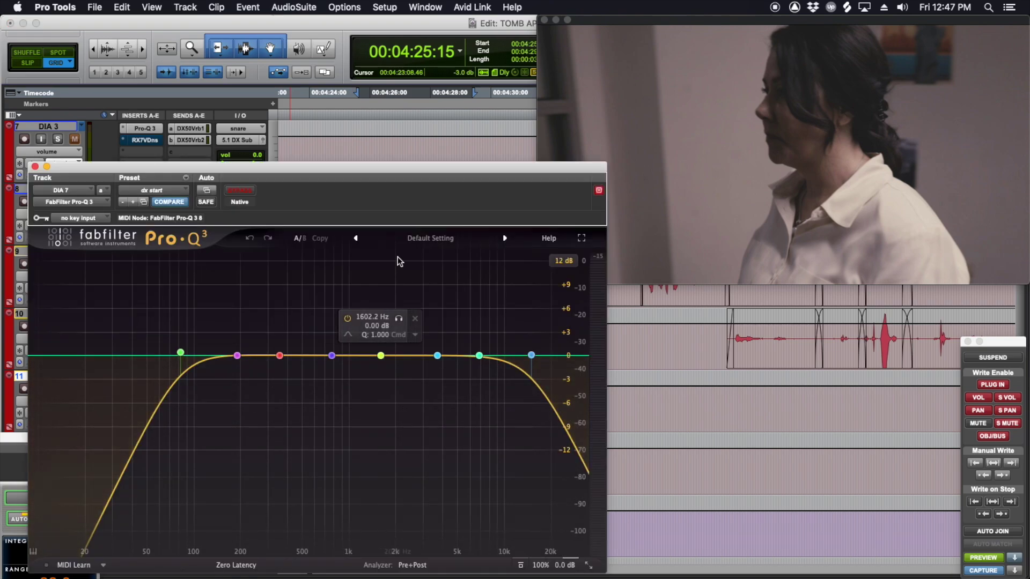
key("space")
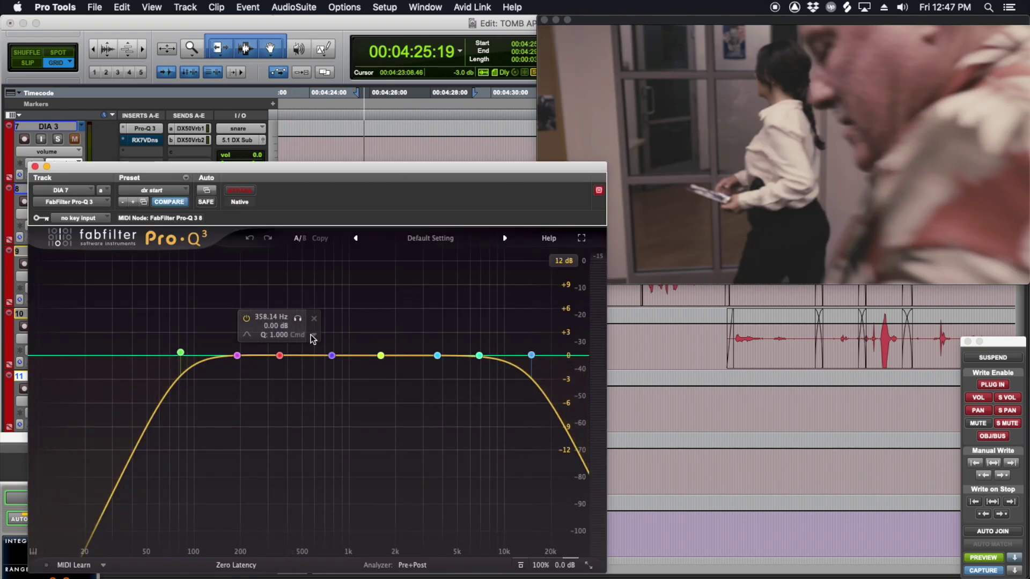
Step: Sweep a boosted bell through the DIA 7 low mids, widen it, and turn it into a cut of about 3 dB near 430 Hz
left_click_drag(332, 356, 306, 333)
left_click_drag(372, 500, 377, 456)
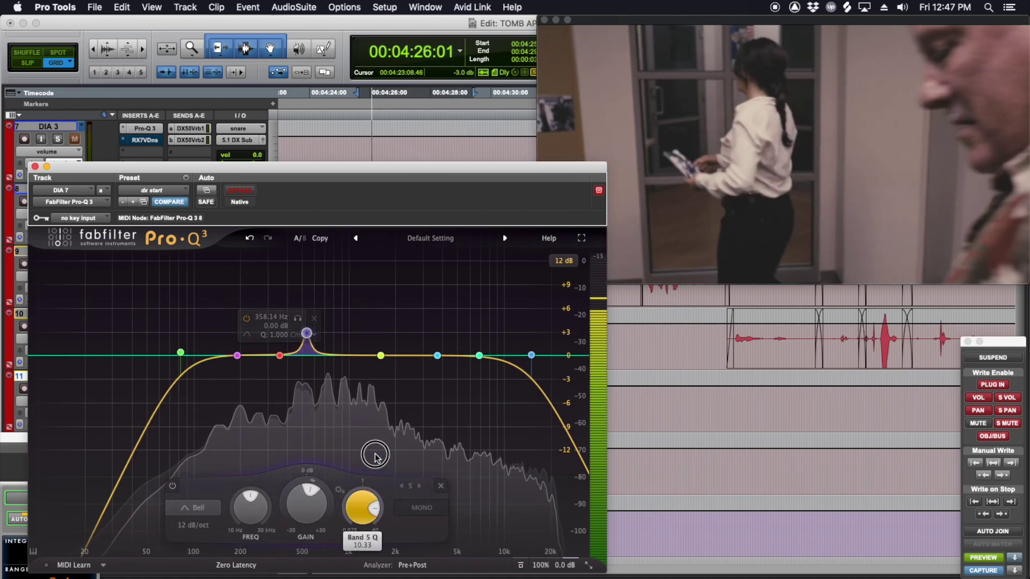
left_click_drag(307, 333, 298, 327)
mouse_move(357, 505)
left_mouse_down()
mouse_move(359, 494)
mouse_move(356, 533)
mouse_move(356, 521)
left_mouse_up()
left_click_drag(299, 328, 289, 294)
left_click_drag(351, 492, 352, 508)
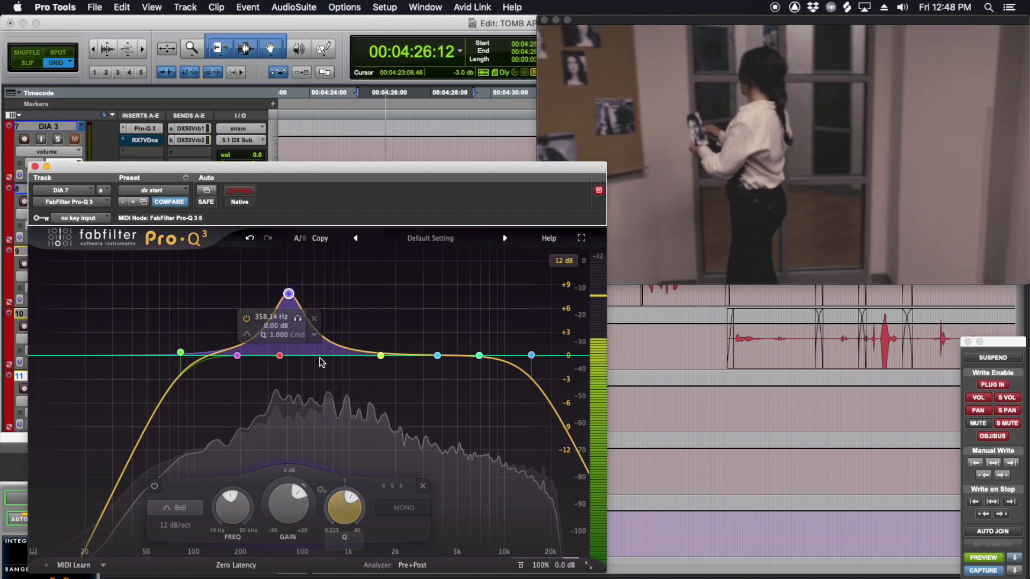
left_click_drag(288, 294, 295, 379)
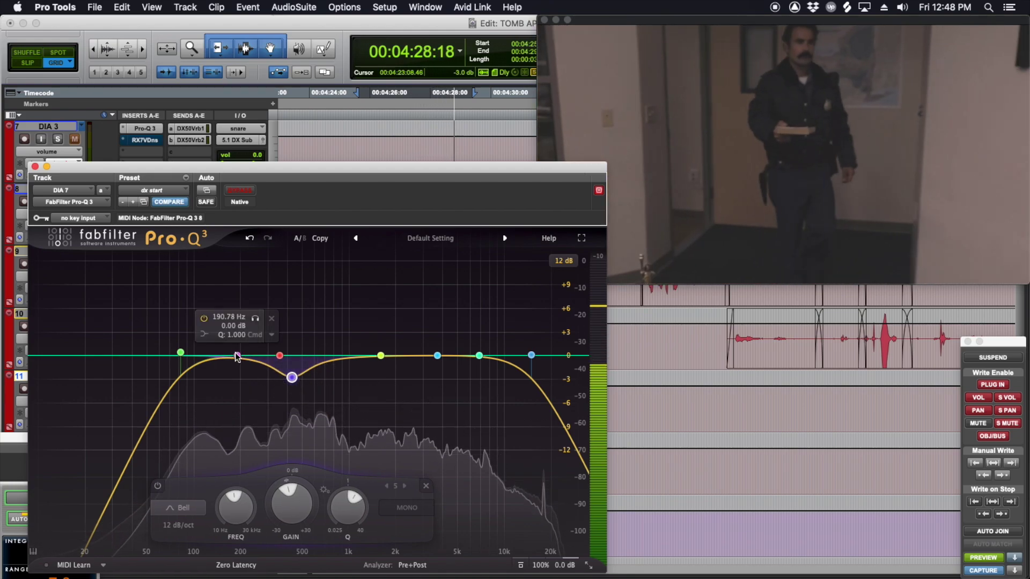
Step: Raise the DIA 7 low cut to about 100 Hz, cut 2.37 dB at 1052.9 Hz, and slightly boost the upper bell and high shelf
left_click_drag(181, 352, 194, 358)
left_click_drag(380, 356, 352, 374)
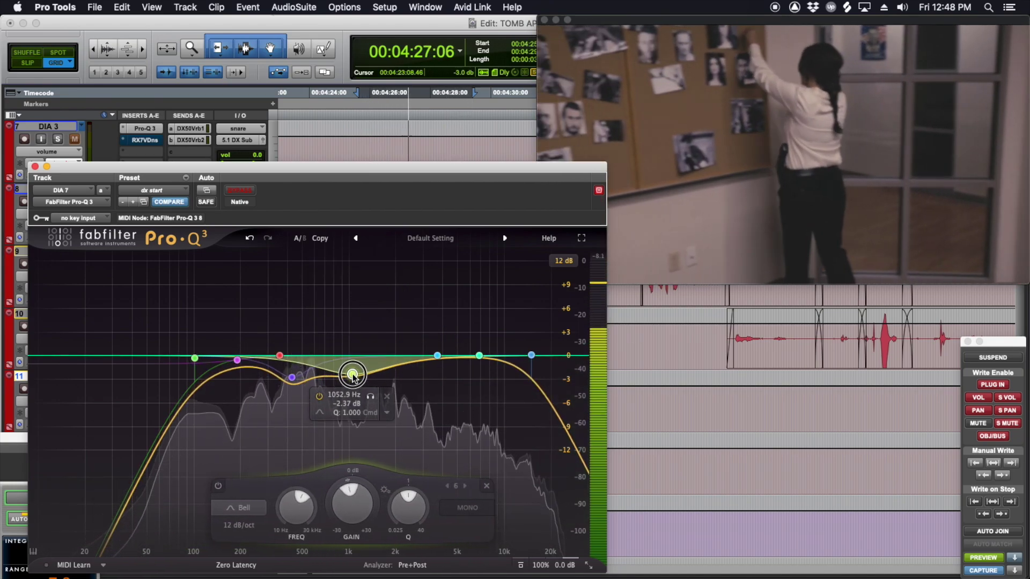
left_click_drag(438, 363, 478, 342)
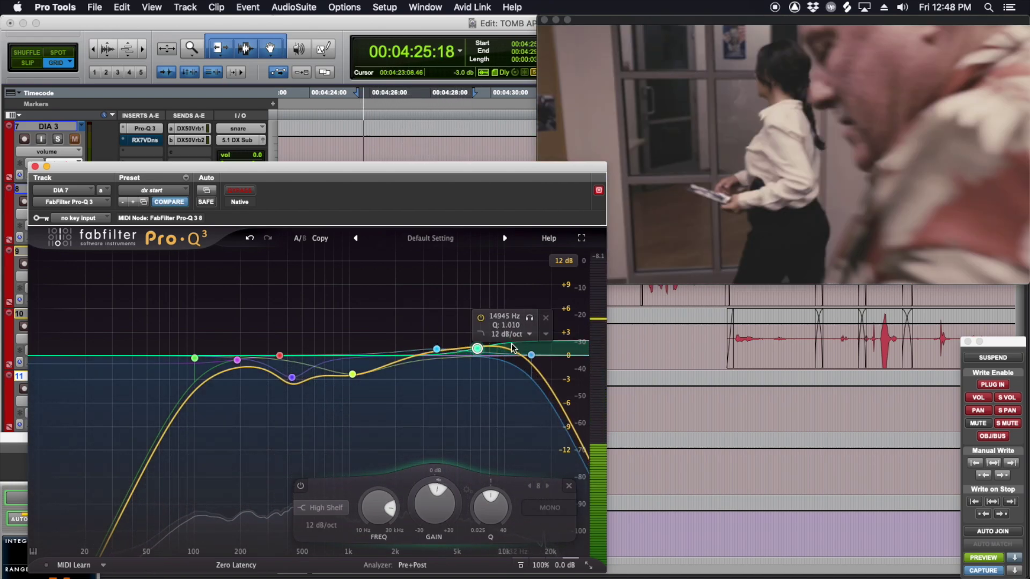
Step: Add a bell with Q 40 at about 17.9 kHz on the DIA 7 EQ and turn it into a notch of about -25 dB
left_click_drag(419, 359, 557, 290)
left_click_drag(491, 504, 498, 472)
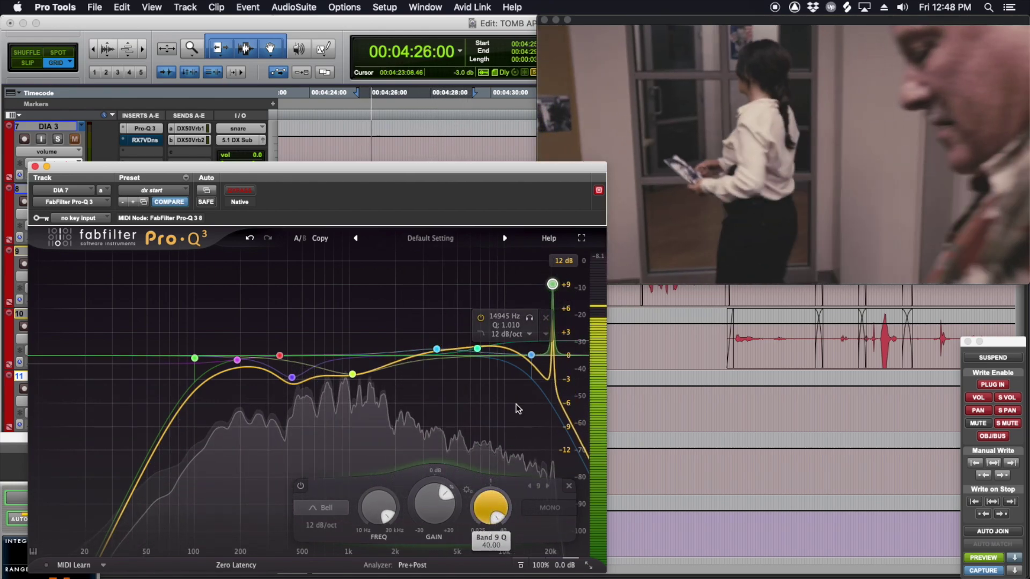
left_click_drag(552, 284, 551, 134)
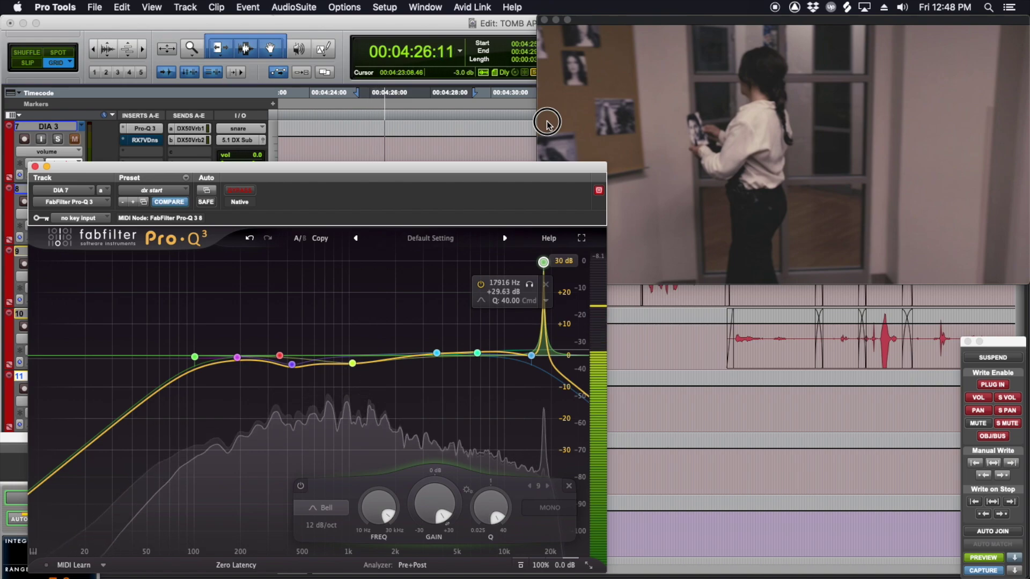
left_click_drag(436, 514, 392, 577)
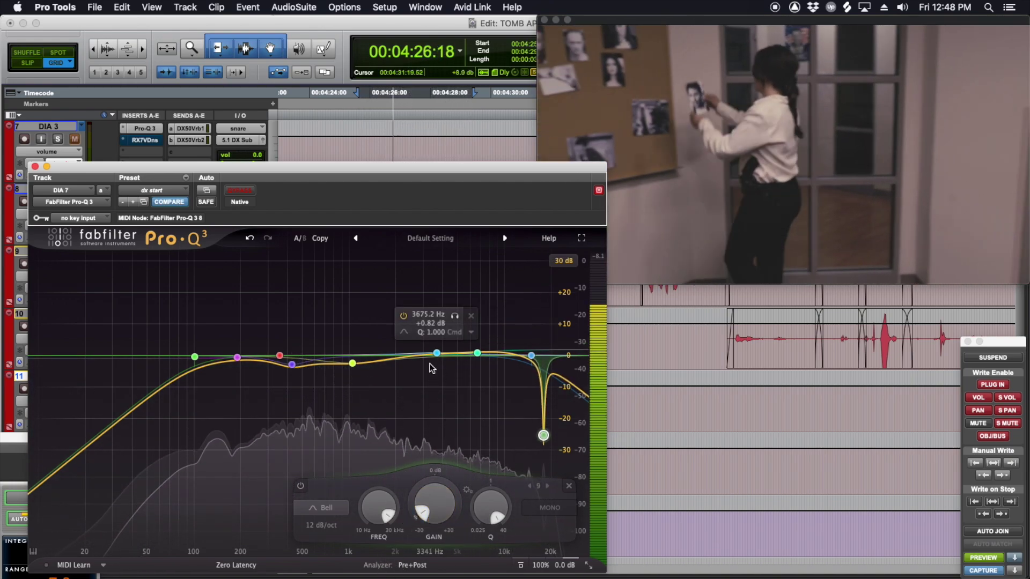
Step: Lift the DIA 7 high shelf slightly, set the upper bell to +1.22 dB at 3605.7 Hz, adjust the low cut, and close the EQ
left_click_drag(438, 356, 480, 349)
left_click(437, 351)
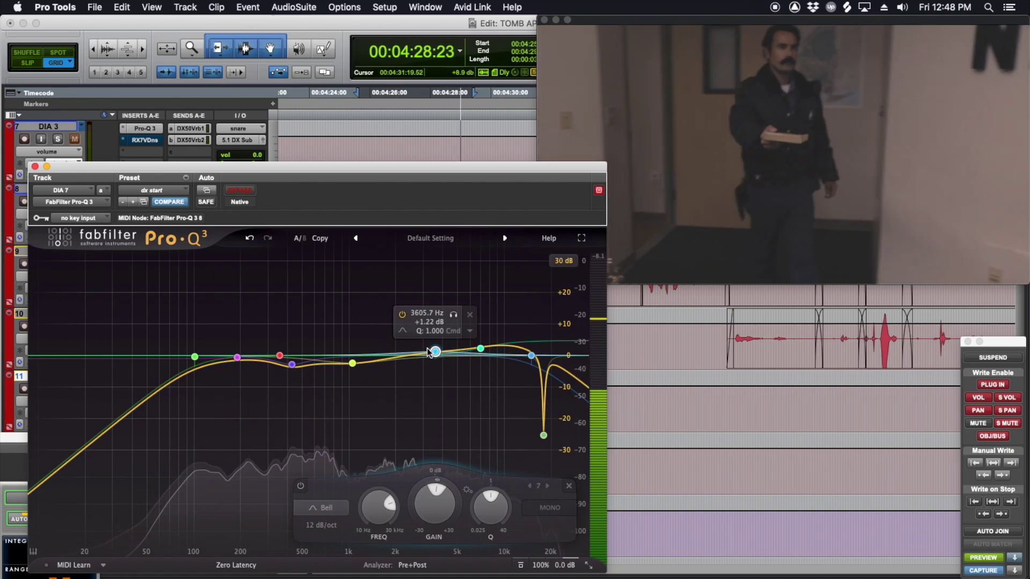
left_click(196, 356)
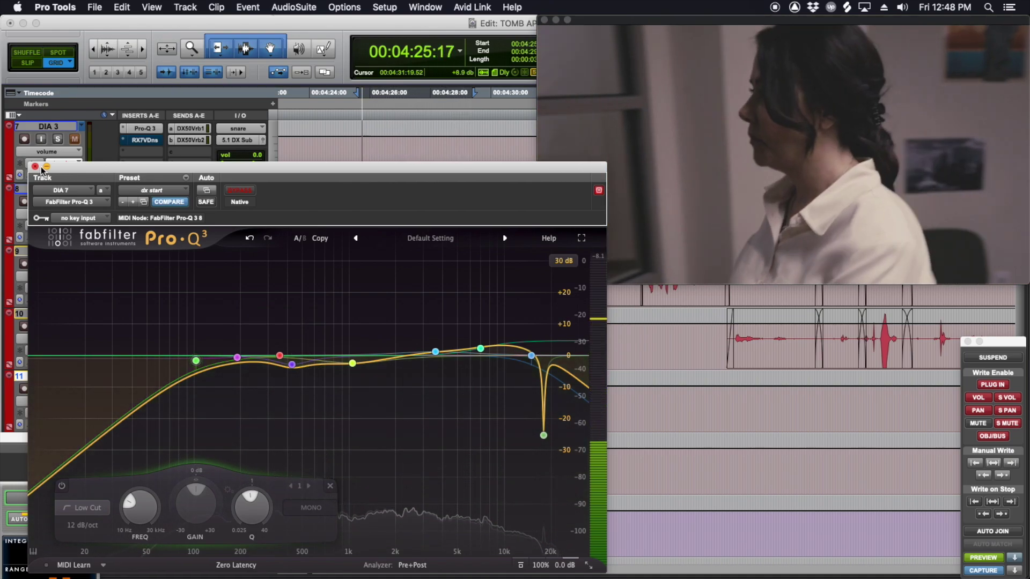
left_click(43, 168)
Step: Mute the first clip of the DIA 7 group, PU2T04-15.A7, and switch the track to waveform view
left_click(381, 402)
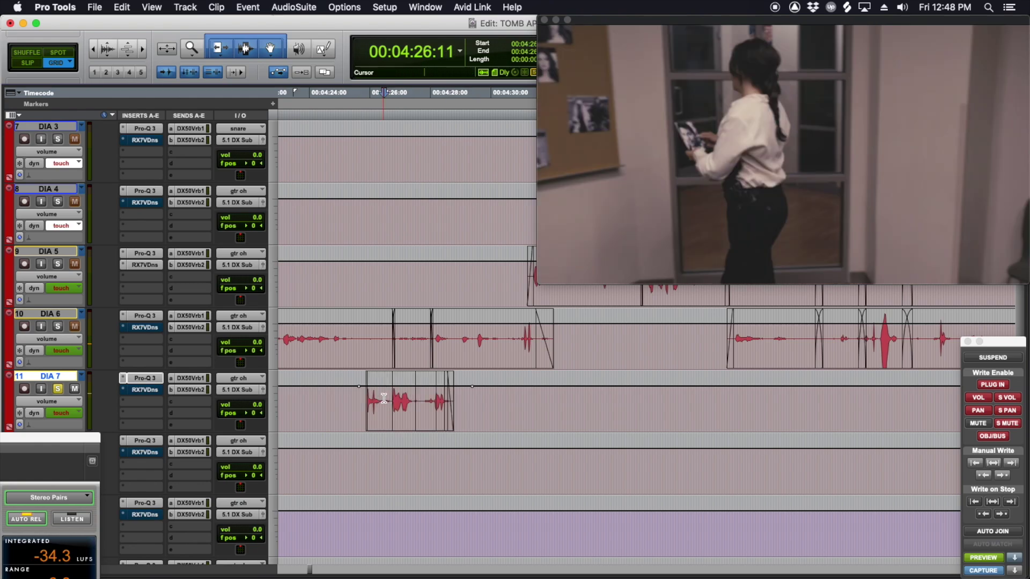
key("super+bracketright")
key("super+bracketright")
double_click(611, 406)
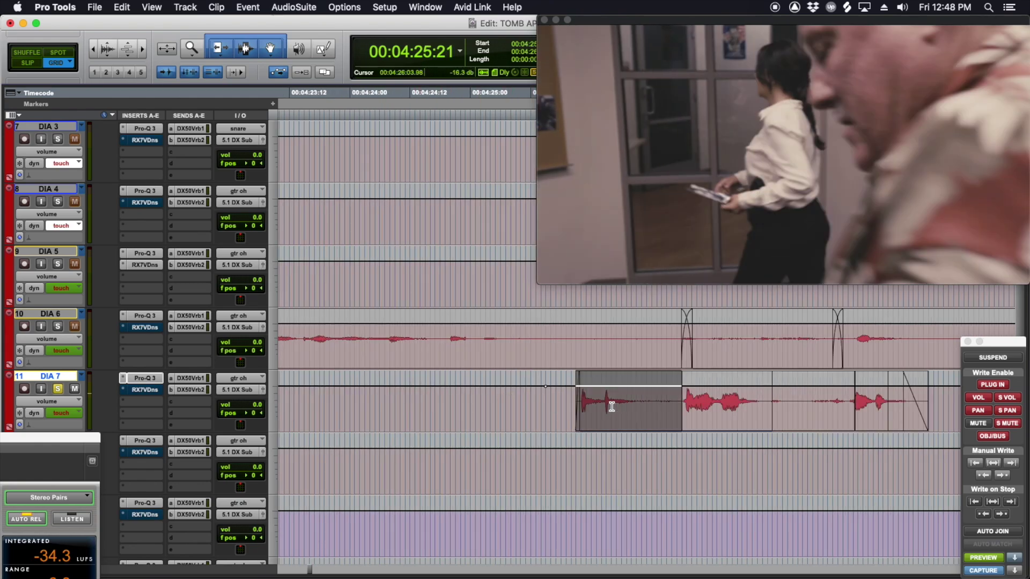
key("super+m")
key("ctrl+minus")
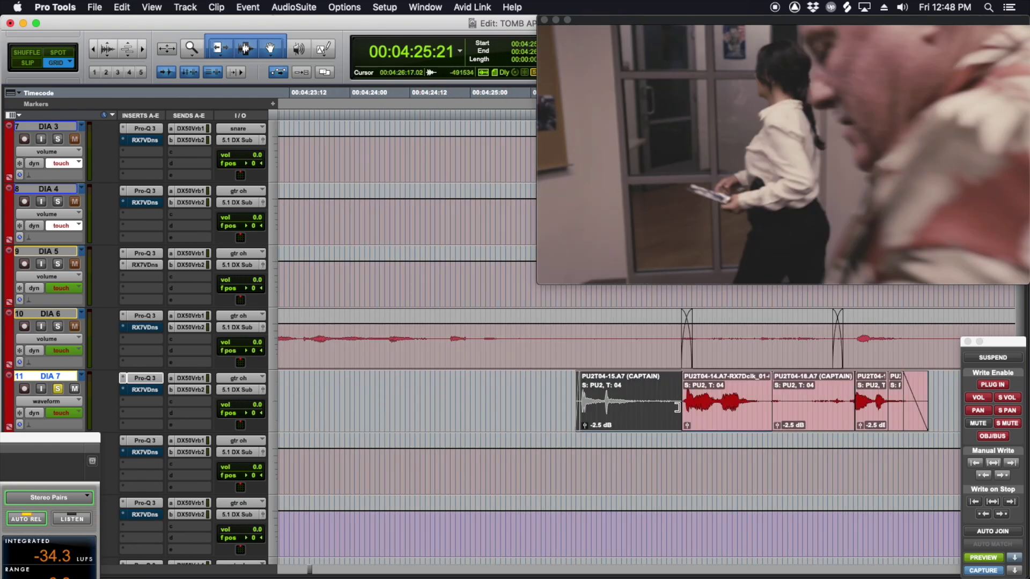
Step: Audition the DIA 7 clip group from just before the muted first clip
key("space")
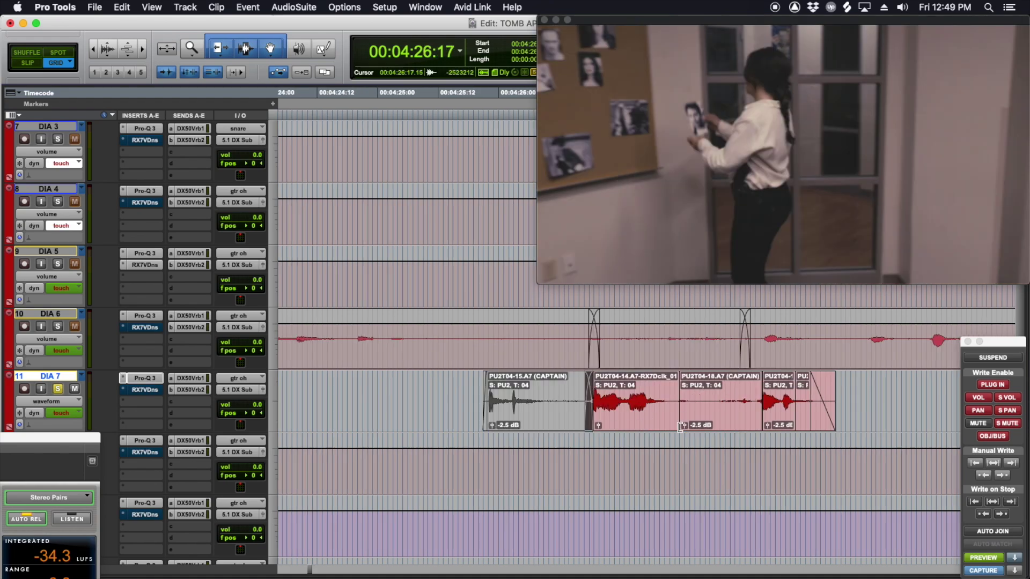
left_click(463, 389)
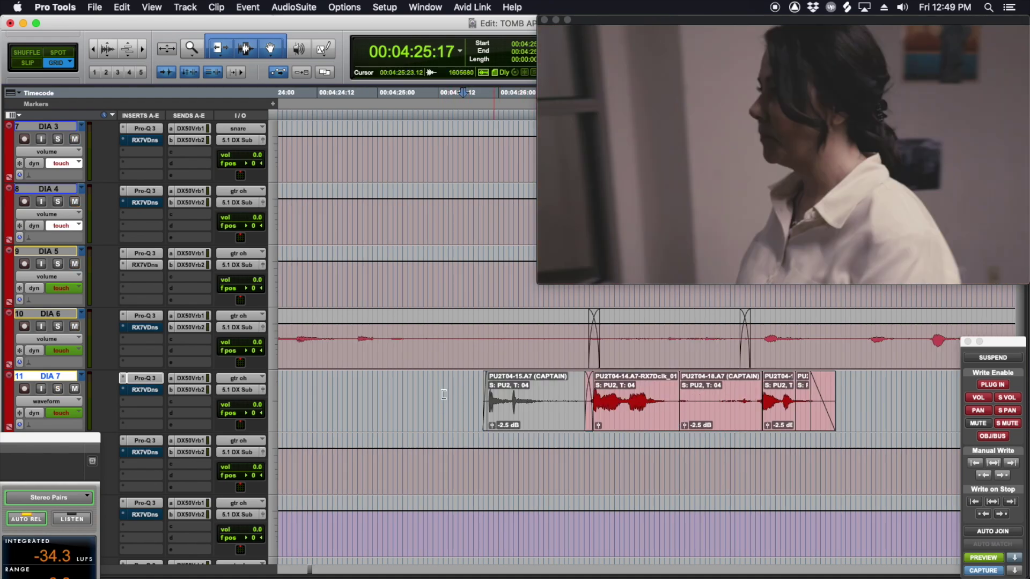
key("space")
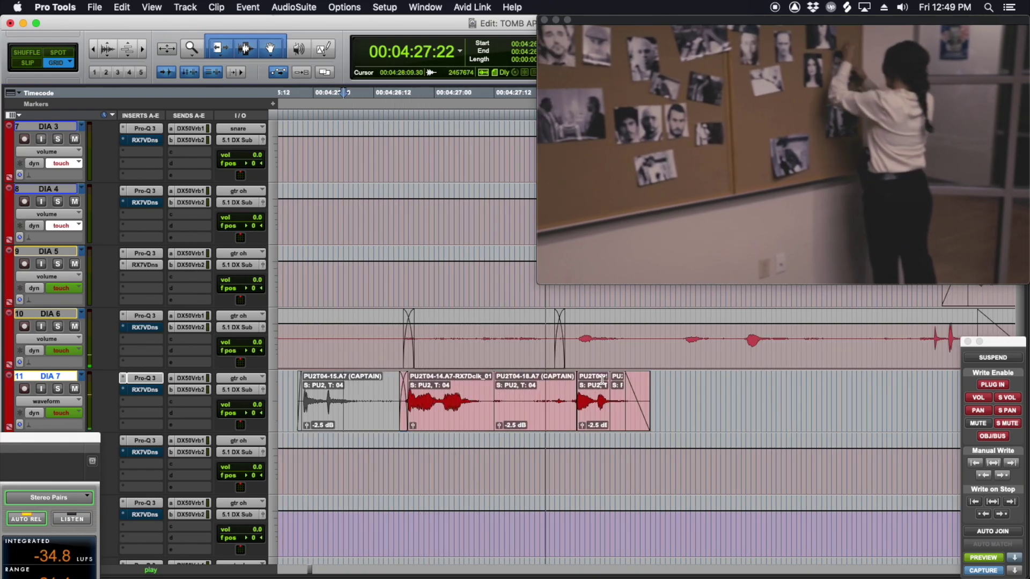
key("space")
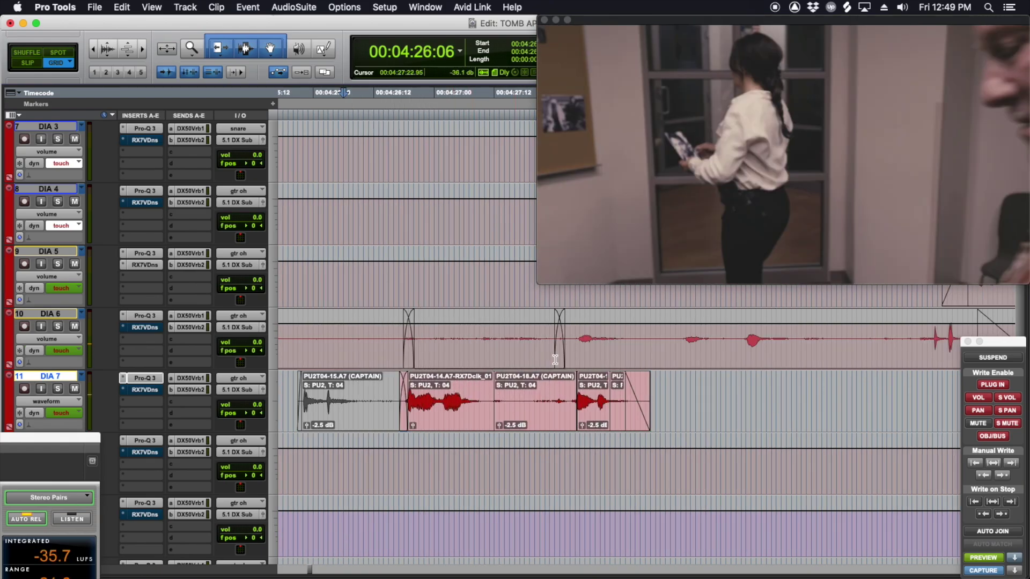
scroll(421, 361, "up", 1)
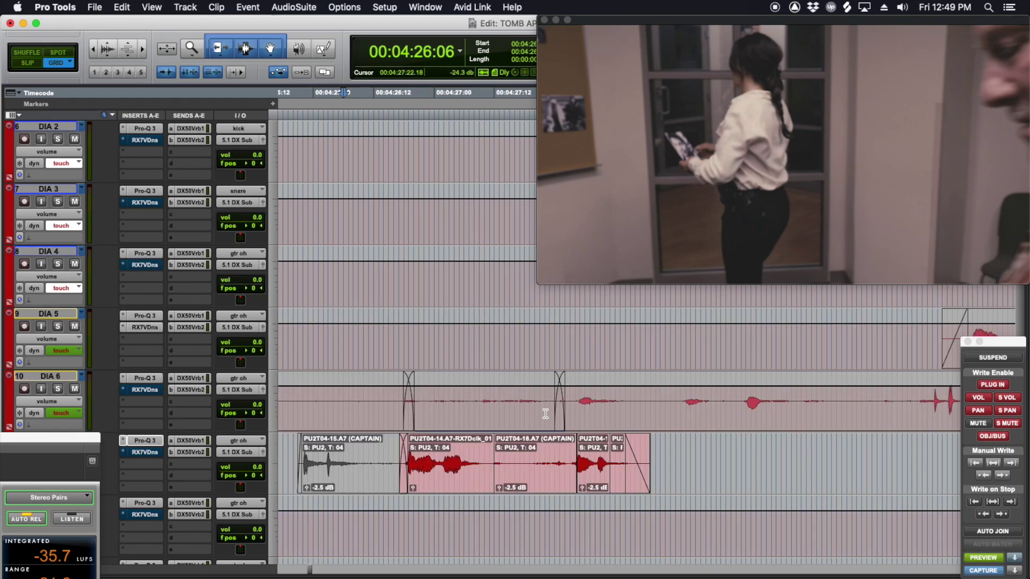
scroll(546, 414, "up", 1)
key("r")
key("r")
left_click_drag(579, 461, 604, 464)
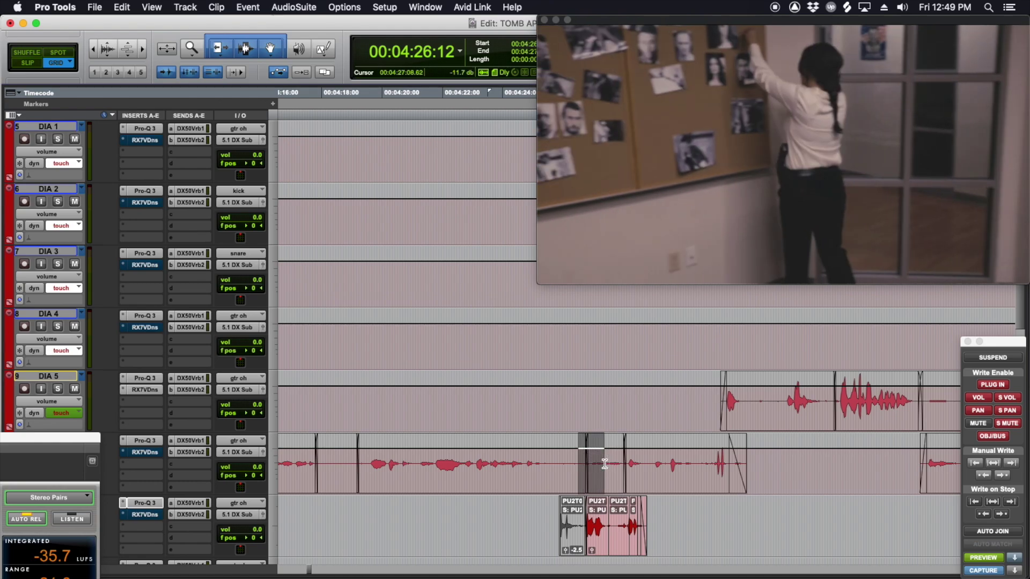
Step: Select the passage starting at 00:04:19:16 on the DX Verb 1 track and set the track's automation mode to touch
scroll(604, 463, "up", 4)
scroll(605, 463, "right", 2)
scroll(540, 410, "up", 1)
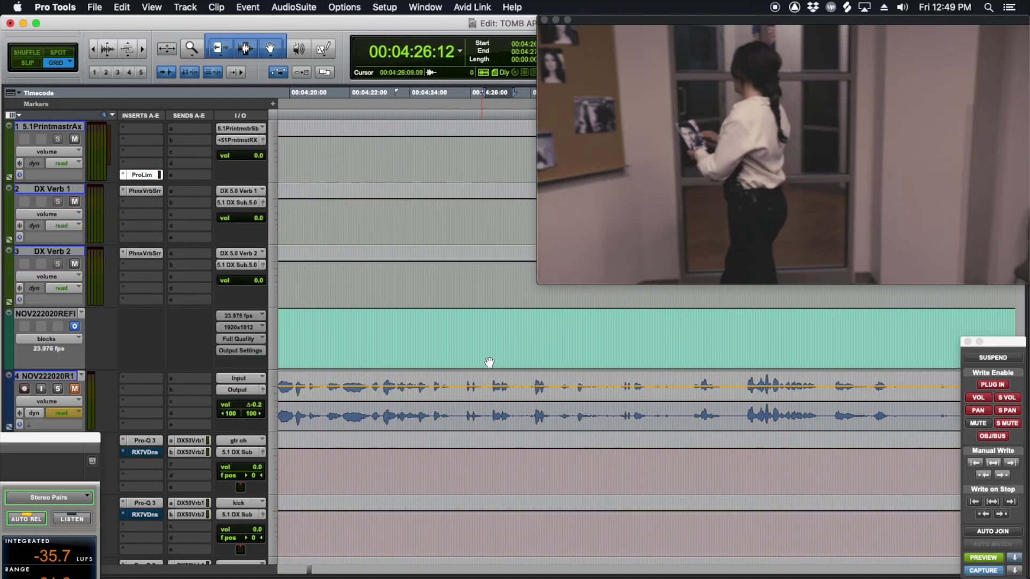
key("r")
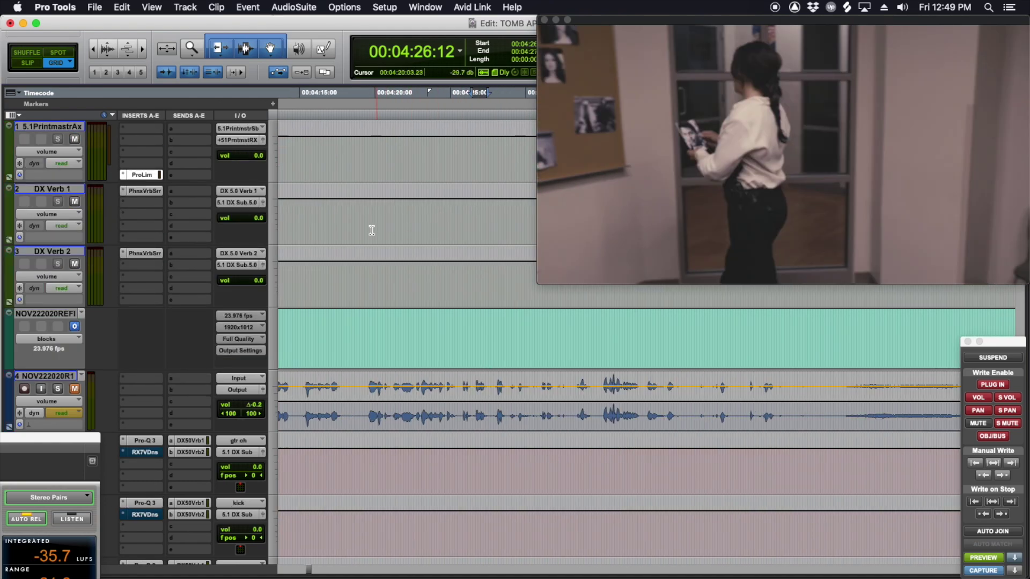
left_click_drag(371, 230, 419, 235)
scroll(519, 300, "down", 5)
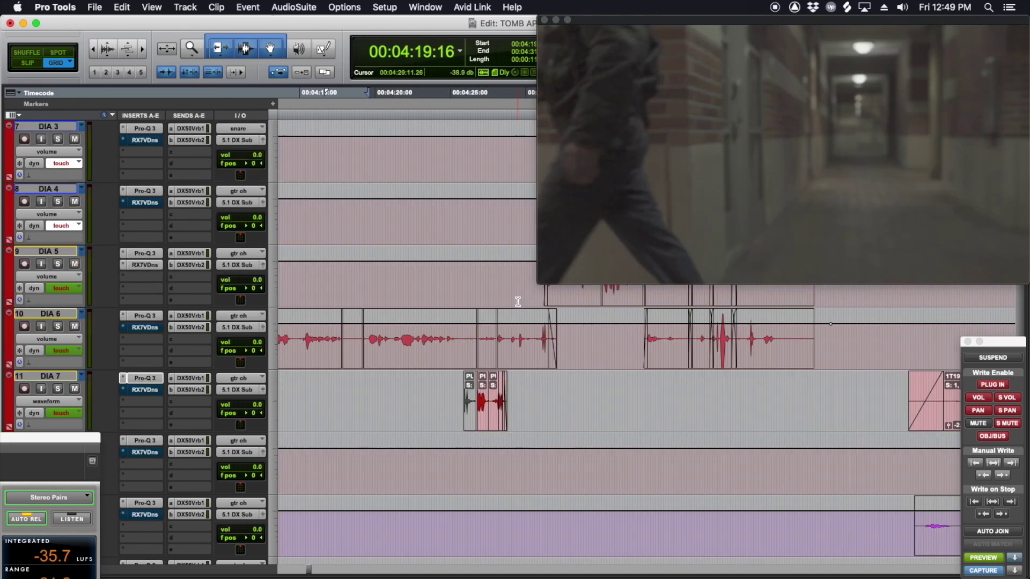
scroll(518, 302, "up", 5)
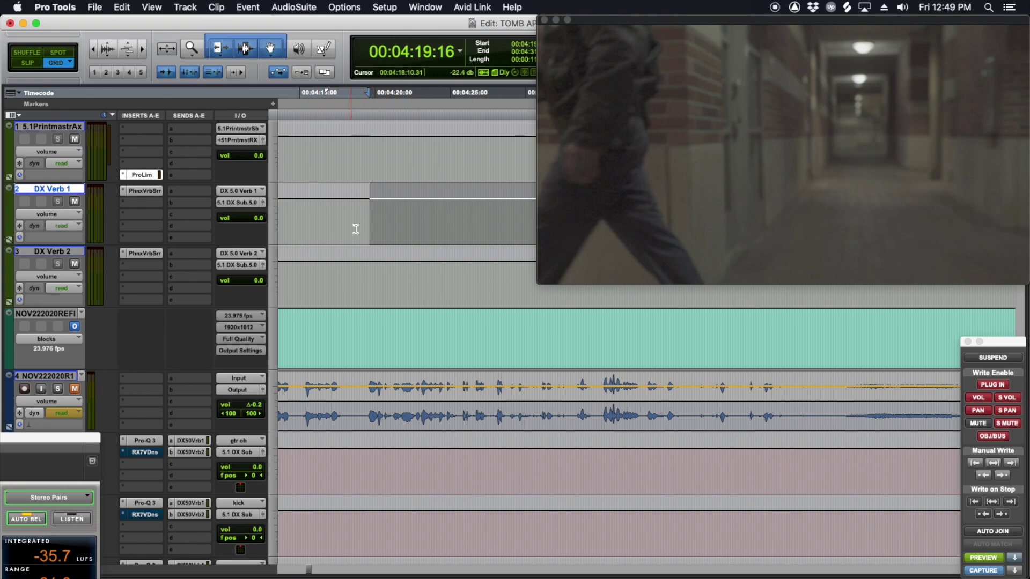
left_click(78, 227)
left_click(67, 234)
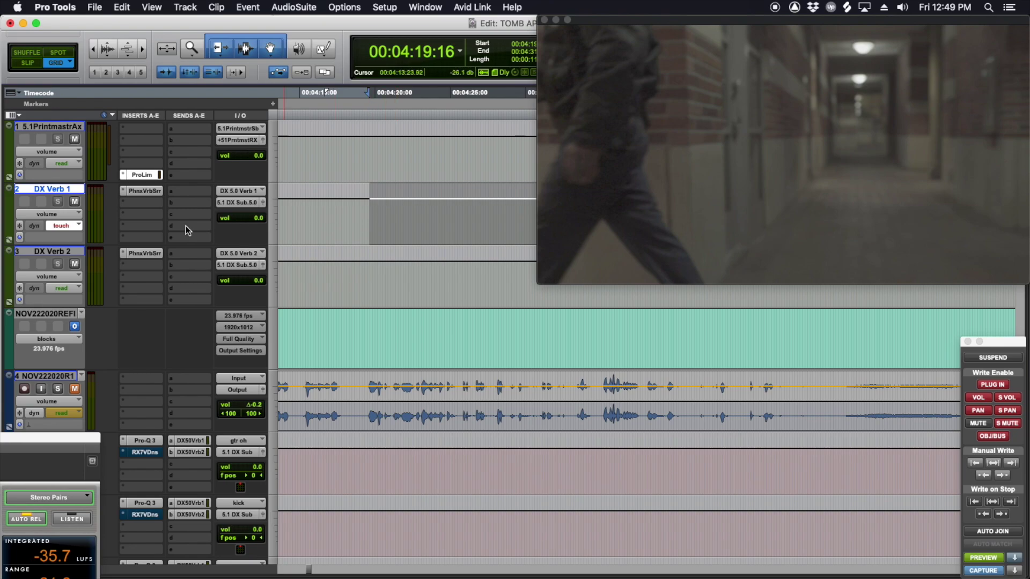
Step: Open the PhoenixVerb Surround insert on DX Verb 1 and load the Live Room 1 preset from the Post Room 1 keyword
left_click(147, 194)
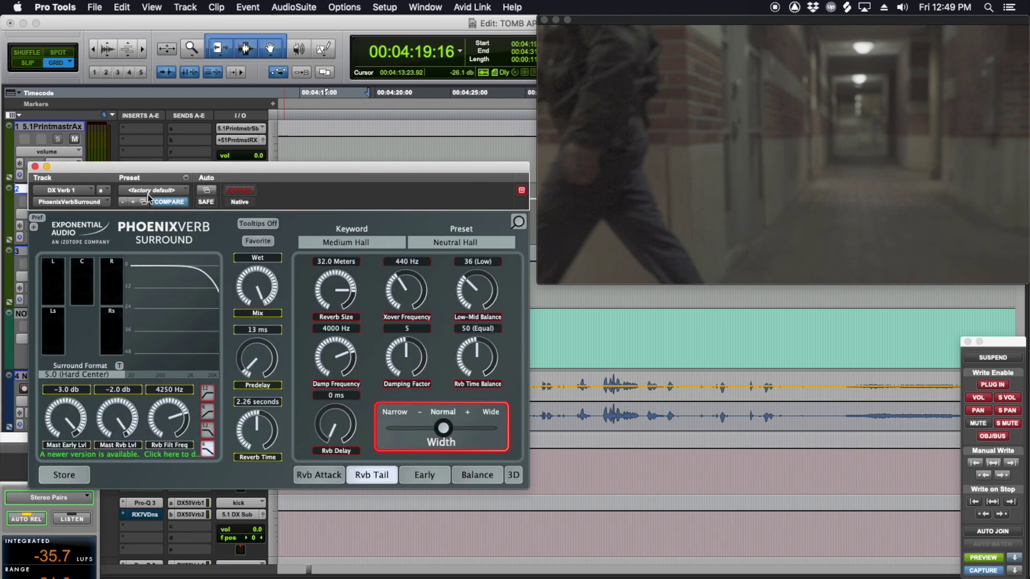
left_click_drag(360, 168, 338, 250)
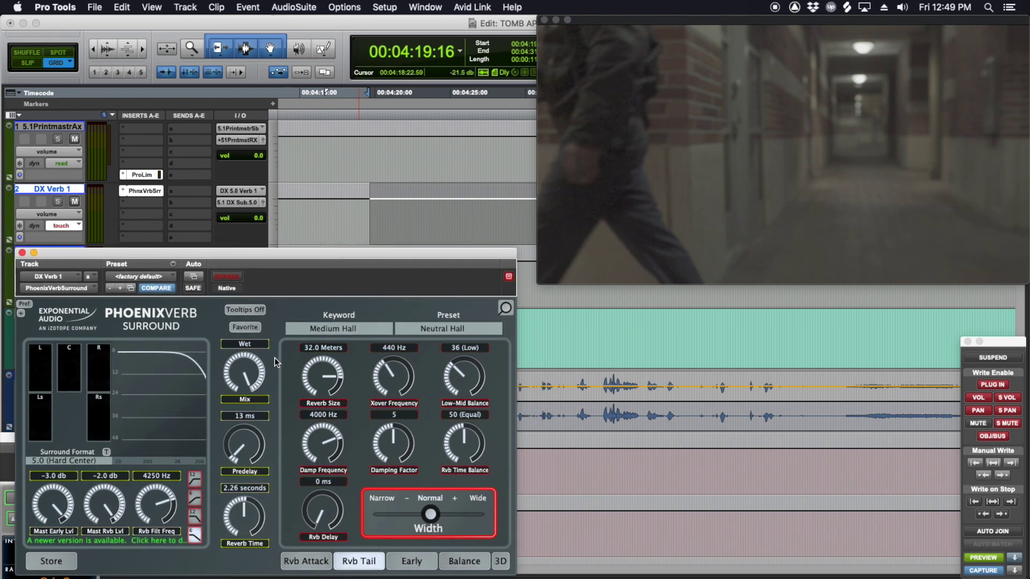
left_click(433, 329)
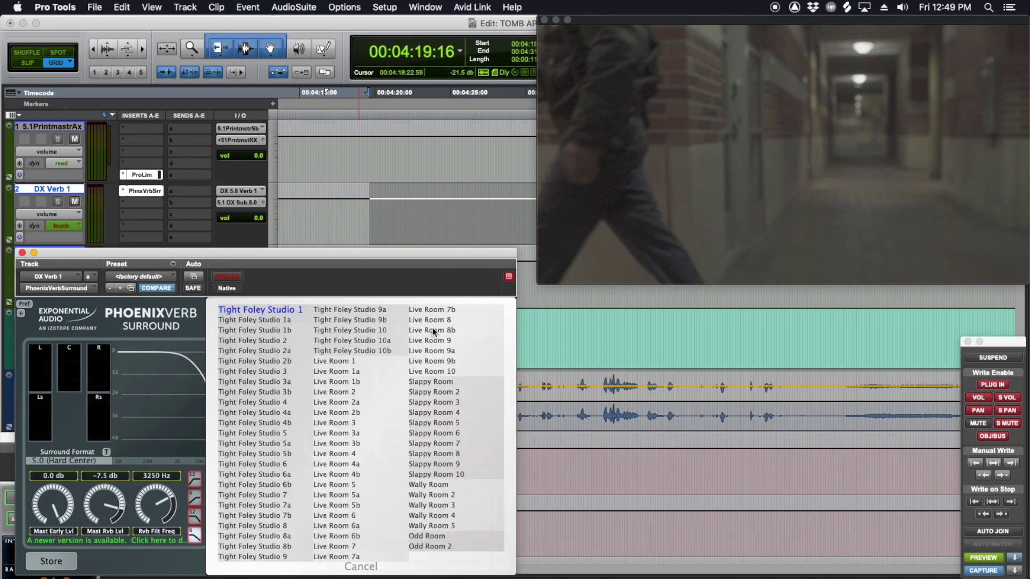
left_click(343, 361)
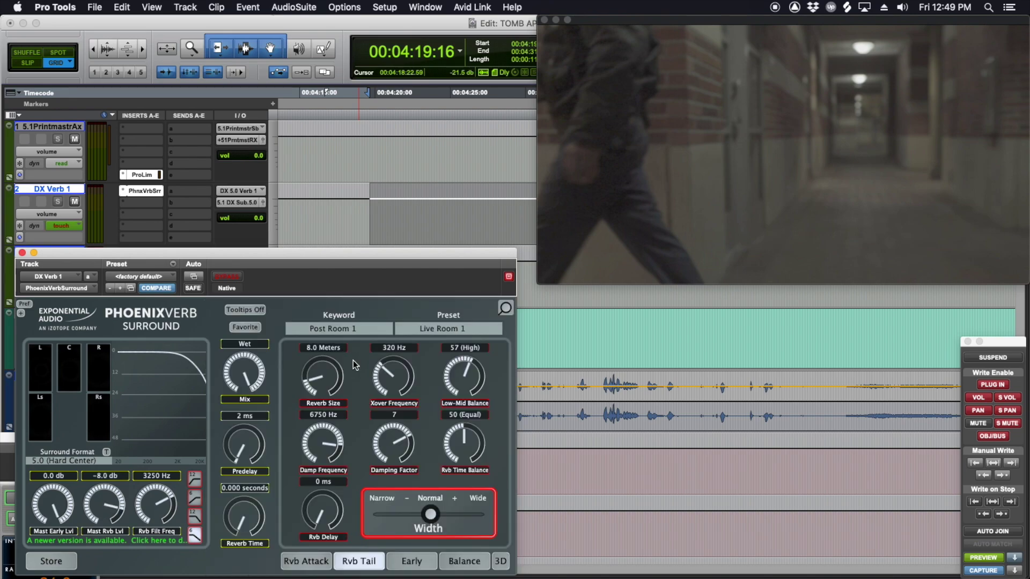
Step: In the reverb's balance settings, turn the front and rear early levels and the front and rear reverb levels down to OFF
left_click(423, 562)
left_click(469, 564)
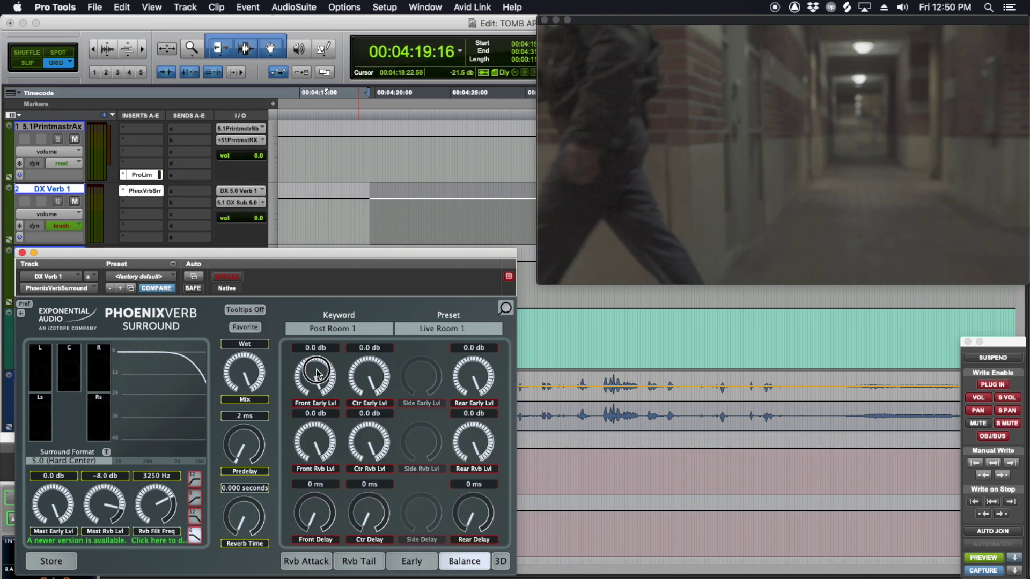
left_click_drag(317, 374, 340, 533)
left_click_drag(317, 443, 324, 577)
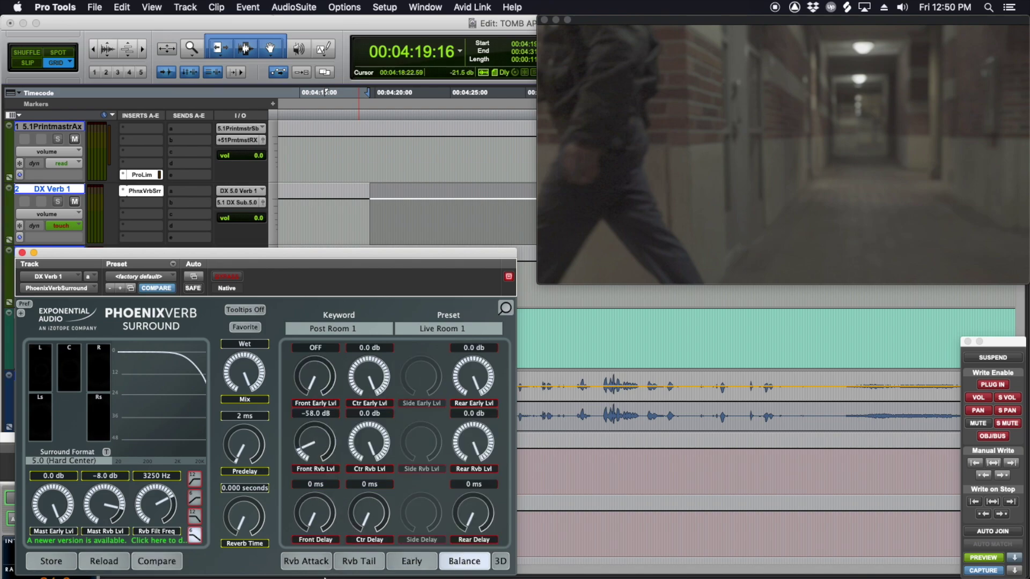
left_click_drag(305, 442, 331, 497)
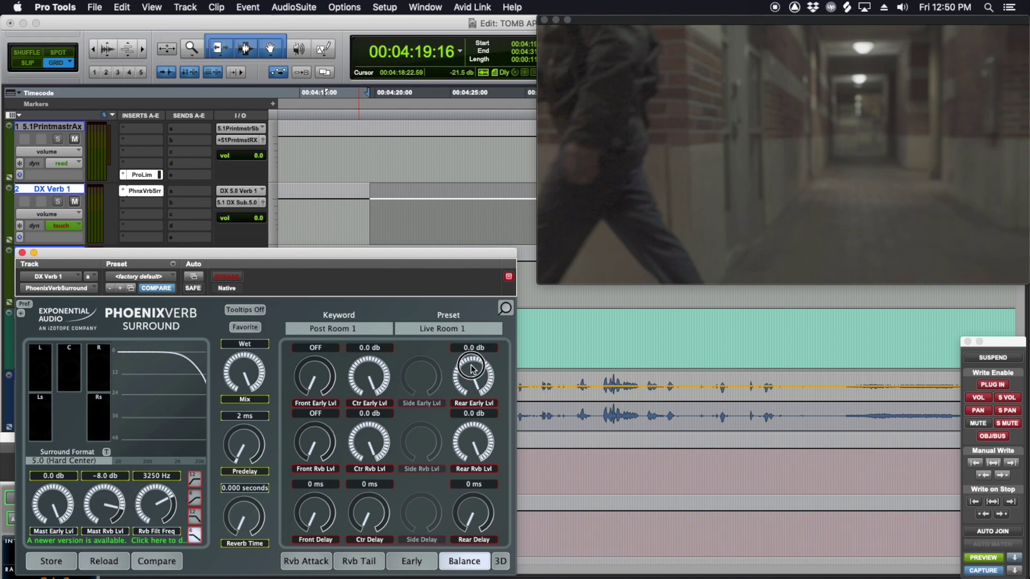
left_click_drag(472, 367, 483, 574)
left_click_drag(471, 438, 470, 575)
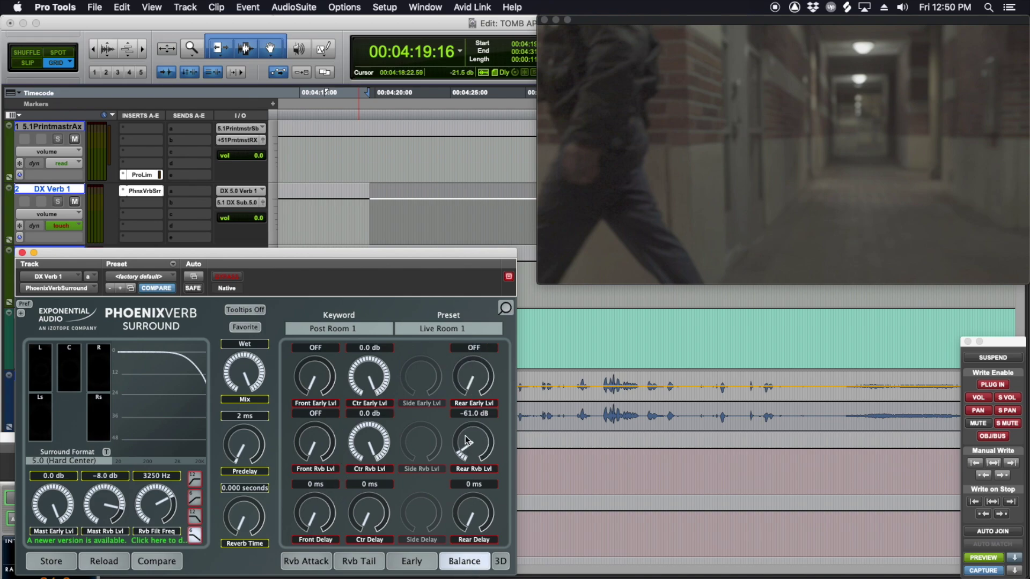
left_click_drag(465, 441, 480, 510)
Step: Save the reverb settings as a preset named BSB cop room and close the plug-in
left_click(172, 265)
left_click(225, 301)
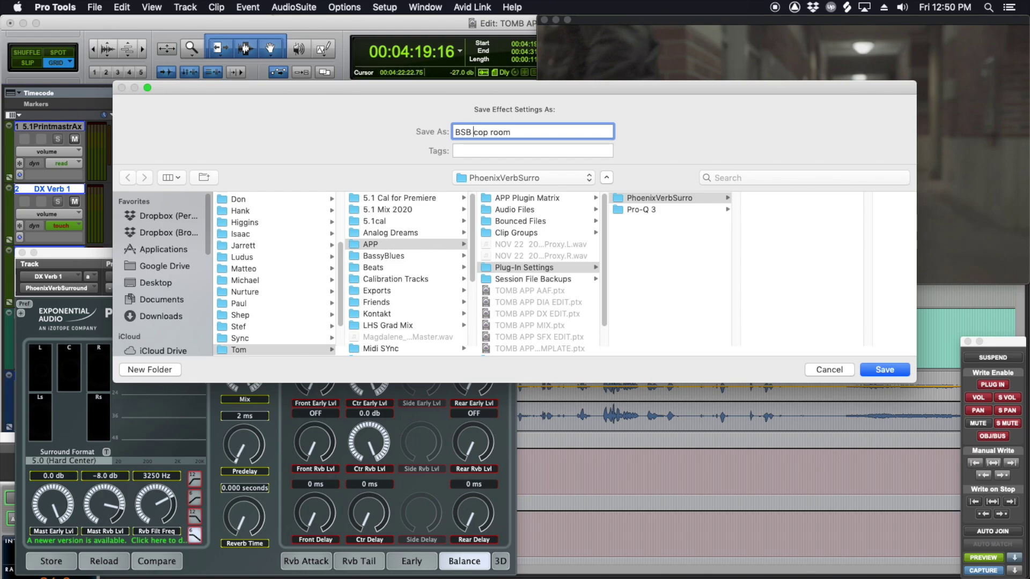
key("Return")
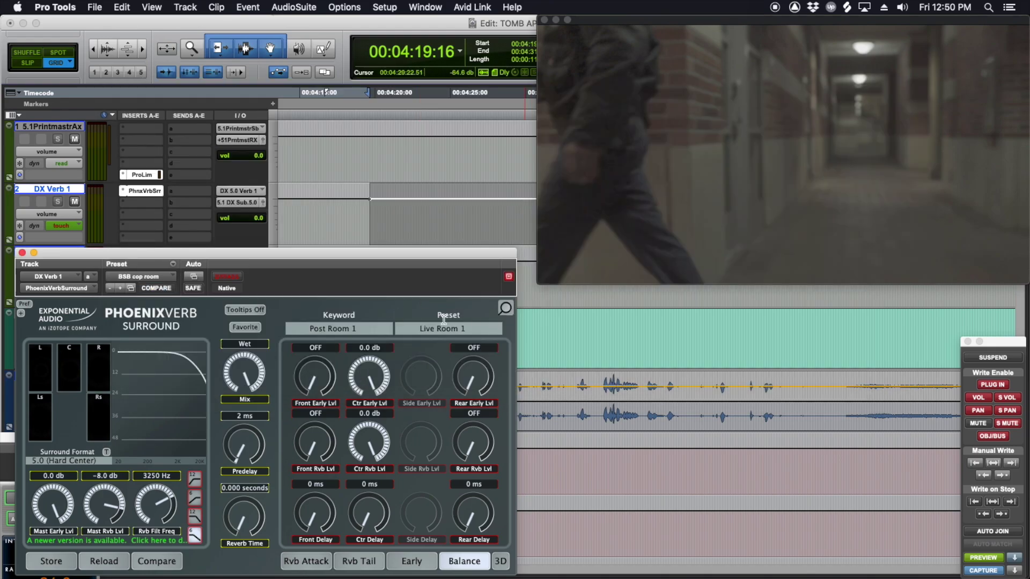
left_click(22, 253)
Step: Place the playhead at 00:04:25:08, just before the DIA 7 clip group, and solo DIA 7
scroll(418, 294, "down", 10)
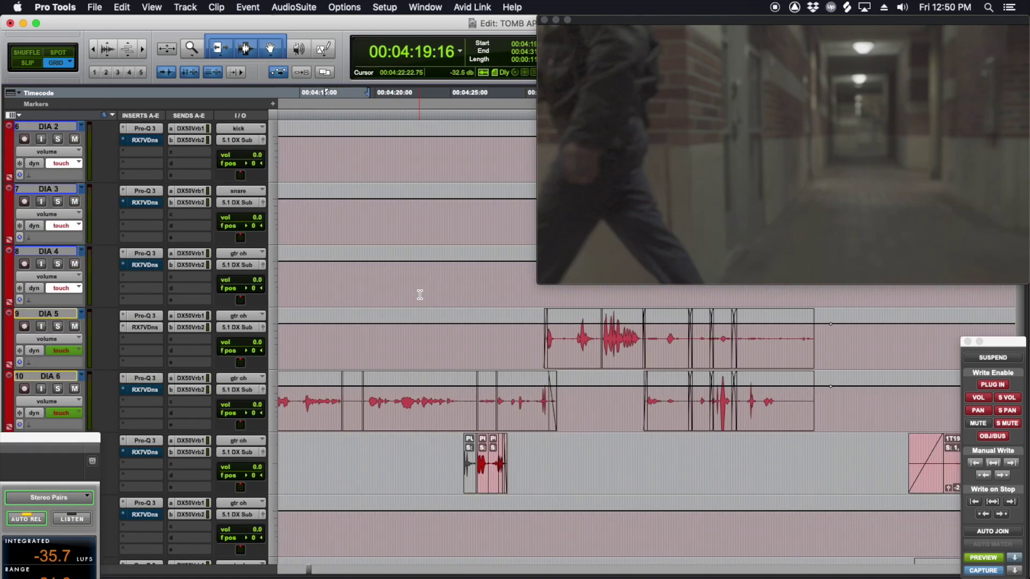
left_click(433, 266)
left_click(457, 264)
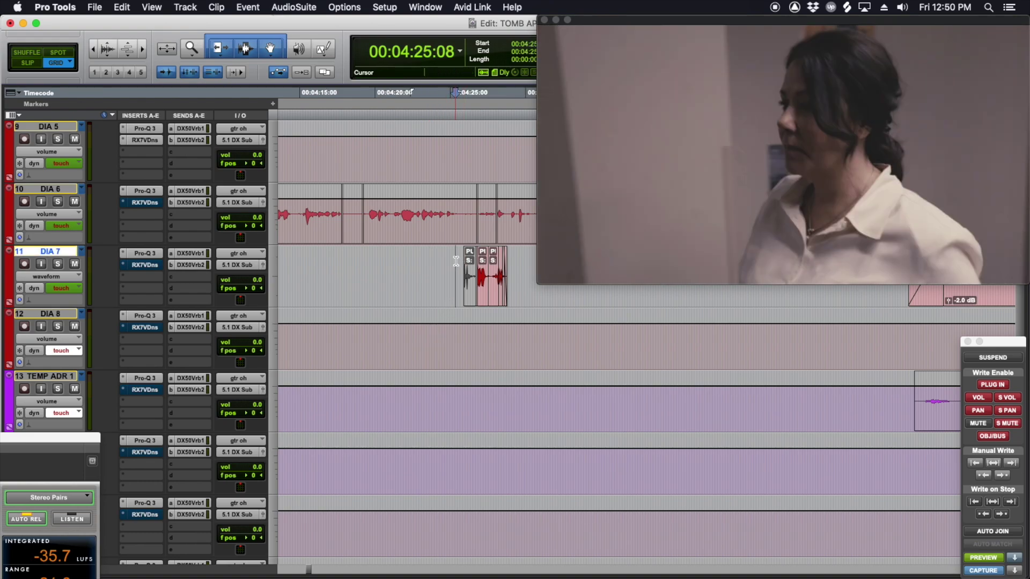
key("shift+s")
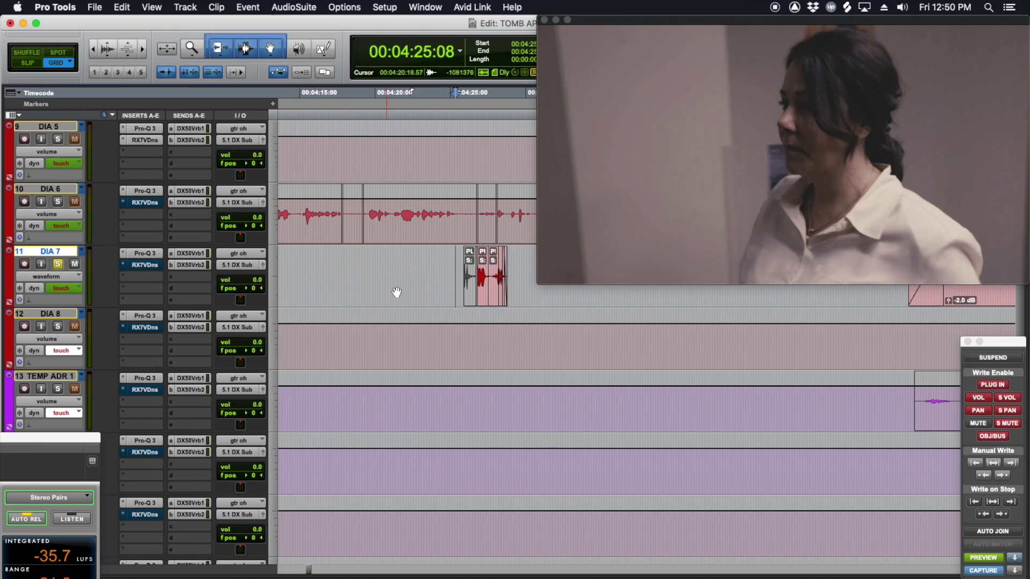
Step: Switch DIA 7 to its send a level view and write send automation that rises under the captain's clip group
scroll(396, 292, "up", 2)
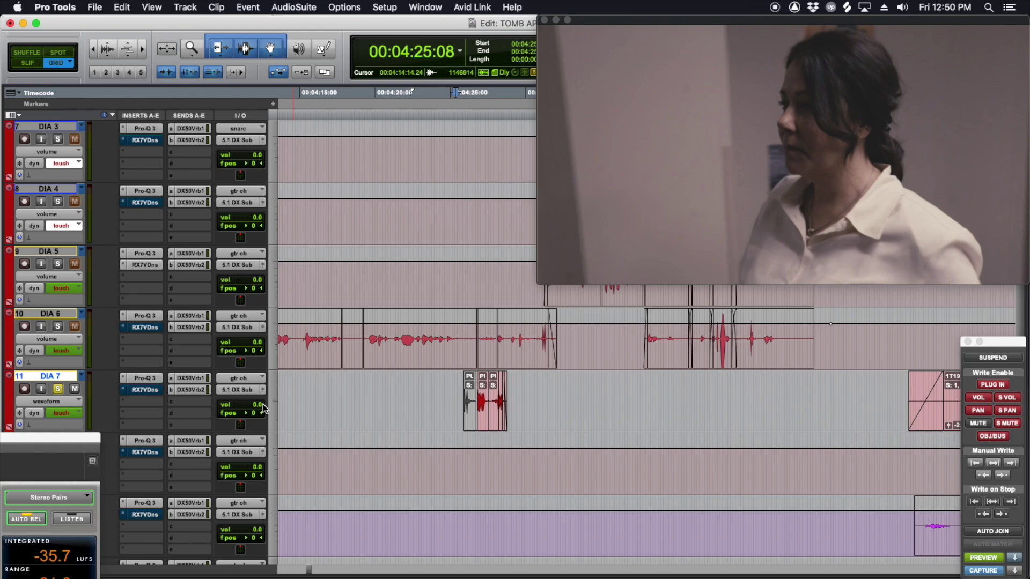
left_click(79, 405)
left_click(314, 432)
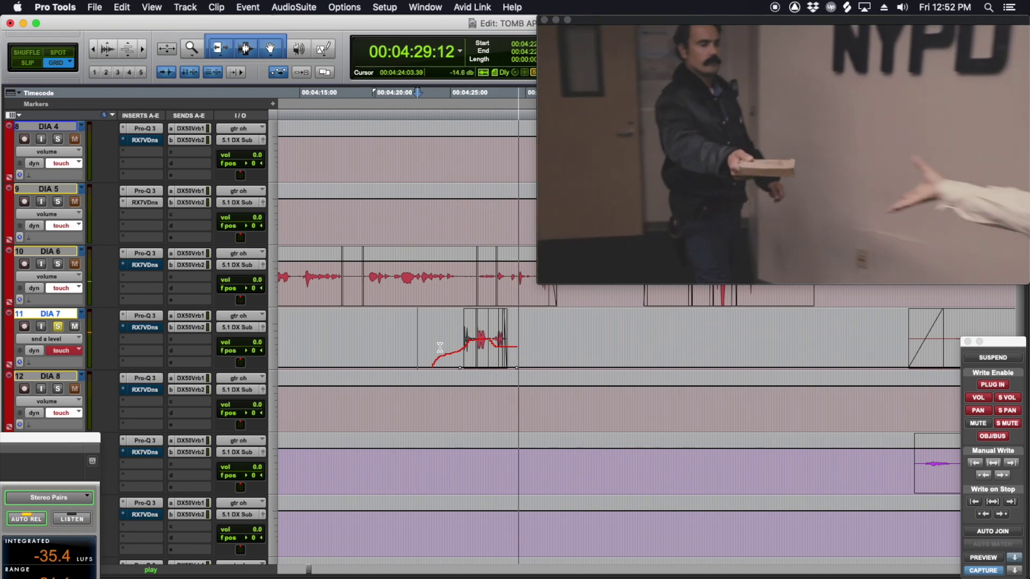
key("space")
left_click(477, 361)
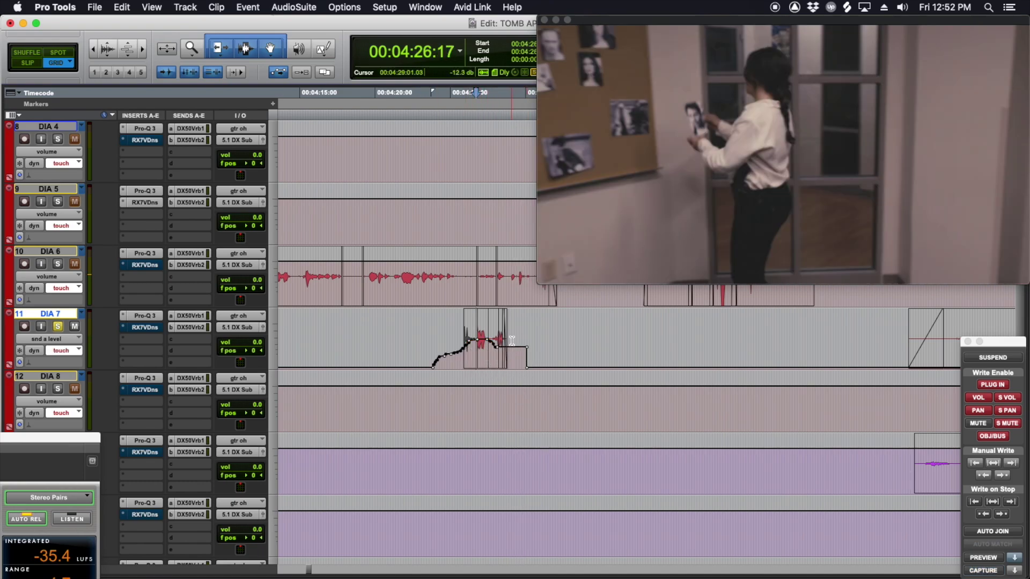
left_click(470, 358)
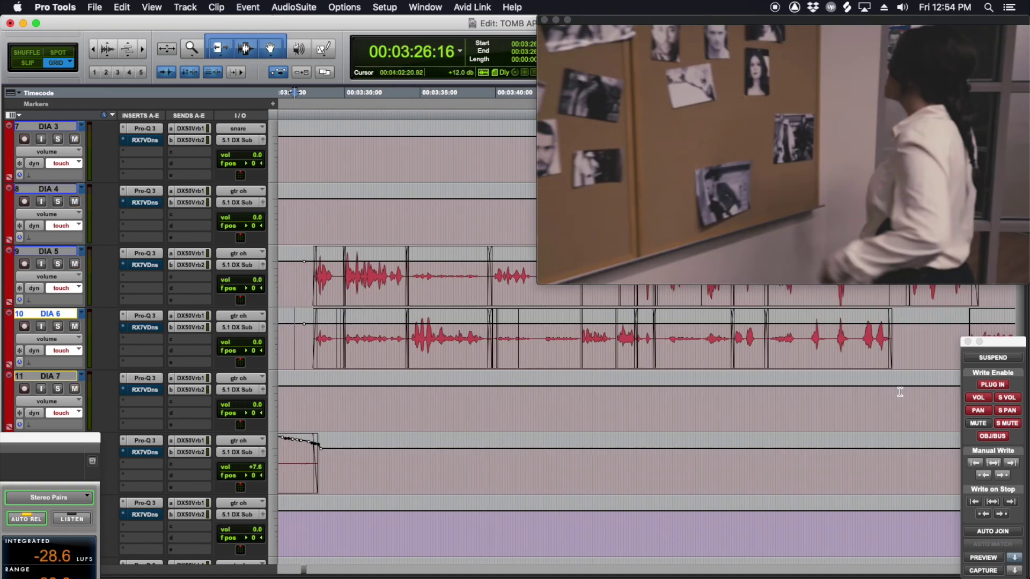
Step: Write a volume automation pass on DIA 5, DIA 6 and DIA 7 from 00:03:23:22 to about 00:04:29:07
scroll(900, 392, "right", 10)
left_click(746, 409)
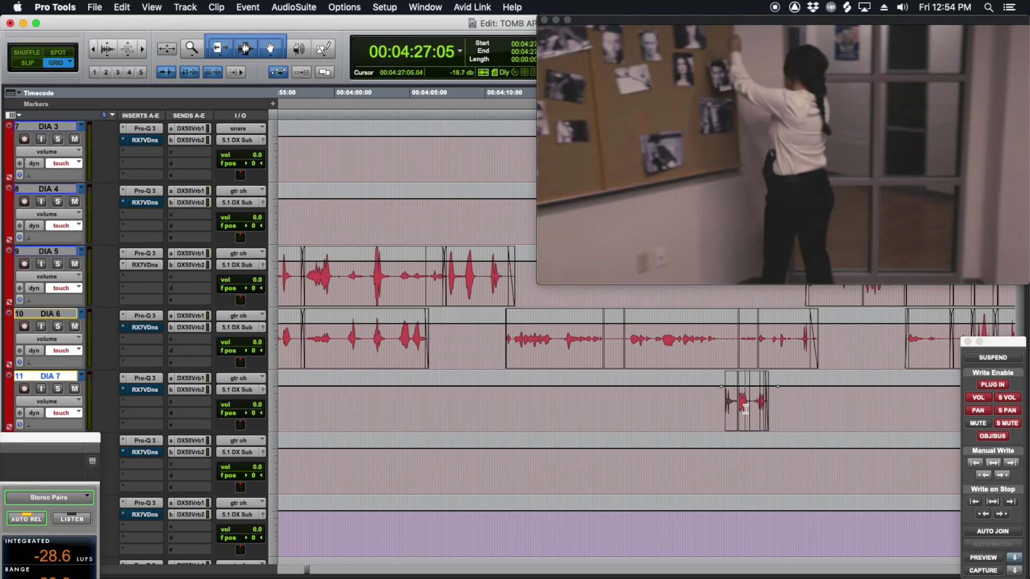
scroll(743, 409, "left", 12)
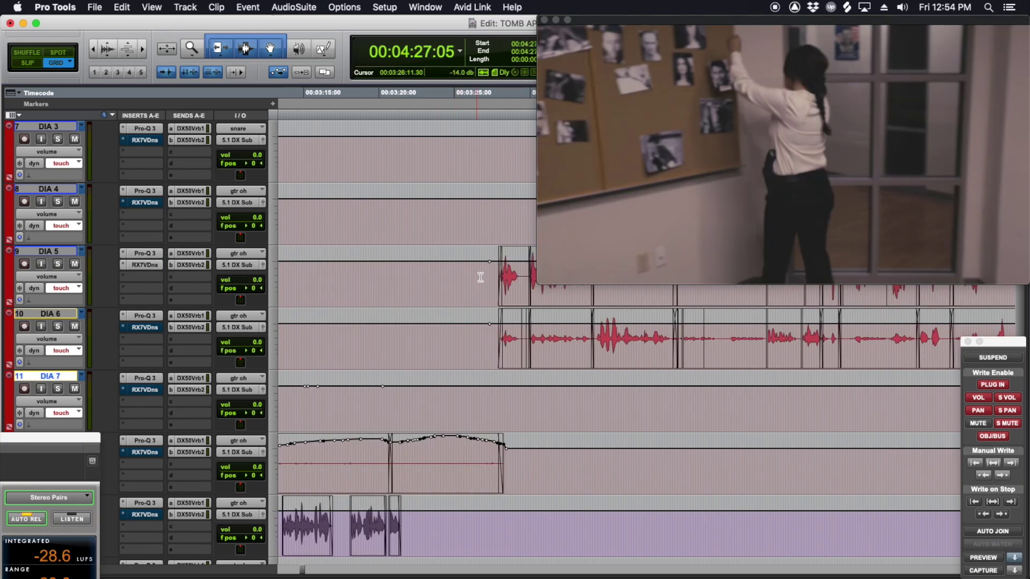
left_click(438, 270)
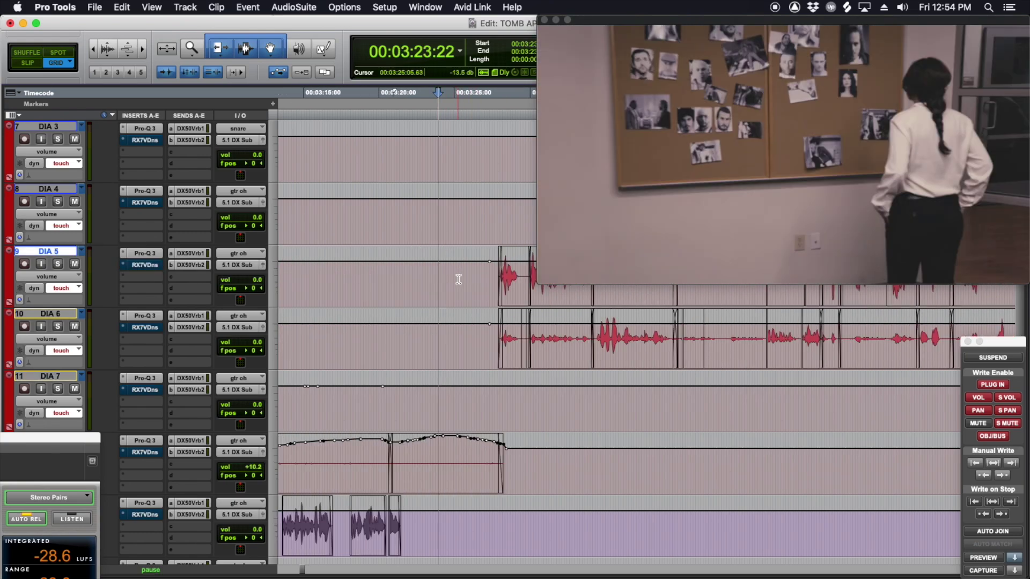
key("space")
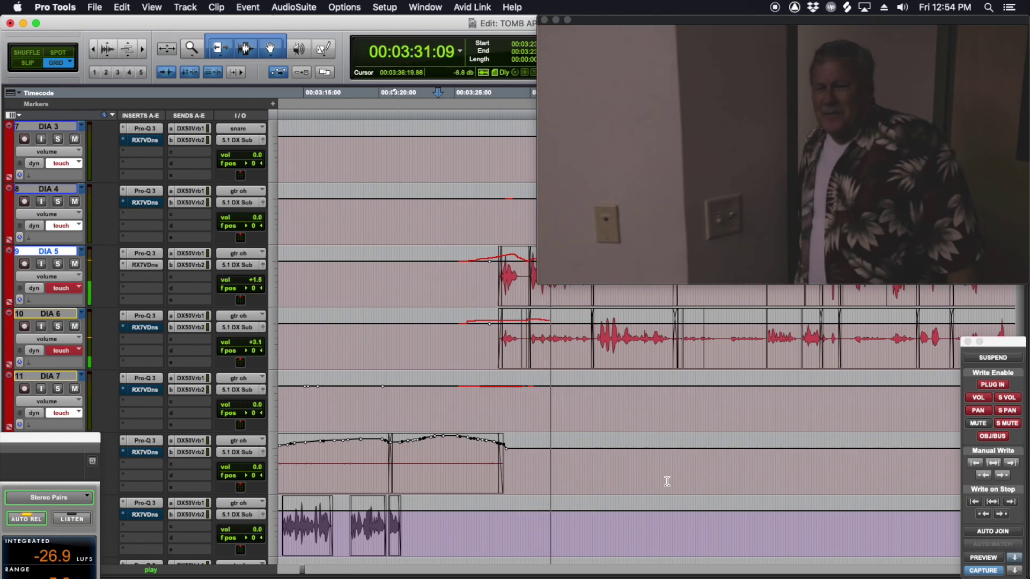
scroll(666, 481, "up", 2)
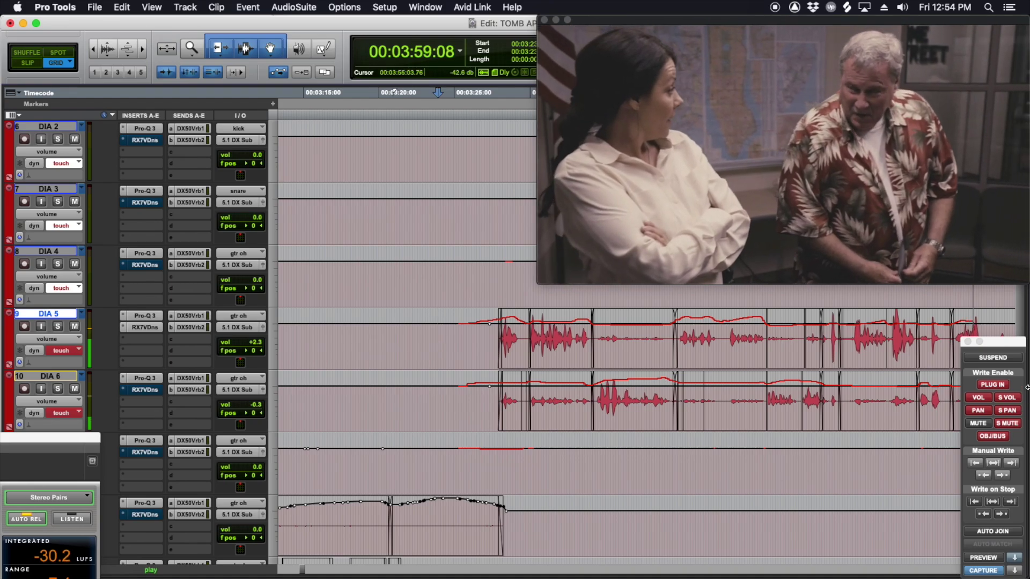
left_click_drag(999, 349, 982, 451)
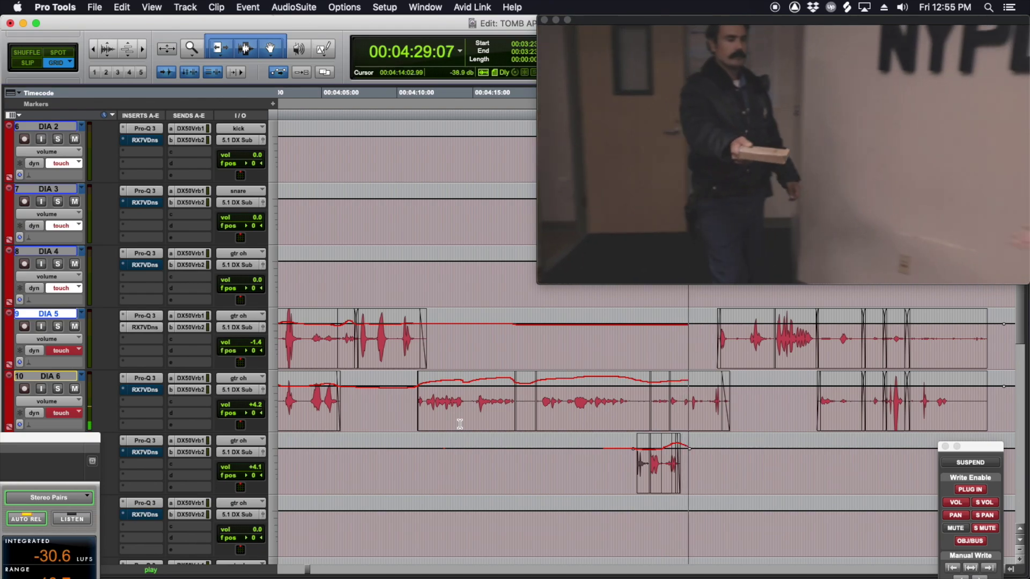
key("space")
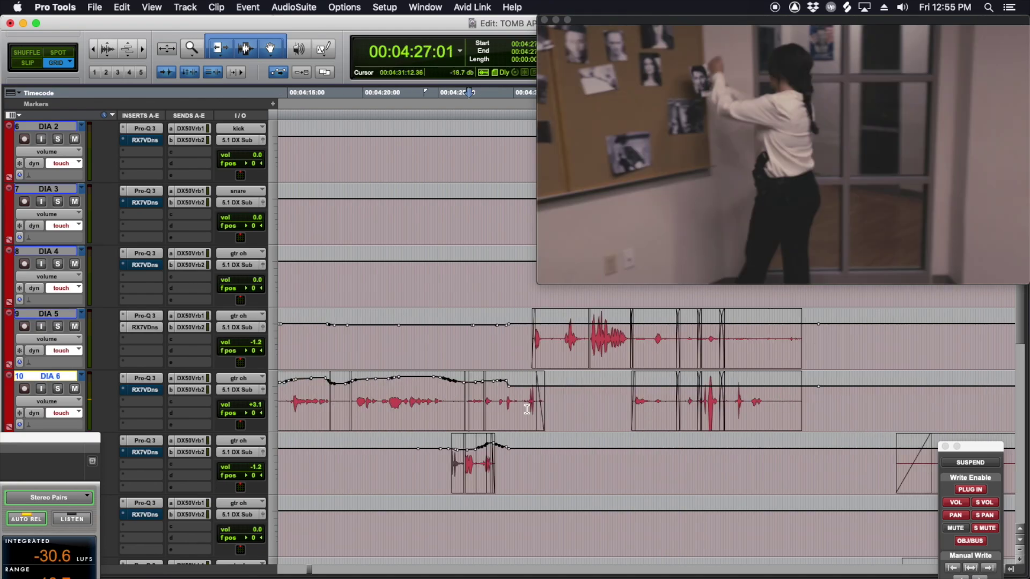
Step: Write a volume automation pass on DIA 5, DIA 6 and DIA 7 from 00:04:24:06 to about 00:04:50:10
left_click(486, 403)
left_click(427, 402)
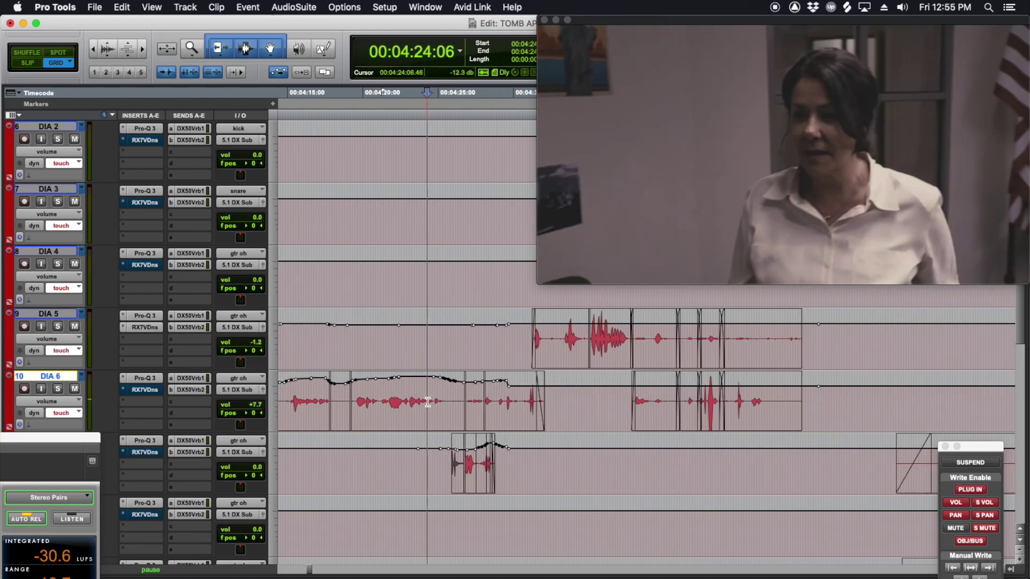
key("space")
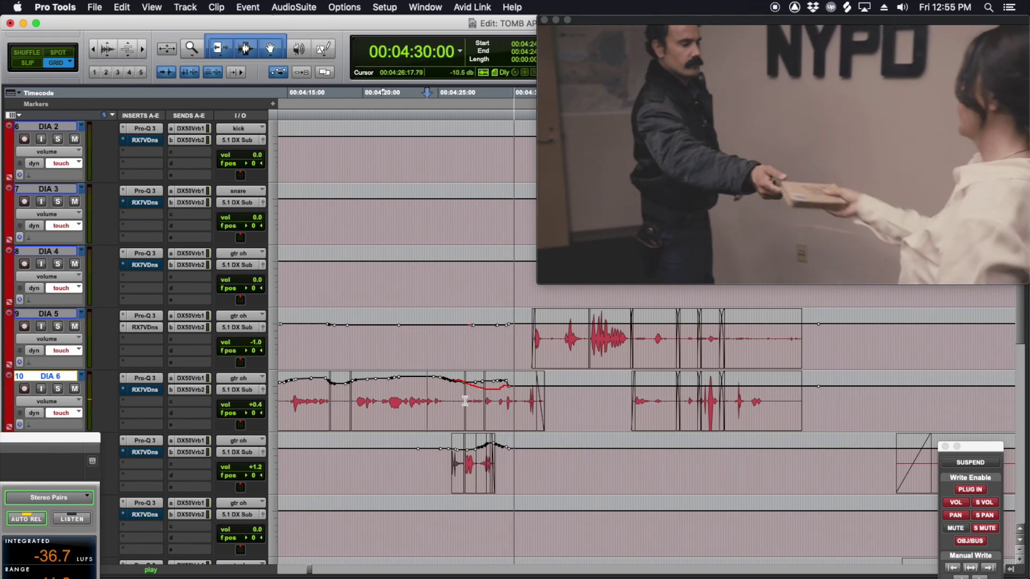
key("space")
key("space")
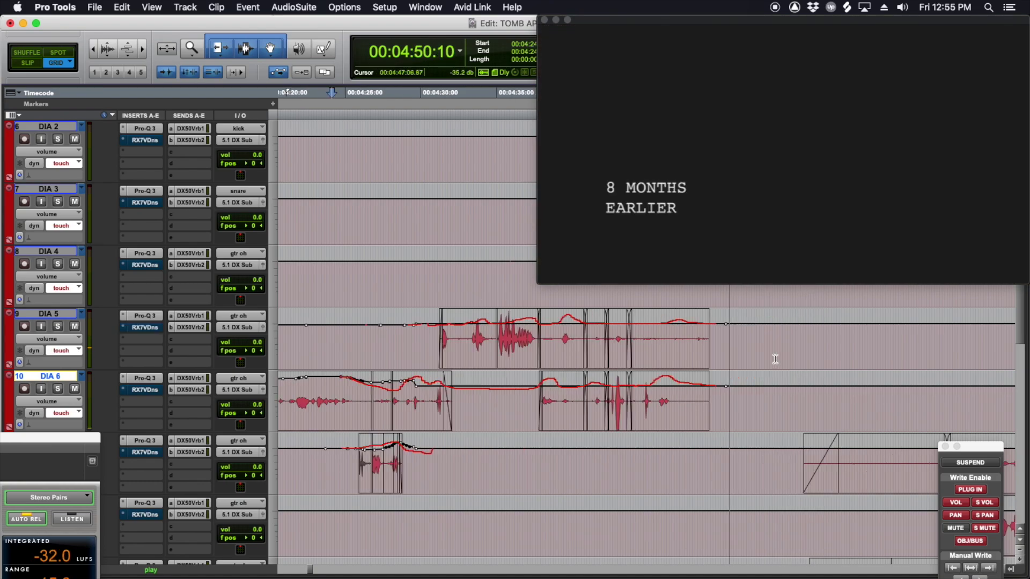
key("space")
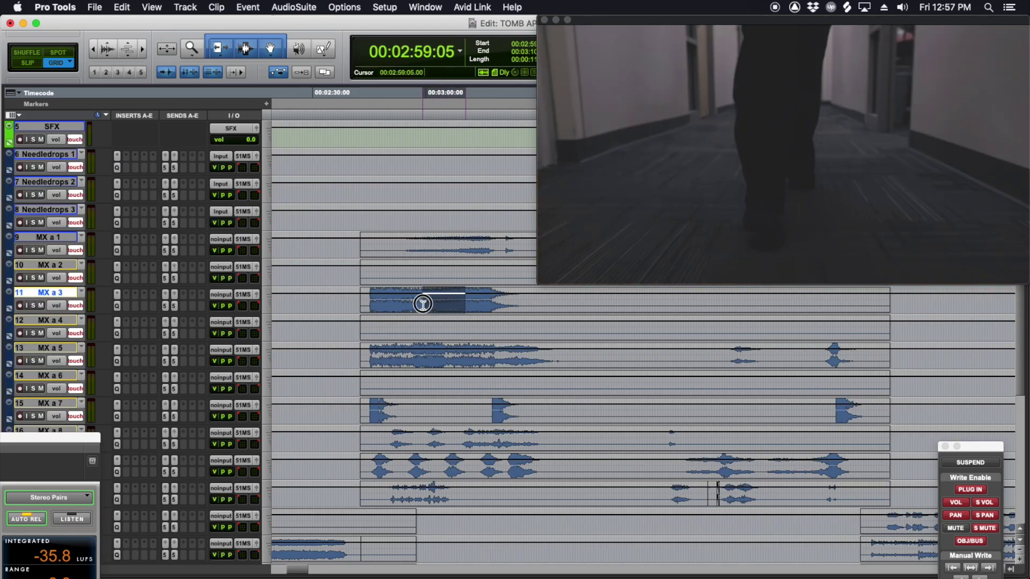
Step: Place the playhead at 00:02:45:09, where the MX a 3 music starts, and reposition the automation window so all its controls are visible
left_click_drag(421, 298, 370, 302)
left_click(370, 301)
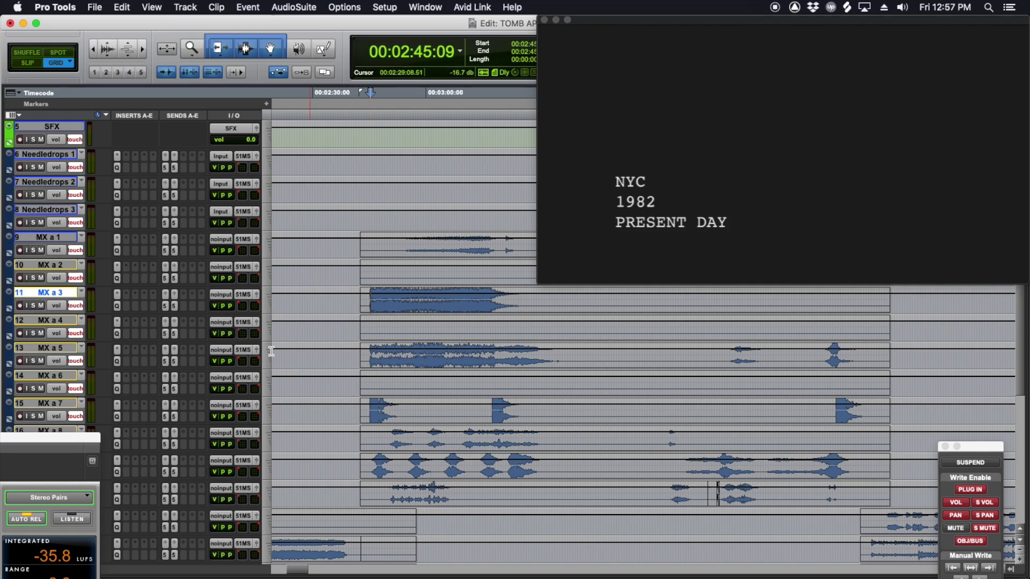
scroll(271, 351, "up", 1)
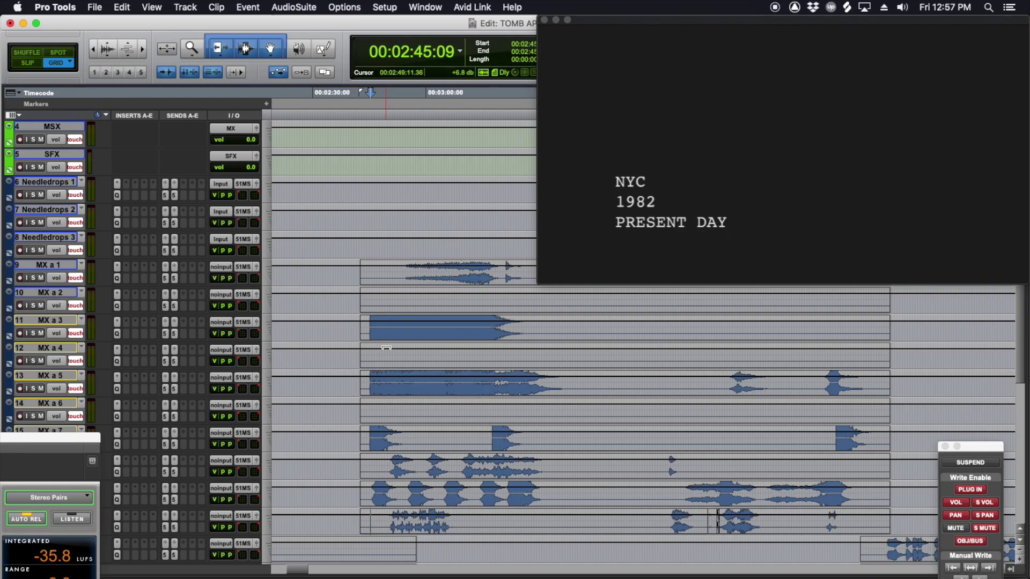
scroll(407, 353, "right", 3)
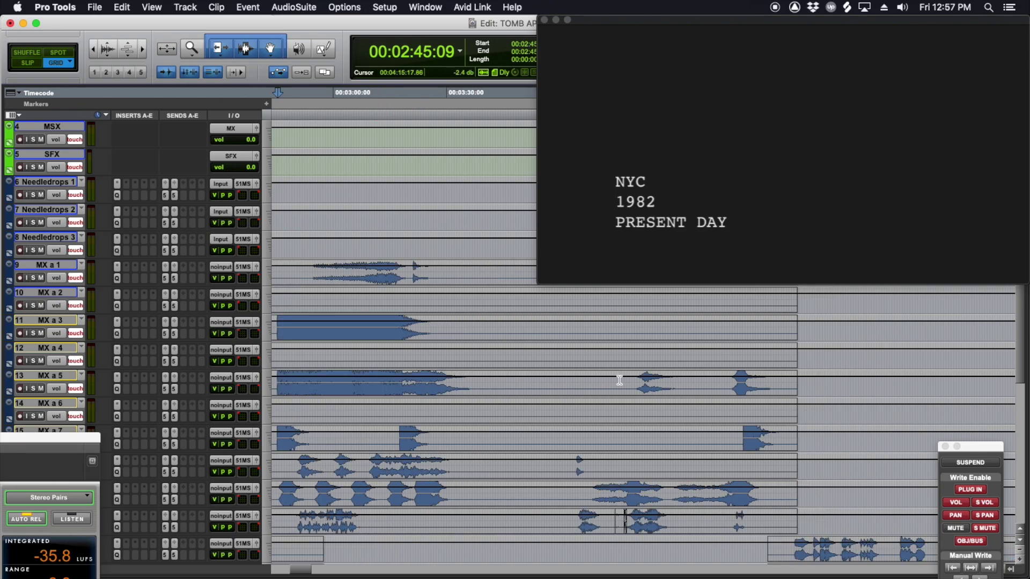
left_click_drag(984, 450, 971, 311)
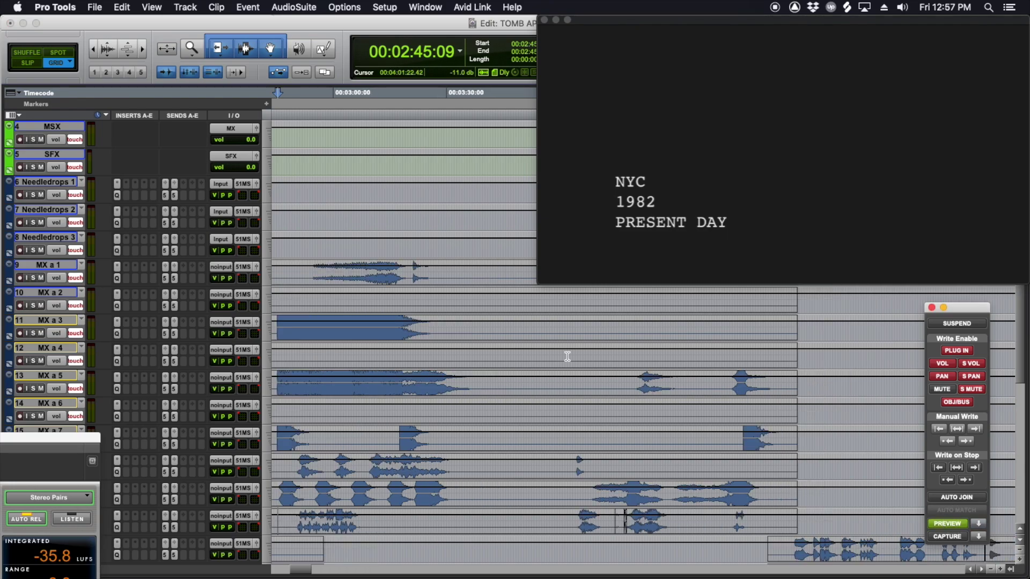
Step: Solo MX a 1, select its whole clip and audition the music cue against the picture
left_click(344, 274)
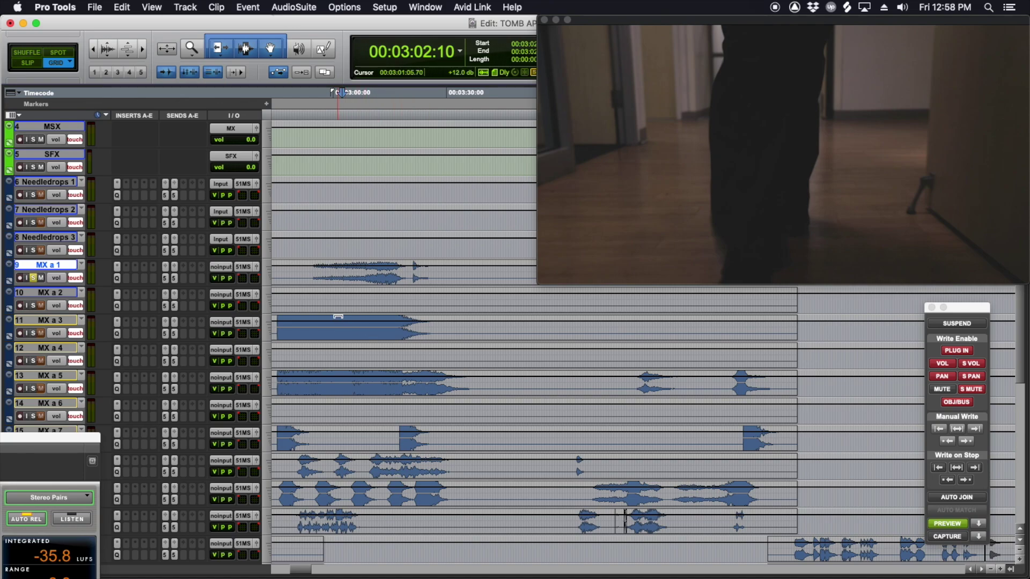
key("space")
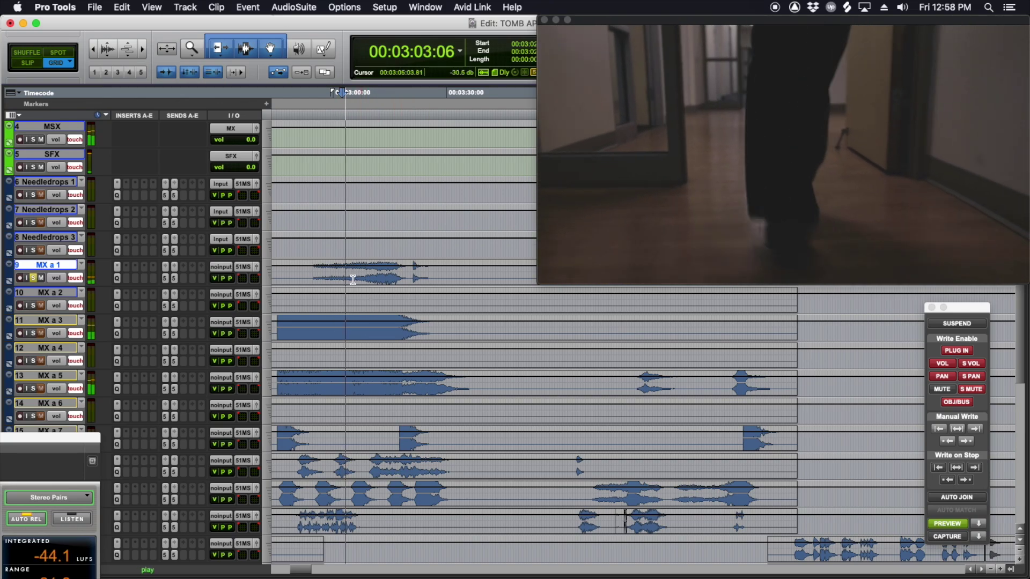
double_click(352, 279)
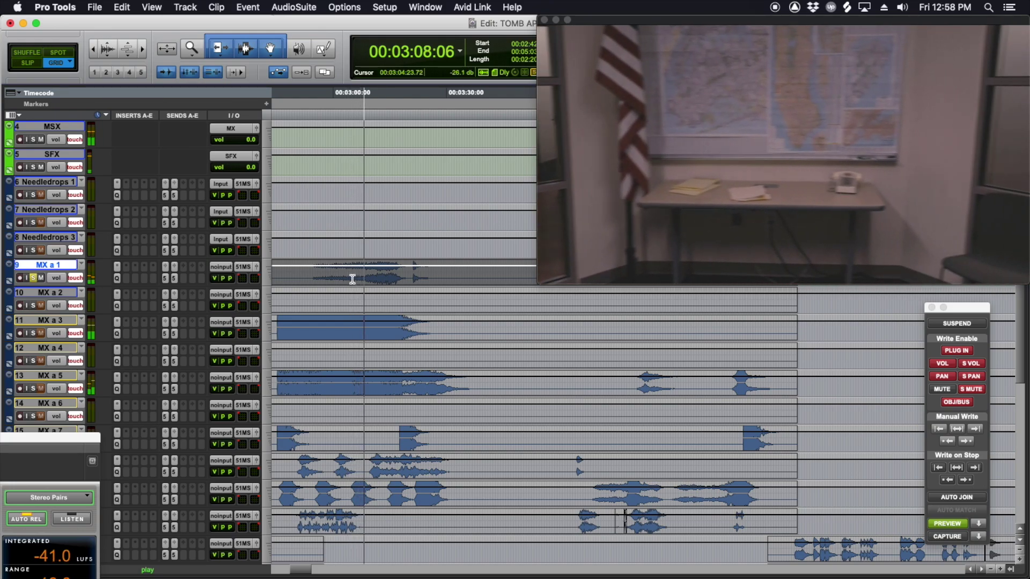
key("space")
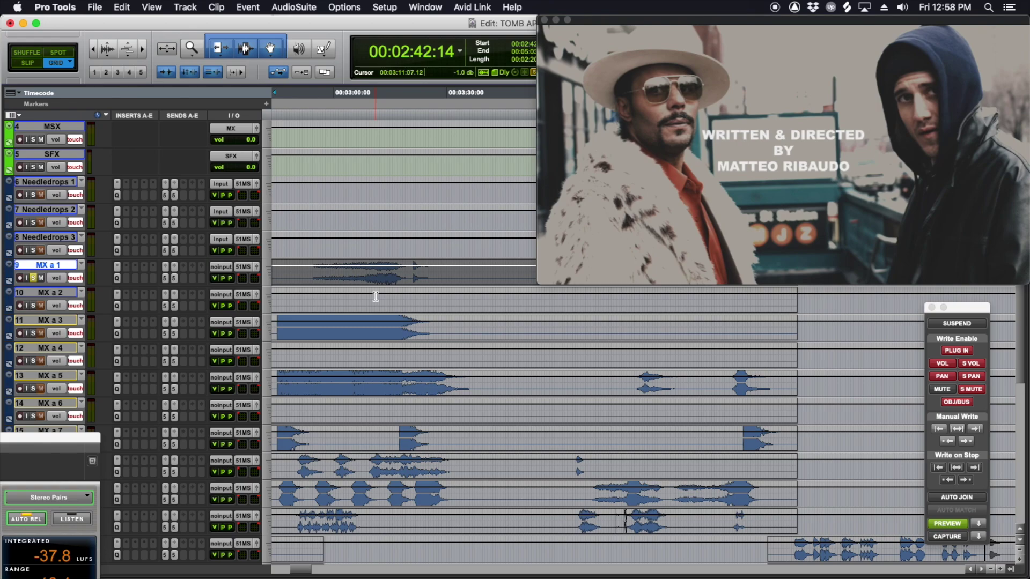
left_click(332, 272)
key("space")
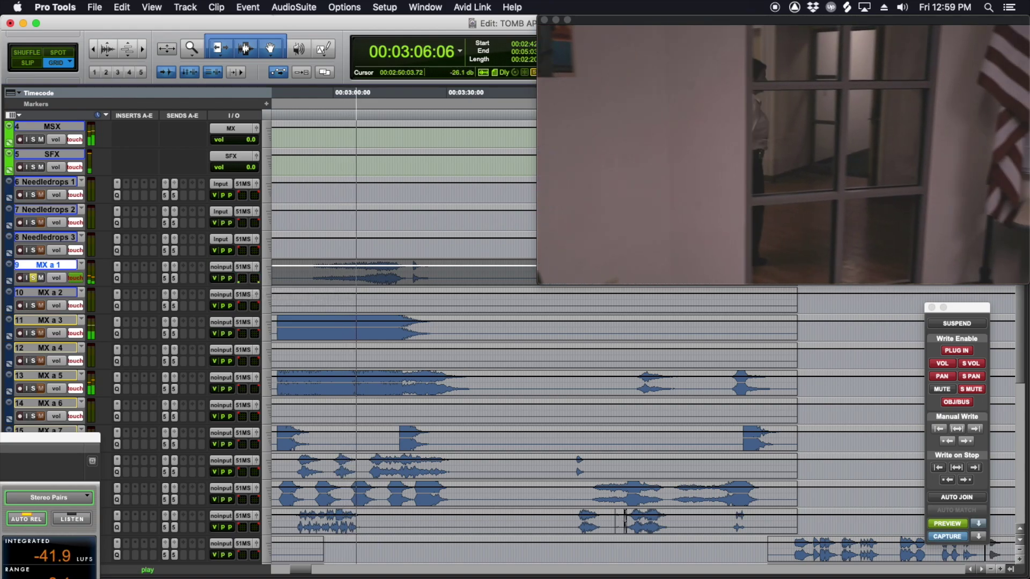
key("space")
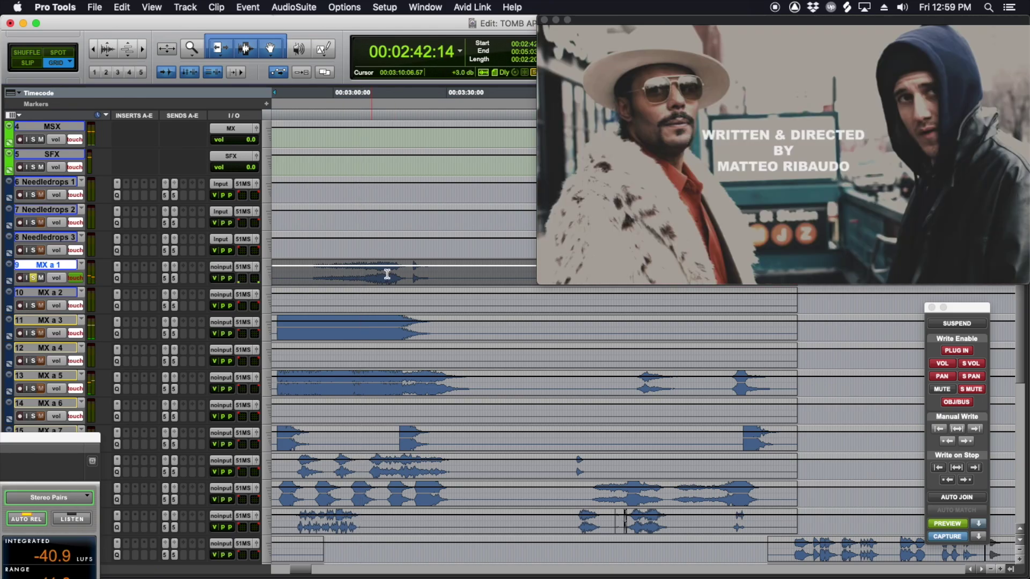
Step: Replay the opening swell of MX a 1 and enlarge the waveform display to inspect it
left_click(354, 271)
left_click_drag(309, 275, 367, 275)
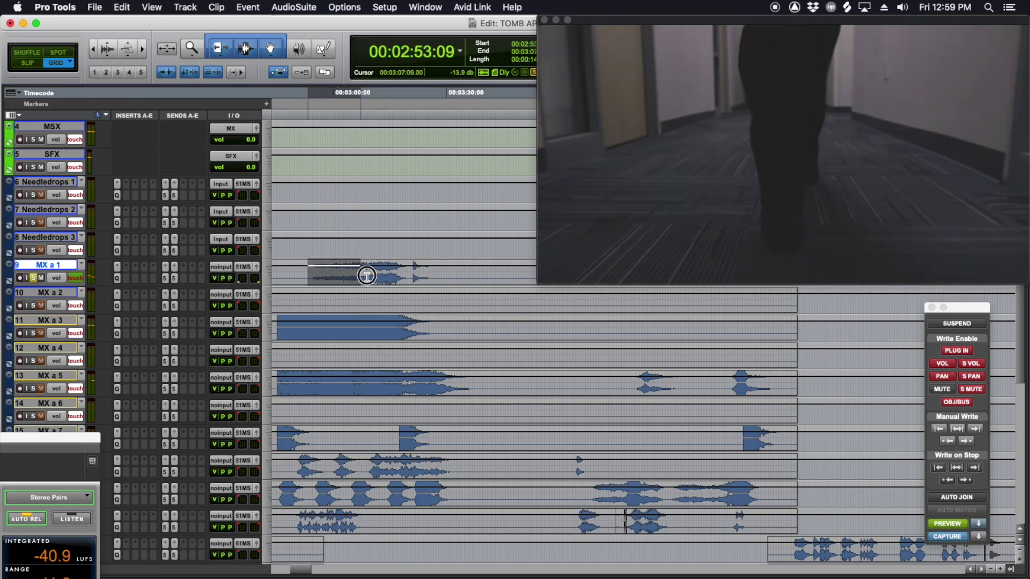
left_click(336, 277)
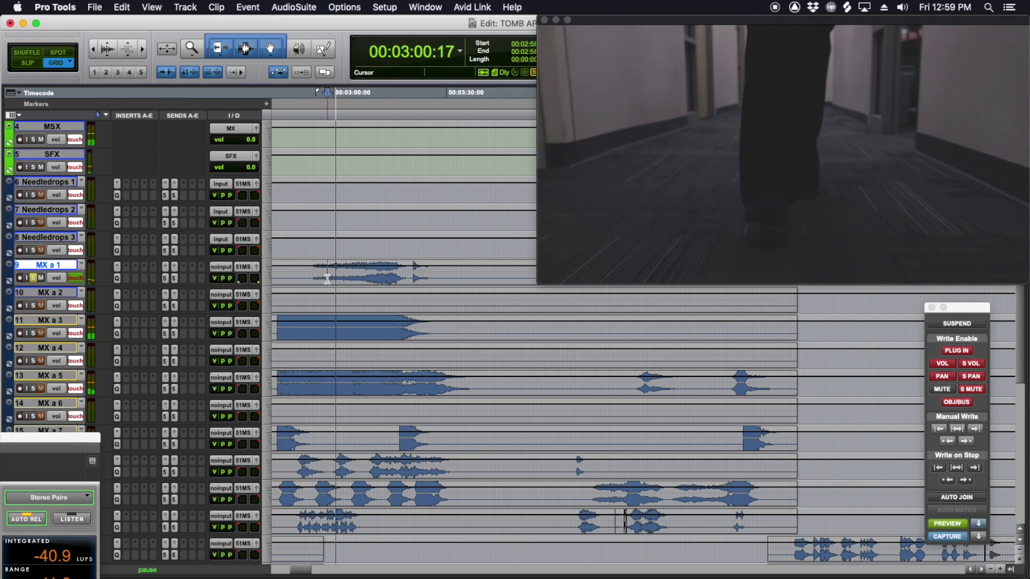
key("space")
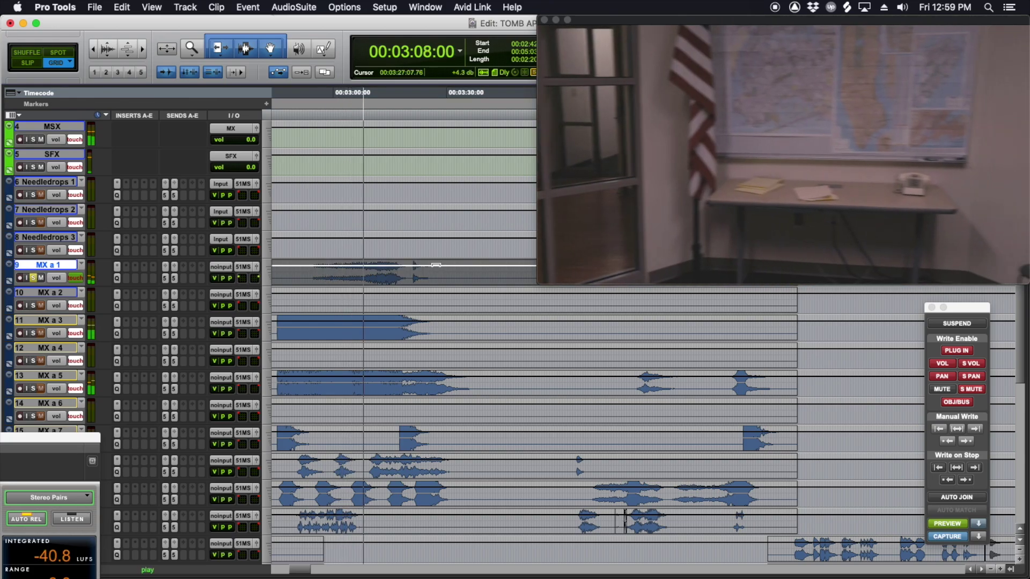
key("super+alt+]")
key("super+alt+]")
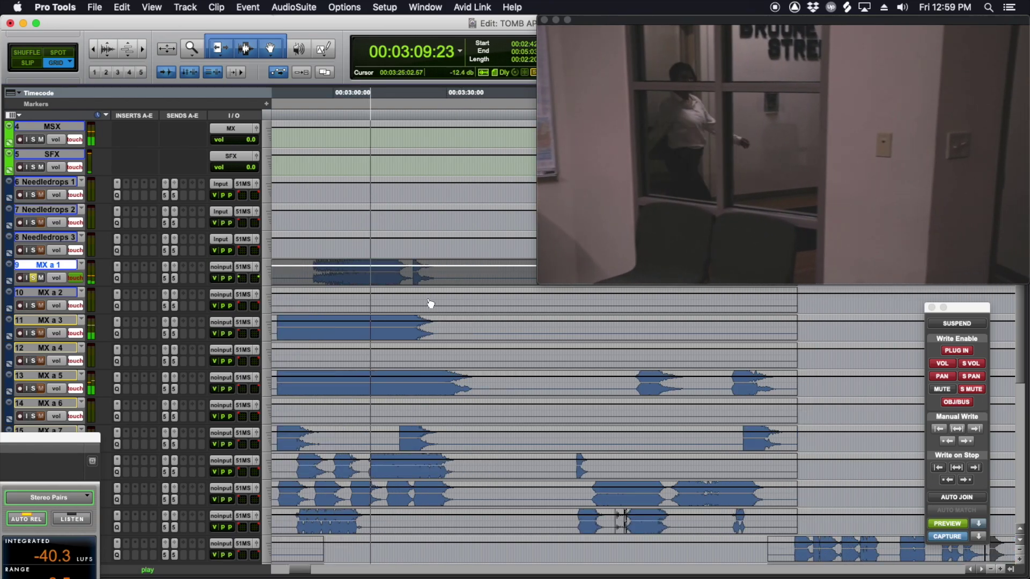
Step: Solo MX a 3, reduce the waveform height again and select the track's whole clip during playback
left_click(368, 302)
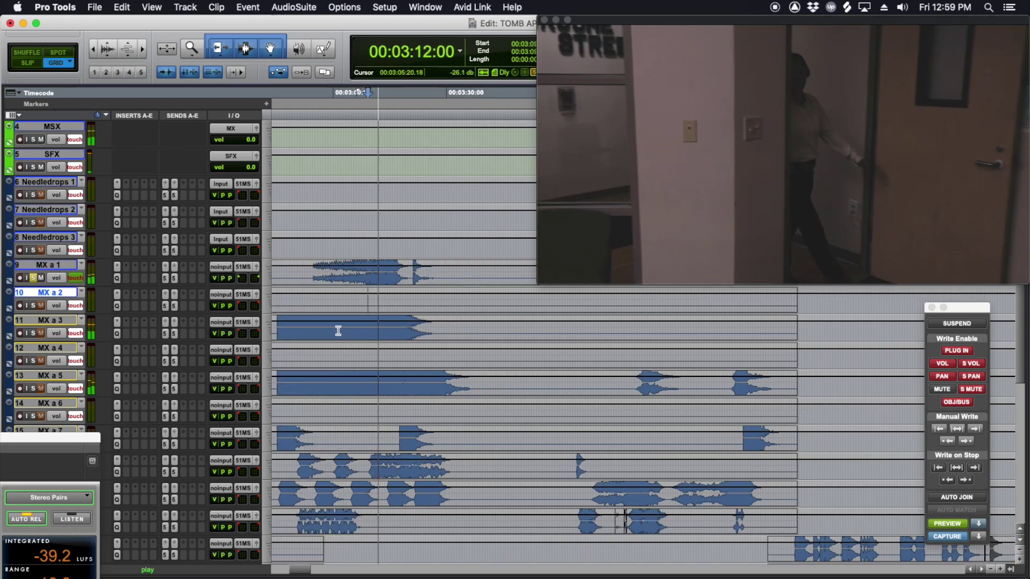
left_click(332, 333)
key("super+alt+[")
key("super+alt+[")
double_click(396, 333)
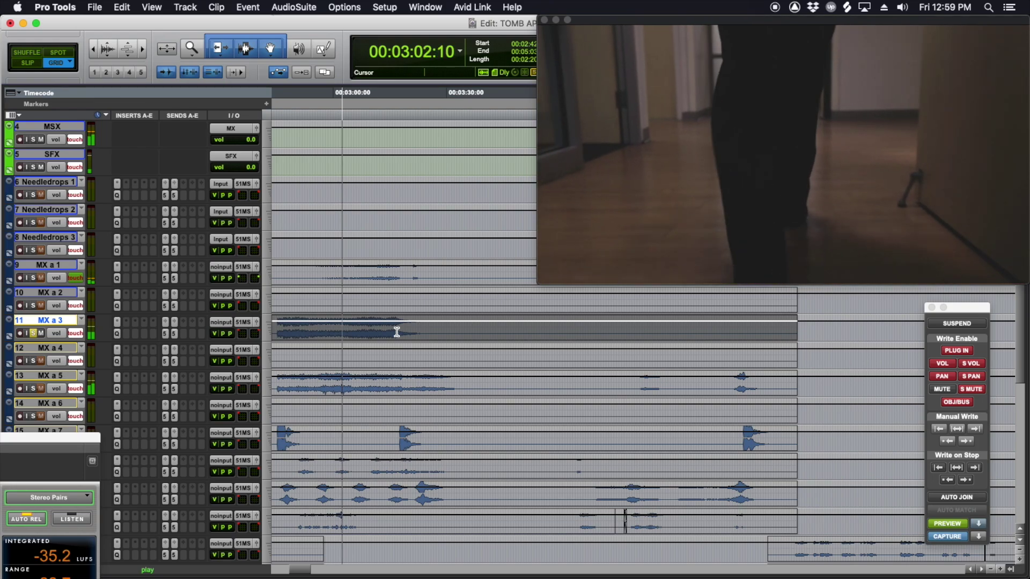
Step: Open the surround panner of MX a 3, narrow its front and rear positions to -71 and 71, and move the panner clear of the tracks
left_click(257, 323)
left_click_drag(643, 193, 510, 217)
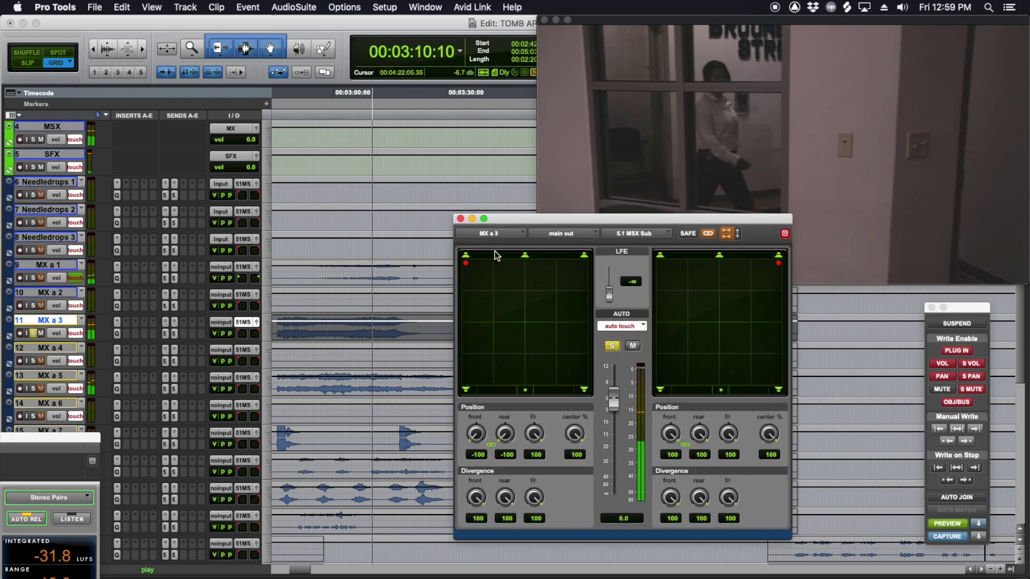
left_click_drag(480, 263, 482, 262)
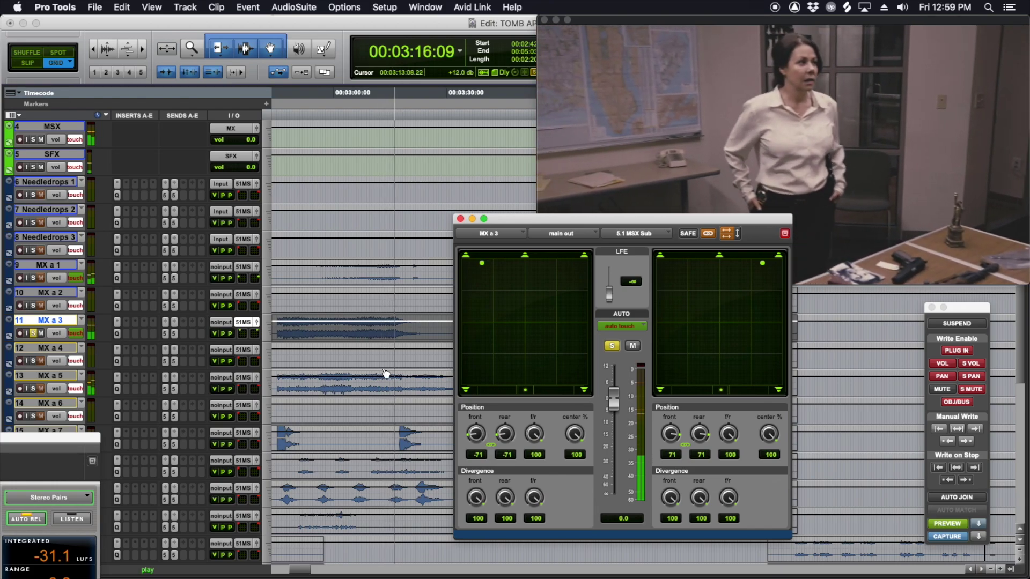
left_click_drag(534, 220, 474, 429)
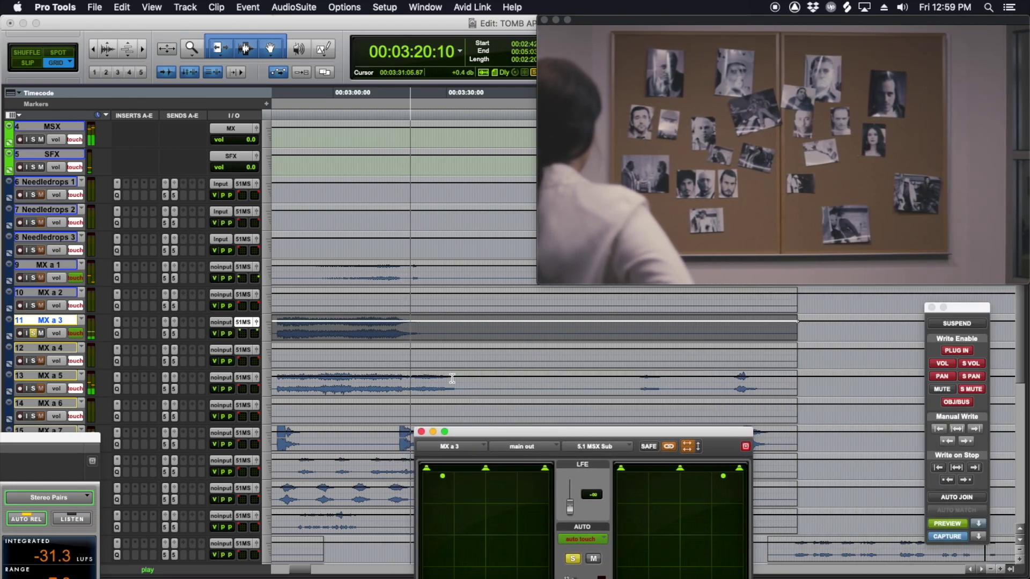
Step: Select the whole MX a 5 clip, play it soloed and pan it to -94 and 94 with front/rear at 63
left_click(414, 386)
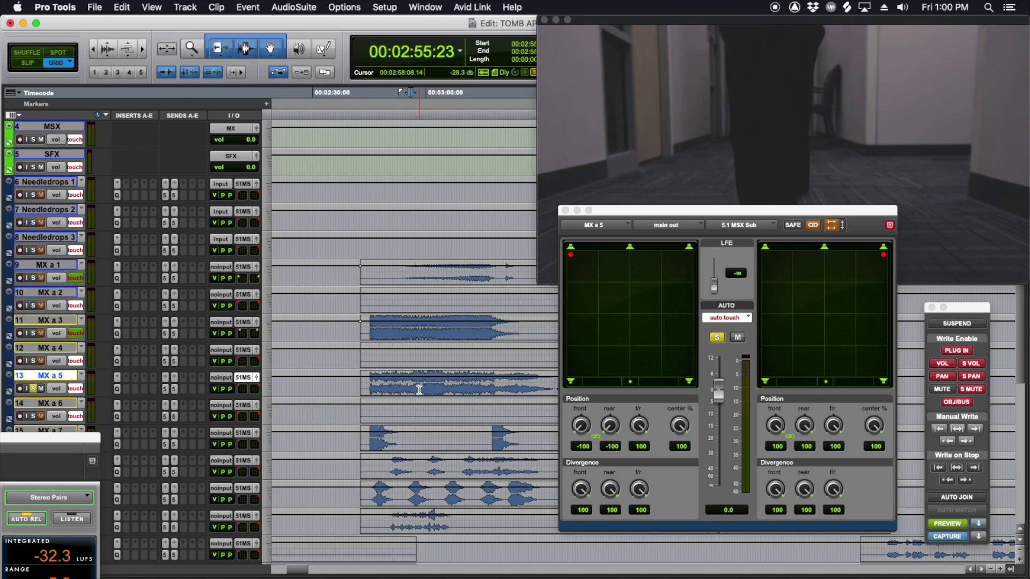
double_click(418, 387)
key("space")
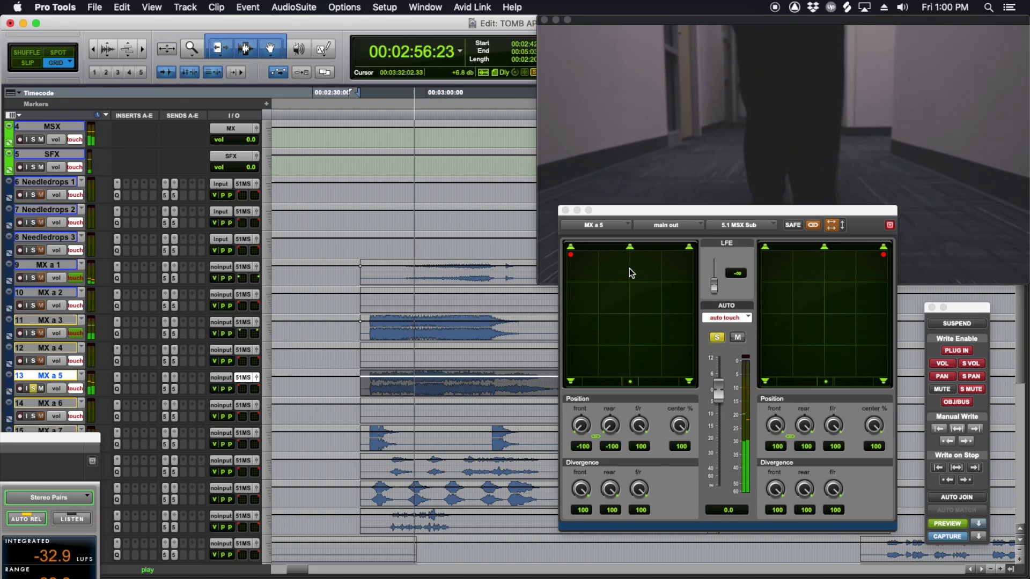
left_click_drag(571, 259, 572, 274)
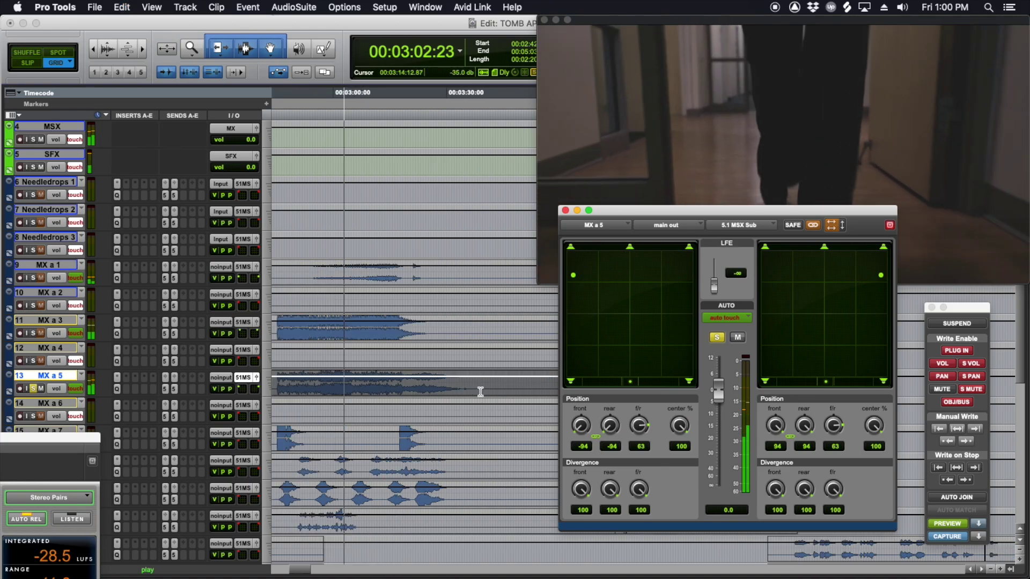
Step: Add a 12 dB/oct low cut at about 55 Hz in the Pro-Q 3 on MX a 5, close the plug-in and stop playback
key("super+bracketleft")
left_click(401, 388)
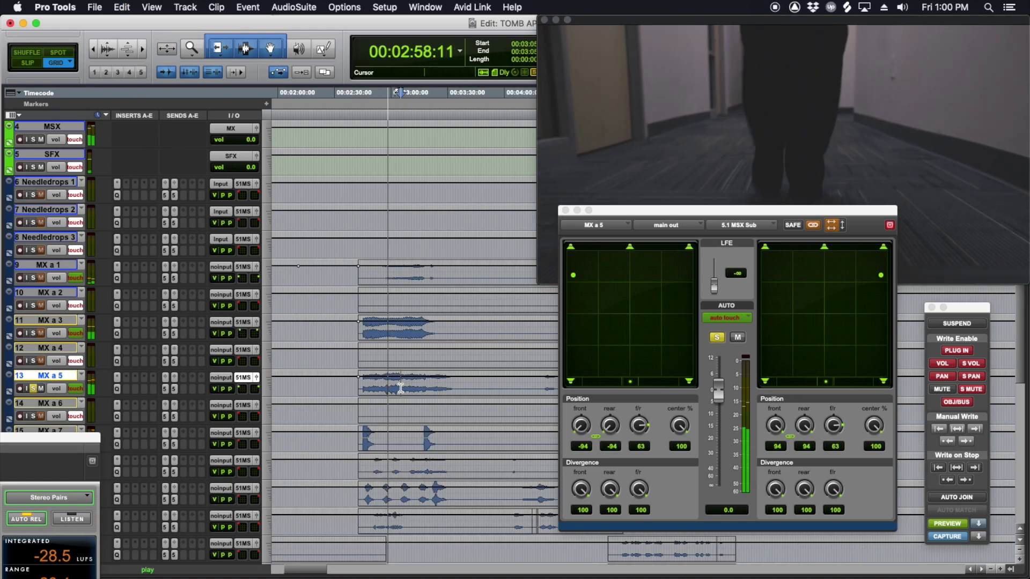
left_click(115, 389)
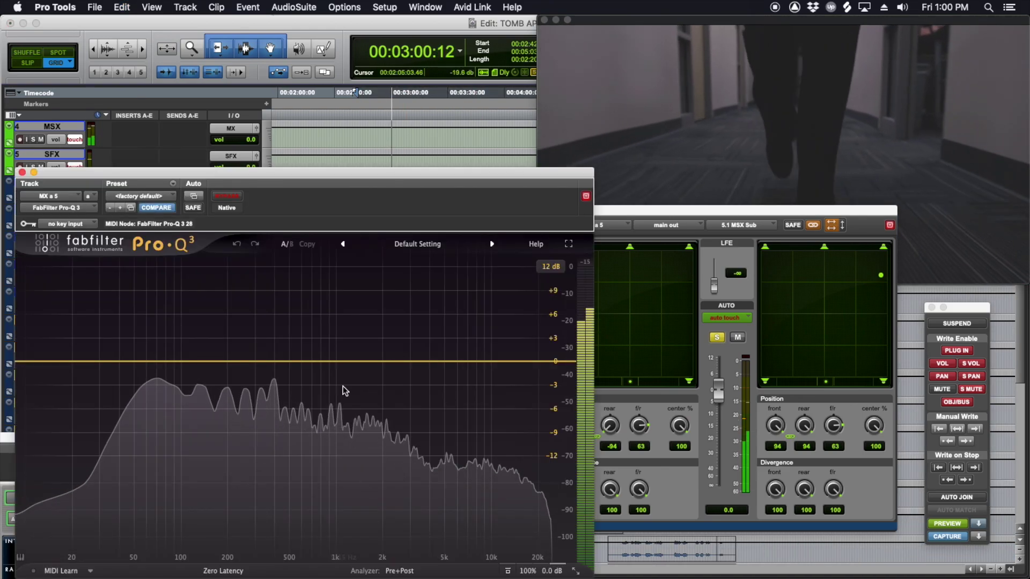
left_click(53, 362)
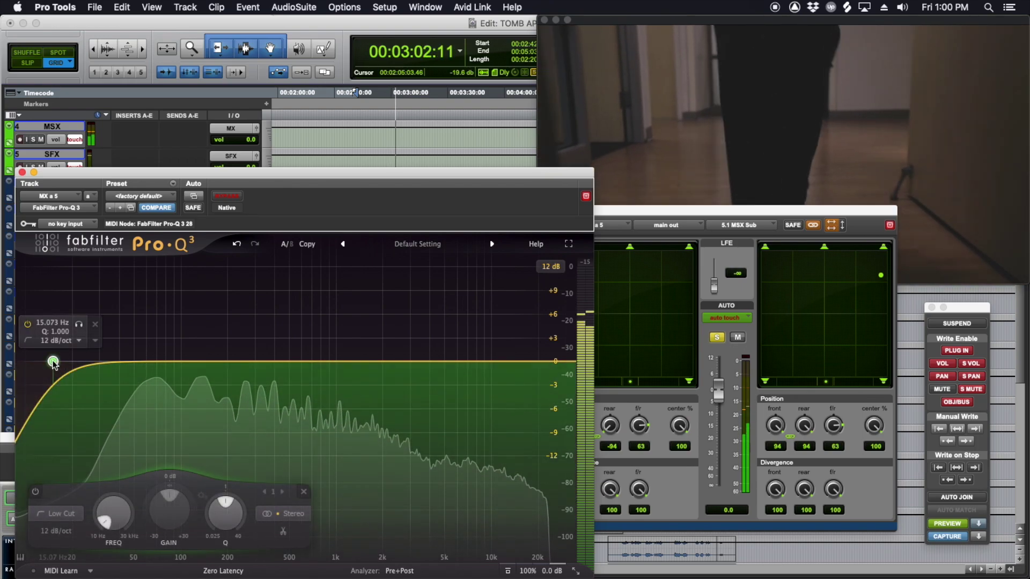
left_click_drag(53, 362, 141, 362)
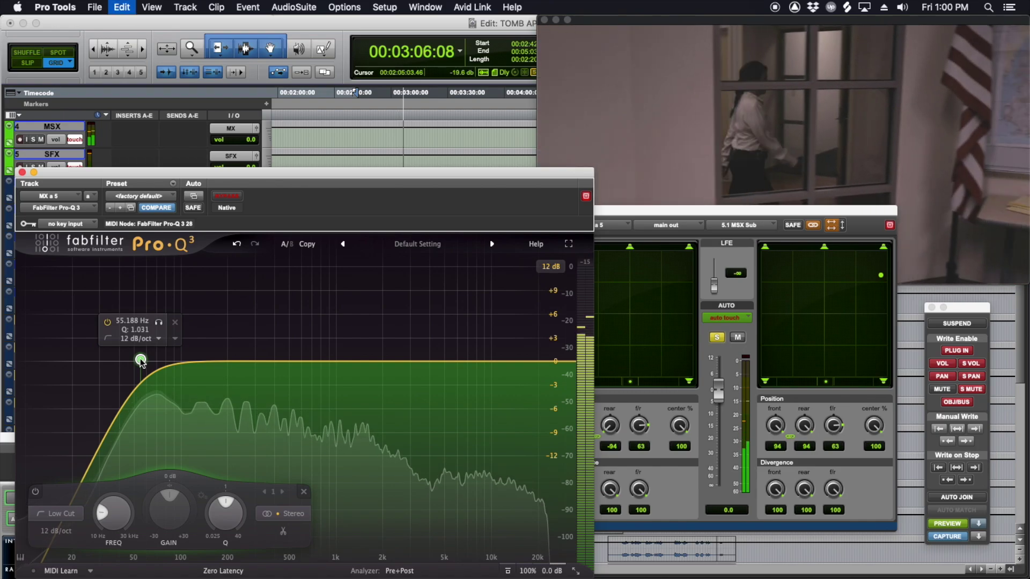
left_click(22, 172)
key("space")
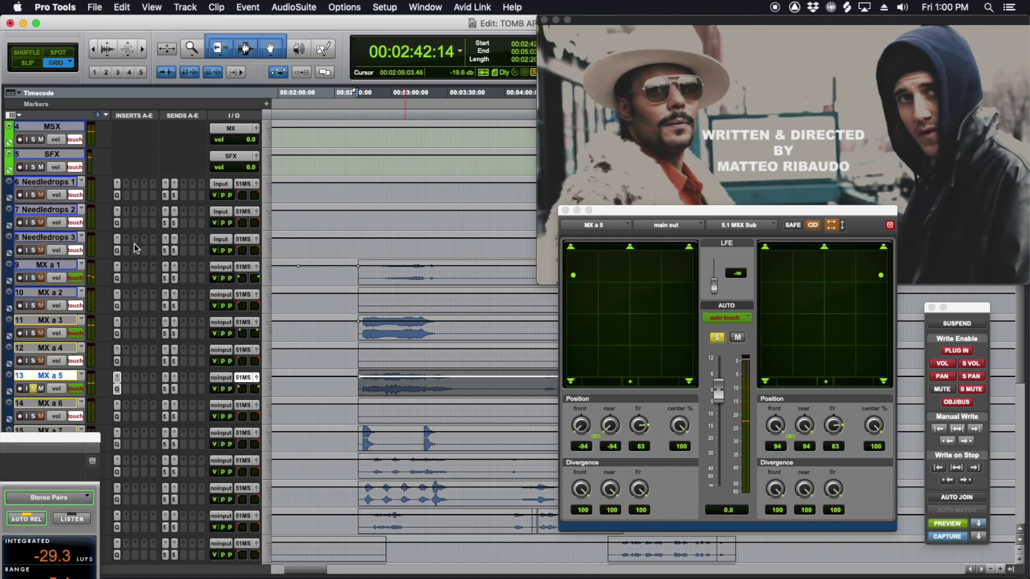
Step: Place the playhead at 00:03:01:18 on MX a 3 and solo that track
scroll(386, 356, "left", 5)
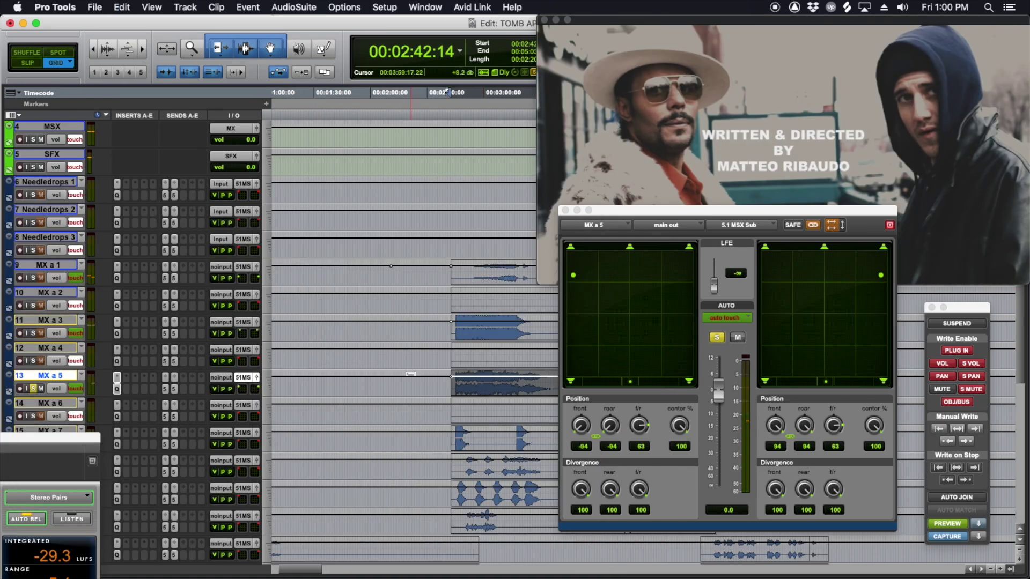
scroll(411, 374, "down", 3)
scroll(411, 373, "right", 4)
left_click(395, 251)
key("shift+s")
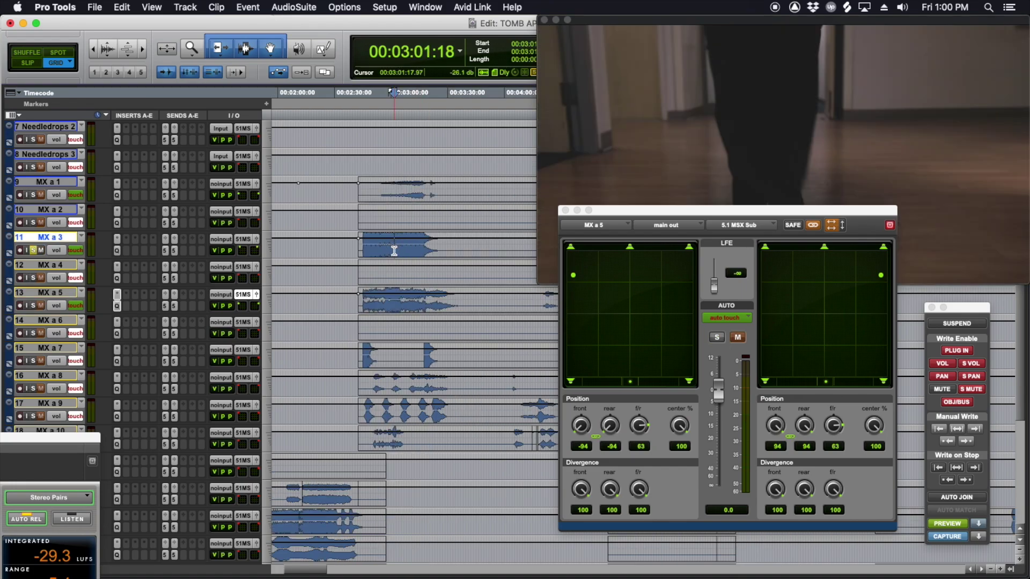
Step: Equalize the MX a 3 clip in Pro-Q 3 with a 12 dB/oct low cut at about 40 Hz and a +1.80 dB bell near 64 Hz
key("space")
double_click(404, 248)
left_click(117, 252)
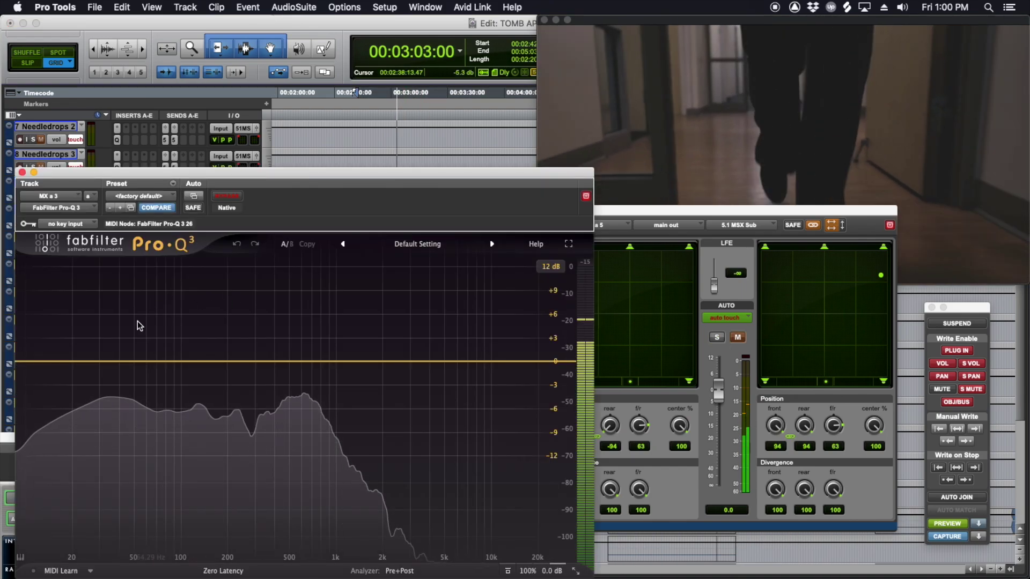
left_click_drag(47, 362, 117, 364)
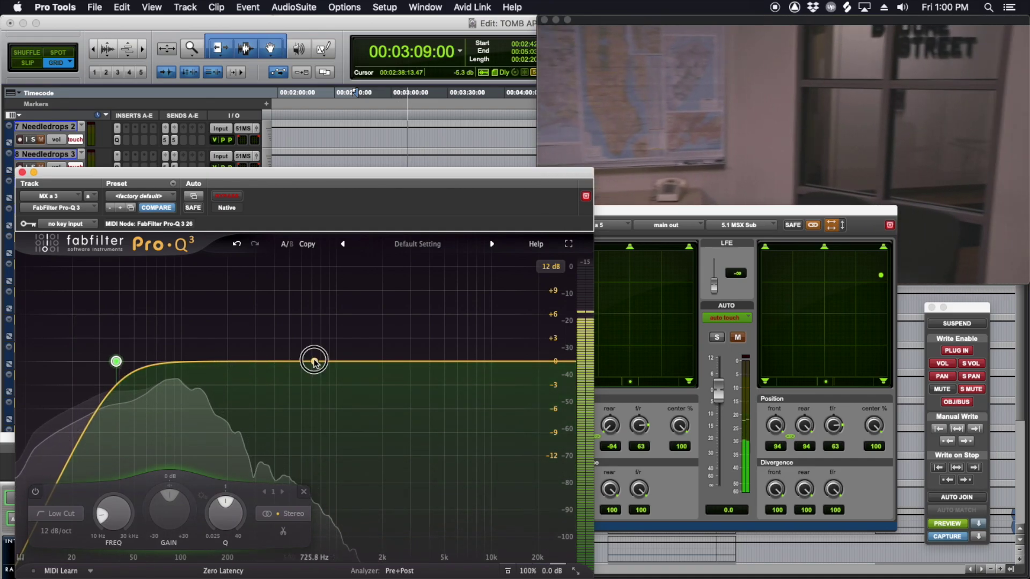
left_click_drag(315, 359, 151, 349)
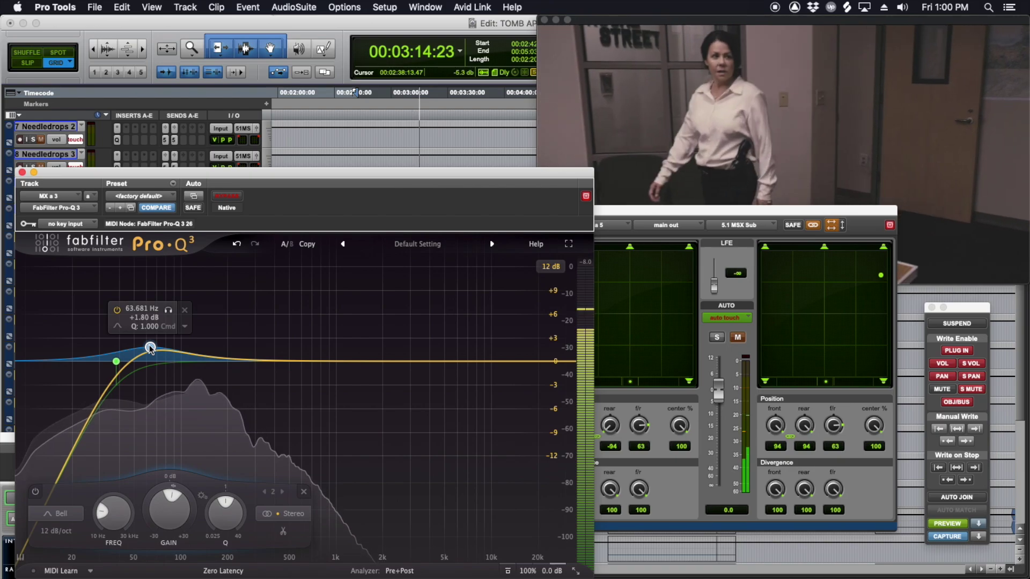
left_click(22, 172)
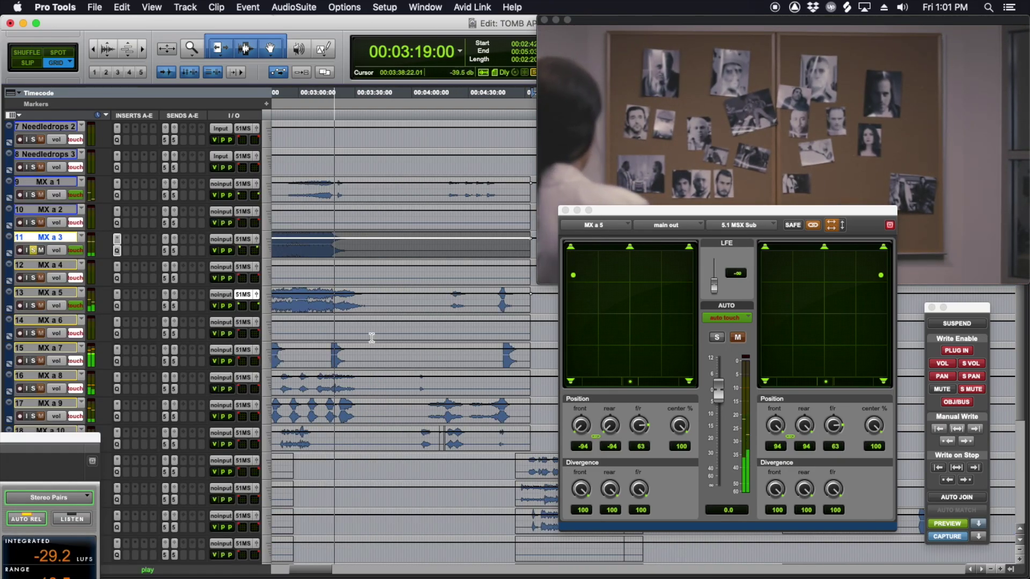
Step: Select the whole MX a 7 clip, pan it to -87 and 87 with front/rear at 22, and play its hit at 00:03:19:02 soloed
left_click(329, 356)
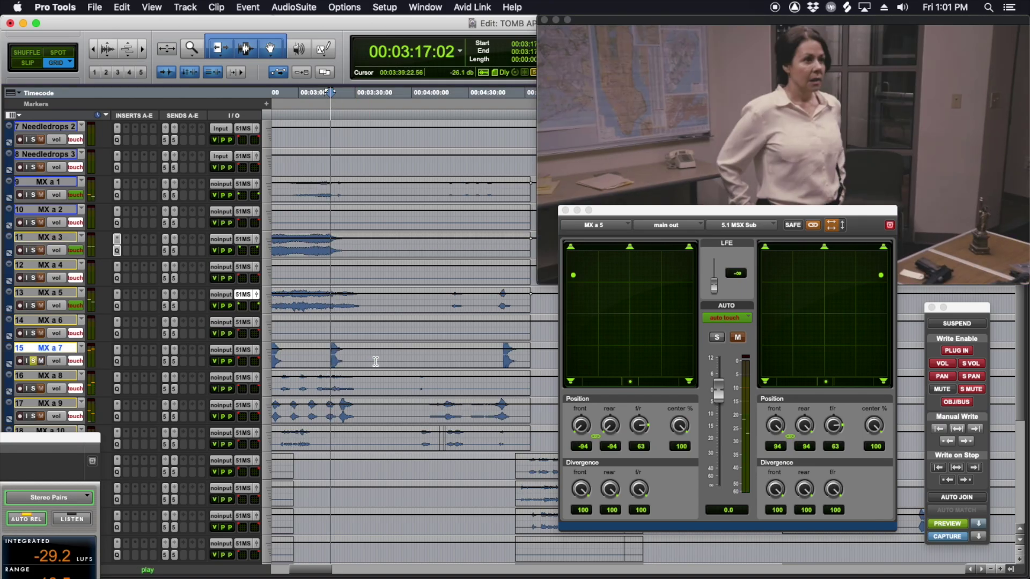
scroll(370, 344, "left", 3)
scroll(368, 335, "down", 1)
left_click(364, 329)
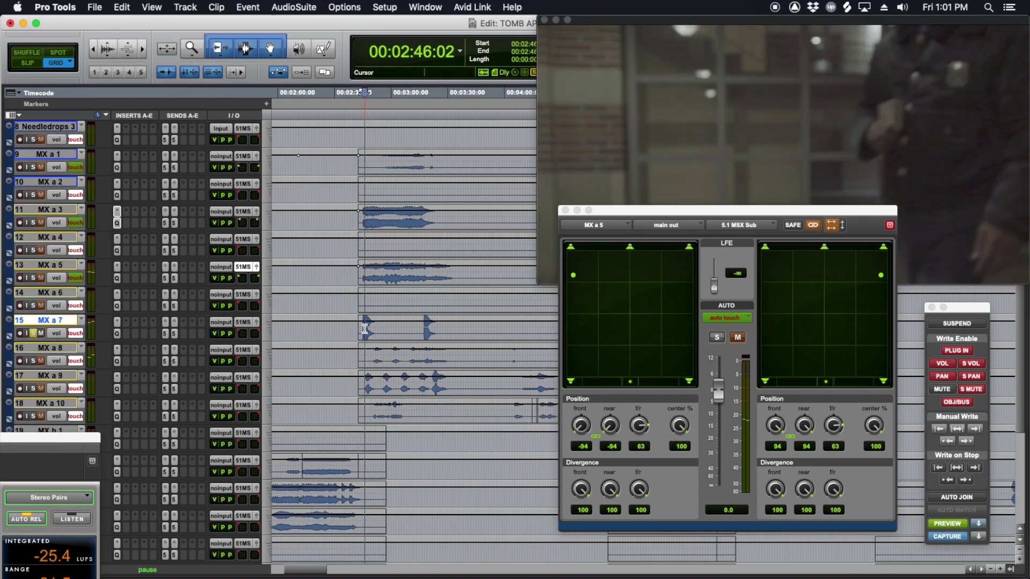
double_click(394, 329)
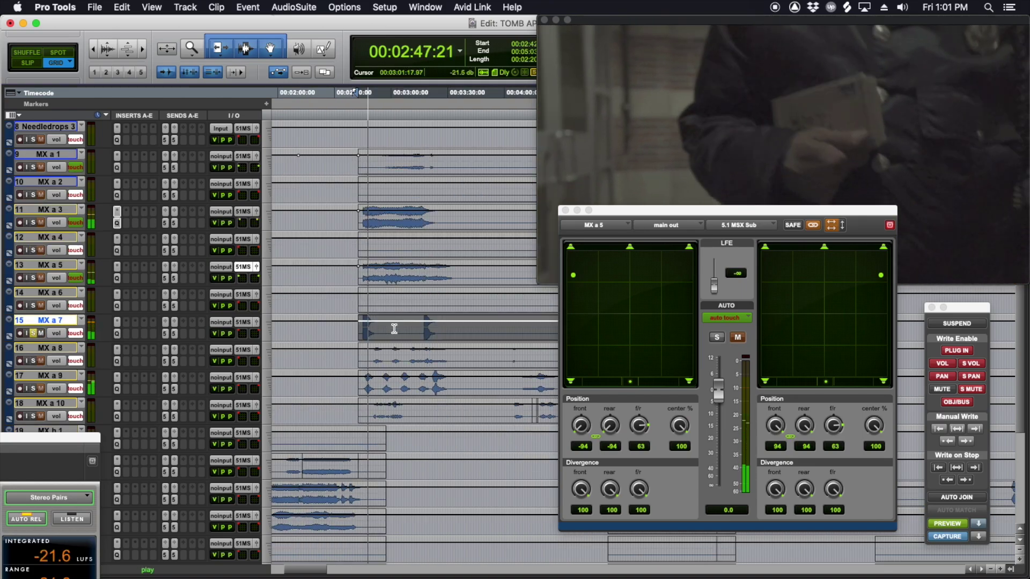
left_click(256, 324)
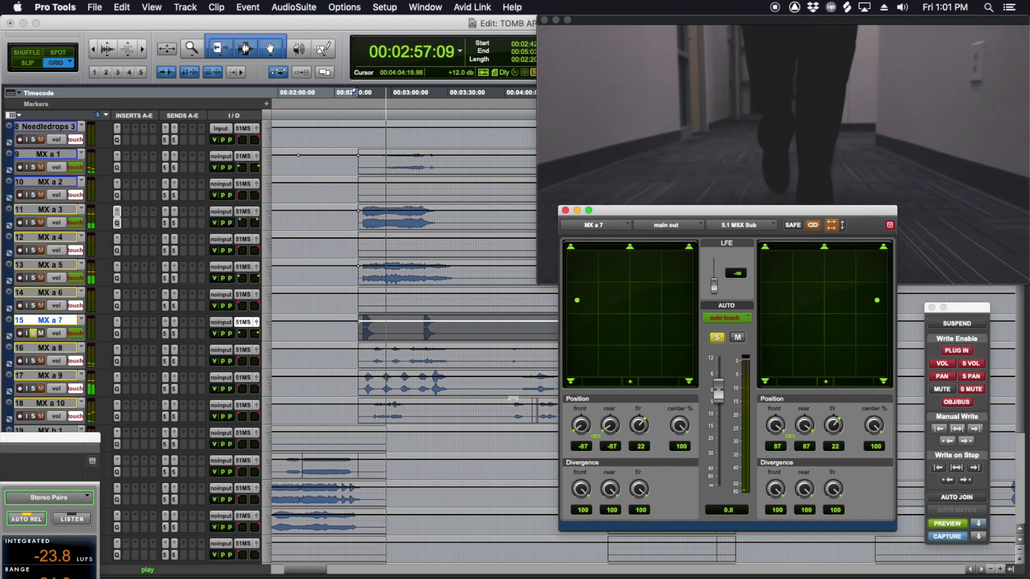
key("space")
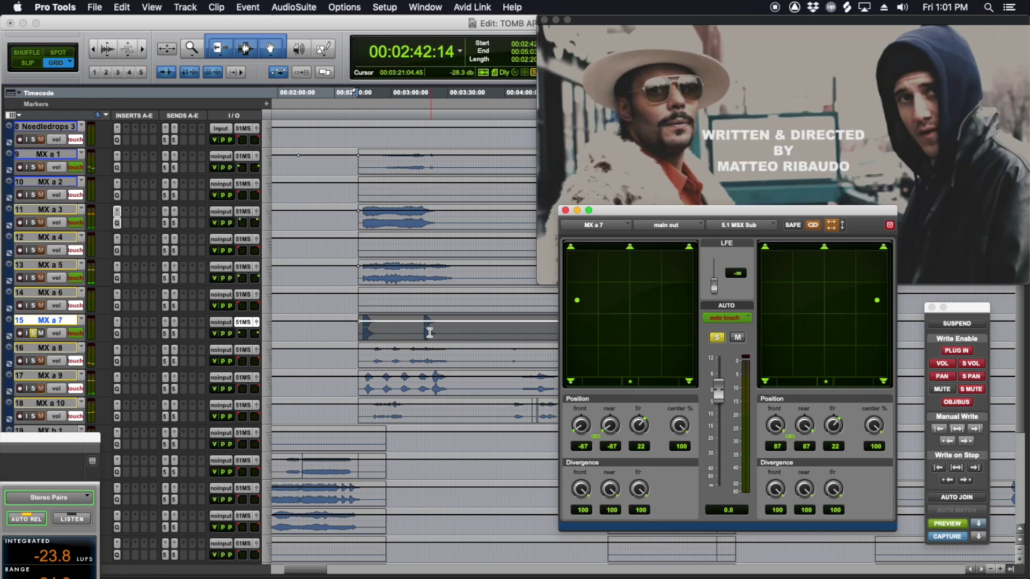
left_click(427, 332)
key("space")
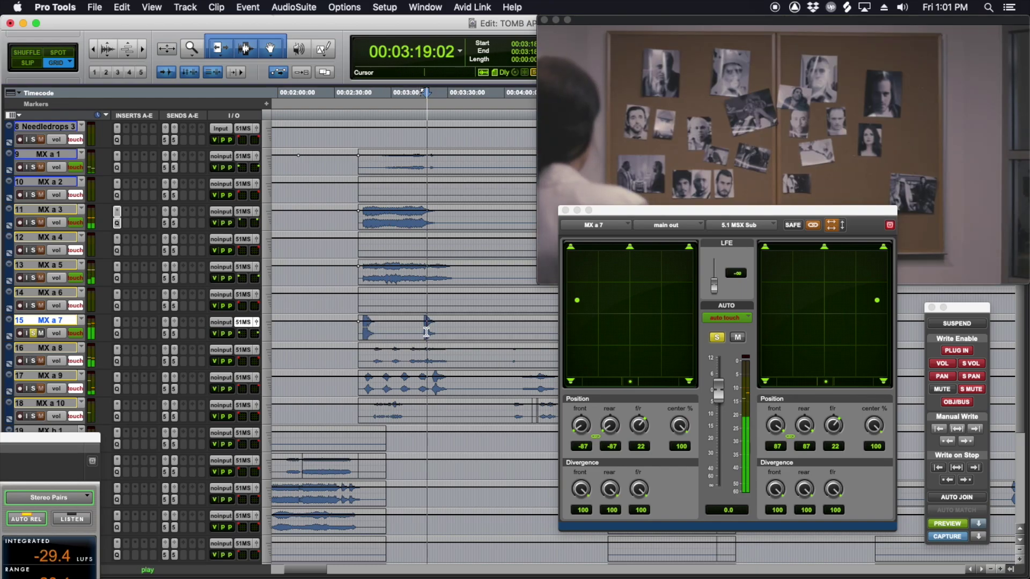
Step: Play the MX a 8 clip soloed from its start and from its isolated sound at 00:04:03:19, and stop playback
double_click(378, 357)
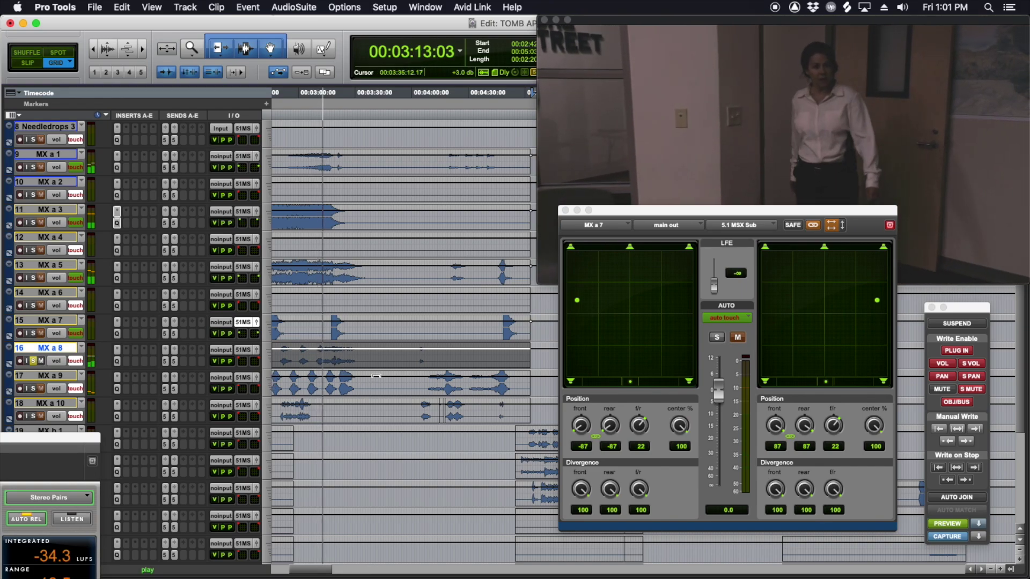
left_click(419, 357)
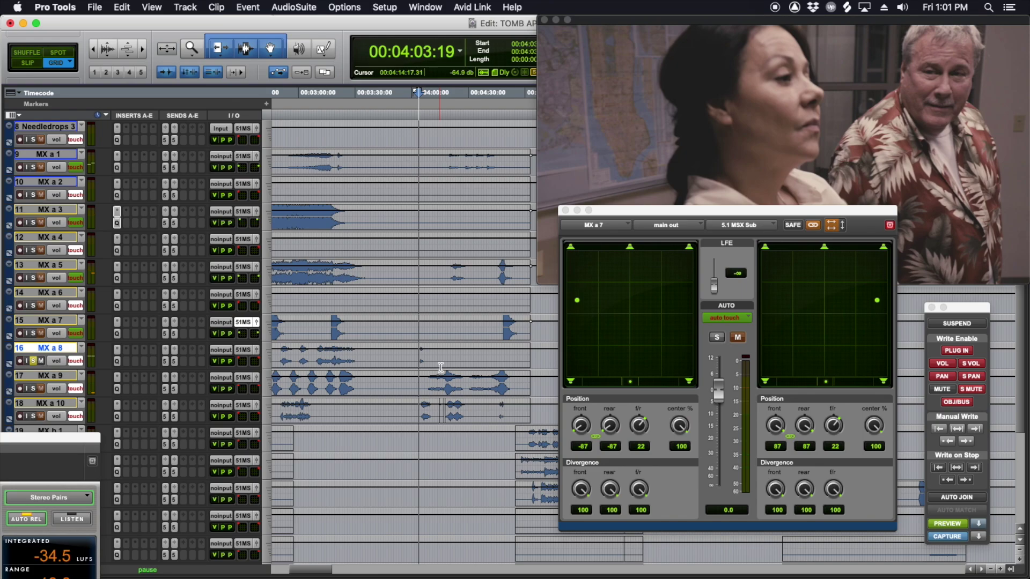
key("space")
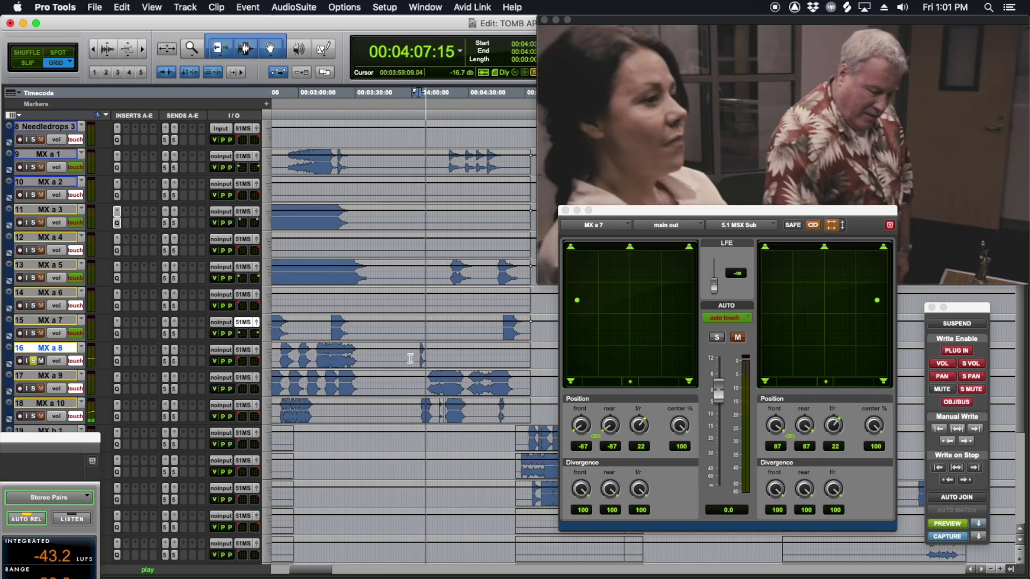
key("space")
Step: Select about 23 seconds of MX a 8 from 00:03:55:15, show its MSX 5.0 Verb 1 send level, and raise the level there
left_click_drag(403, 356, 448, 358)
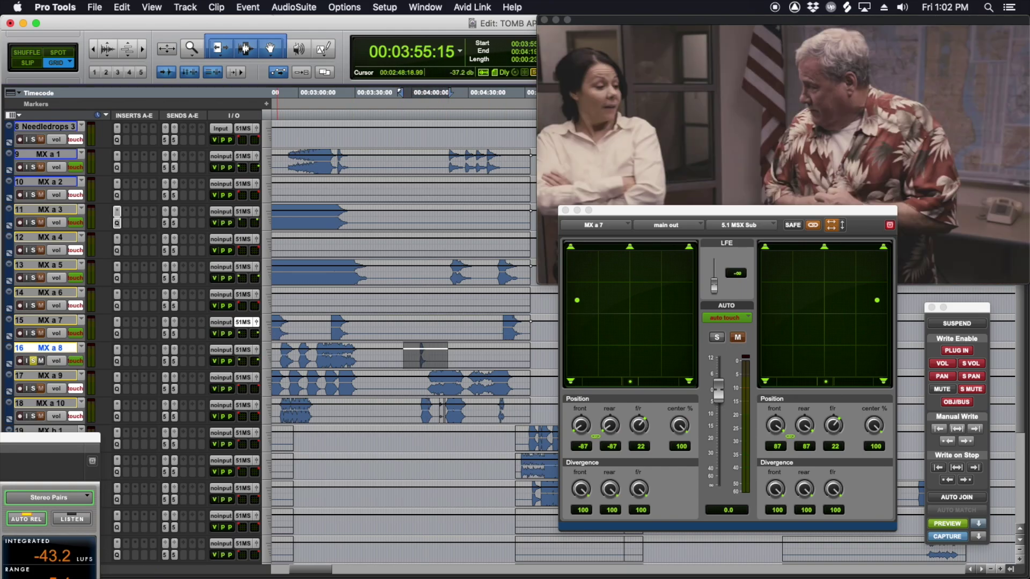
left_click(55, 367)
mouse_move(107, 429)
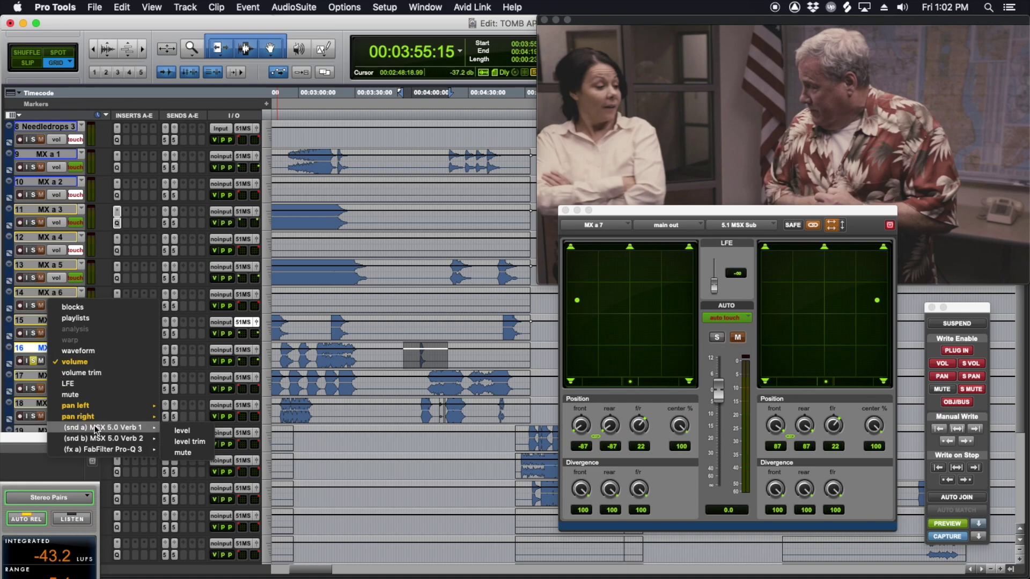
left_click(184, 423)
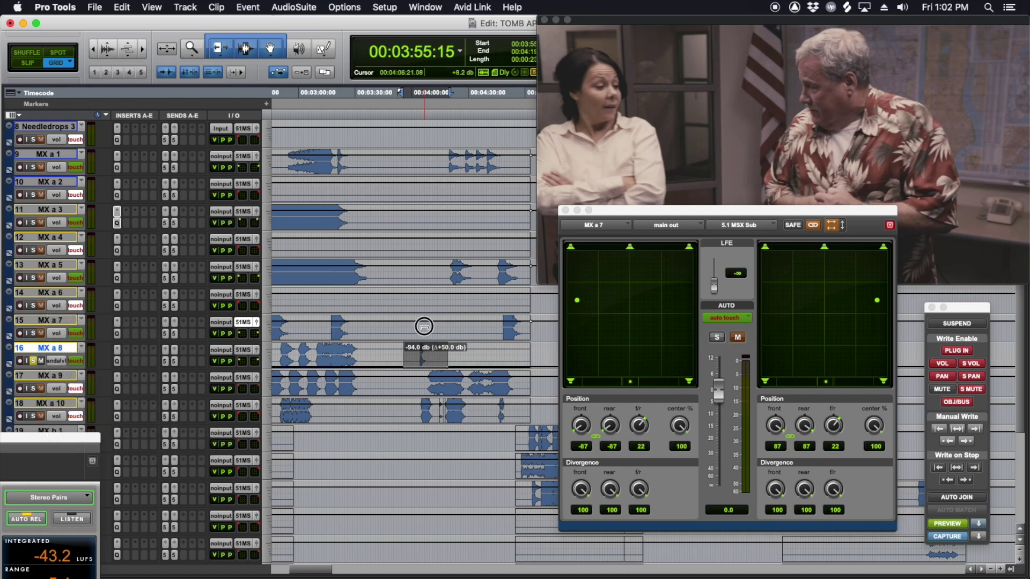
left_click_drag(420, 299, 421, 298)
Step: Select about 50 seconds on MSX Verb 1 from 00:03:56:16 and set the track's automation mode to touch
scroll(429, 300, "up", 5)
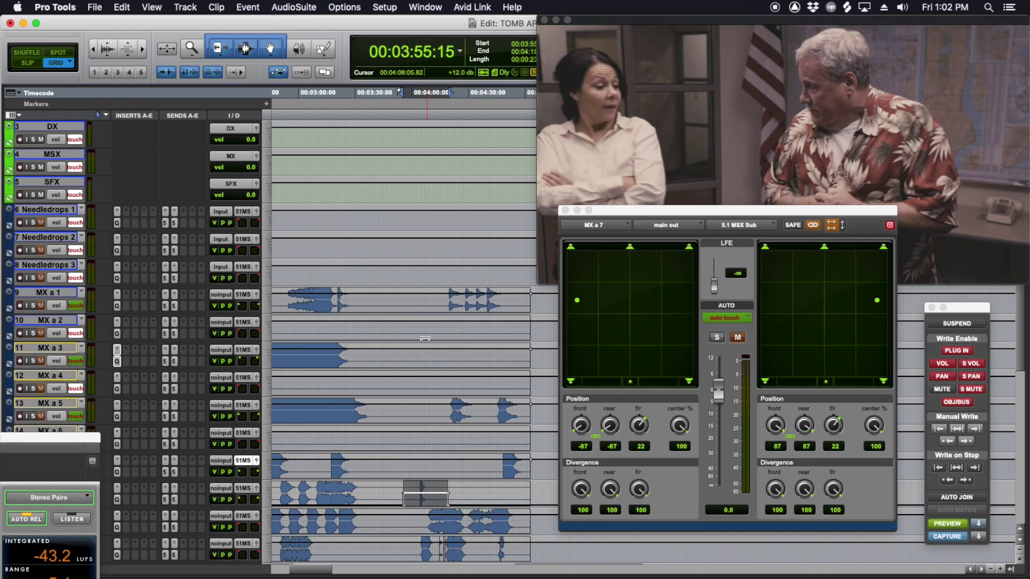
scroll(424, 338, "up", 2)
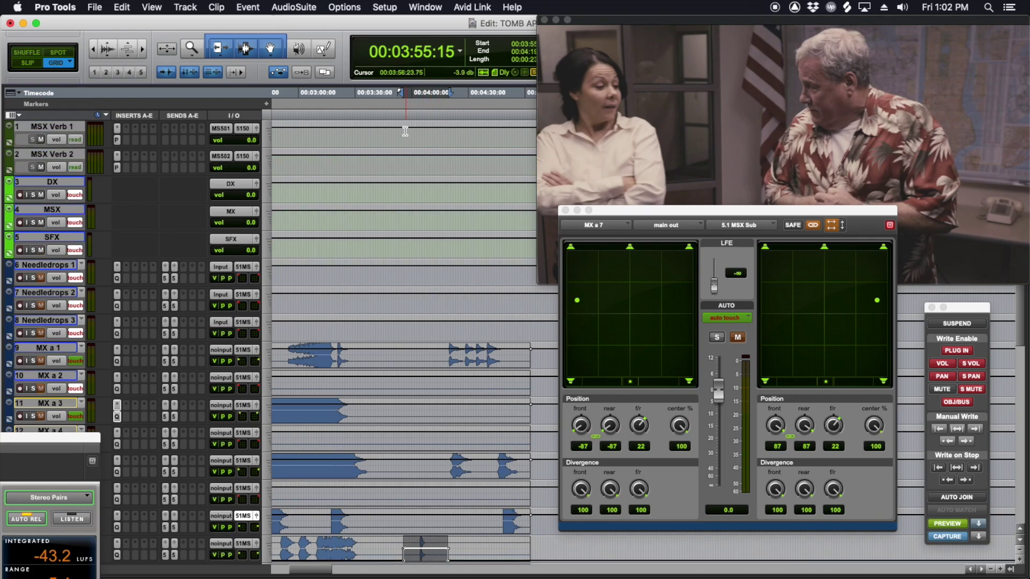
left_click_drag(405, 131, 498, 134)
left_click(77, 139)
left_click(84, 155)
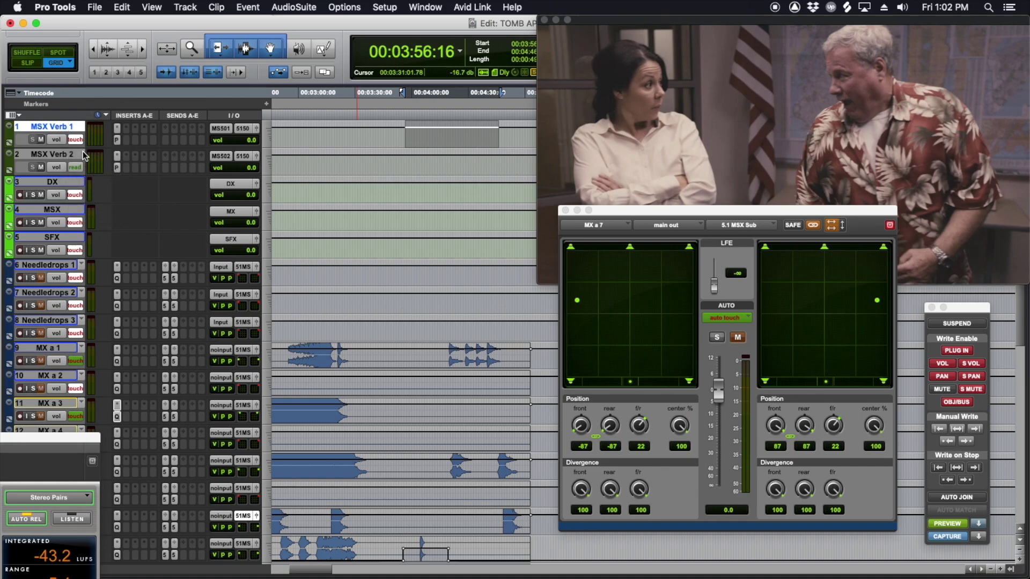
Step: Load the TOM MONEY VERB preset in the PhoenixVerb Surround on MSX Verb 1 and close the plug-in
left_click(117, 139)
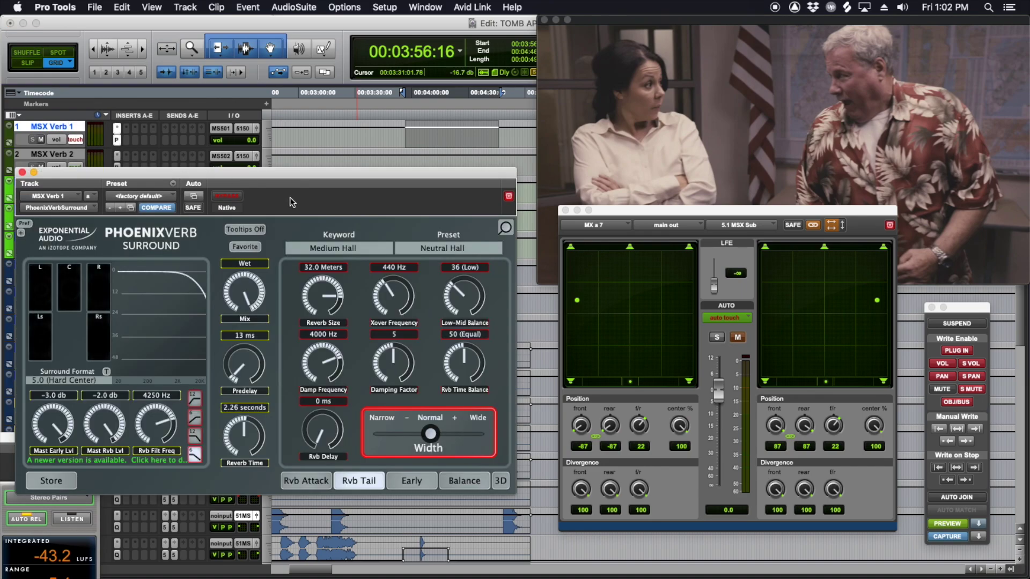
left_click(134, 196)
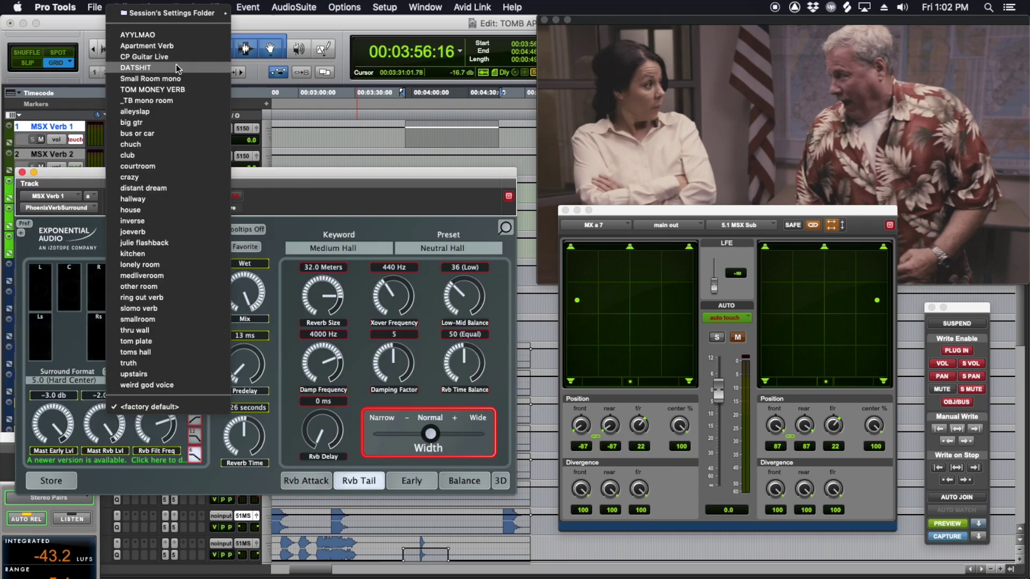
left_click(172, 89)
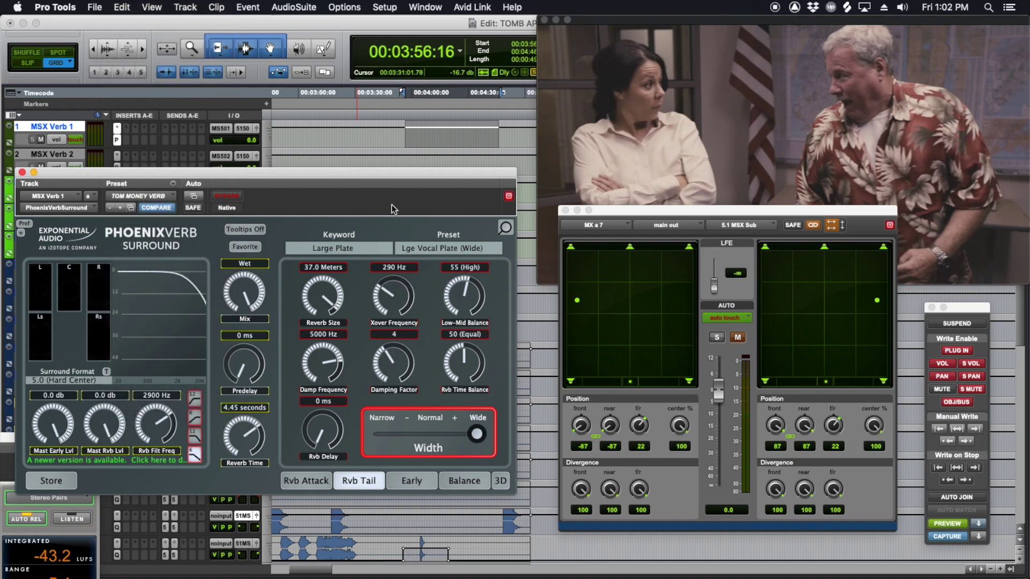
key("super+w")
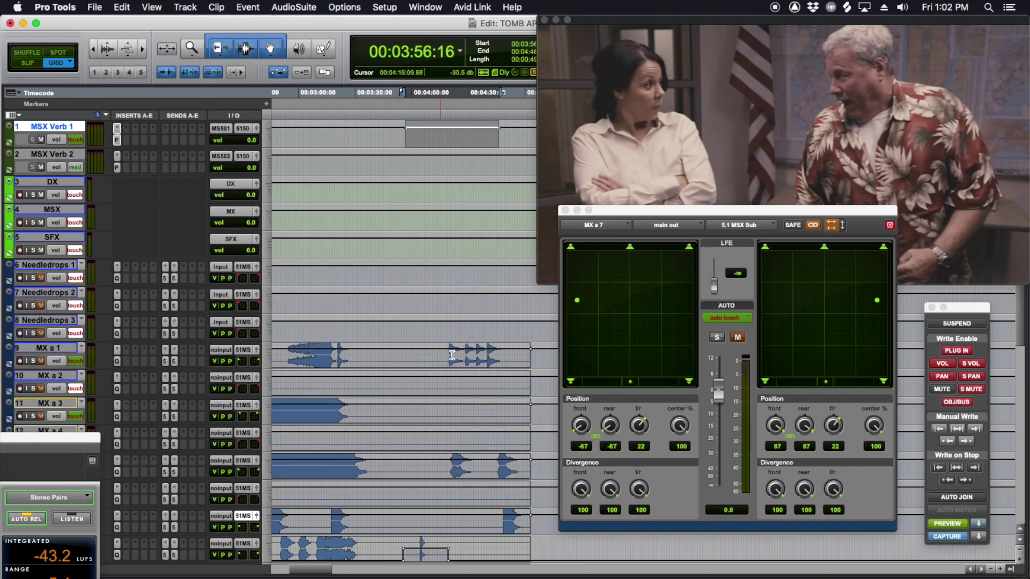
Step: Solo MX a 9 and play it from 00:03:07:05 and from 00:03:04:11 with the timeline magnified
scroll(452, 355, "down", 7)
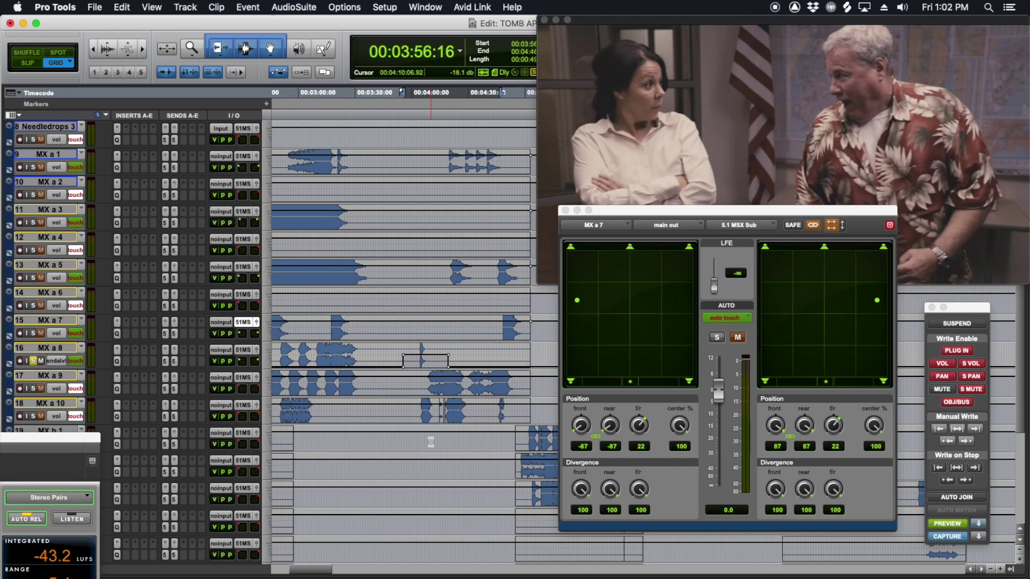
scroll(431, 442, "left", 5)
left_click(405, 387)
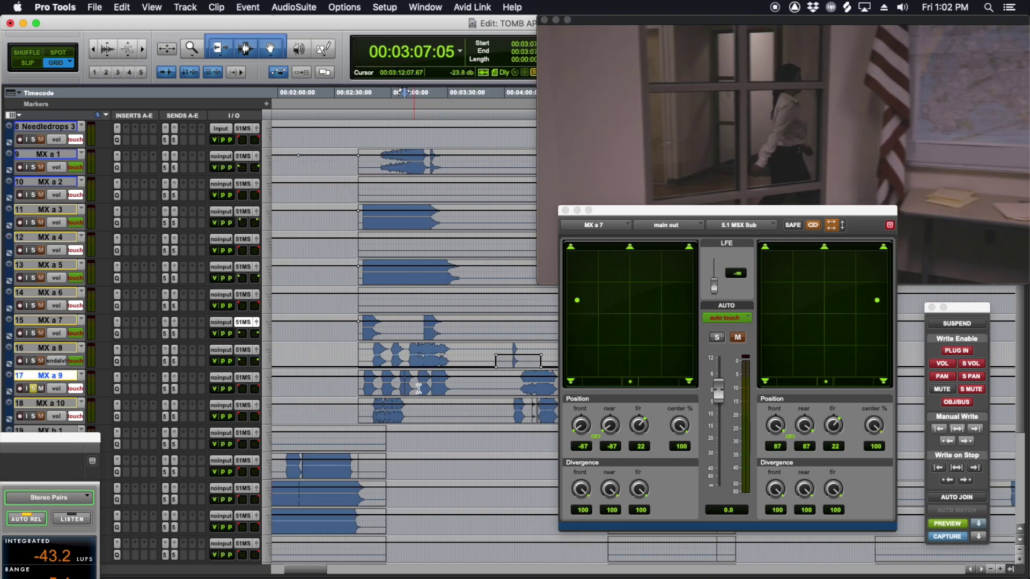
key("space")
scroll(418, 388, "down", 1)
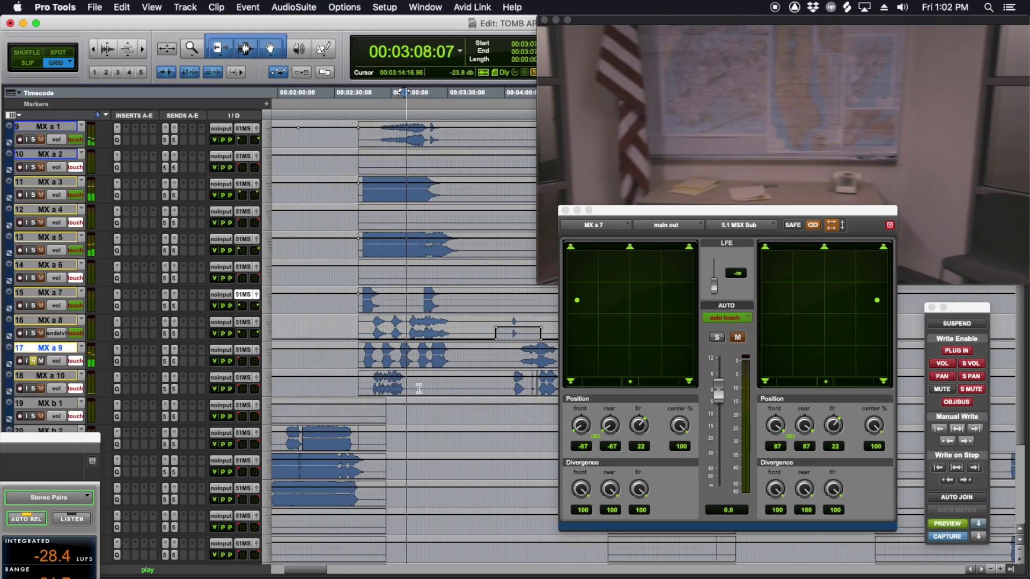
left_click(399, 356)
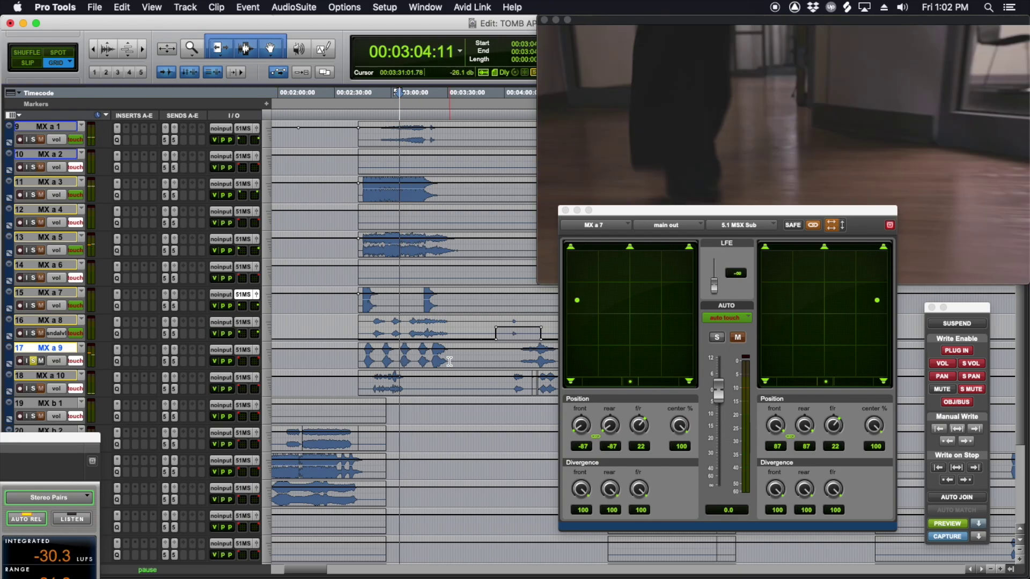
key("t")
key("t")
key("space")
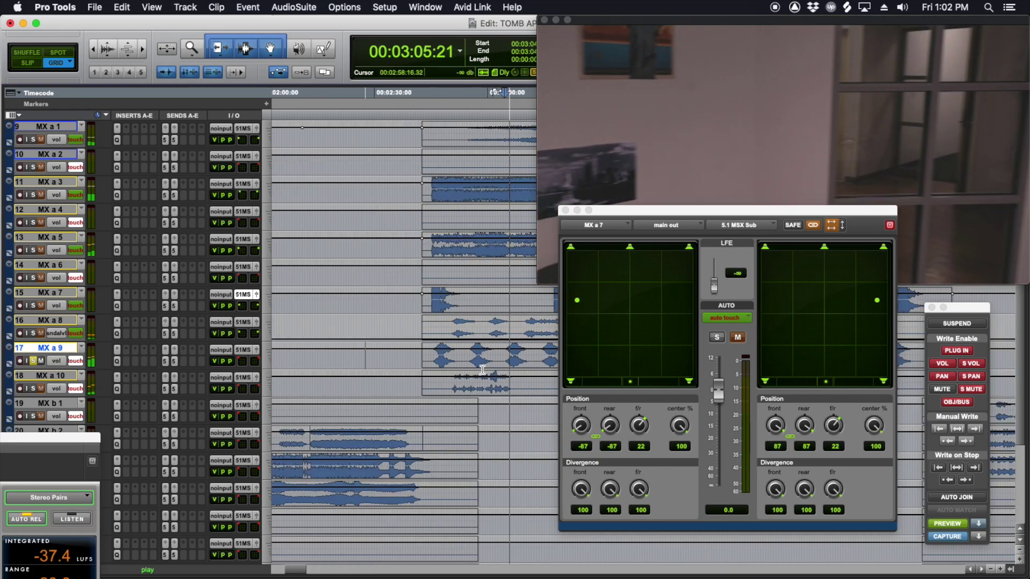
Step: Select the whole MX a 9 clip, pan it to -92 and 92 with front/rear at -16, and stop playback
double_click(382, 359)
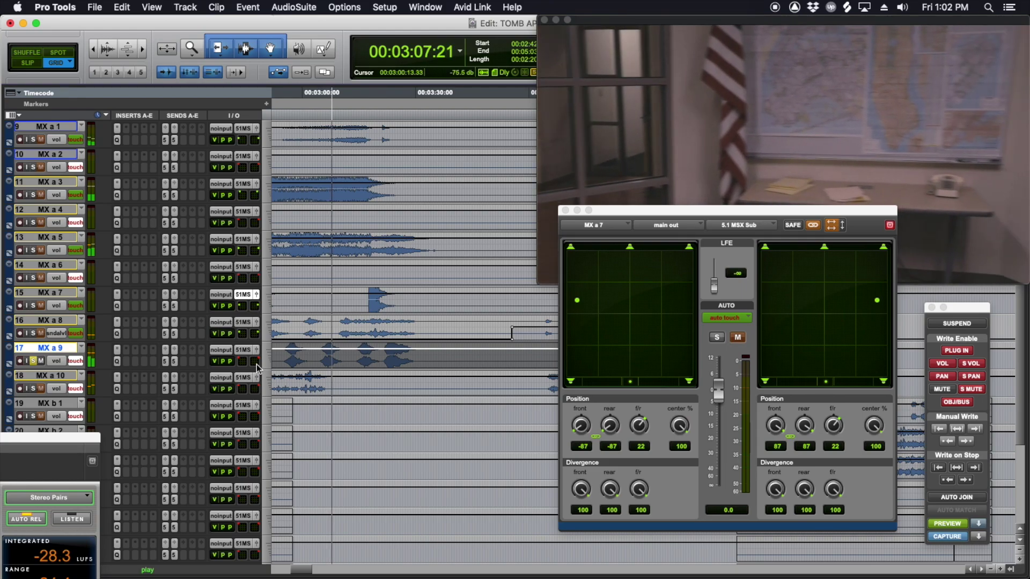
left_click(256, 350)
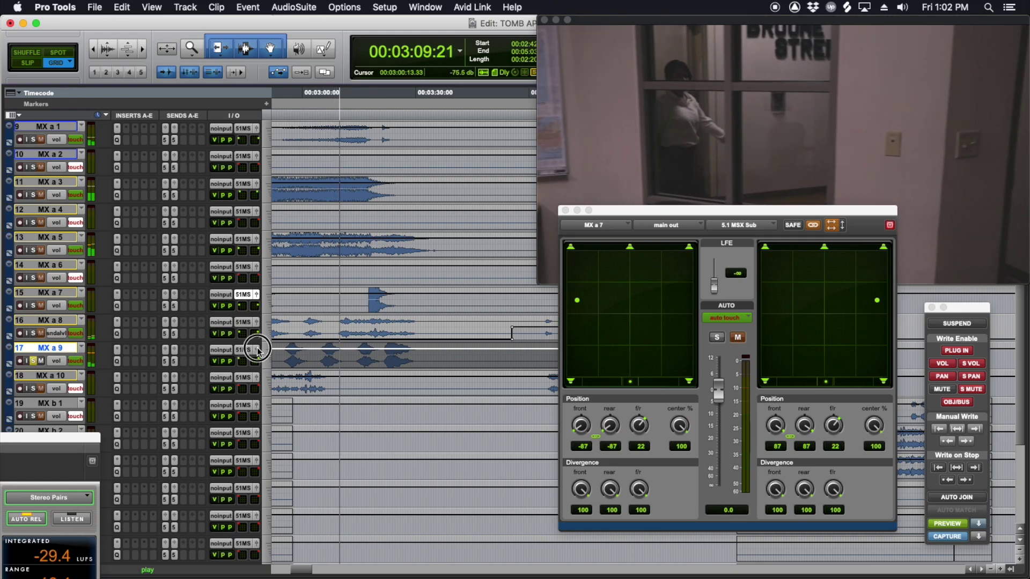
left_click_drag(573, 285, 575, 324)
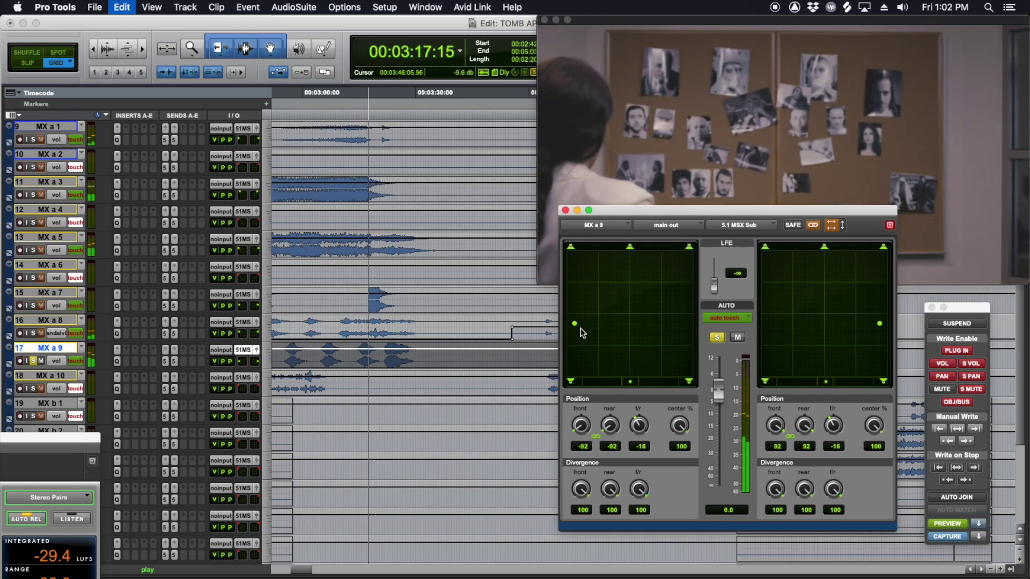
key("space")
Step: Solo MX a 10, play it from 00:02:53:14, then select its clip and open its surround panner
left_click(370, 381)
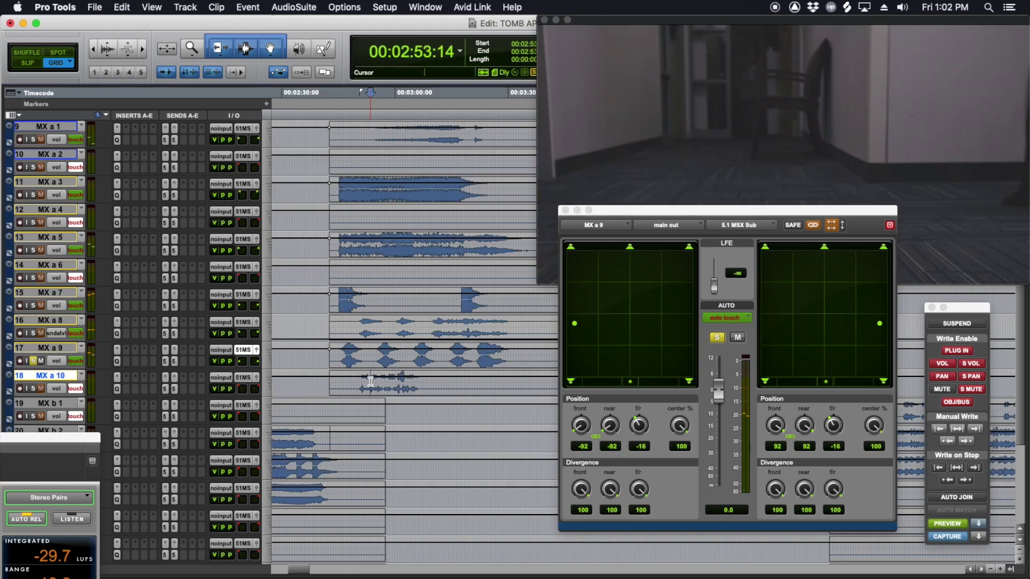
key("space")
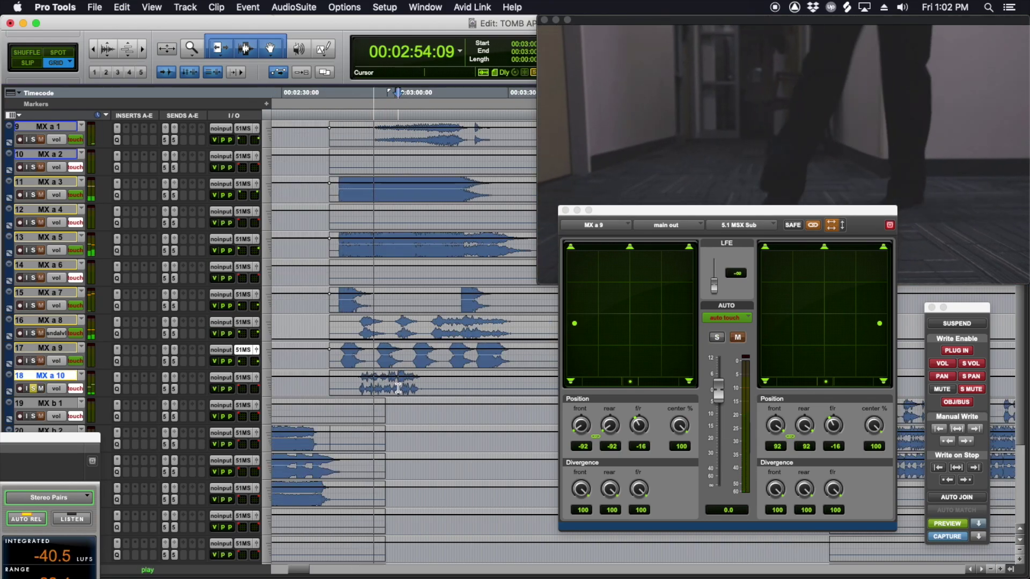
double_click(397, 387)
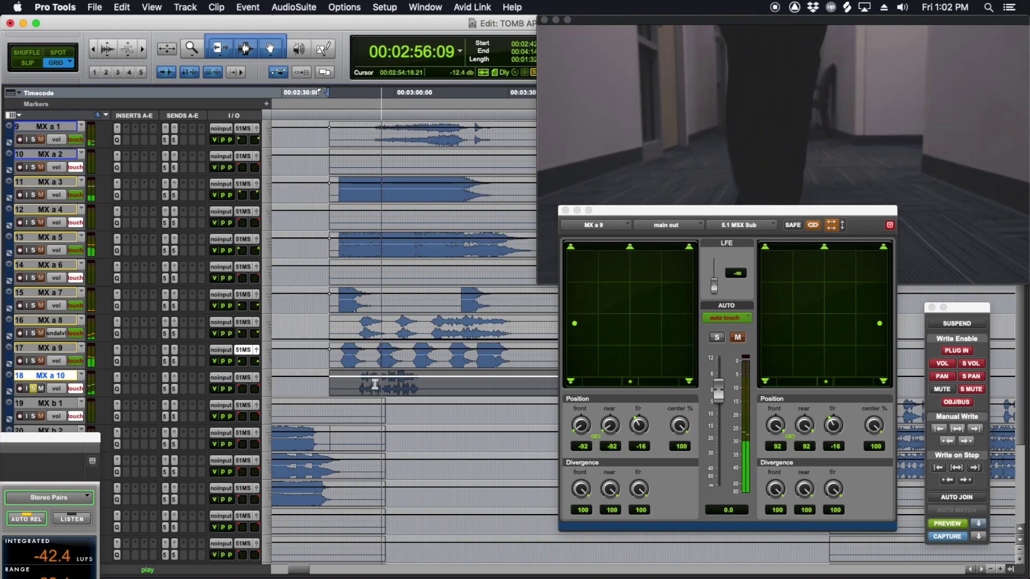
left_click(256, 377)
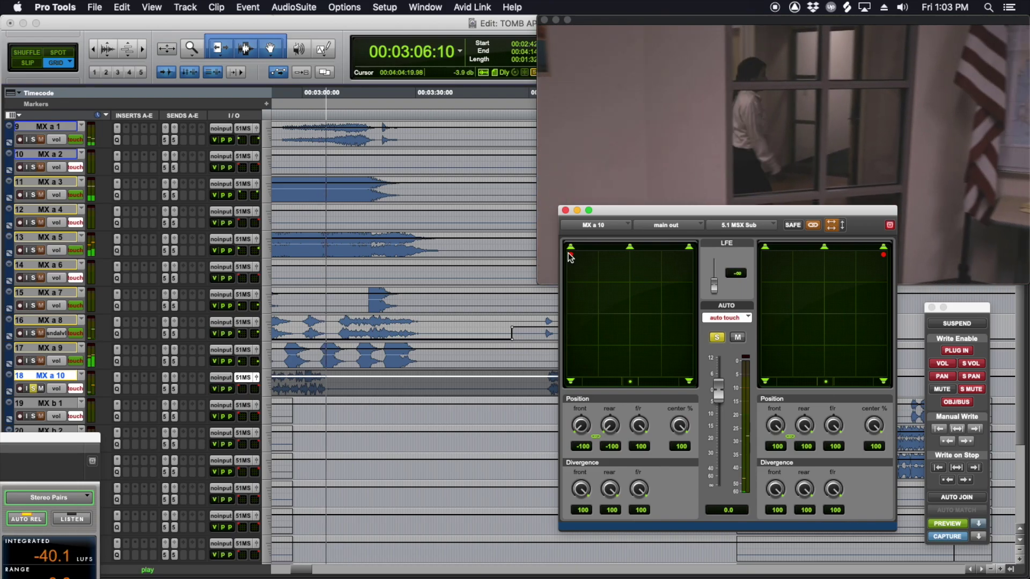
Step: Leave automation preview, close the MX a 10 panner, and write its automation over a selection extended to the clip's end
left_click(947, 523)
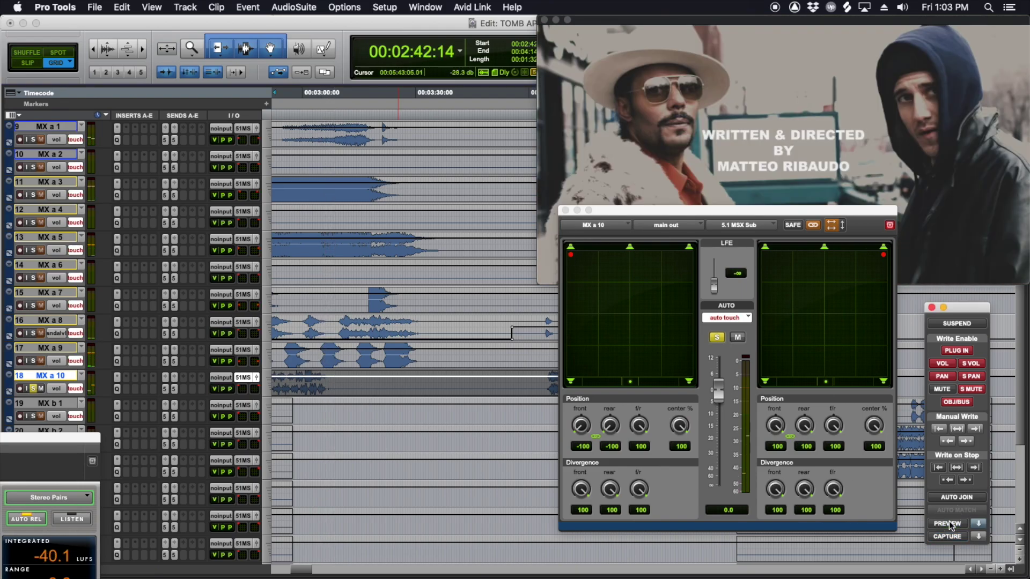
left_click(564, 211)
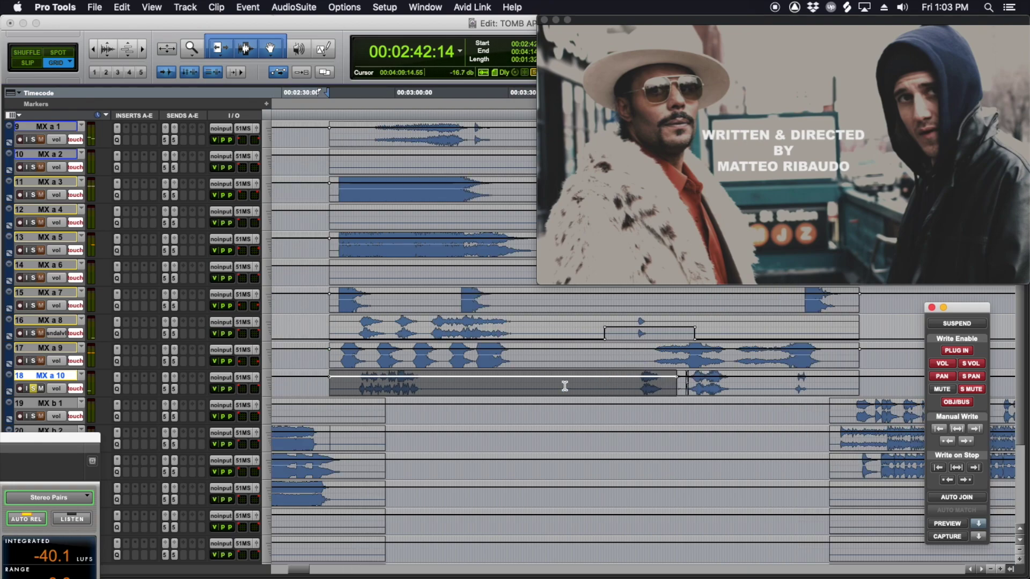
left_click_drag(599, 389, 777, 386)
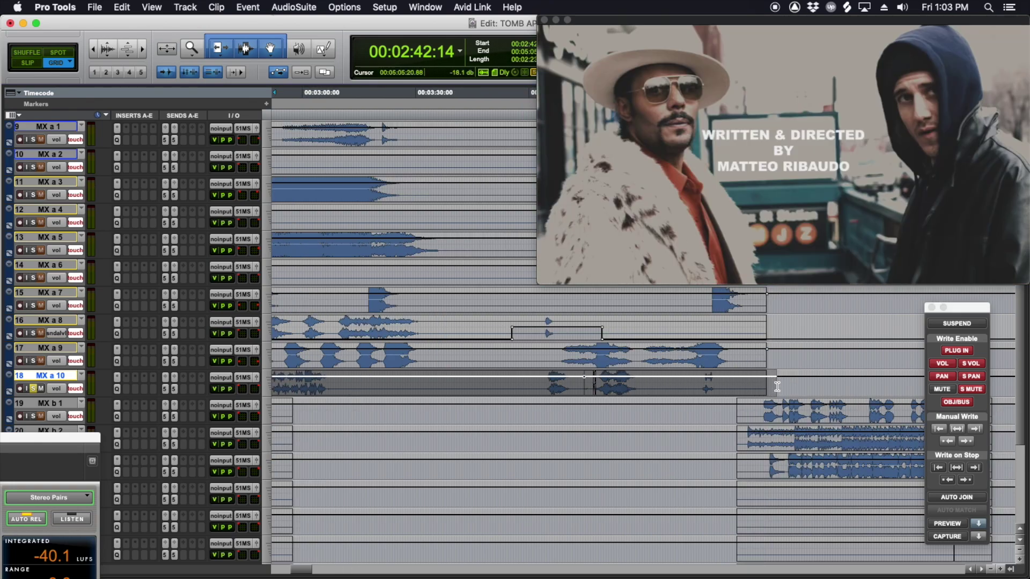
key("alt+super+slash")
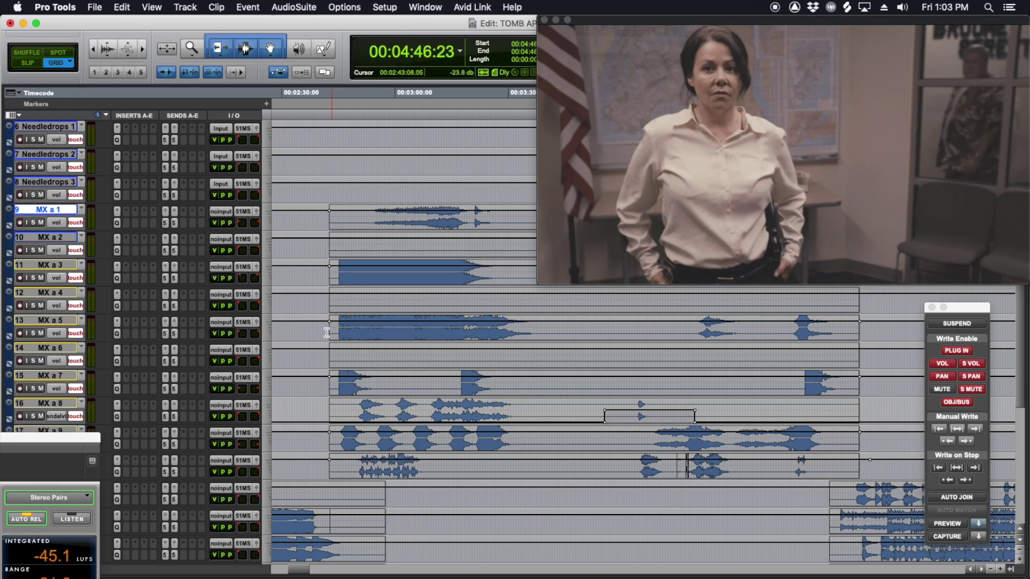
Step: Play the music stems from 00:02:41:03 and ride their volumes in touch mode
left_click(323, 220)
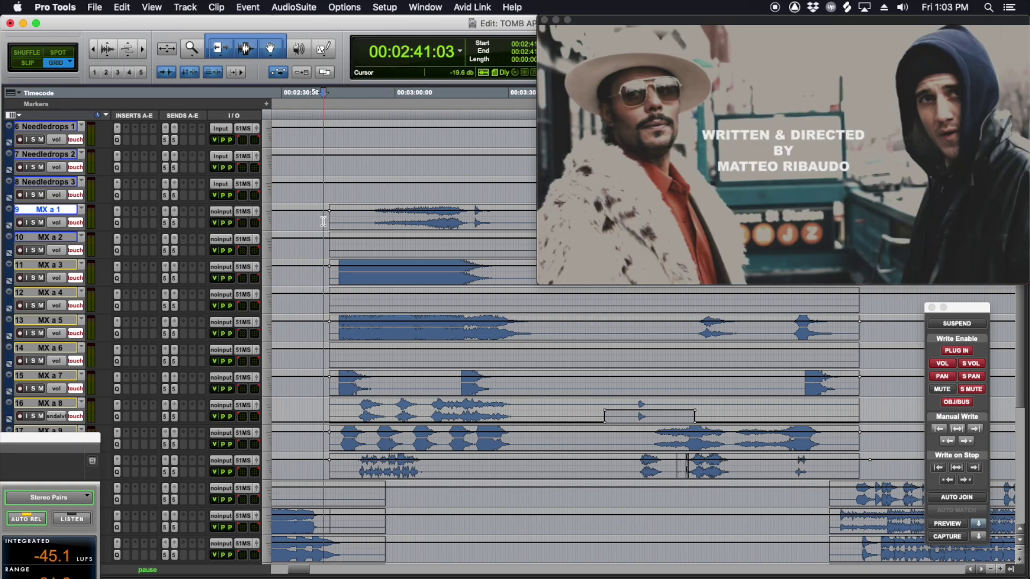
key("space")
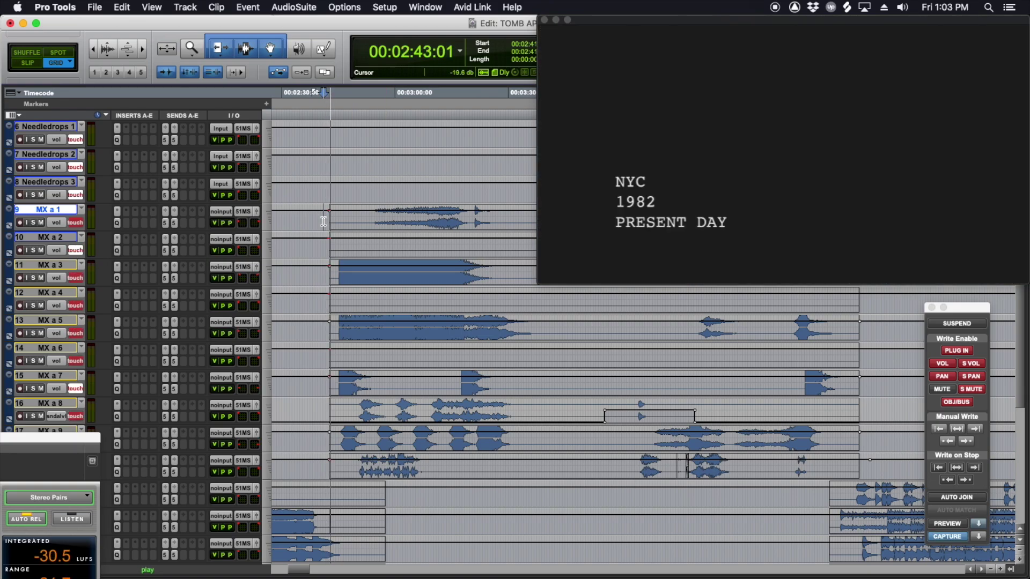
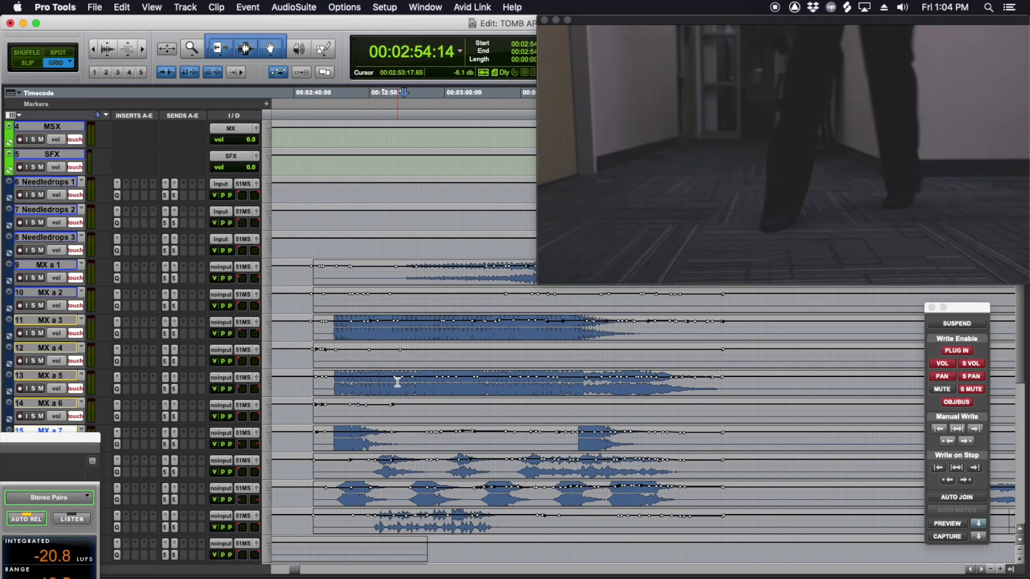
Step: Create one mono aux input track directly below the SFX track
scroll(241, 321, "up", 1)
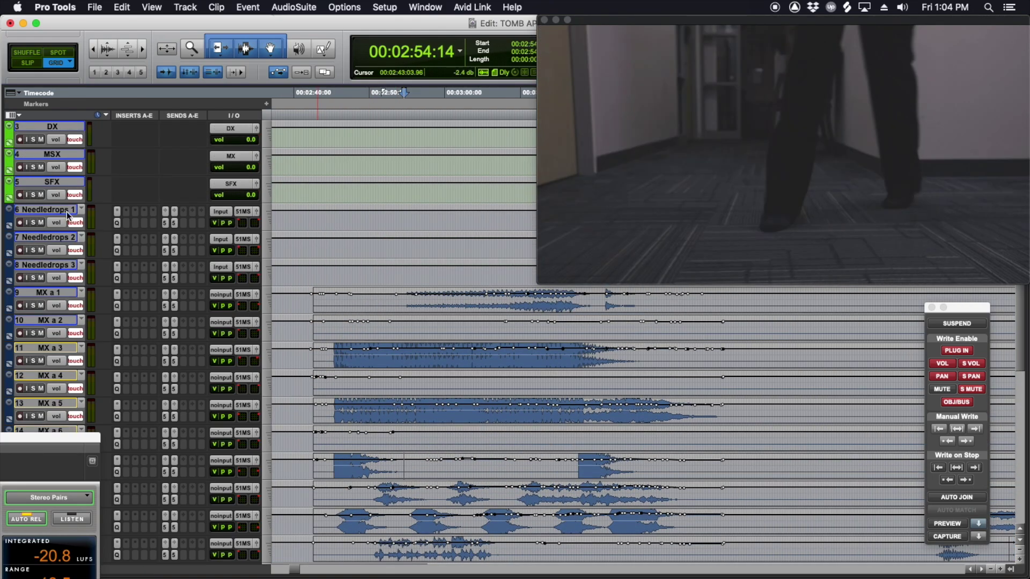
key("super+shift+n")
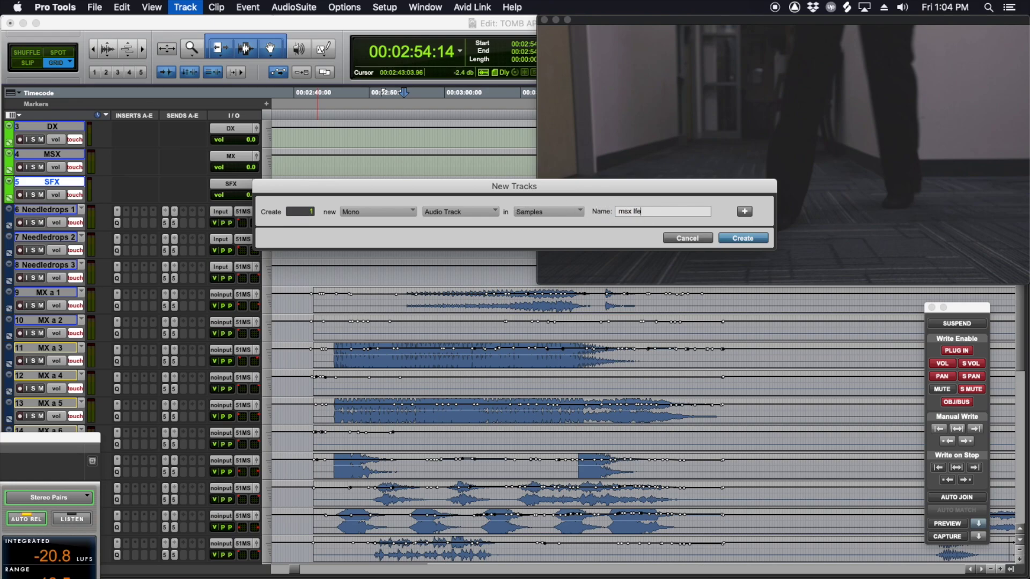
left_click(473, 215)
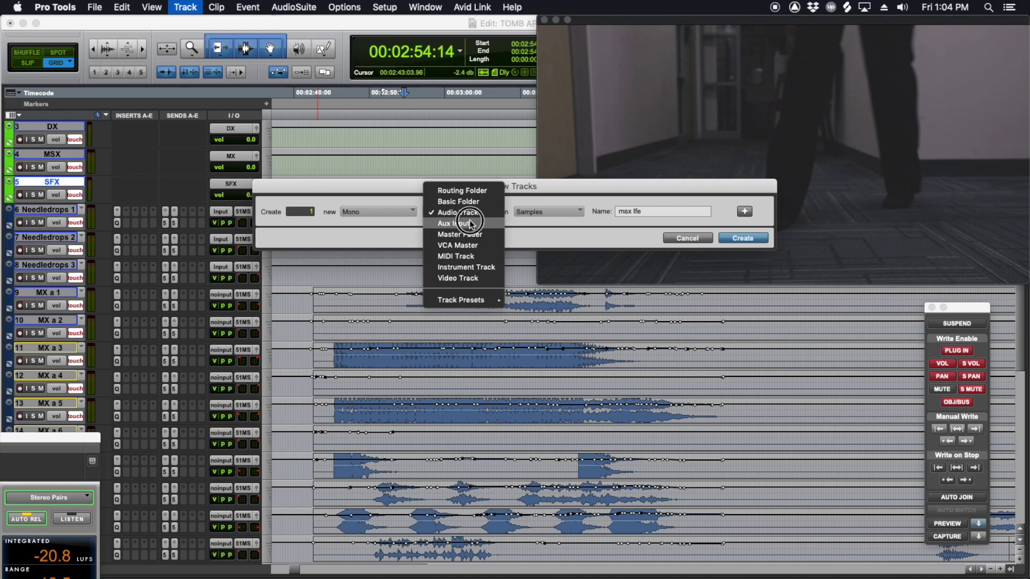
left_click(467, 223)
left_click(747, 238)
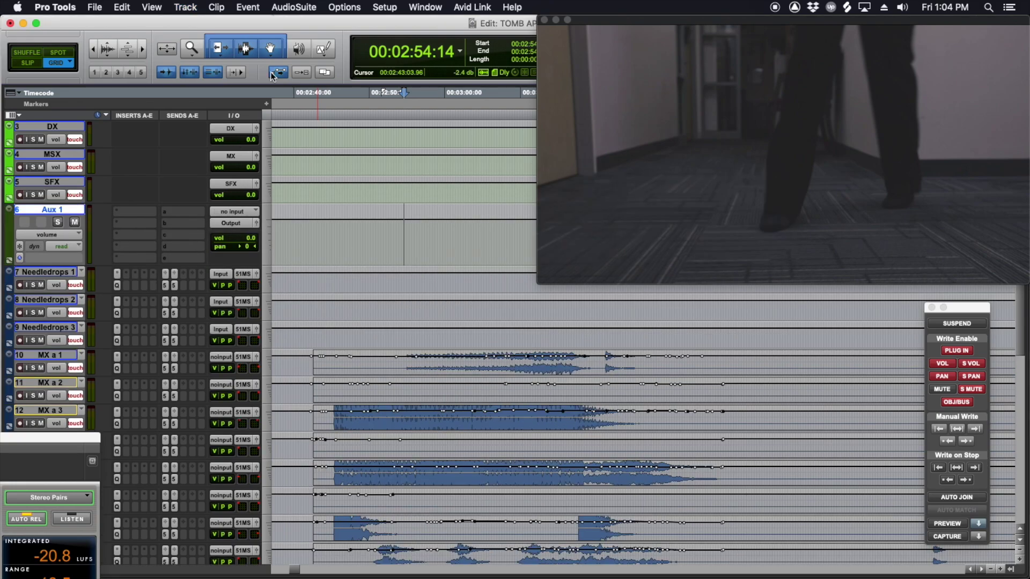
Step: Create two new mono bus paths named lfe in the I/O Setup, after SFX 5.0 Verb 2
left_click(385, 7)
left_click(388, 76)
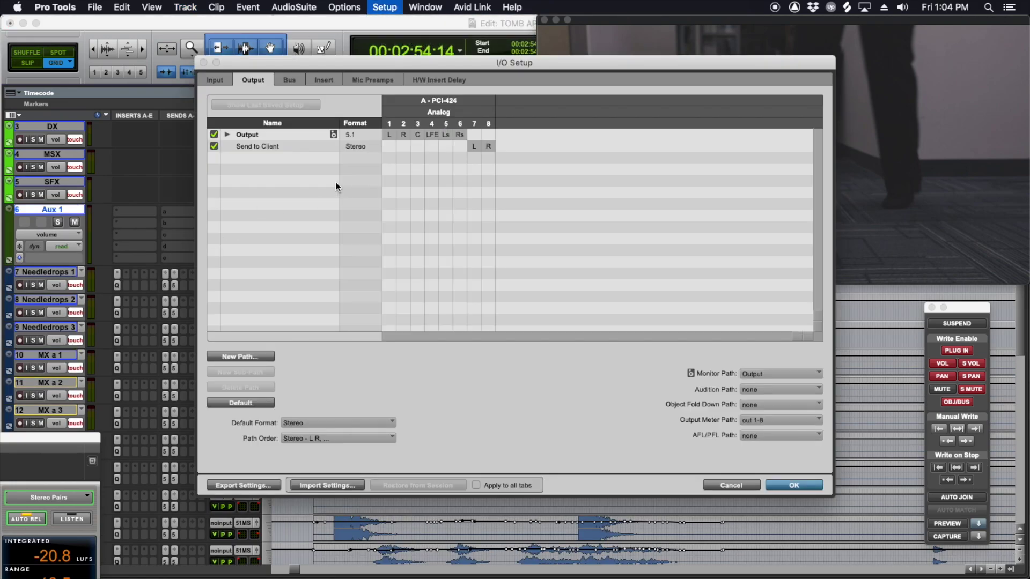
left_click(289, 79)
scroll(326, 175, "down", 5)
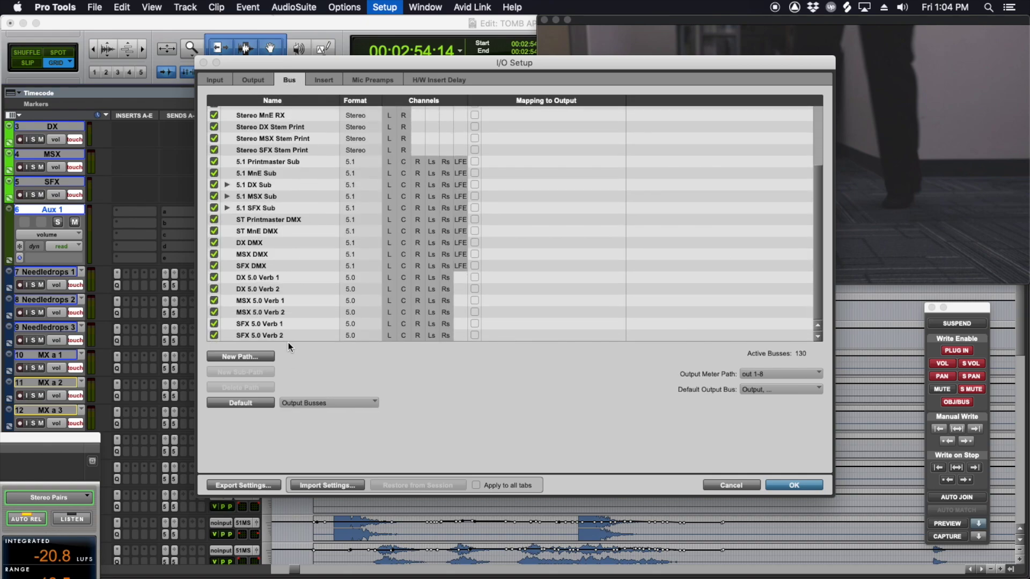
left_click(286, 335)
left_click(253, 356)
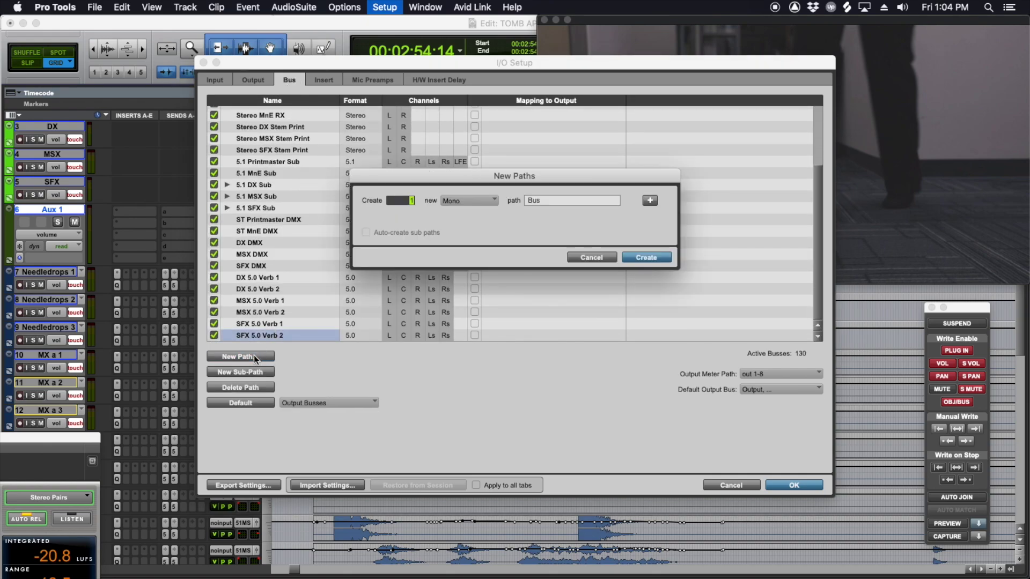
type("2")
key("Tab")
type("lfe")
key("Return")
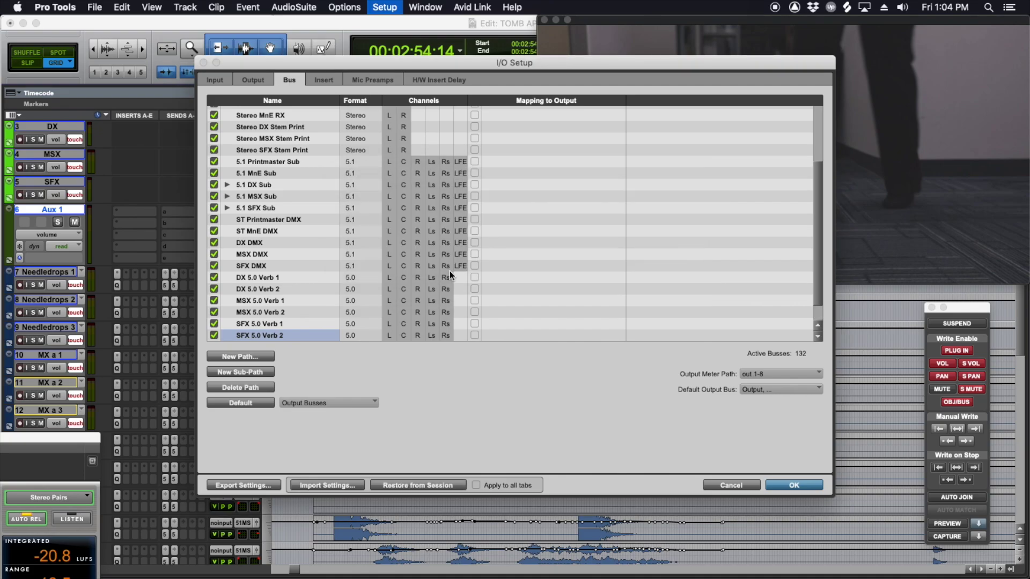
Step: Rename the two new mono busses sfx lfe and msx lfe
left_click(260, 323)
left_click(260, 324)
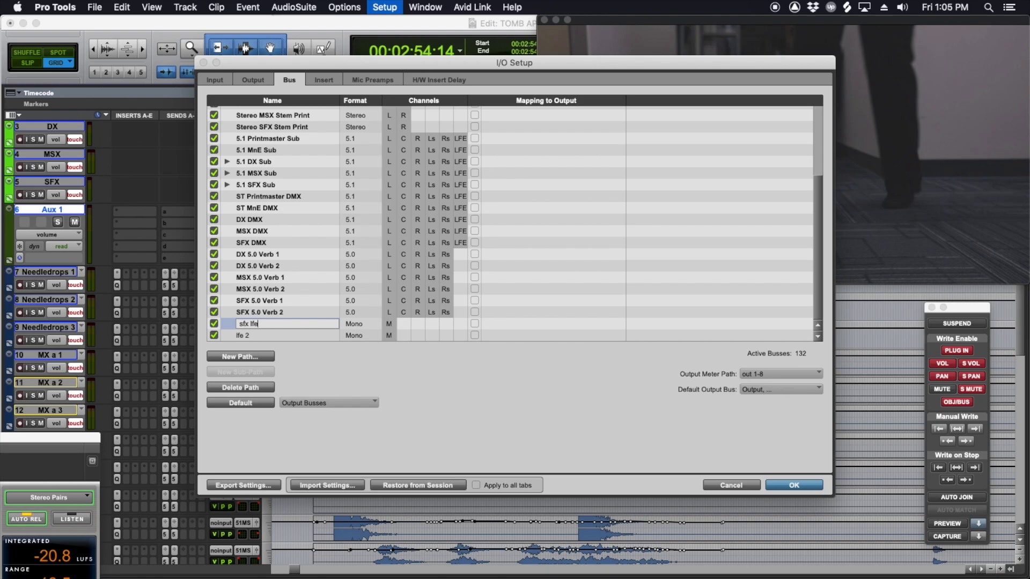
double_click(255, 335)
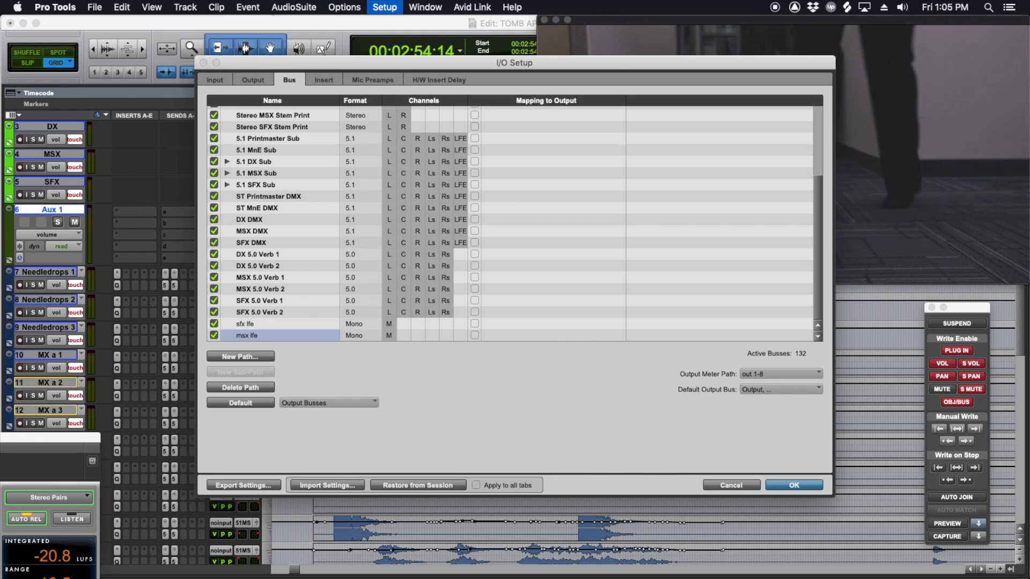
Step: Add a mono sub-path named msx lfe 1 to the 5.1 MSX Sub bus and assign it to the LFE channel
scroll(327, 212, "up", 4)
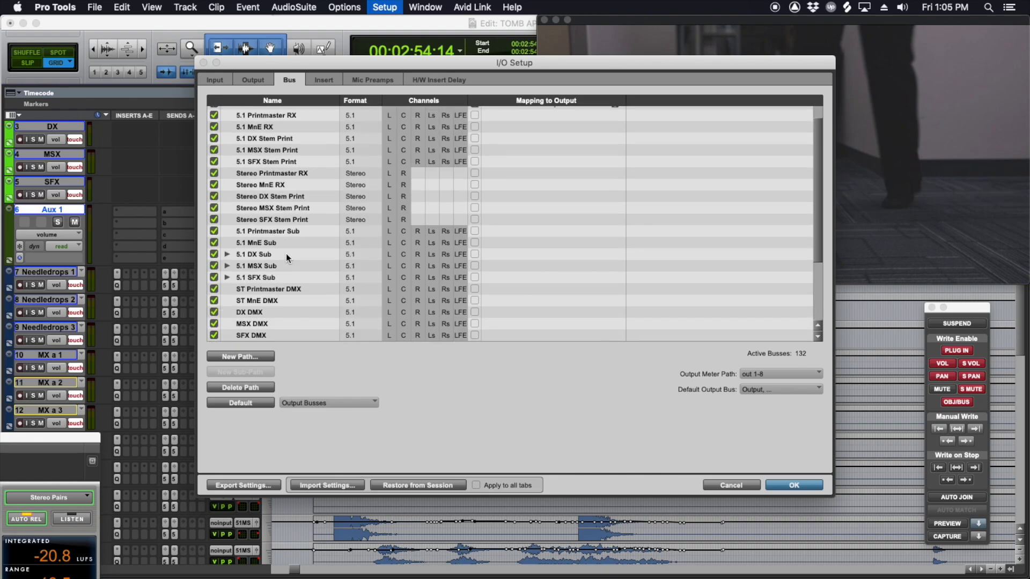
scroll(282, 252, "down", 1)
left_click(272, 235)
left_click(227, 235)
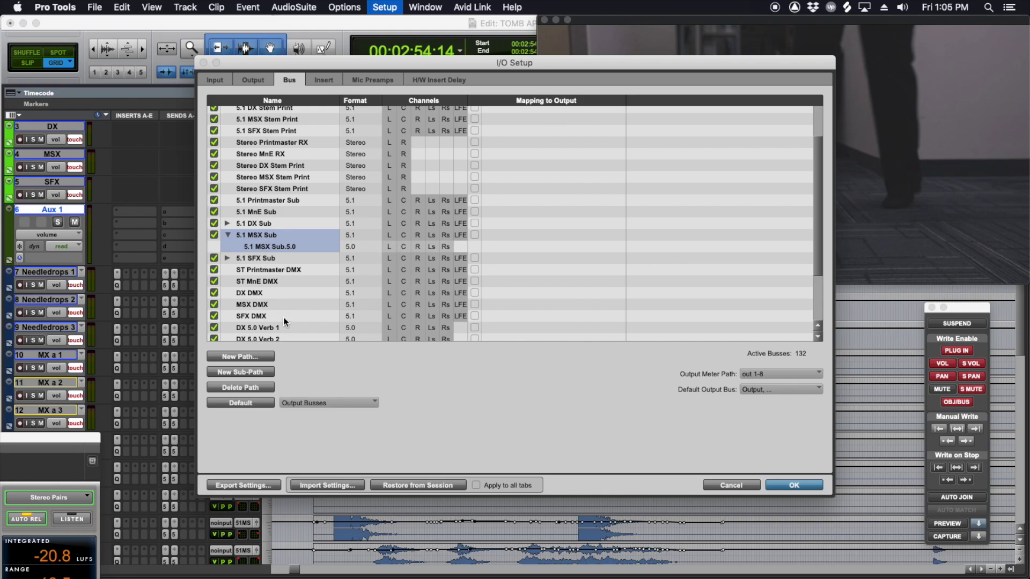
left_click(253, 372)
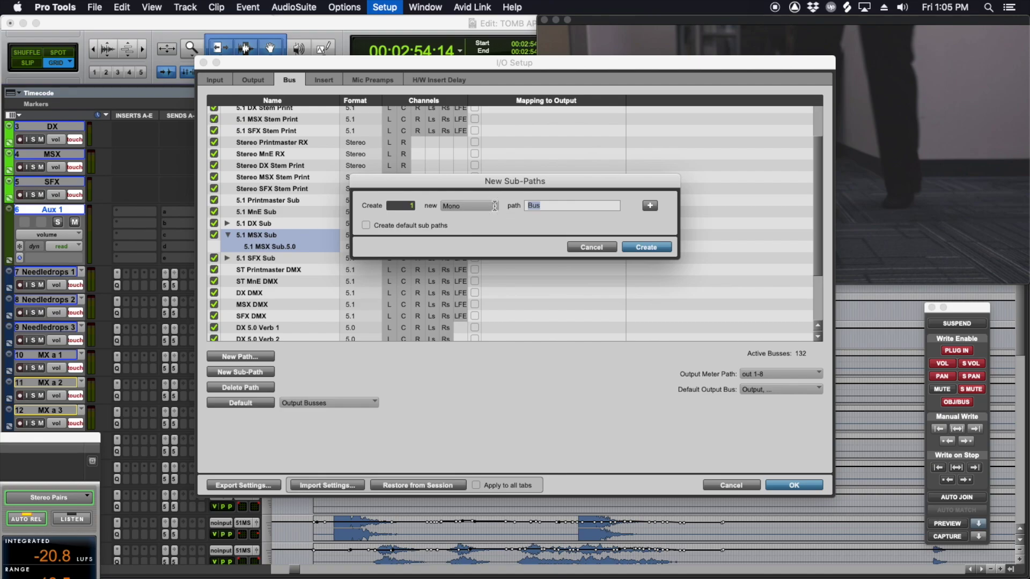
key("Return")
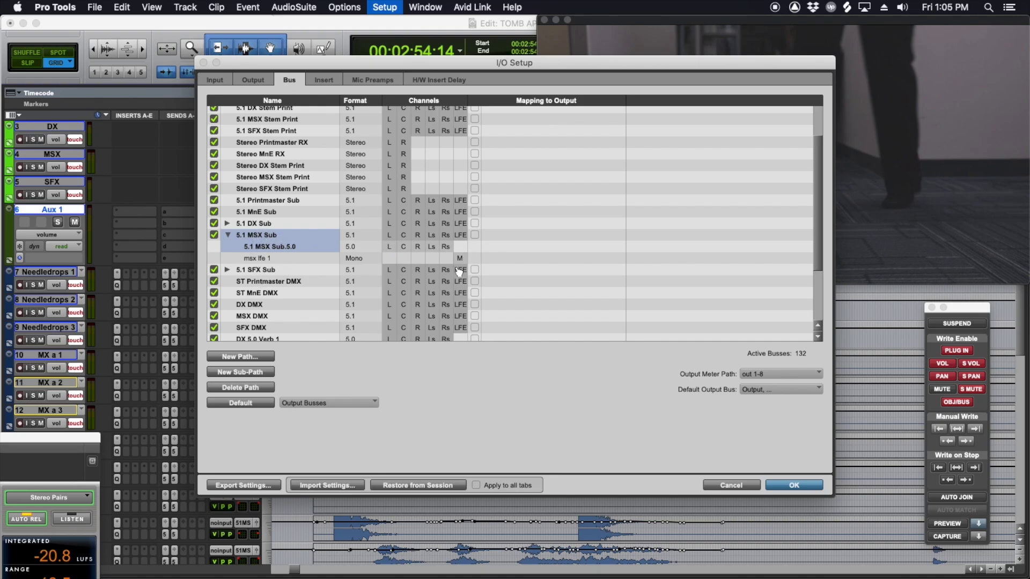
Step: Add a mono sub-path named sfx lfe sub 1 on the LFE channel of 5.1 SFX Sub and accept the I/O Setup
scroll(420, 266, "down", 5)
left_click(227, 184)
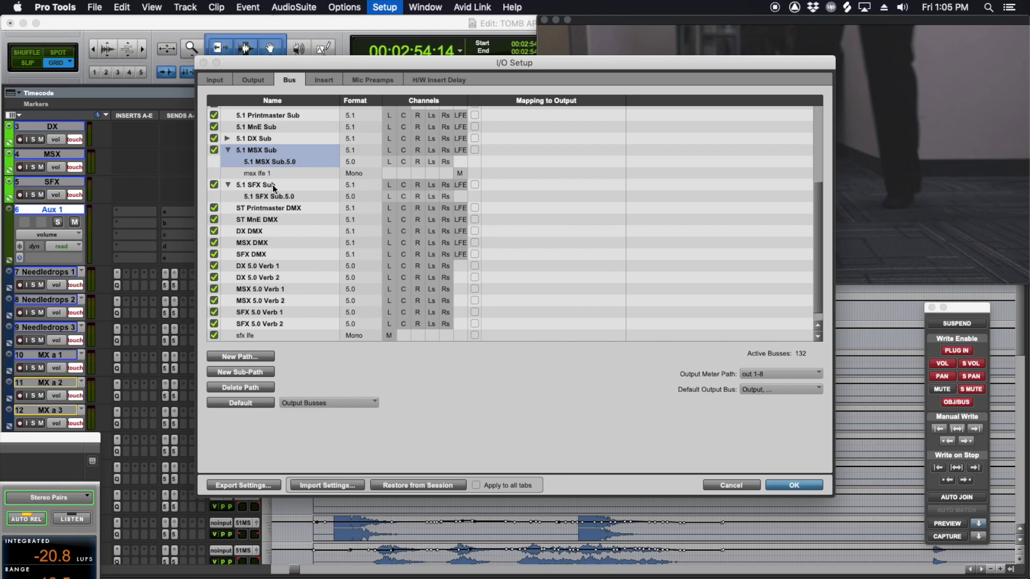
left_click(255, 372)
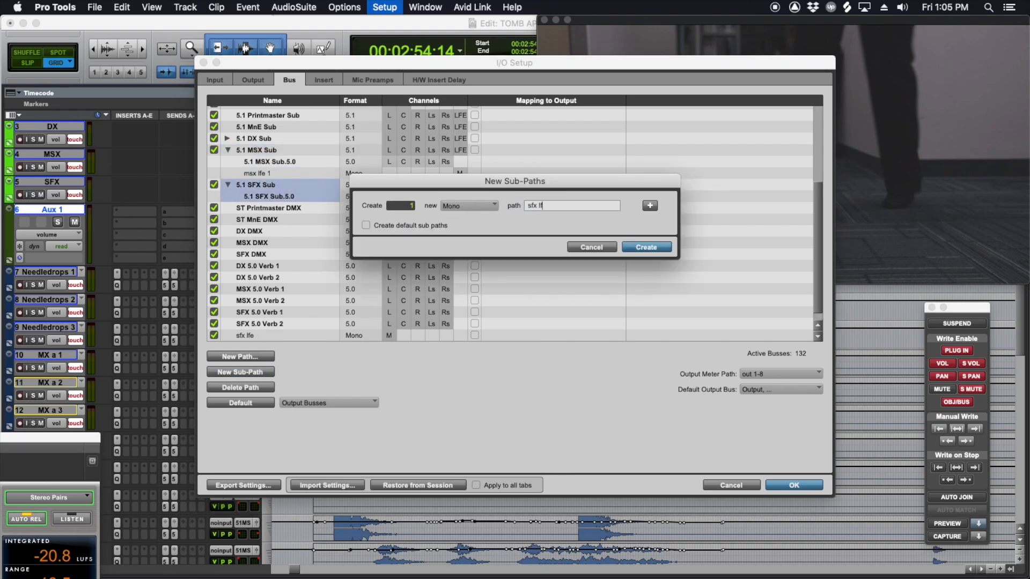
key("Return")
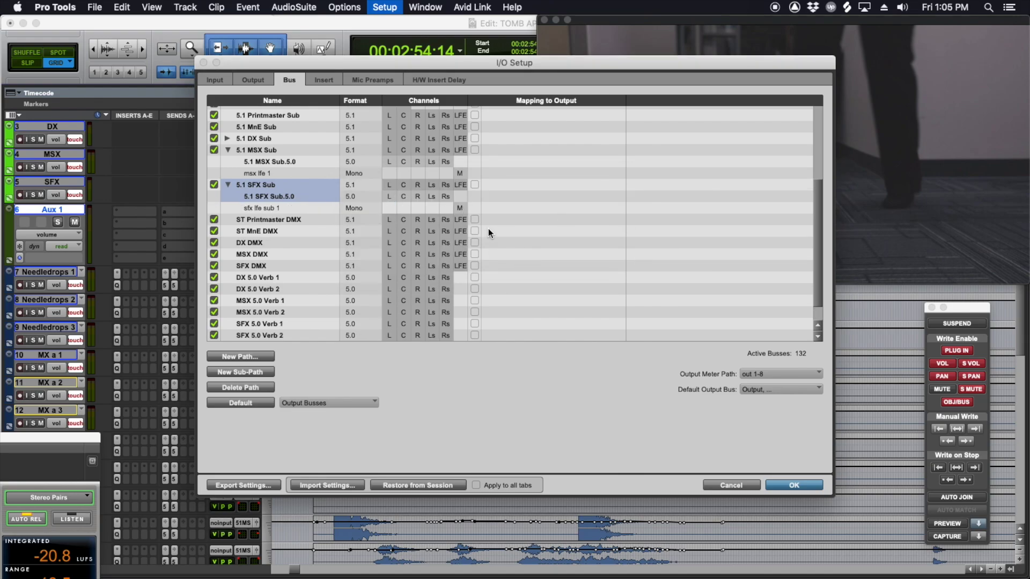
scroll(488, 229, "down", 1)
left_click(784, 485)
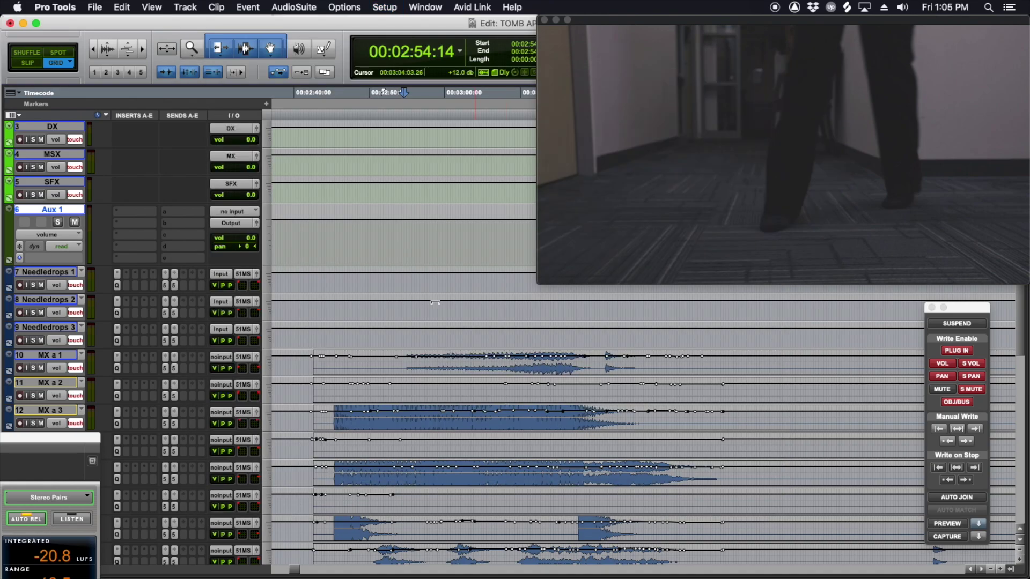
Step: Rename the Aux 1 track mx lfe and set its input to the msx lfe bus
double_click(64, 213)
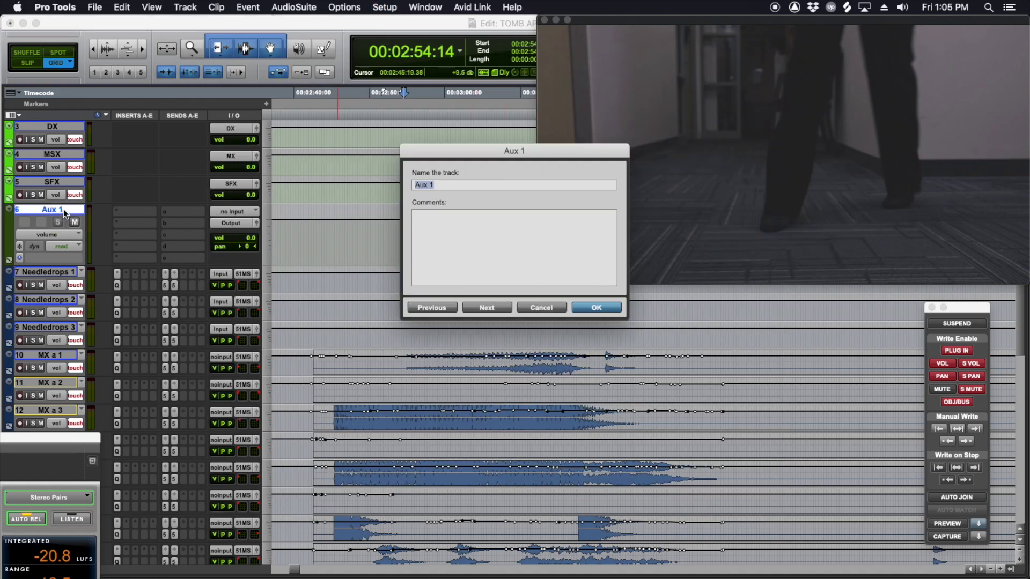
key("Return")
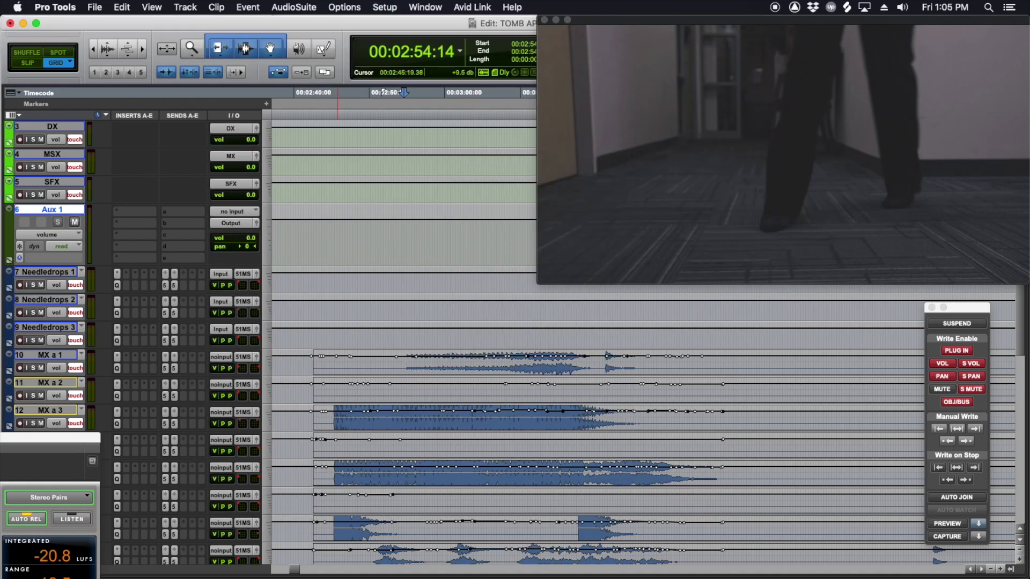
left_click(240, 211)
mouse_move(245, 223)
mouse_move(329, 227)
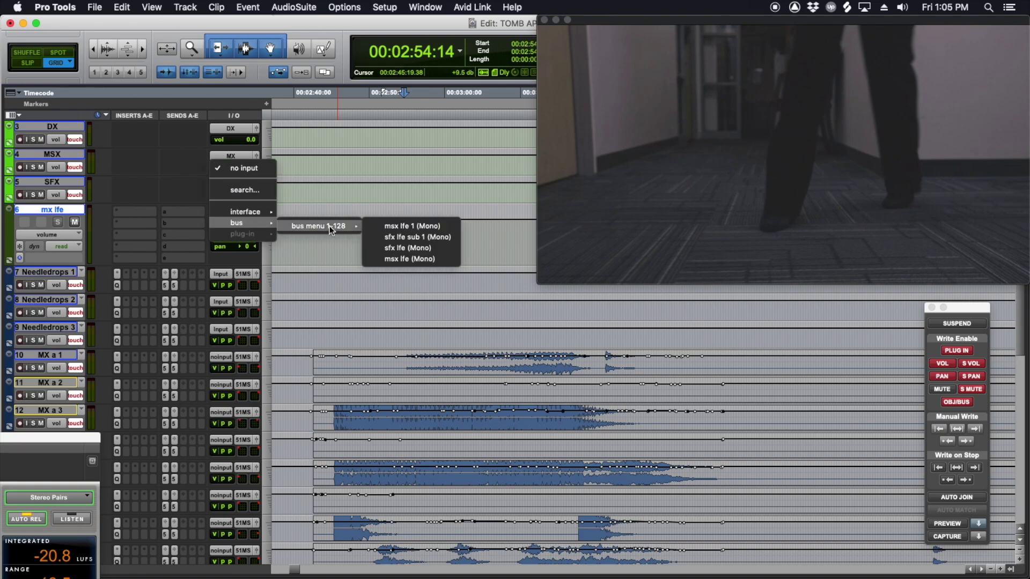
left_click(408, 259)
Step: Route the mx lfe track's output to the msx lfe 1 sub-path of the 5.1 MSX Sub
left_click(231, 222)
mouse_move(244, 235)
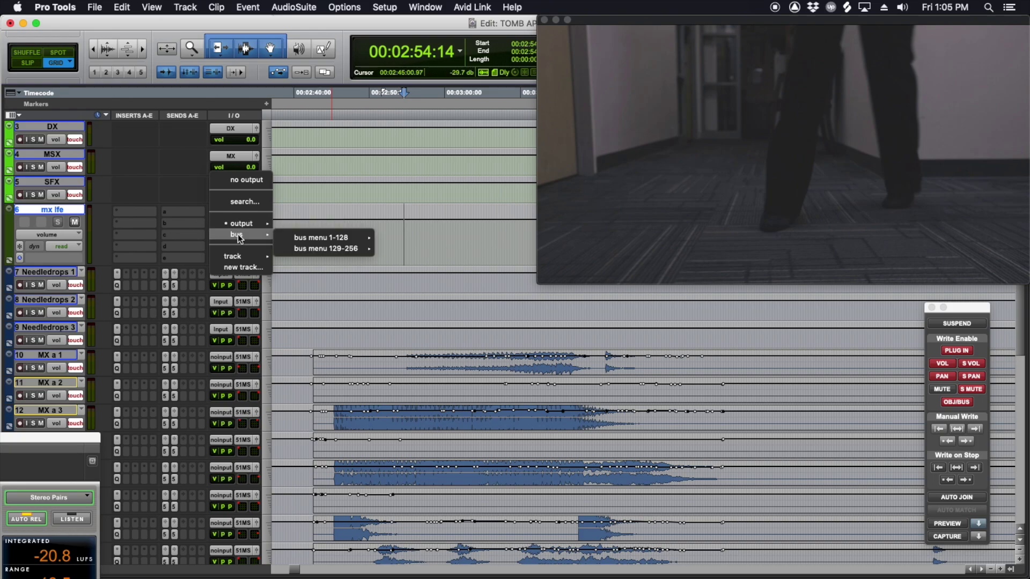
mouse_move(318, 239)
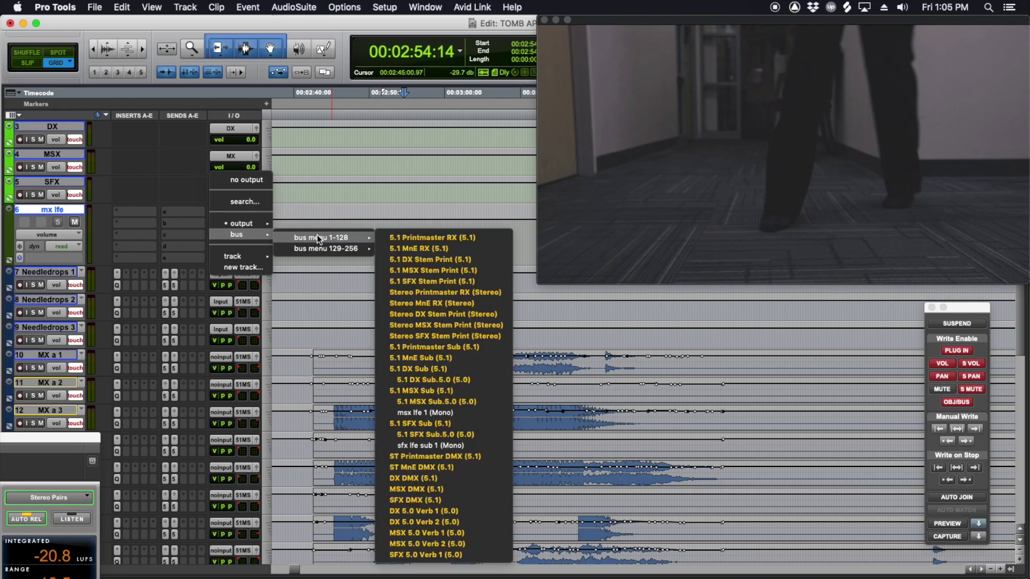
left_click(449, 412)
Step: Insert the mono Pro Subharmonic plug-in on the mx lfe track's first insert and close its window
left_click(134, 235)
mouse_move(161, 211)
mouse_move(286, 279)
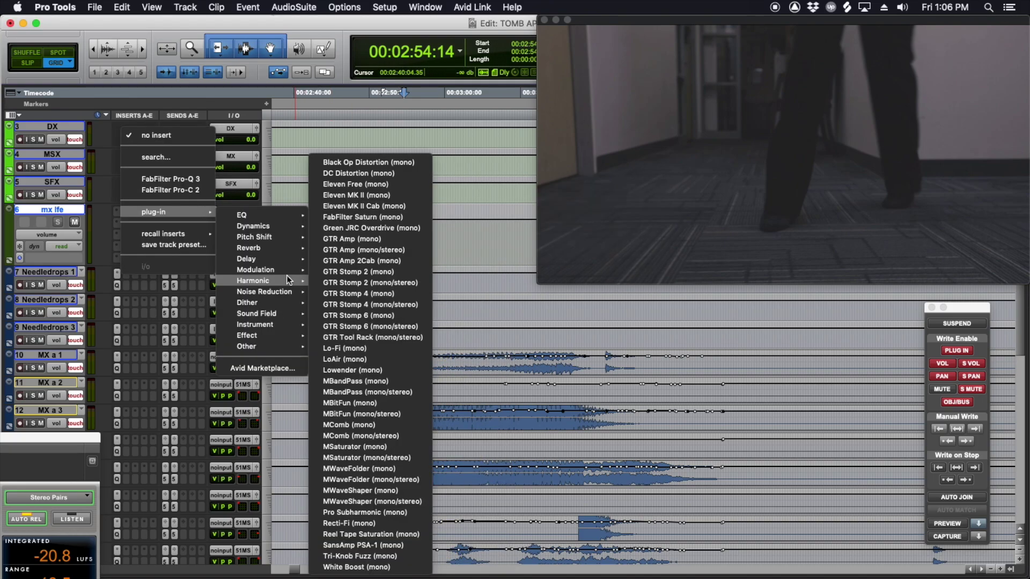
left_click(382, 513)
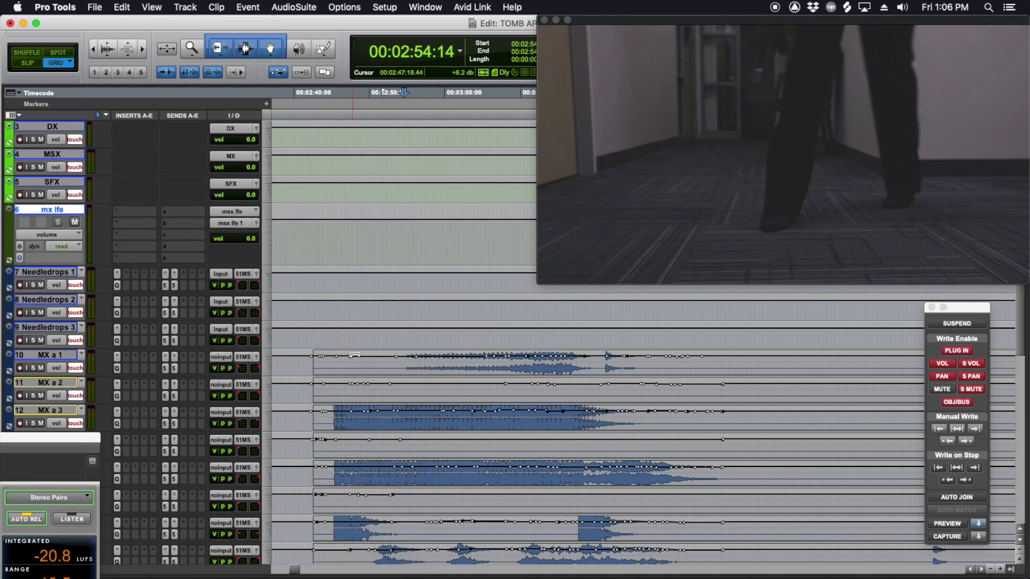
left_click(24, 173)
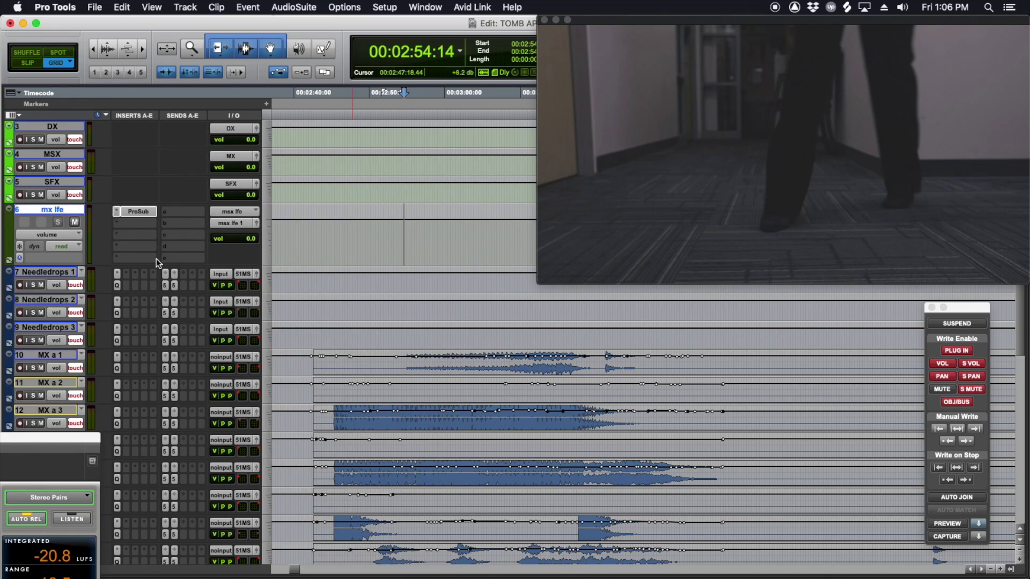
Step: Insert FabFilter Pro-Q 3 below ProSub on mx lfe and add a 12 dB/oct high cut at about 86 Hz
left_click(126, 223)
left_click(161, 192)
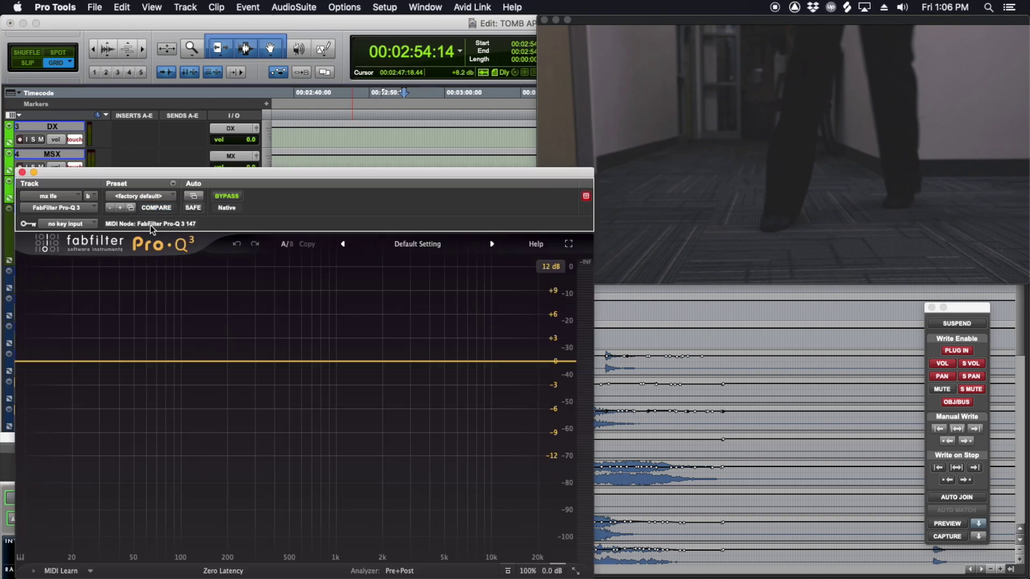
left_click_drag(549, 363, 169, 360)
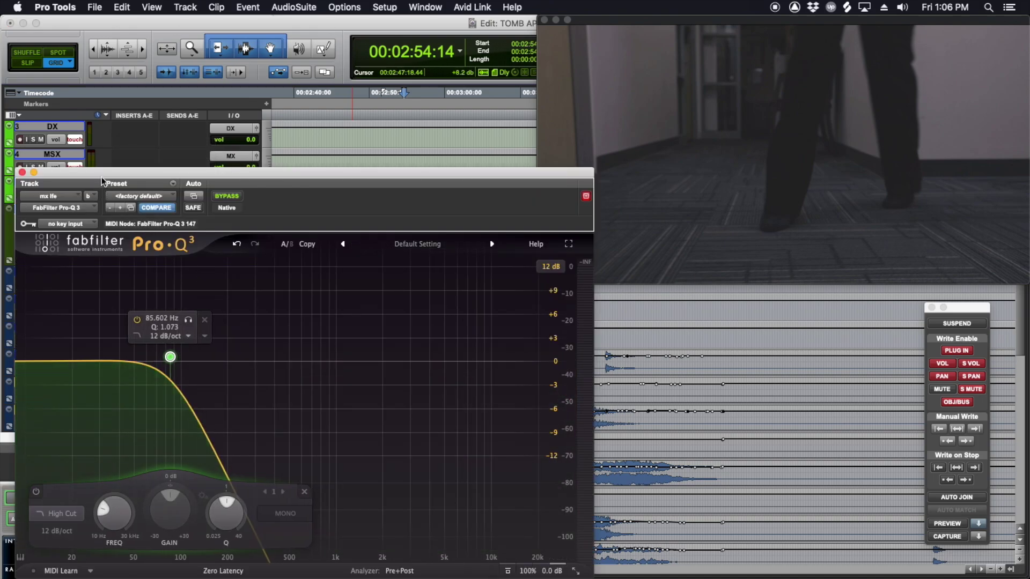
left_click_drag(116, 172, 346, 114)
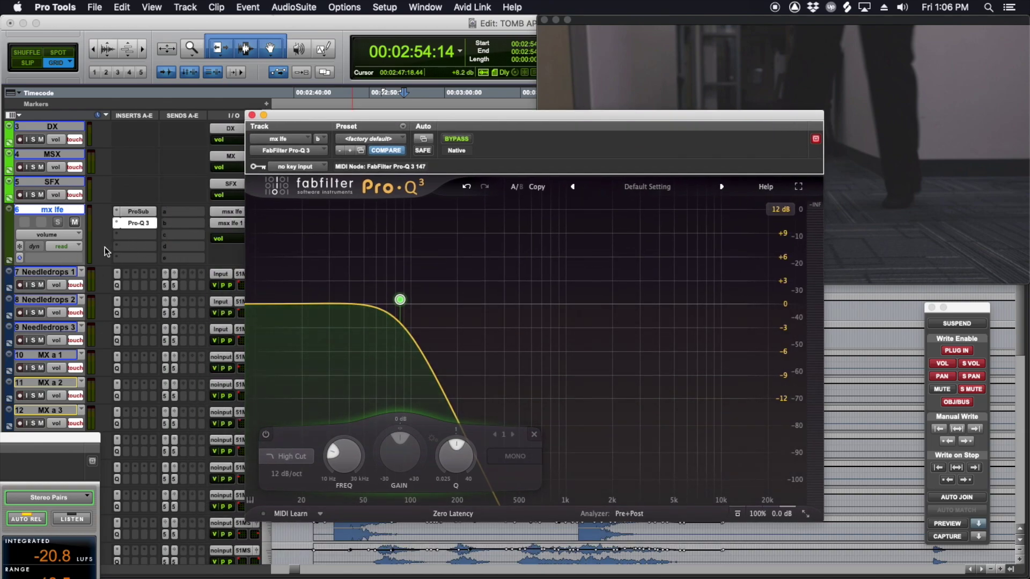
left_click(251, 115)
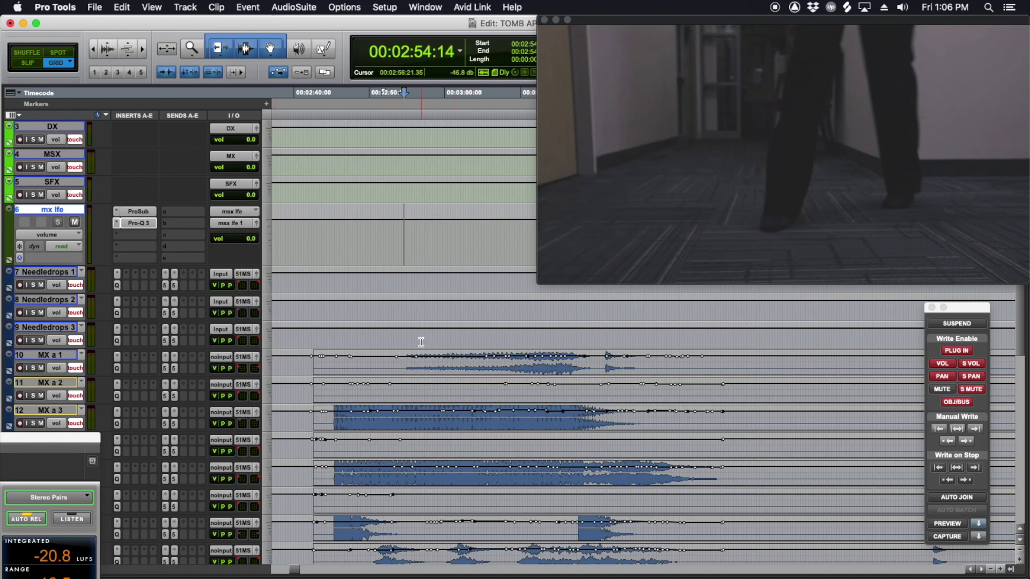
Step: Select the music tracks from Needledrops 1 through MX b 10 and assign their send c to the msx lfe bus
scroll(421, 342, "down", 1)
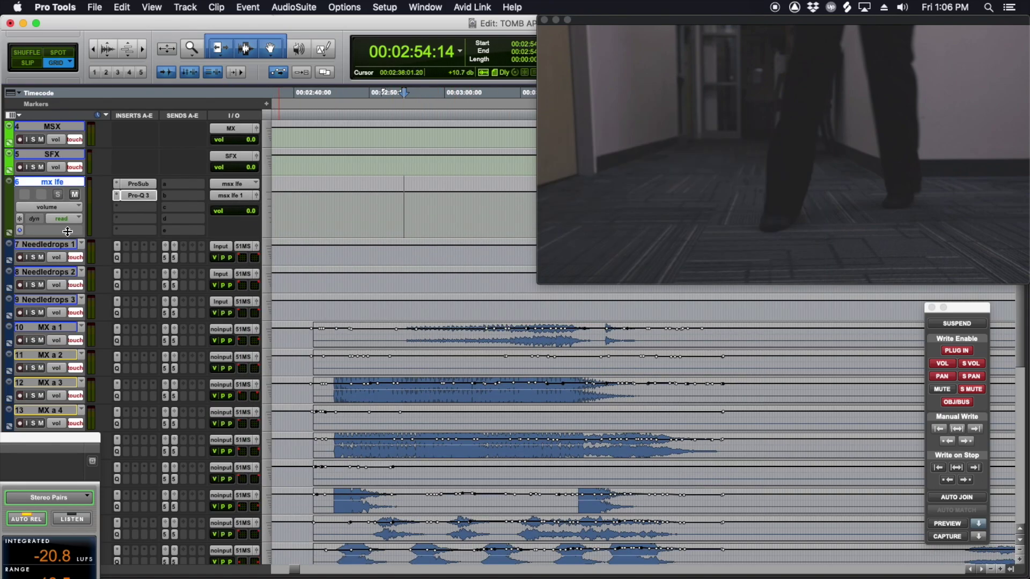
scroll(63, 243, "down", 12)
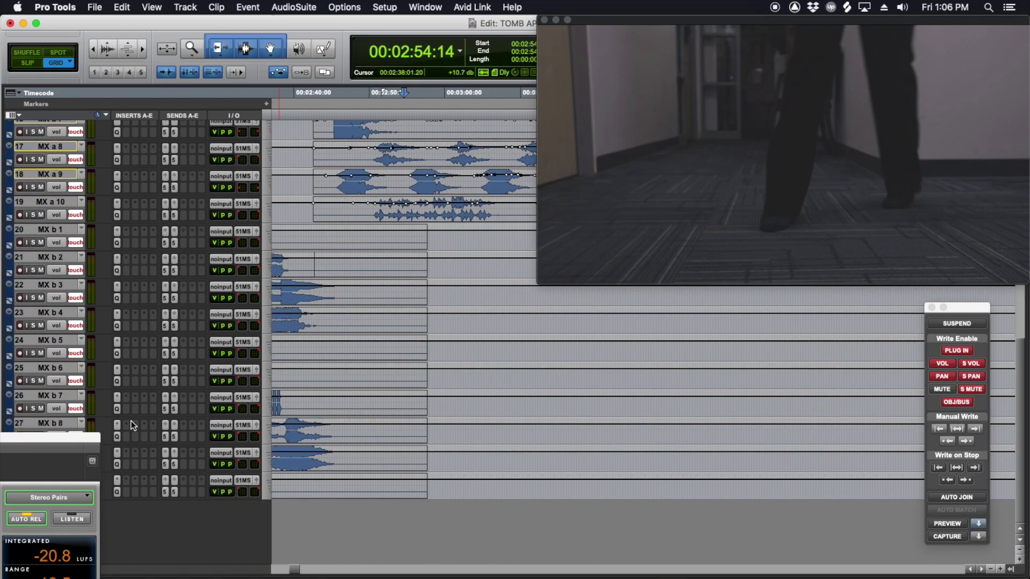
left_click_drag(75, 438, 70, 527)
left_click(65, 476, "shift")
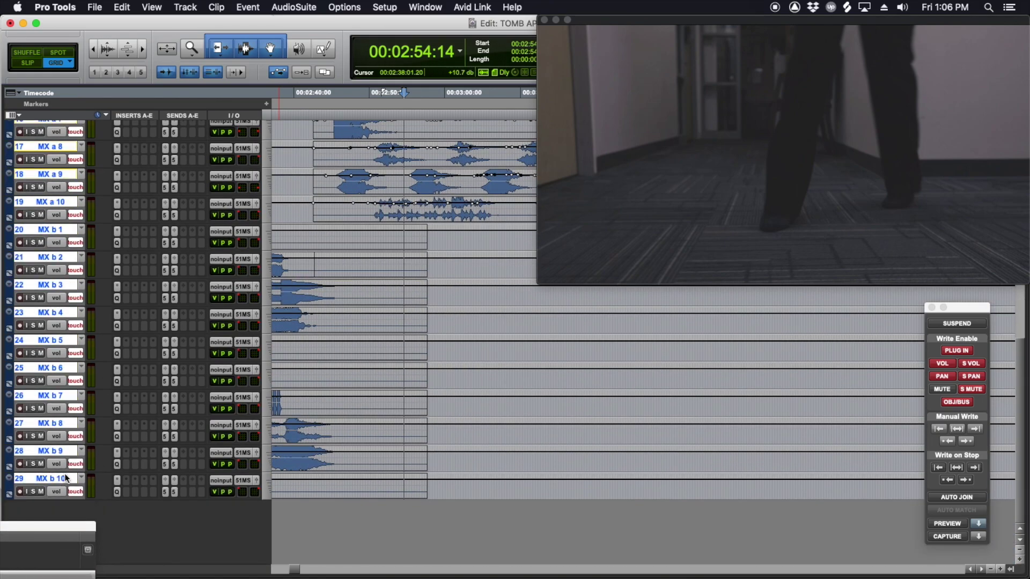
left_click(181, 481)
mouse_move(211, 492)
mouse_move(345, 493)
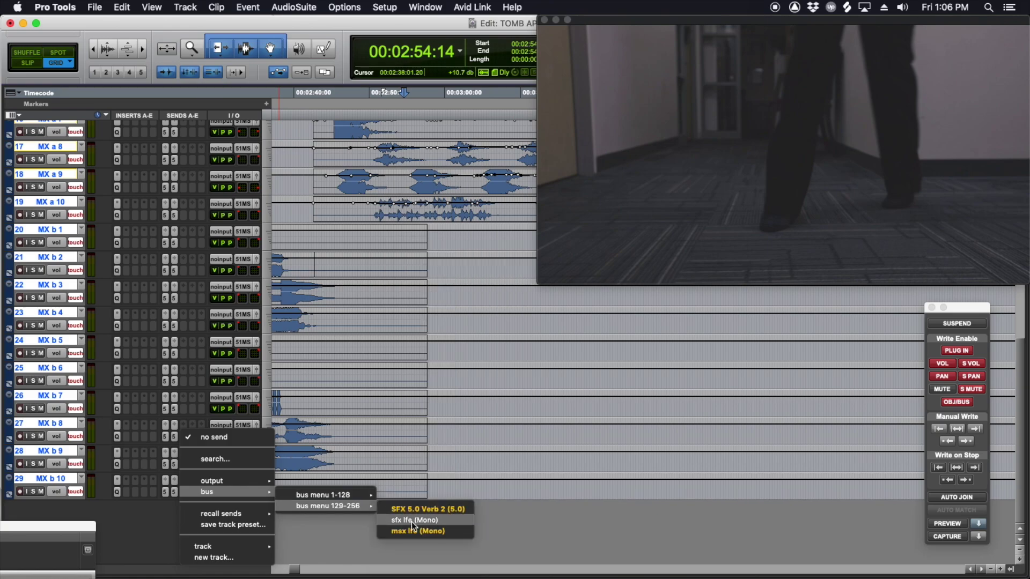
left_click(412, 531)
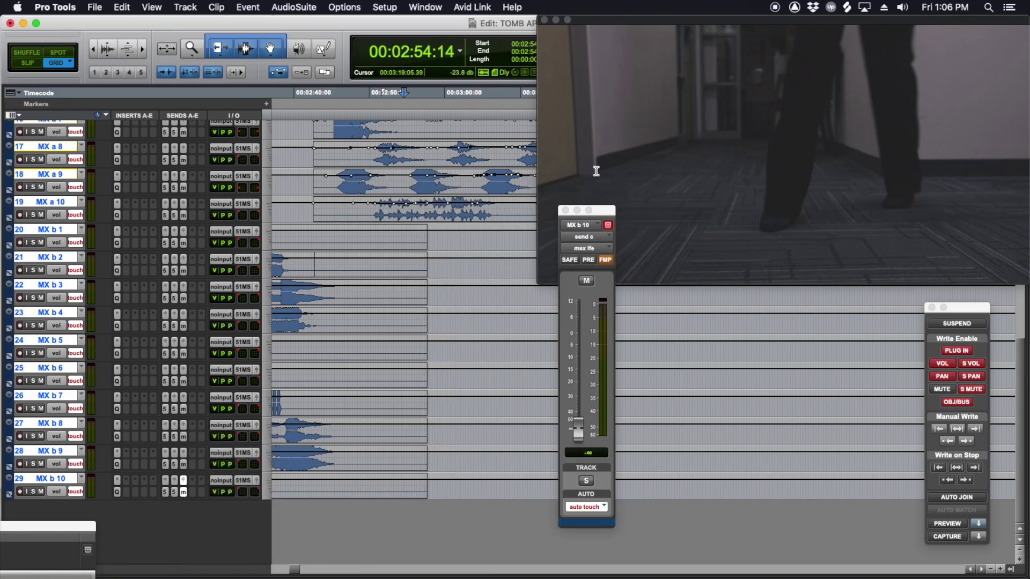
left_click(565, 210)
Step: Display the level automation of the msx lfe send on the MX a 7 track
scroll(475, 285, "up", 5)
scroll(476, 285, "right", 3)
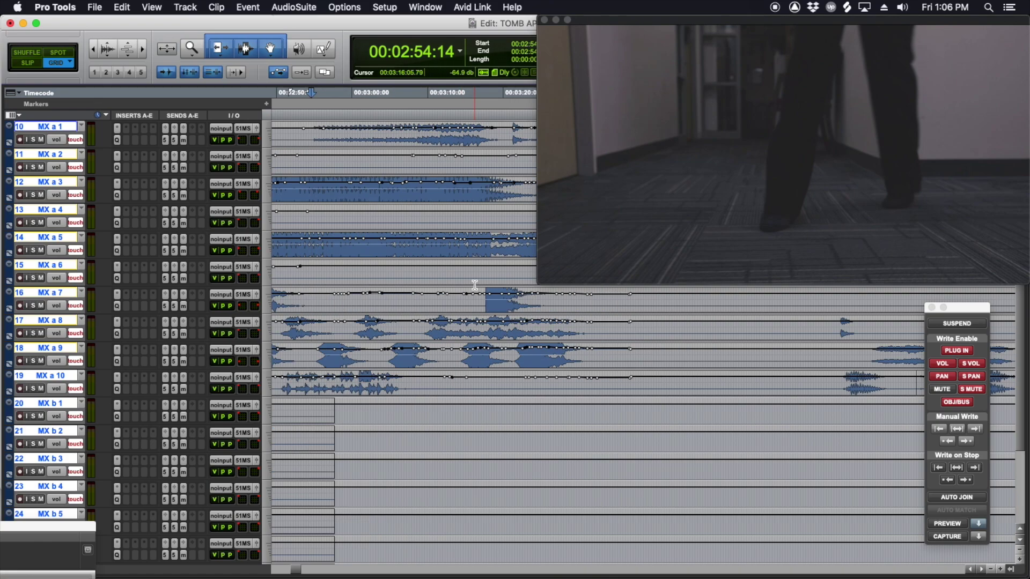
left_click(450, 304)
left_click(58, 306)
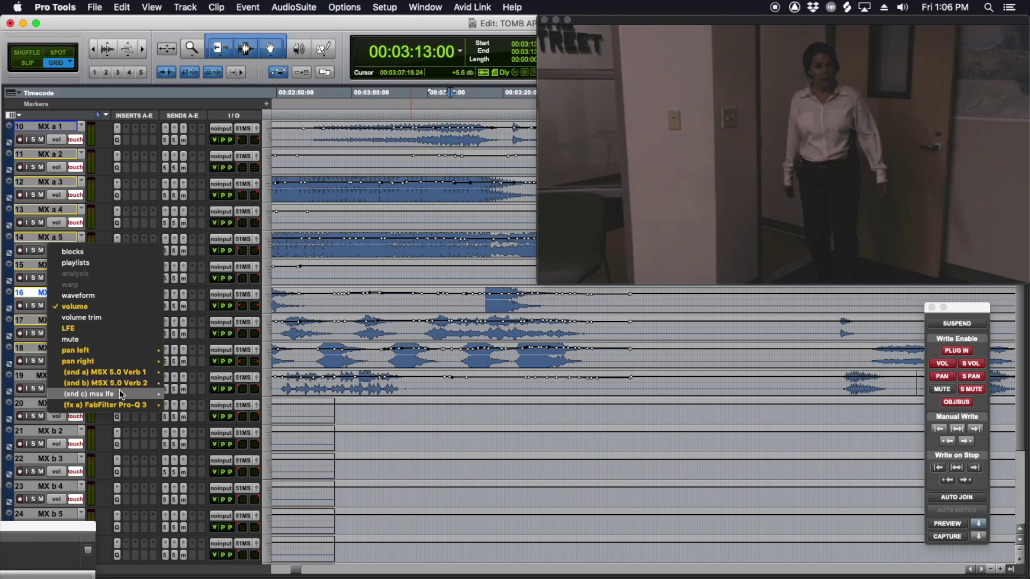
mouse_move(119, 391)
left_click(170, 396)
Step: Raise the msx lfe send level across the whole selected MX a 7 clip and audition it from about 00:02:45 while monitoring mx lfe
double_click(488, 302)
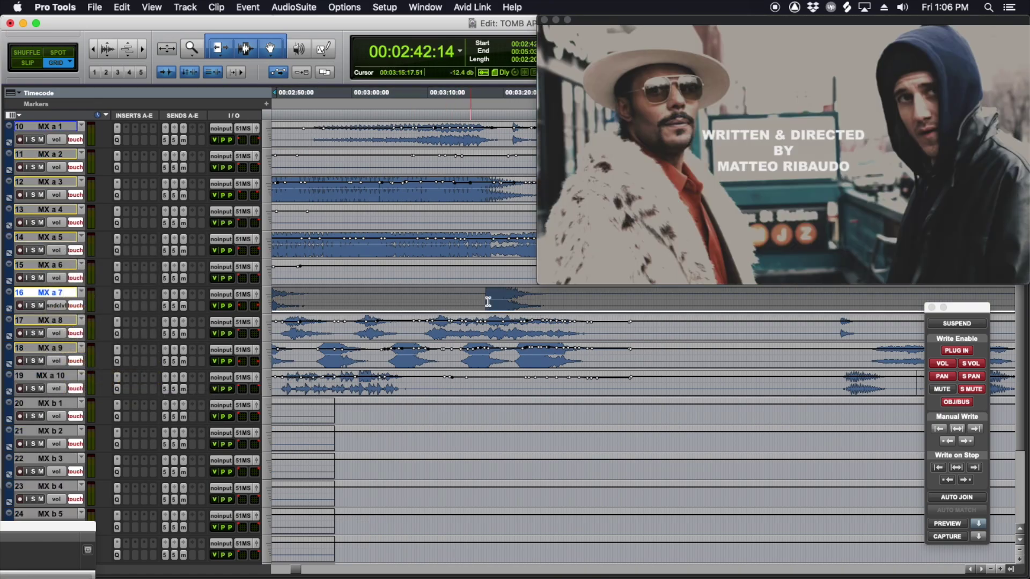
key("r")
scroll(586, 315, "up", 1)
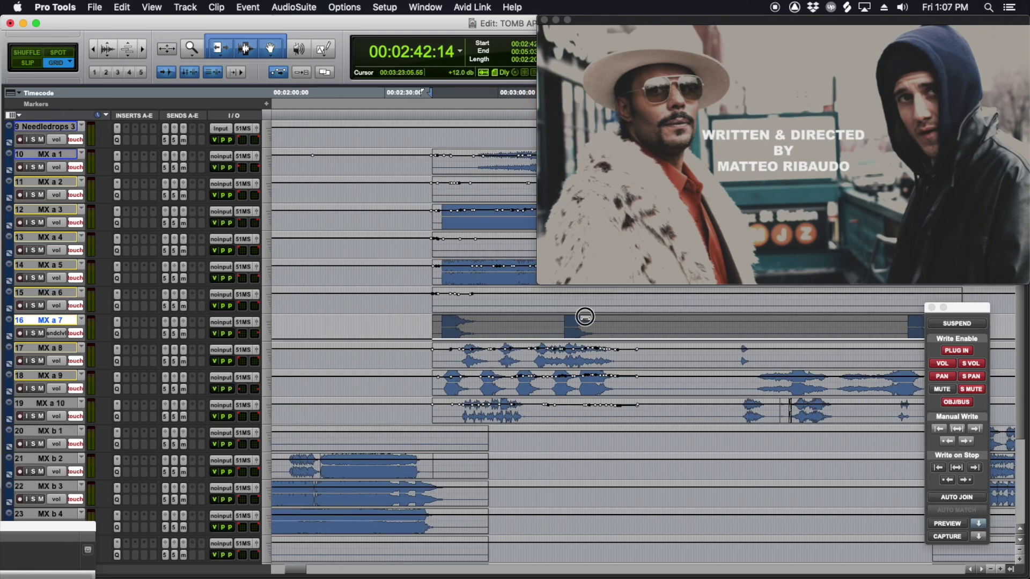
left_click_drag(585, 317, 473, 320)
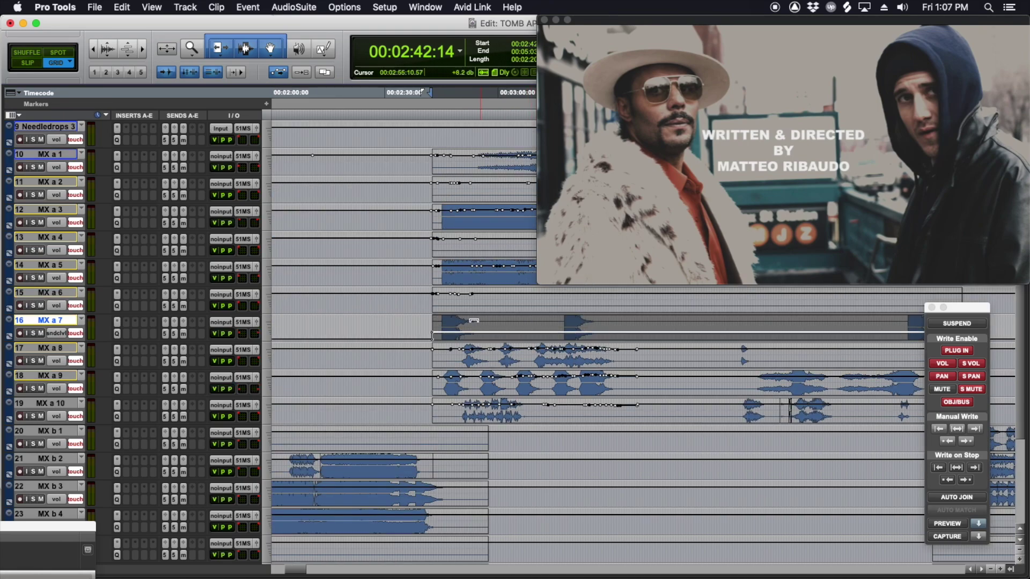
left_click(440, 331)
scroll(486, 345, "up", 7)
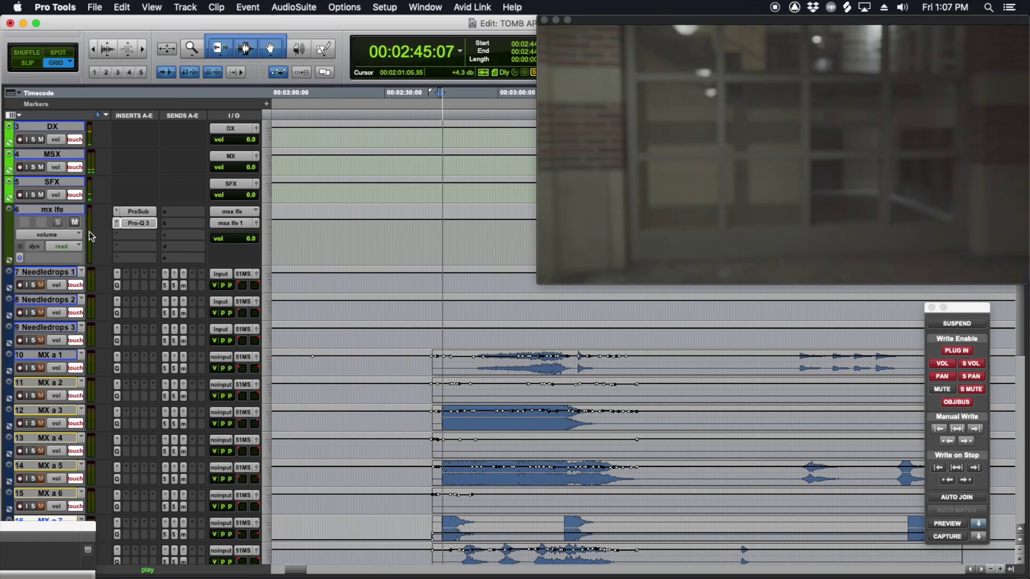
Step: Stop playback and lower the Drive of the Pro Subharmonic insert on the mx lfe track to -7.3 dB
scroll(232, 257, "down", 5)
scroll(420, 361, "down", 1)
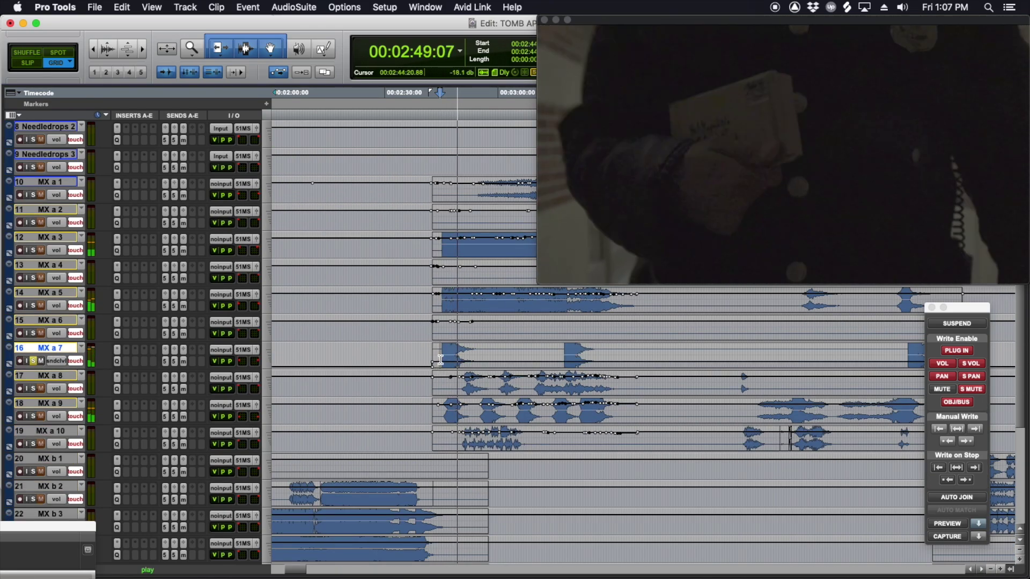
key("space")
scroll(438, 356, "up", 7)
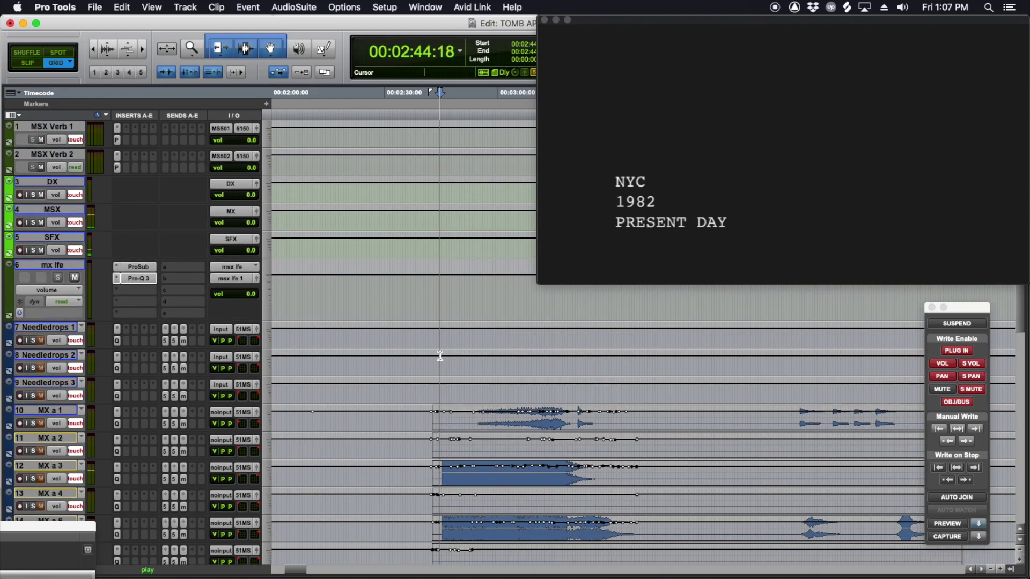
left_click(145, 268)
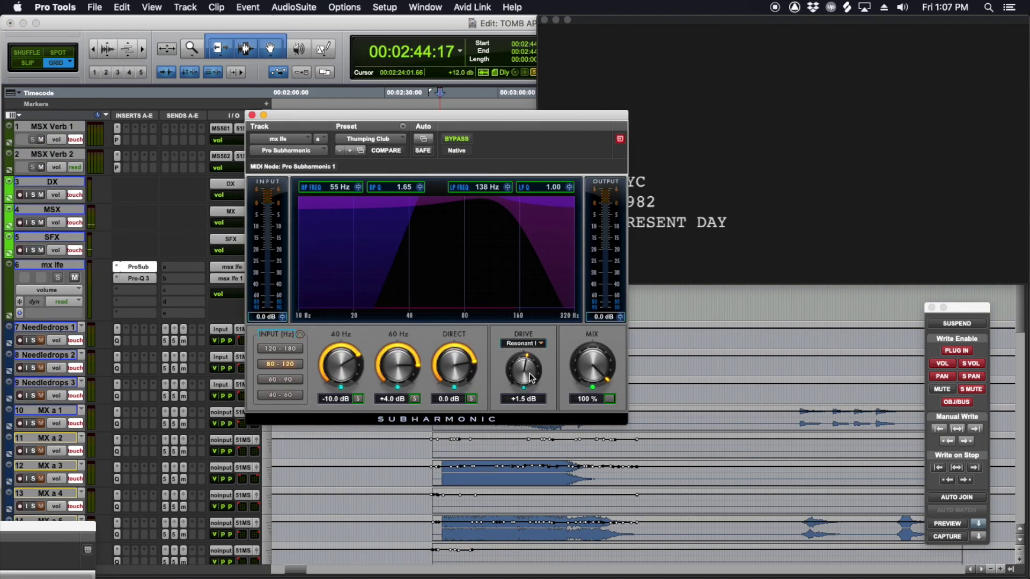
left_click_drag(524, 379, 523, 393)
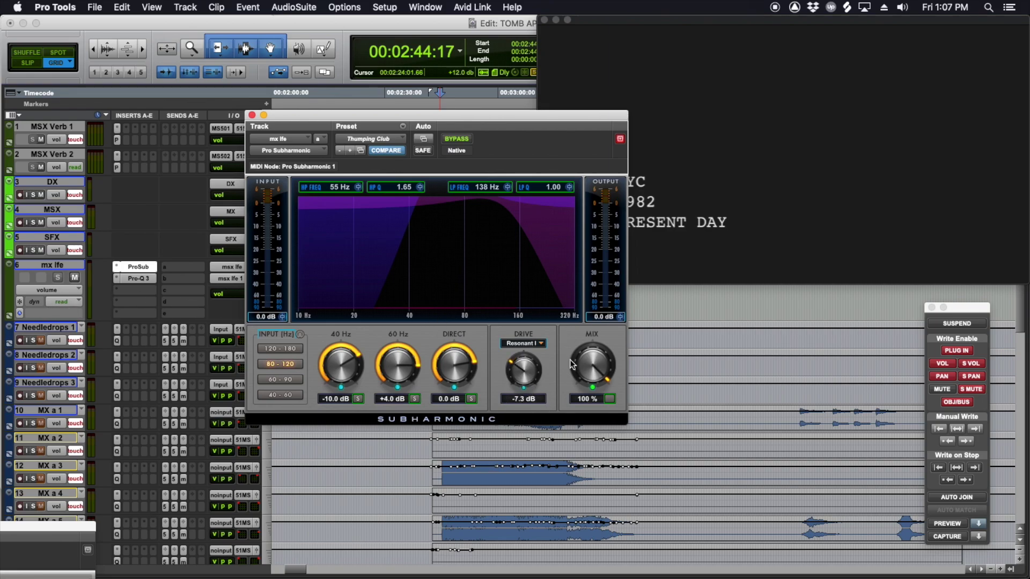
Step: Audition the reduced subharmonic drive over the cue's opening, close the plug-in window and stop playback
scroll(722, 421, "down", 3)
key("space")
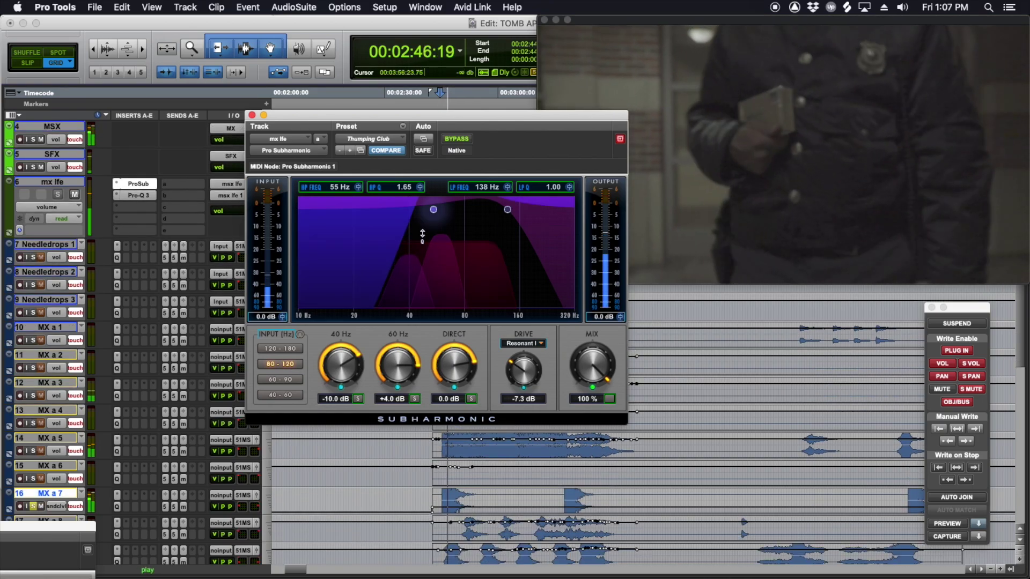
left_click(251, 115)
key("space")
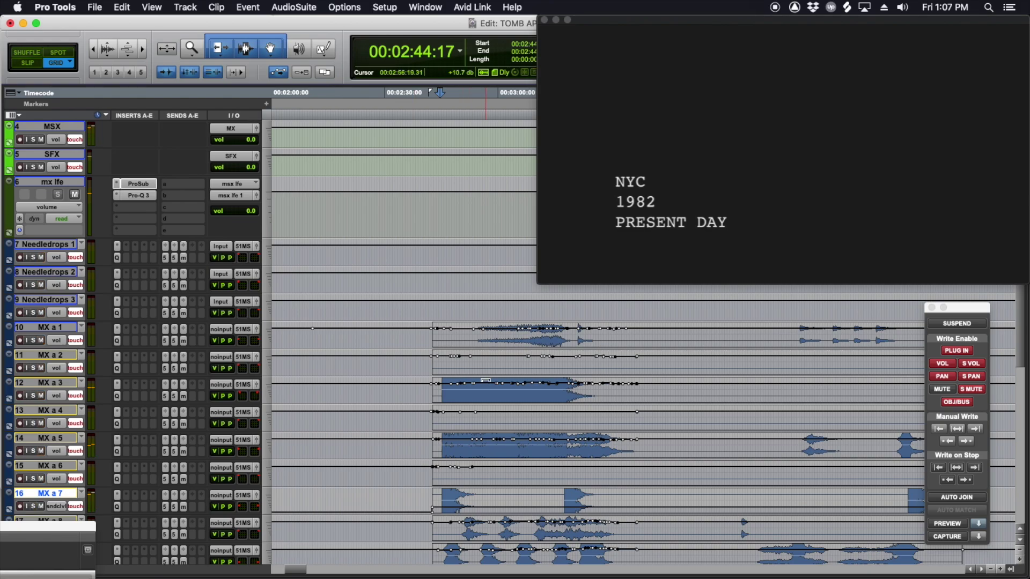
Step: Play the cue from 00:03:59:17 and record a short touch automation pass on the MX a 8, a 9 and a 10 stems
scroll(485, 380, "down", 4)
scroll(485, 381, "right", 3)
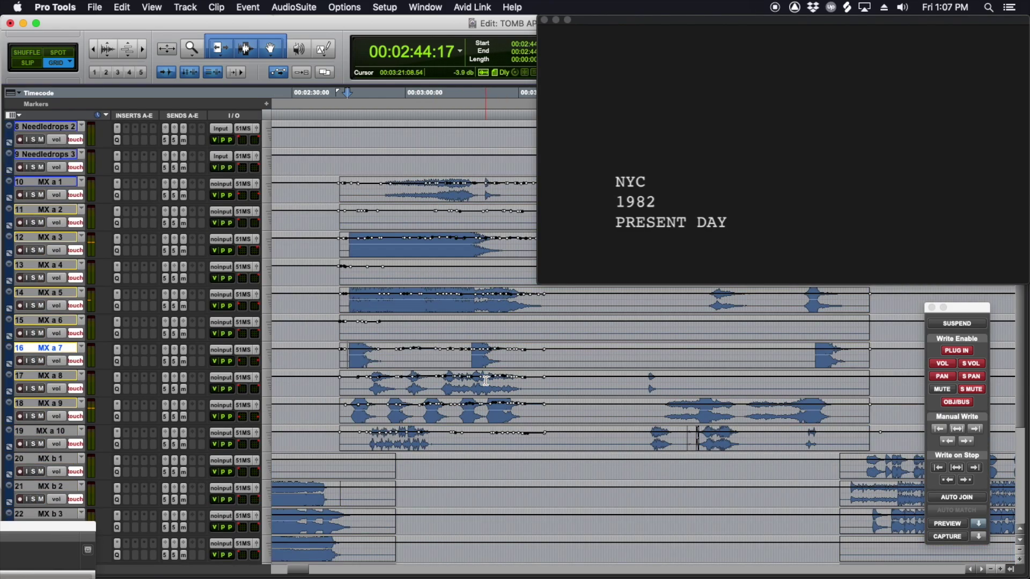
scroll(529, 380, "right", 6)
left_click(463, 359)
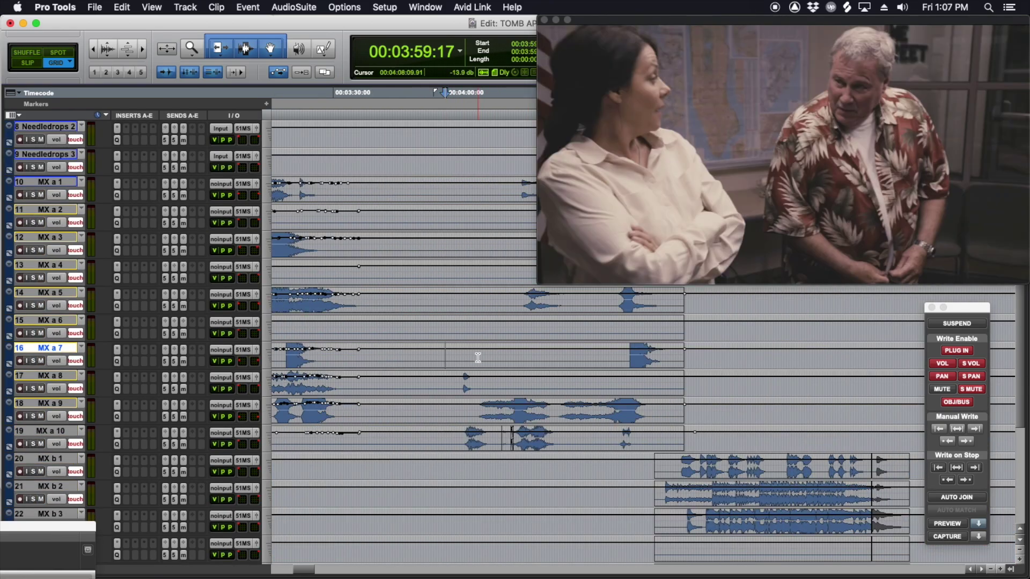
key("space")
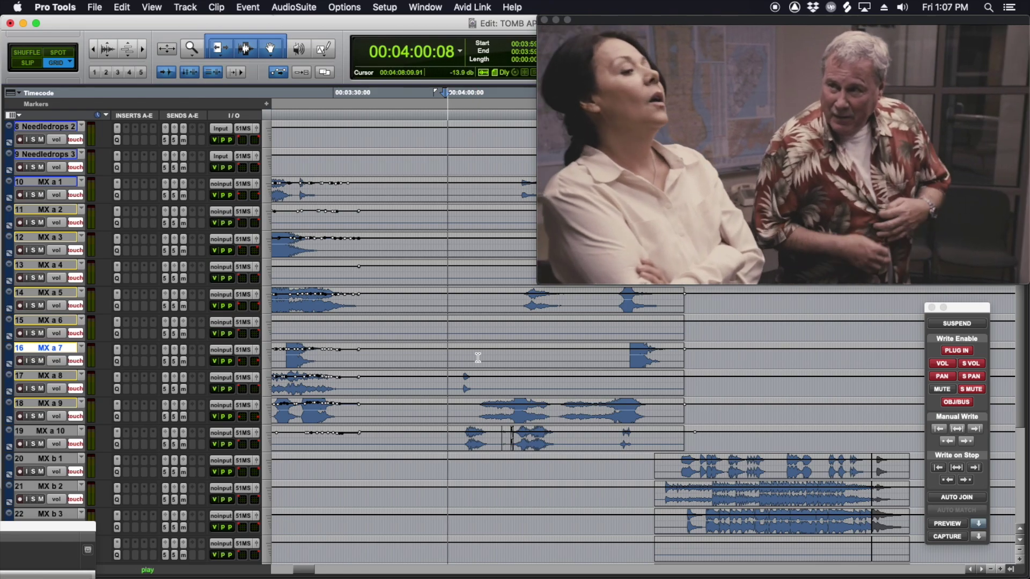
scroll(477, 357, "up", 5)
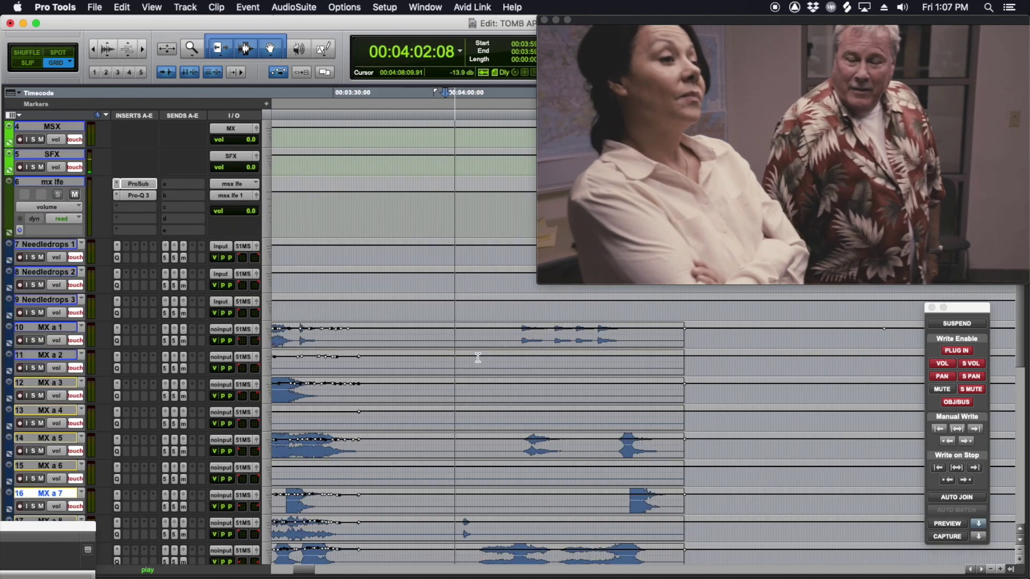
scroll(480, 358, "down", 6)
scroll(483, 360, "right", 3)
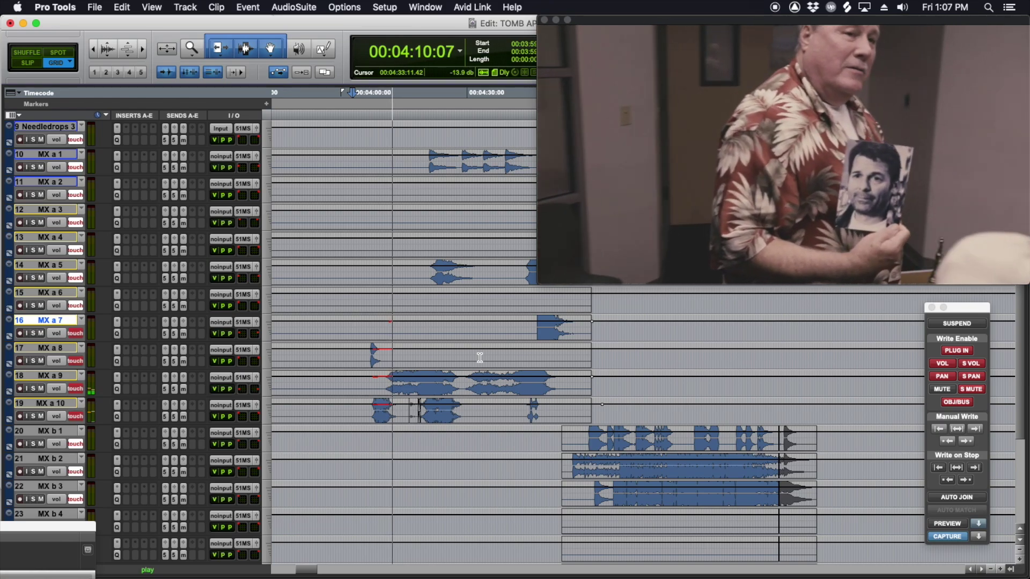
key("space")
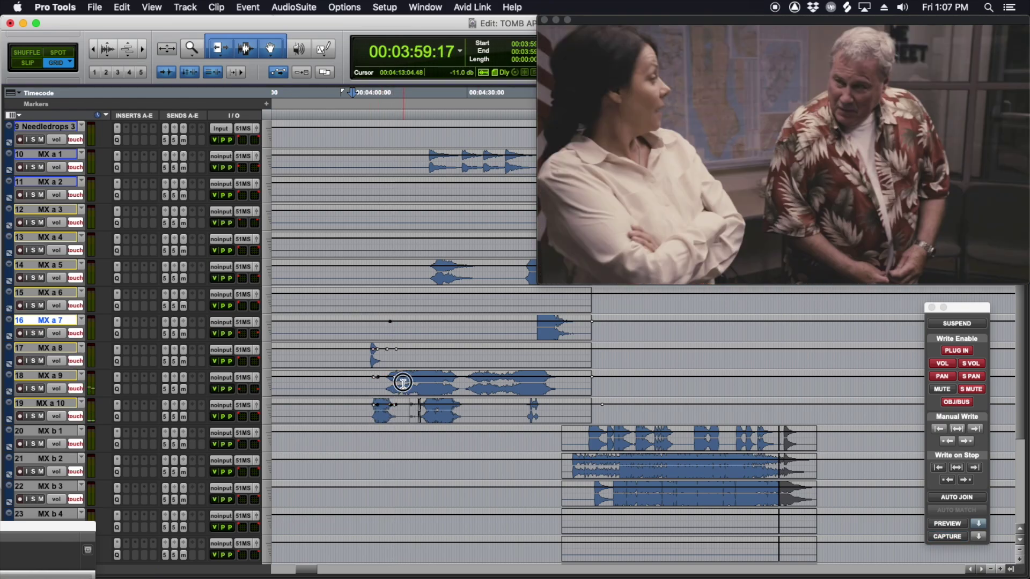
Step: Record a touch volume automation pass across the MX a stems from 00:04:02:15 to the end of the cue
left_click(363, 393)
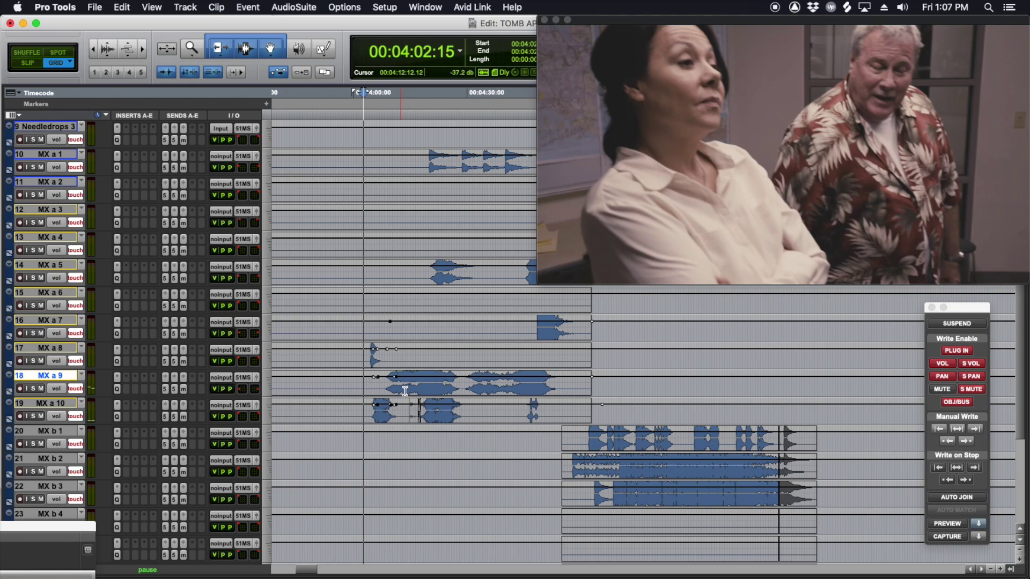
key("space")
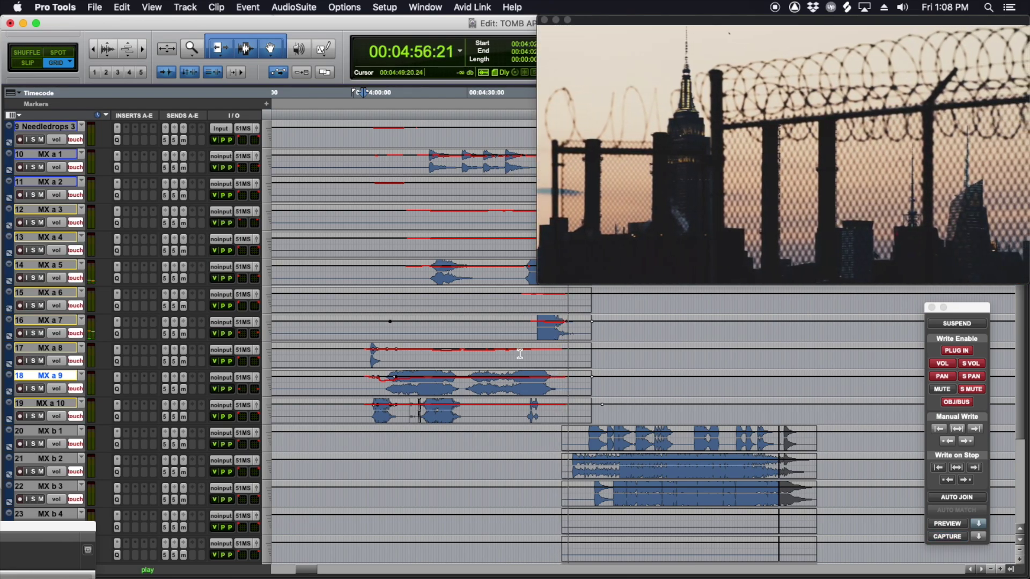
key("space")
Step: Record a volume automation pass on MX a 1 from 00:04:16:18 through its last hits, then stop playback
scroll(429, 322, "up", 4)
left_click(351, 286)
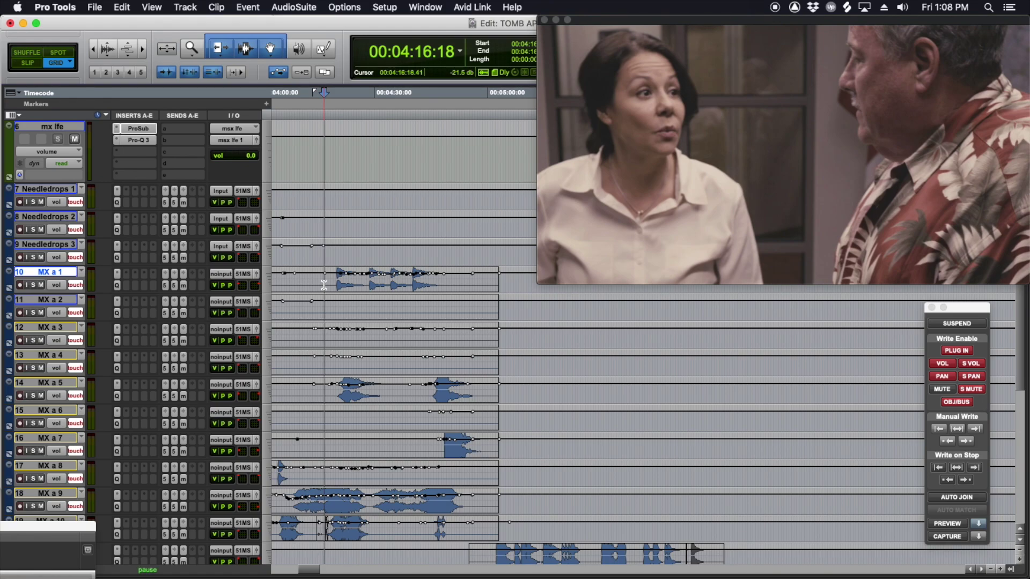
key("space")
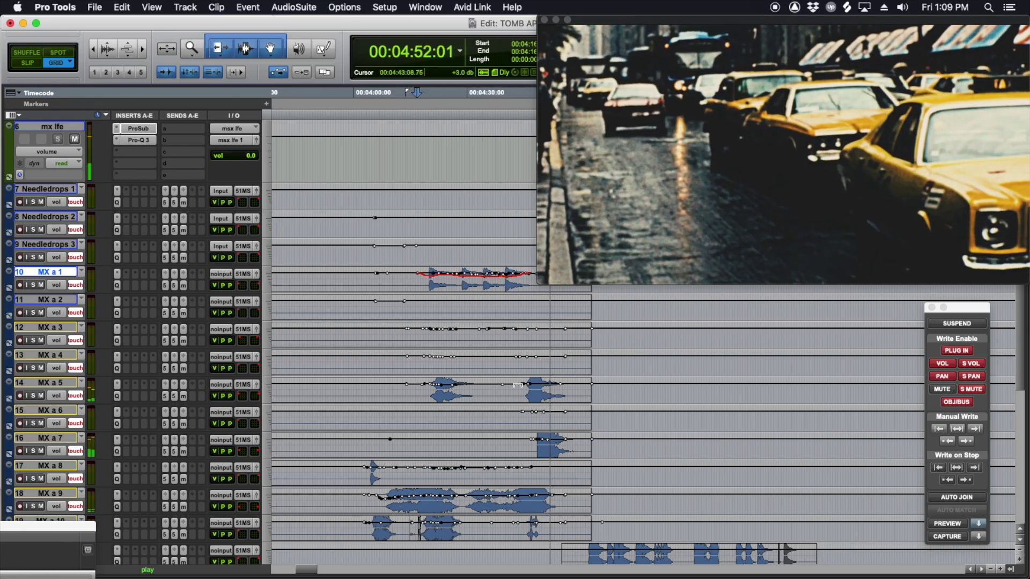
key("space")
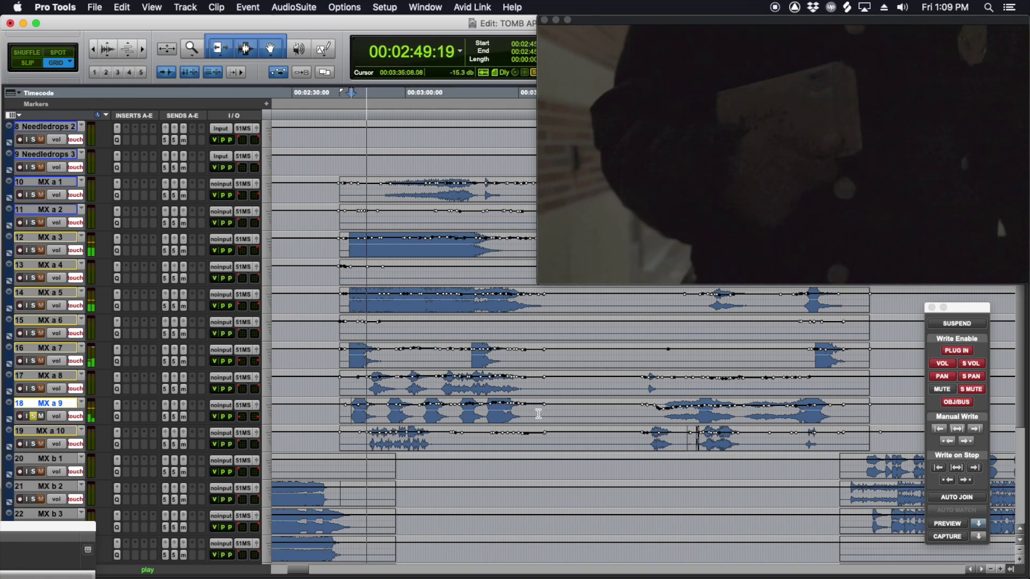
Step: Audition the soloed MX a 9 track through the long swell in the second half of the cue
key("space")
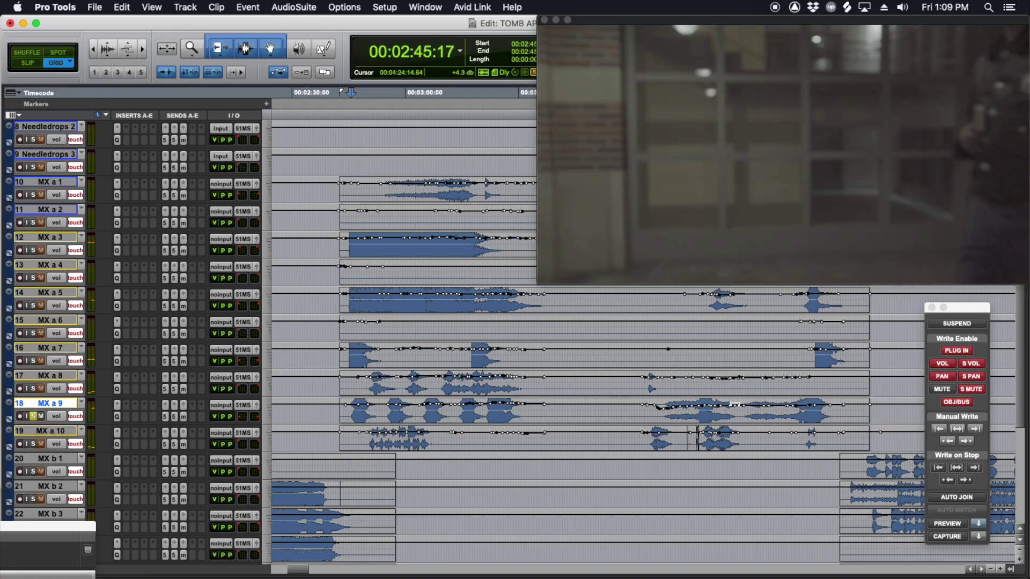
left_click(673, 414)
key("space")
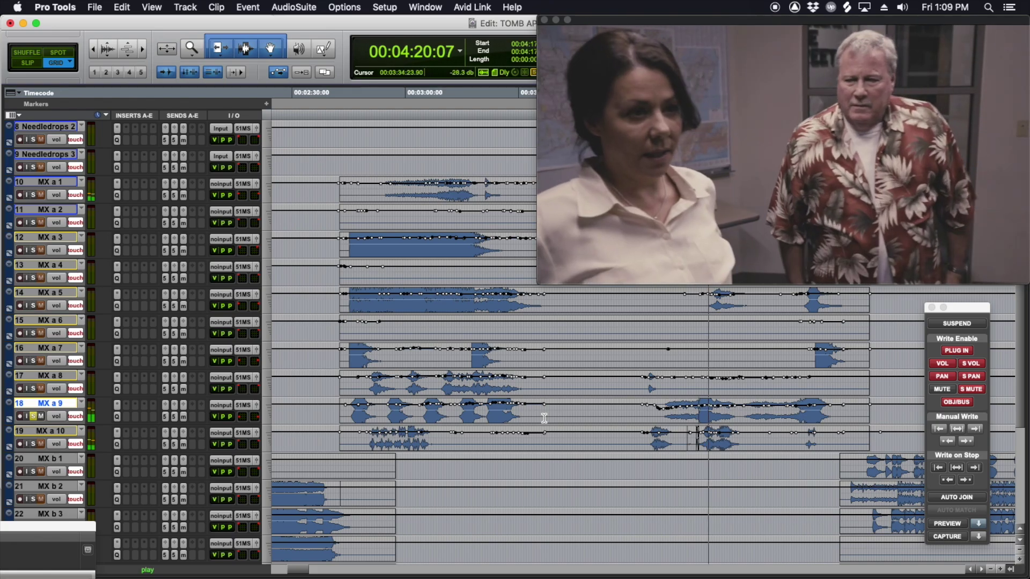
key("space")
Step: Select the first group of MX a 9 swells from 00:02:44:00, open the track's panner and enable automation Preview
left_click_drag(545, 417, 343, 417)
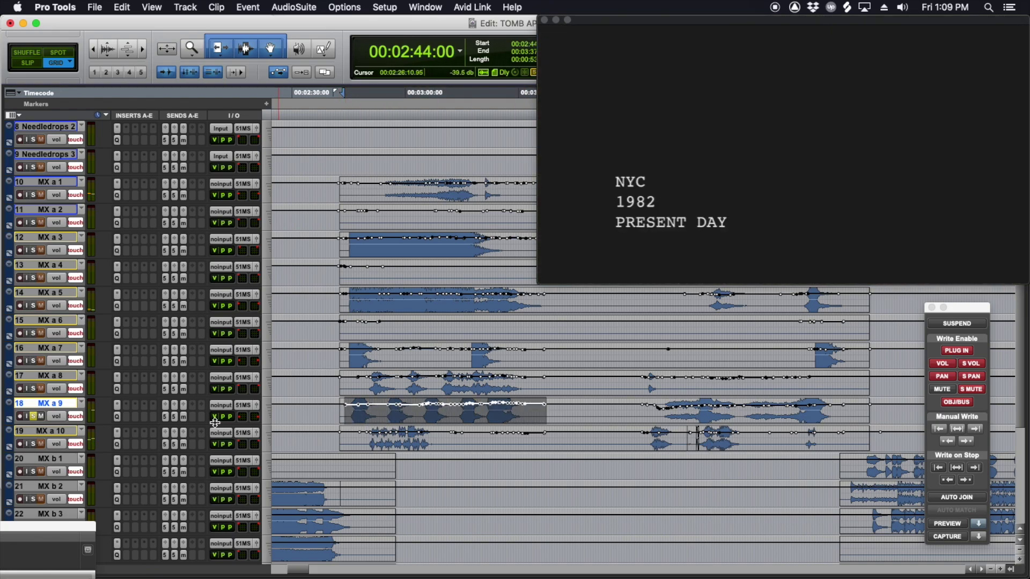
left_click(243, 405)
left_click(959, 525)
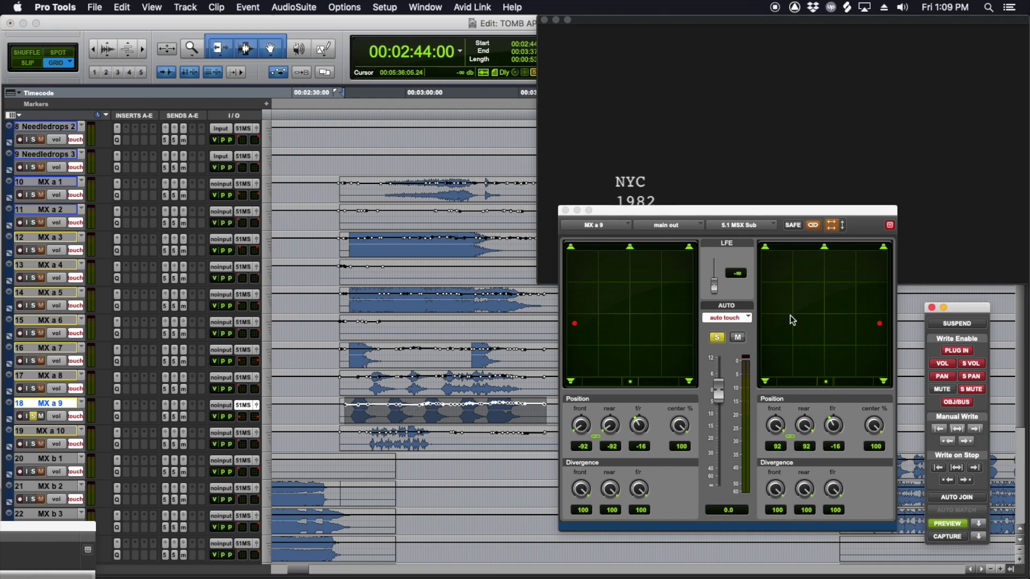
Step: Pan MX a 9's left channel to the rear right corner and right channel to the front right, disable volume write and end Preview
left_click(831, 226)
left_click_drag(880, 324, 864, 269)
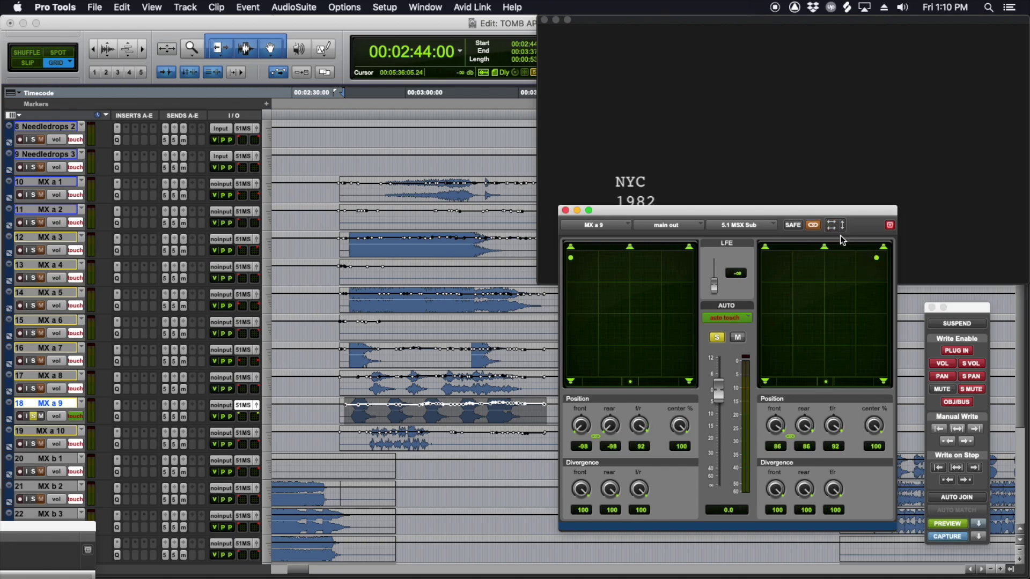
left_click(813, 225)
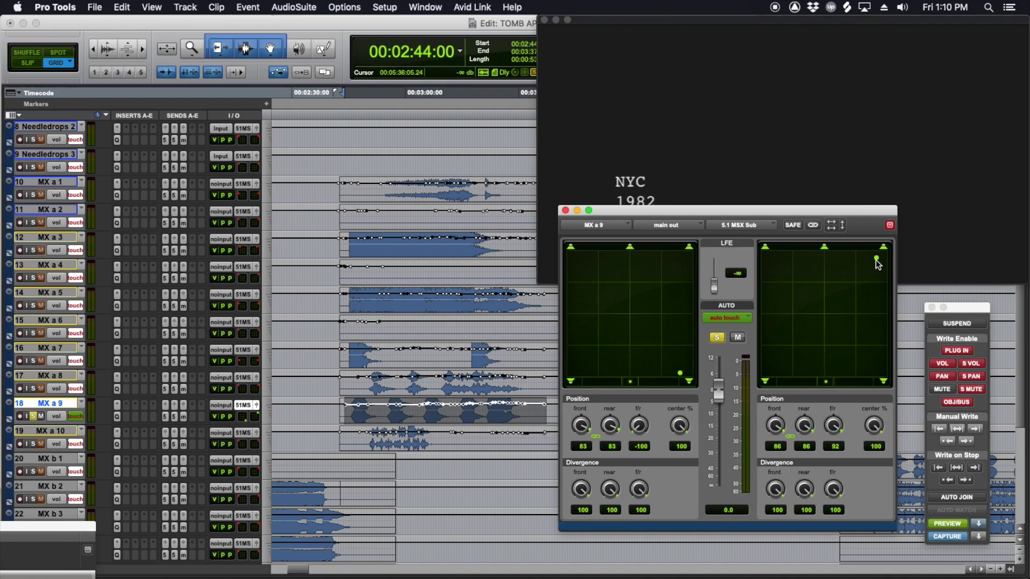
left_click_drag(876, 256, 888, 245)
left_click(947, 366)
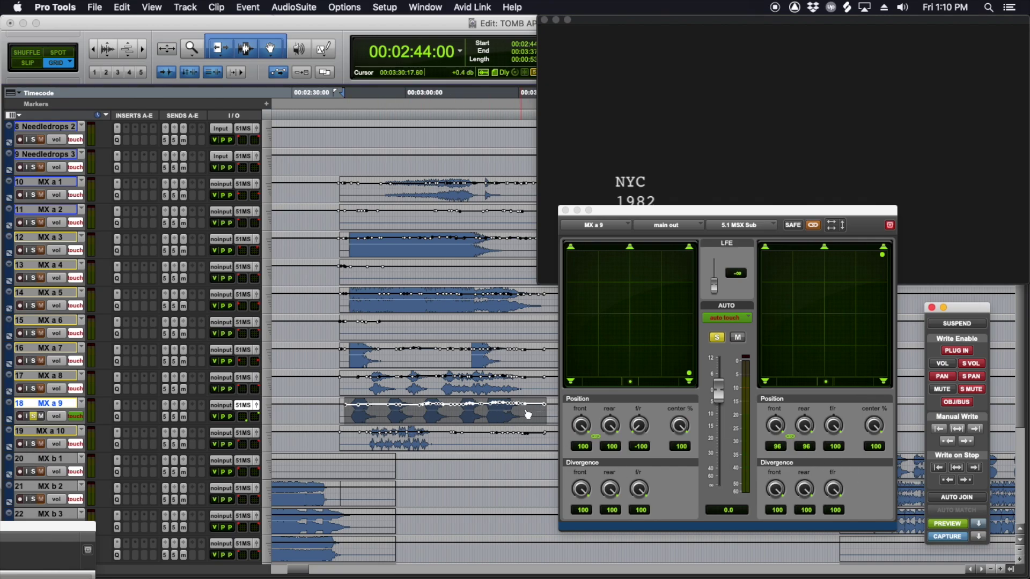
left_click(955, 525)
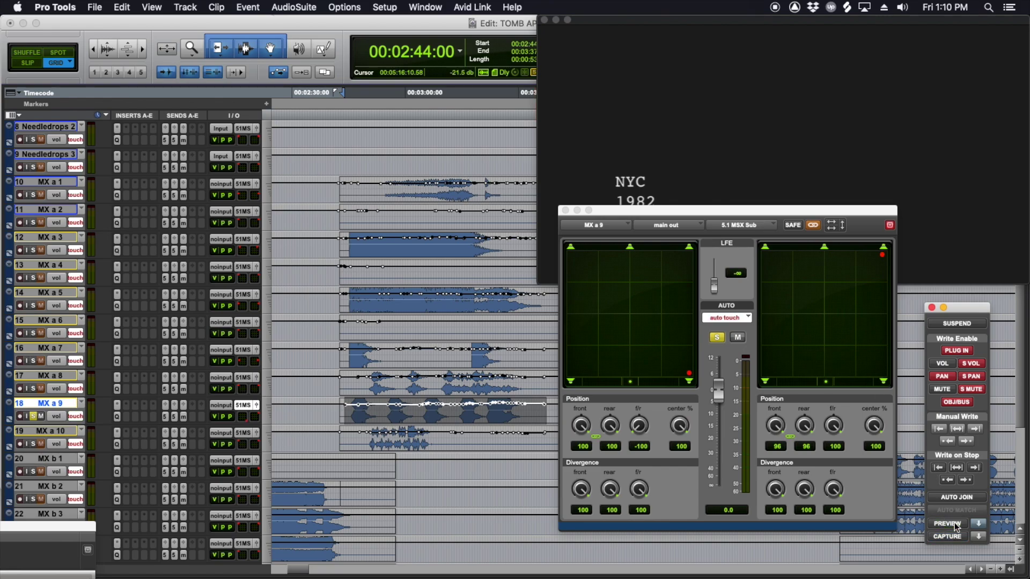
Step: Unsolo MX a 9 and play the panned section in context from 00:02:44:05
left_click(346, 416)
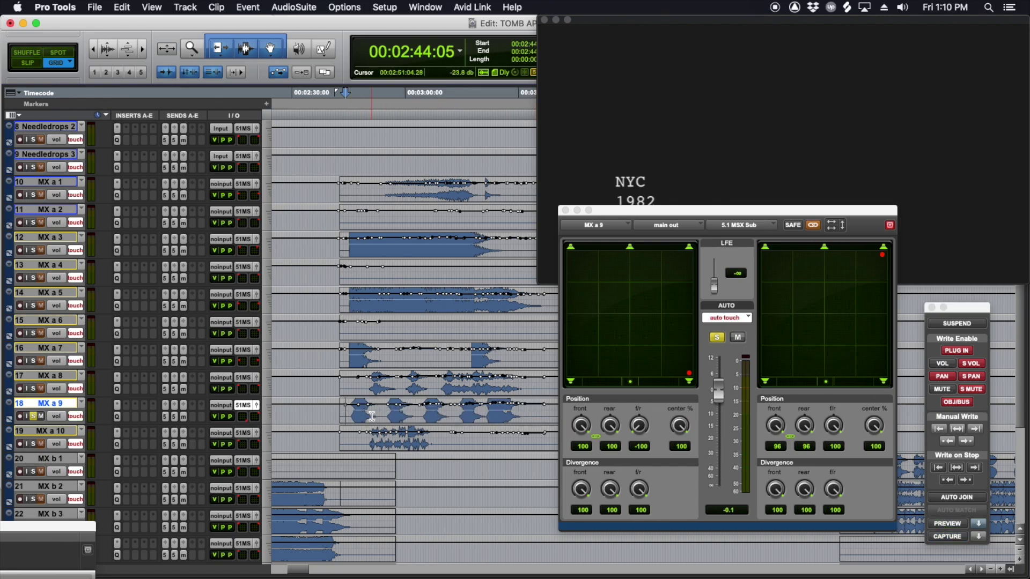
key("shift+s")
key("space")
key("t")
key("space")
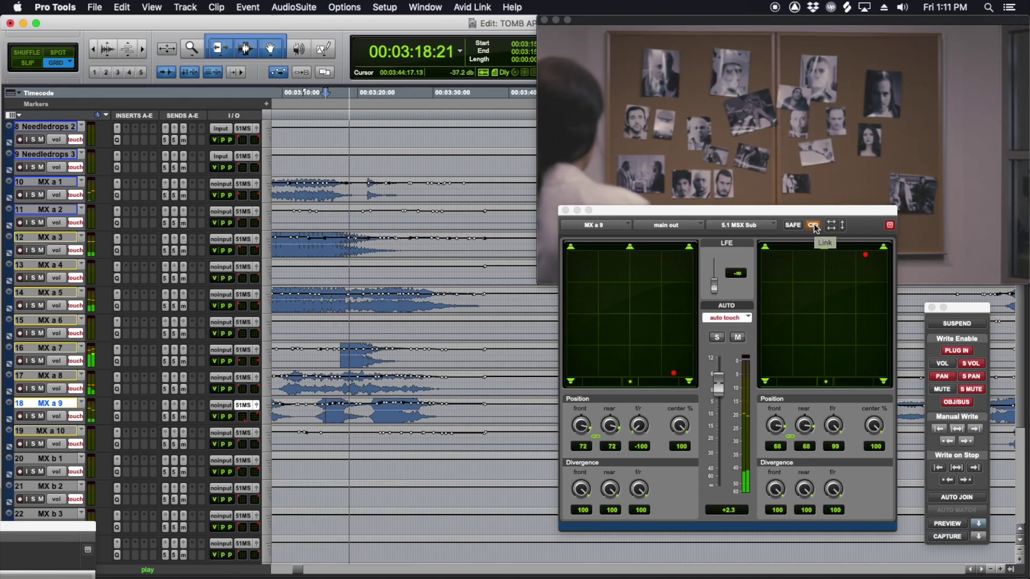
Step: Unlink the channels in MX a 9's panner and move the left channel to the front left corner
left_click(812, 225)
left_click_drag(679, 369, 570, 255)
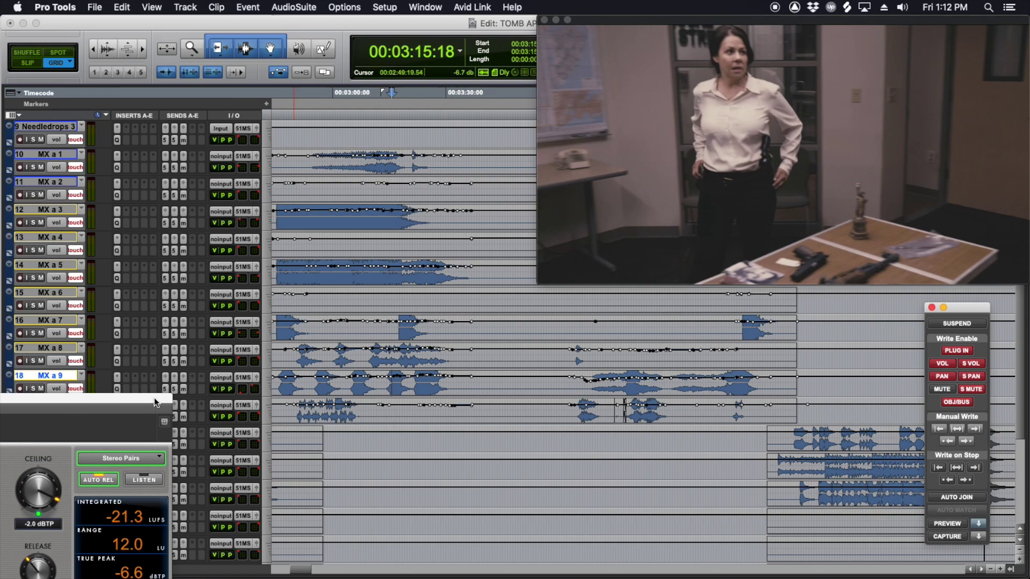
Step: Move the limiter window with the loudness meter aside, off the track list, and select the MSX track
left_click_drag(153, 397, 89, 390)
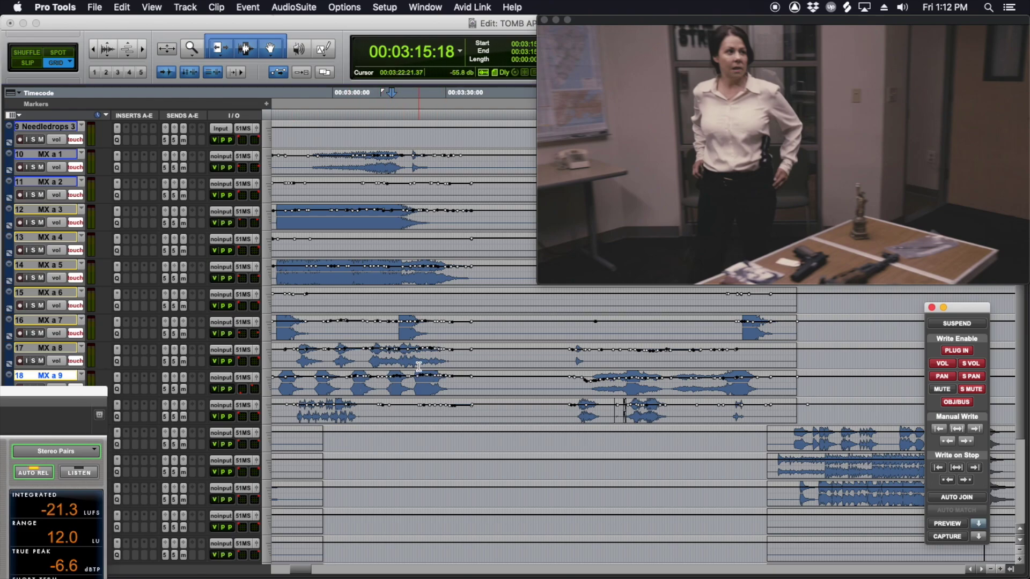
scroll(418, 366, "left", 3)
scroll(498, 366, "down", 3)
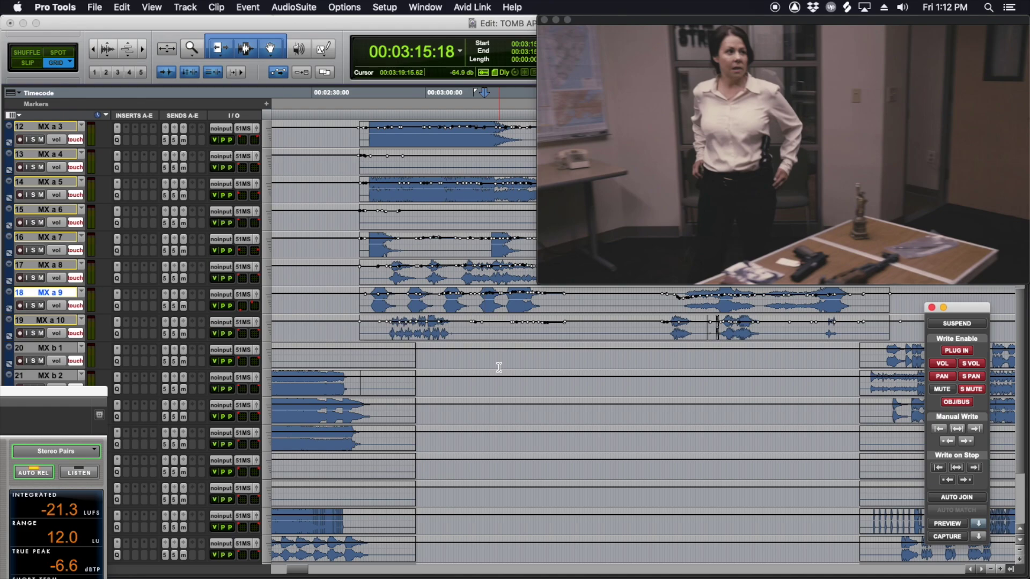
scroll(493, 350, "up", 2)
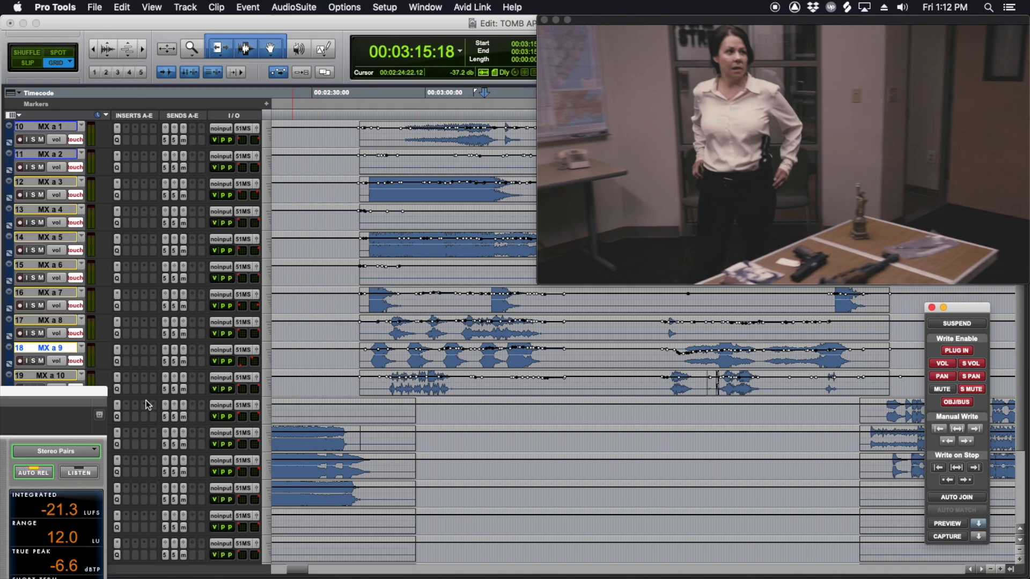
scroll(317, 371, "up", 6)
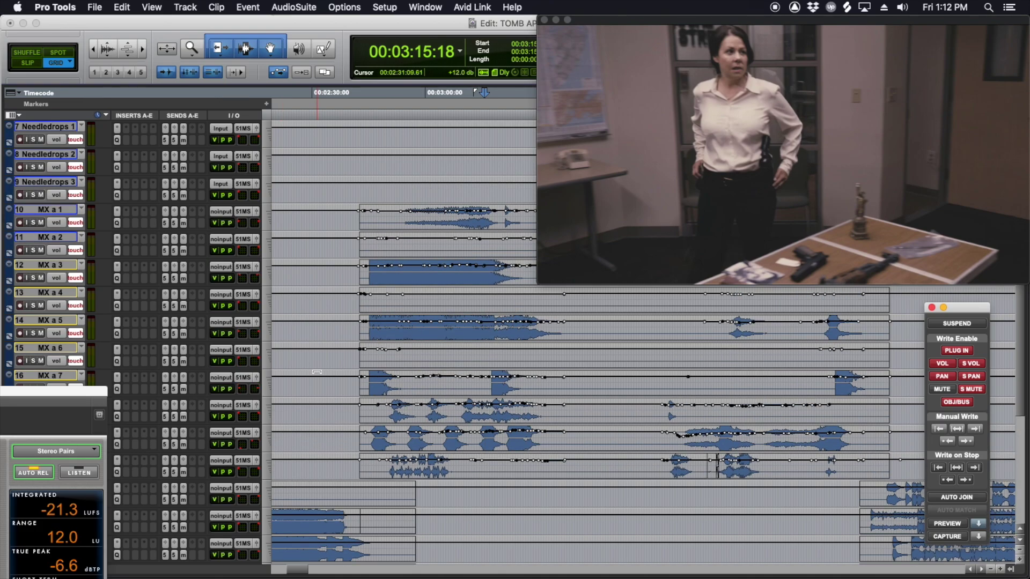
scroll(443, 365, "down", 4)
scroll(443, 365, "up", 4)
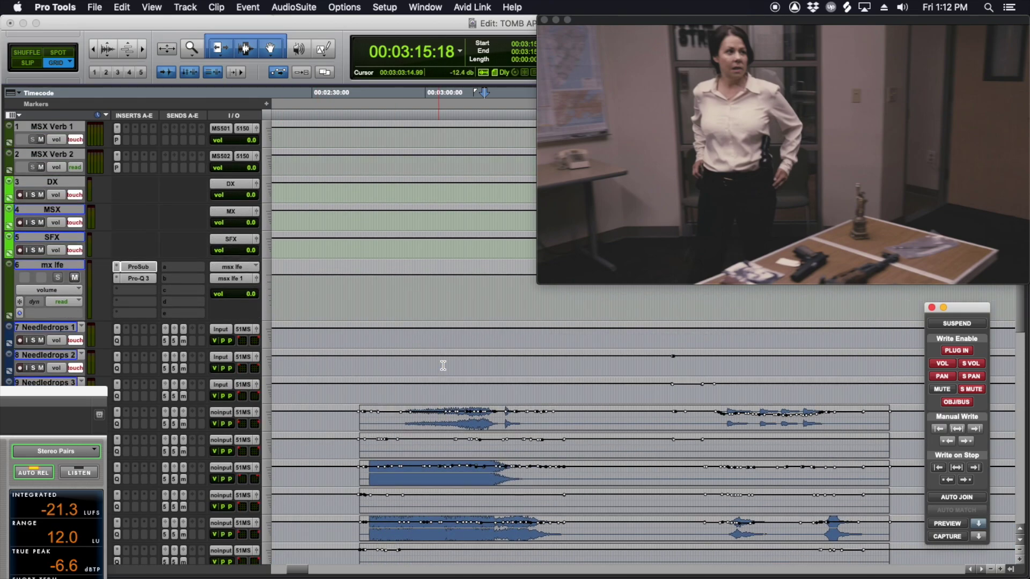
left_click(61, 214)
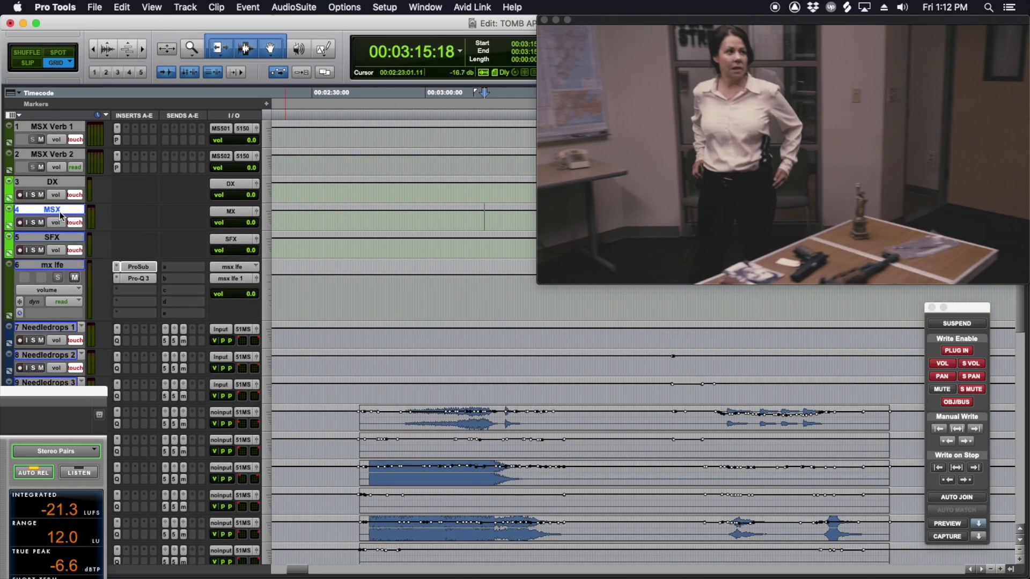
scroll(761, 451, "down", 3)
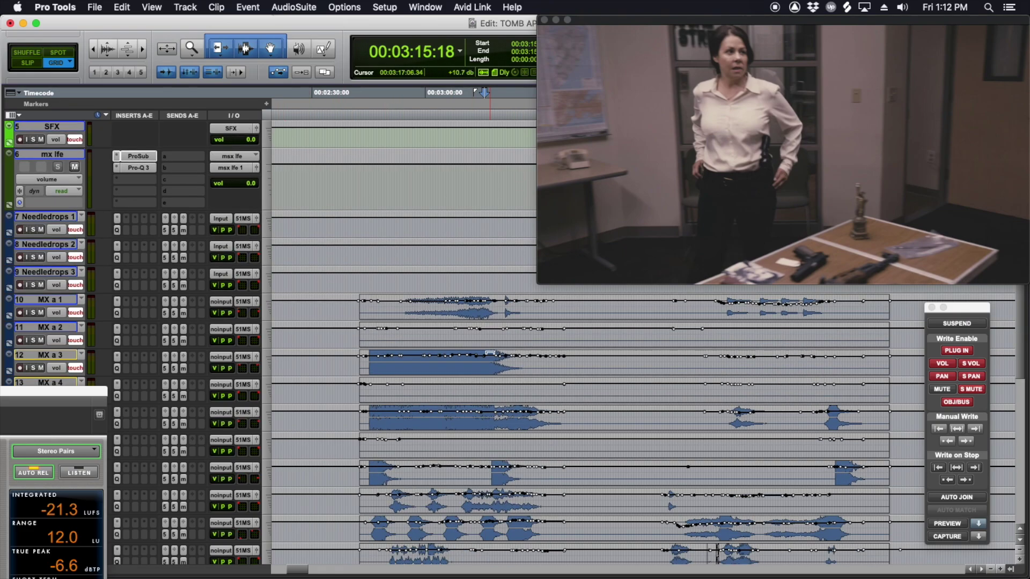
Step: Show the background ambience tracks by recalling the BGs memory location
scroll(761, 451, "up", 3)
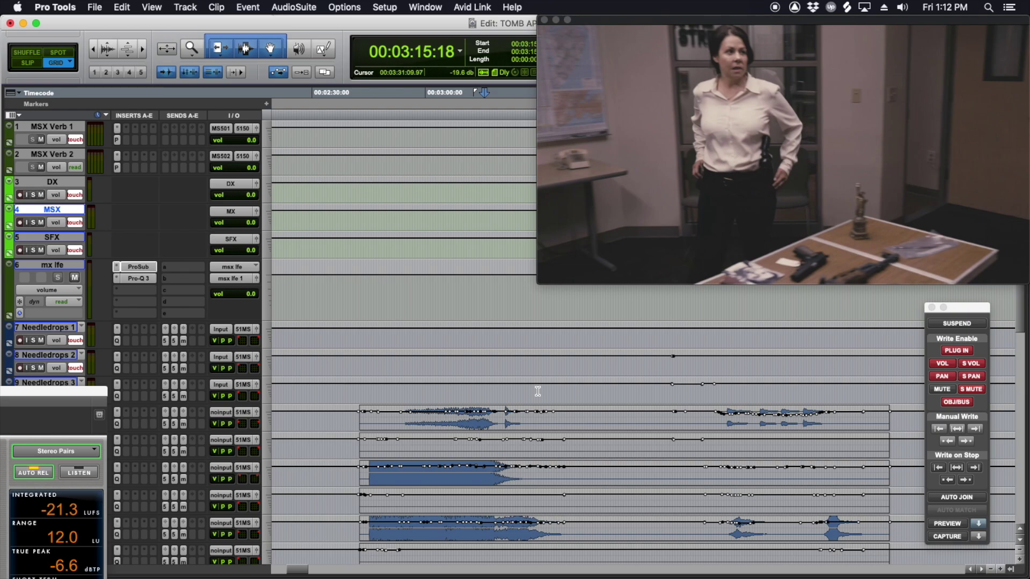
key("super+5")
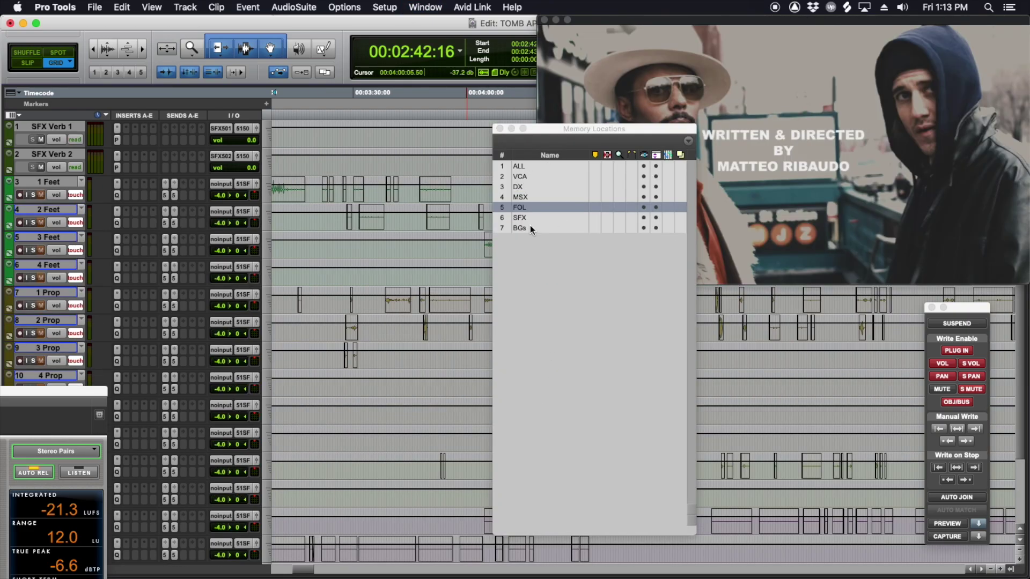
left_click(529, 225)
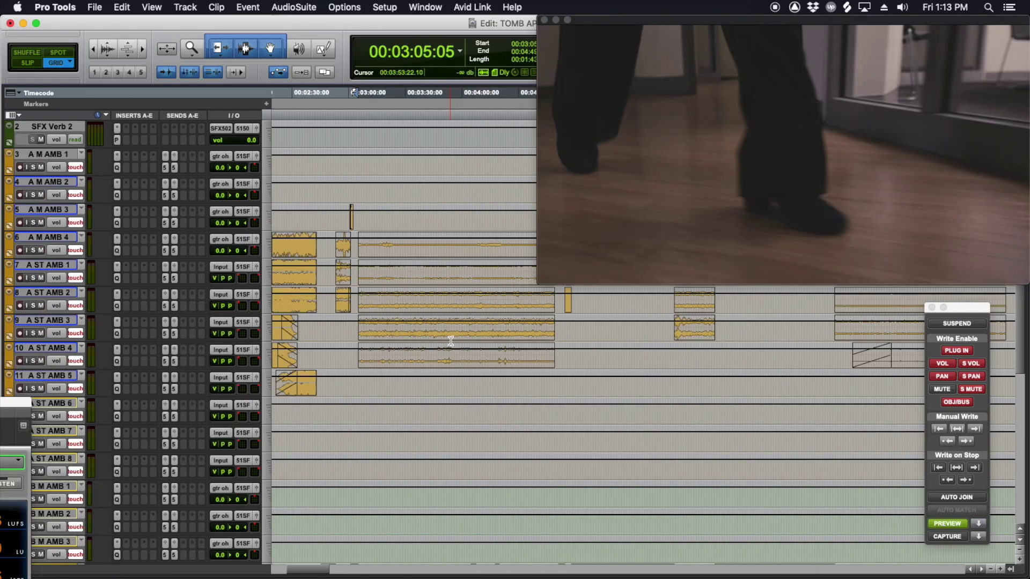
Step: Select the long clip starting at 00:03:05:05 on A M AMB 4 and play it soloed
scroll(451, 341, "down", 5)
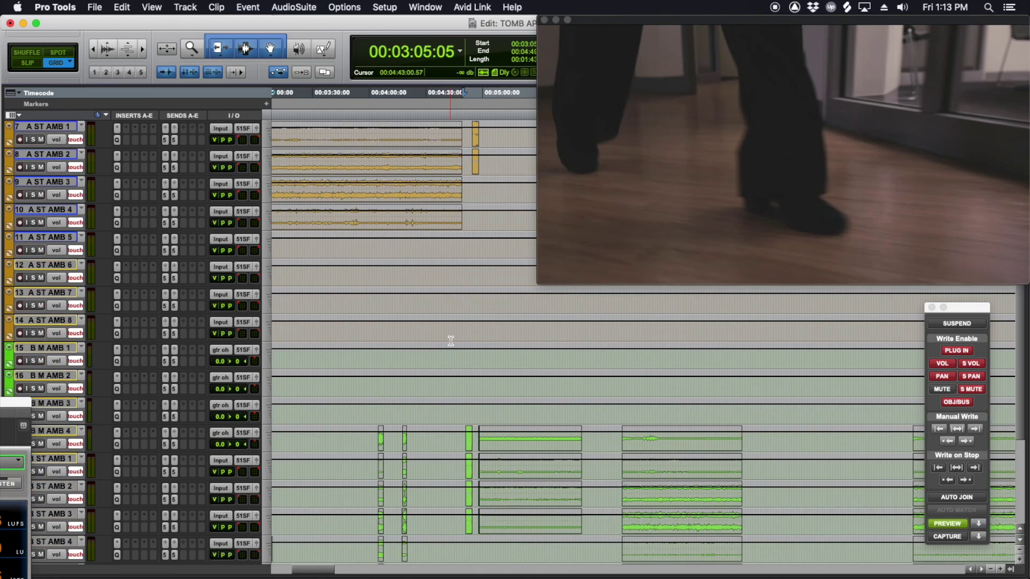
scroll(450, 340, "up", 1)
left_click_drag(441, 336, 436, 225)
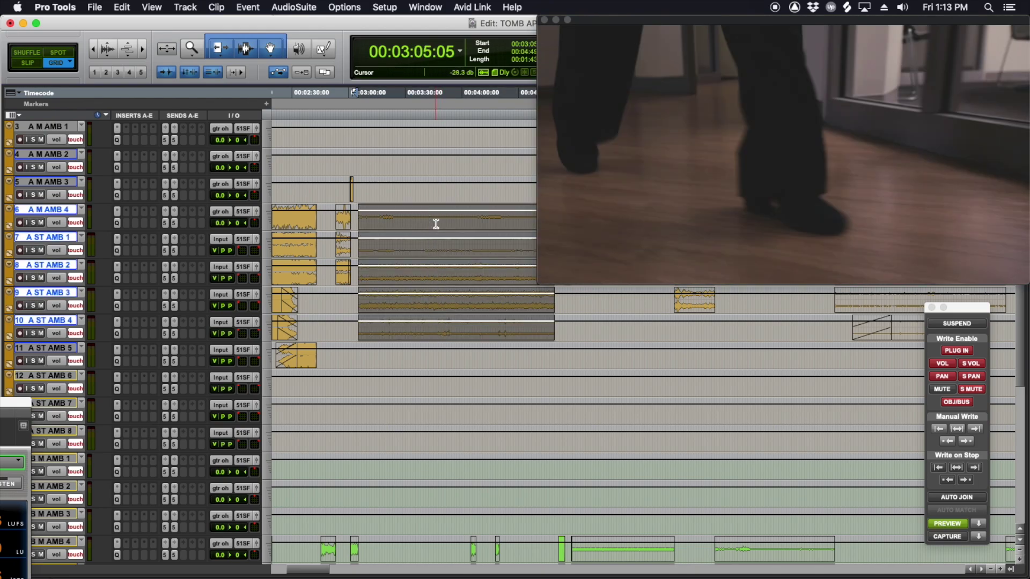
key("shift+s")
double_click(425, 221)
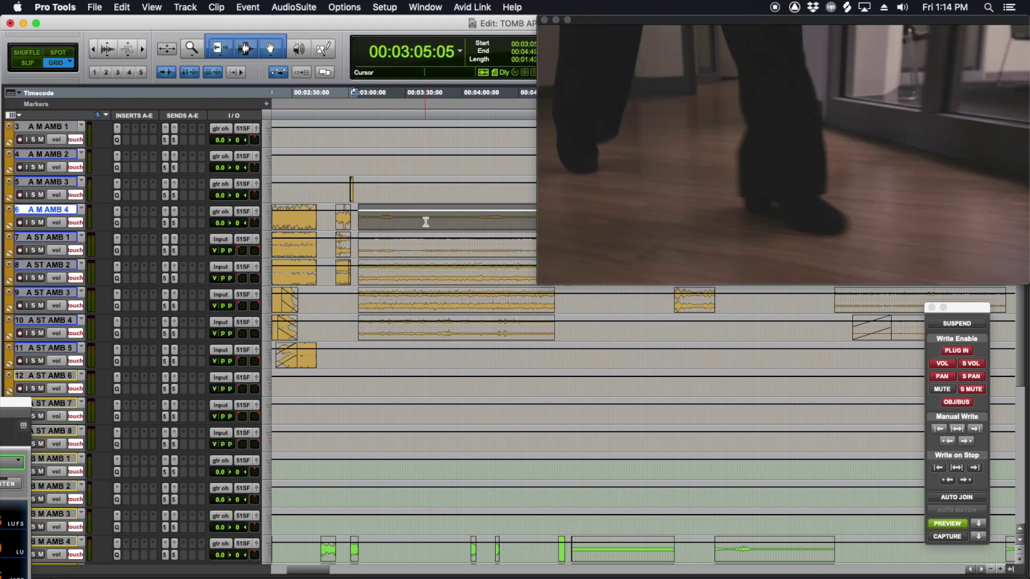
scroll(456, 234, "right", 3)
key("space")
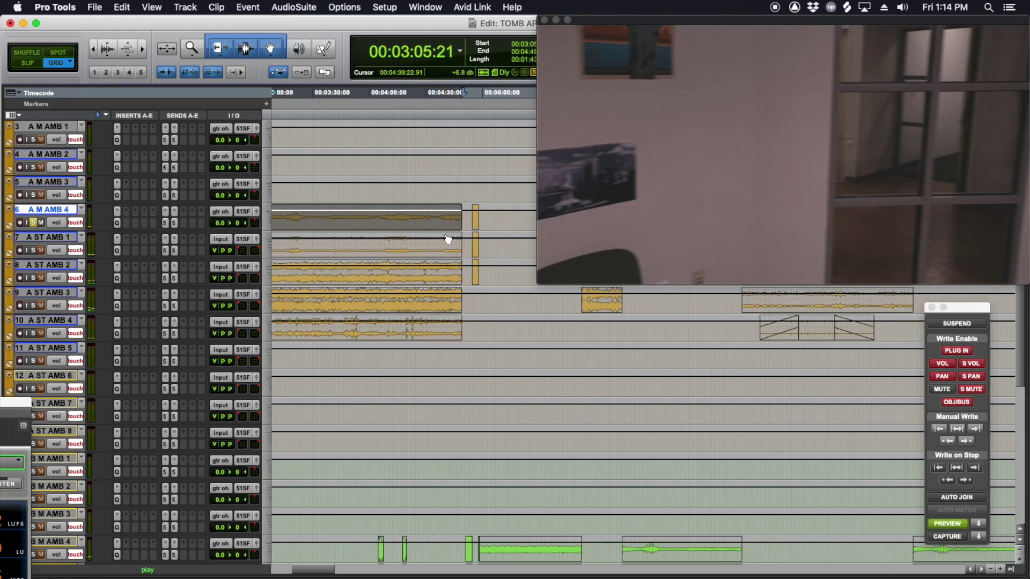
scroll(445, 236, "left", 6)
scroll(444, 236, "right", 3)
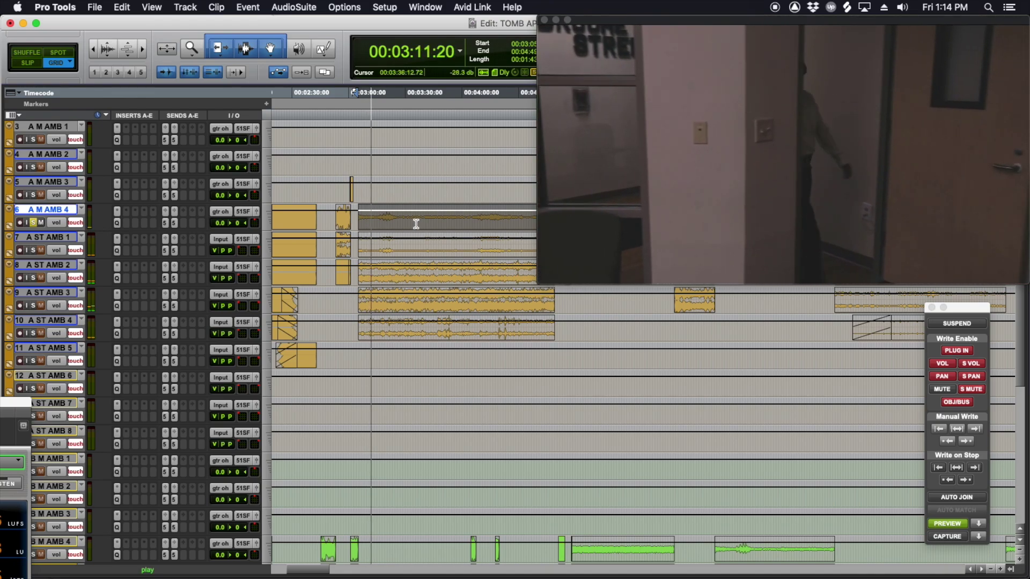
Step: Audition the A ambience tracks soloed in turn, setting A M AMB 4's preview volume to +2.2 dB, and stop with all solos cleared
left_click(383, 241)
left_click(392, 278)
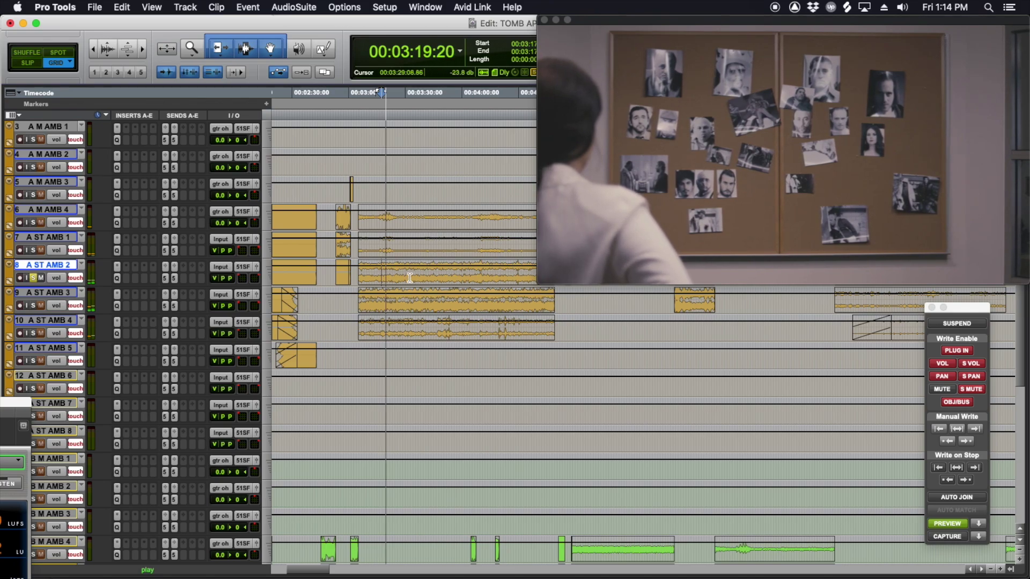
left_click(397, 245)
left_click(406, 219)
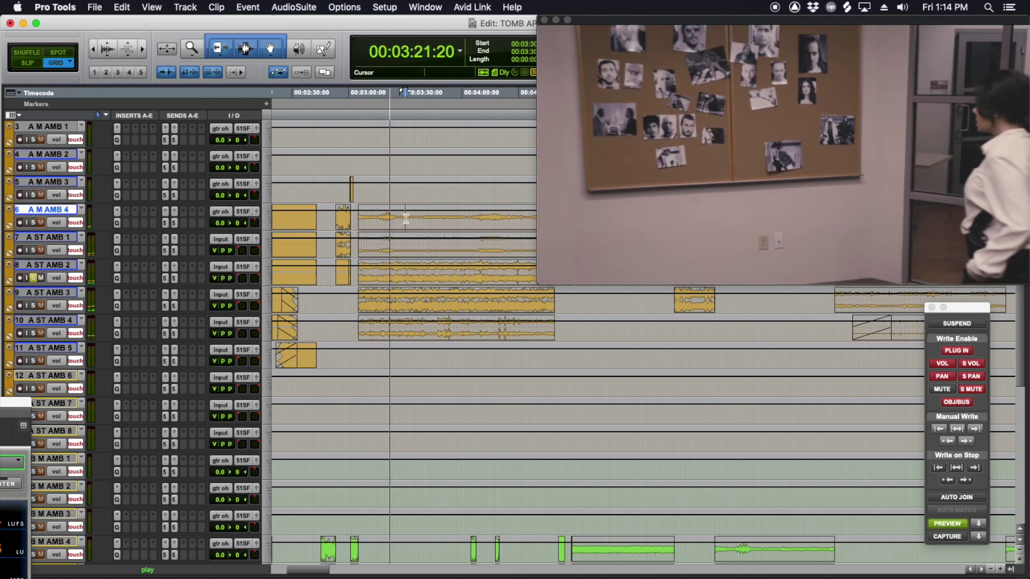
left_click(406, 219)
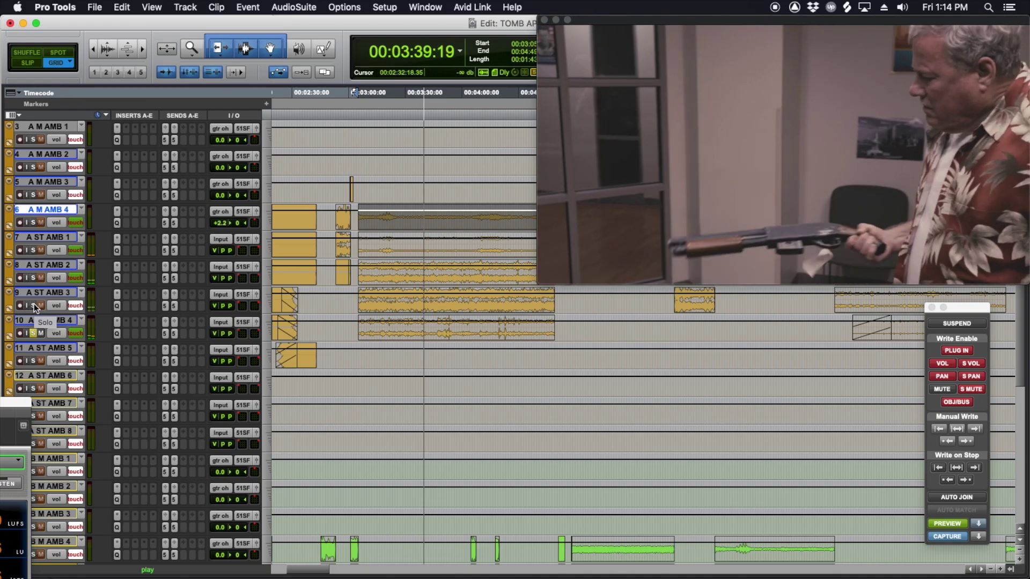
key("alt+shift+s")
key("space")
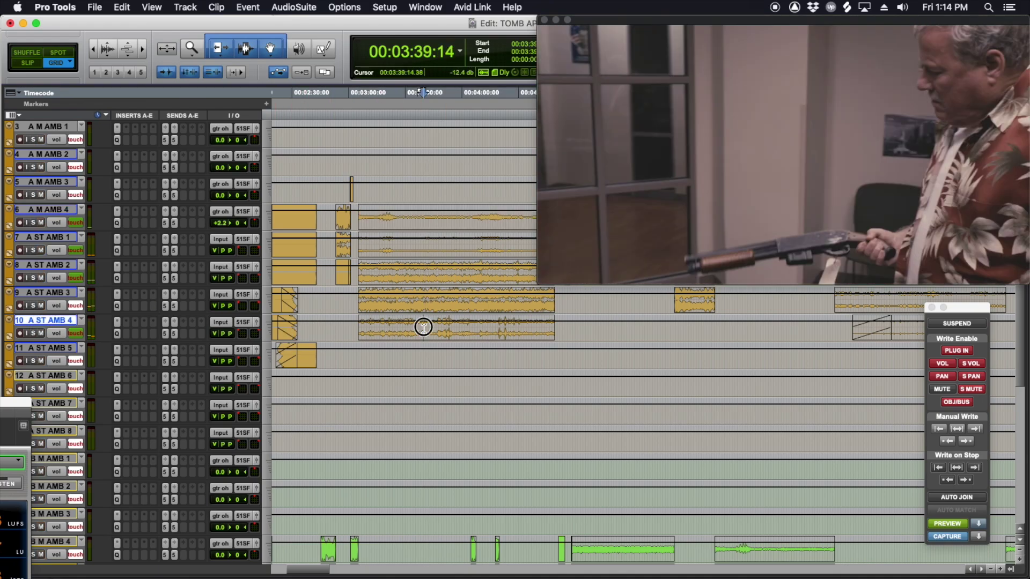
Step: Select the long clips from A ST AMB 4 up through A M AMB 4, solo these tracks and play from 00:03:05:05
double_click(423, 327)
key("shift+p")
key("shift+p")
key("shift+p")
key("shift+p")
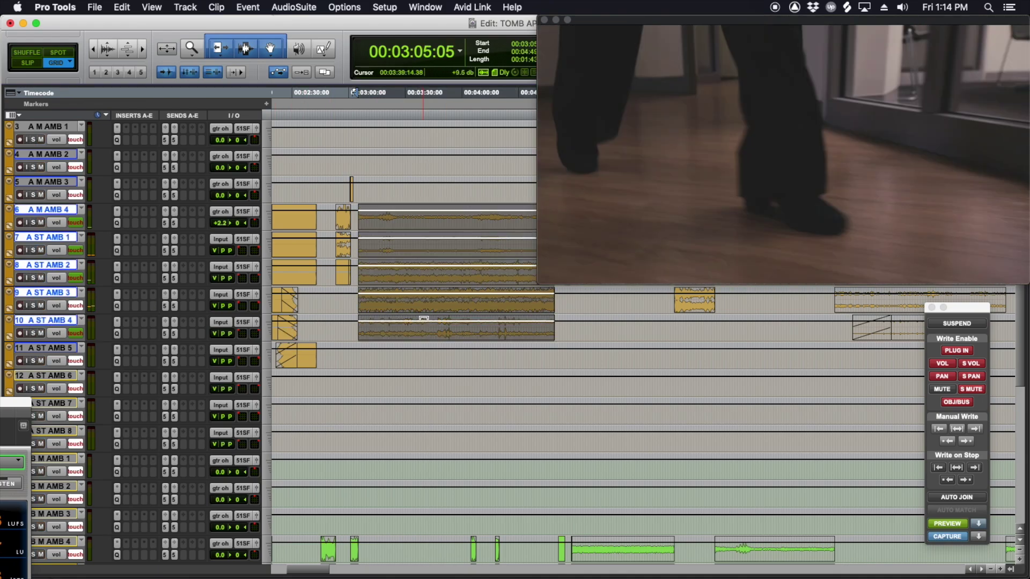
key("shift+s")
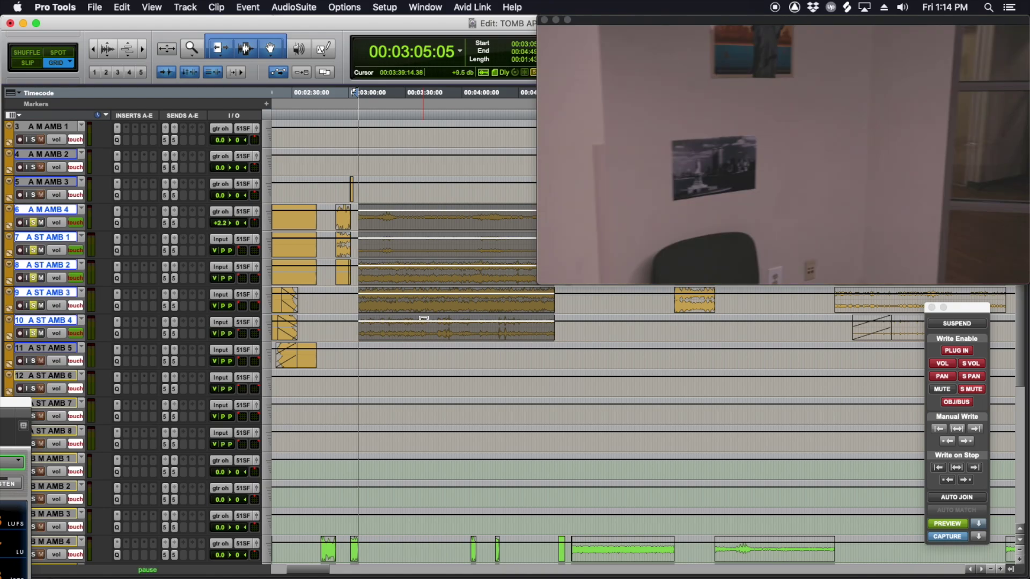
key("space")
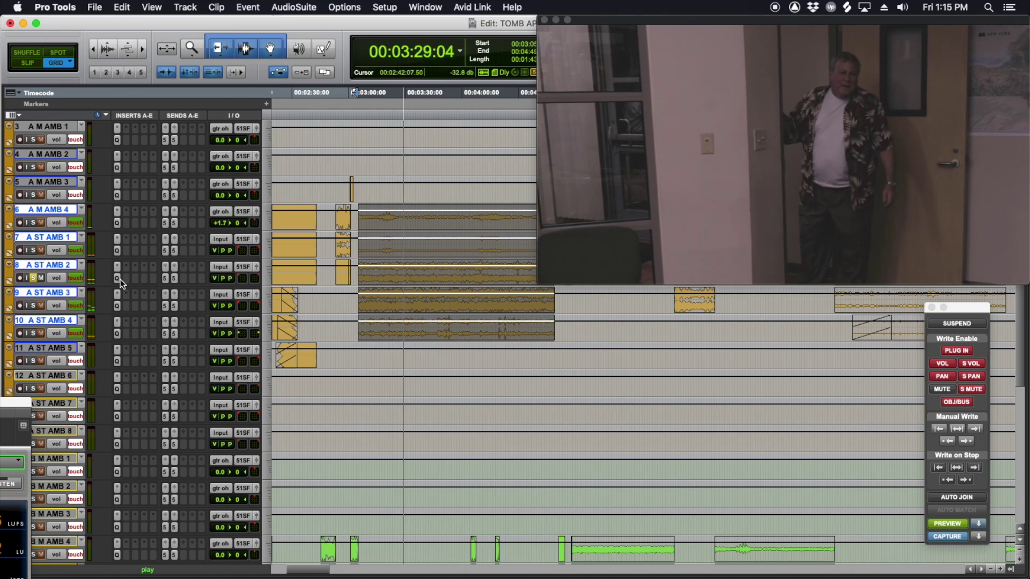
Step: Add a low cut at about 60 Hz and a high cut at about 10.1 kHz in A ST AMB 2's Pro-Q 3, and move its window aside
left_click(117, 277)
left_click(277, 304)
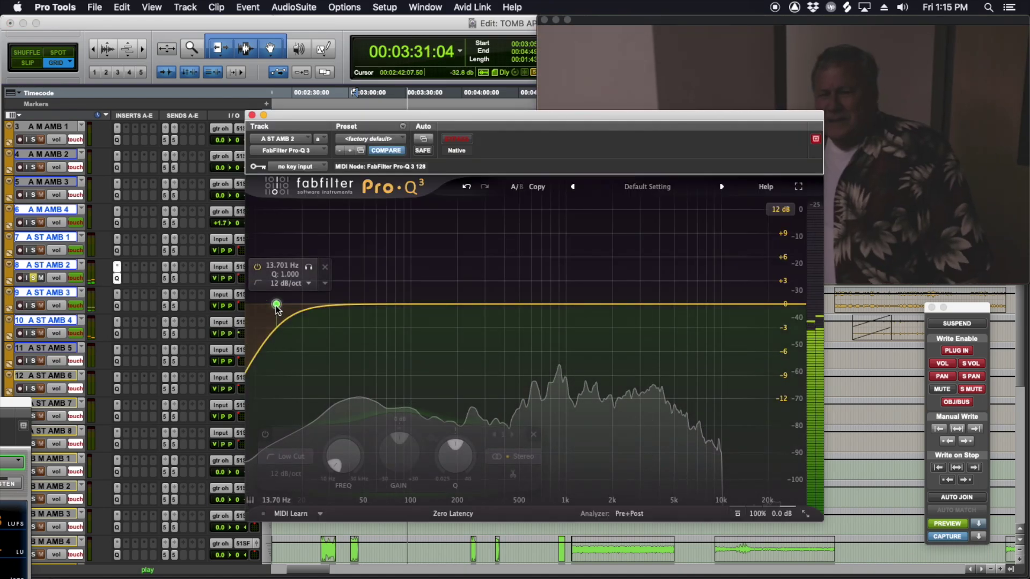
left_click_drag(276, 305, 376, 304)
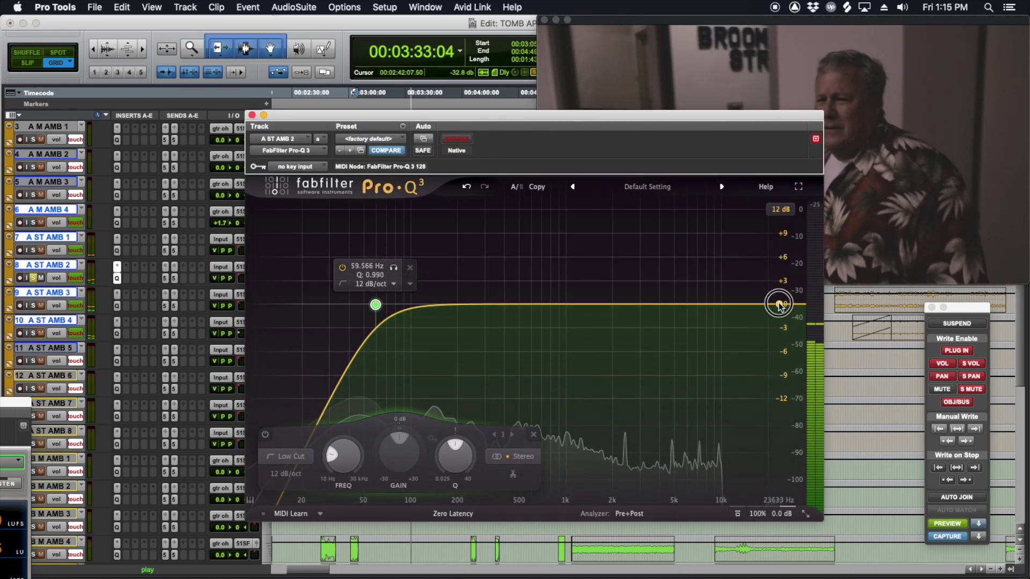
left_click_drag(778, 304, 722, 320)
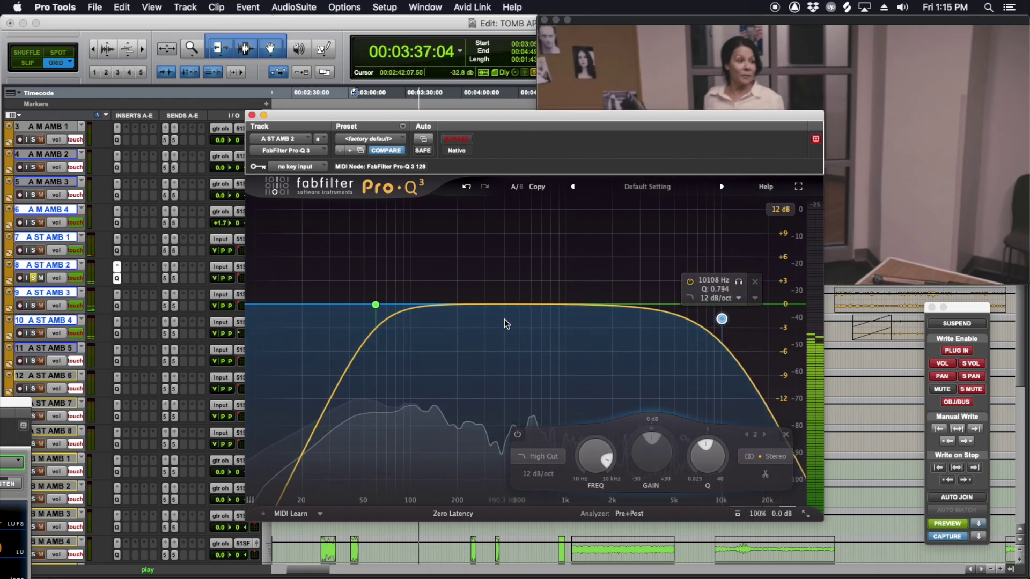
mouse_move(376, 304)
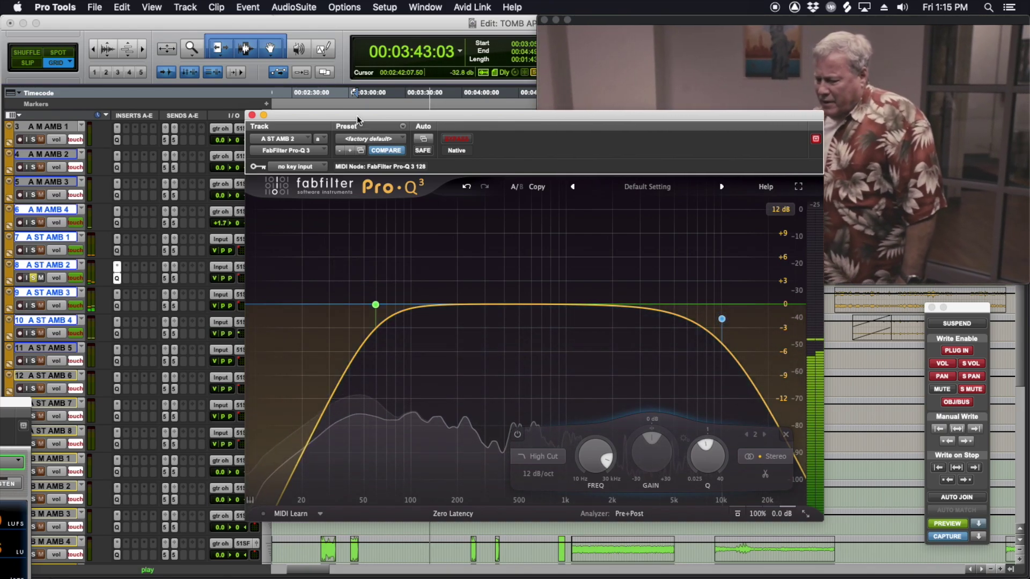
left_click_drag(358, 121, 396, 195)
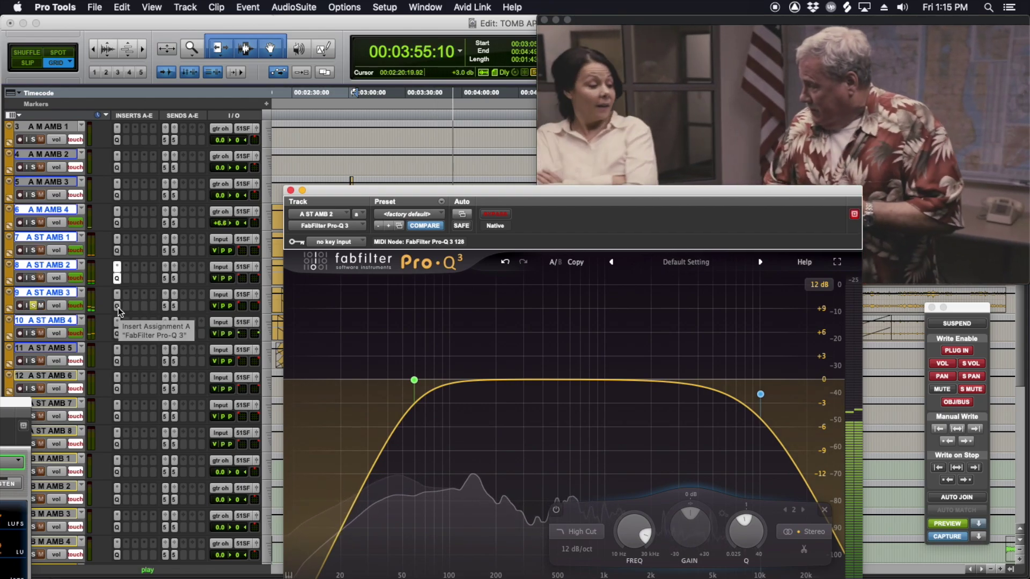
Step: Add a high cut at about 6.8 kHz and a low cut just above 50 Hz in A ST AMB 3's Pro-Q 3
left_click(118, 308)
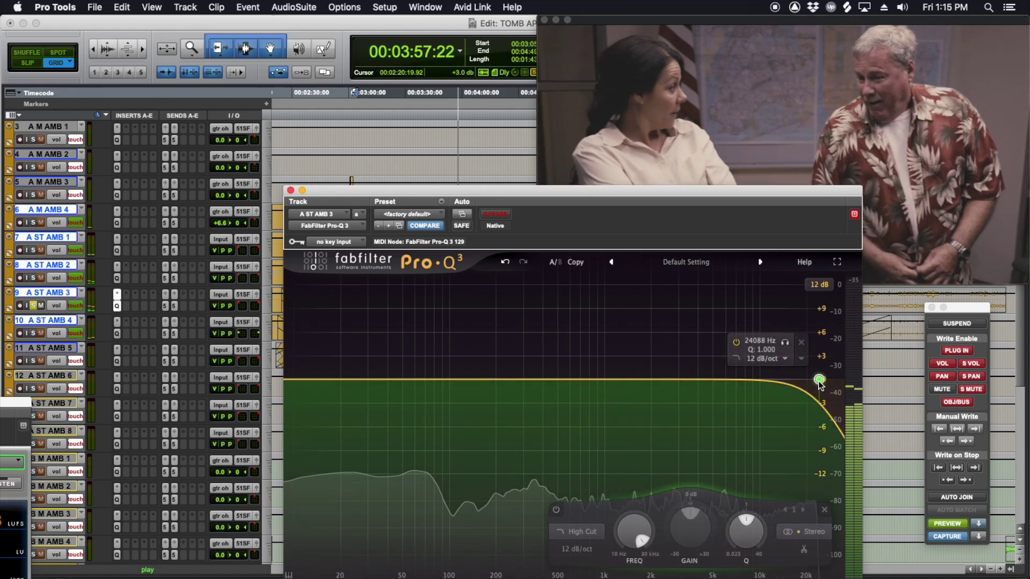
left_click_drag(819, 380, 734, 392)
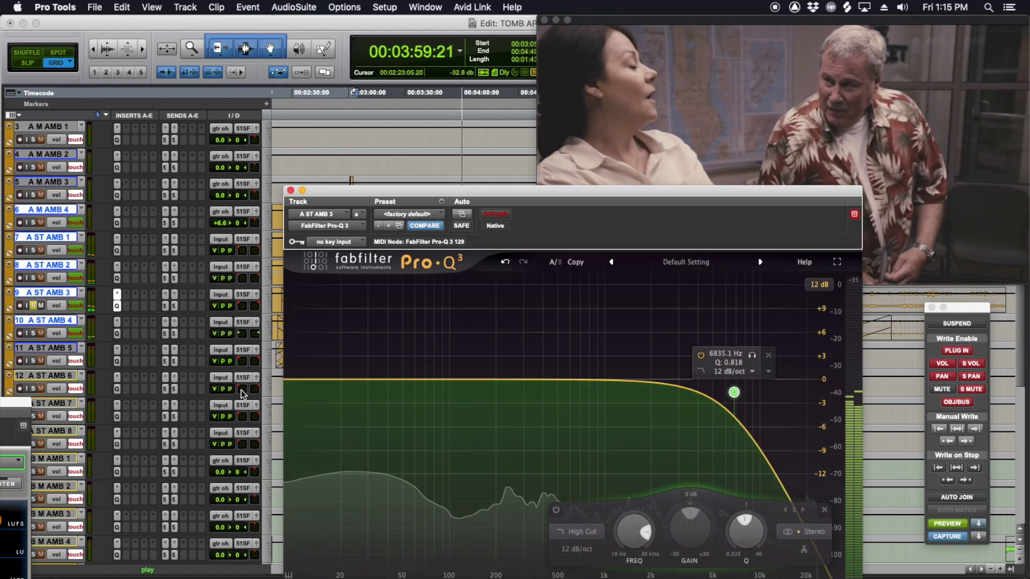
left_click_drag(317, 379, 416, 388)
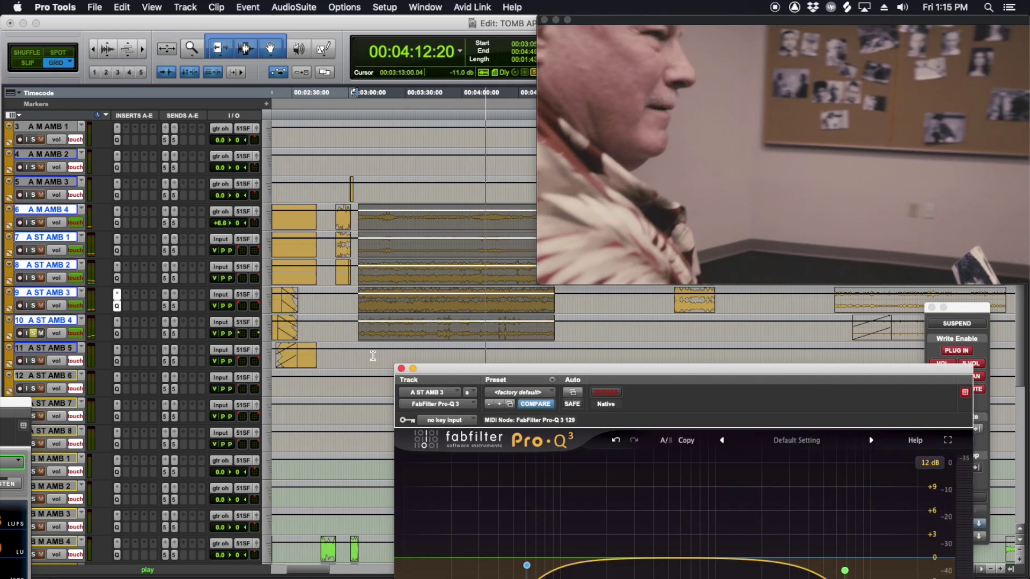
Step: Write the previewed automation to the five A ambience tracks, extending the selection slightly past both clip ends, and close the EQ window
key("super+slash")
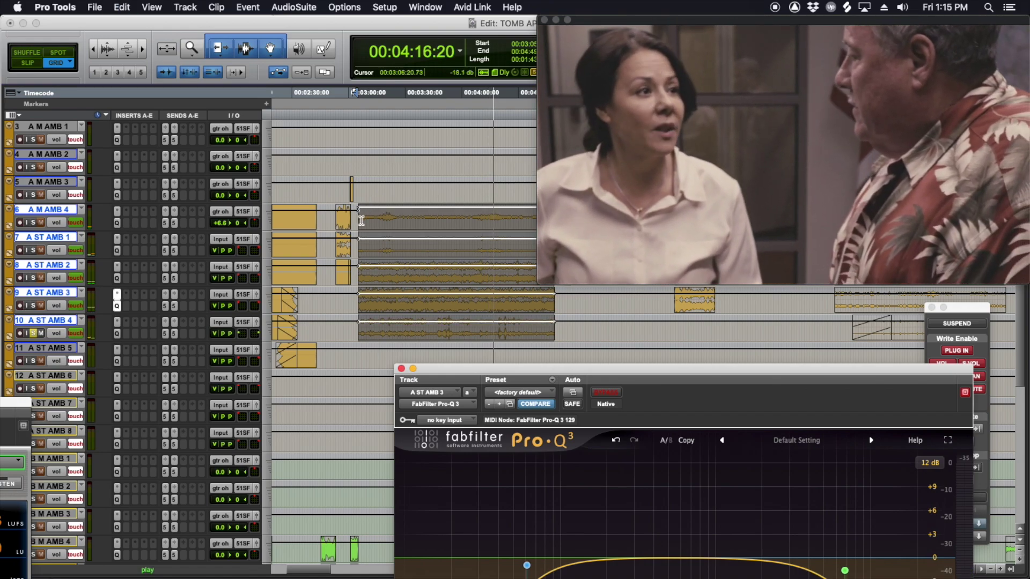
left_click(356, 219)
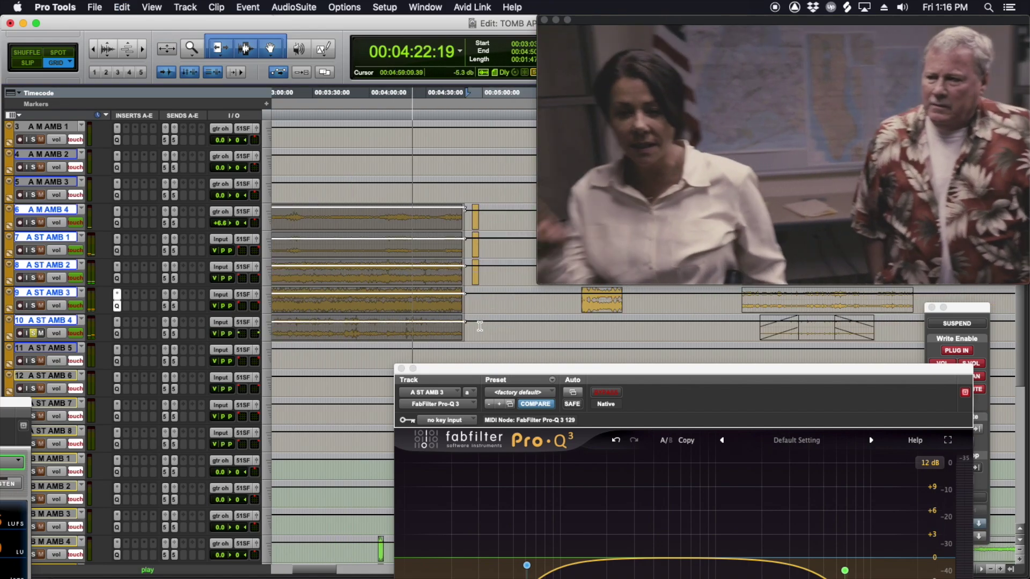
left_click(401, 368)
scroll(429, 348, "left", 4)
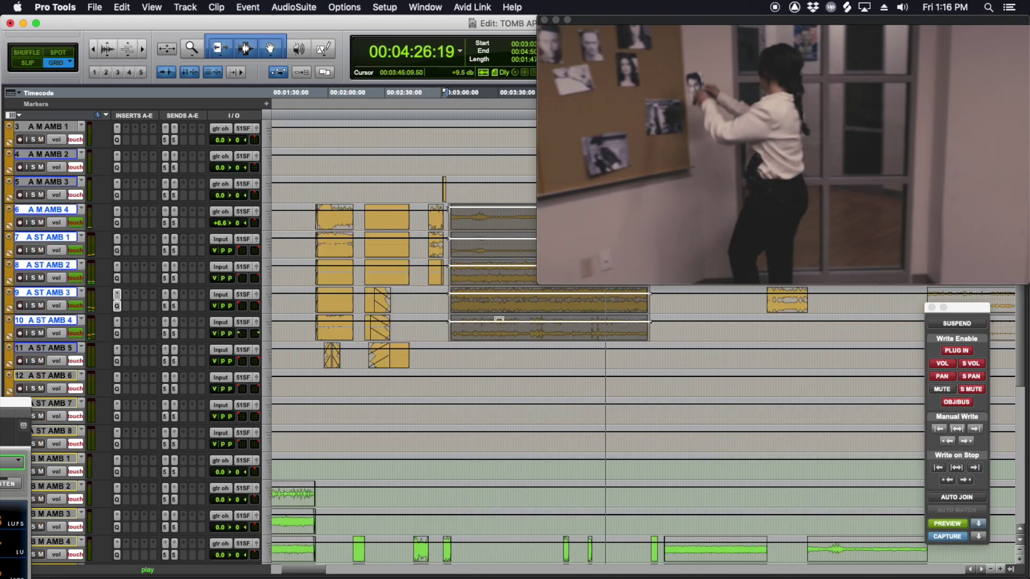
Step: Stop playback and zoom in to check the automation written around the start of the long A ambience clips
left_click(463, 330)
key("space")
key("t")
key("t")
scroll(530, 337, "right", 4)
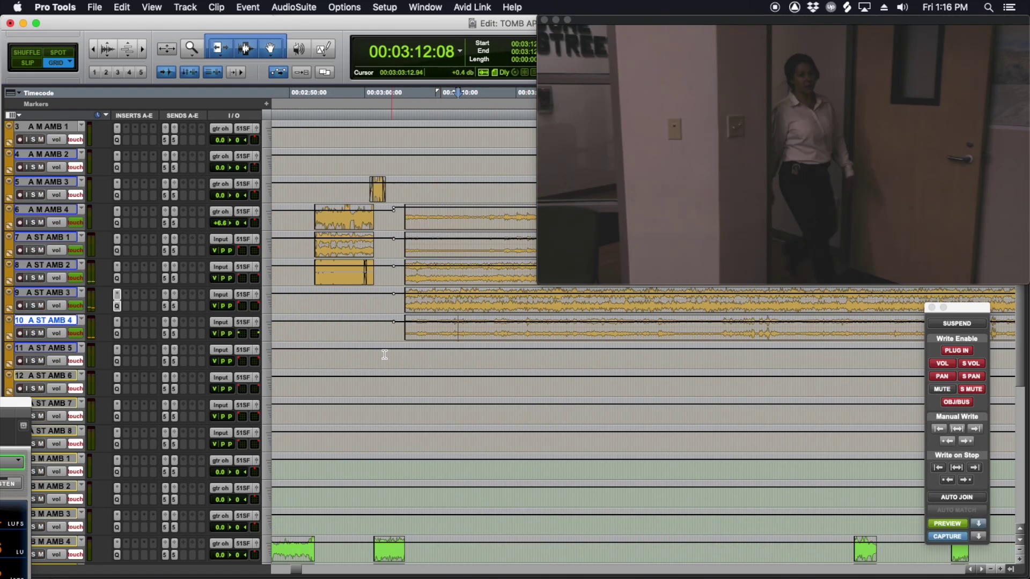
Step: Look over the earlier ambience clips on A M AMB 4 between about 02:24 and 02:53
left_click(375, 214)
scroll(375, 217, "left", 2)
left_click(401, 217)
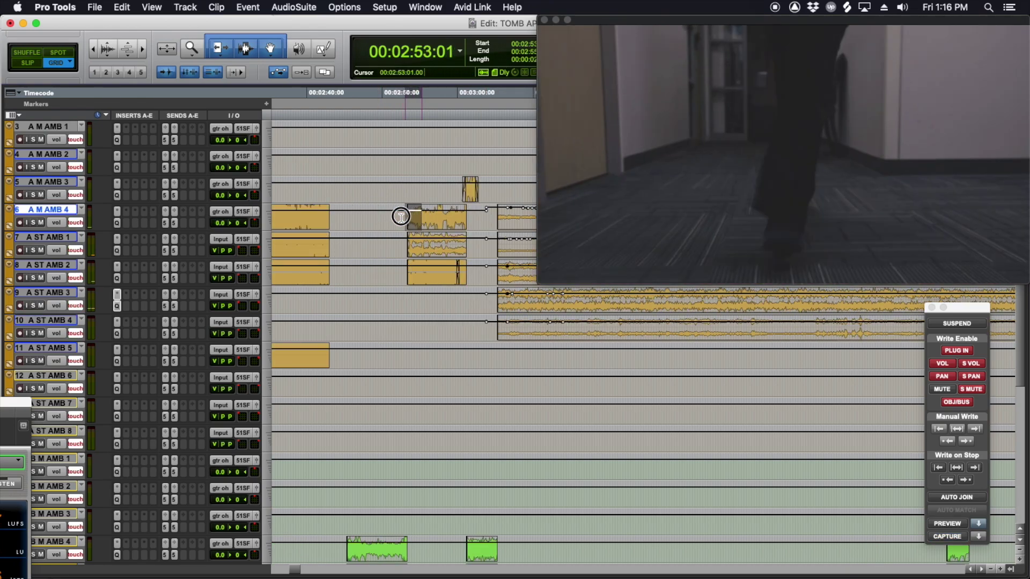
scroll(378, 216, "left", 4)
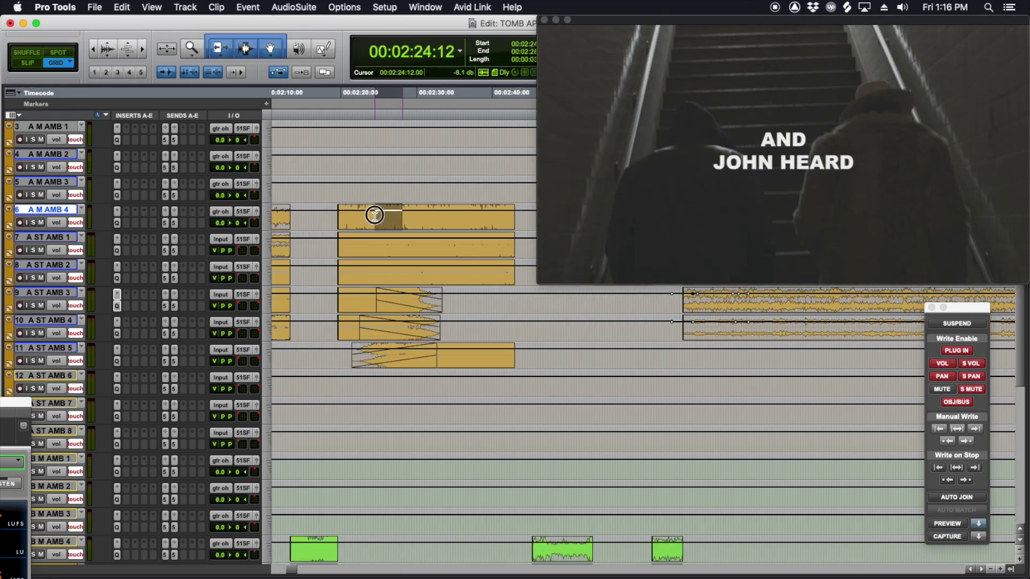
scroll(397, 222, "right", 4)
left_click(370, 223)
Step: Select the clips from B M AMB 4 through B ST AMB 4 starting at 00:02:43:14, enable Preview and play them soloed
scroll(370, 241, "down", 6)
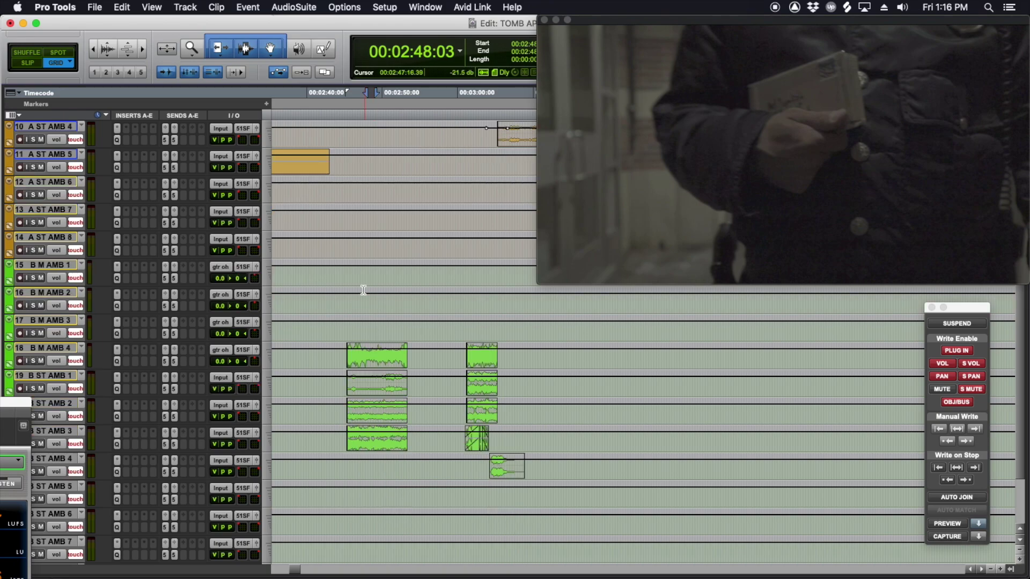
left_click_drag(334, 356, 550, 466)
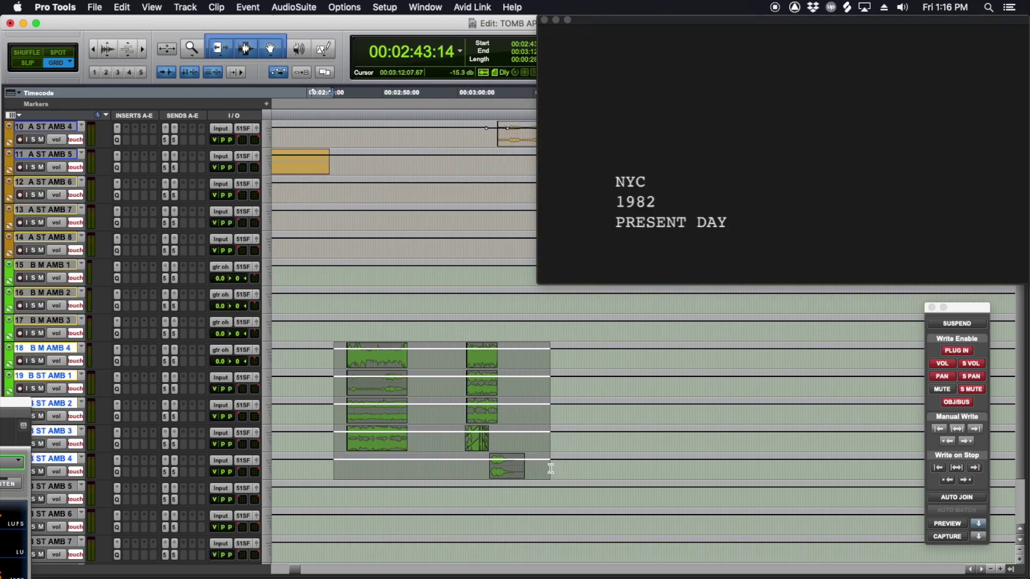
left_click(956, 524)
key("space")
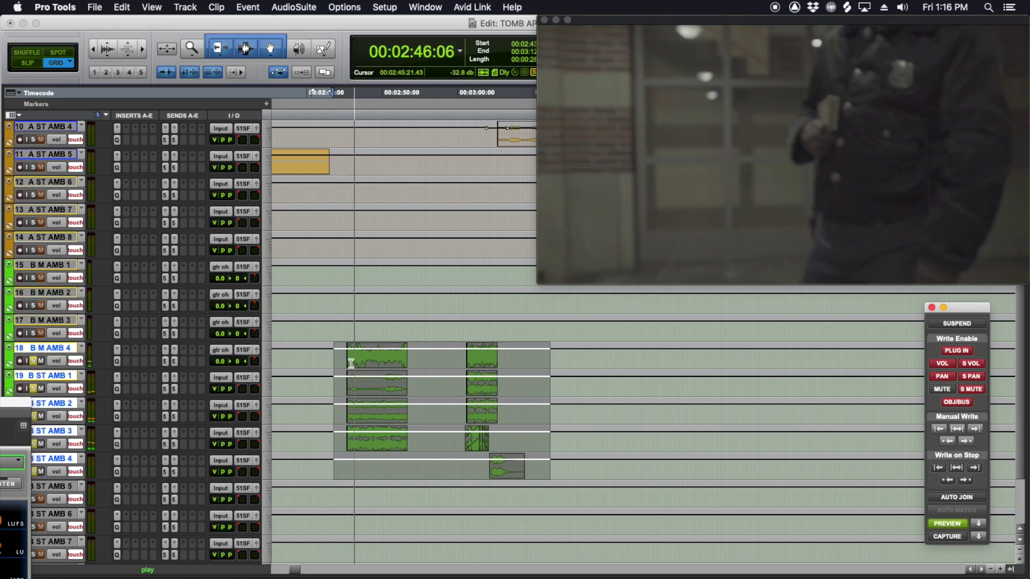
Step: Adjust the B ambiences' previewed levels and panning, and write them to the two clip groups between about 02:44 and 03:11
scroll(352, 364, "up", 3)
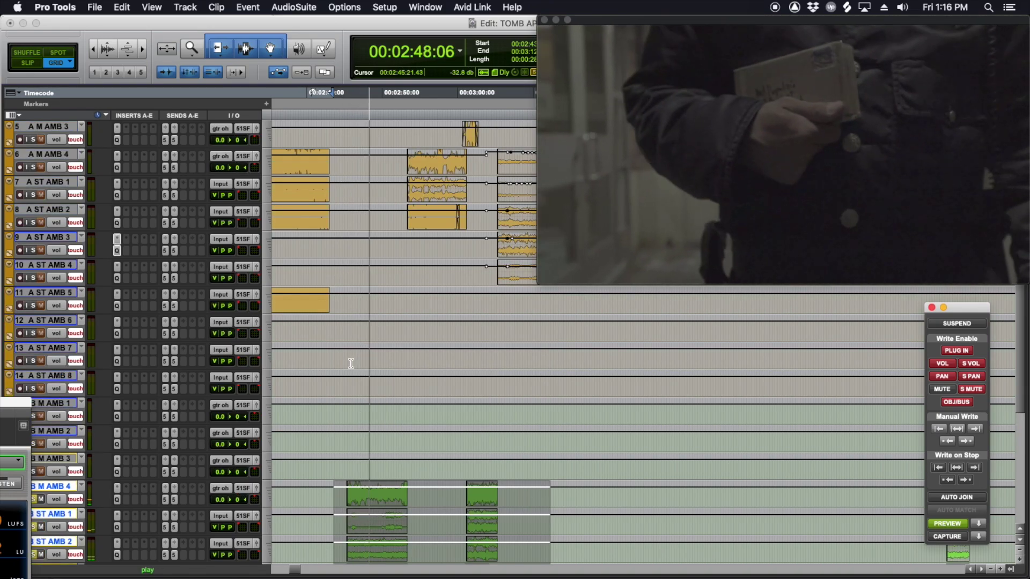
scroll(376, 354, "down", 3)
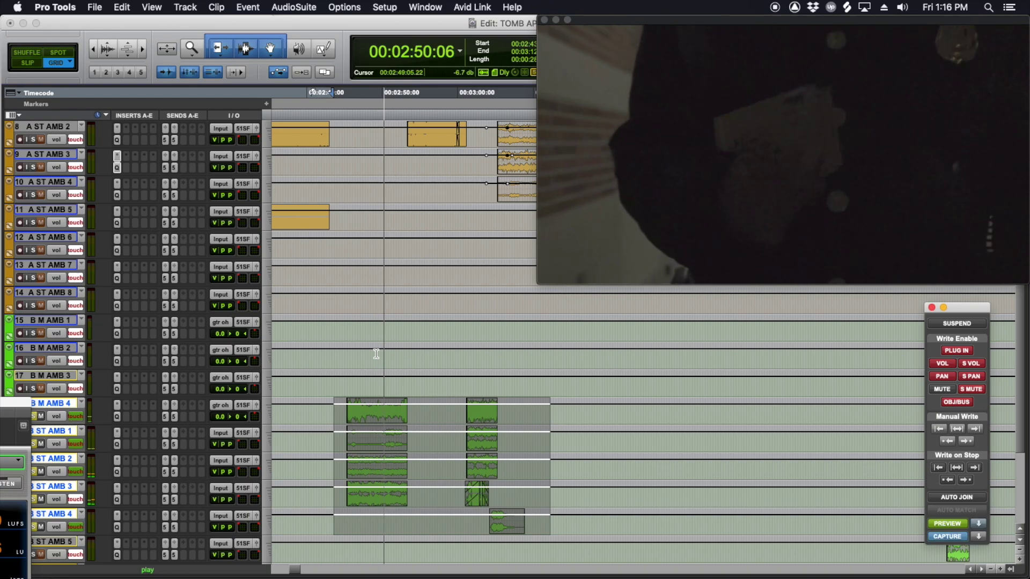
left_click(243, 471)
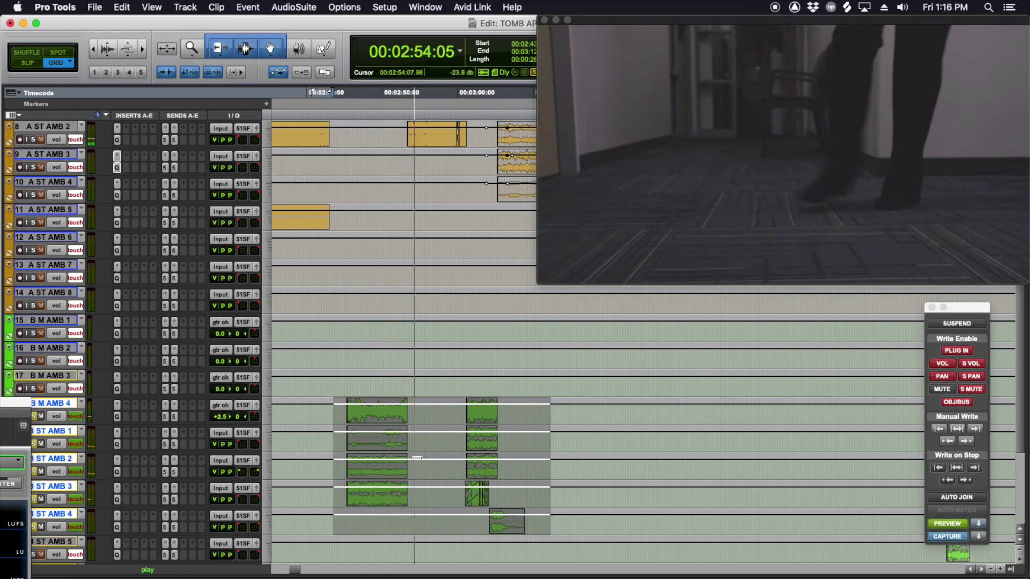
left_click_drag(342, 411, 453, 496)
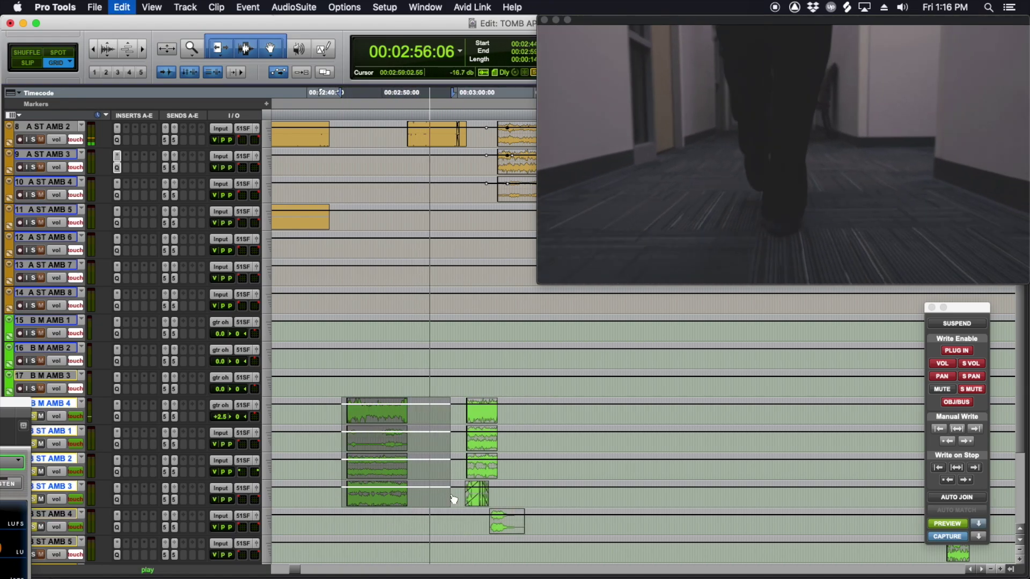
left_click_drag(475, 420, 542, 523)
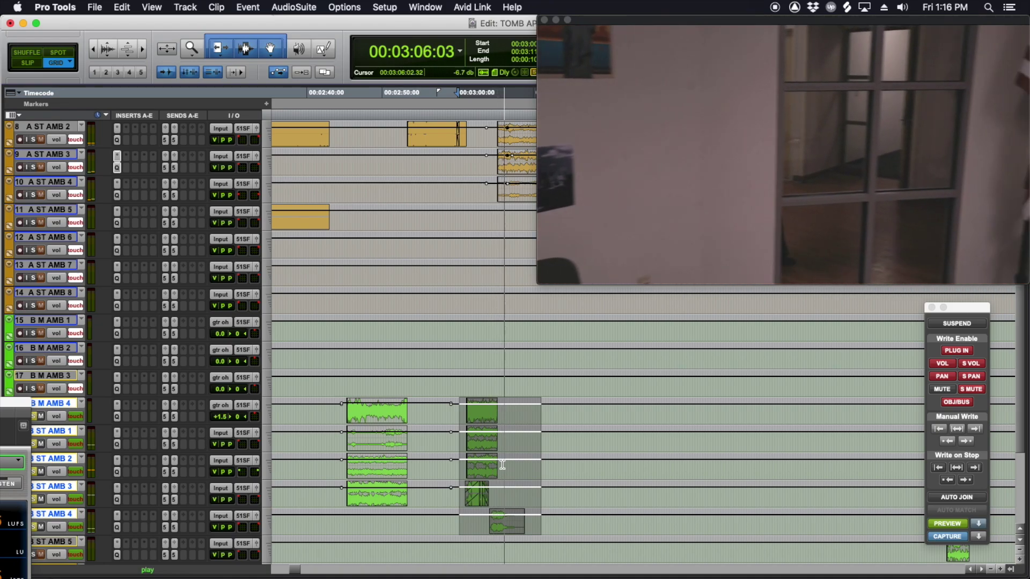
Step: Select the A M AMB 4 through A ST AMB 2 clips from 00:02:52:07 and preview level and panning changes during playback
scroll(513, 462, "right", 3)
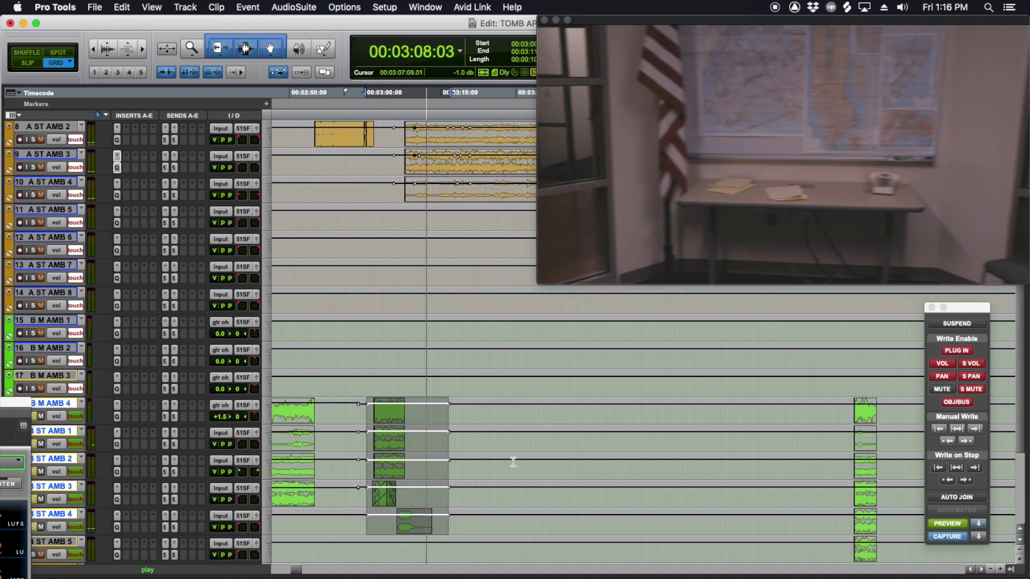
scroll(513, 462, "up", 3)
scroll(451, 382, "left", 3)
scroll(451, 382, "up", 2)
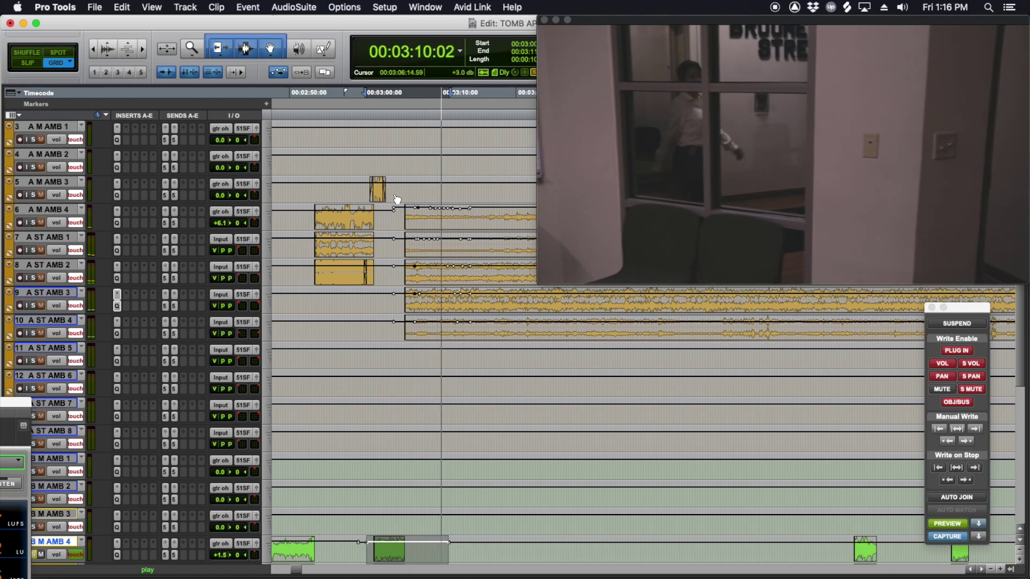
left_click_drag(307, 210, 394, 262)
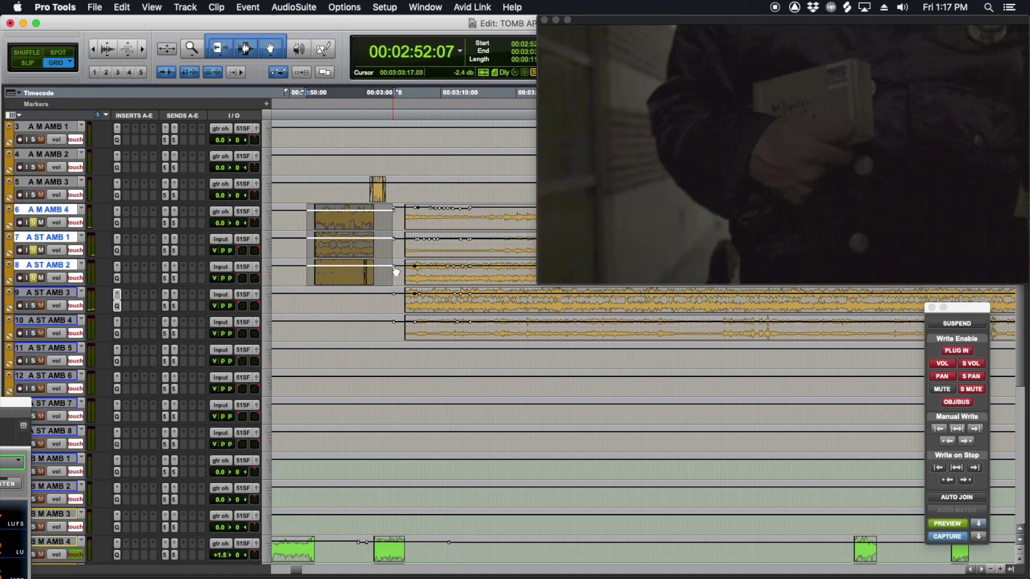
key("space")
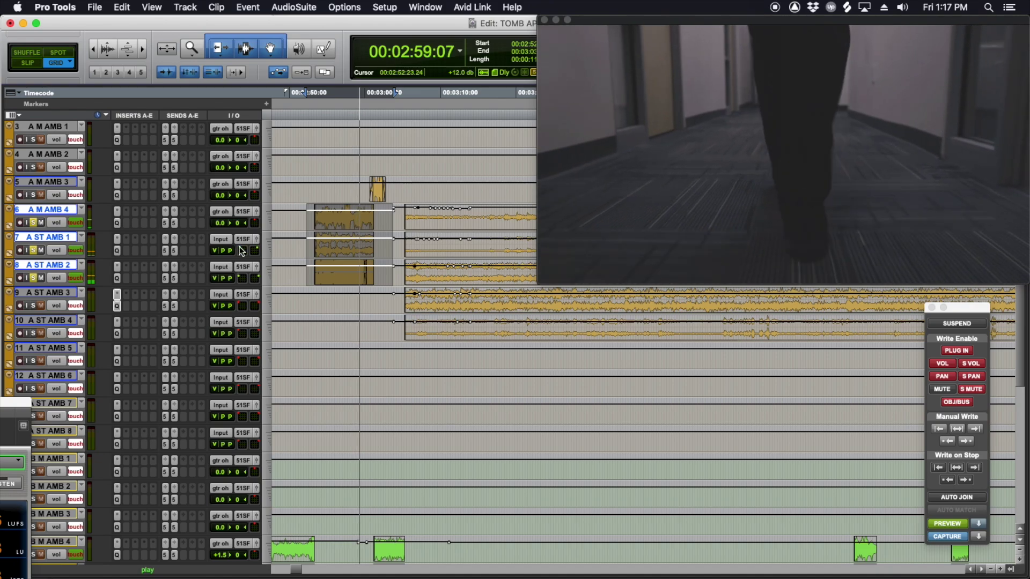
Step: Turn off Preview and record volume and pan moves on the short A M AMB 3 clip from about 02:59
left_click(376, 196)
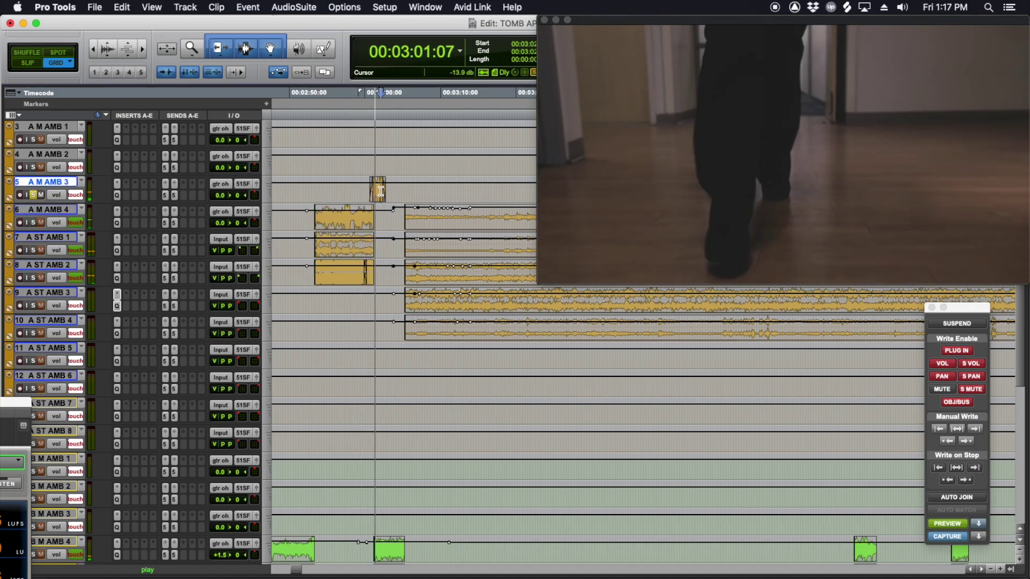
left_click(362, 189)
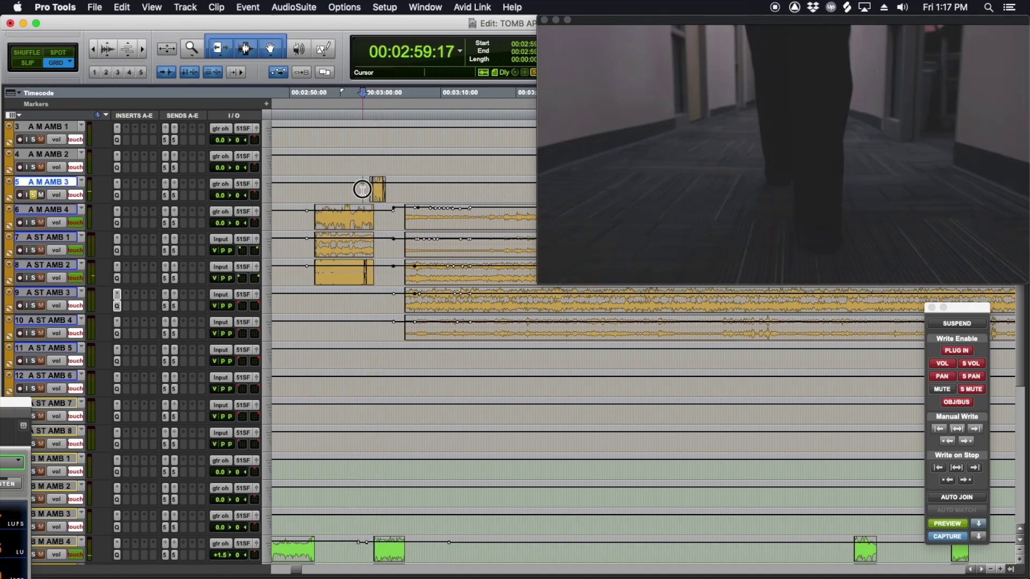
left_click(953, 524)
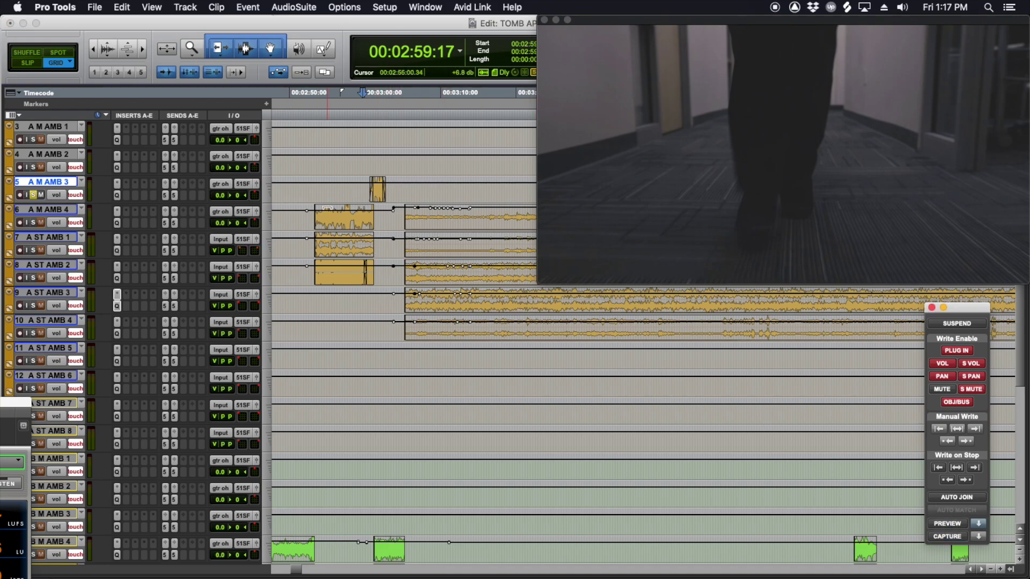
key("space")
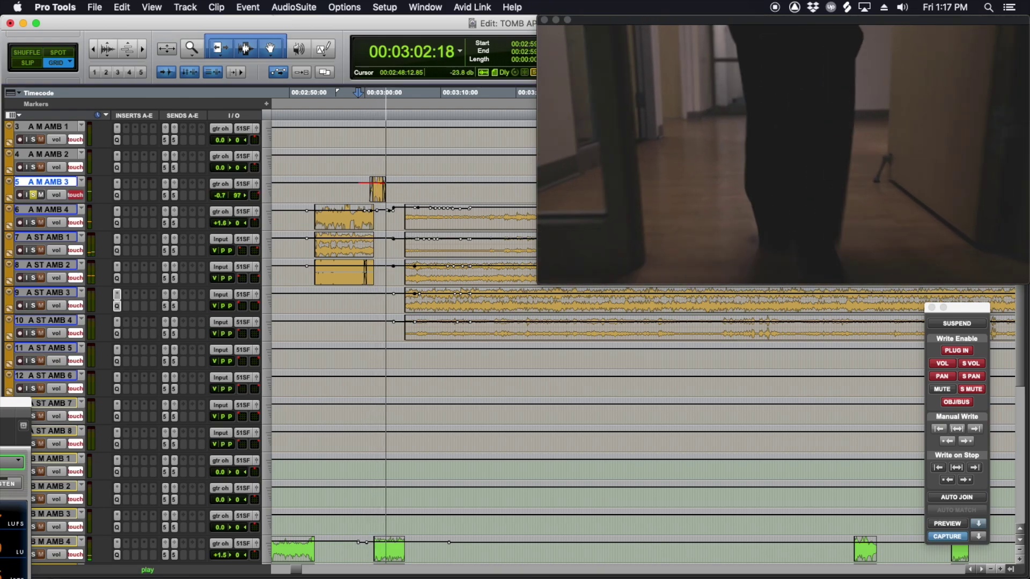
key("space")
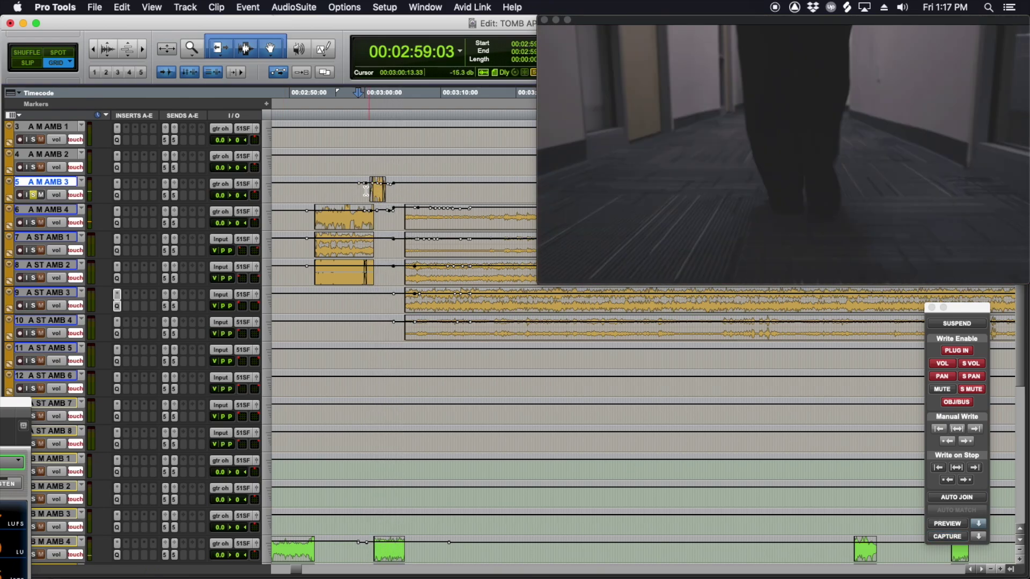
Step: Play back A M AMB 3 from about 02:59 to check its new automation alongside the surrounding ambience clips
key("space")
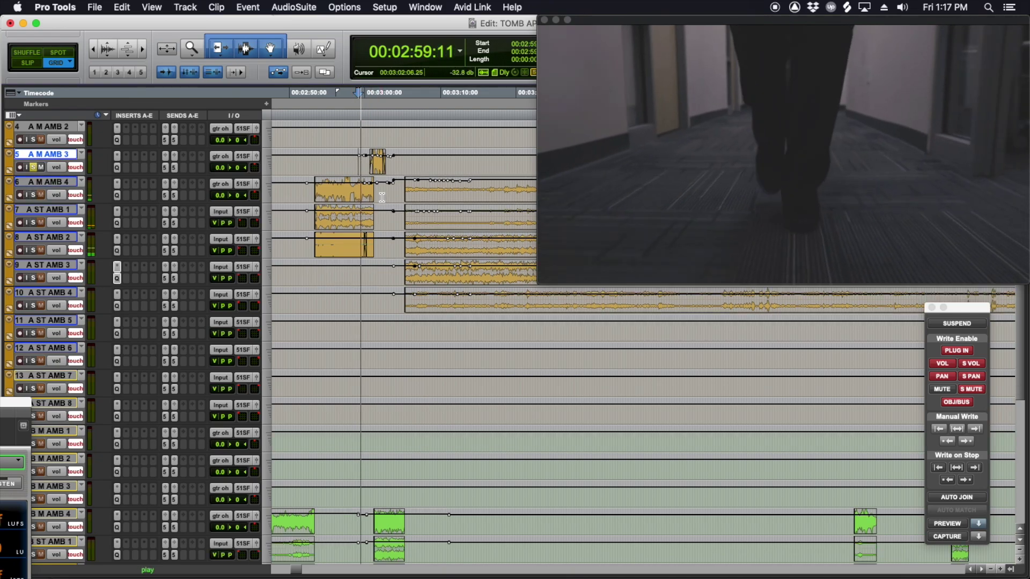
scroll(429, 340, "down", 1)
scroll(429, 341, "down", 3)
scroll(430, 341, "right", 1)
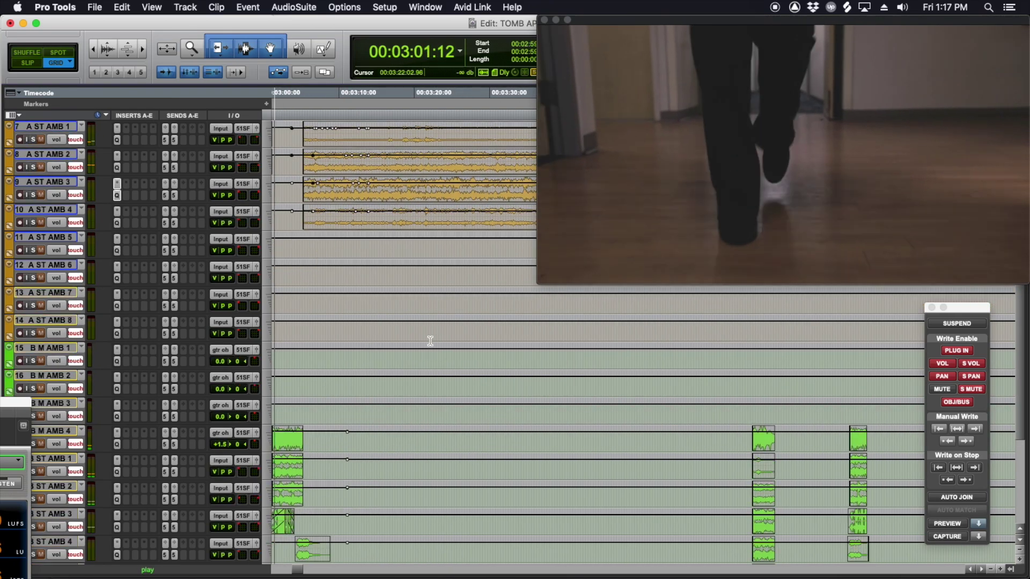
scroll(429, 341, "up", 2)
scroll(429, 339, "up", 3)
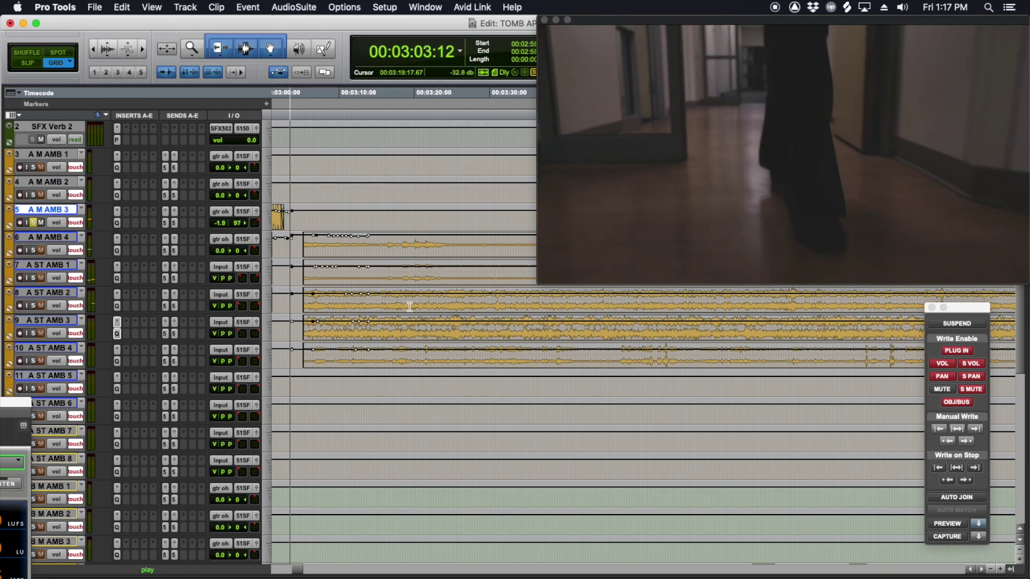
scroll(409, 306, "left", 4)
key("space")
Step: Audition the B ST AMB 4 clip from 00:03:05:00
left_click(457, 213)
key("shift+s")
scroll(441, 229, "down", 3)
scroll(455, 278, "down", 6)
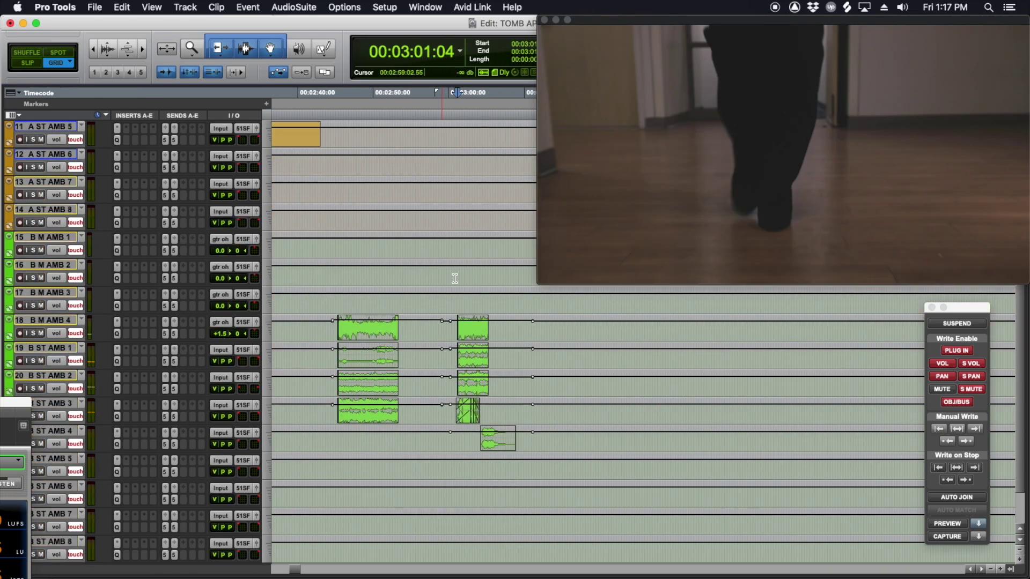
left_click(486, 437)
key("space")
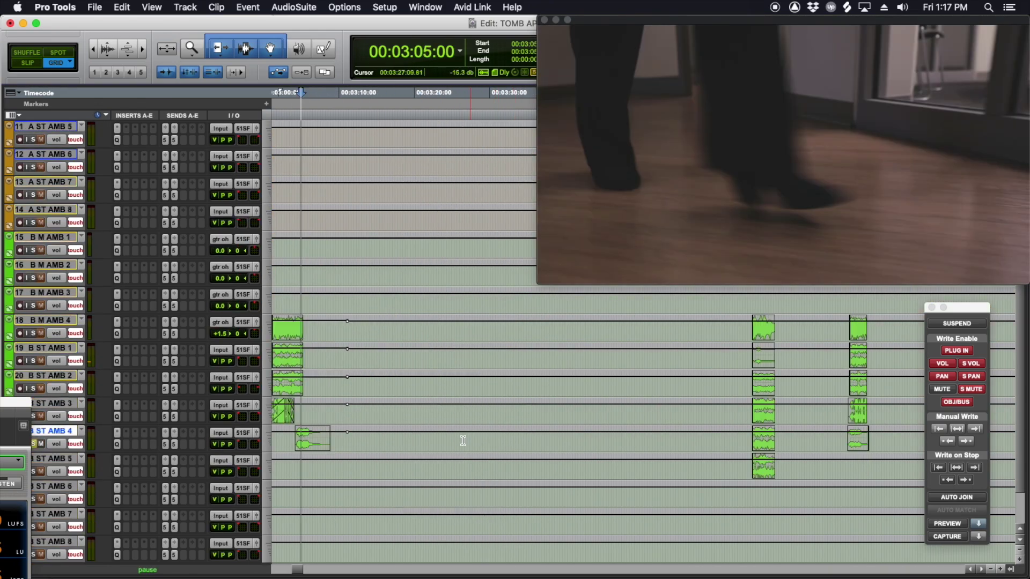
Step: Record the first channel of B ST AMB 3 panning from far left to right starting at 00:03:00:13, and close the panner
left_click(404, 420)
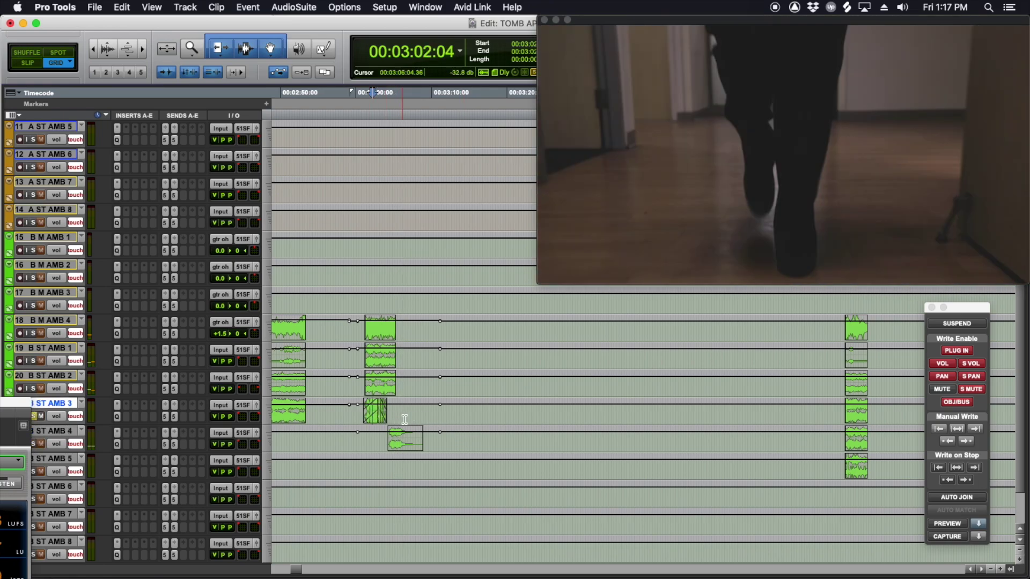
left_click(359, 415)
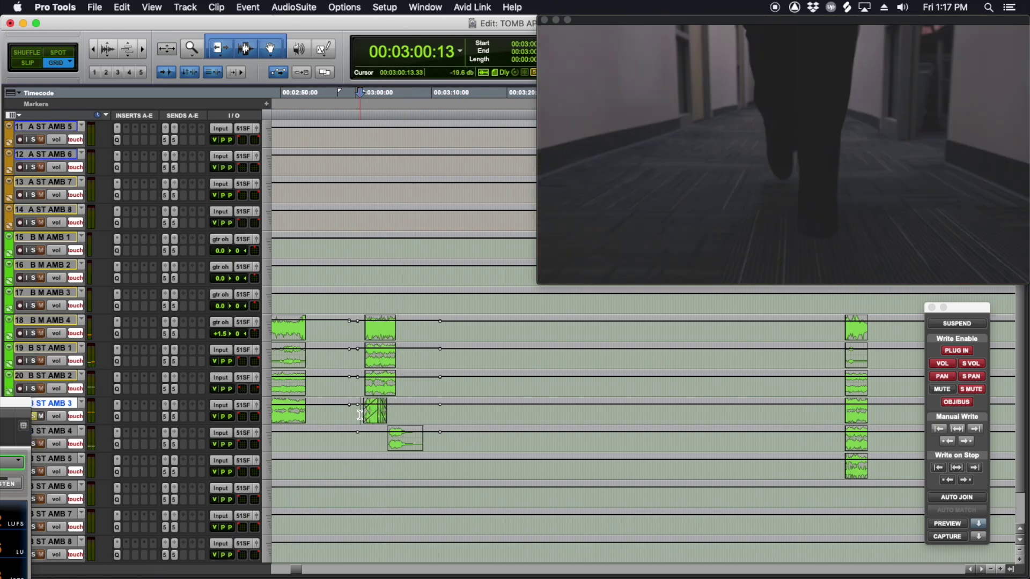
left_click(257, 404)
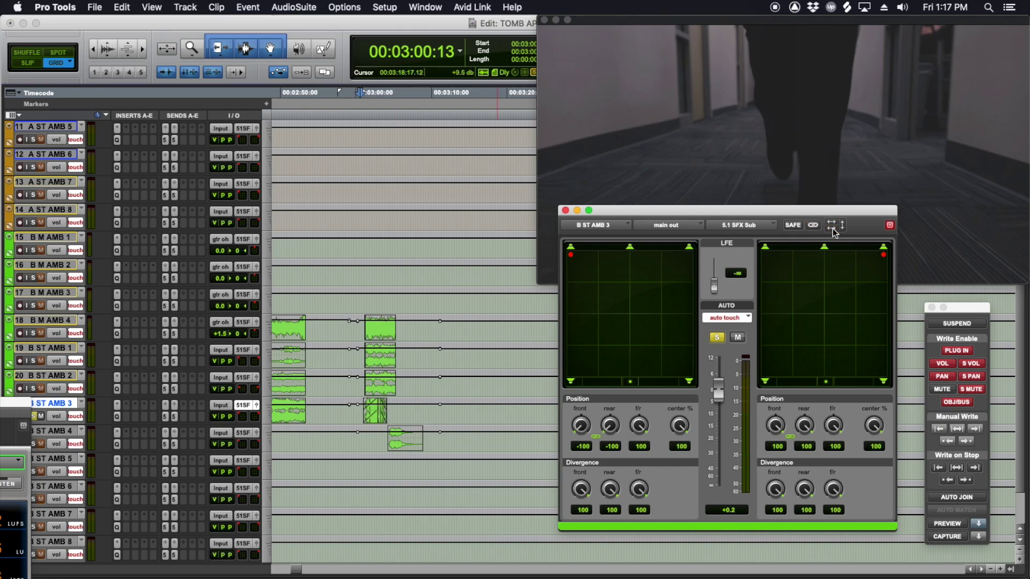
key("space")
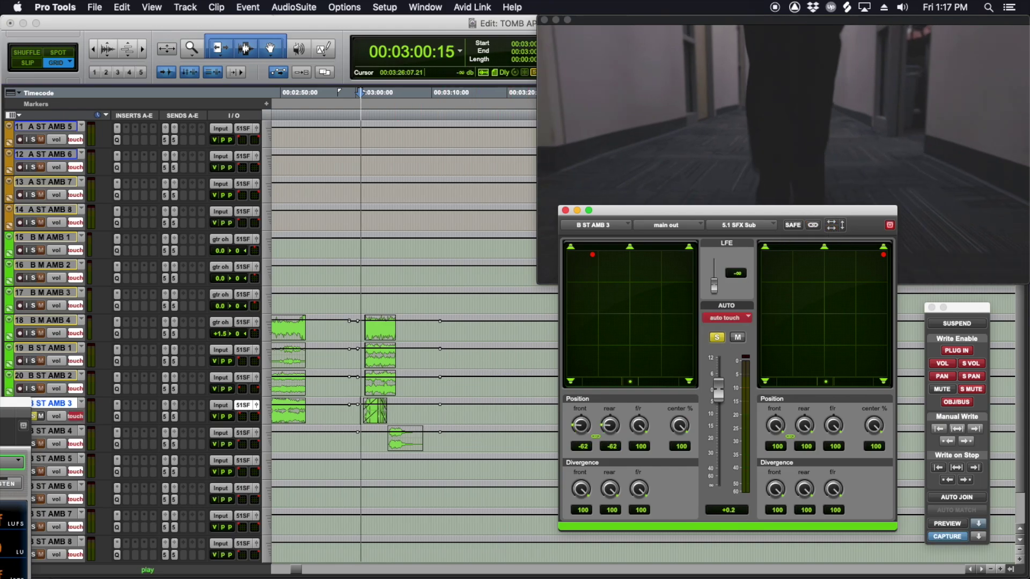
left_click_drag(572, 256, 678, 268)
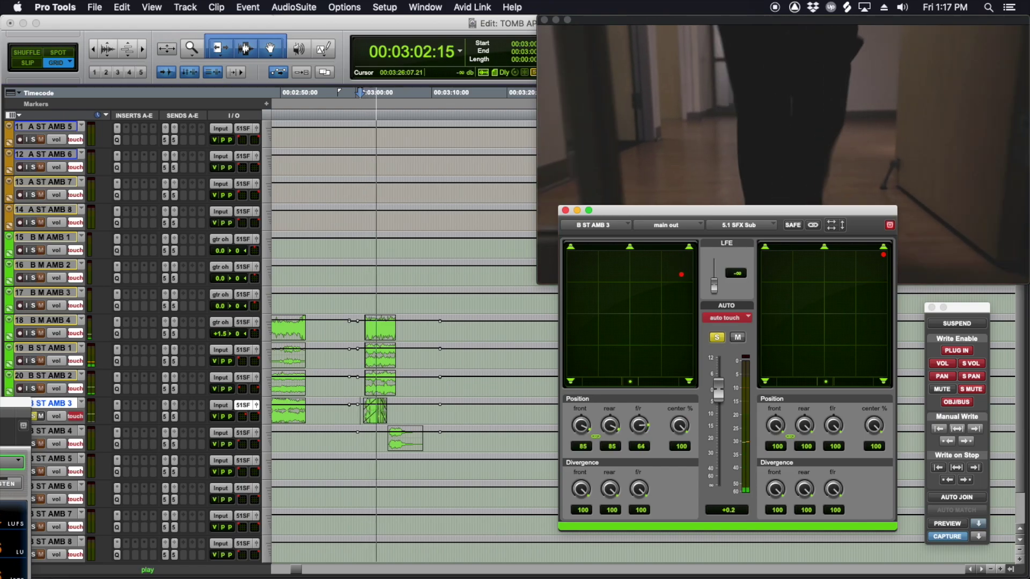
key("space")
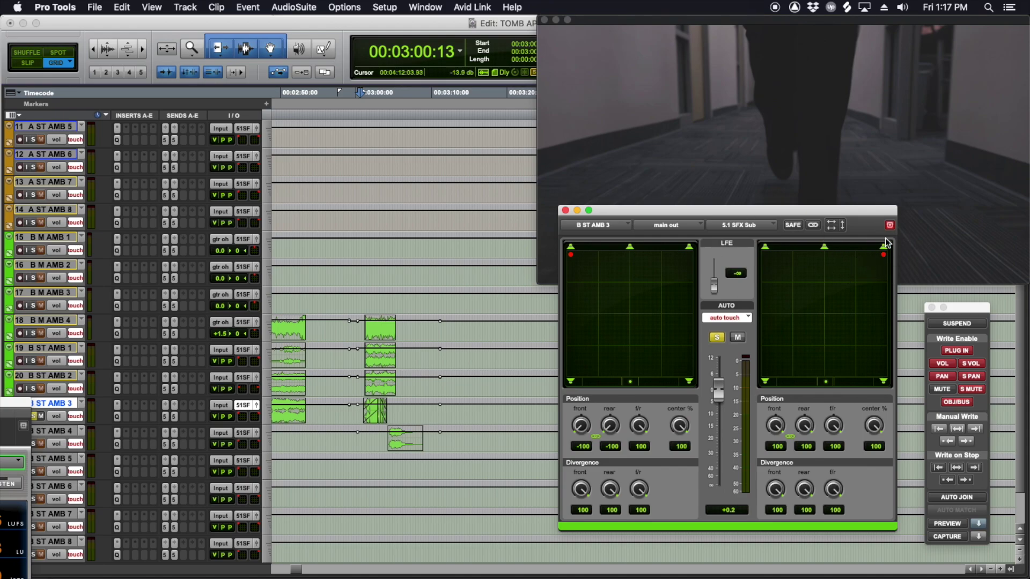
left_click(564, 210)
key("space")
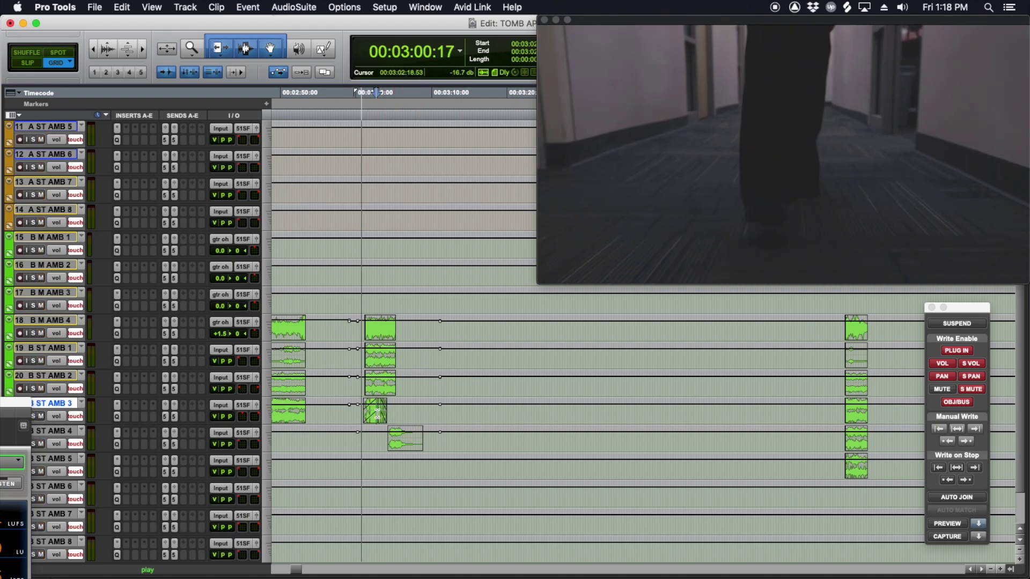
Step: Enable Preview and select SFX Verb 2 from 00:02:45:01 to about 03:11
scroll(386, 412, "up", 5)
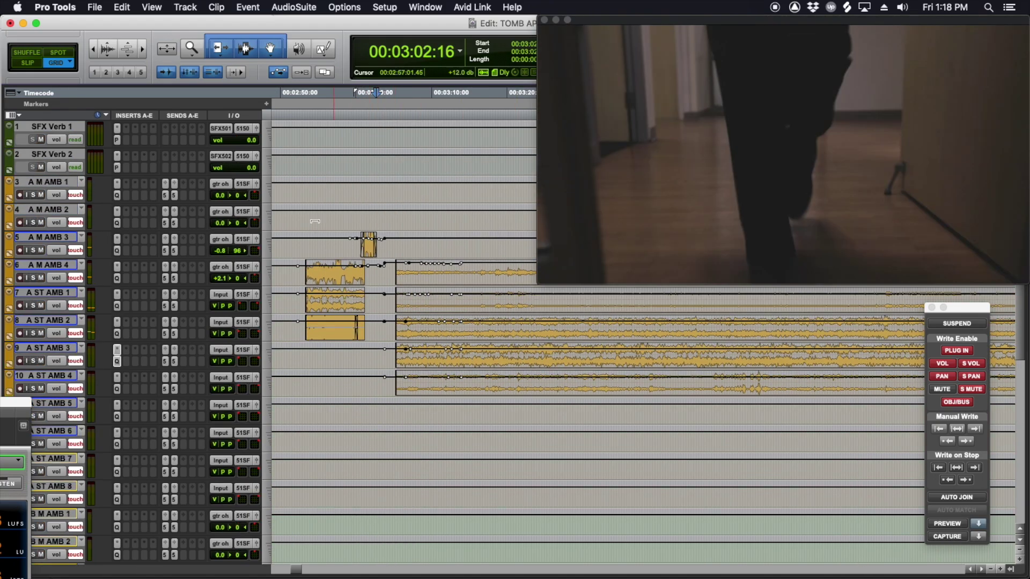
left_click_drag(296, 160, 440, 164)
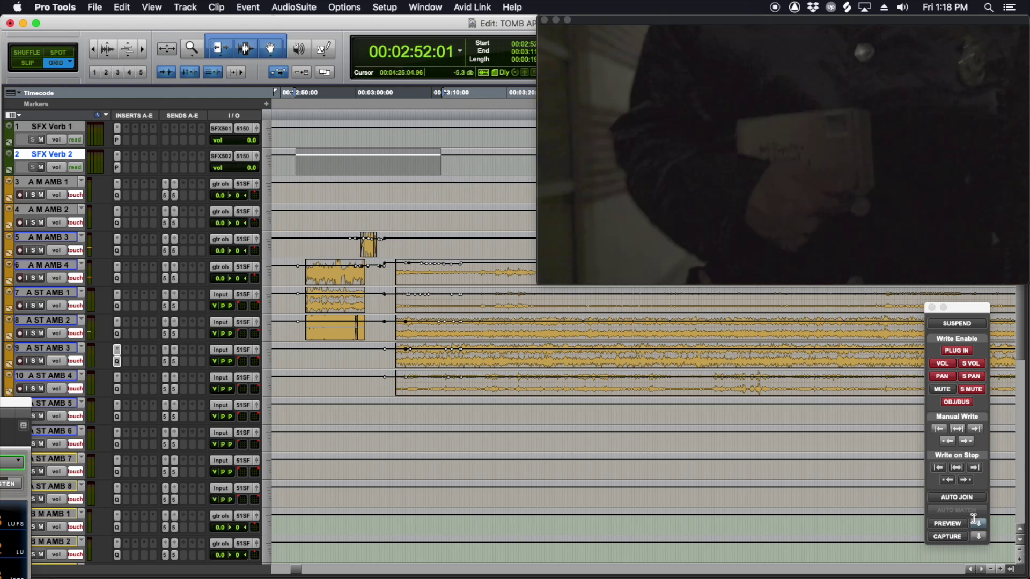
scroll(601, 470, "down", 6)
scroll(600, 471, "up", 6)
scroll(503, 323, "left", 2)
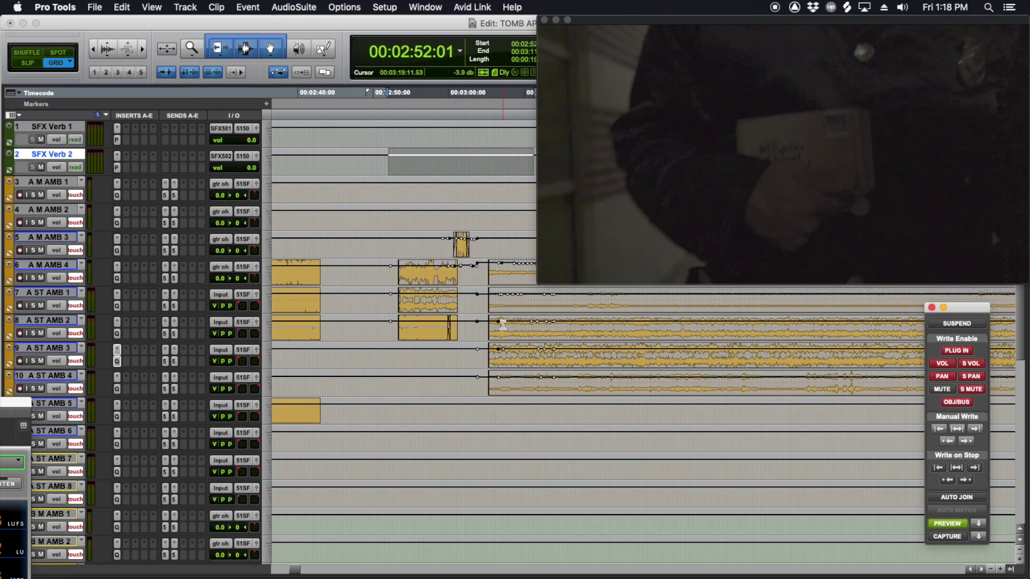
left_click_drag(453, 167, 427, 168)
scroll(428, 168, "right", 2)
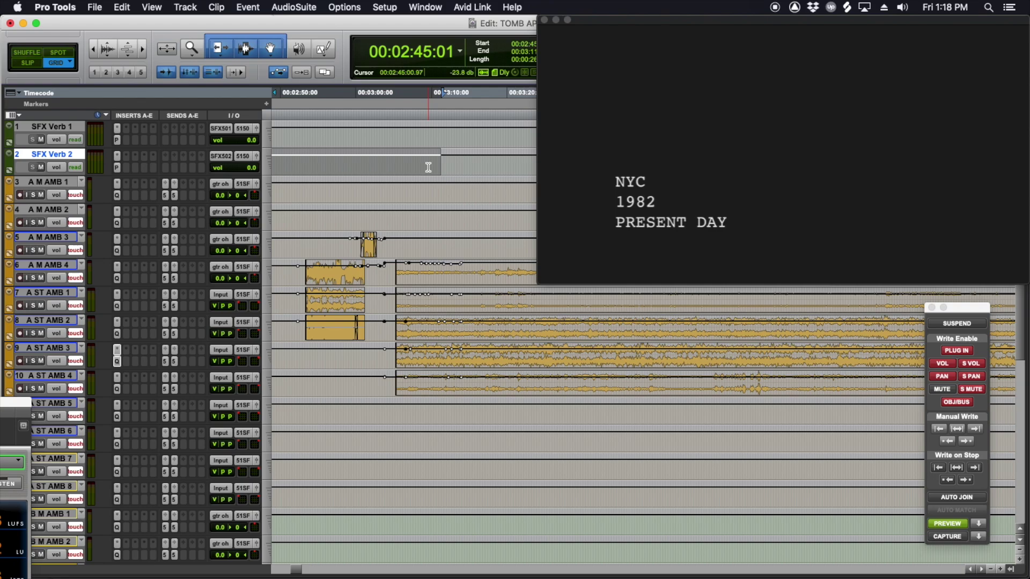
Step: Set SFX Verb 2's automation mode to touch and load the hallway preset in its PhoenixVerb Surround insert
left_click(77, 166)
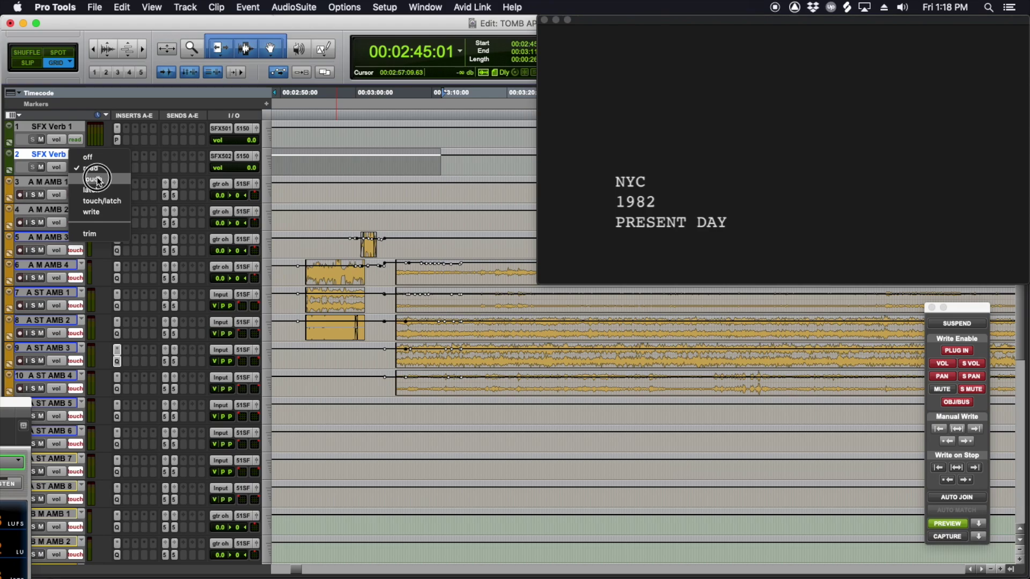
left_click(97, 180)
left_click(116, 166)
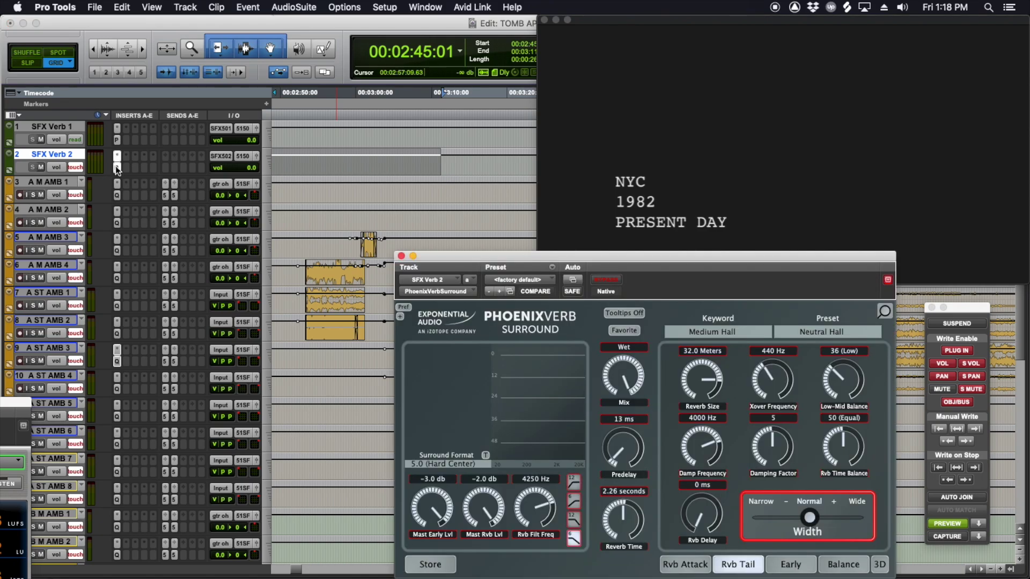
left_click(536, 278)
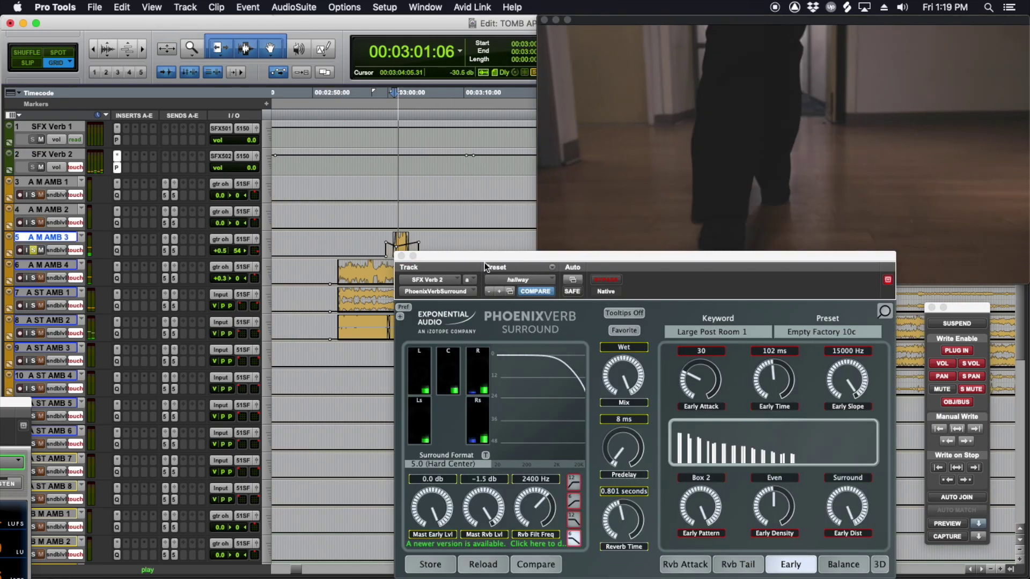
Step: Replay the A M AMB 3 clip with the hallway reverb from about 03:00, and close the PhoenixVerb window
key("space")
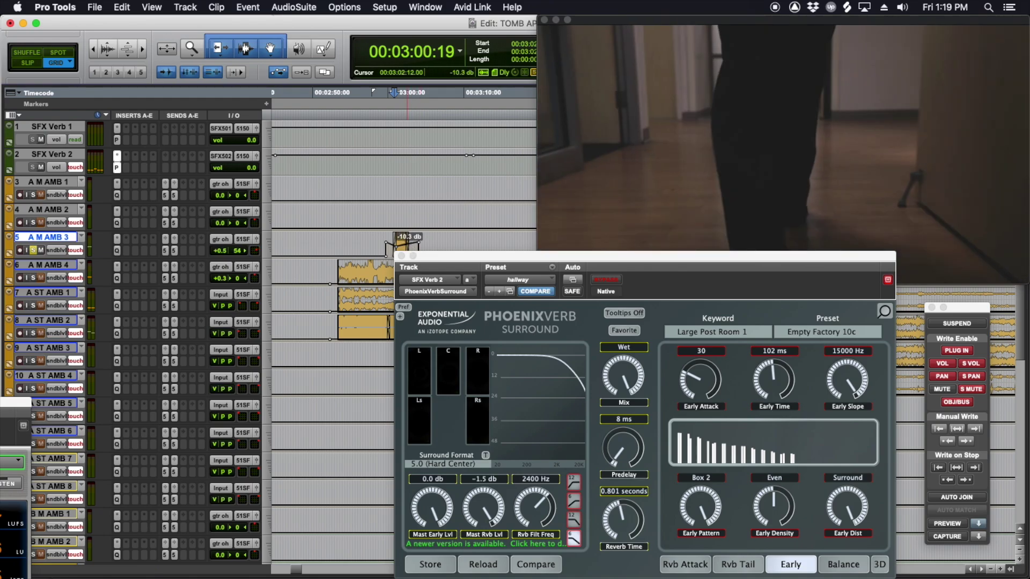
key("space")
left_click(402, 257)
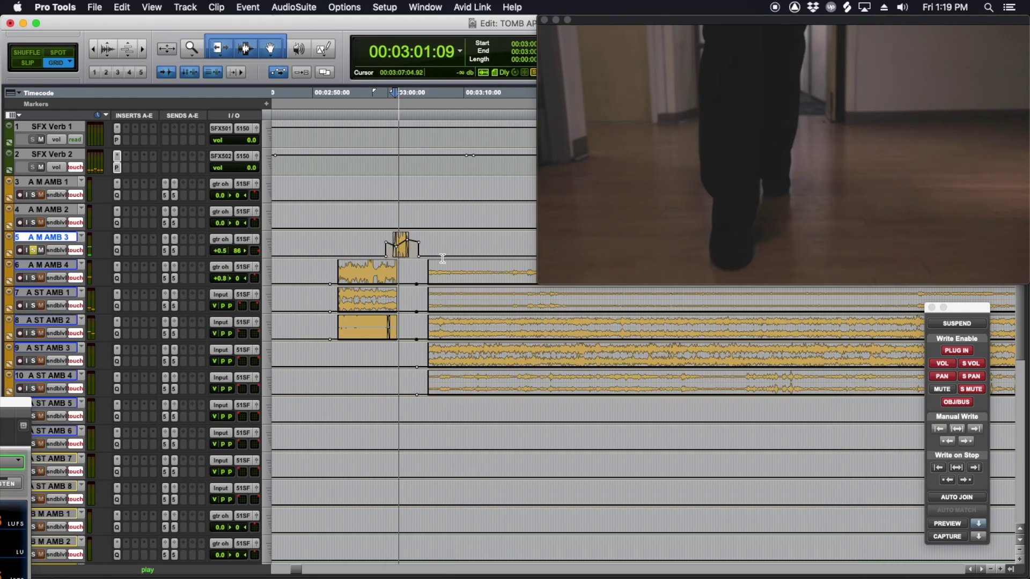
Step: Stop playback, then solo B ST AMB 3 and play its short clip from 00:03:01:16
scroll(420, 214, "down", 2)
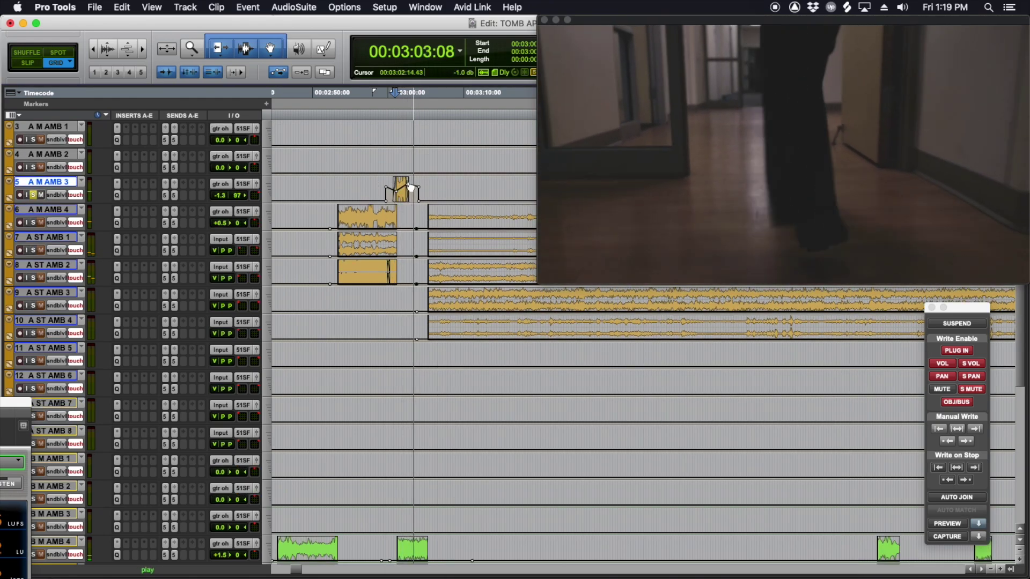
scroll(413, 268, "down", 8)
key("space")
left_click(401, 414)
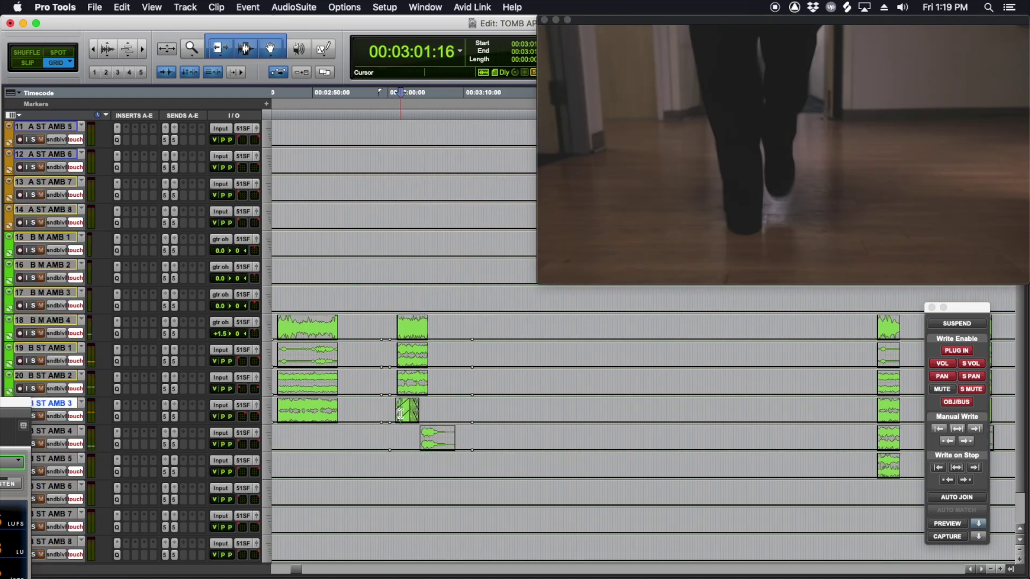
key("shift+s")
key("space")
Step: Draw send level breakpoints across the B ST AMB 3 clip, reaching about +10.8 dB, and replay the clip
left_click(426, 422, "super")
left_click_drag(394, 421, 417, 400)
key("space")
left_click(408, 412, "super")
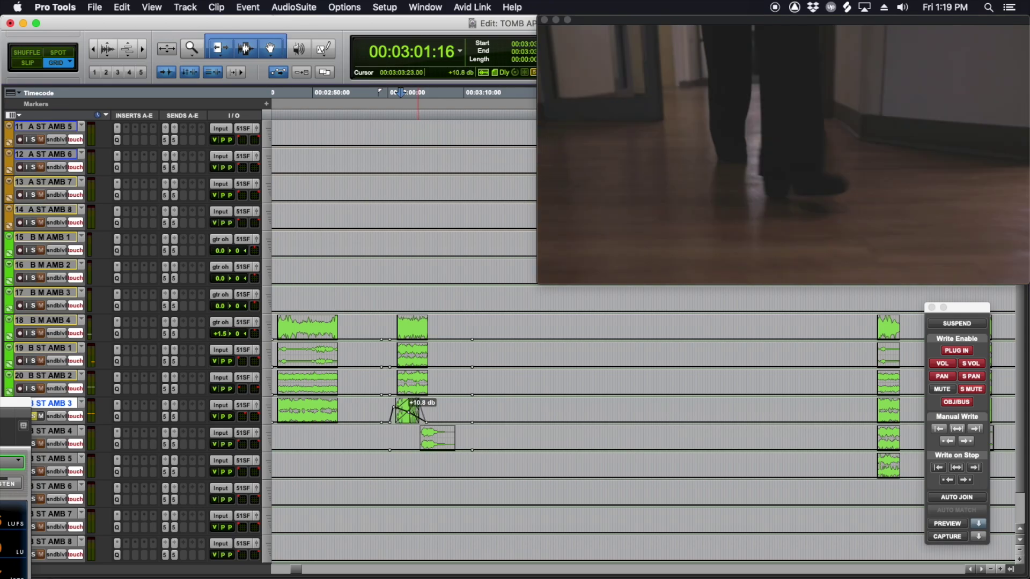
left_click(422, 420)
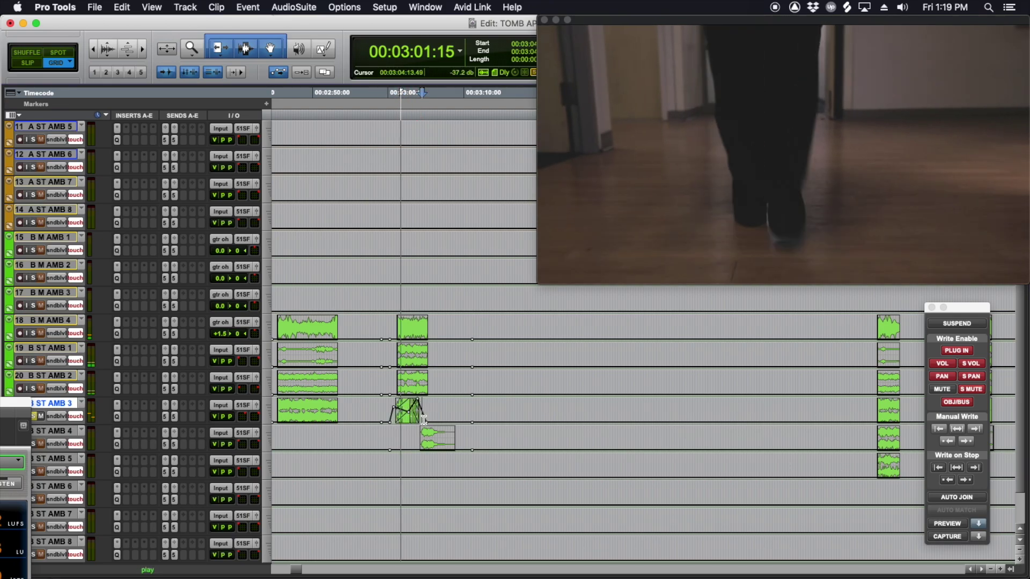
key("t")
scroll(429, 421, "right", 3)
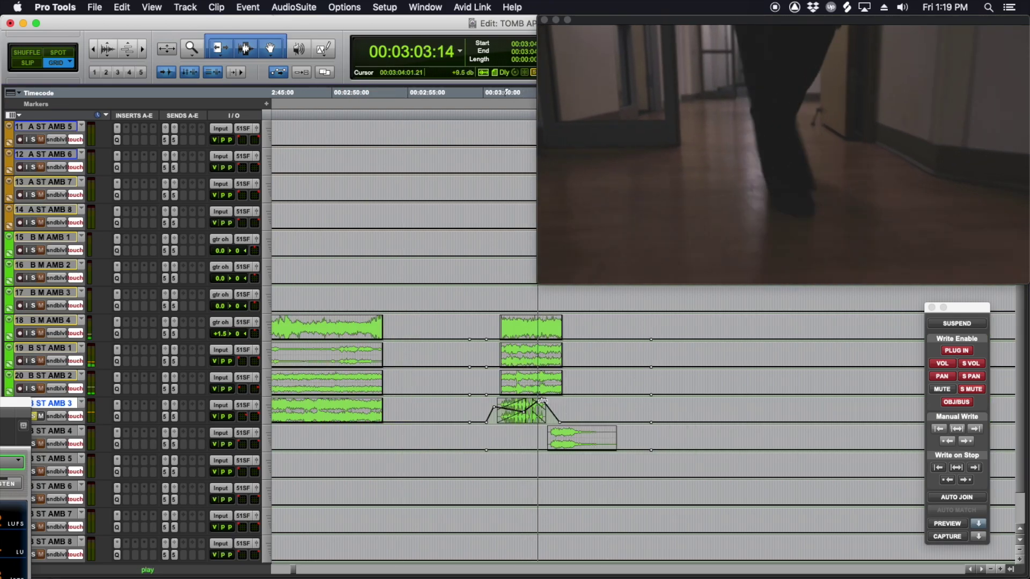
key("space")
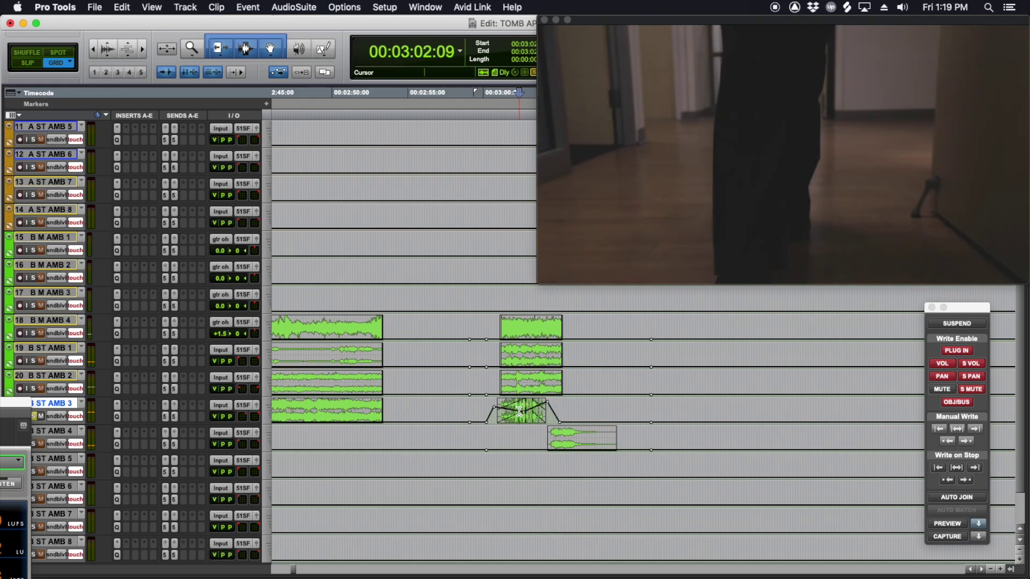
Step: Show volume automation on all tracks and record a volume fade-down on the B ST AMB 3 clip, playing from 00:03:00:17
key("ctrl+minus")
key("ctrl+minus")
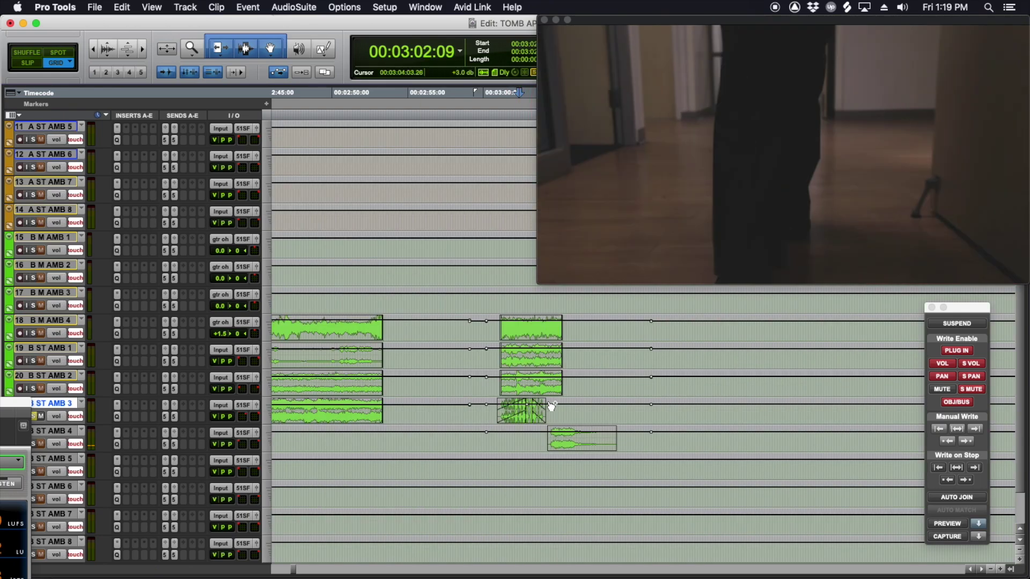
left_click(494, 416)
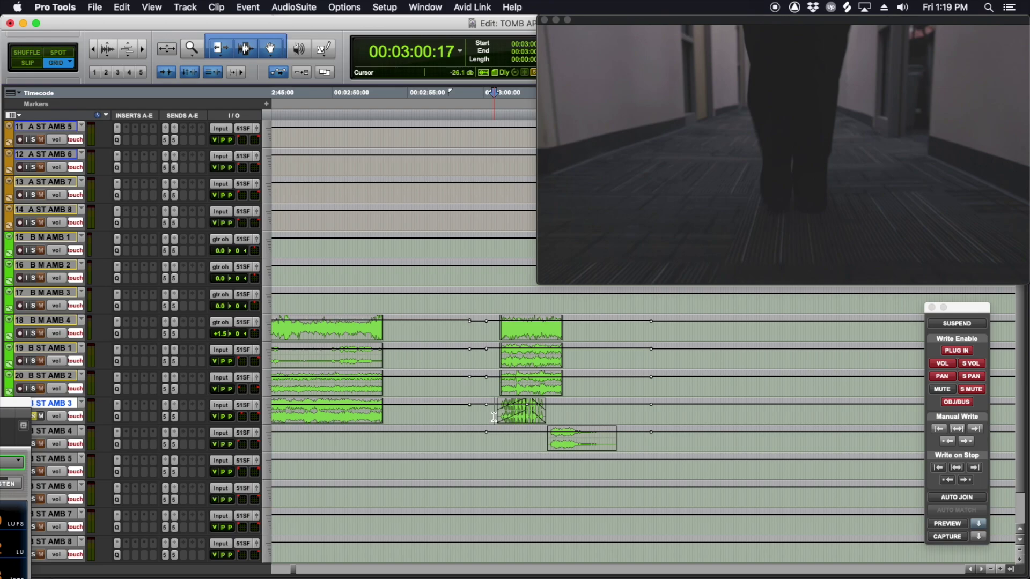
scroll(493, 417, "up", 5)
key("space")
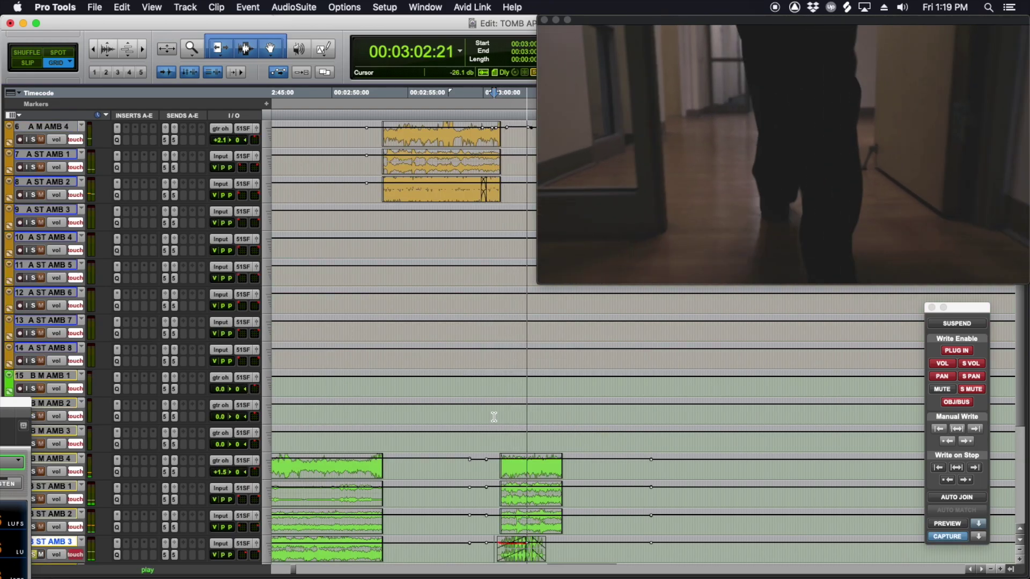
scroll(493, 417, "down", 7)
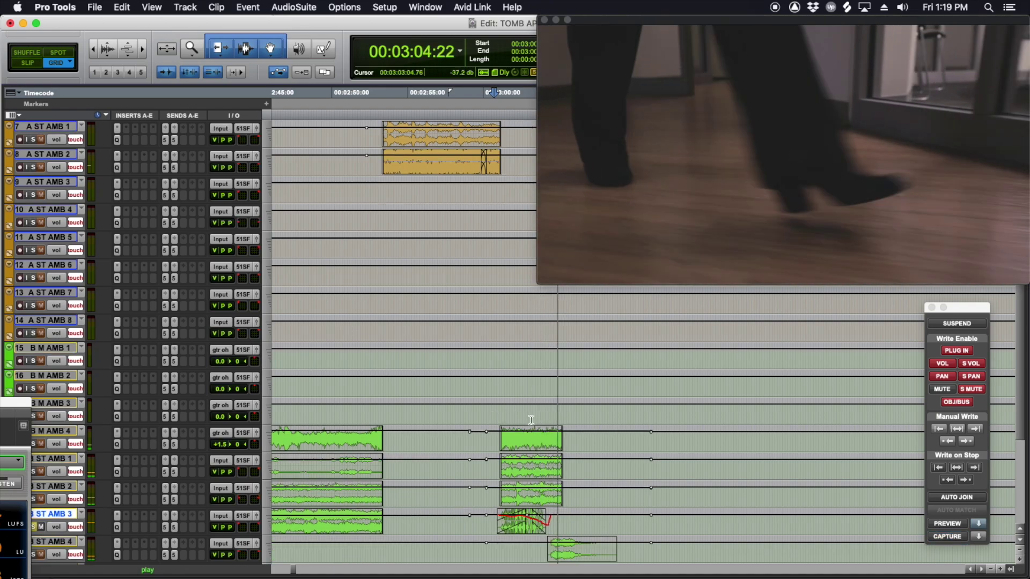
key("space")
Step: Solo B ST AMB 4, show its send level automation and raise the level over the clip starting at 00:03:04:06 while it plays
left_click(457, 385)
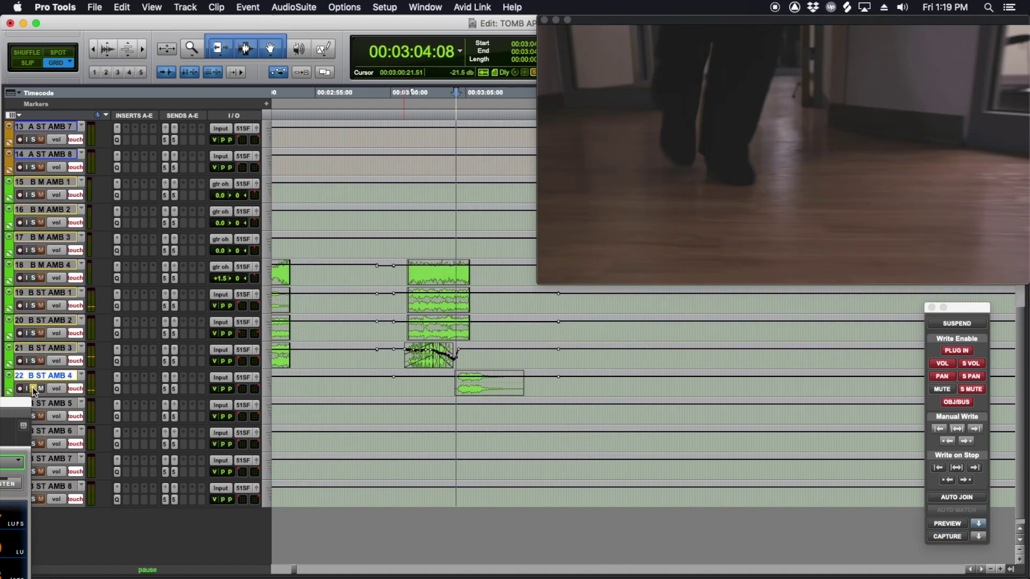
key("space")
left_click(56, 388)
mouse_move(130, 458)
left_click(187, 470)
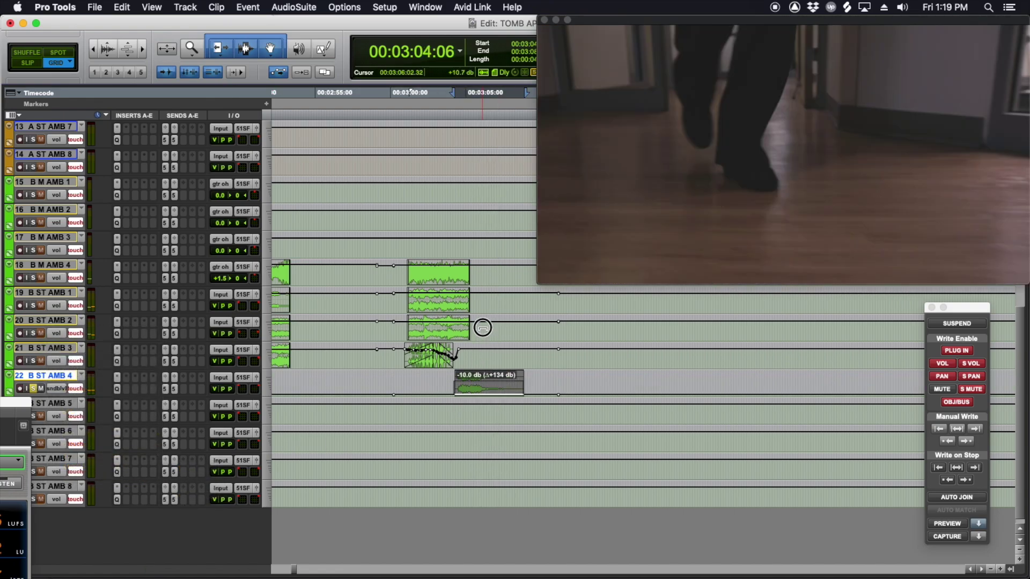
scroll(483, 328, "up", 6)
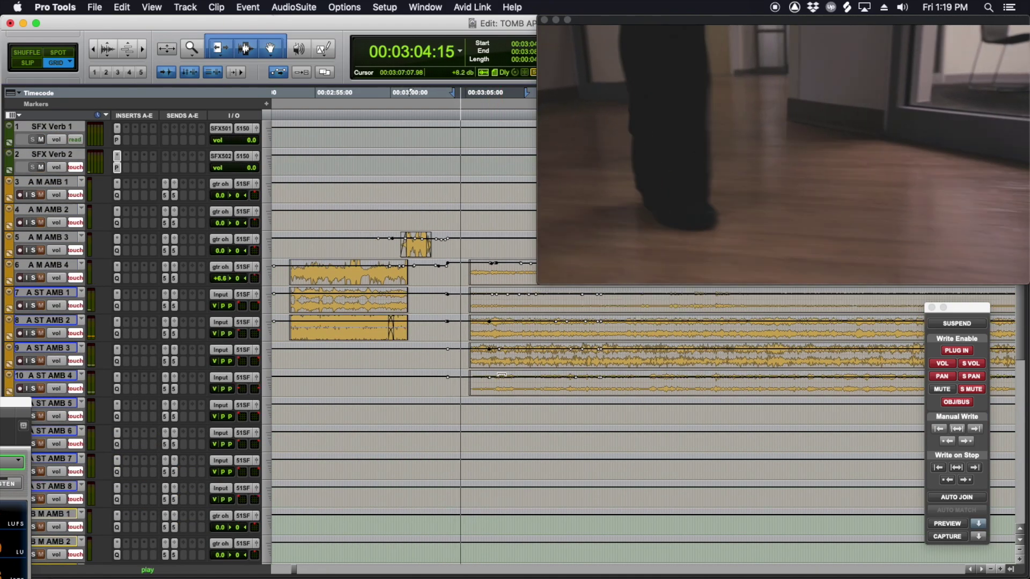
scroll(446, 307, "down", 6)
scroll(446, 306, "left", 5)
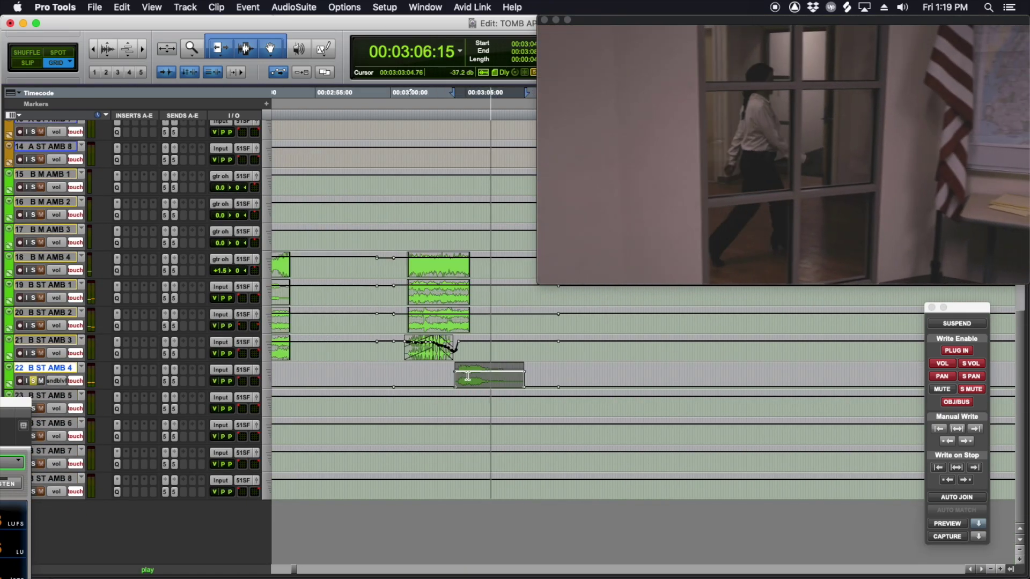
key("space")
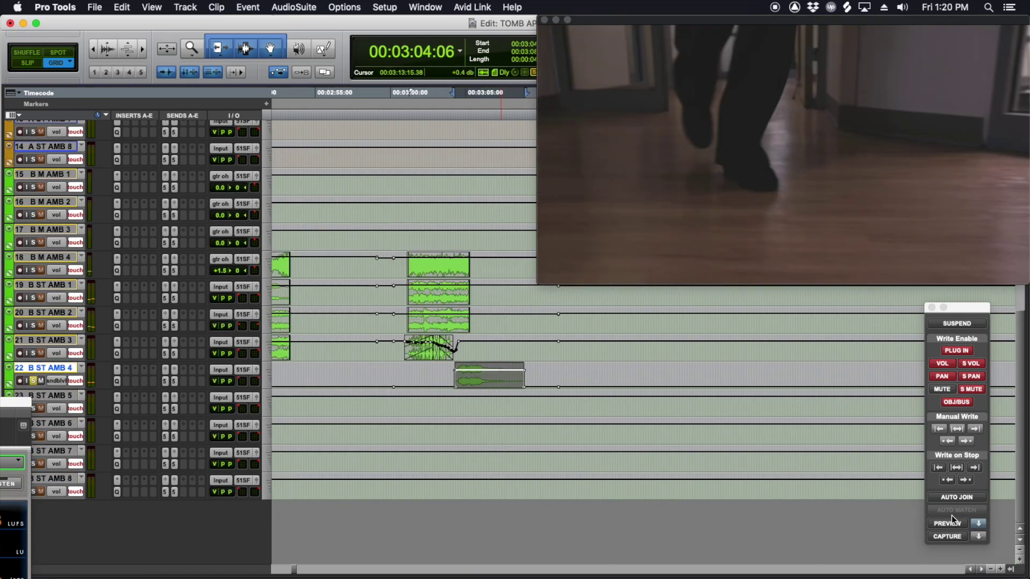
Step: Roll off the highs of B ST AMB 4 in FabFilter Pro-Q 3 with a high-shelf cut and a 12 dB/oct High Cut
key("space")
left_click(117, 370)
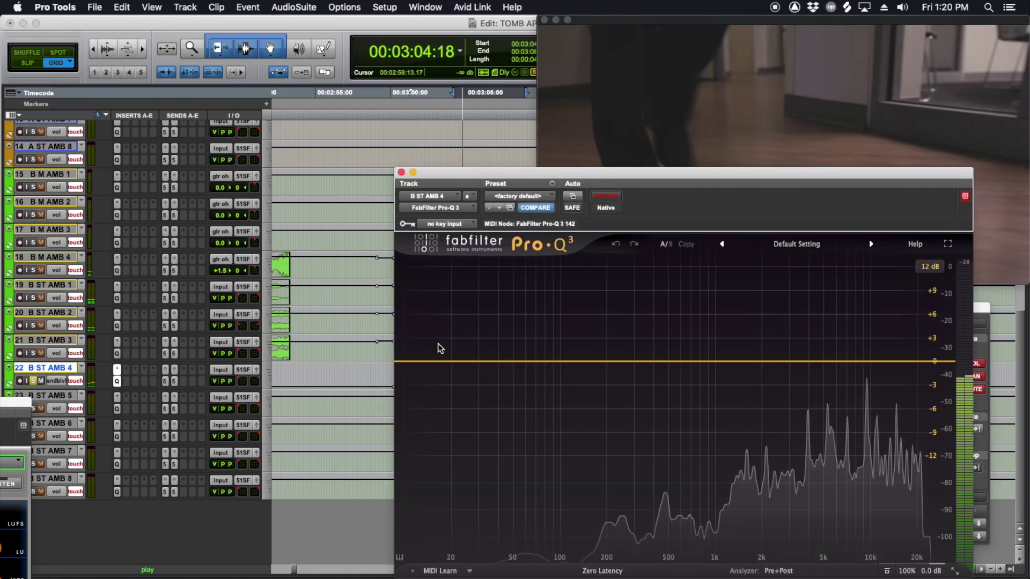
left_click_drag(949, 362, 907, 390)
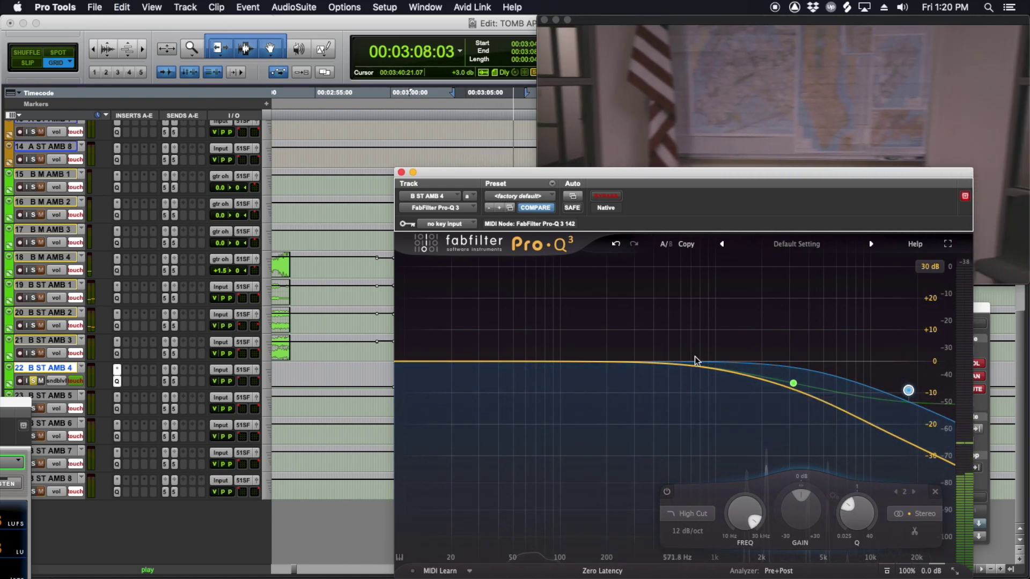
left_click(400, 174)
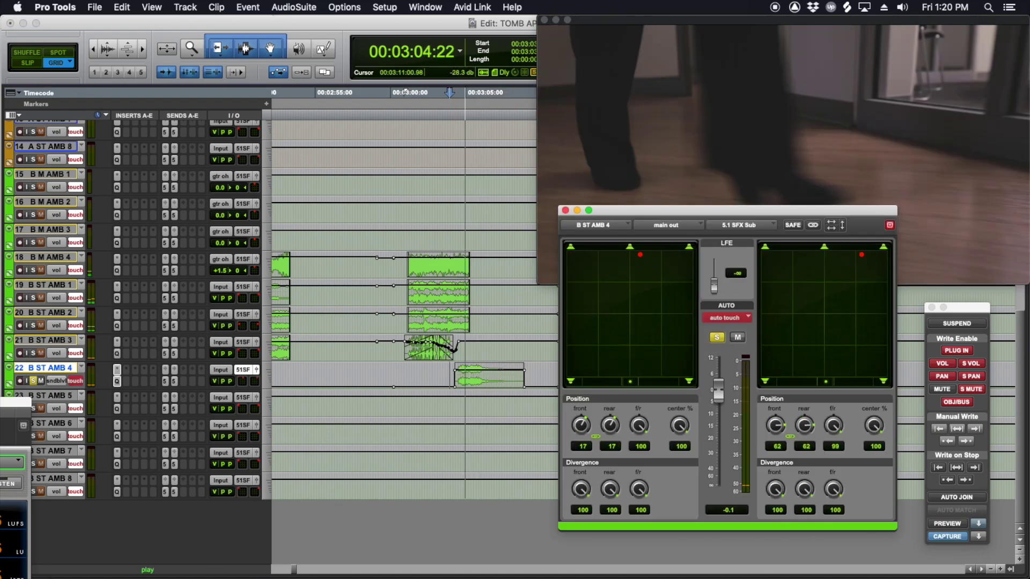
Step: Record B ST AMB 4 panning leftward during its clip, the first channel to -100 and the second to about -4, and close the panner
left_click_drag(862, 254, 822, 256)
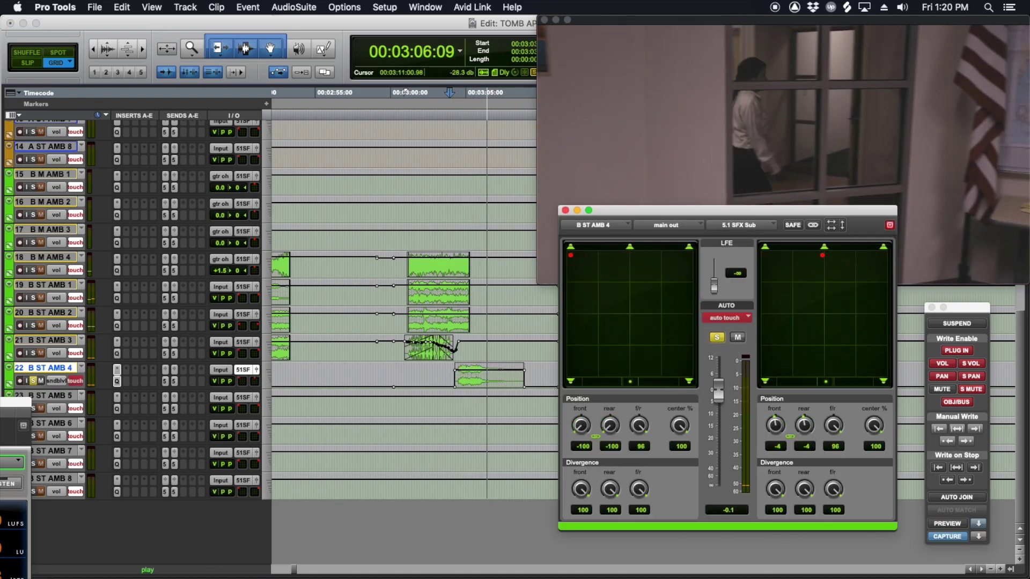
left_click(564, 209)
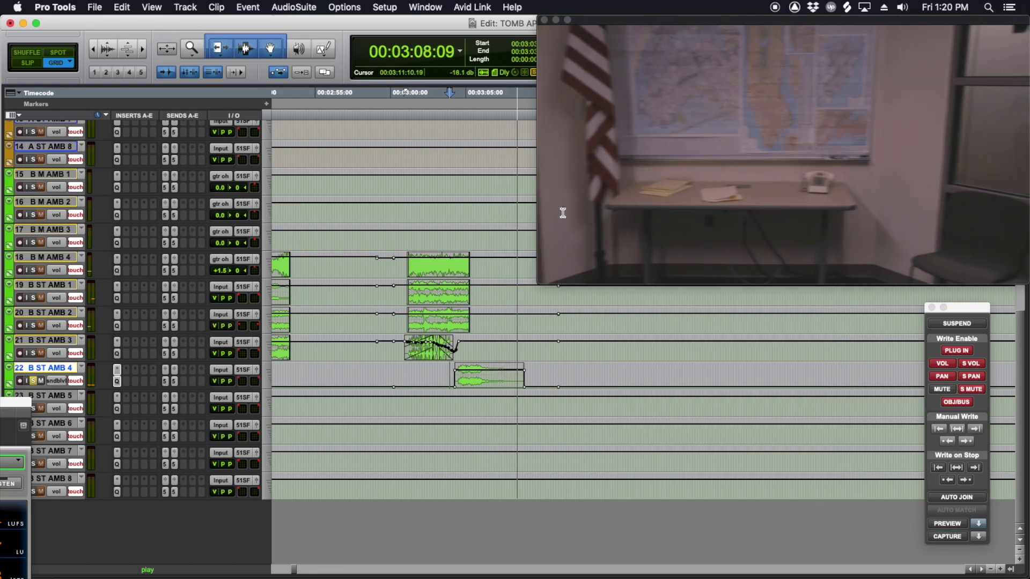
key("space")
Step: Record volume rides on the B and A ambience tracks while playing from 00:02:43:16 to about 00:03:07
left_click(477, 373)
key("r")
key("r")
scroll(504, 386, "up", 2)
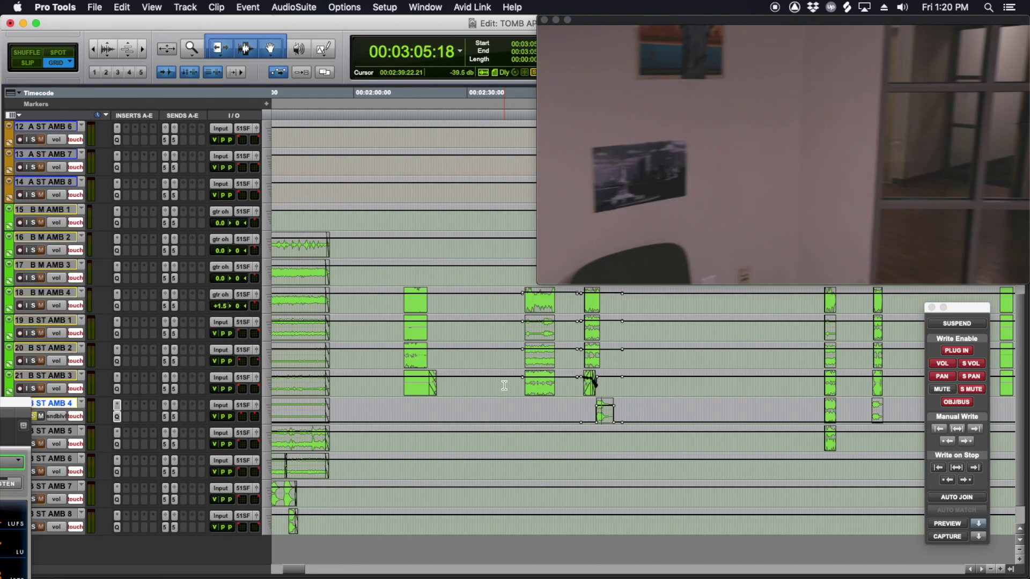
scroll(504, 386, "up", 1)
left_click(516, 393)
scroll(516, 393, "up", 5)
scroll(516, 393, "right", 3)
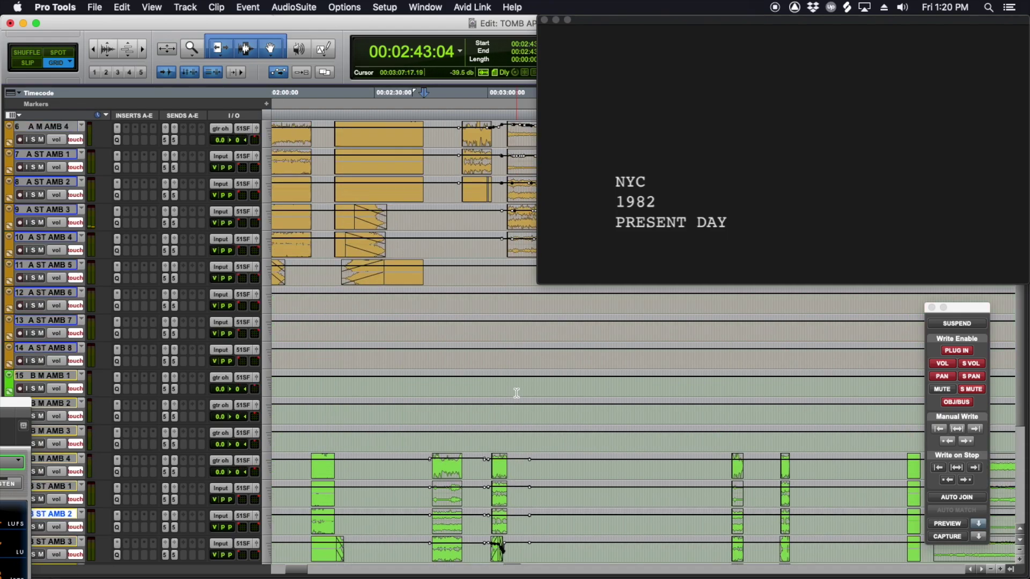
scroll(425, 280, "down", 2)
key("space")
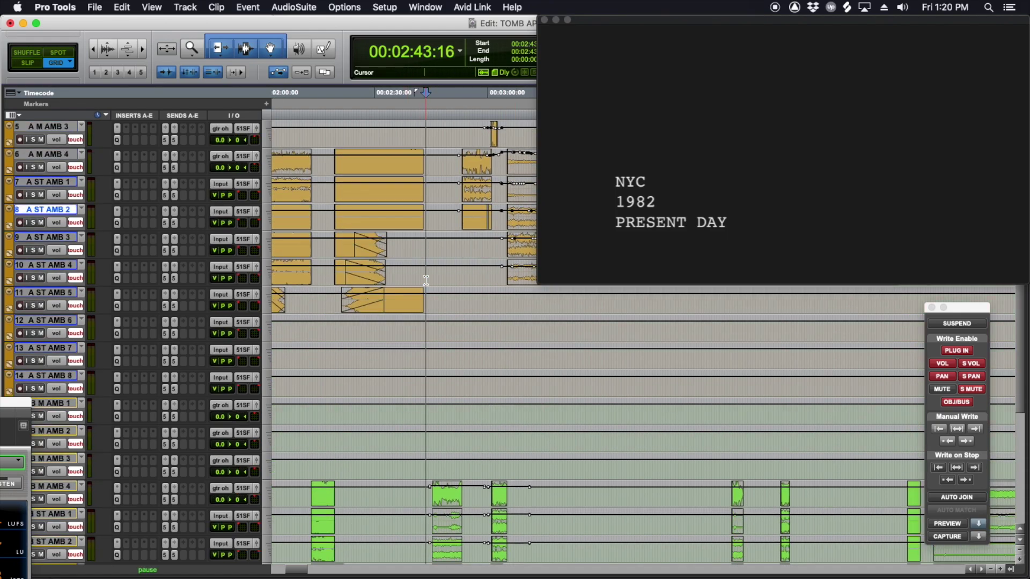
scroll(472, 364, "down", 6)
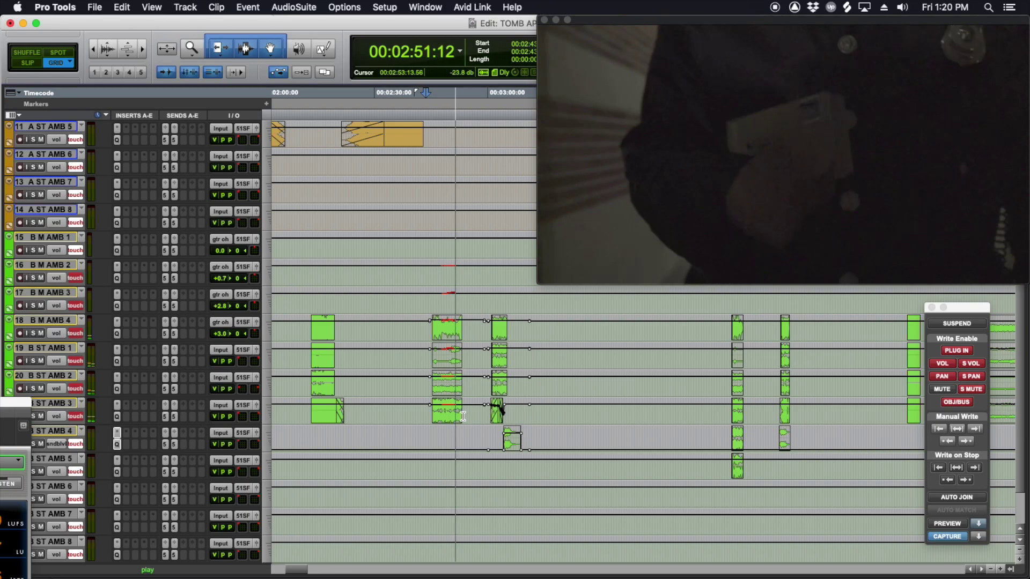
scroll(463, 417, "up", 5)
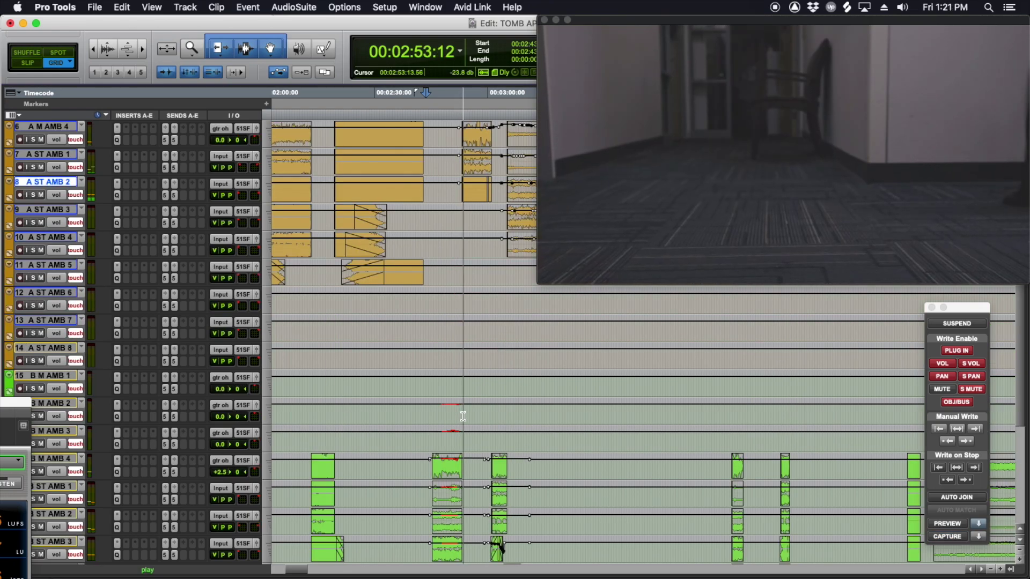
scroll(477, 421, "up", 2)
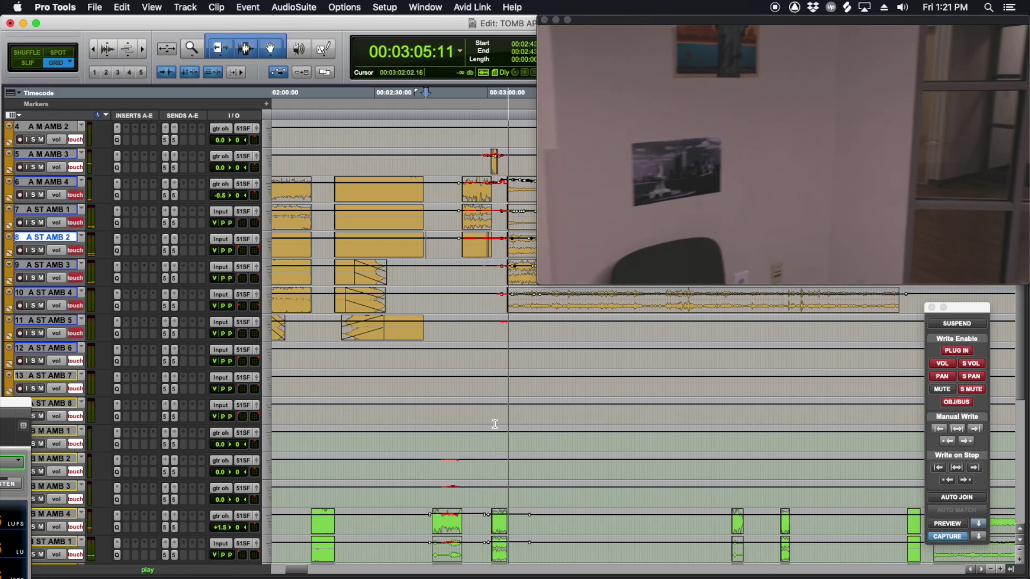
scroll(491, 429, "right", 3)
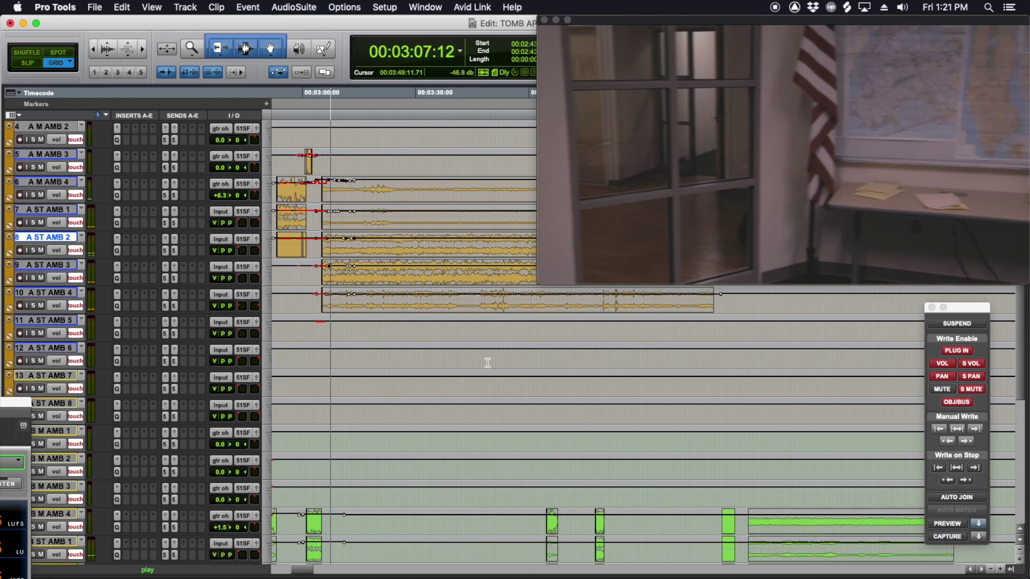
key("space")
Step: Clear the volume automation bump on A M AMB 4 in the gap around 00:03:03:15 and replay the transition
left_click(334, 192)
key("t")
scroll(432, 198, "right", 4)
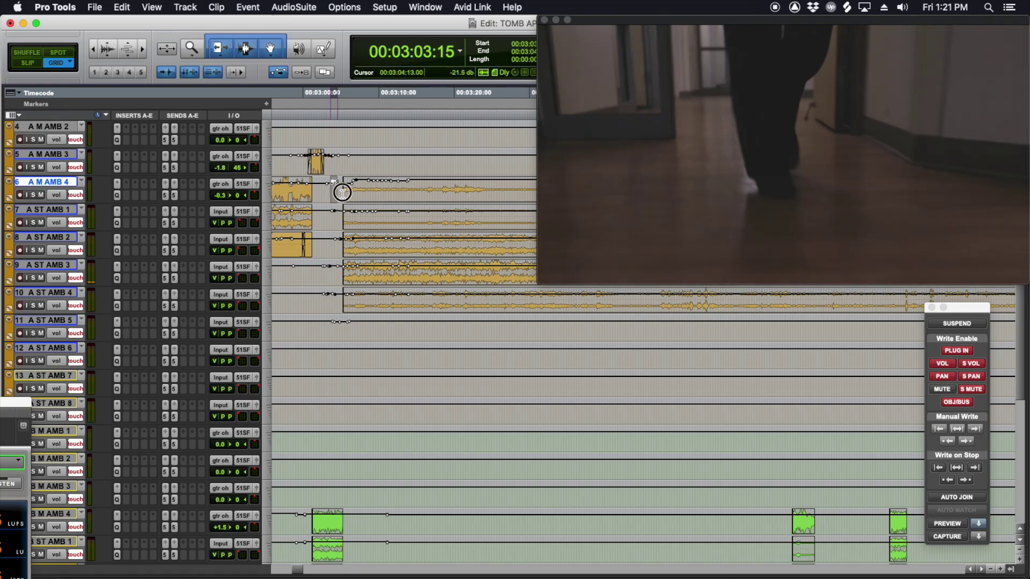
left_click(318, 198)
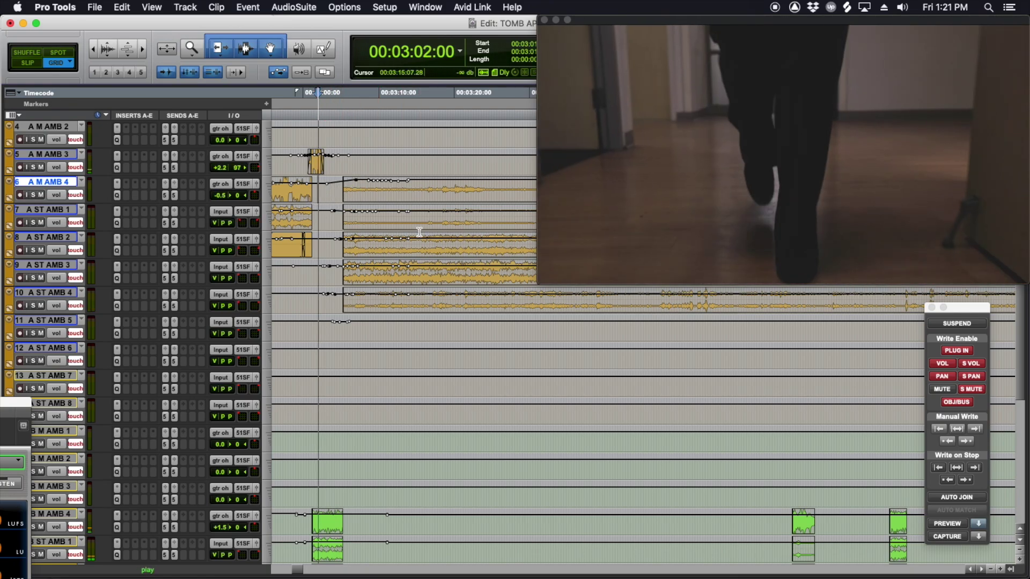
Step: Record volume rides on the A and B ambiences while playing on from about 00:03:04, and stop at 00:04:17:15 on B M AMB 4
key("r")
scroll(456, 272, "right", 4)
scroll(456, 272, "down", 2)
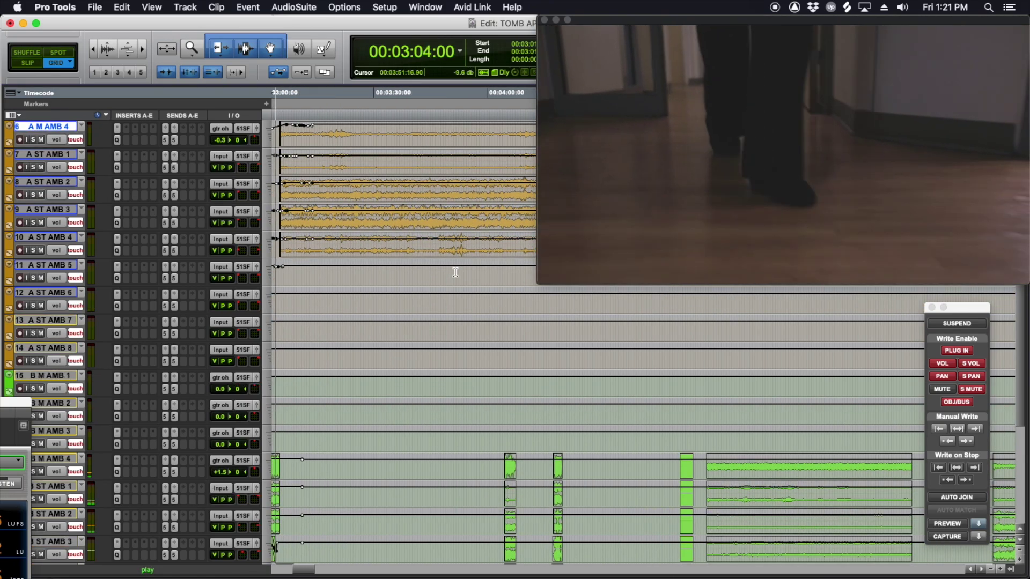
scroll(455, 273, "up", 2)
scroll(455, 273, "down", 5)
scroll(456, 272, "left", 2)
scroll(455, 272, "up", 4)
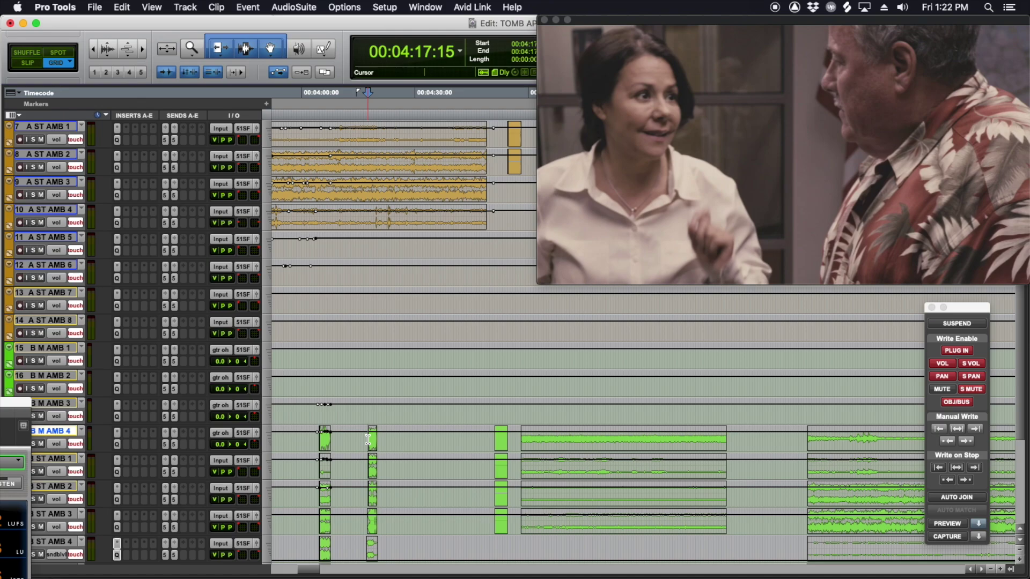
Step: Record volume rides on the B ambience tracks while playing from about 00:04:15 through their short clips near 00:04:18
scroll(378, 415, "down", 3)
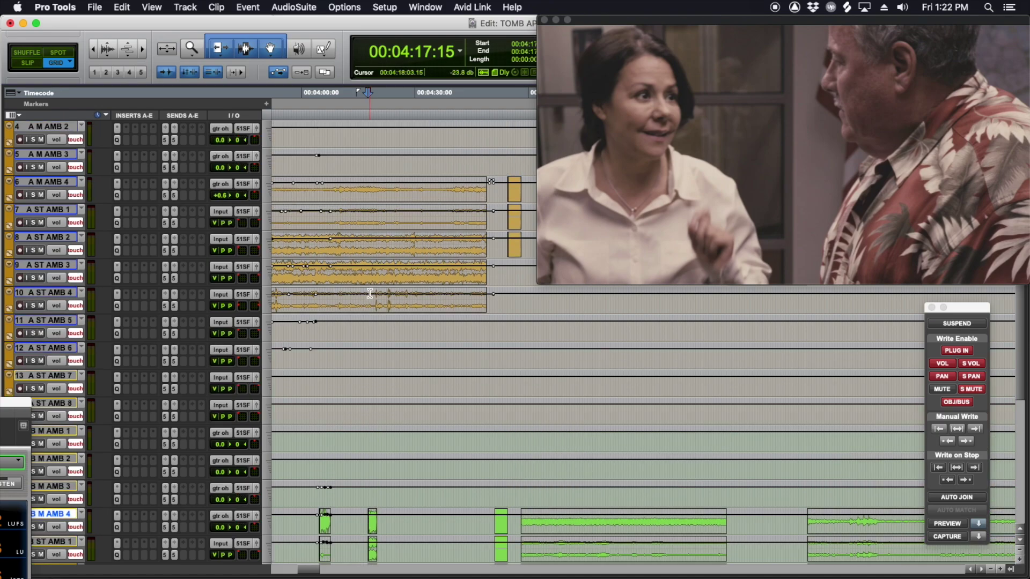
scroll(360, 301, "up", 4)
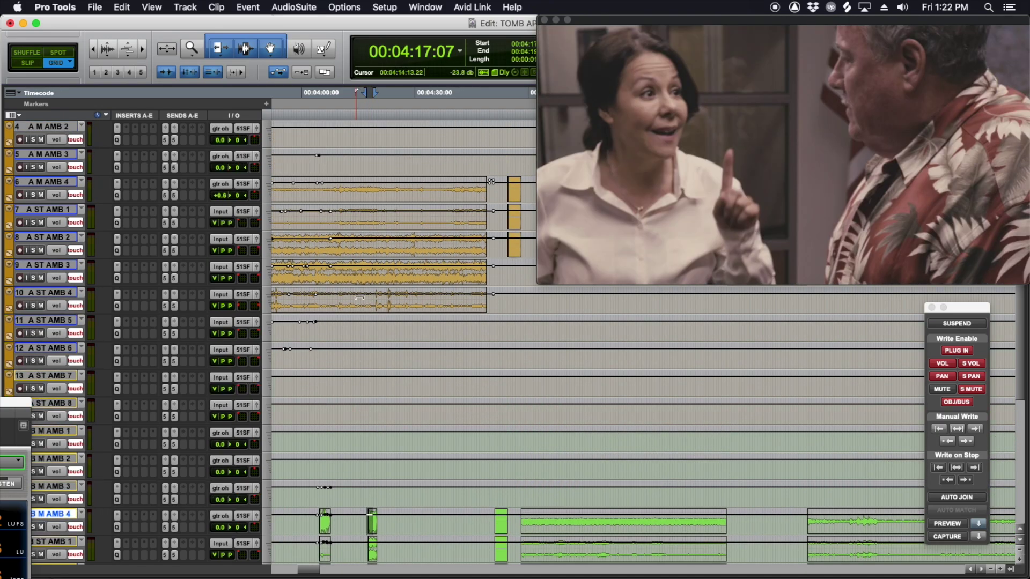
left_click(372, 275)
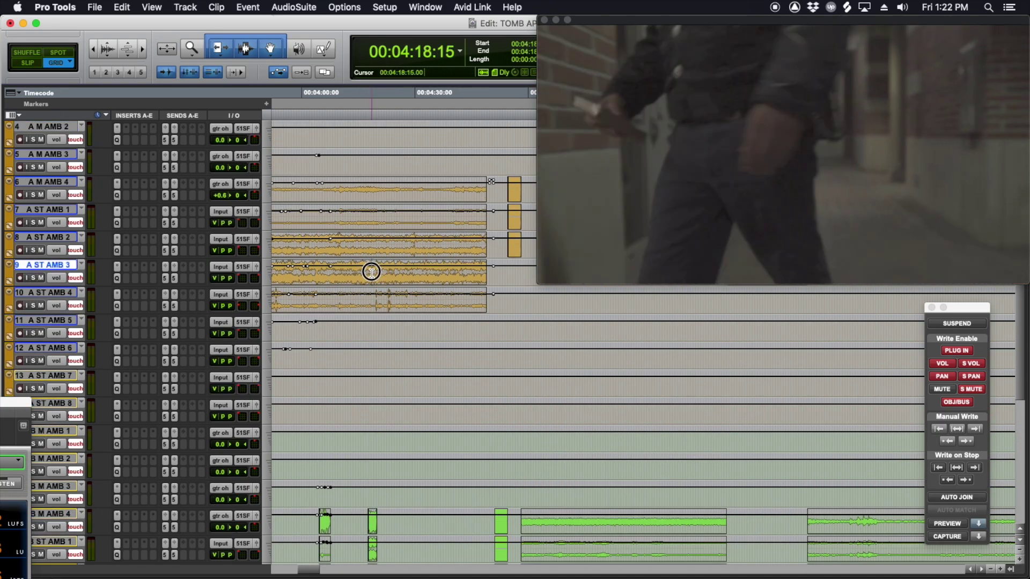
scroll(374, 275, "down", 2)
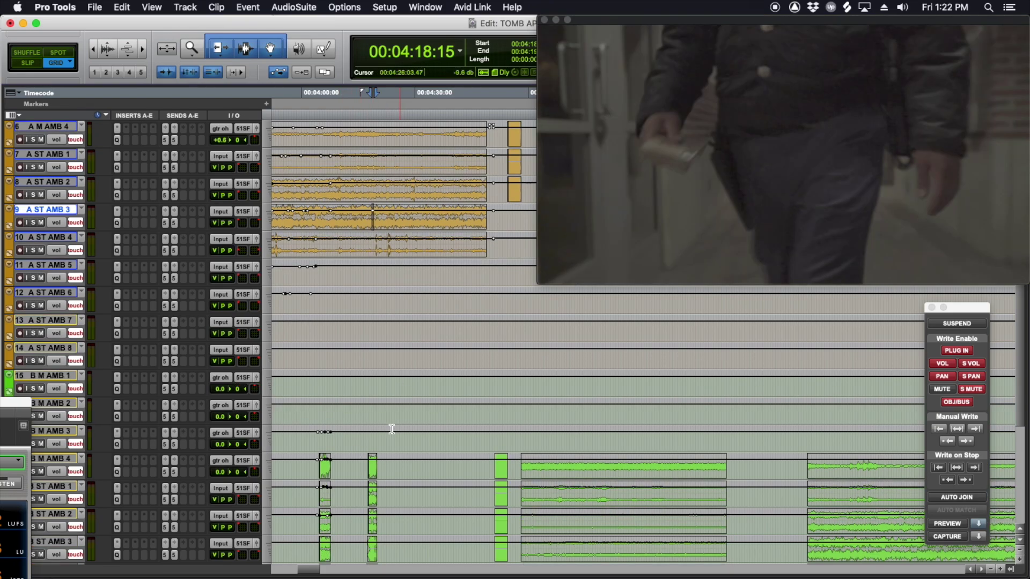
scroll(348, 413, "down", 3)
left_click(357, 383)
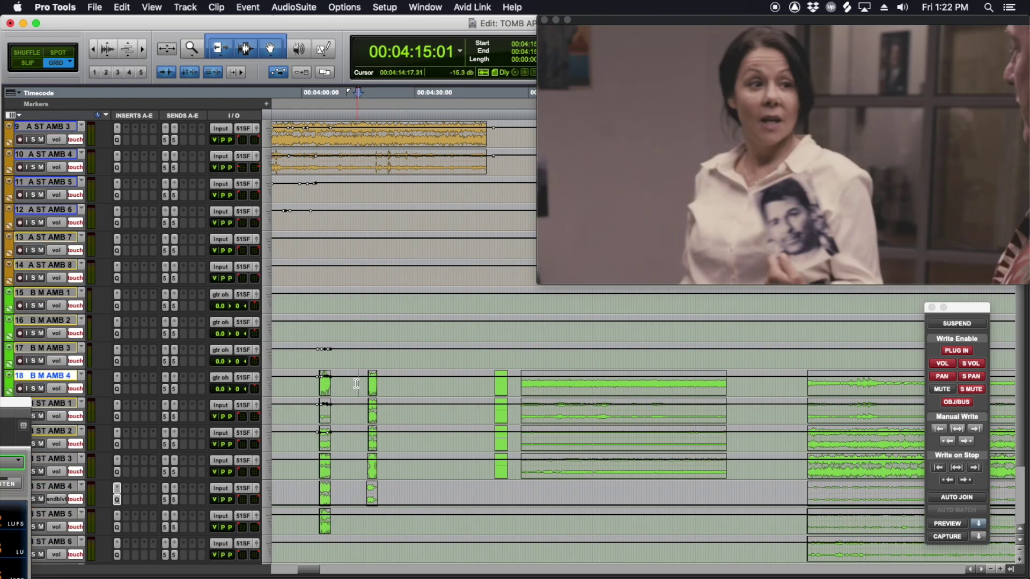
scroll(354, 384, "down", 2)
left_click(360, 363)
key("space")
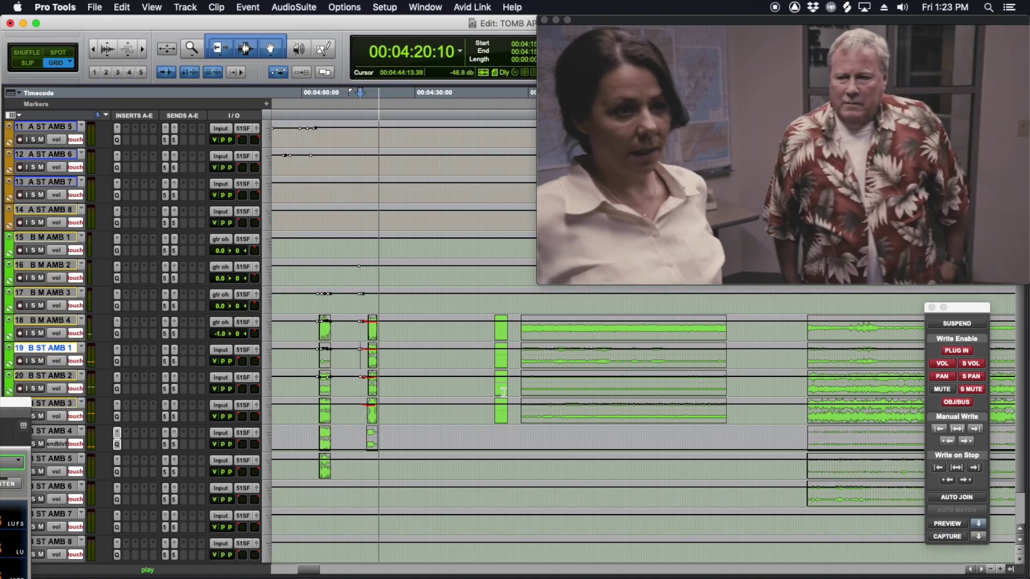
scroll(469, 352, "up", 5)
scroll(469, 352, "up", 2)
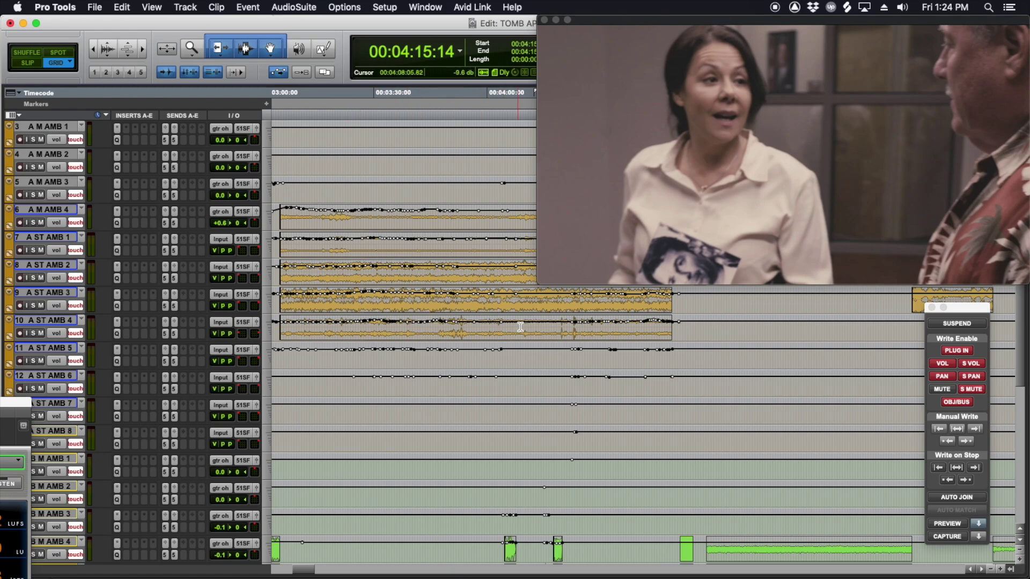
Step: Recall memory location 3 to show the foley tracks, and memory location 4 to show the stem master tracks
scroll(595, 350, "up", 2)
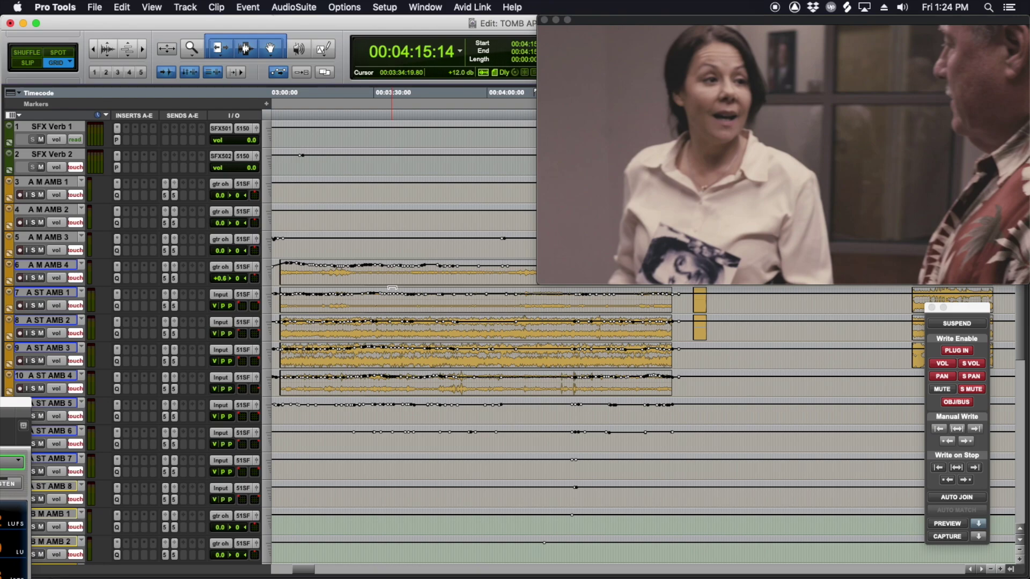
key("KP_Decimal")
key("3")
key("KP_Decimal")
scroll(378, 302, "right", 5)
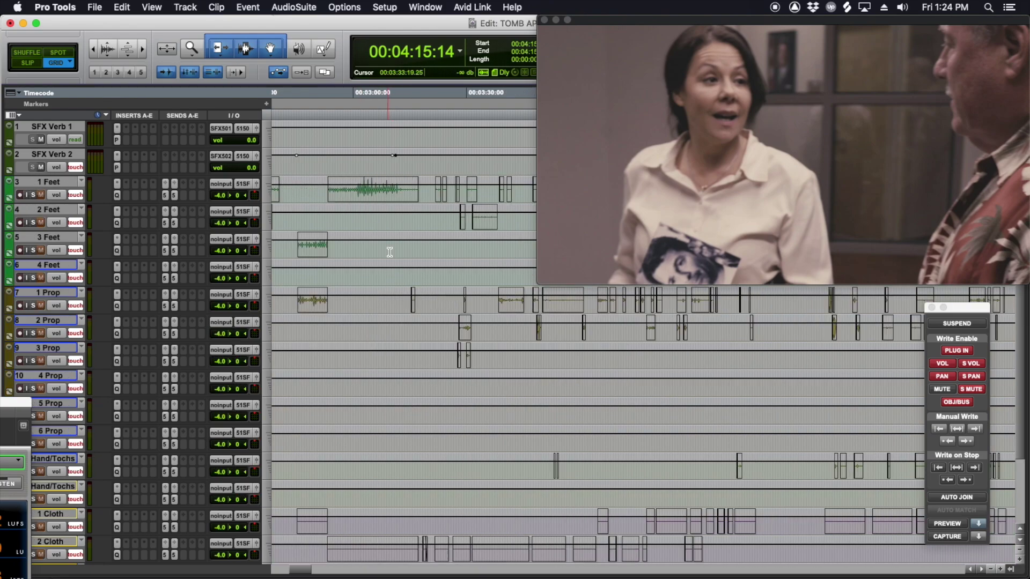
scroll(390, 252, "left", 10)
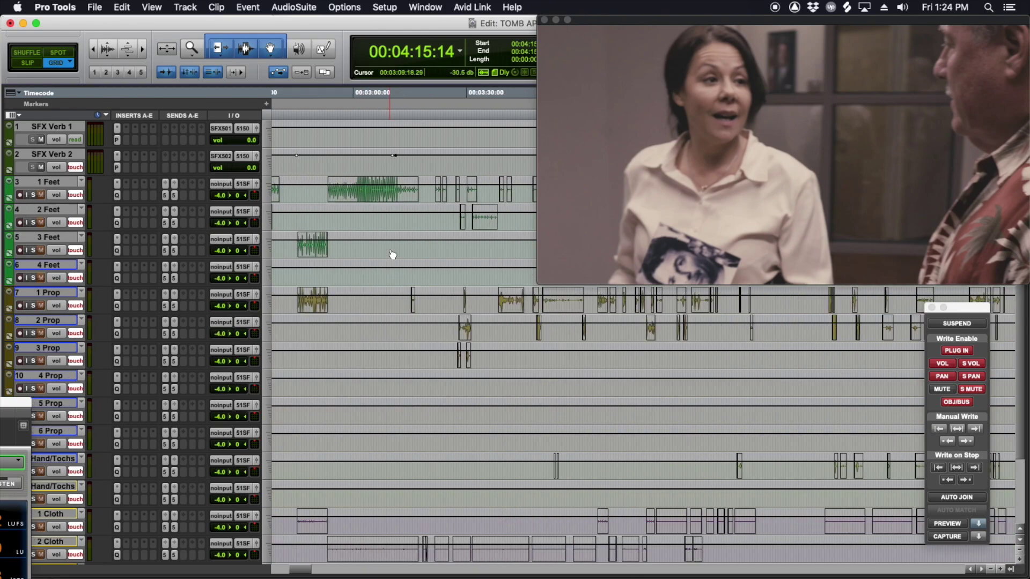
key("KP_Decimal")
key("4")
key("KP_Decimal")
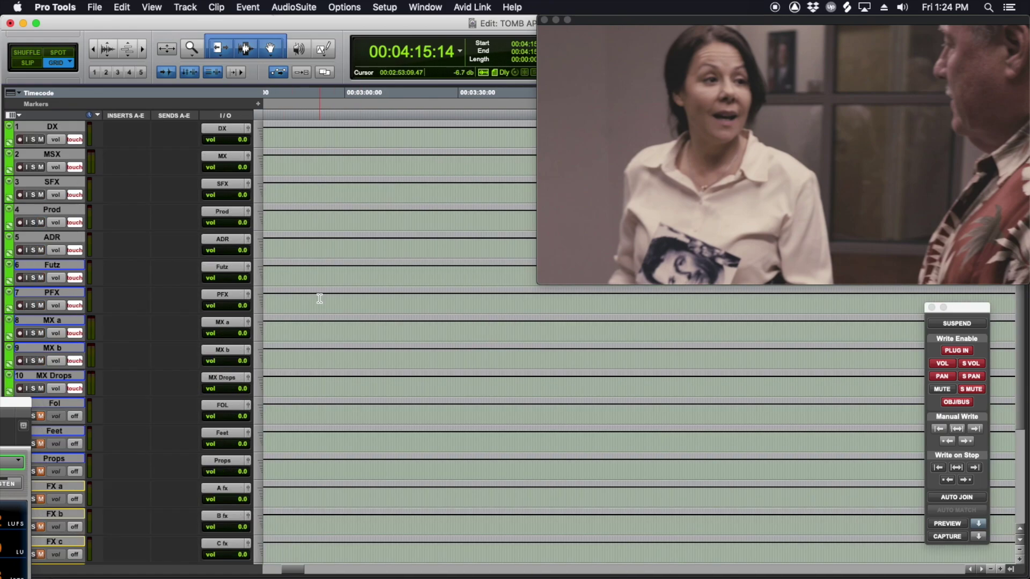
Step: Unmute the FX a through FX d masters and set the automation mode of Fol through FX d to touch
scroll(183, 227, "down", 5)
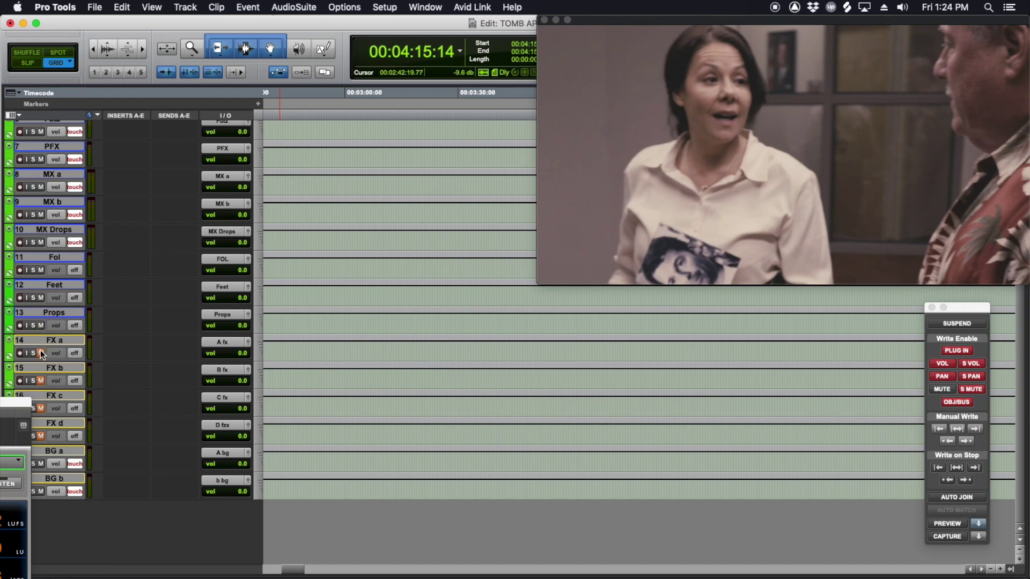
left_click(52, 422)
left_click(53, 259, "shift")
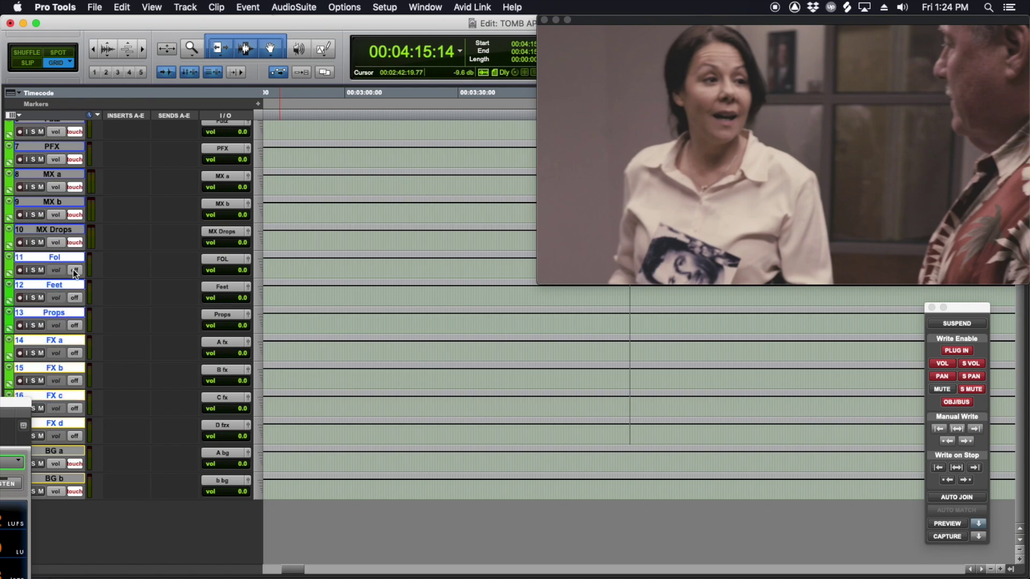
left_click(74, 269)
left_click(84, 291)
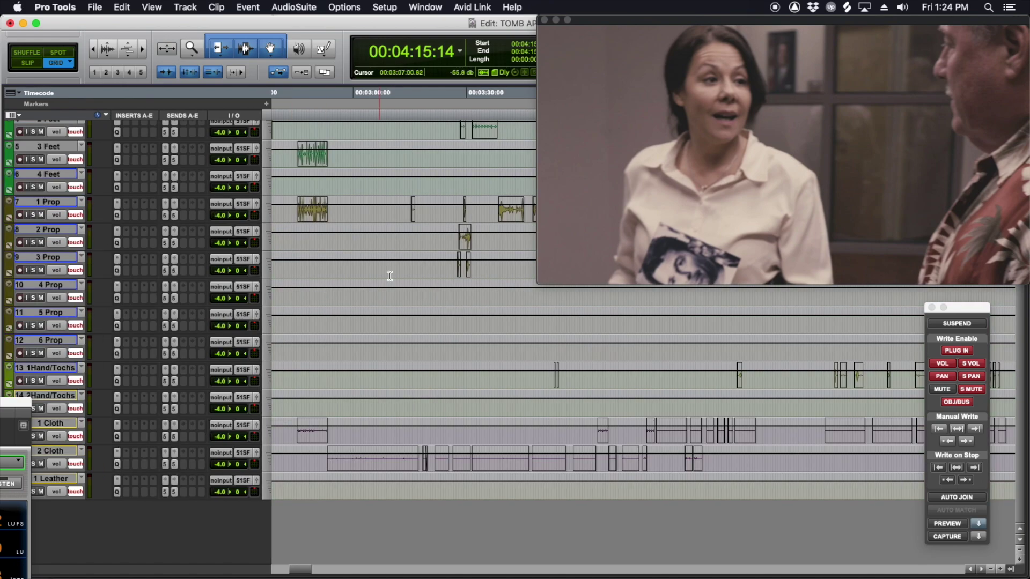
Step: Return to the foley tracks, solo 3 Feet and play its footsteps clip from about 00:02:46
scroll(390, 275, "up", 3)
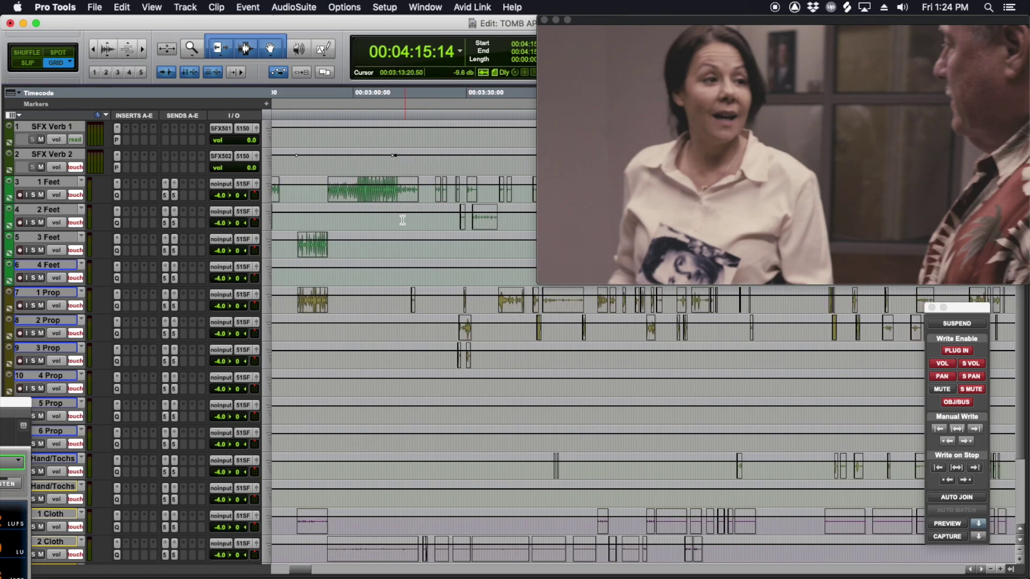
left_click_drag(400, 219, 288, 218)
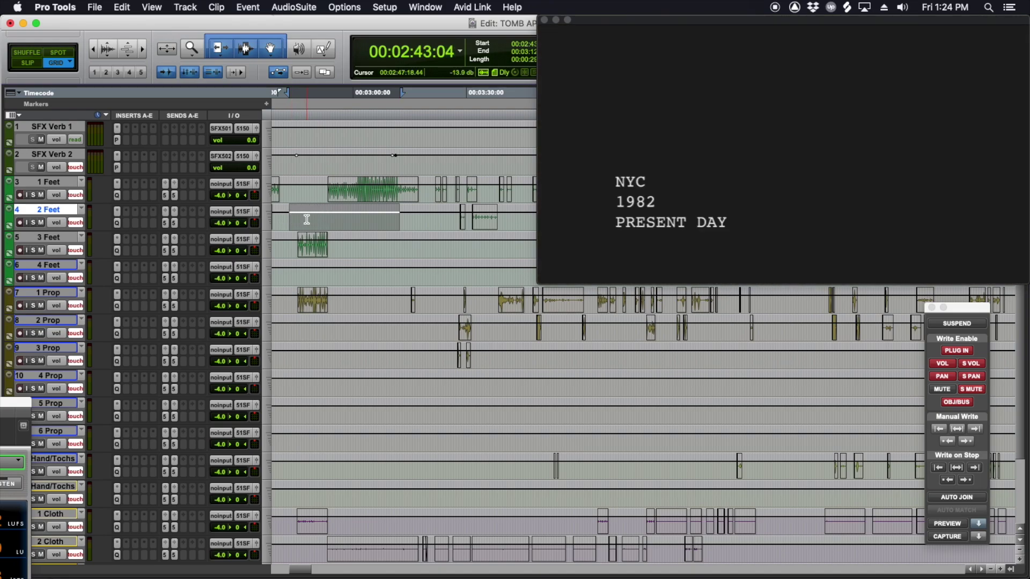
left_click(295, 219)
key("t")
scroll(395, 244, "right", 5)
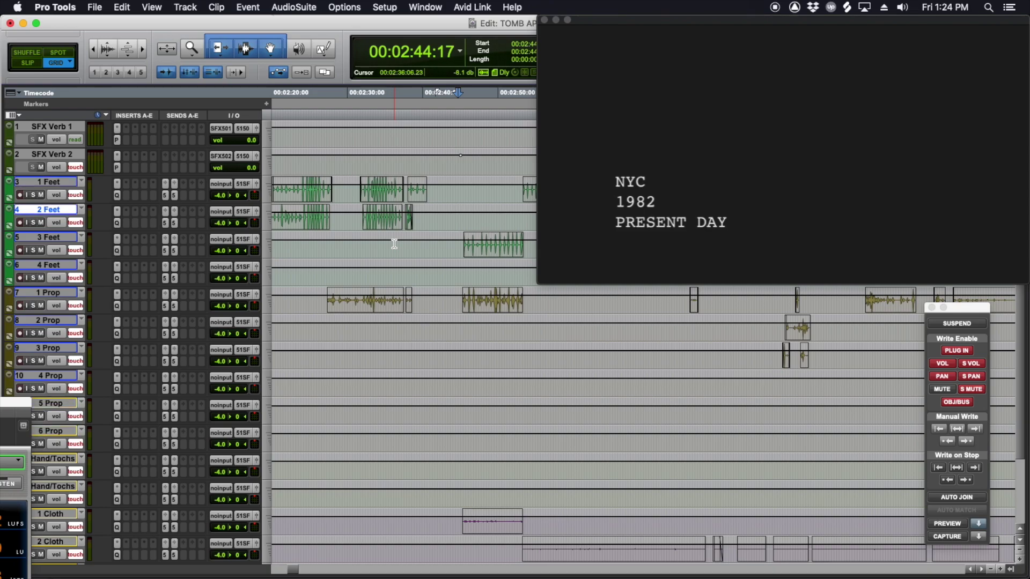
scroll(394, 244, "right", 4)
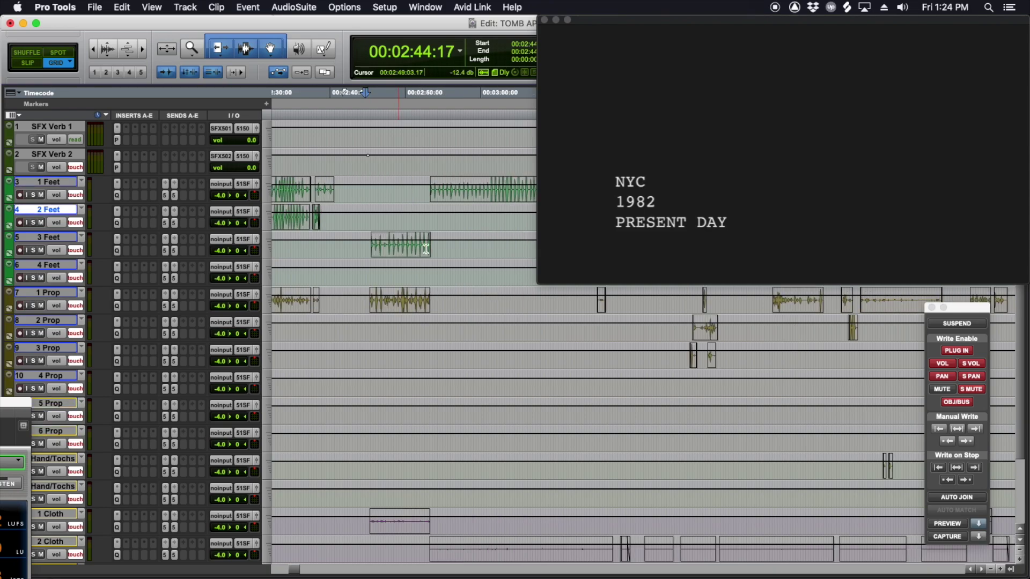
left_click(389, 248)
key("shift+s")
key("space")
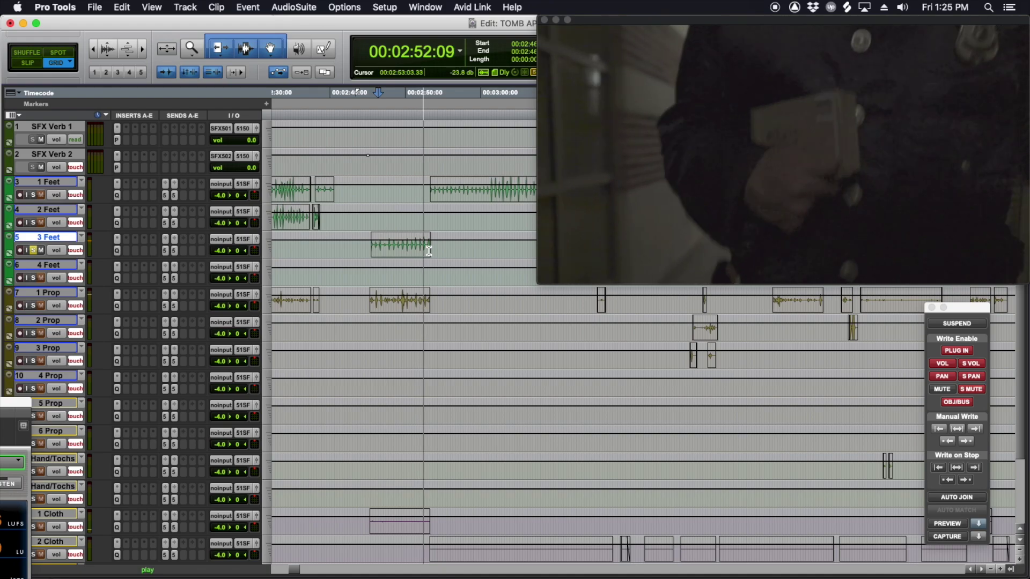
key("space")
Step: Select SFX Verb 1 above the 3 Feet clip from 00:02:44:19, enable automation Preview, set the track to touch and open its PhoenixVerb Surround
left_click_drag(366, 137, 431, 129)
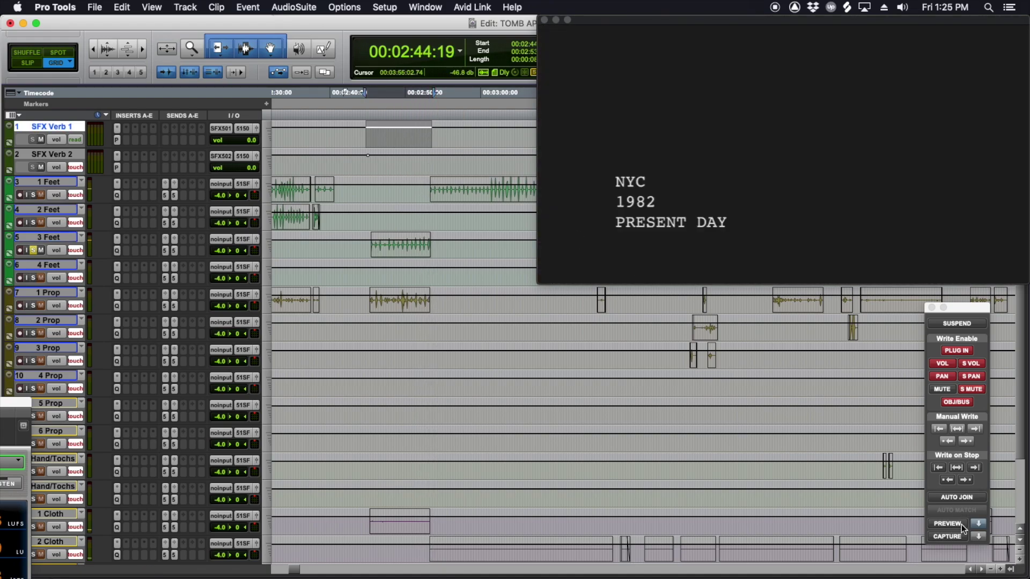
left_click(949, 524)
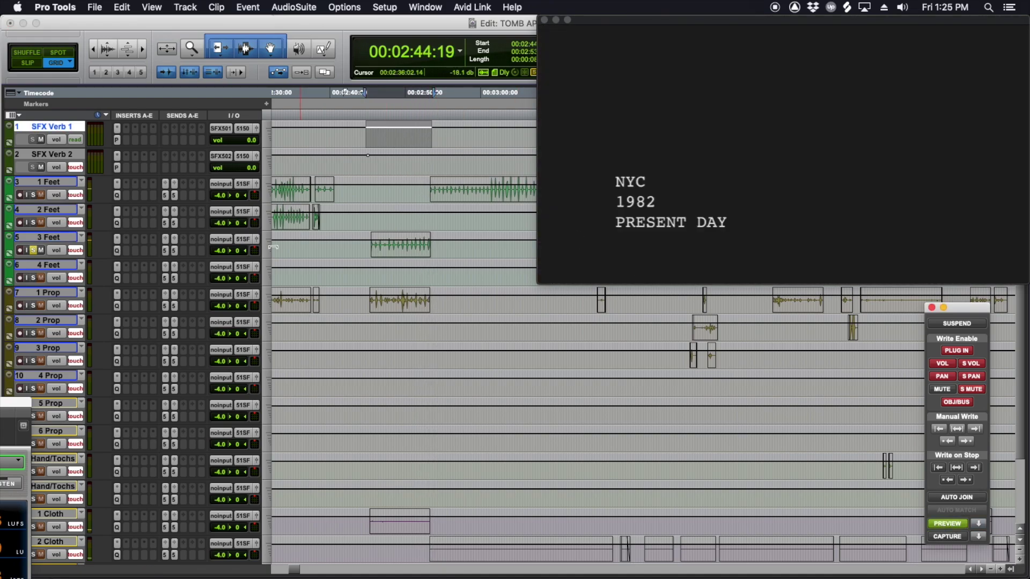
left_click(75, 141)
left_click(123, 145)
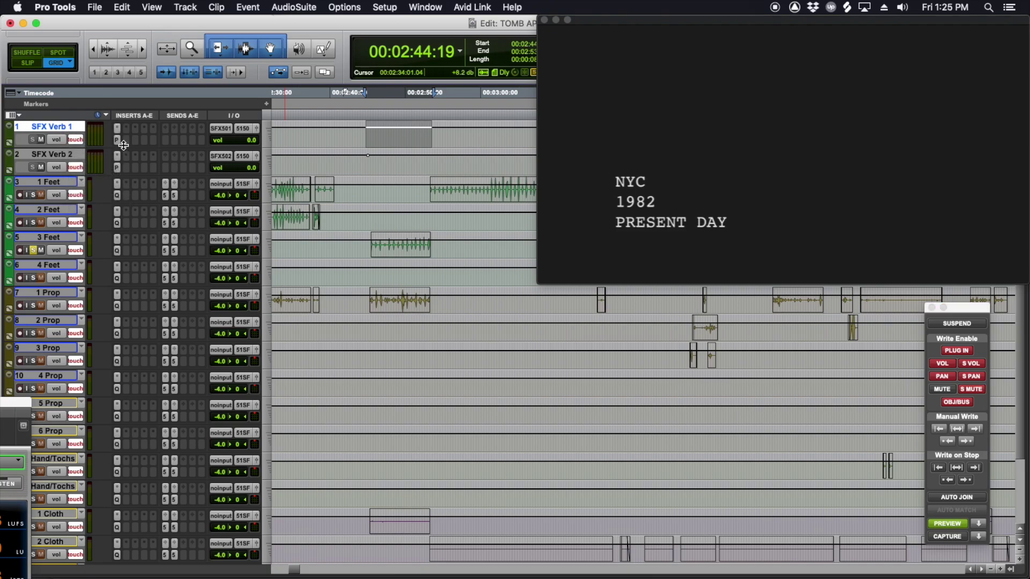
left_click(118, 141)
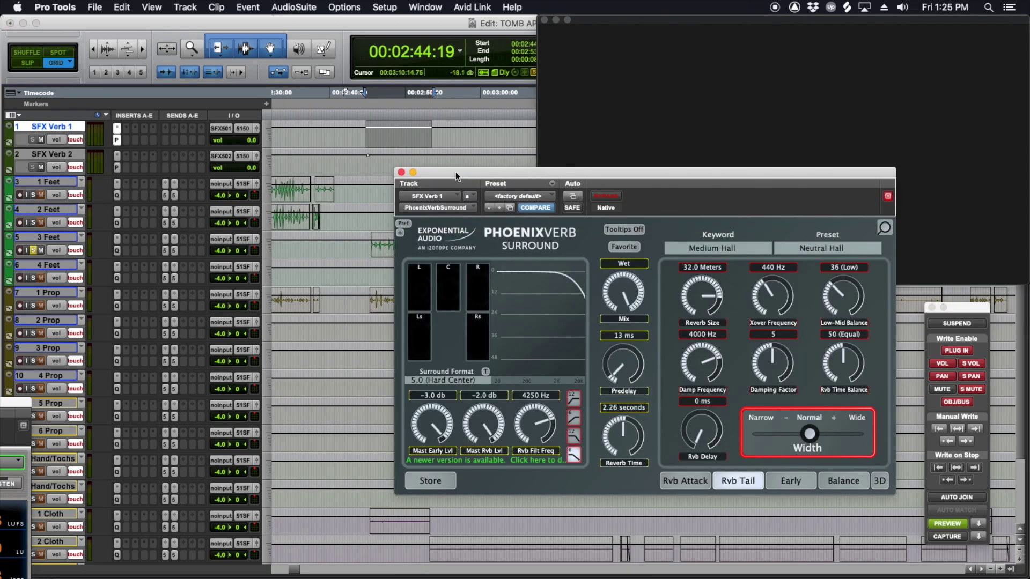
Step: Load the hallway preset into the PhoenixVerb Surround on SFX Verb 1, trying distant dream first
left_click(519, 195)
scroll(532, 167, "up", 5)
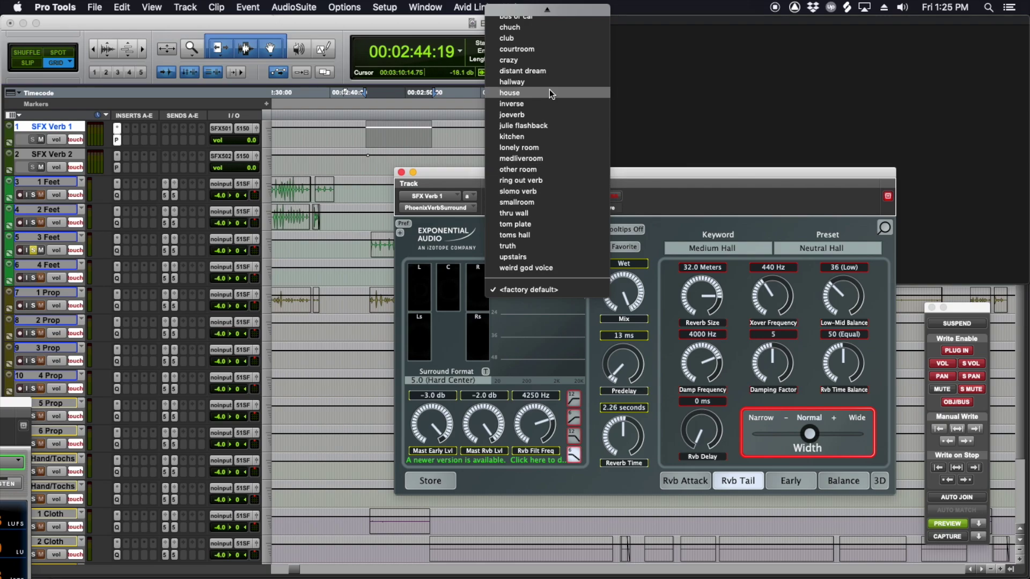
scroll(549, 89, "up", 5)
left_click(553, 166)
left_click(539, 195)
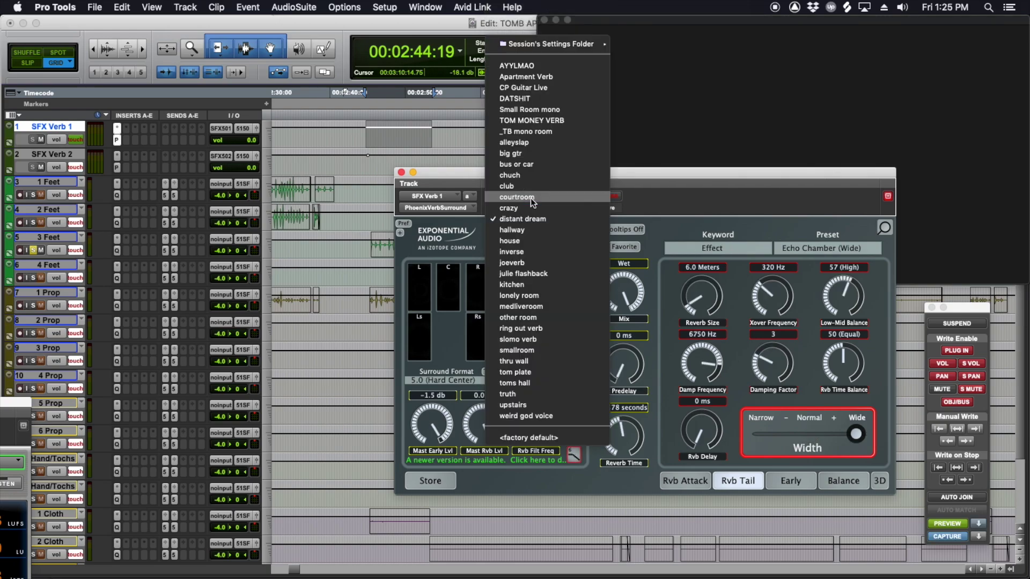
left_click(524, 230)
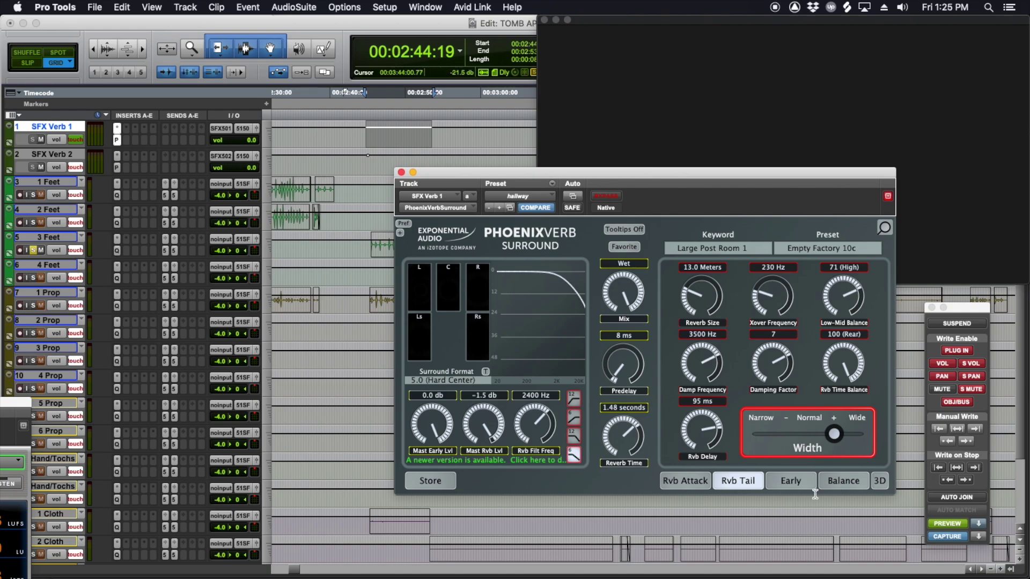
Step: In the reverb's balance settings, set Ctr Rvb Lvl to 0.0 dB and both Rear Early Lvl and Rear Rvb Lvl to OFF
left_click(800, 481)
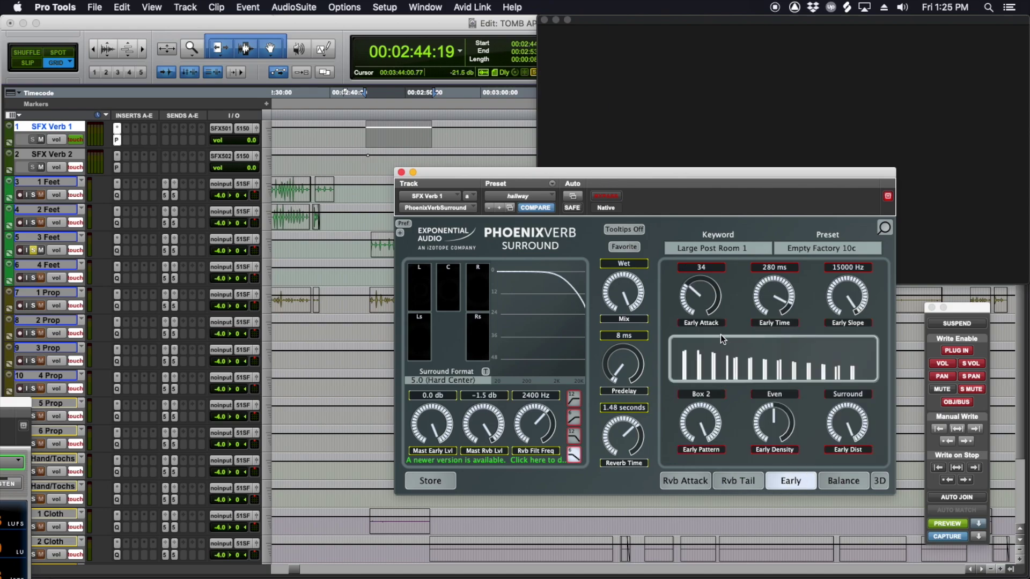
left_click(845, 482)
left_click_drag(696, 298, 698, 447)
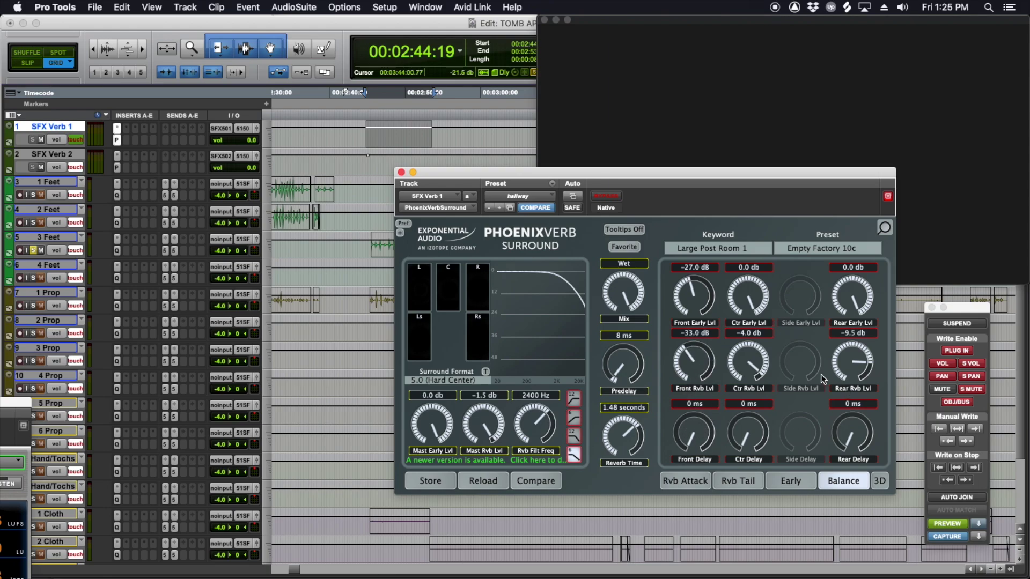
left_click_drag(855, 380, 855, 352)
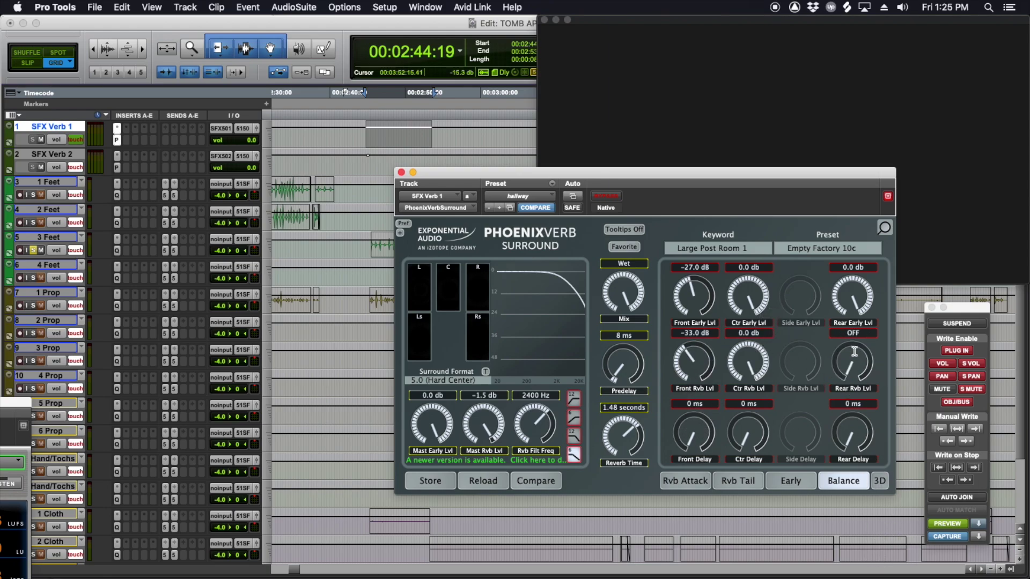
left_click_drag(854, 299, 859, 536)
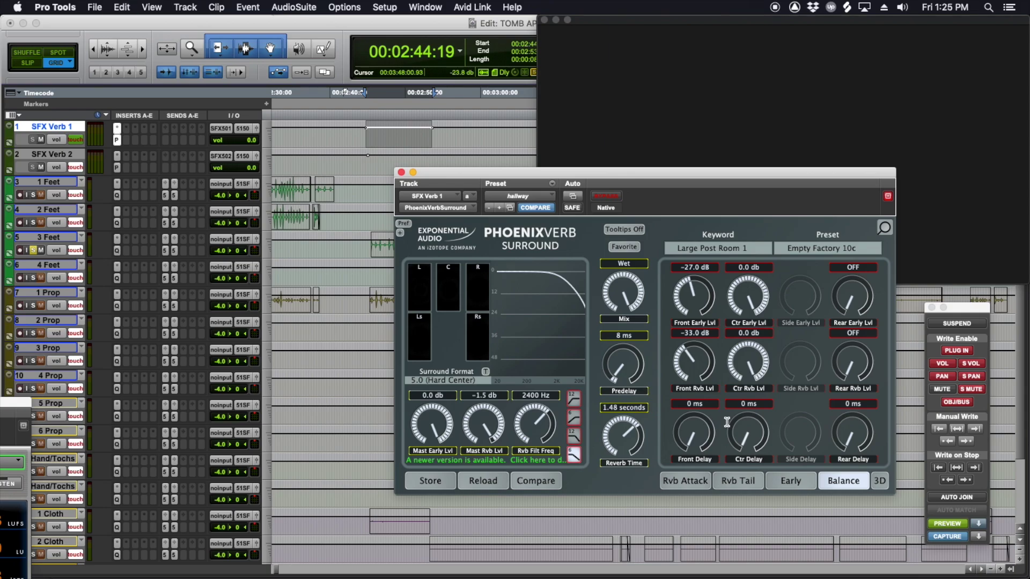
Step: Move the reverb window clear of the tracks, show send A level on all foley tracks, and play the selected 3 Feet clip
left_click_drag(440, 184, 533, 194)
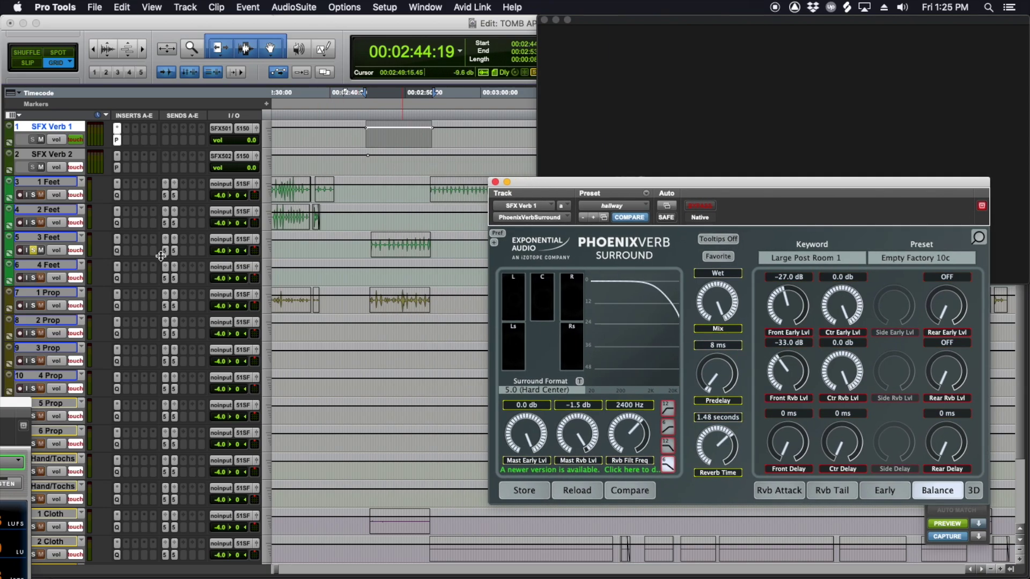
left_click(51, 251, "alt")
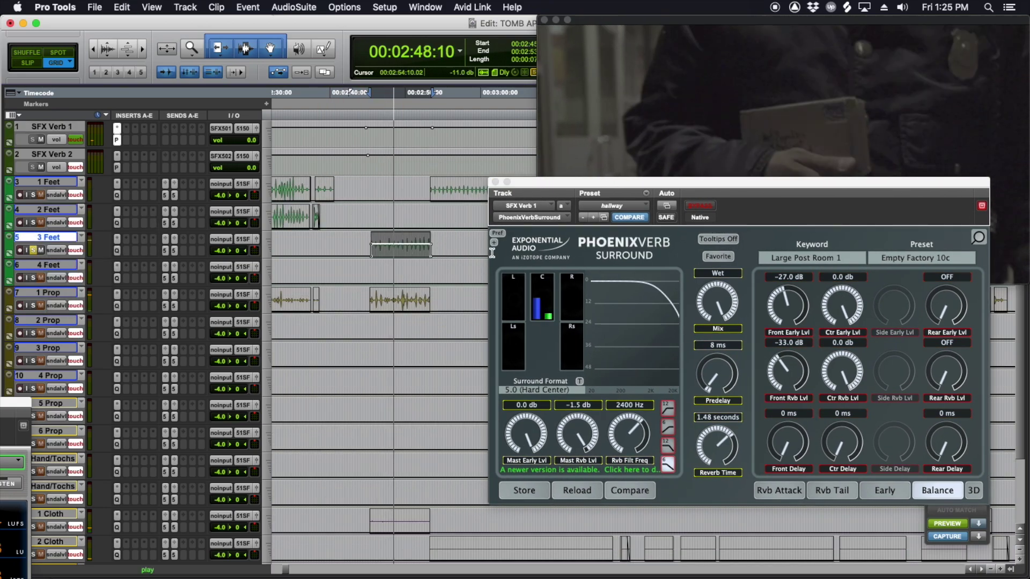
Step: While the footsteps play, set the reverb's Early Pattern to Smooth and Early Density to Sparse 2
left_click(885, 490)
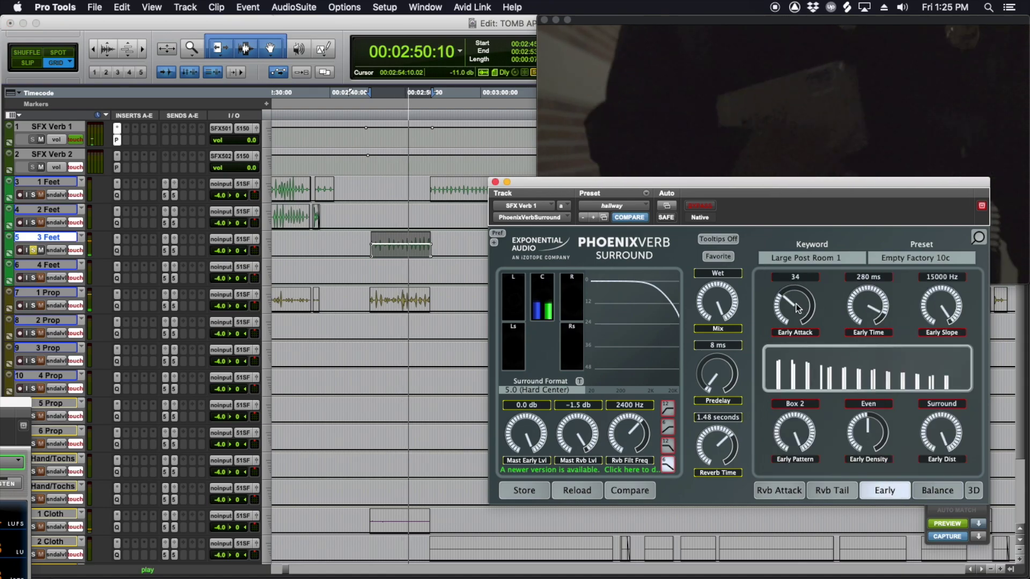
left_click_drag(794, 433, 785, 566)
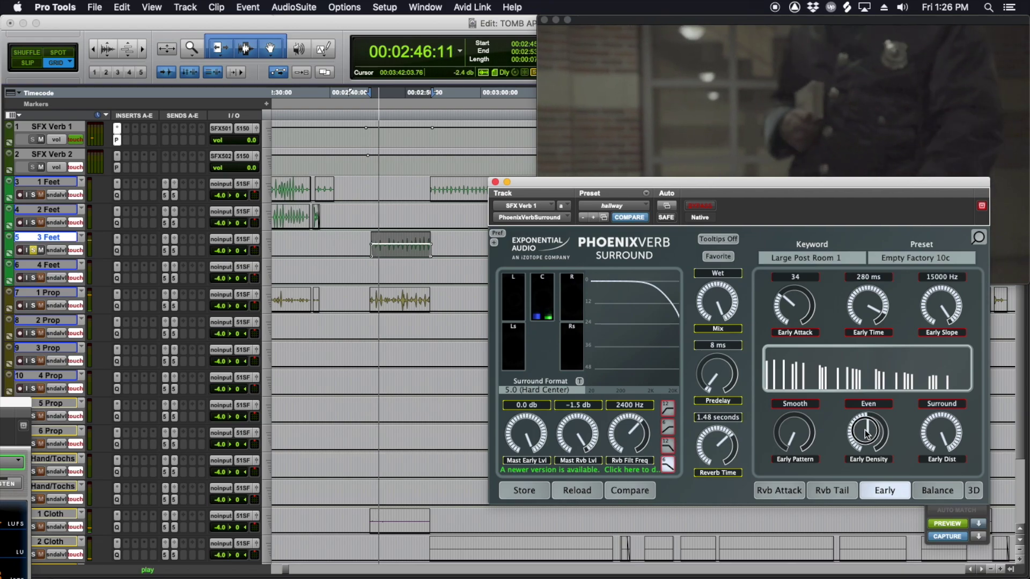
left_click_drag(866, 432, 863, 435)
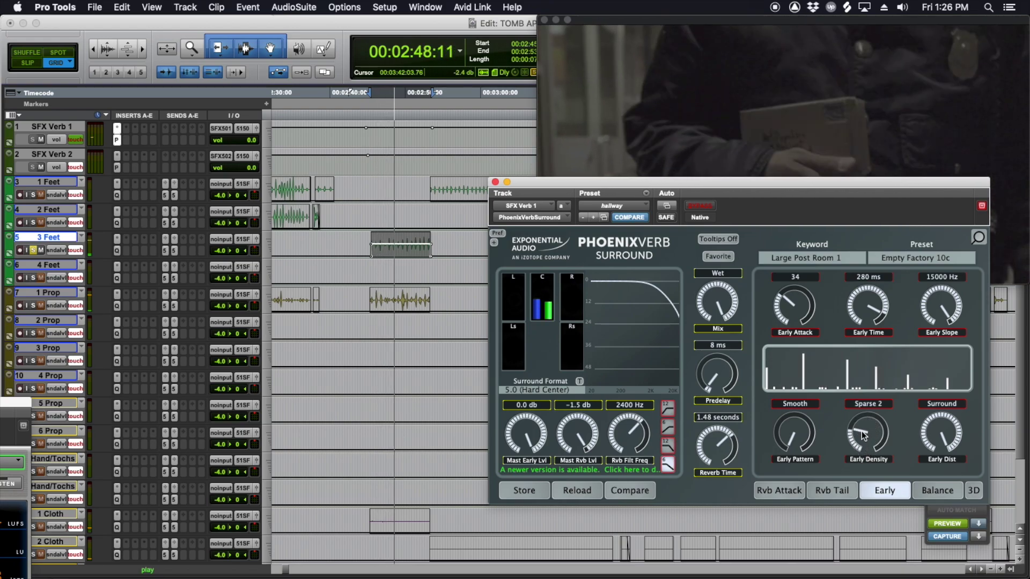
Step: Set the reverb's Early Time to 105 ms and its Mast Rvb Lvl to 0.0 dB
left_click_drag(868, 309, 873, 365)
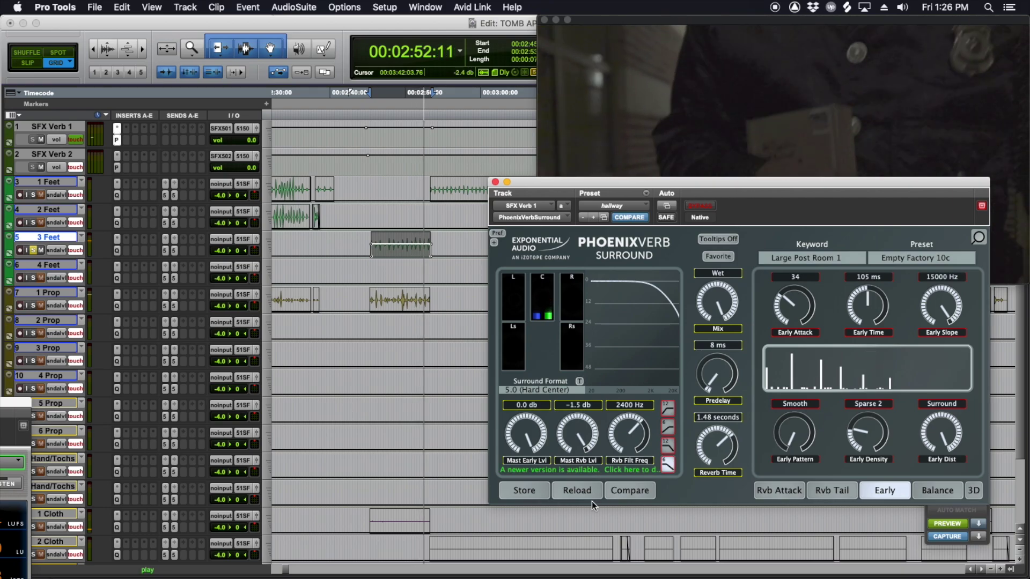
left_click_drag(578, 437, 580, 409)
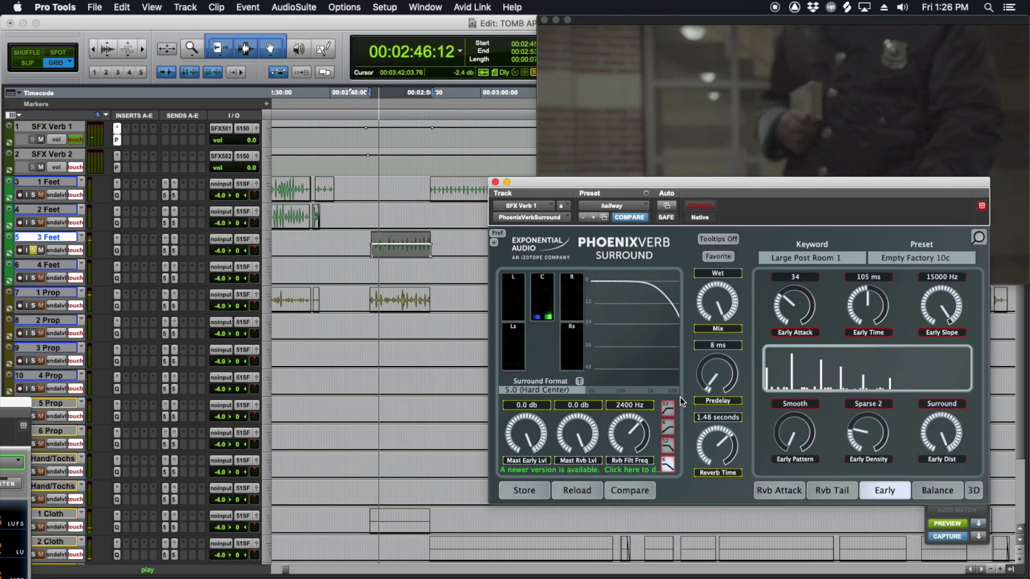
Step: Move the clip's range selection up to SFX Verb 1 and save the reverb settings as BSB hallway
key("p")
key("p")
key("p")
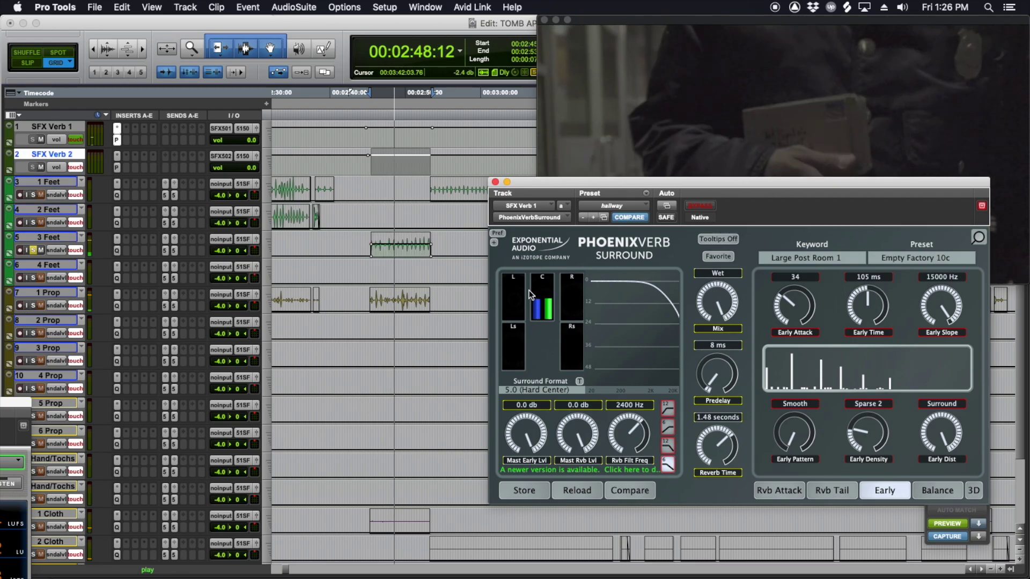
key("p")
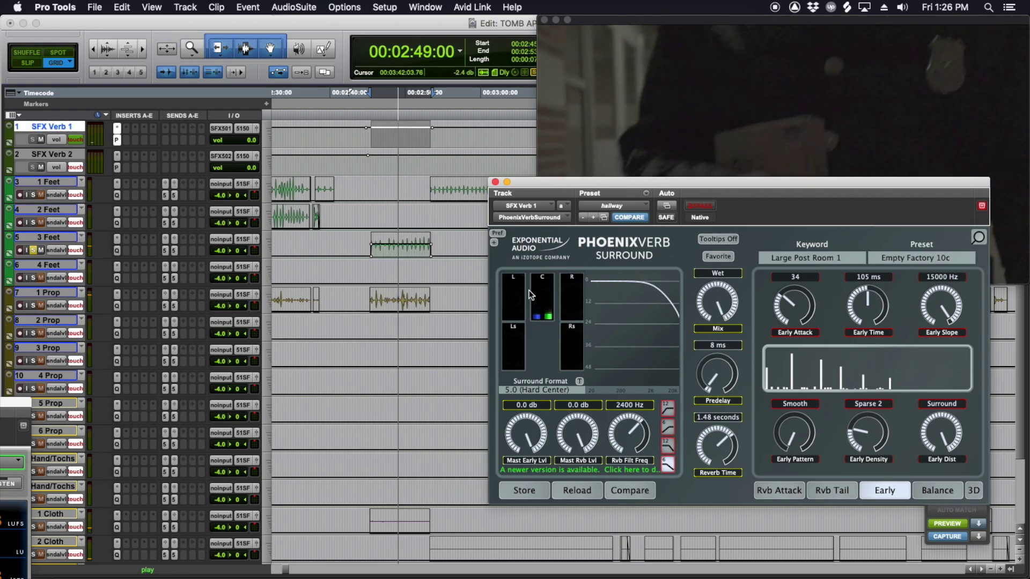
left_click(649, 194)
left_click(681, 92)
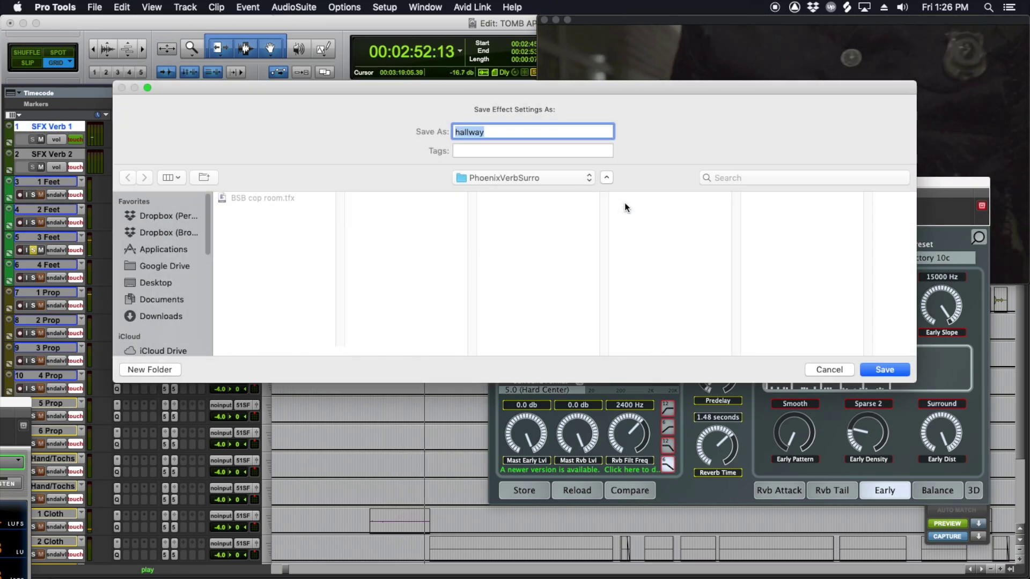
type("BSB hallway")
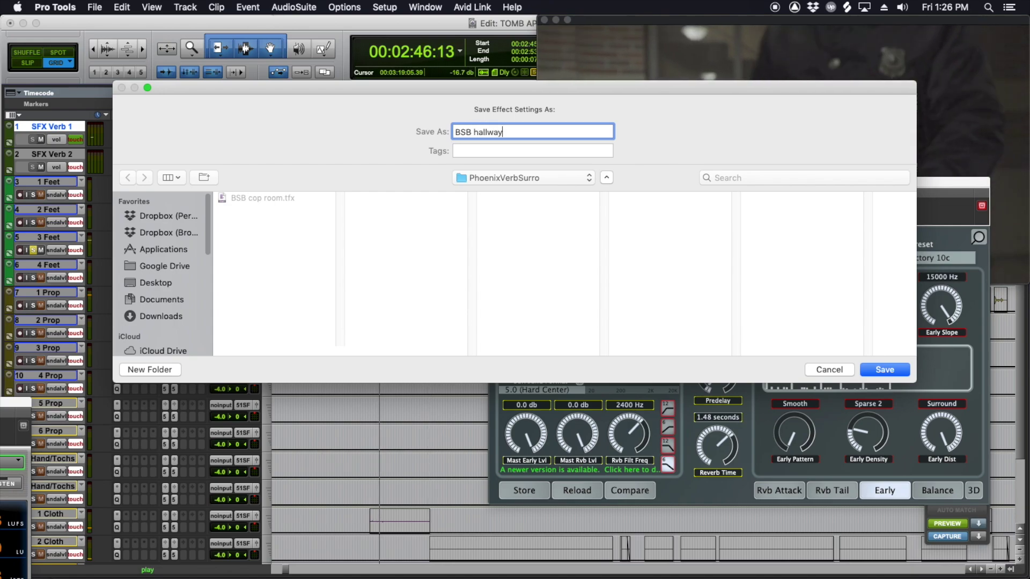
key("Return")
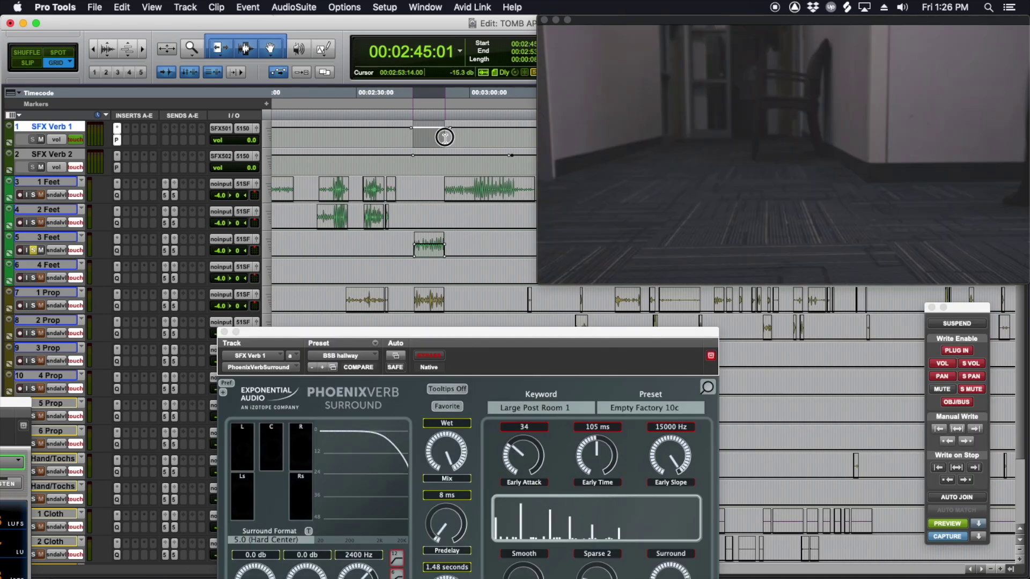
Step: Copy all automation from the selected hallway section of SFX Verb 1
left_click(121, 7)
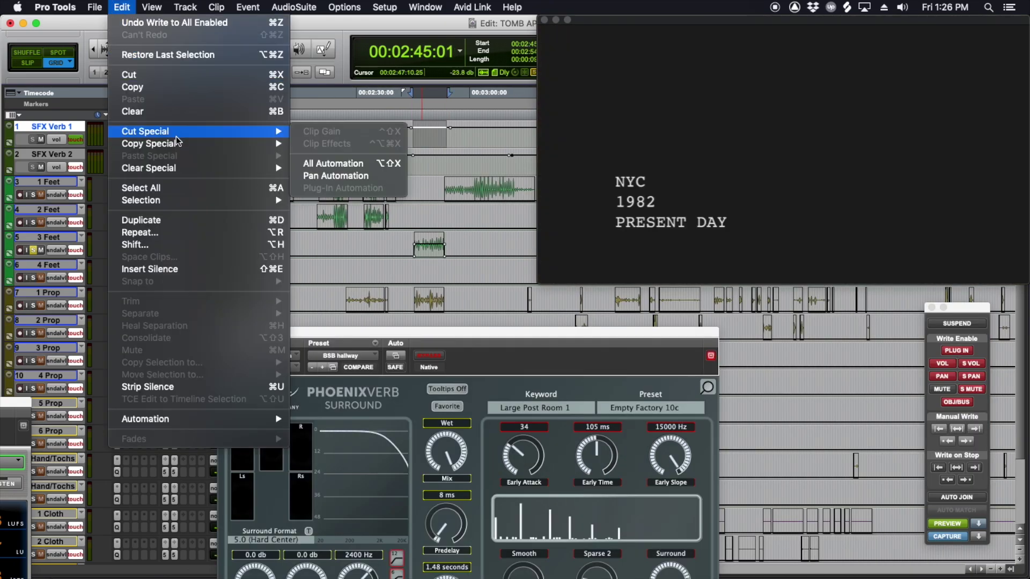
left_click(333, 175)
scroll(429, 168, "down", 1)
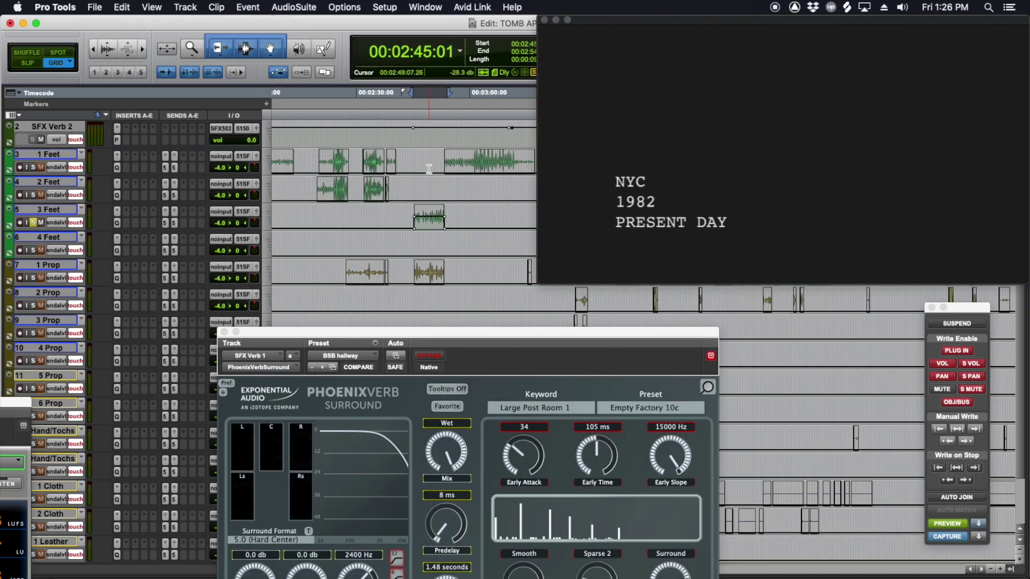
scroll(429, 169, "up", 1)
Step: Find the 3 Feet hallway clip near 00:04:05 and apply the hallway reverb automation across its length on SFX Verb 1
scroll(429, 169, "right", 5)
scroll(428, 169, "right", 3)
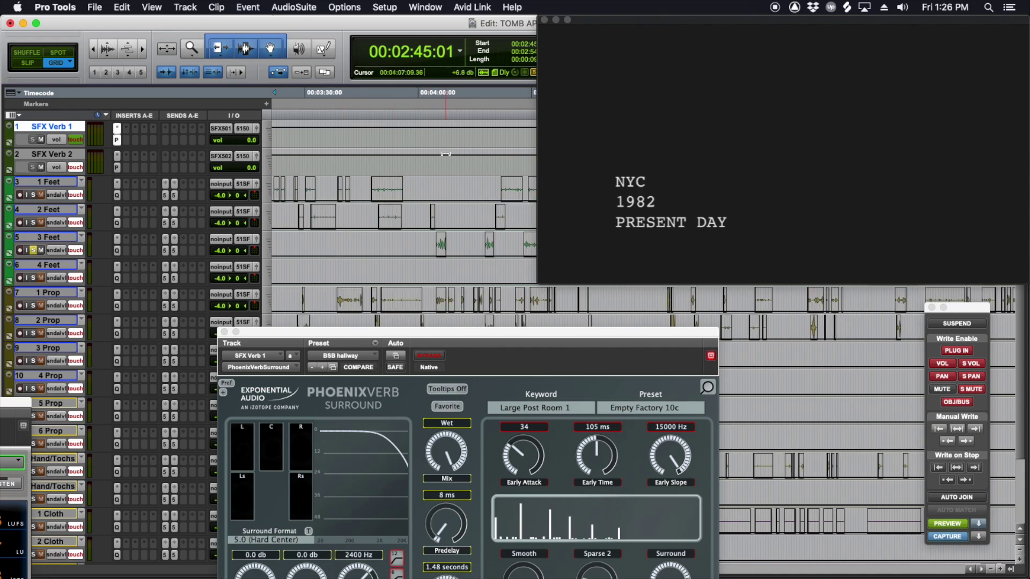
scroll(445, 153, "right", 5)
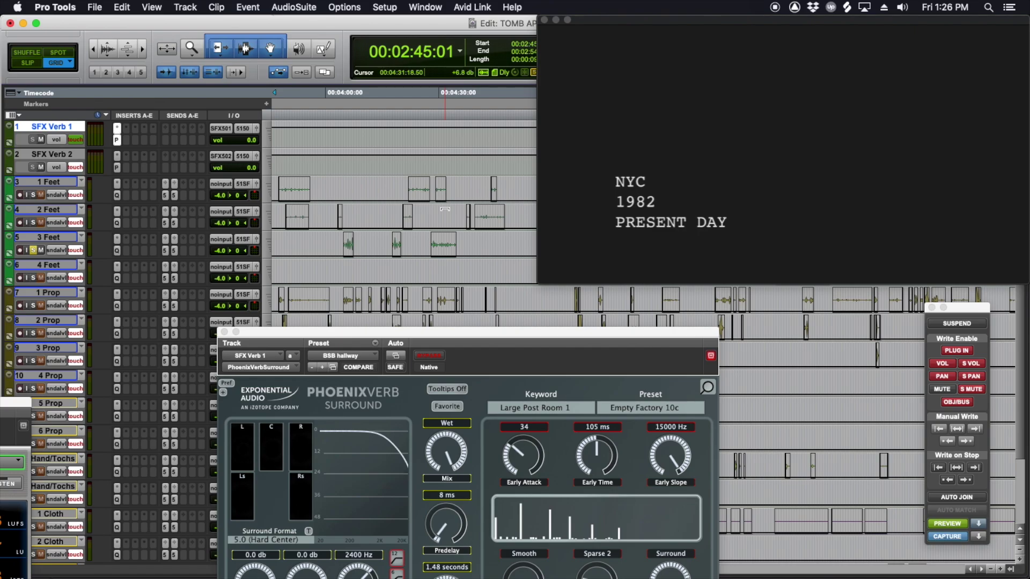
scroll(406, 212, "left", 8)
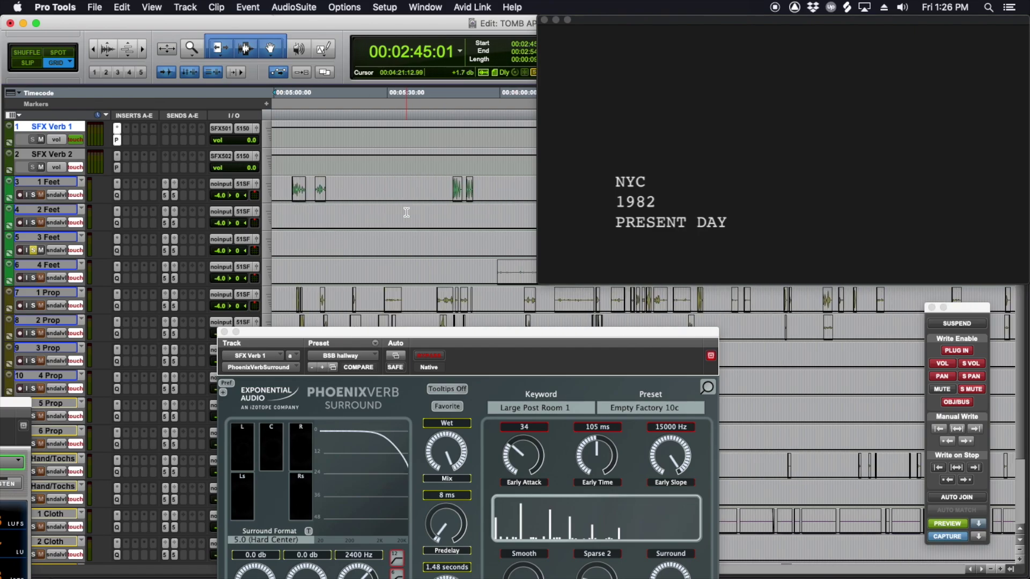
scroll(406, 212, "right", 3)
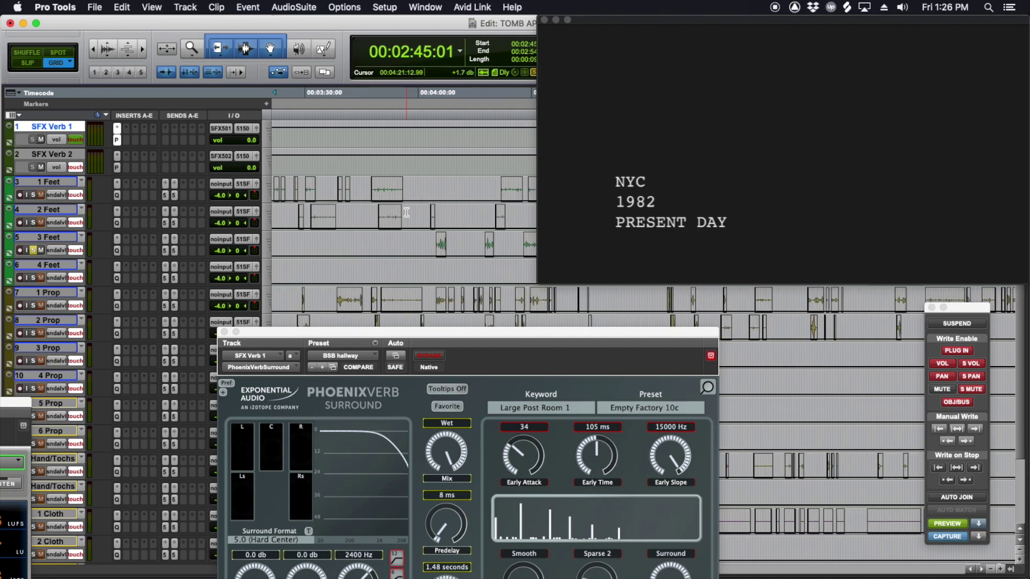
left_click(435, 166)
left_click(443, 165)
key("t")
key("t")
scroll(443, 165, "right", 5)
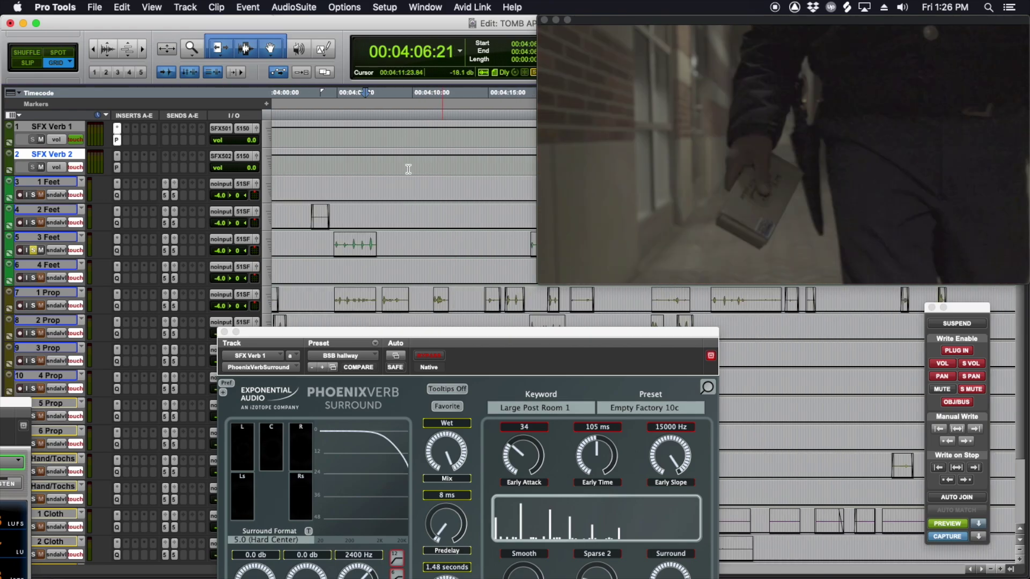
left_click_drag(335, 171, 380, 170)
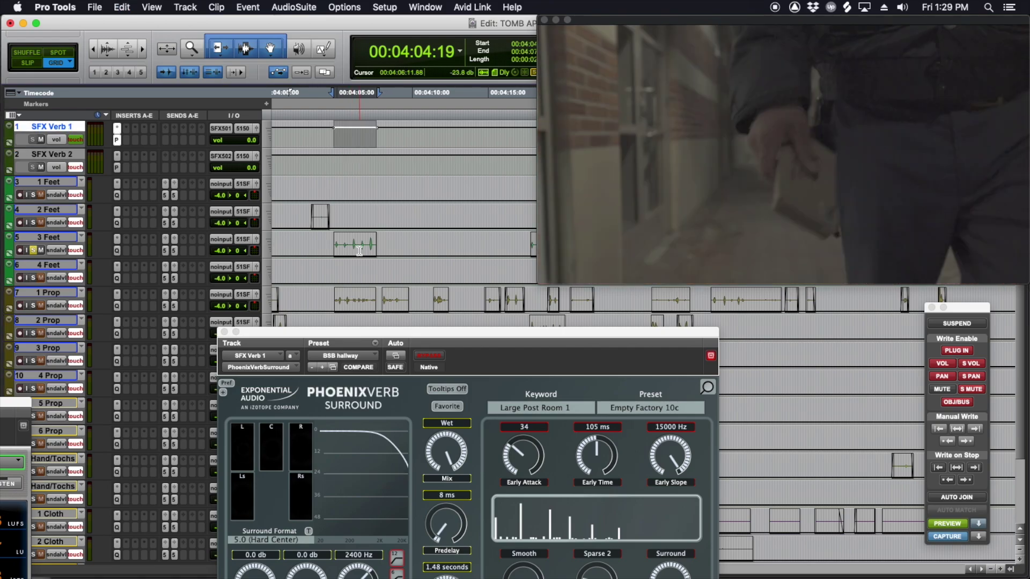
left_click(347, 139)
Step: Select the 3 Feet clip near 00:04:17, apply the hallway automation over its range on SFX Verb 1, and turn automation preview off
scroll(368, 189, "right", 5)
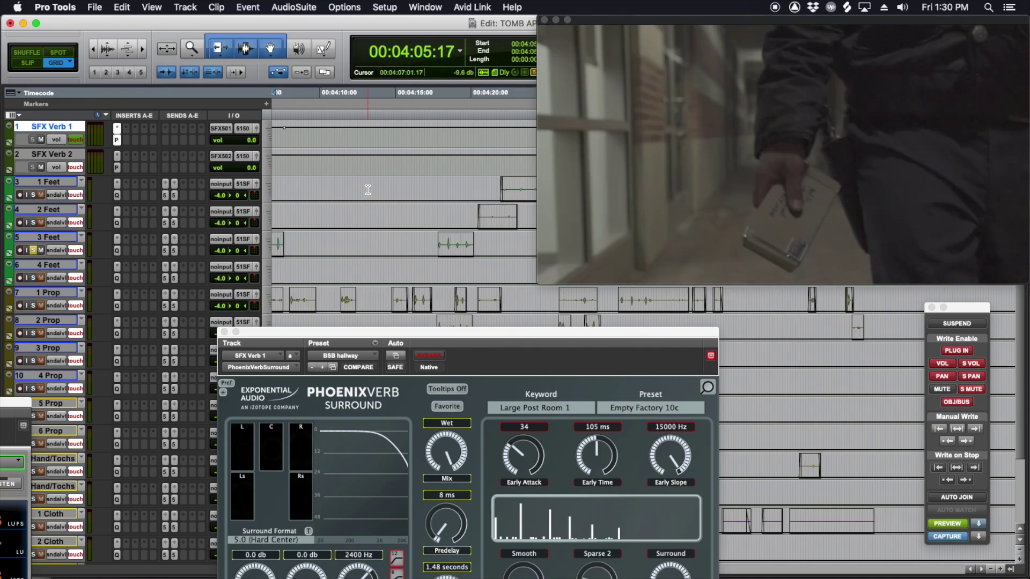
left_click(431, 245)
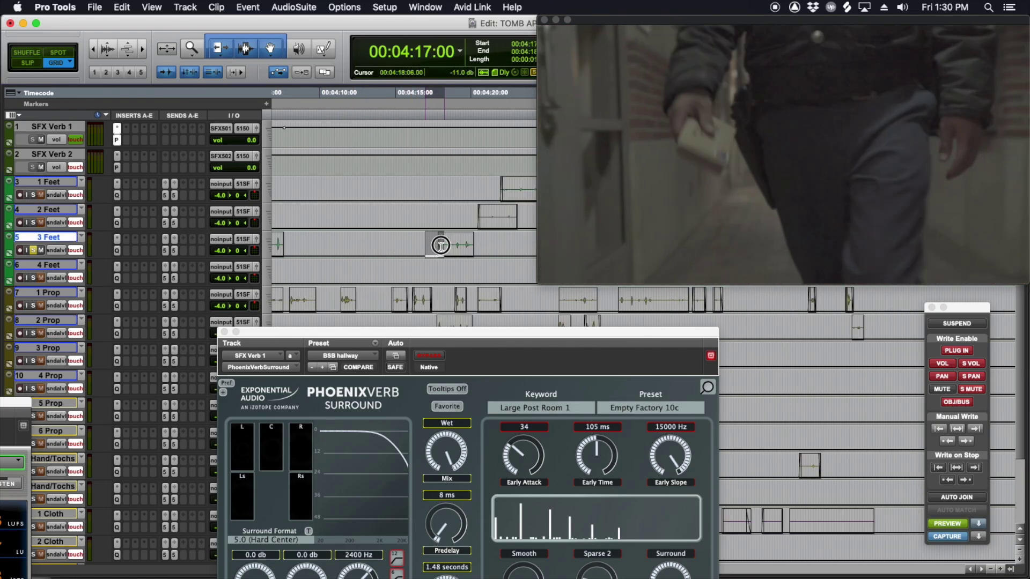
double_click(449, 245)
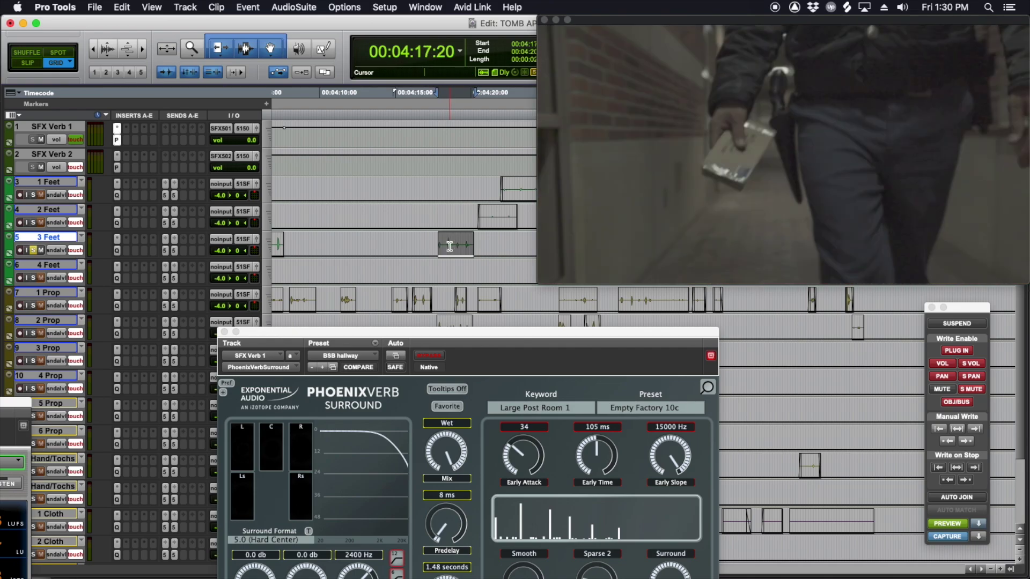
key("p")
key("p")
key("p")
key("p")
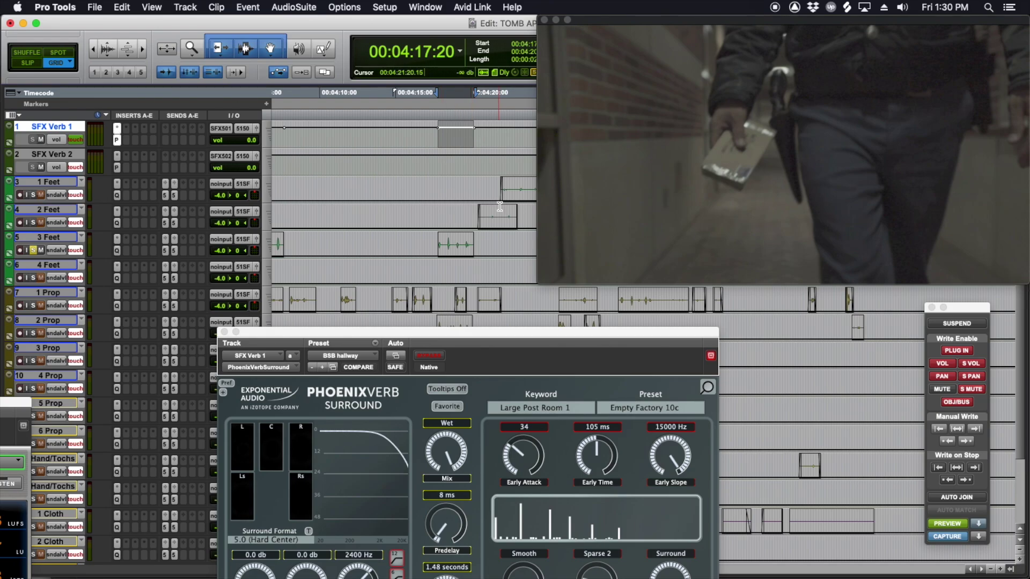
left_click(958, 524)
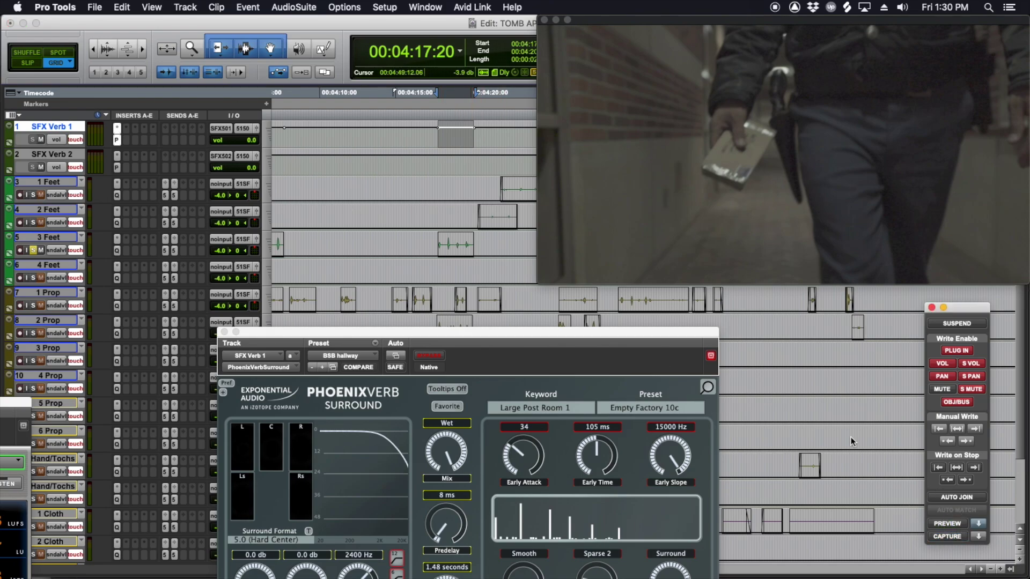
Step: Compare the reverb settings just before and inside the 00:04:17 section of SFX Verb 1, and close the reverb window
left_click(430, 141)
left_click(443, 139)
left_click(430, 139)
left_click(445, 140)
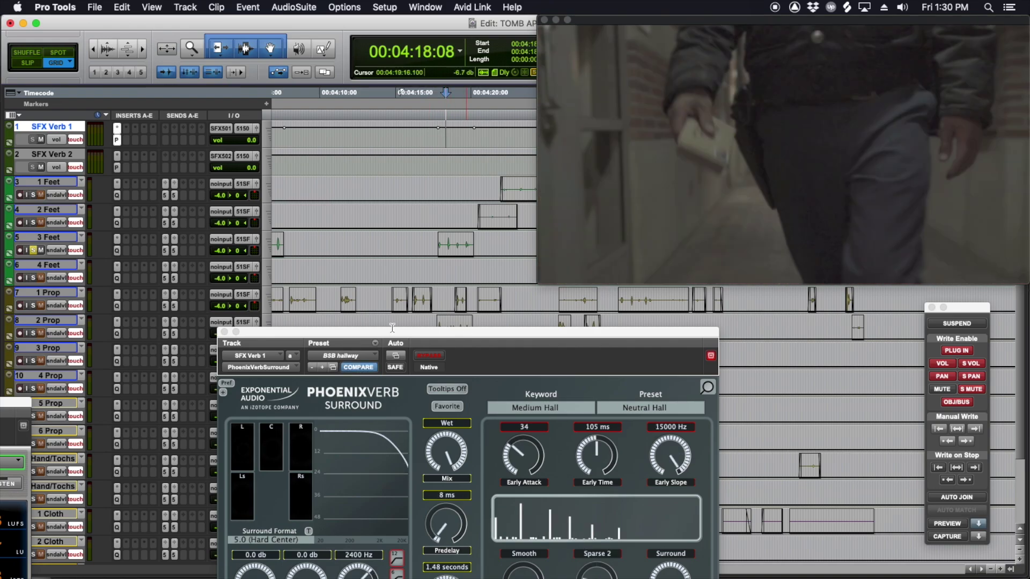
left_click(224, 332)
Step: On 3 Feet, select from about 00:04:02:15 across both hallway clips and raise the send A level over that range
scroll(353, 246, "left", 4)
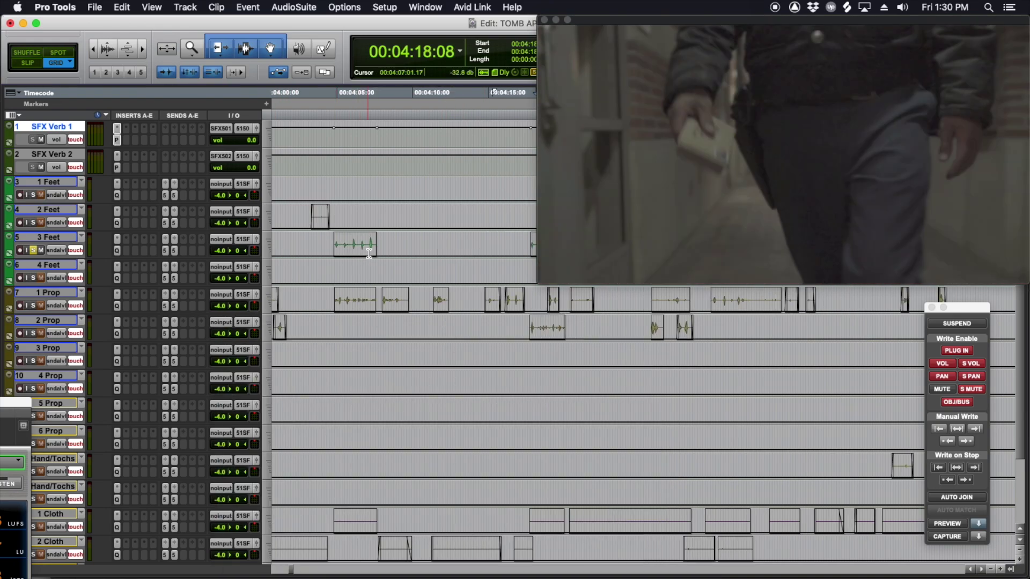
scroll(425, 252, "down", 3)
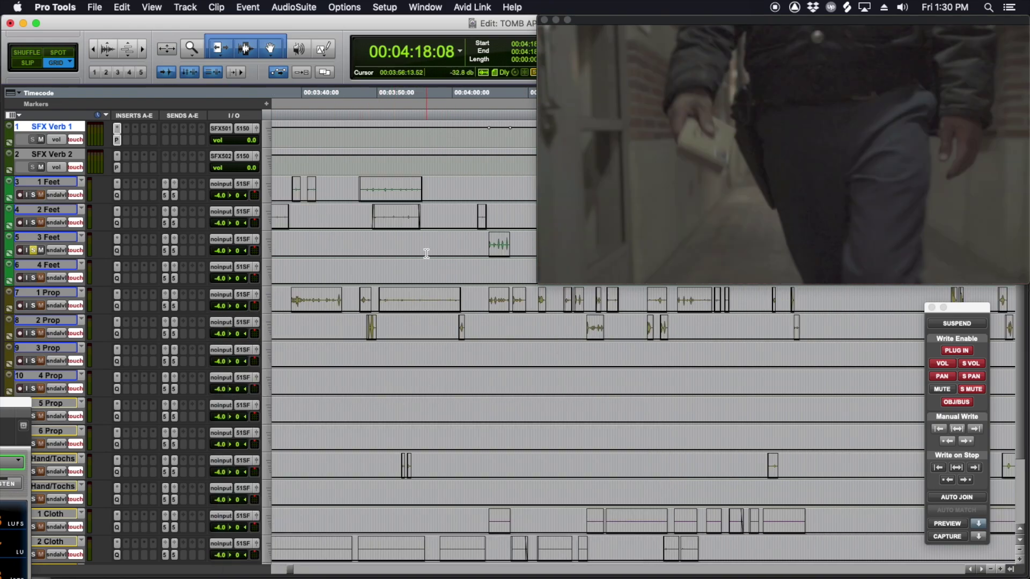
left_click(468, 248)
left_click_drag(468, 248, 517, 192)
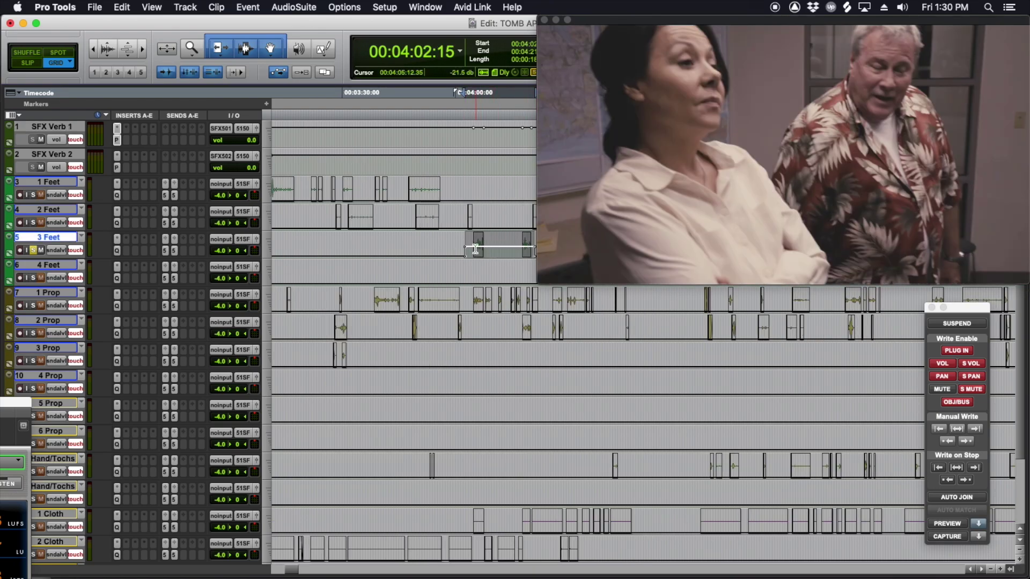
Step: Locate the 3 Feet clip near 00:04:05 and play its footsteps through the hallway reverb
left_click(487, 254)
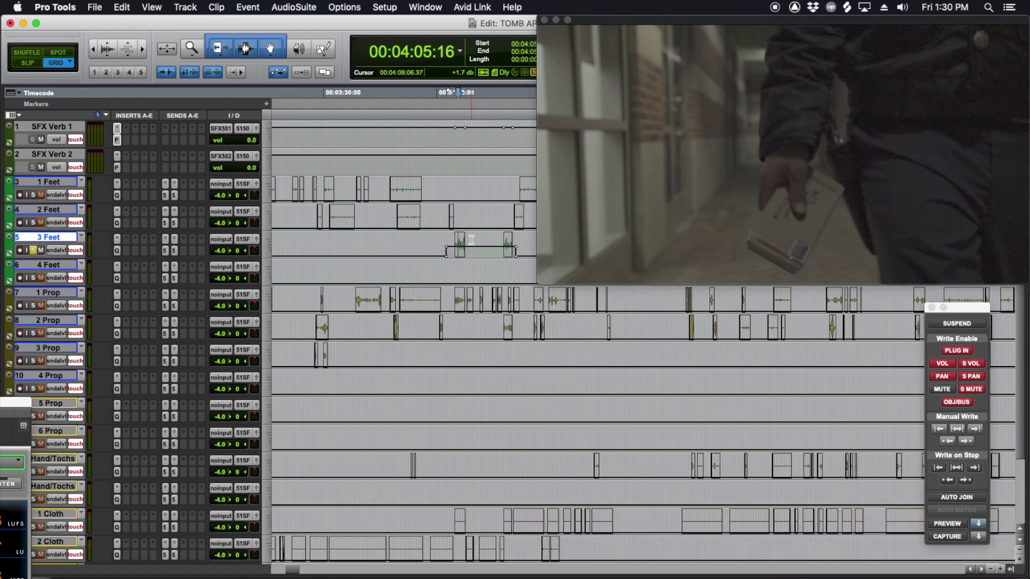
left_click(472, 251)
key("t")
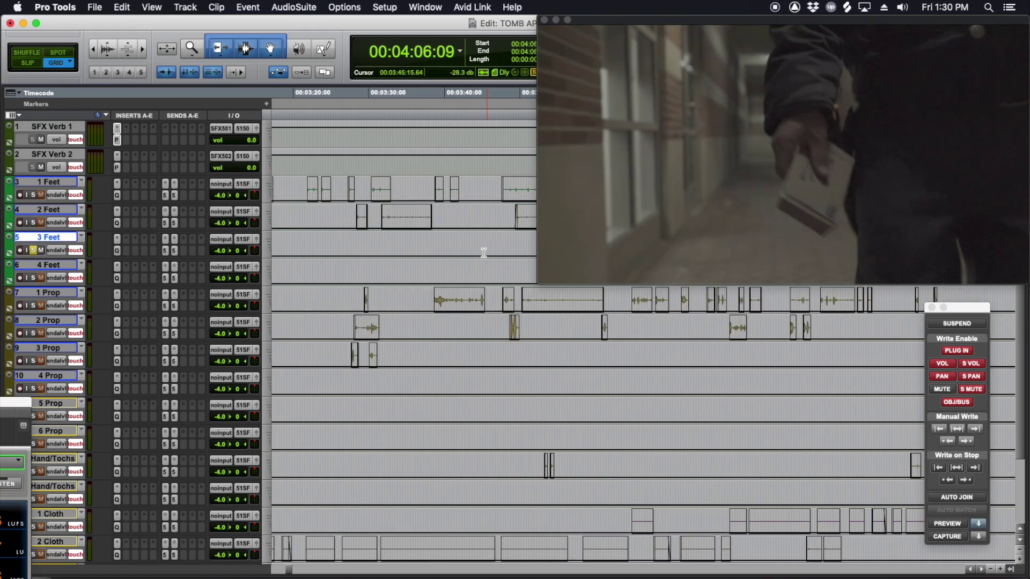
left_click(449, 251)
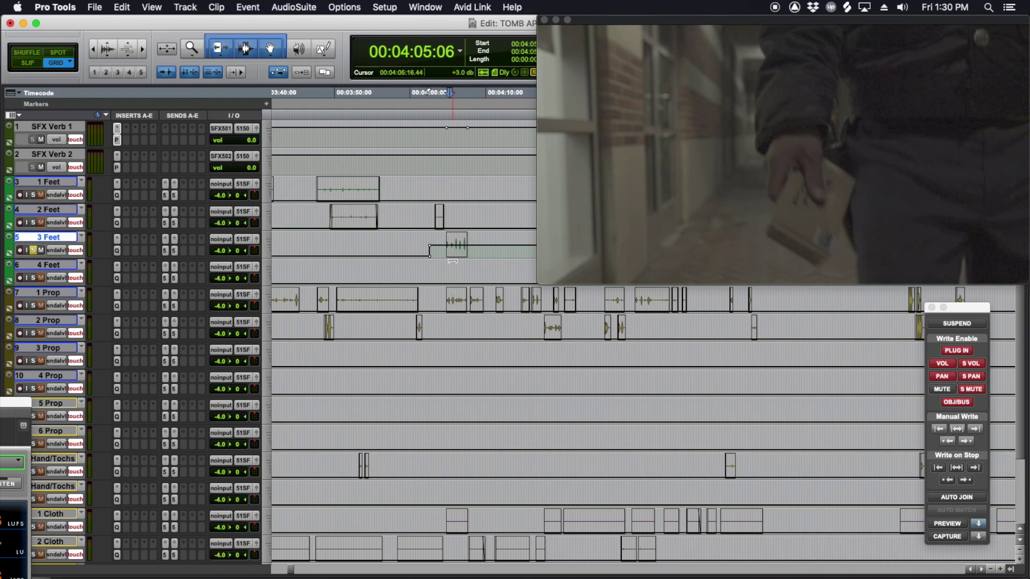
left_click(452, 249)
key("space")
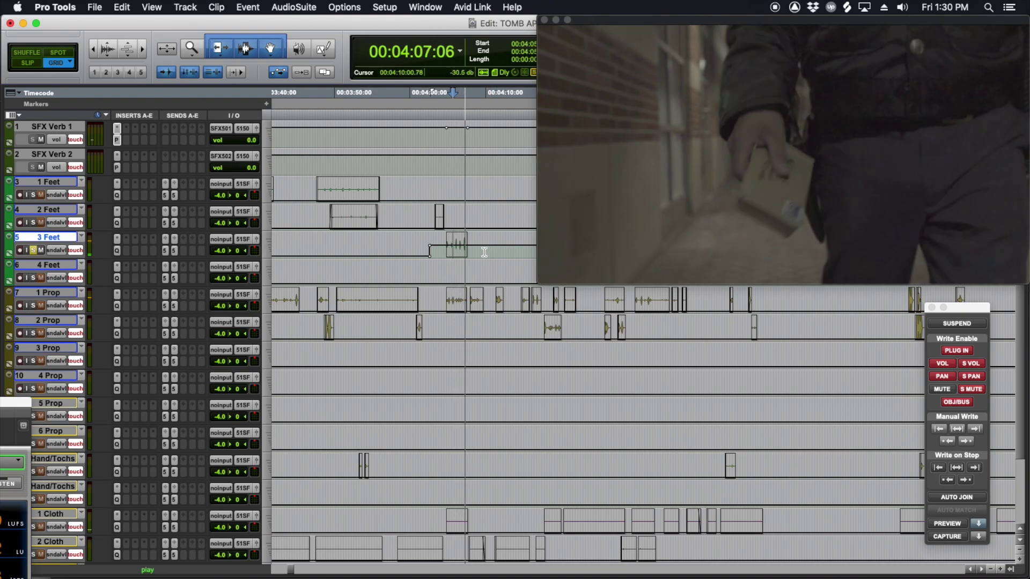
key("space")
Step: Go back past the first hallway clip, place the cursor in the long 1 Feet clip near 00:03:02, and solo 1 Feet
key("r")
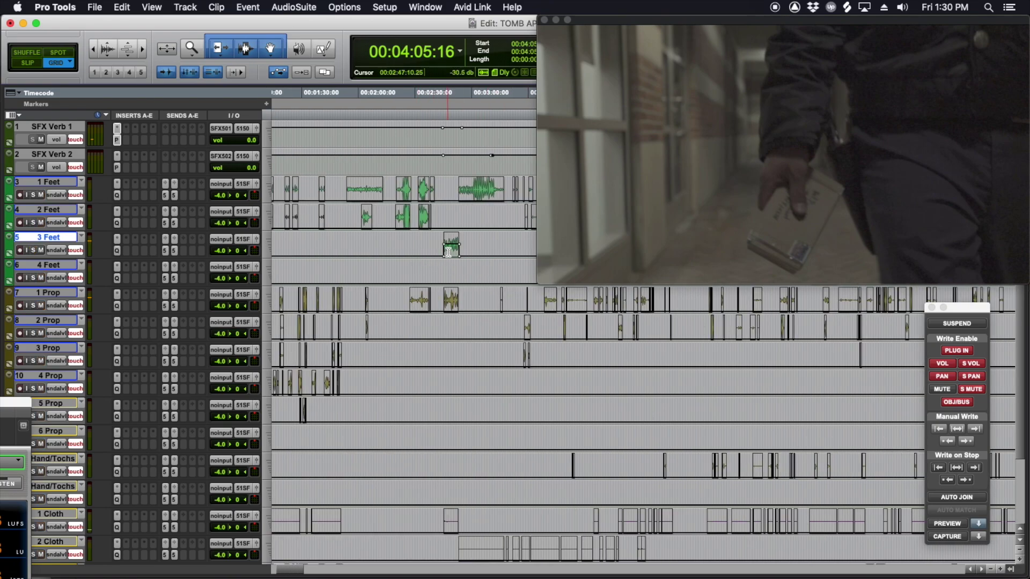
left_click(449, 252)
key("t")
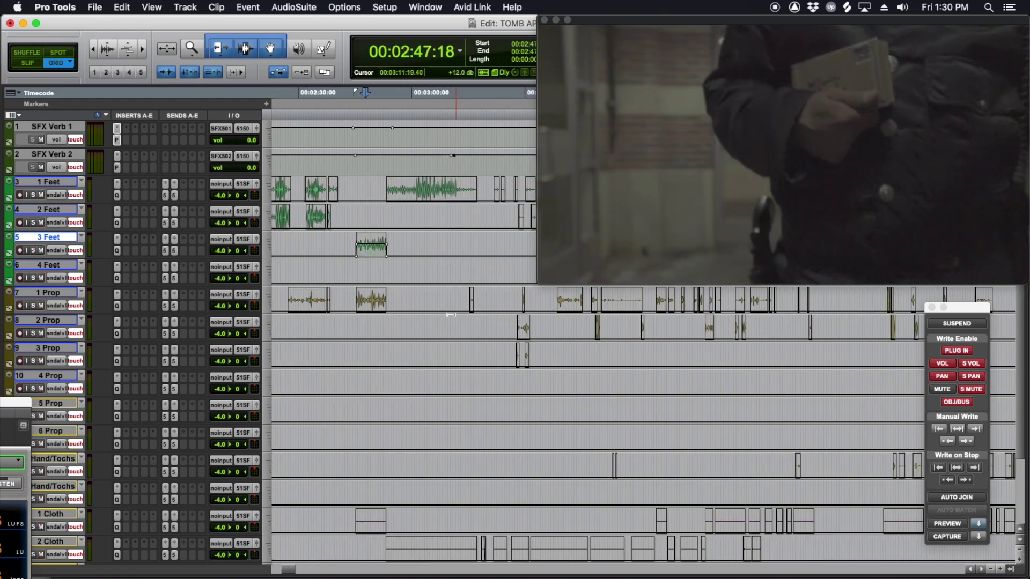
scroll(393, 248, "right", 5)
left_click(418, 193)
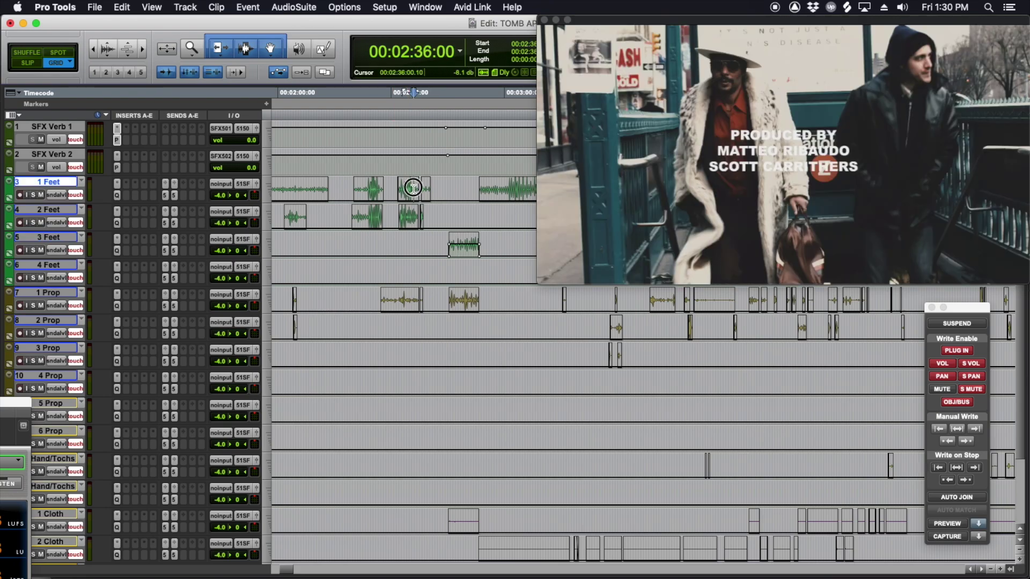
left_click(351, 195)
left_click(329, 193)
key("shift+s")
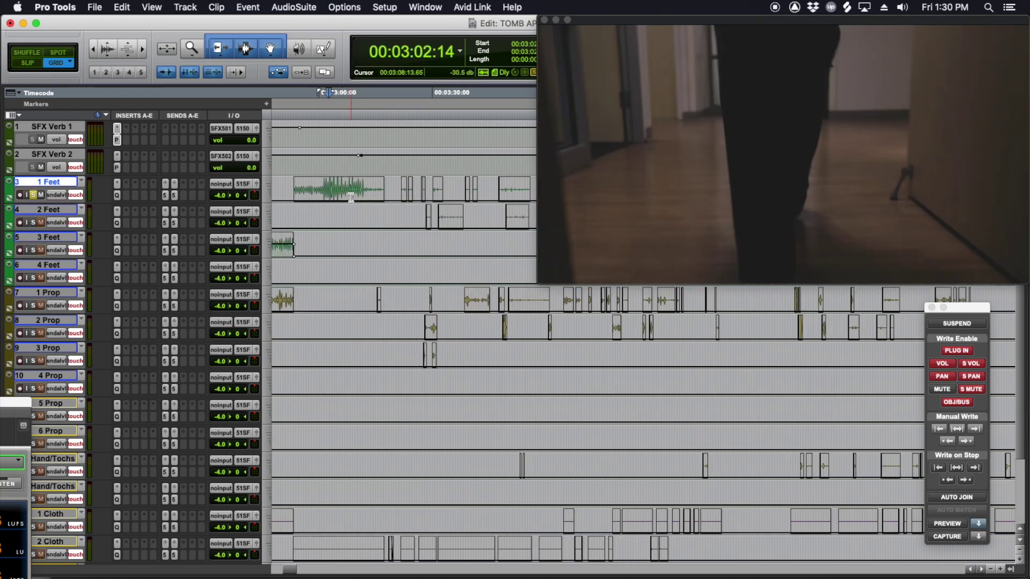
Step: Play the soloed 1 Feet footsteps from about 00:03:02 and stop playback within the same clip
key("space")
key("t")
scroll(378, 204, "down", 1)
scroll(378, 204, "right", 10)
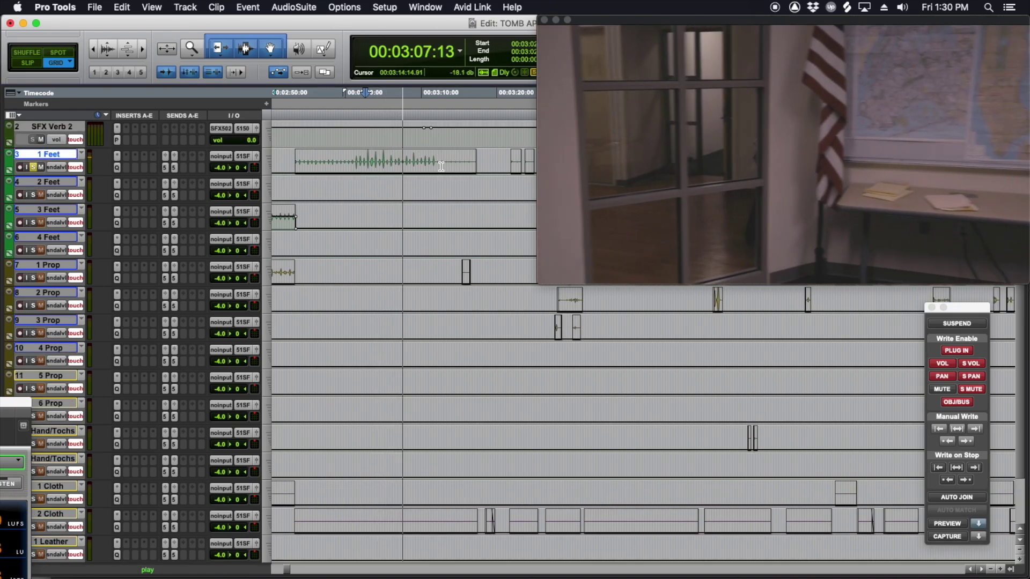
key("space")
Step: Play the end of the 1 Feet clip near 00:03:14, and the soloed 1 Prop clip from about 00:03:15
left_click(365, 165)
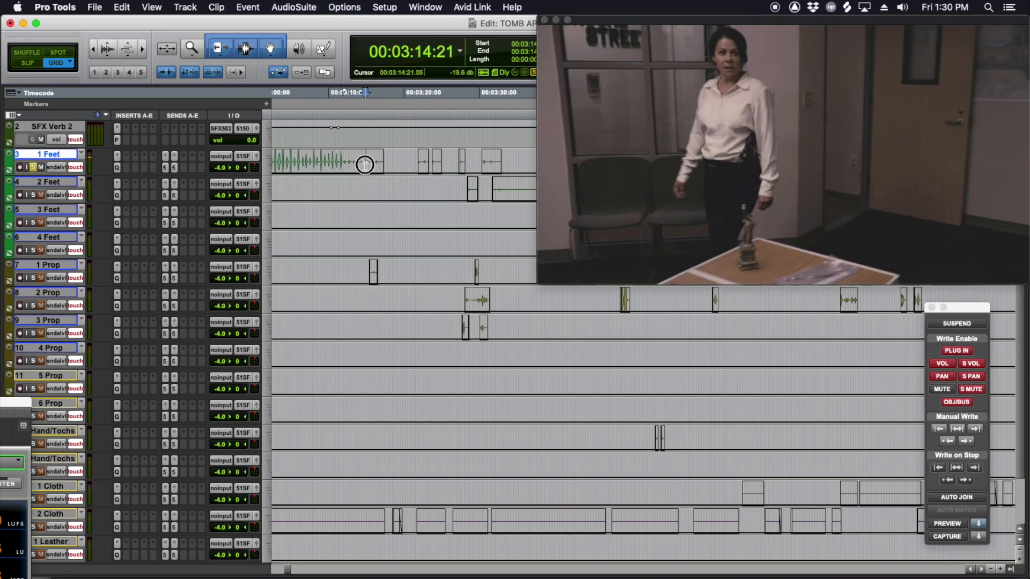
left_click(367, 277)
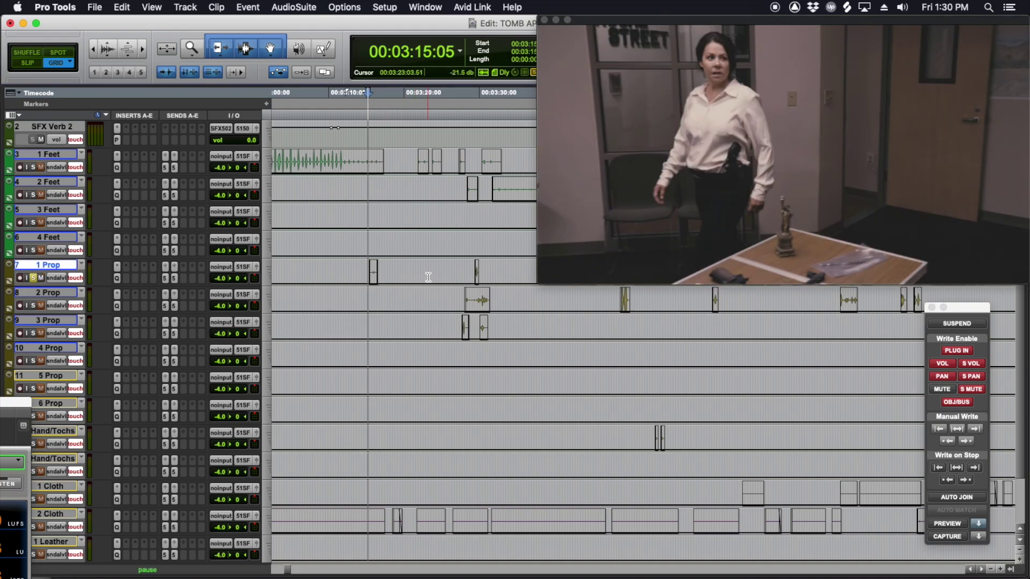
key("space")
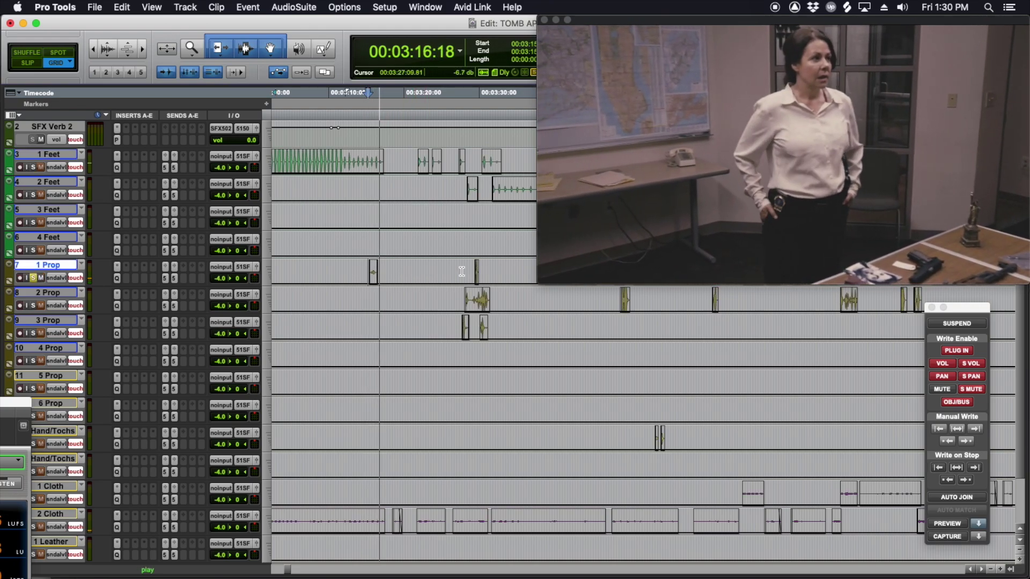
key("space")
Step: Play the soloed 2 Feet footsteps from just before the clip near 00:03:31
left_click(488, 195)
key("space")
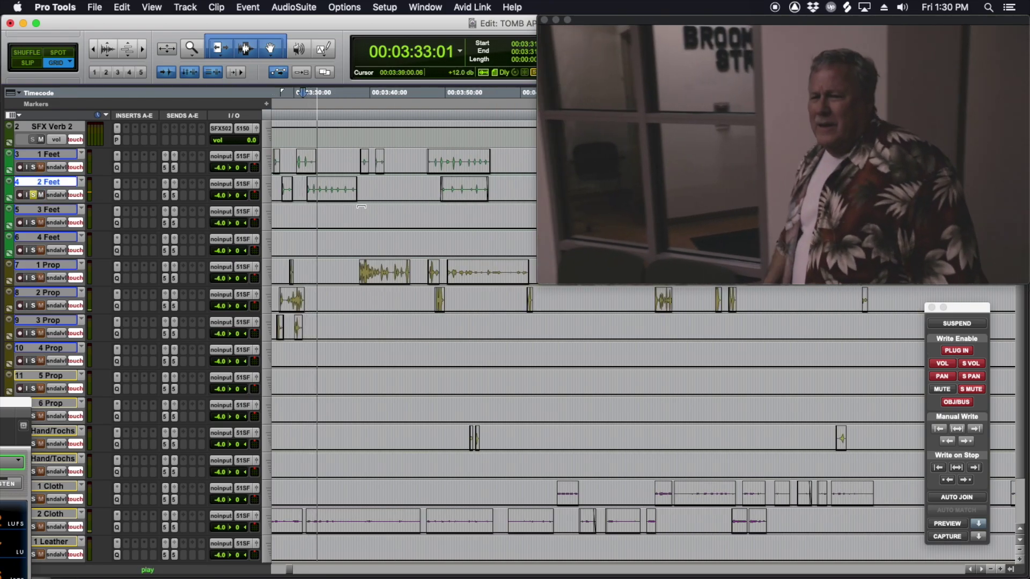
key("space")
Step: Play the soloed gun clip on 1 Prop from about 00:03:39
left_click(363, 274)
key("space")
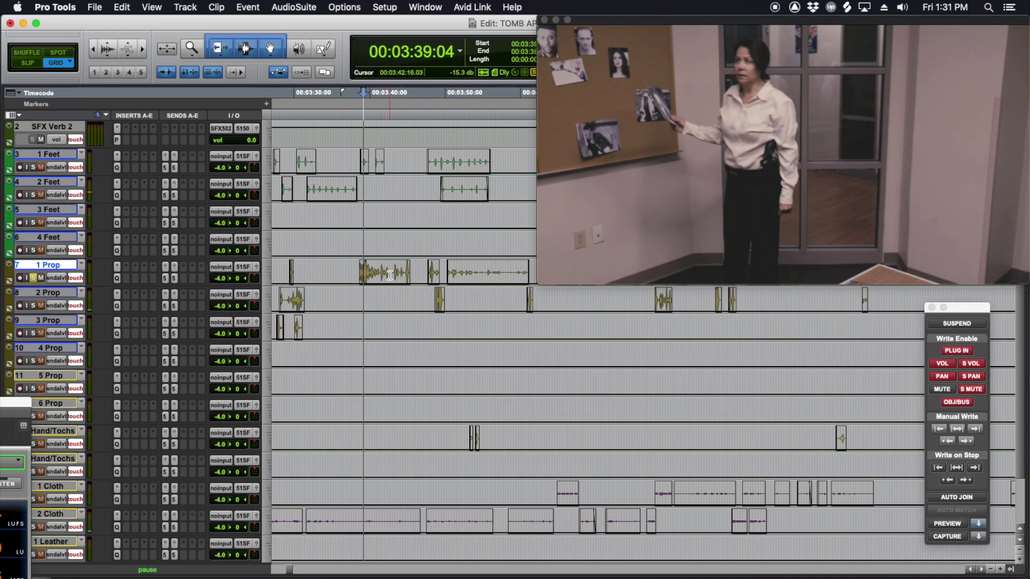
key("t")
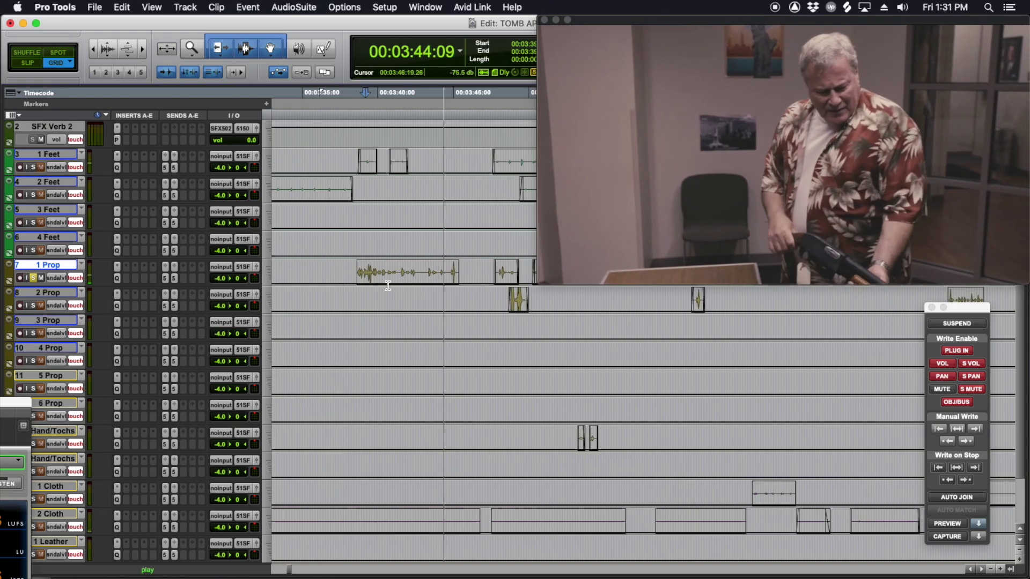
key("space")
Step: Select the 1 Prop range from 00:03:38:15 across both gun clips and enable automation preview
left_click(384, 277)
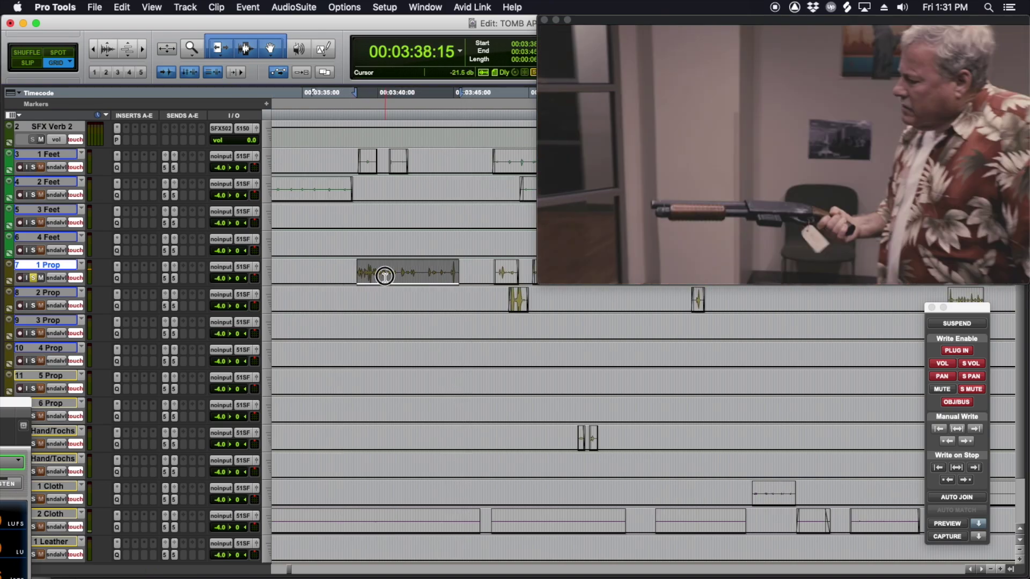
scroll(445, 276, "right", 5)
key("ctrl+alt+minus")
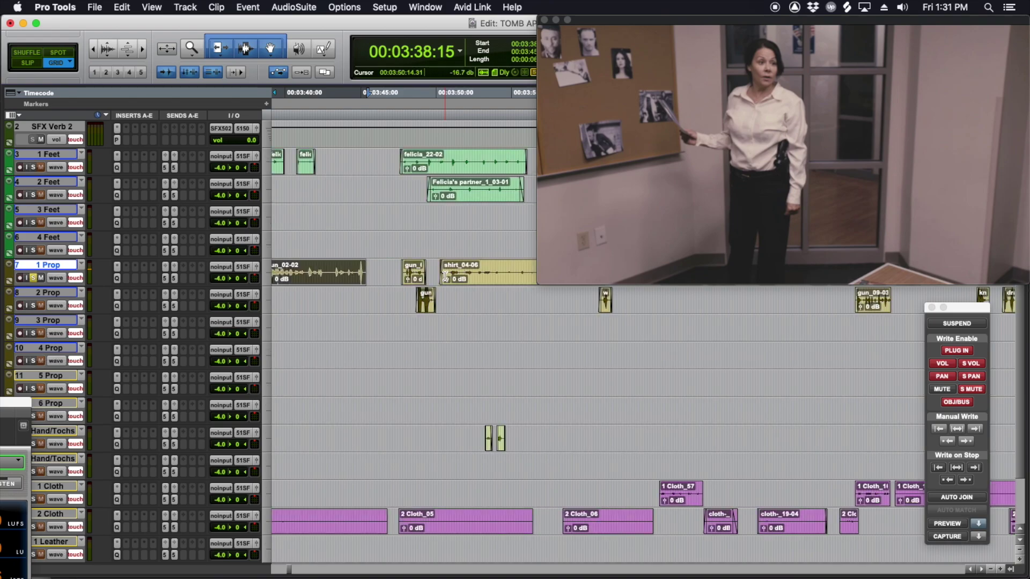
left_click(417, 283, "shift")
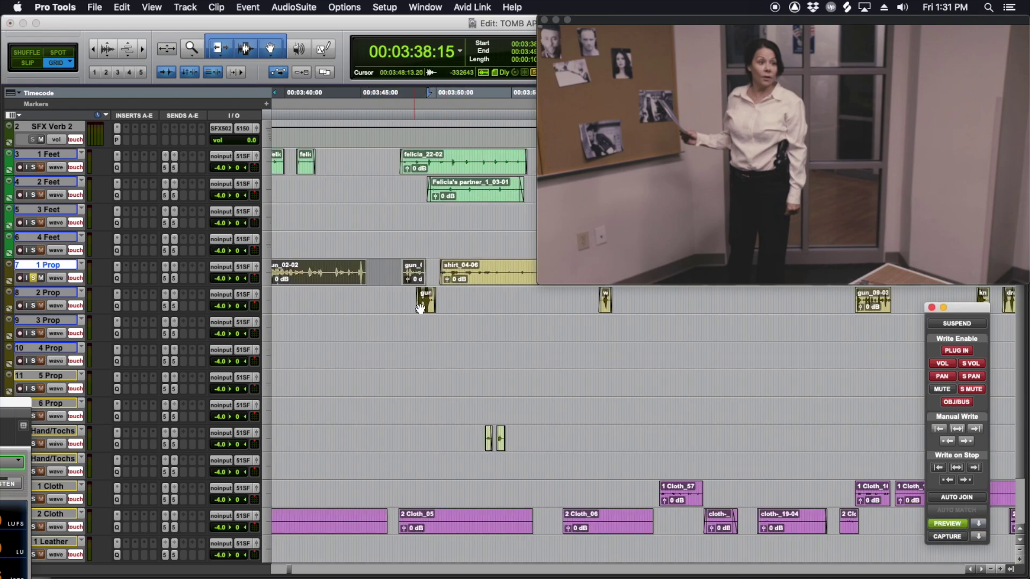
Step: Add a high cut at about 11664 Hz with a 6 dB/oct slope in the 1 Prop EQ
left_click(118, 278)
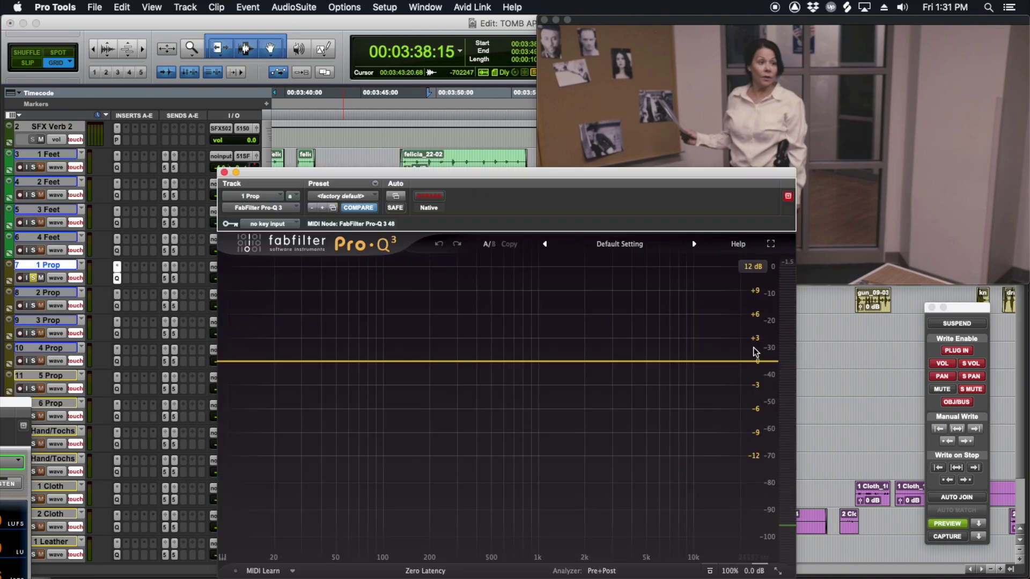
left_click_drag(765, 366, 702, 374)
left_click(690, 352)
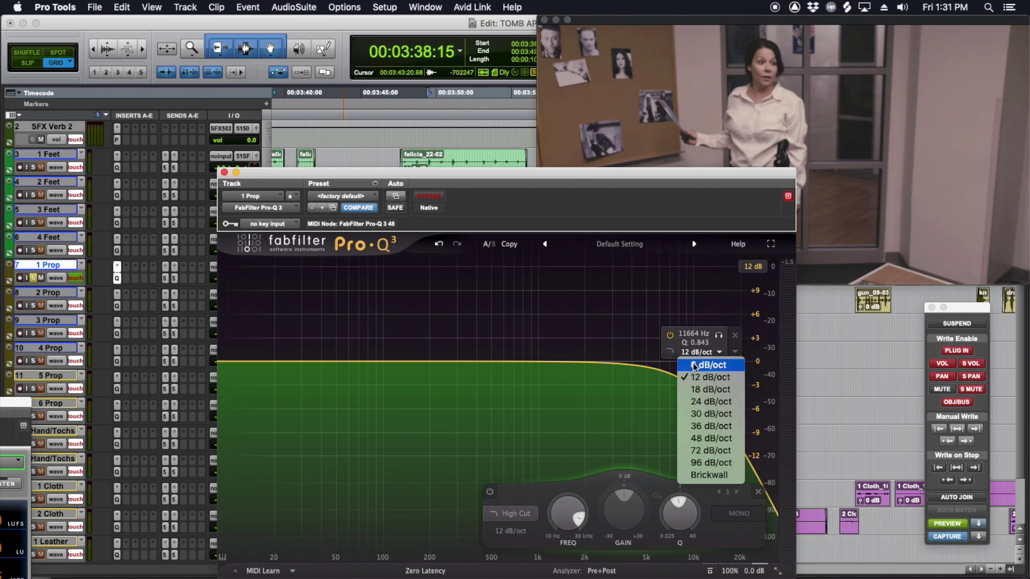
left_click(694, 367)
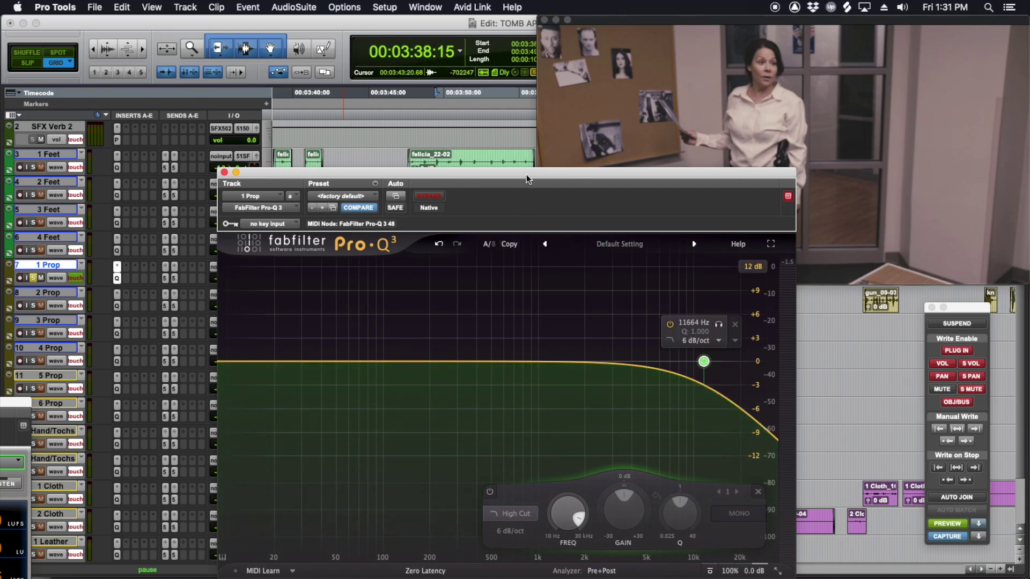
Step: Play the gun clips through the 1 Prop EQ and fine-tune the high cut to about 11553 Hz
key("space")
left_click_drag(527, 174, 484, 206)
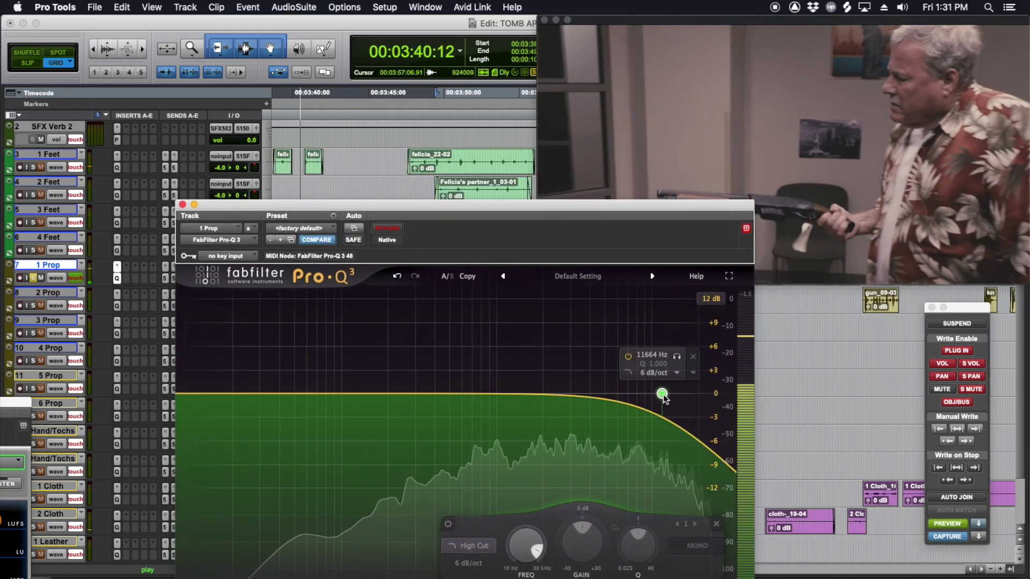
mouse_move(662, 394)
left_mouse_down()
mouse_move(460, 396)
mouse_move(661, 393)
left_mouse_up()
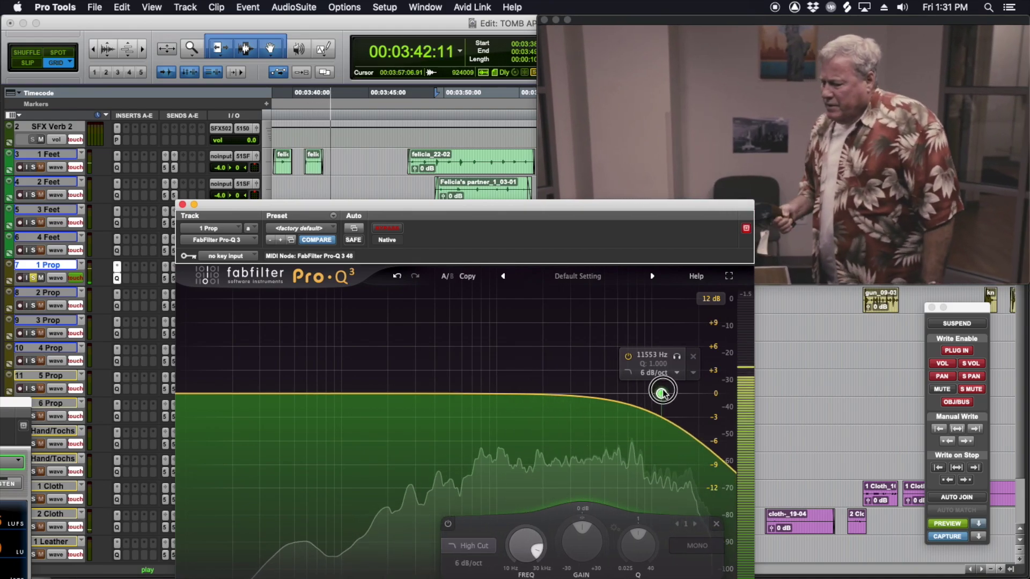
left_click(182, 204)
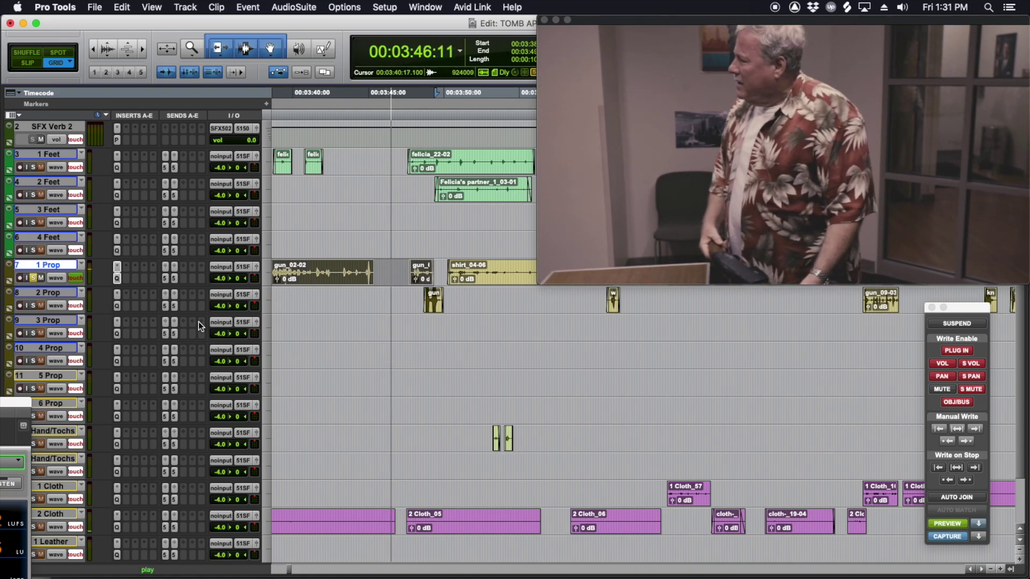
key("space")
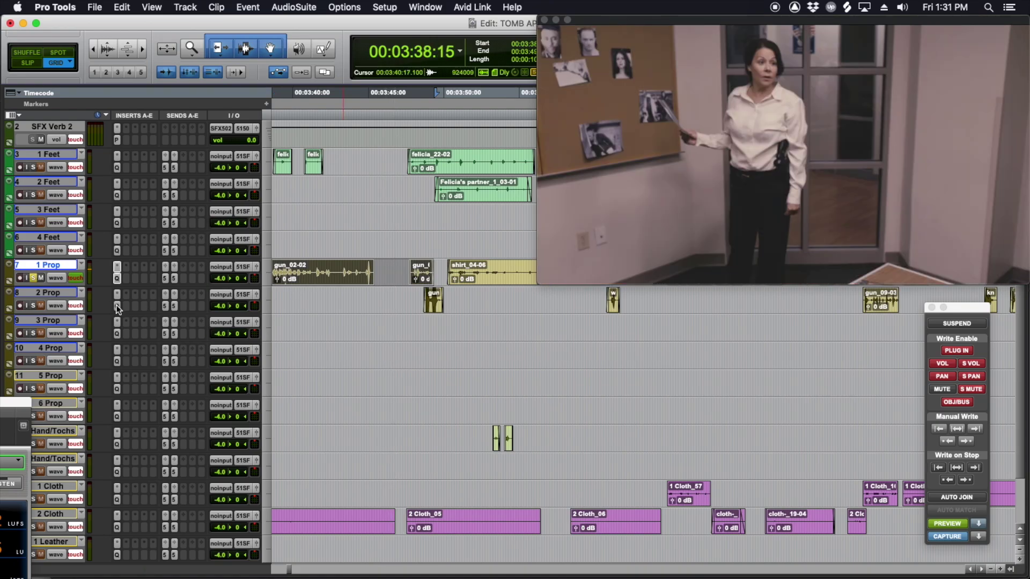
Step: Paste the 1 Prop high-cut settings into the 2 Prop EQ and move its window clear of the prop clips
left_click(117, 306)
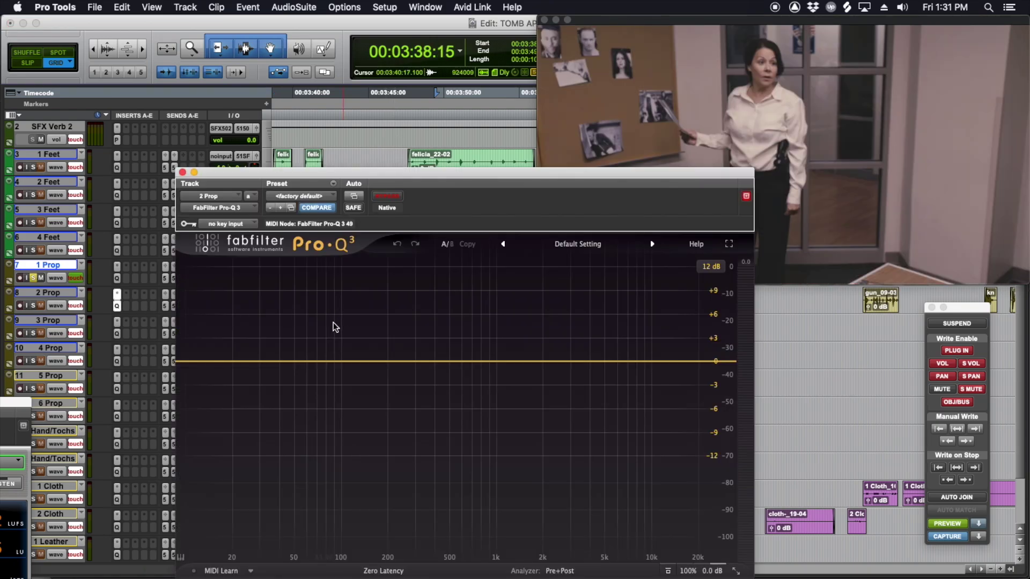
key("shift+super+v")
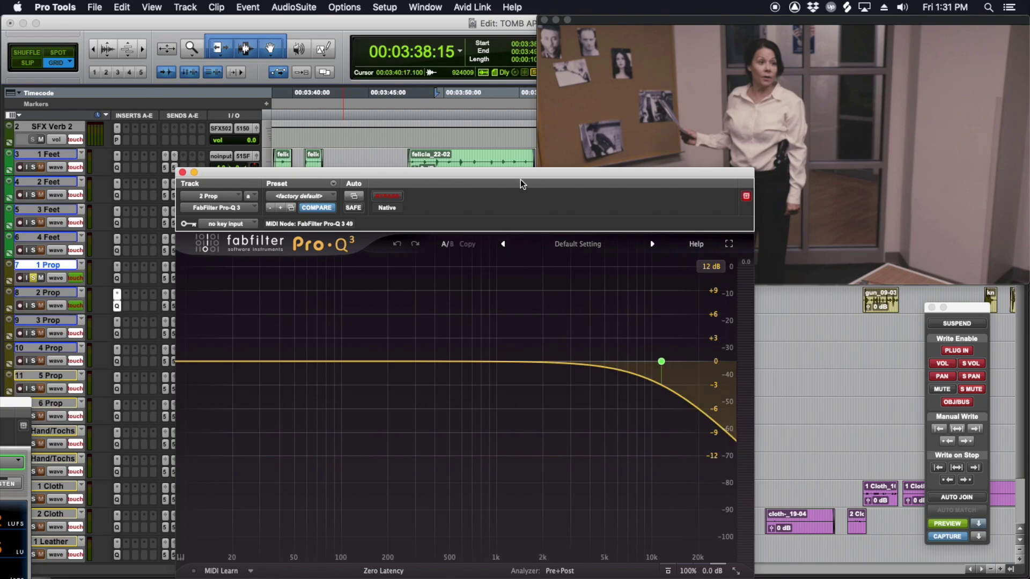
left_click_drag(520, 184, 540, 362)
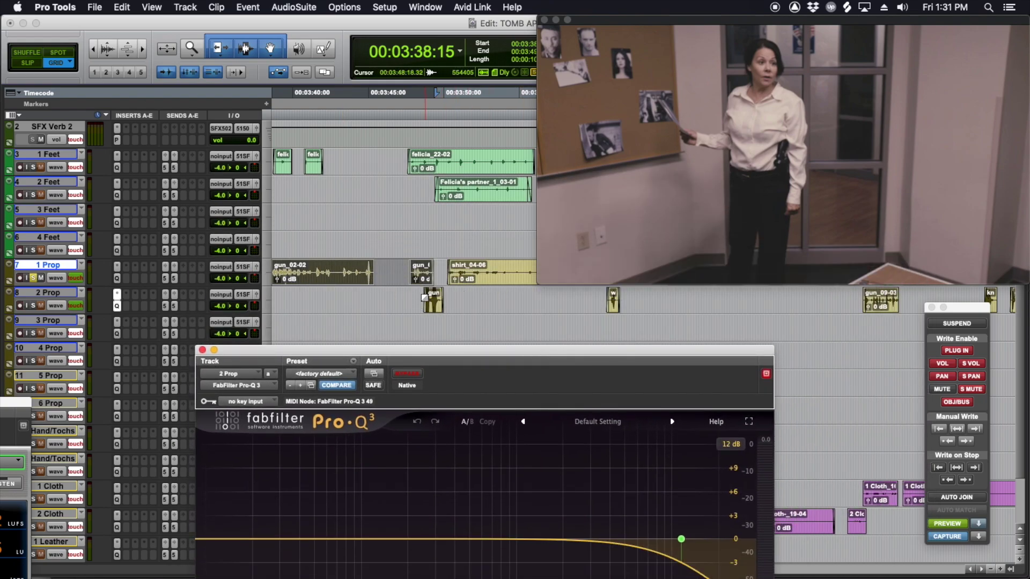
Step: Write the previewed EQ settings around the 2 Prop gun clip near 00:03:48:09 and the 1 Prop gun clips from 00:03:37:09
left_click_drag(425, 297, 454, 305)
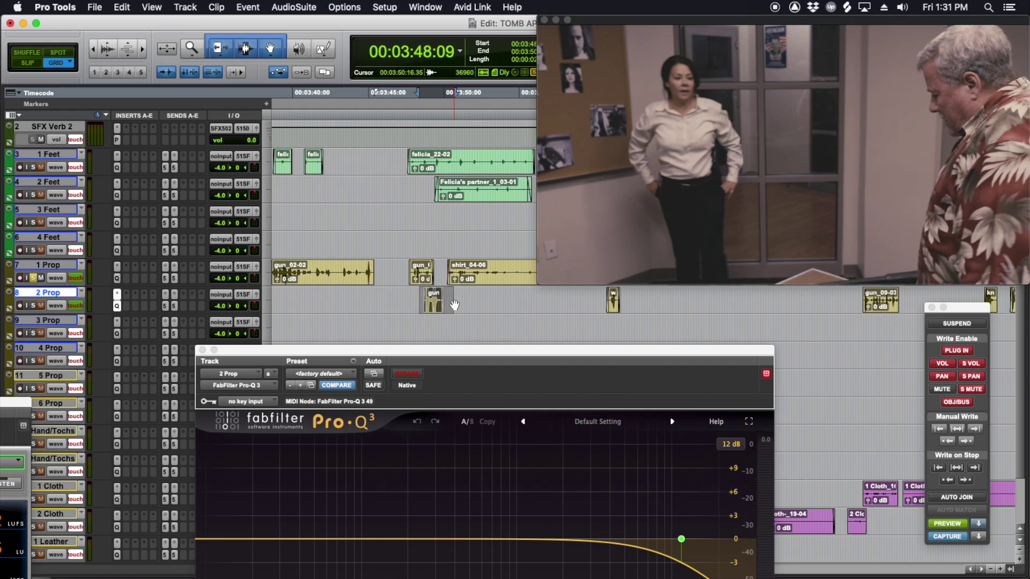
key("ctrl+minus")
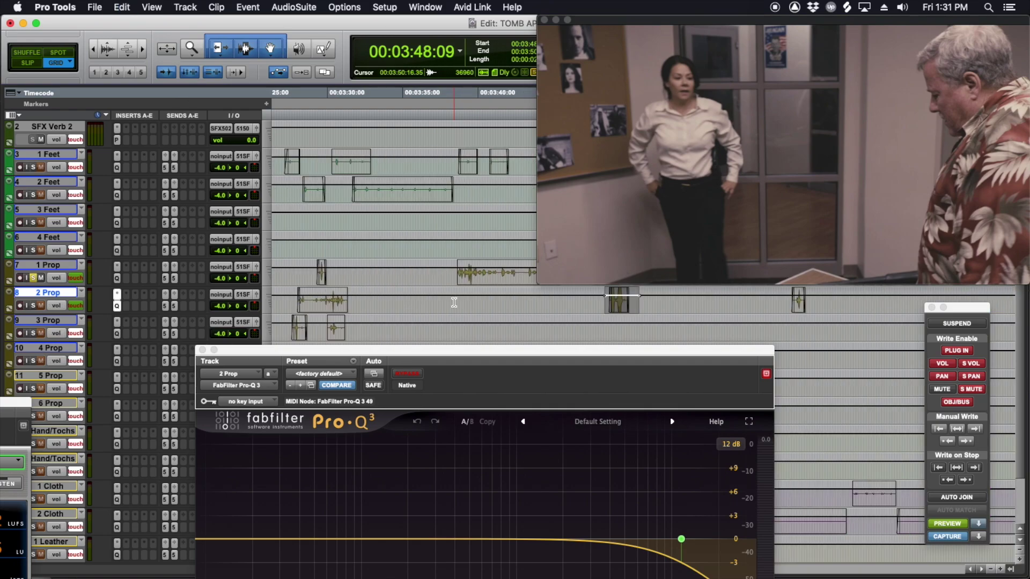
left_click_drag(439, 266, 346, 277)
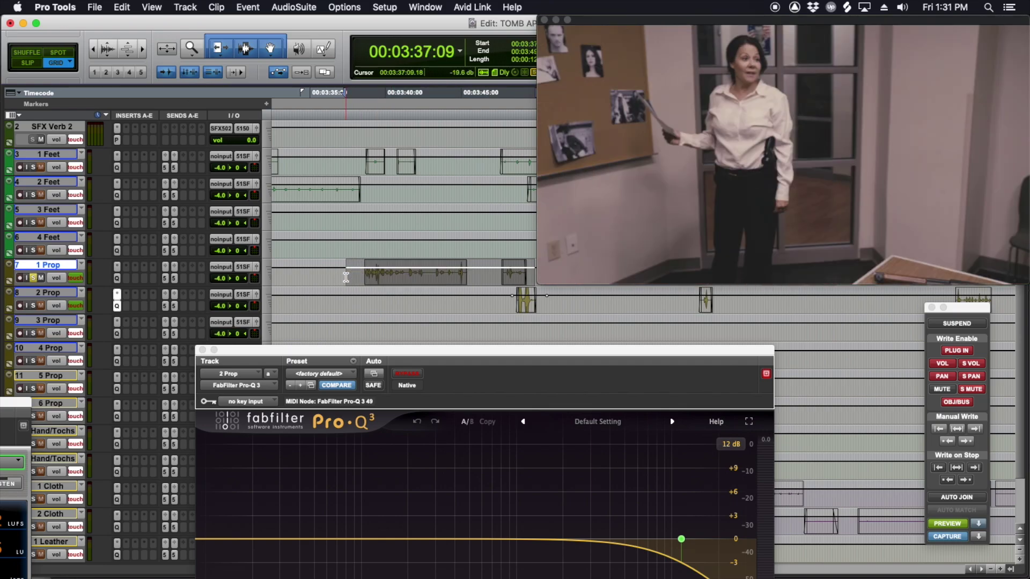
scroll(376, 277, "right", 5)
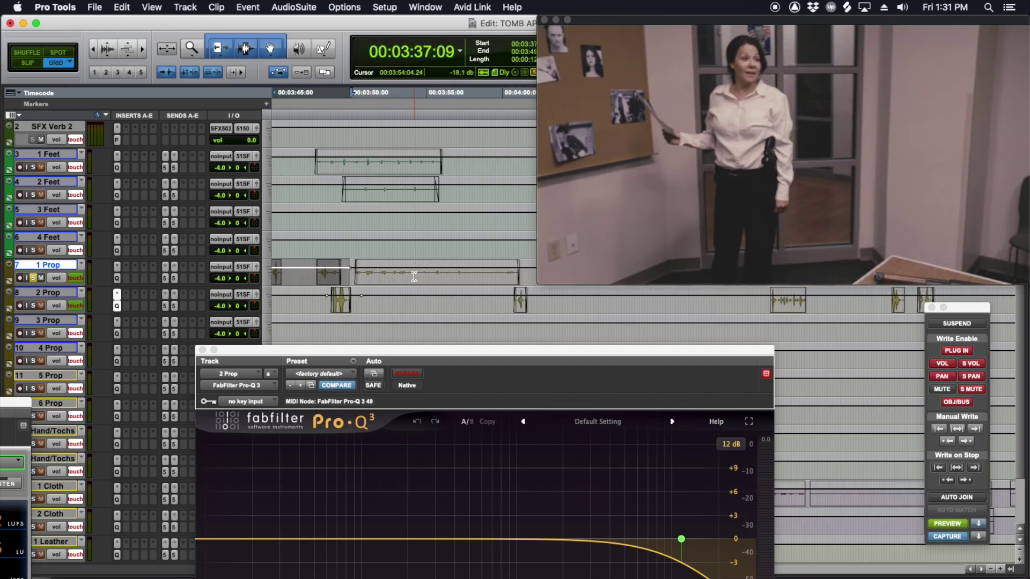
Step: Turn off automation preview and play the soloed 2 Prop clip from 00:04:00:21
left_click(510, 299)
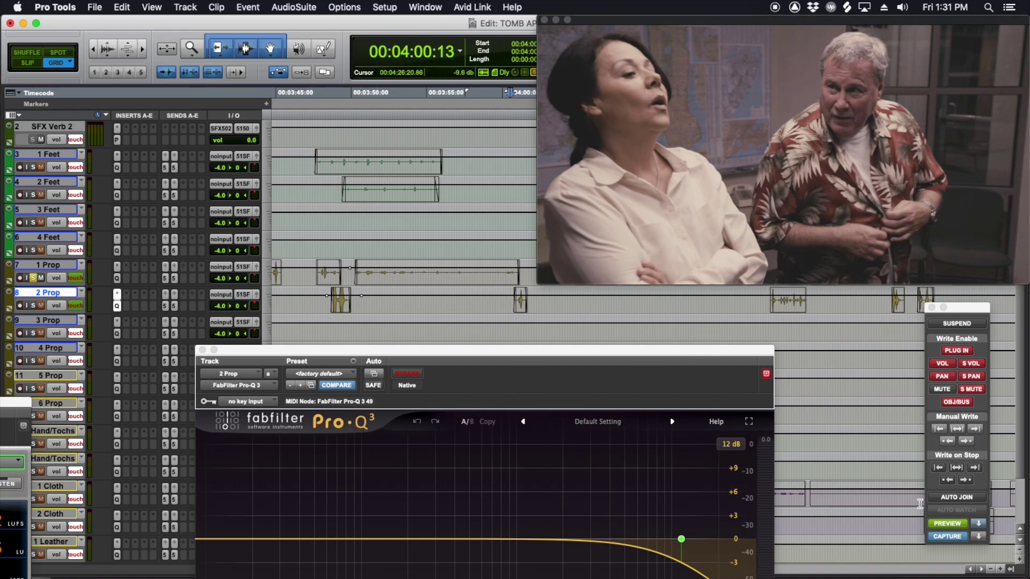
left_click(958, 526)
left_click(515, 304)
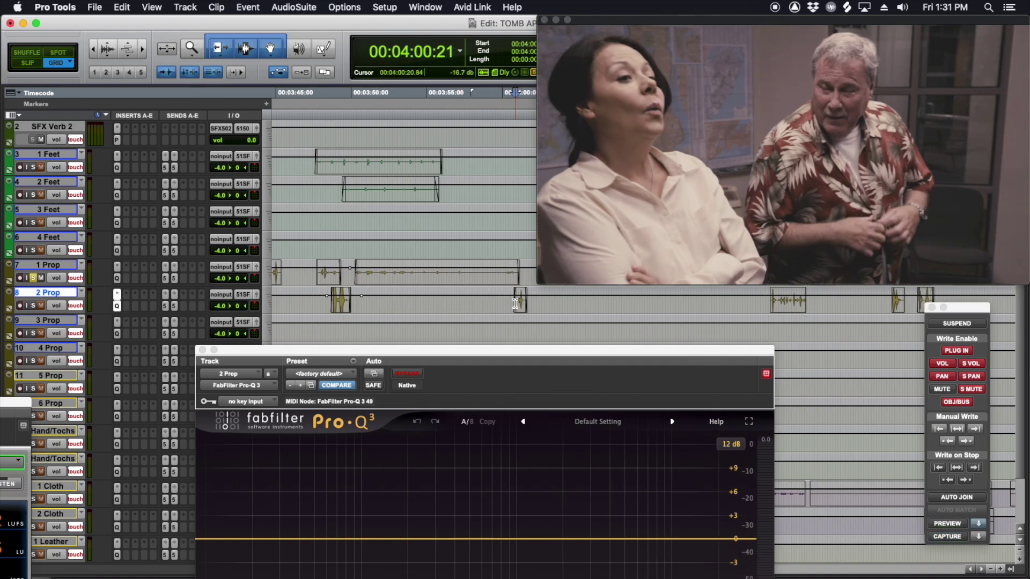
key("space")
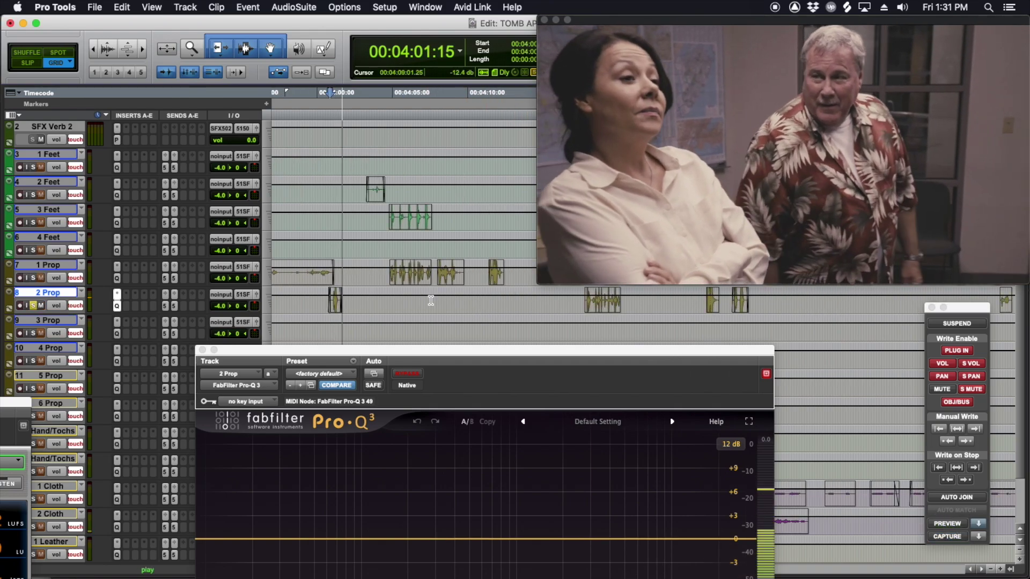
Step: Play the soloed 1 Prop clips from about 00:04:06 and again from about 00:04:16
left_click(406, 276)
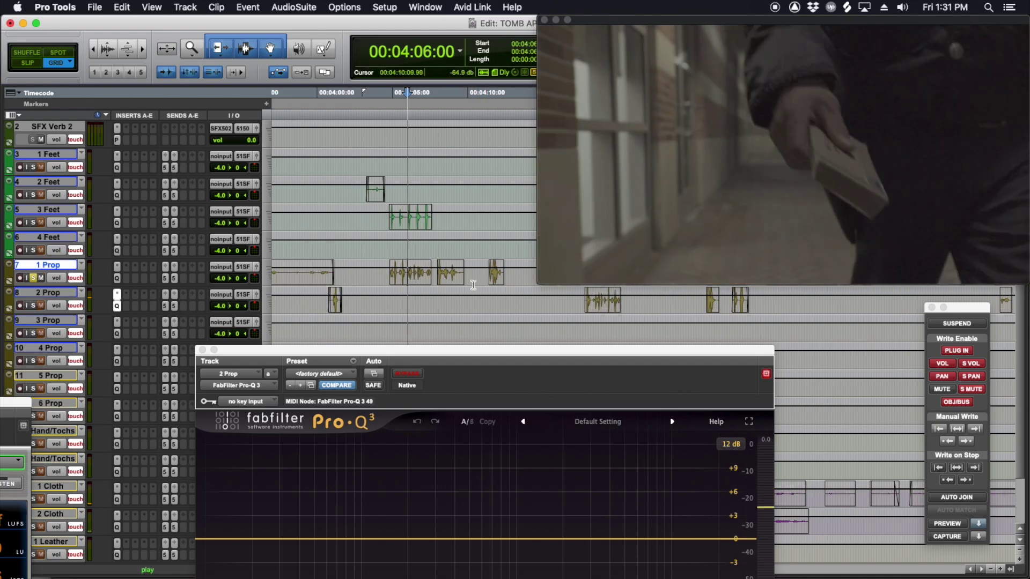
key("space")
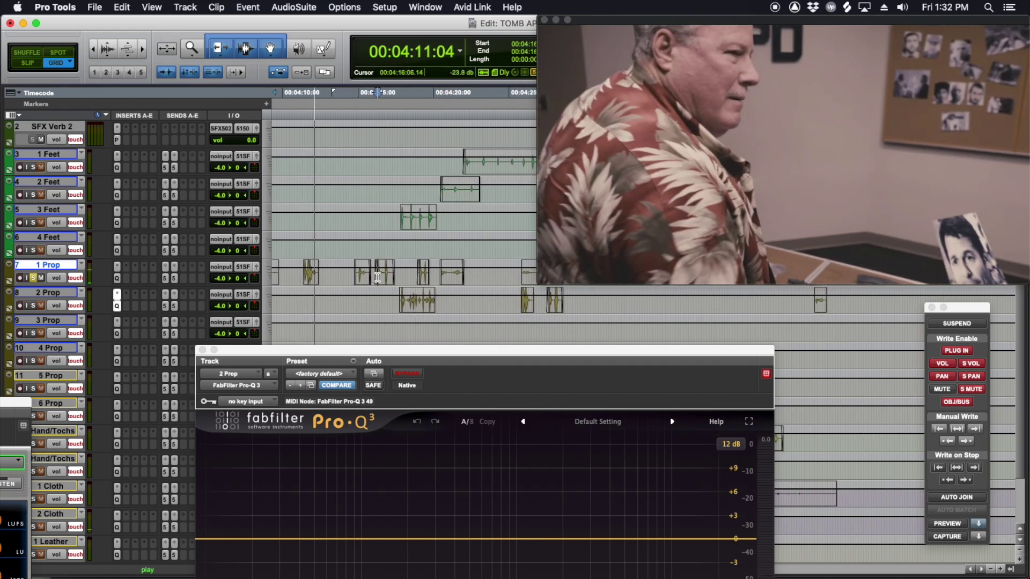
key("space")
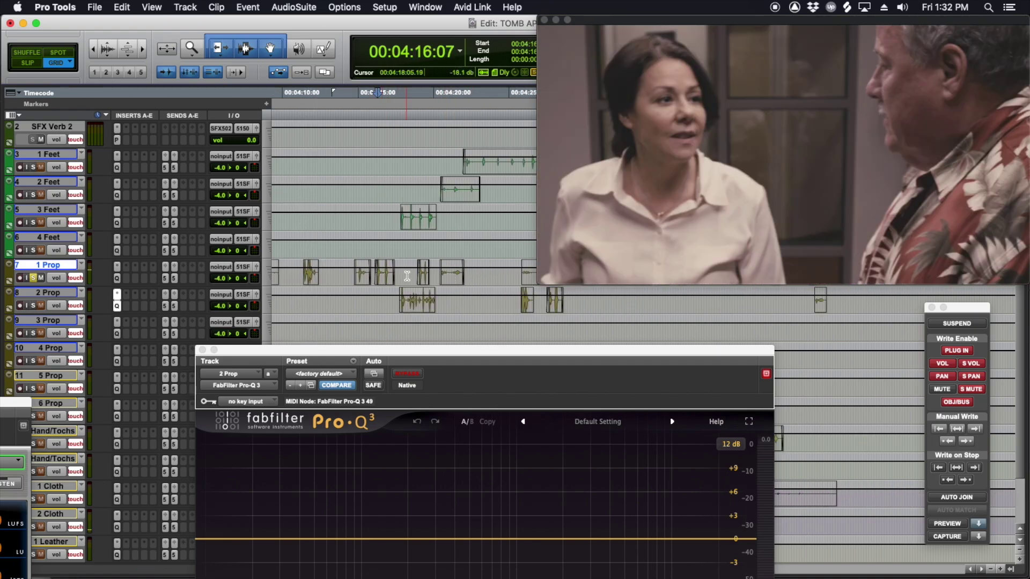
Step: Return to the scene's start and write volume automation on the feet and prop tracks from about 00:02:43 to past 00:03:02
scroll(436, 284, "left", 10)
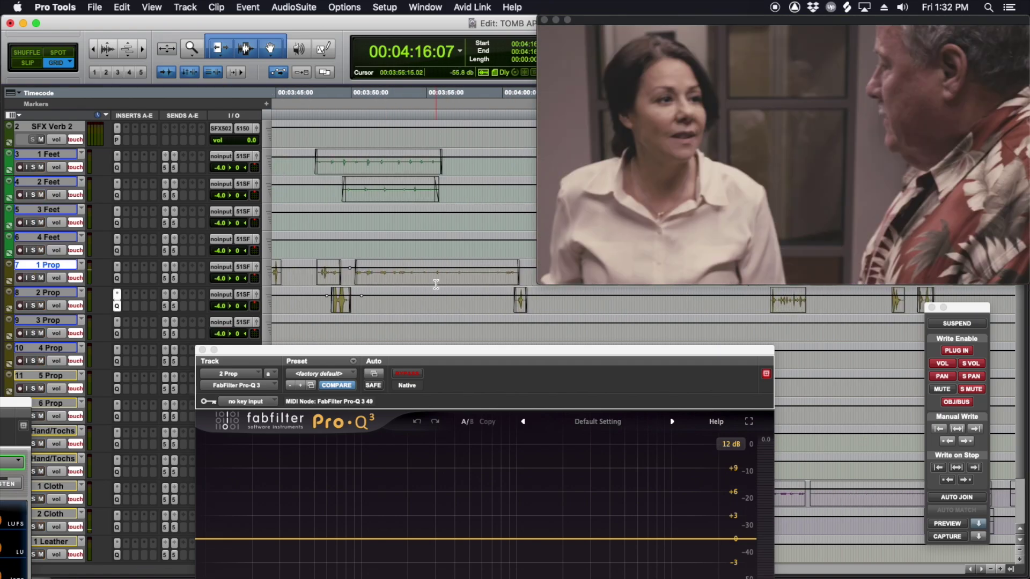
left_click(434, 280)
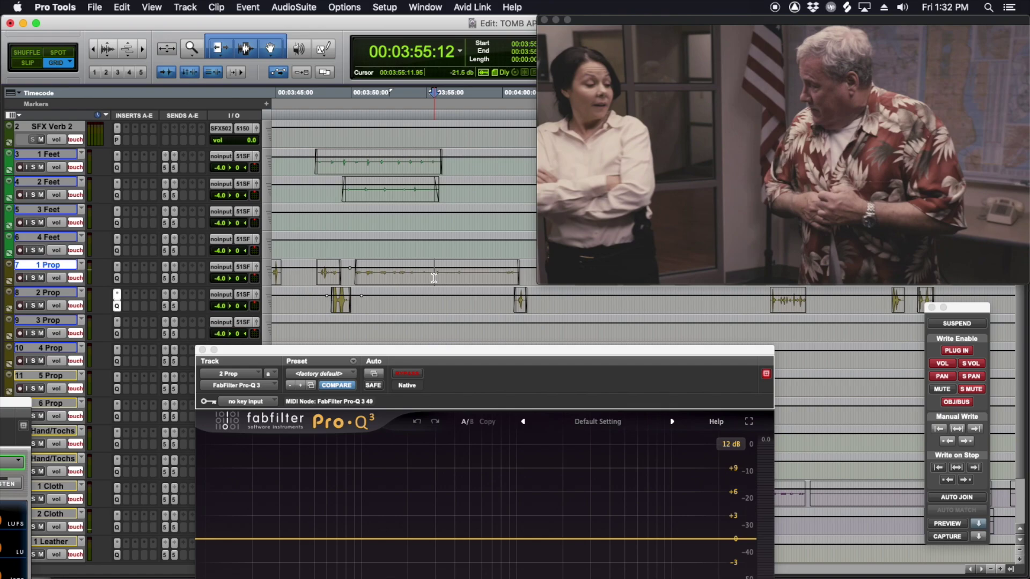
key("r")
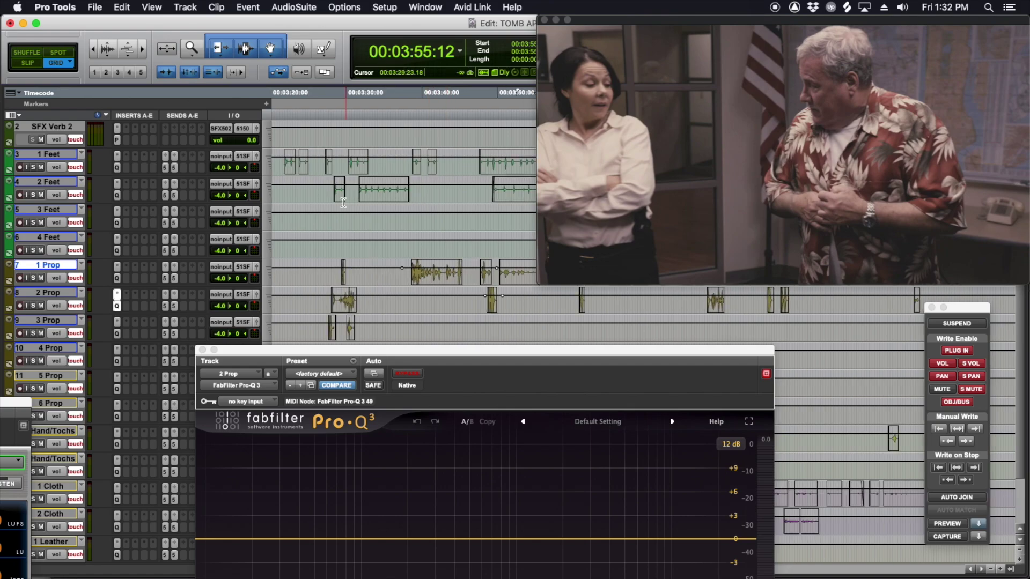
left_click(328, 200)
key("t")
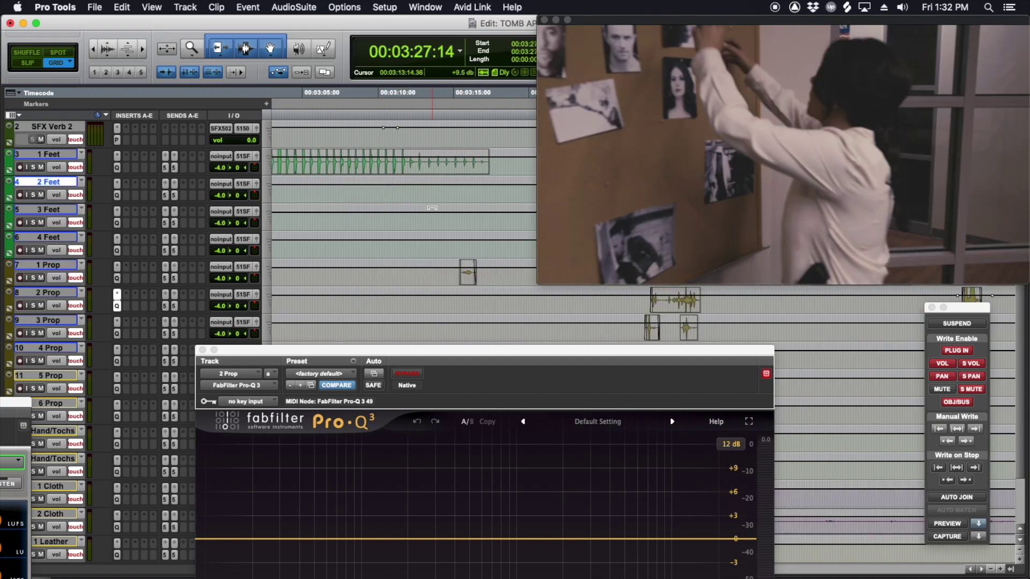
scroll(433, 208, "left", 5)
left_click(285, 194)
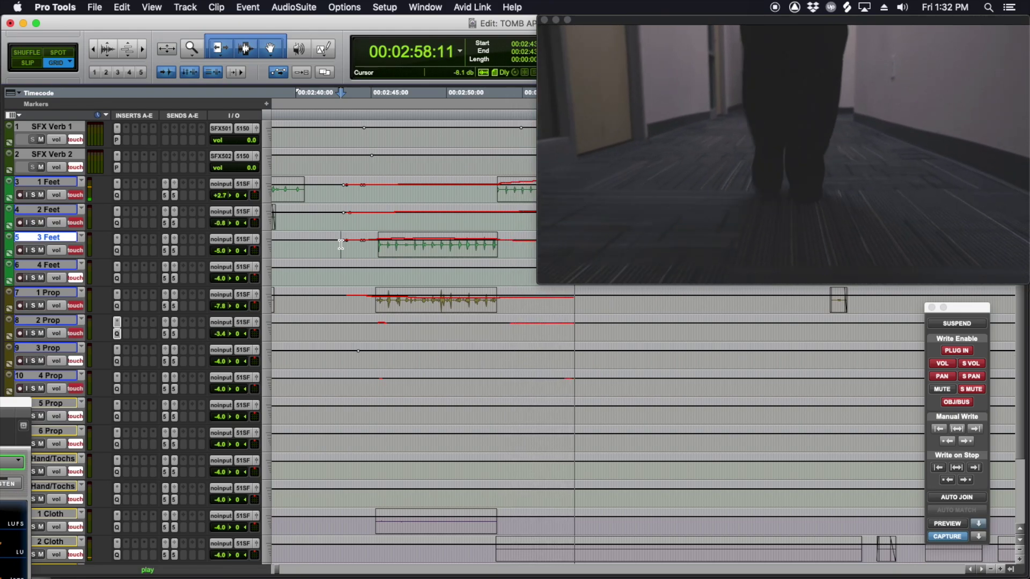
left_click(981, 570)
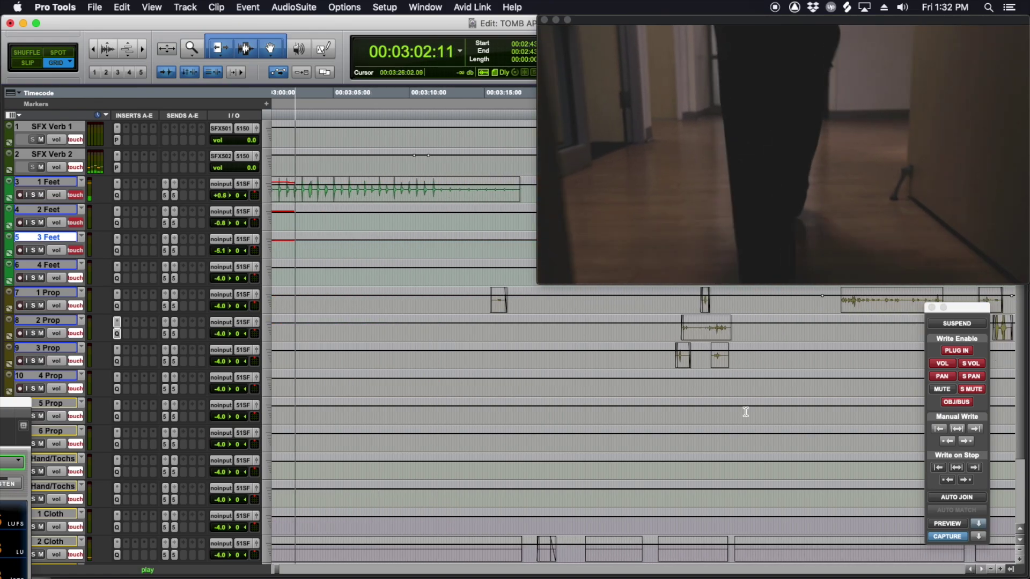
scroll(504, 333, "left", 3)
key("space")
Step: Rewrite the 1 Feet volume from about 00:02:58 to 00:03:05, and replay the surface change from 00:03:01:14
left_click(342, 200)
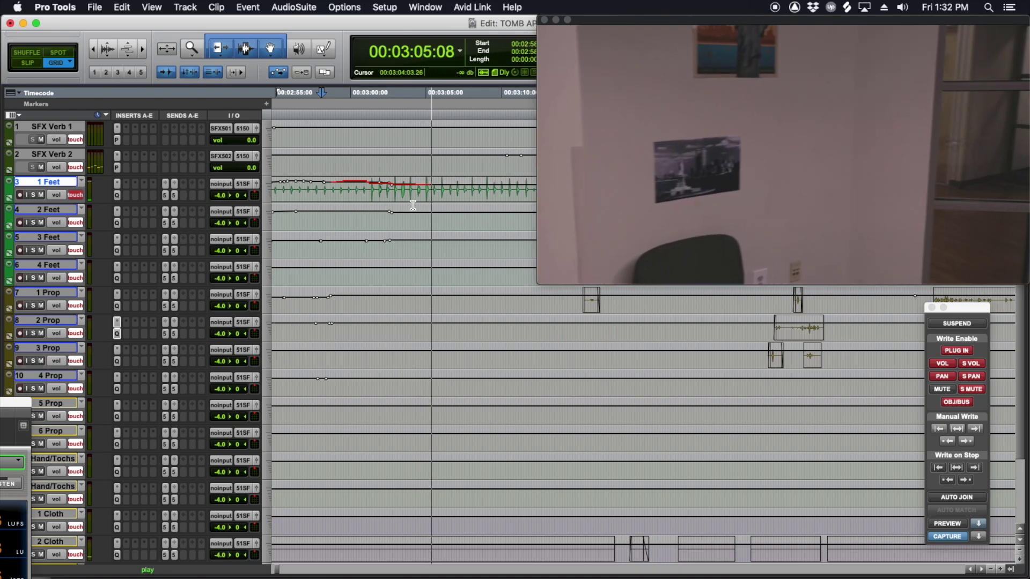
key("space")
left_click(374, 198)
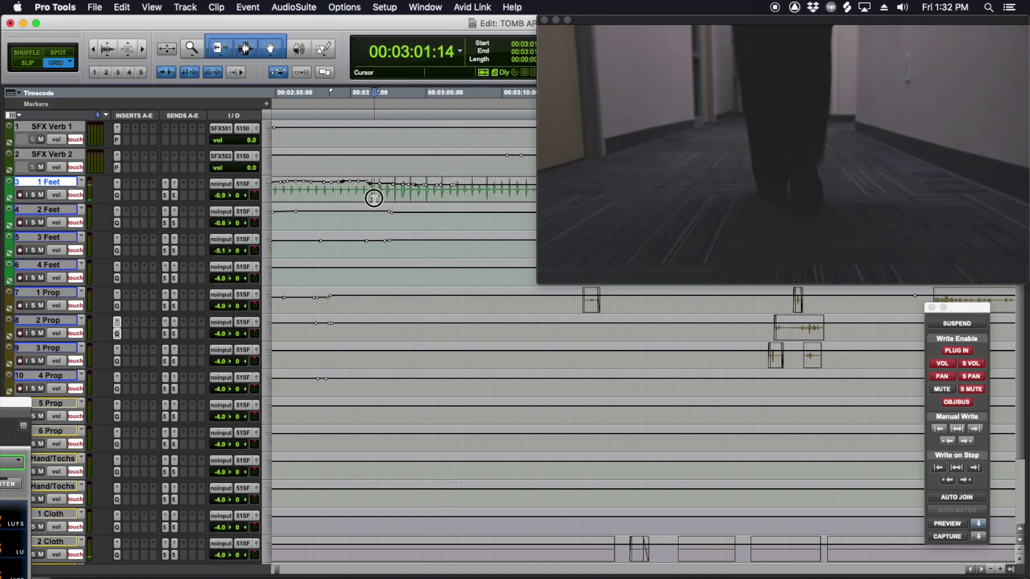
key("space")
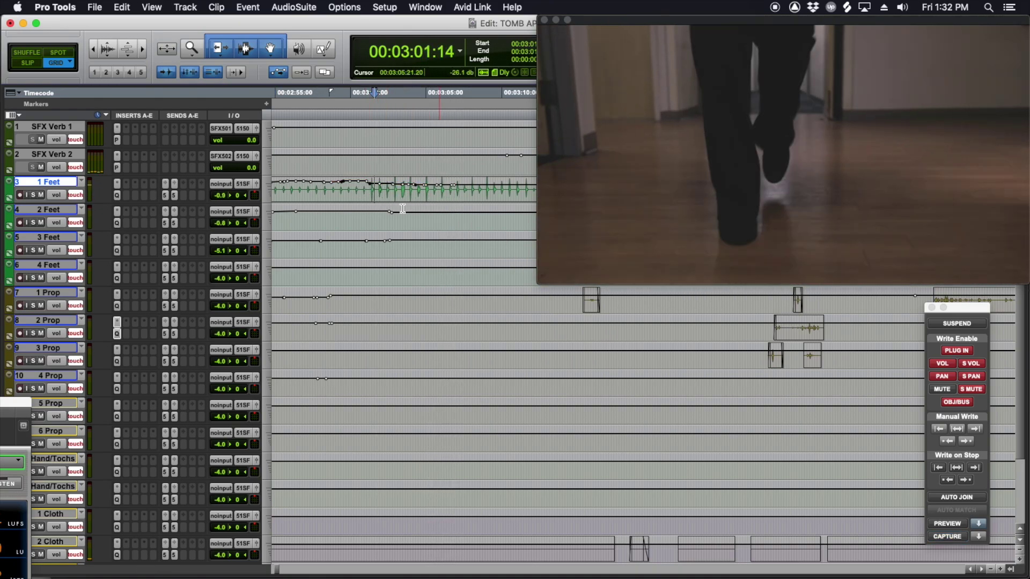
Step: Ride the feet and prop volumes against picture from 00:03:00:14 to about 00:03:38
key("space")
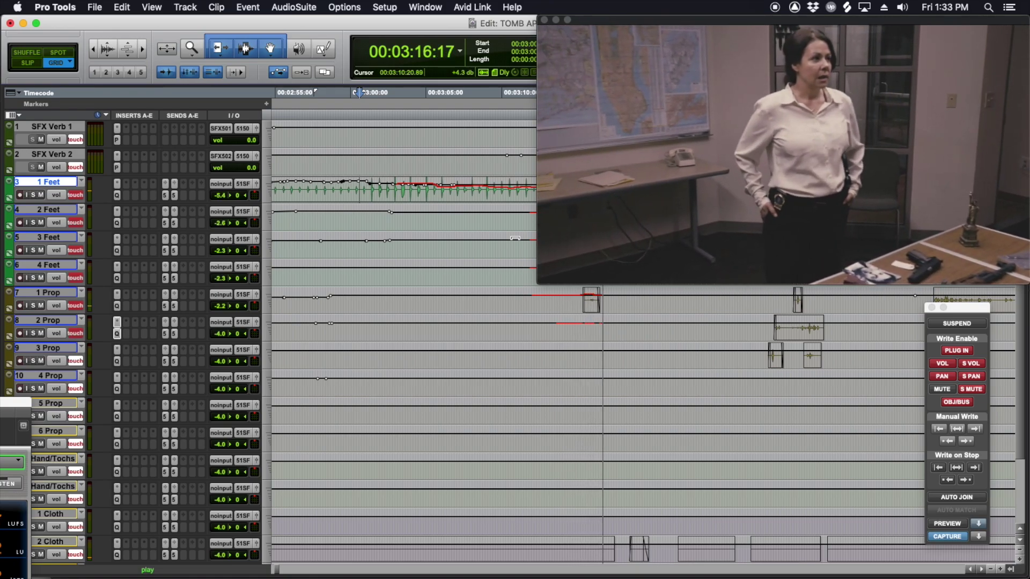
scroll(616, 365, "down", 3)
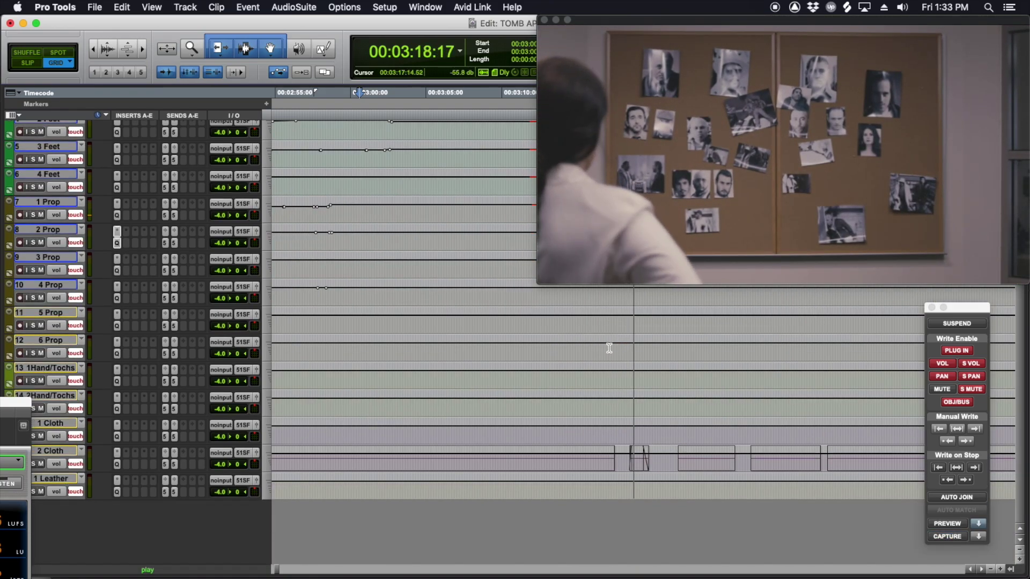
scroll(536, 327, "up", 3)
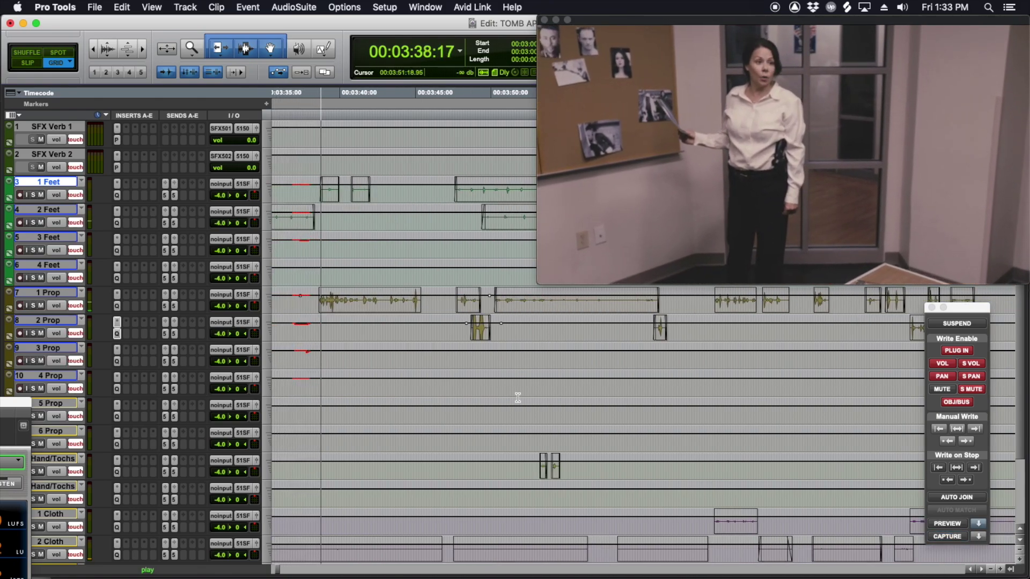
left_click(469, 373)
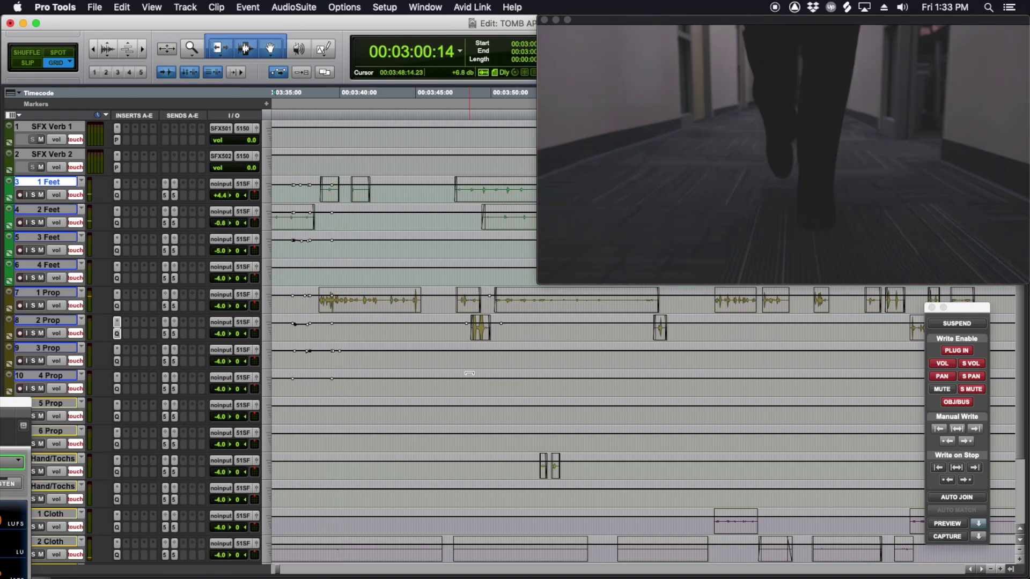
Step: Ride the feet and prop volumes from about 00:03:37 to 00:03:50, and onward from about 00:03:48 to 00:04:08
left_click(307, 309)
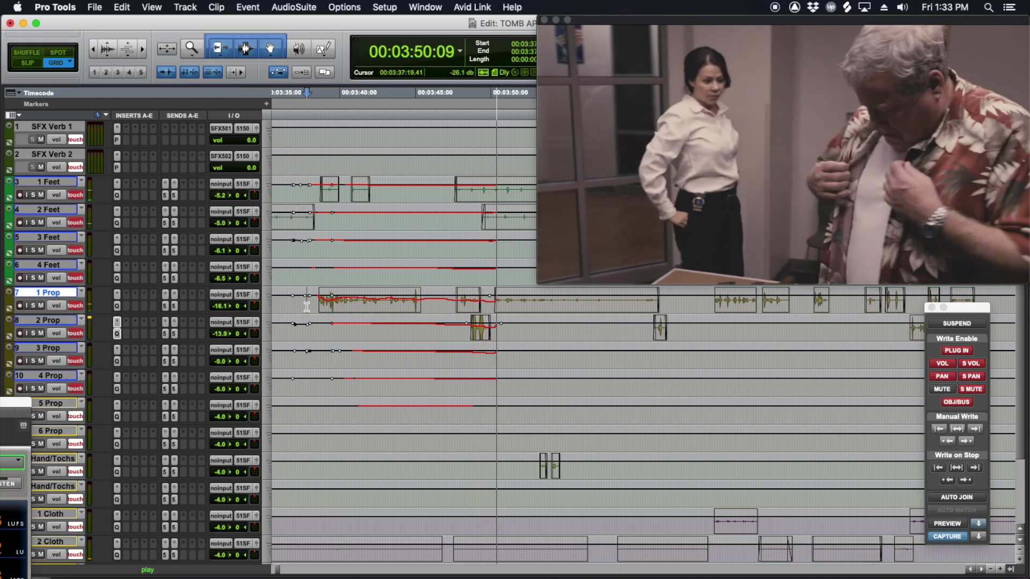
key("space")
left_click(461, 334)
key("space")
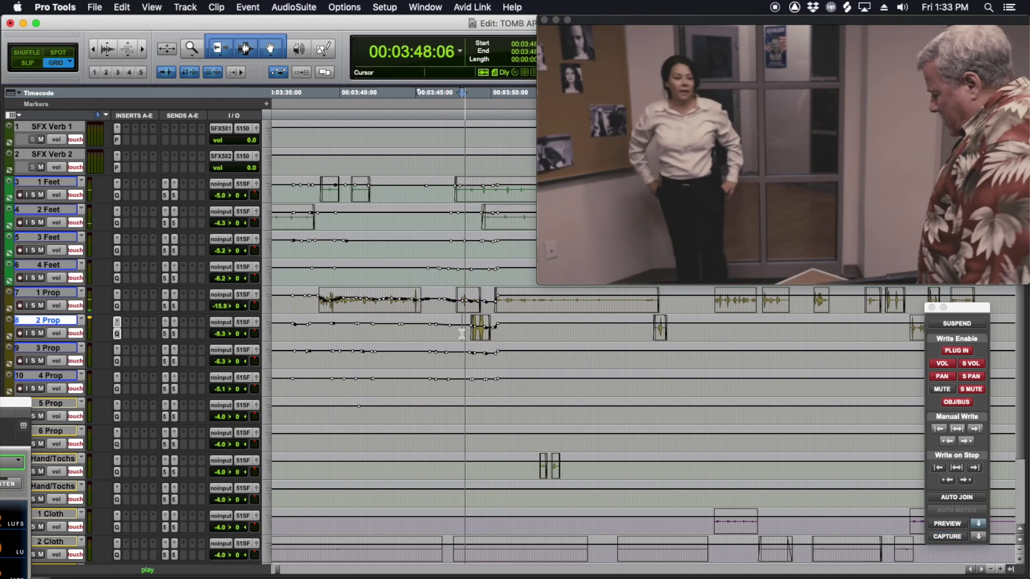
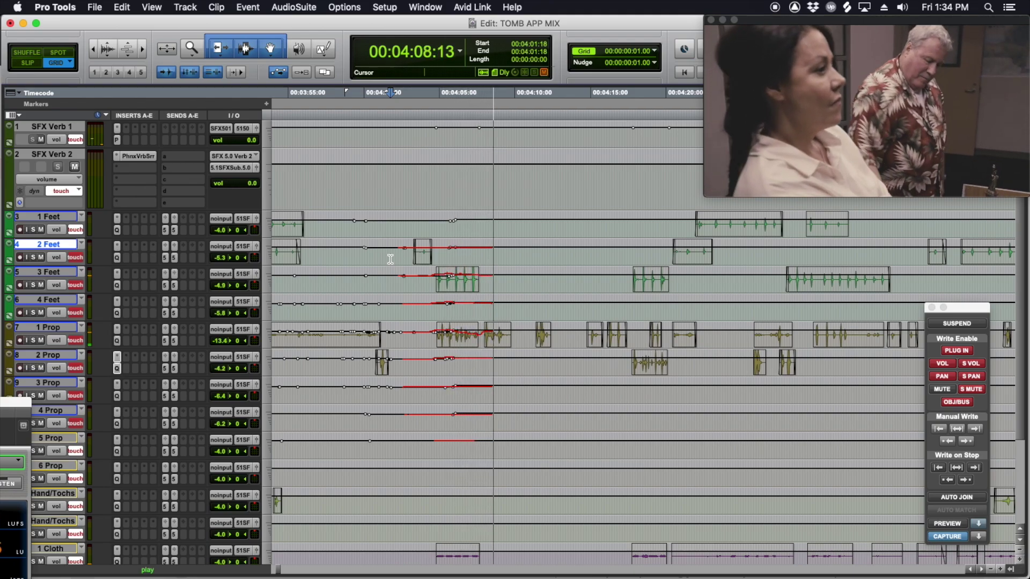
key("space")
Step: Rework the 1 Prop volume ride in passes starting at 00:04:05:13 and 00:04:06:11, running to about 00:04:13
left_click(447, 336)
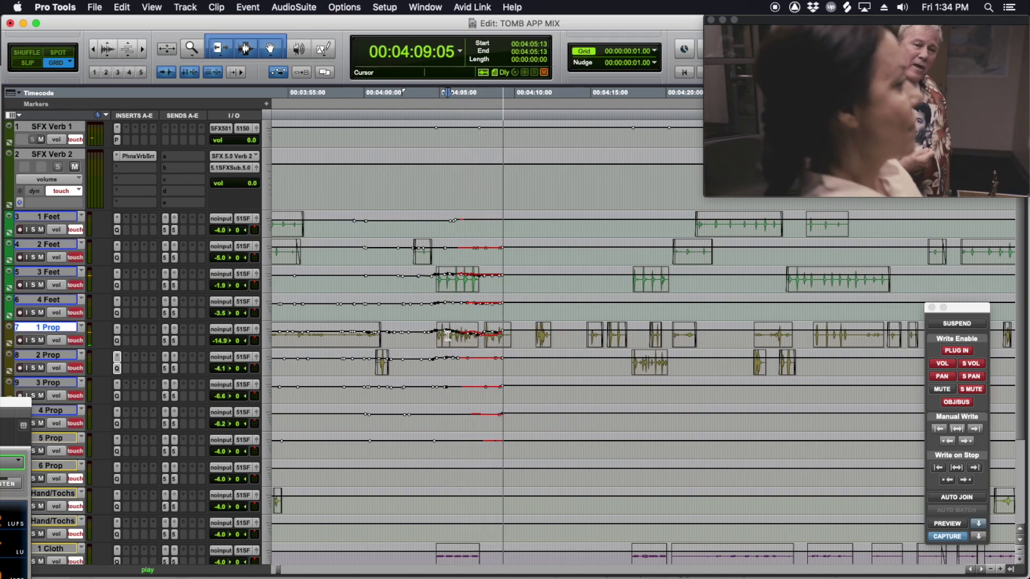
key("space")
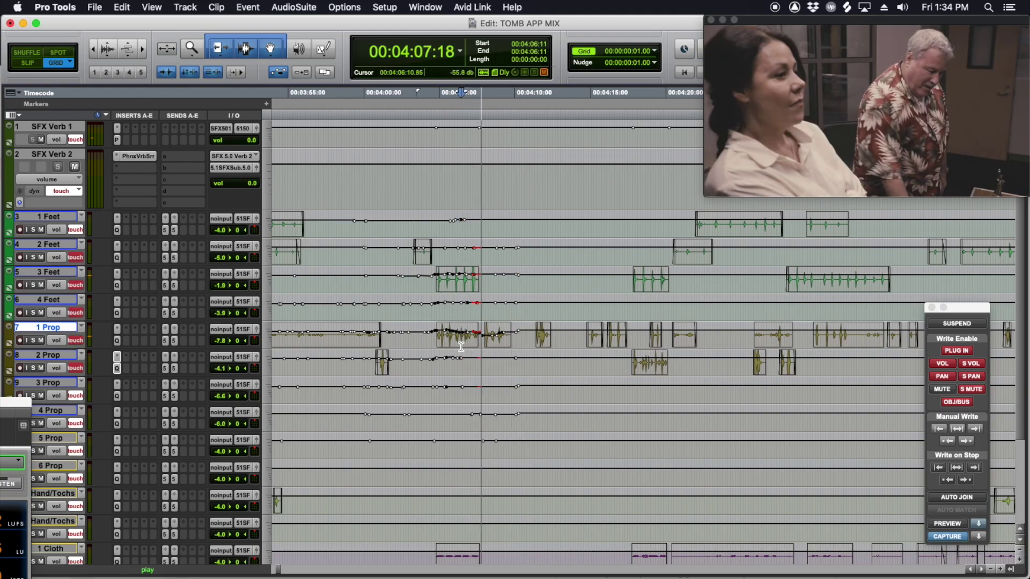
key("space")
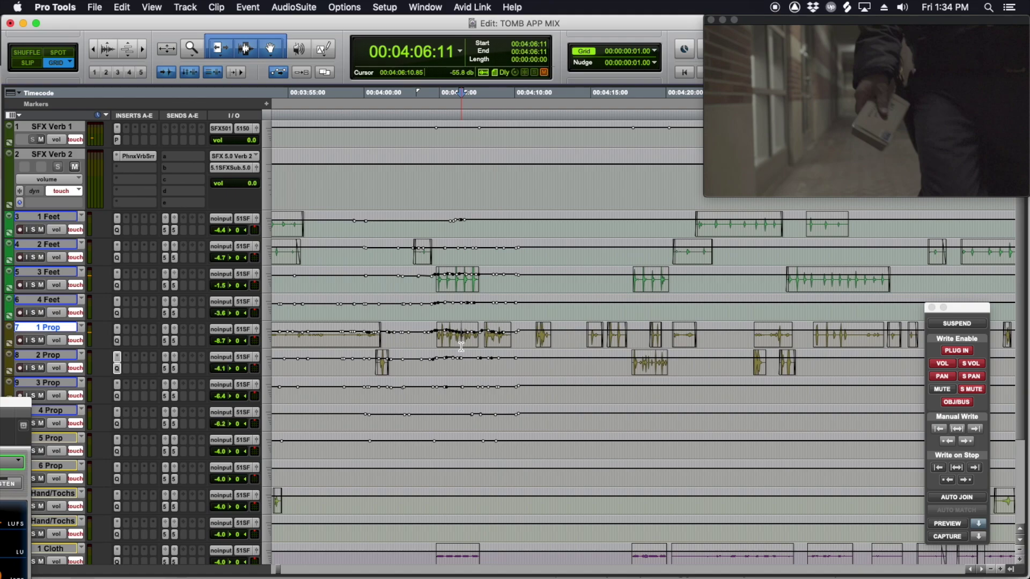
key("space")
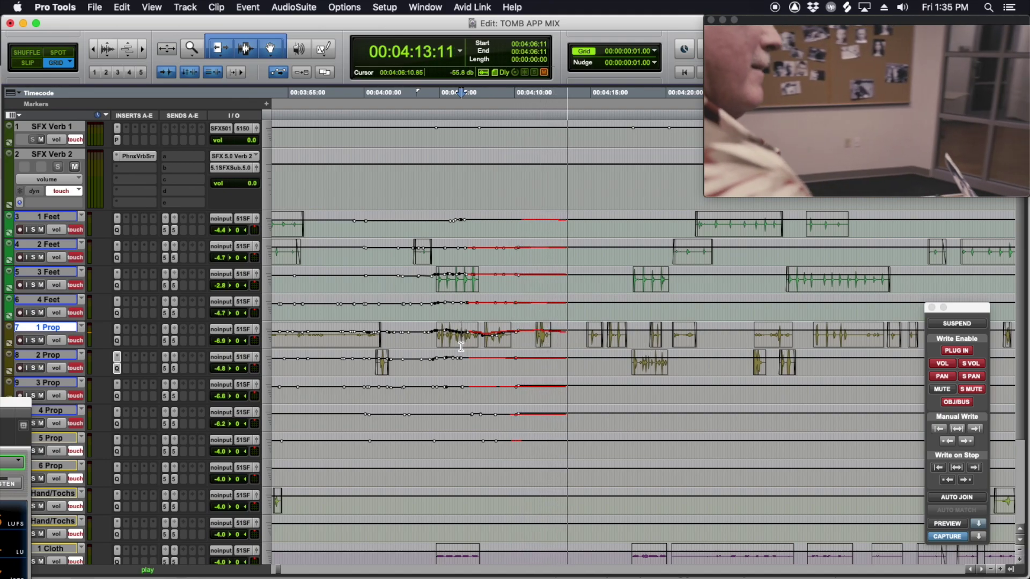
key("space")
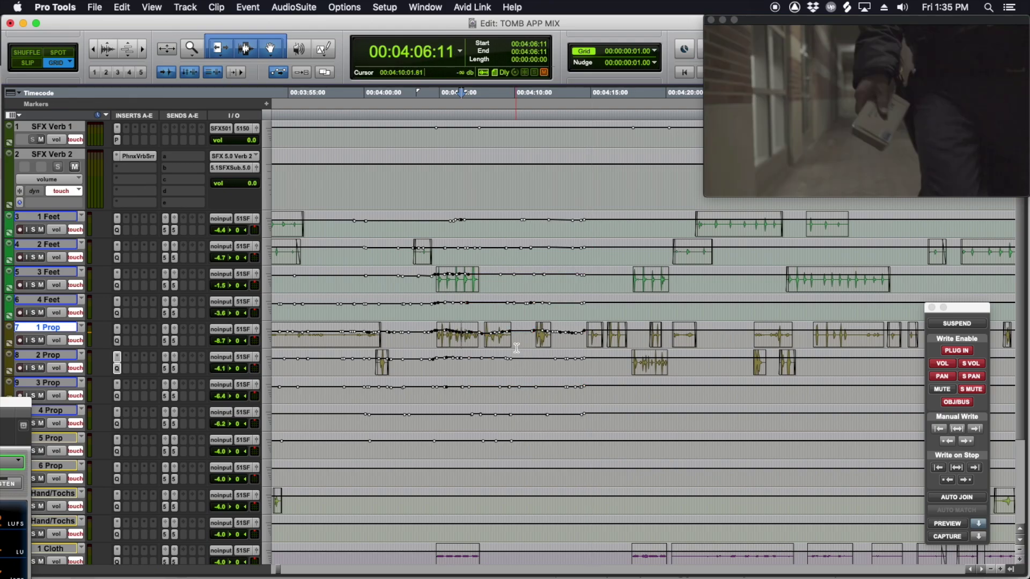
Step: Write volume rides across the feet and prop tracks from 00:04:10:05 to about 00:04:35
left_click(518, 344)
key("space")
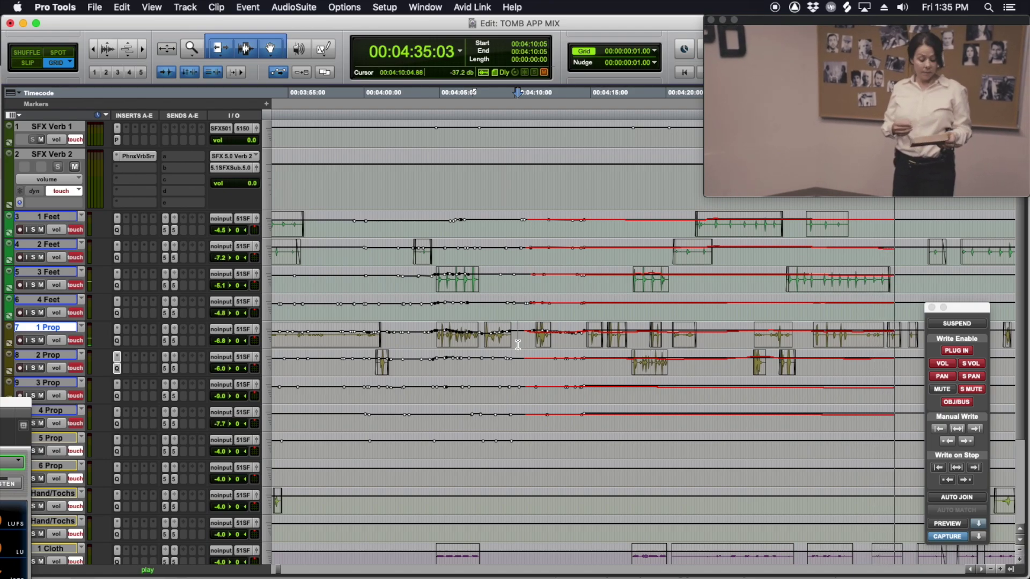
key("space")
Step: Fade the 3 Feet volume down across its clip from 00:04:28:18, and continue the feet and prop rides to about 00:04:45
left_click(612, 290)
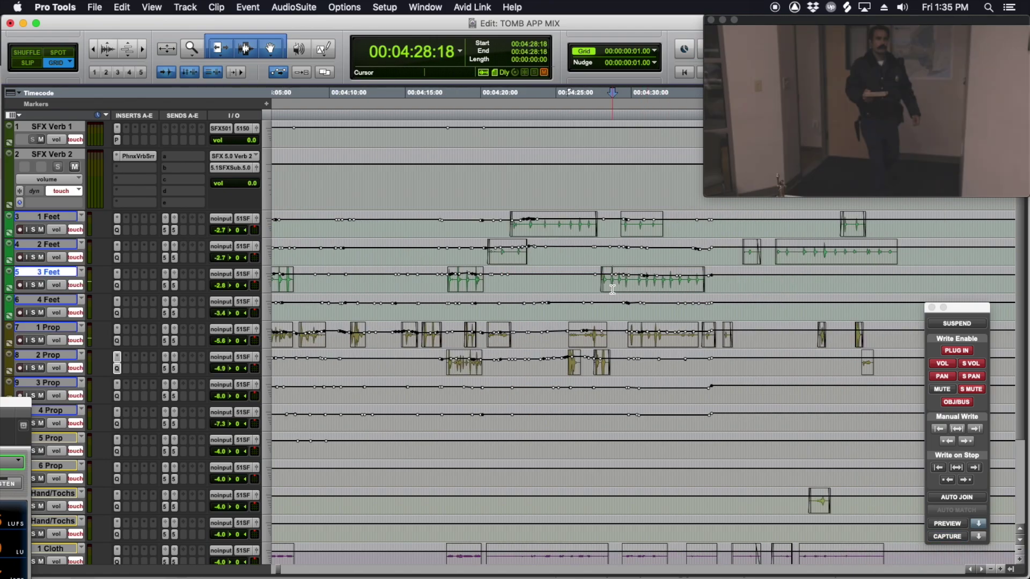
key("space")
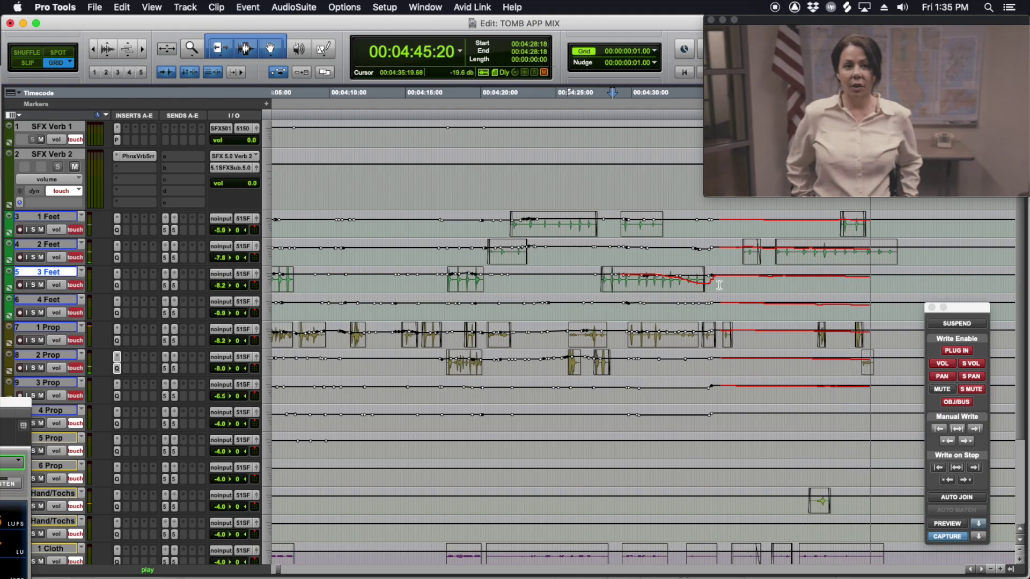
key("space")
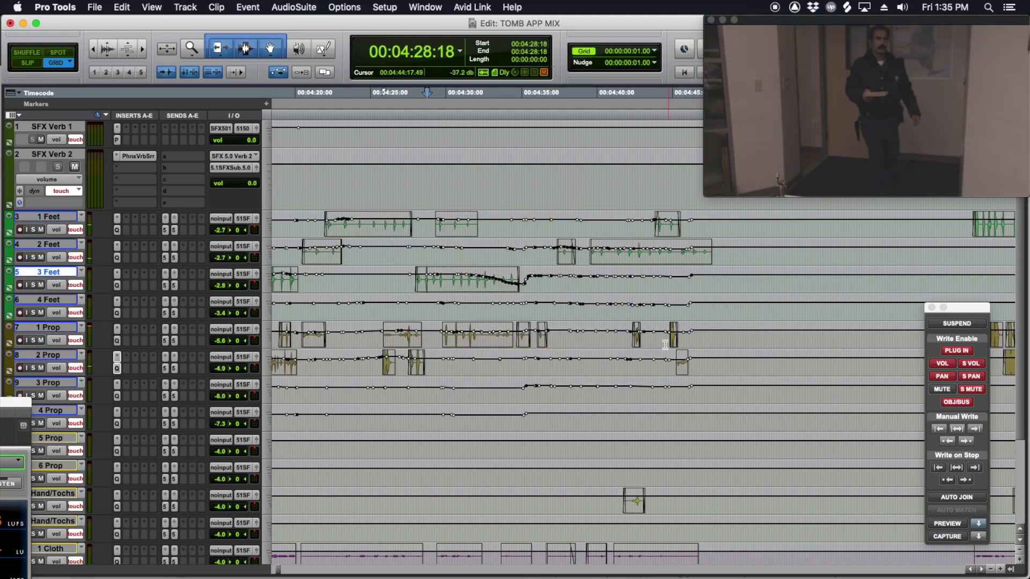
Step: Solo 1 Prop, reduce the waveform display height and play its clip from 00:04:44:11
left_click(666, 346)
left_click(664, 343)
key("shift+s")
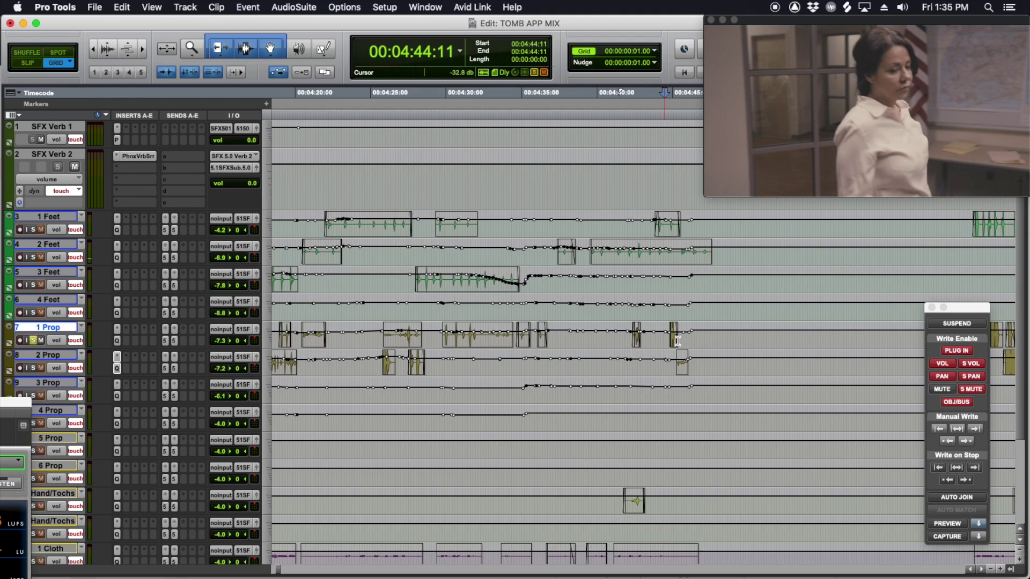
key("alt+super+[")
key("alt+super+[")
key("alt+super+[")
key("space")
key("space")
Step: Unsolo 1 Prop and rewrite the volume rides from 00:04:43:00 to about 00:04:47, dipping 1 Prop under its second clip
left_click(643, 343)
key("shift+s")
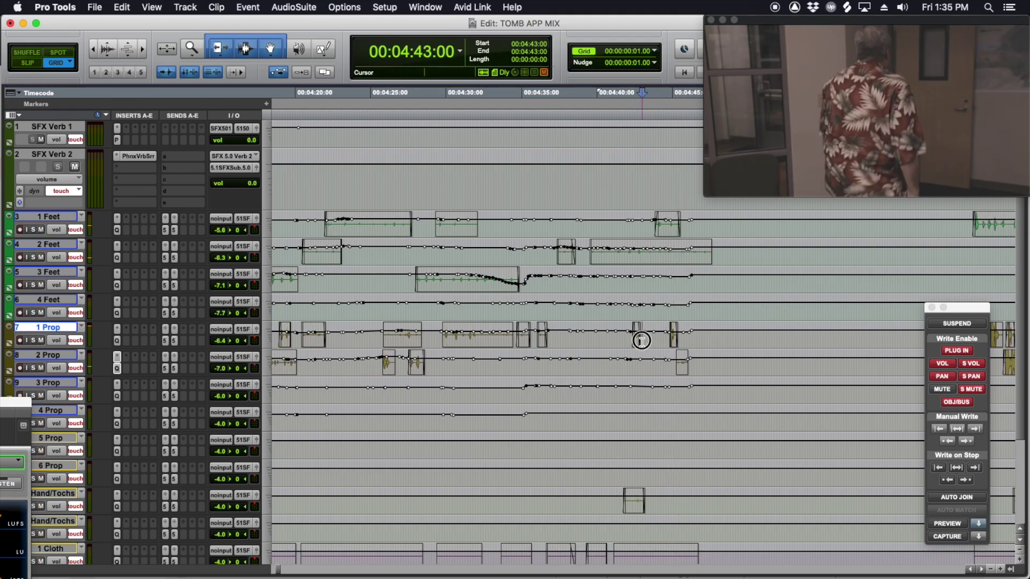
key("space")
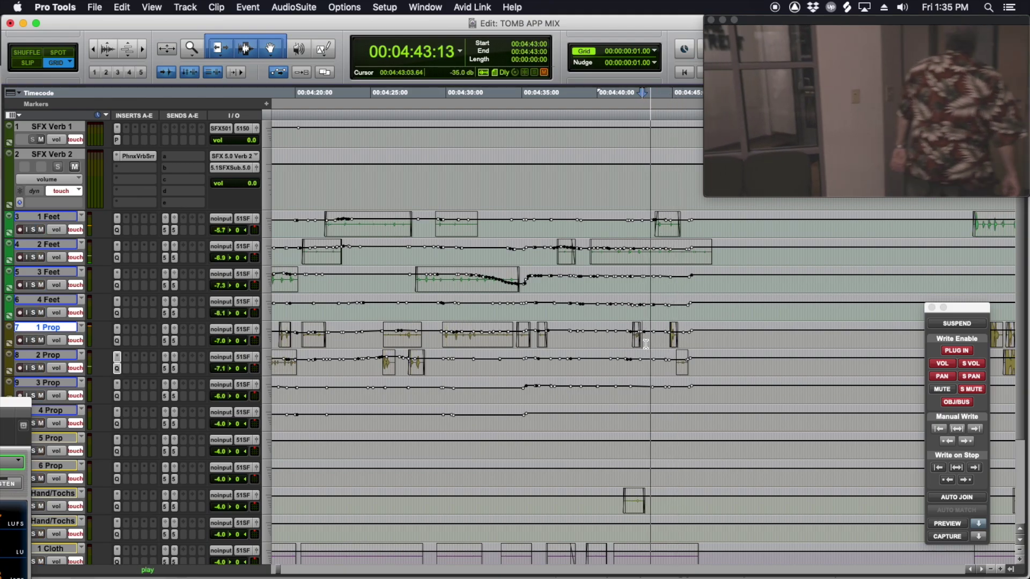
key("space")
key("space")
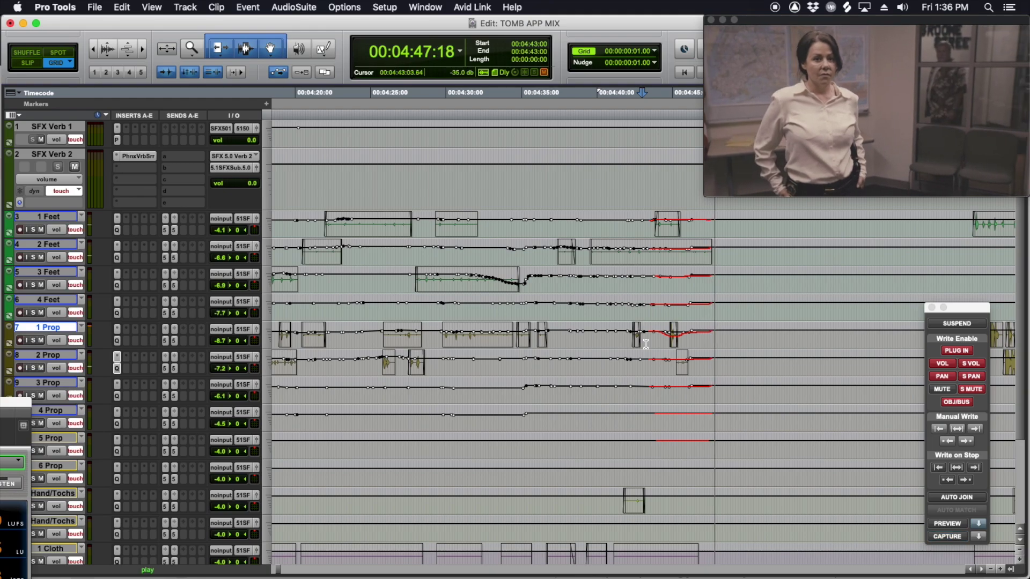
key("space")
Step: Write volume rides on 1 Cloth and 2 Cloth from 00:02:44:07 to about 00:02:55
scroll(638, 387, "down", 4)
scroll(638, 388, "left", 10)
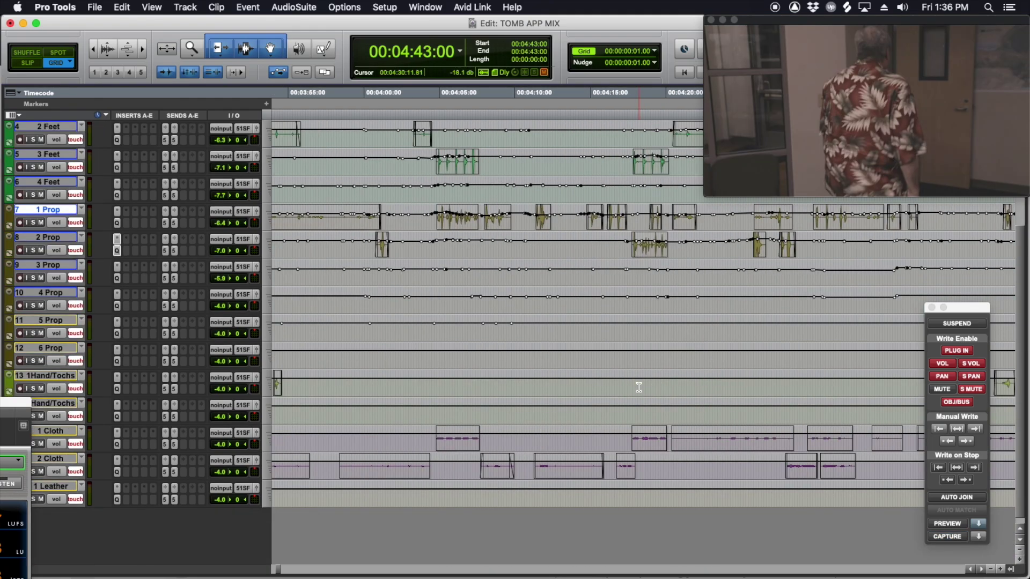
scroll(639, 434, "left", 12)
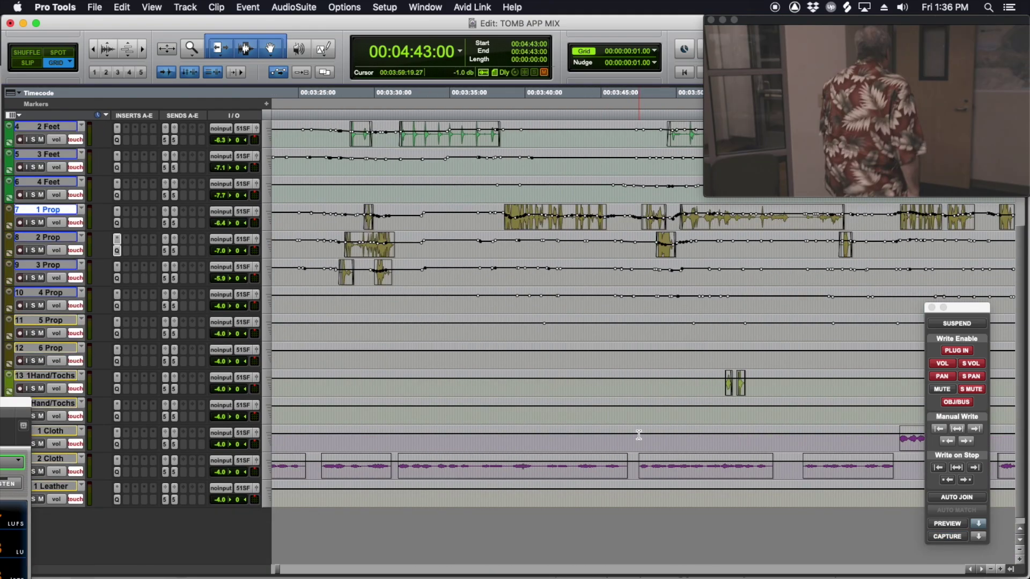
left_click(343, 435)
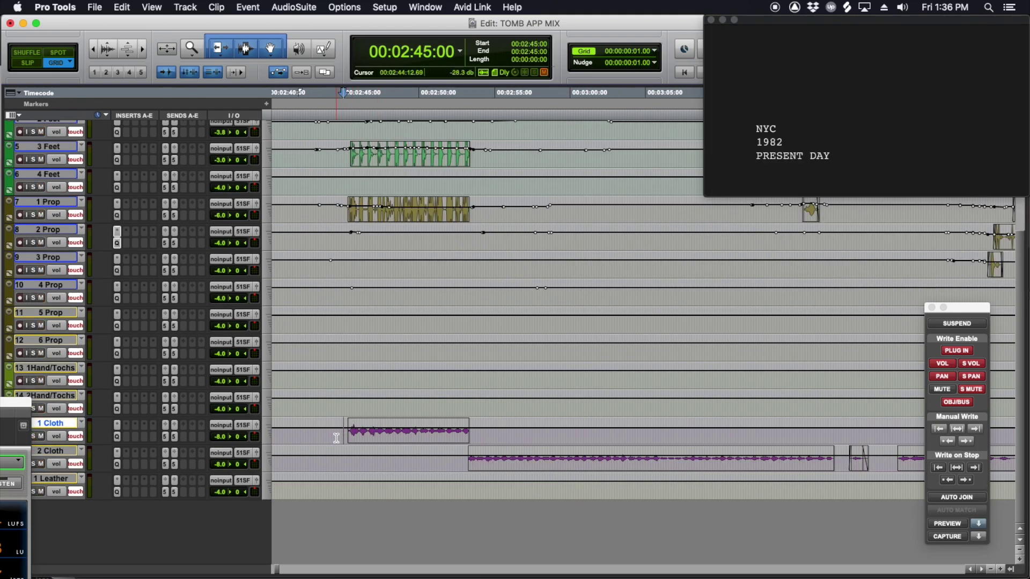
left_click(339, 437)
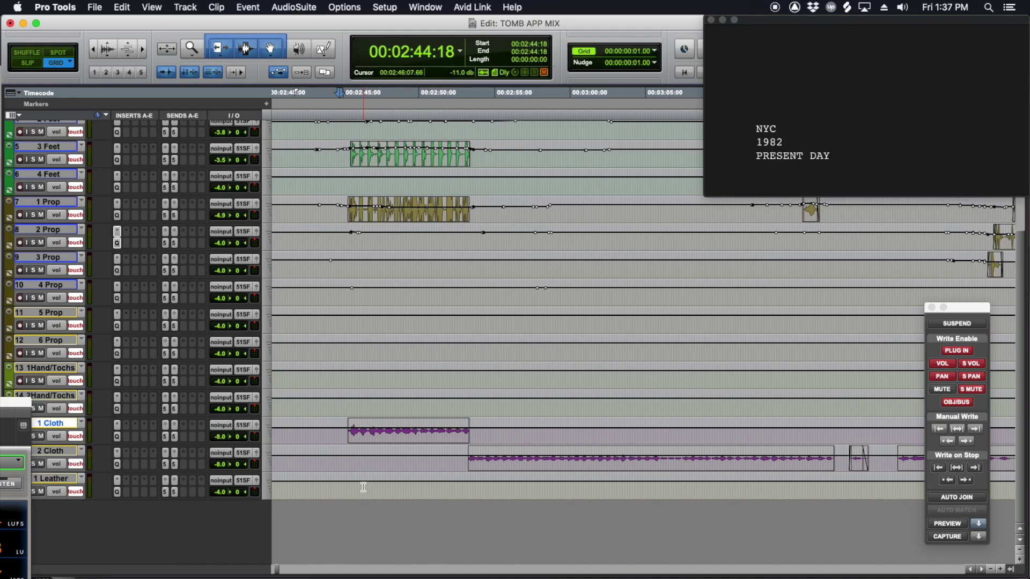
left_click(332, 434)
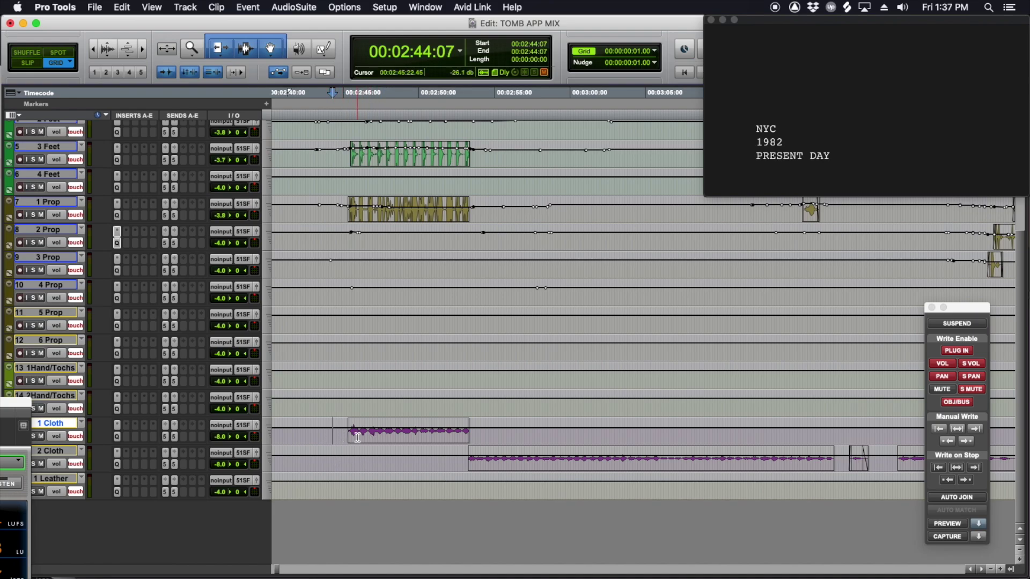
key("space")
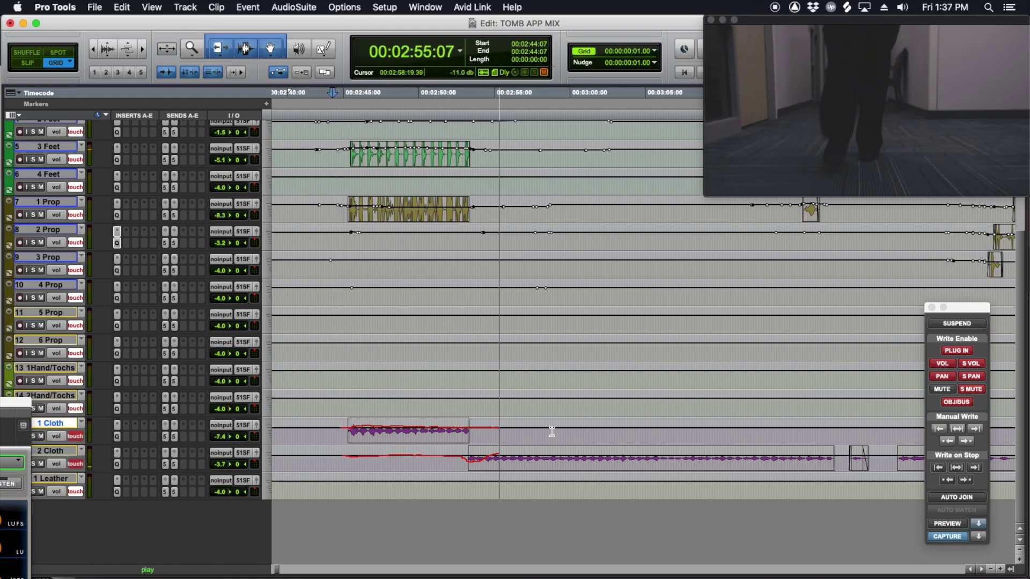
Step: Move the automation and loudness meter windows to clear more of the tracks, and play the foley against picture from 00:02:50:00
left_click_drag(977, 310, 862, 472)
left_click_drag(16, 403, 147, 370)
left_click_drag(862, 471, 988, 482)
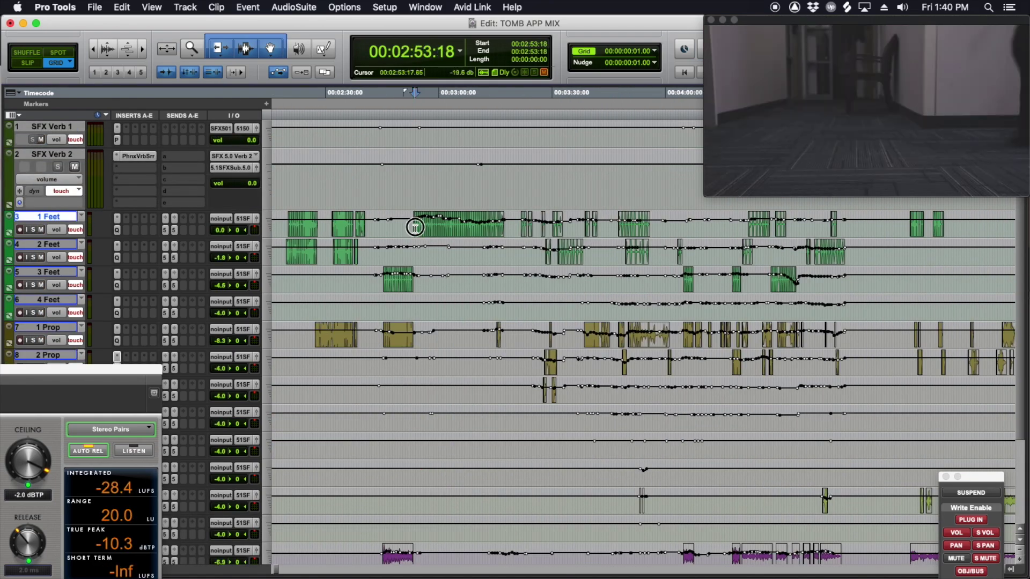
key("space")
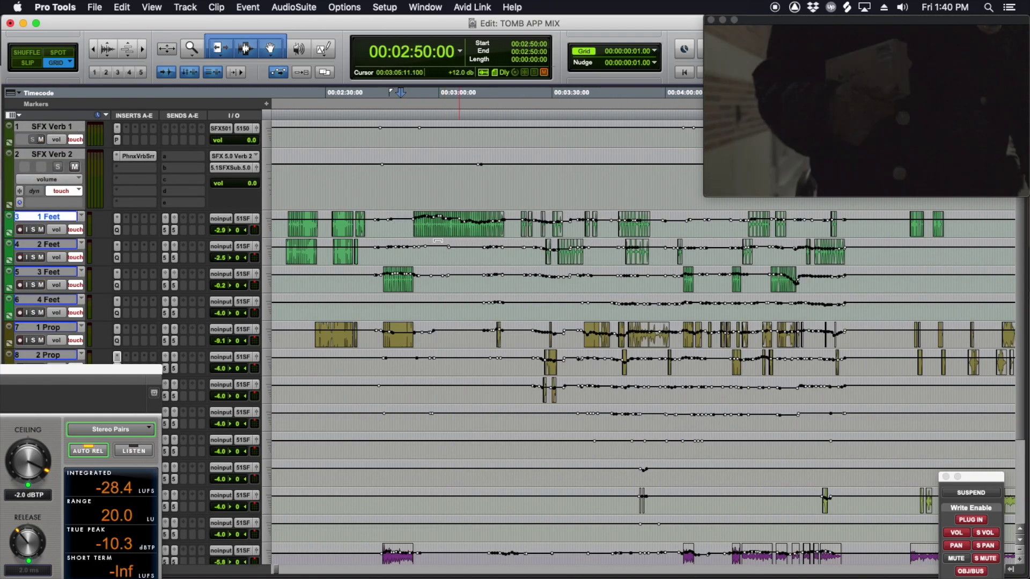
left_click(632, 234)
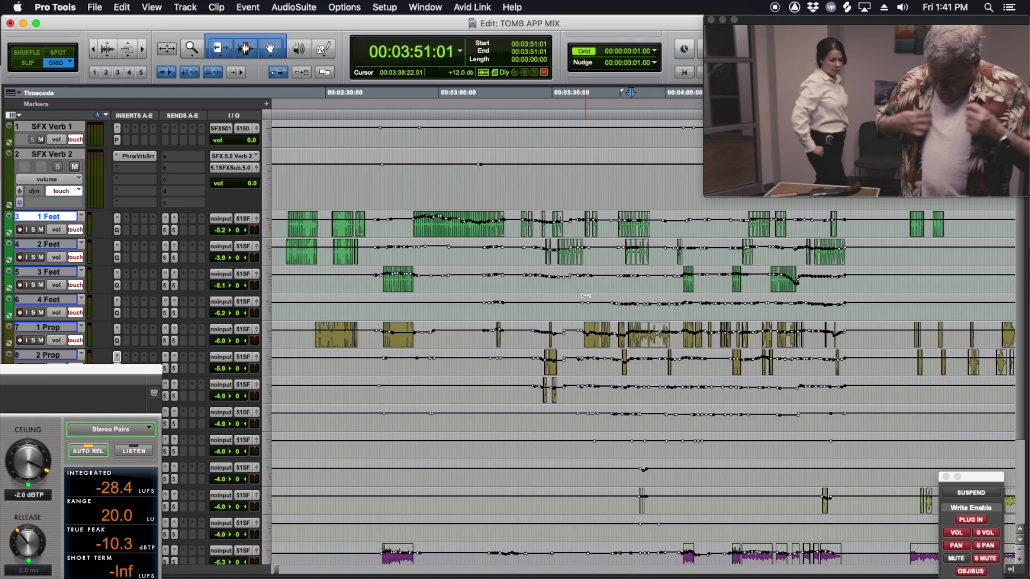
Step: Show every track with the ALL memory location and locate the A SFX ST 1 clip
scroll(581, 342, "down", 10)
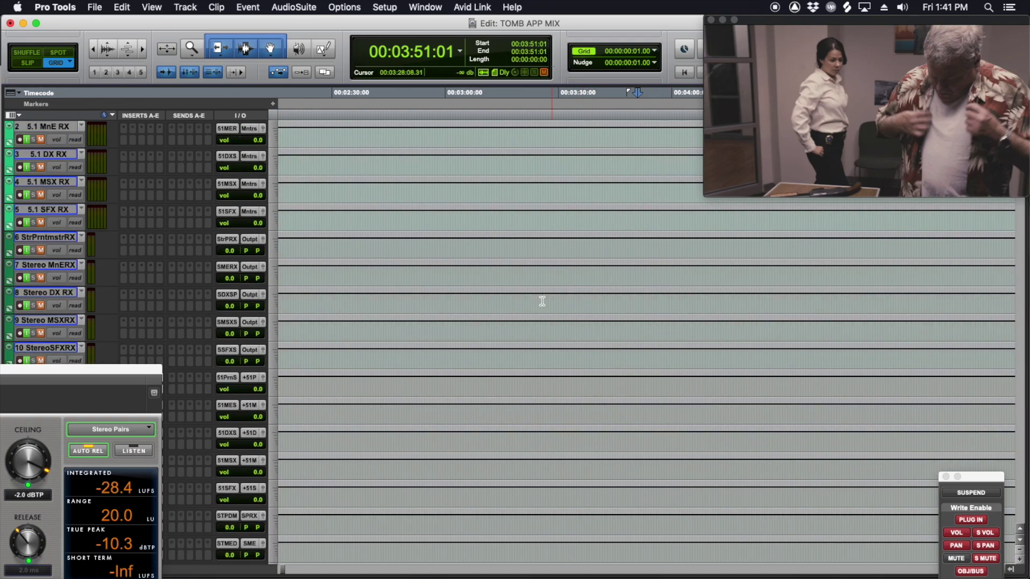
key("super+KP_5")
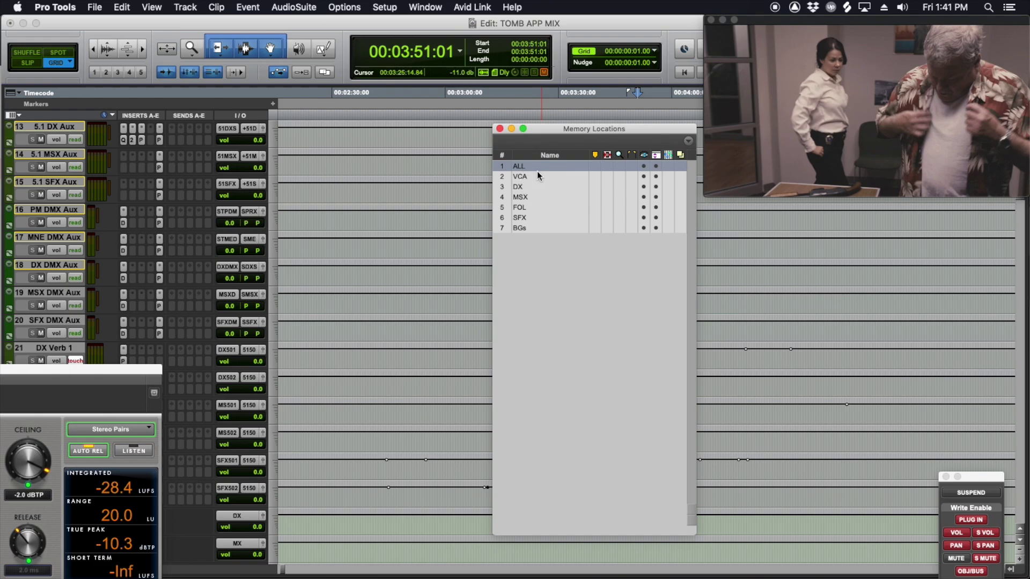
key("super+KP_5")
scroll(568, 232, "down", 20)
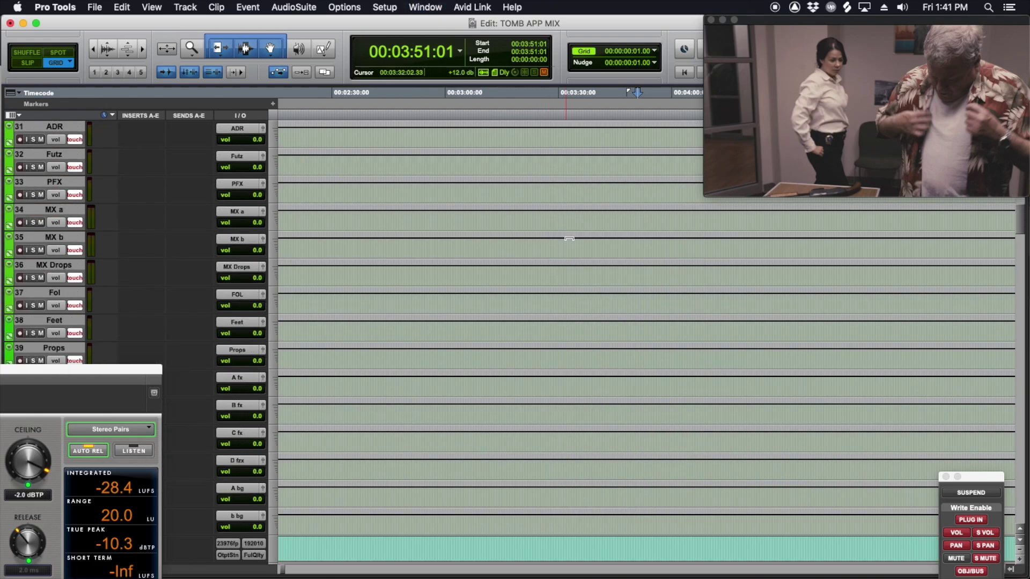
scroll(569, 238, "down", 4)
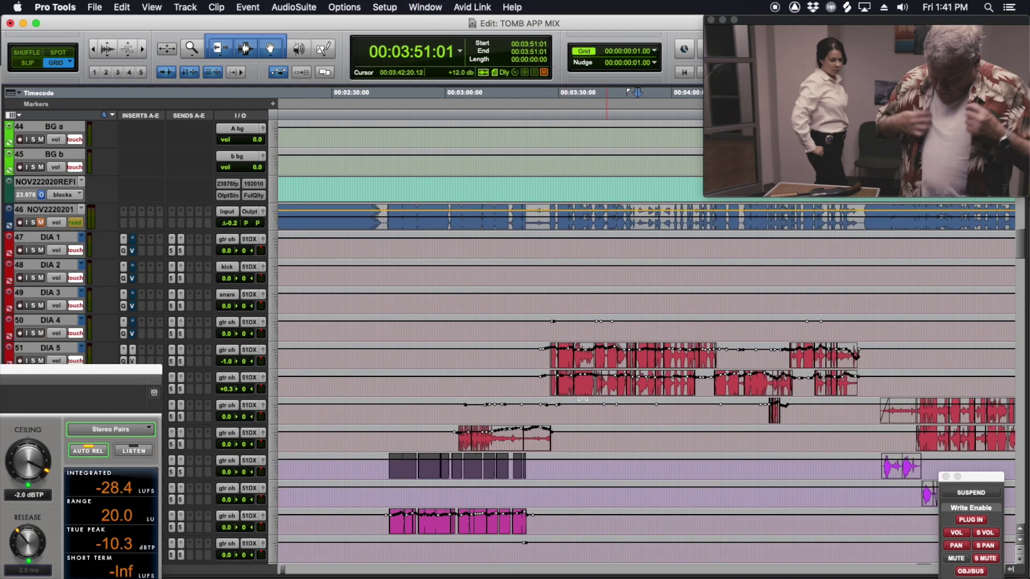
scroll(585, 399, "down", 20)
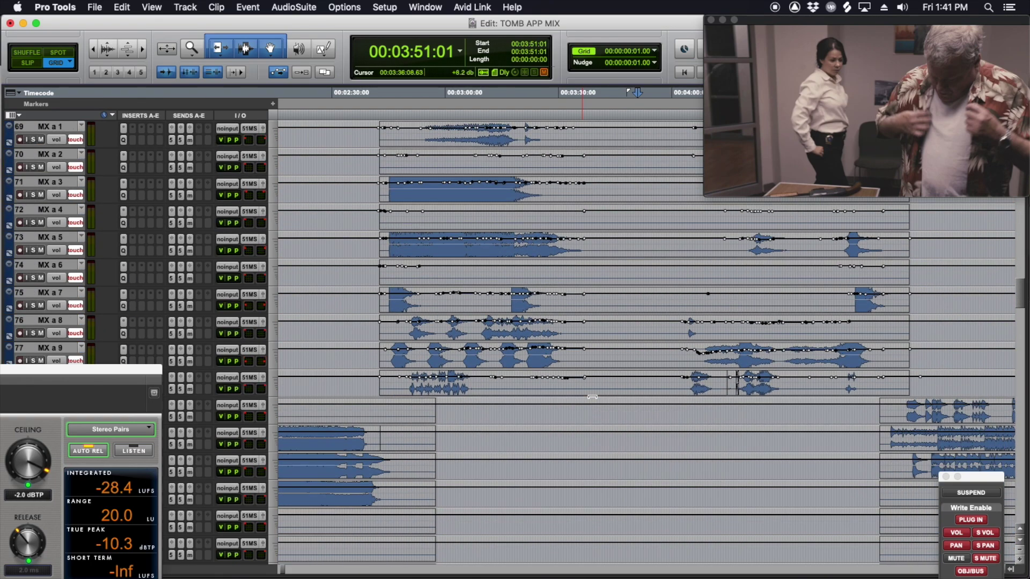
scroll(635, 381, "down", 17)
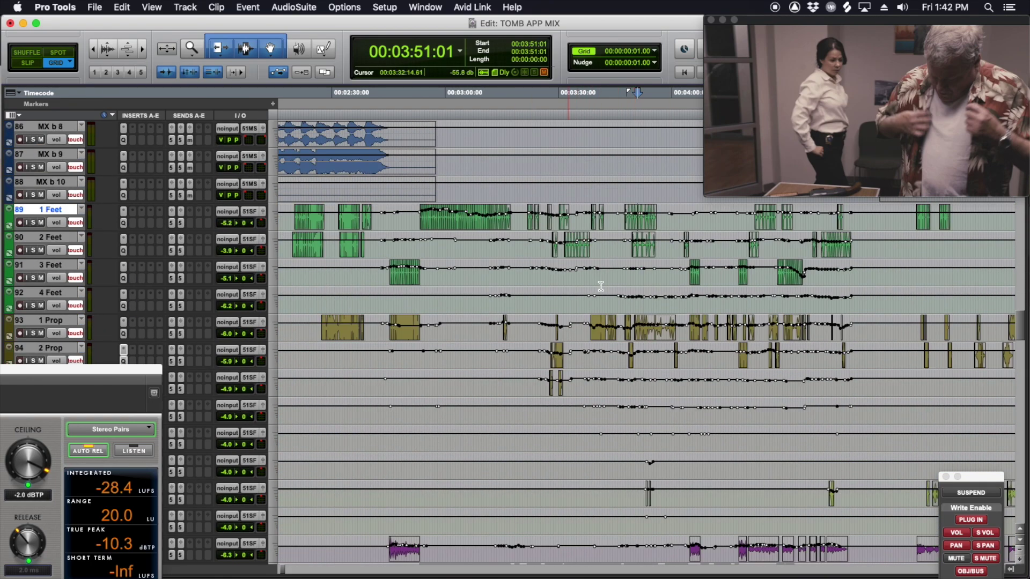
scroll(659, 288, "down", 20)
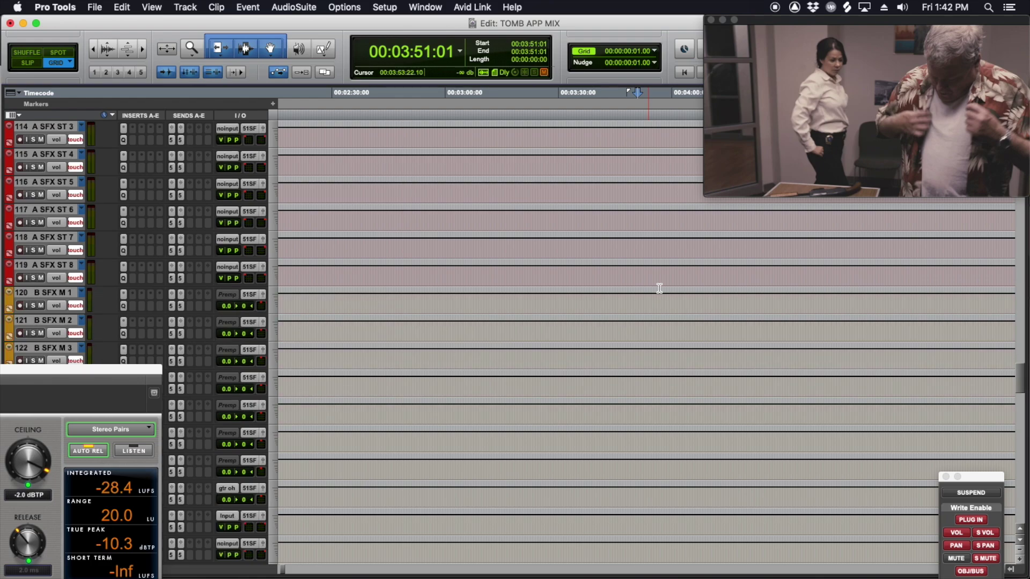
scroll(475, 259, "up", 8)
Step: Solo A SFX ST 1 and play its clip from 00:02:44:21
left_click(386, 303)
key("shift+s")
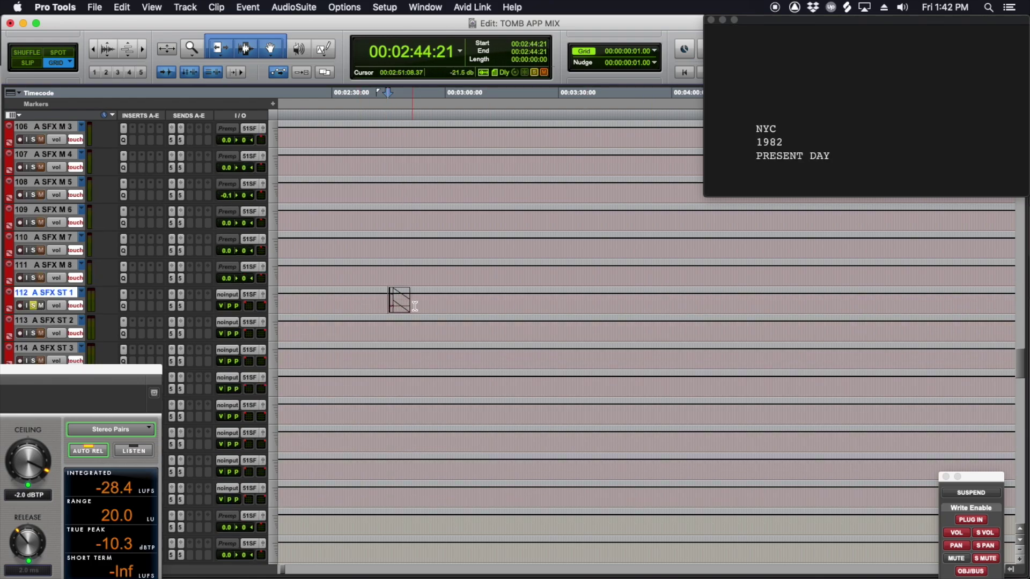
key("space")
left_click(438, 301)
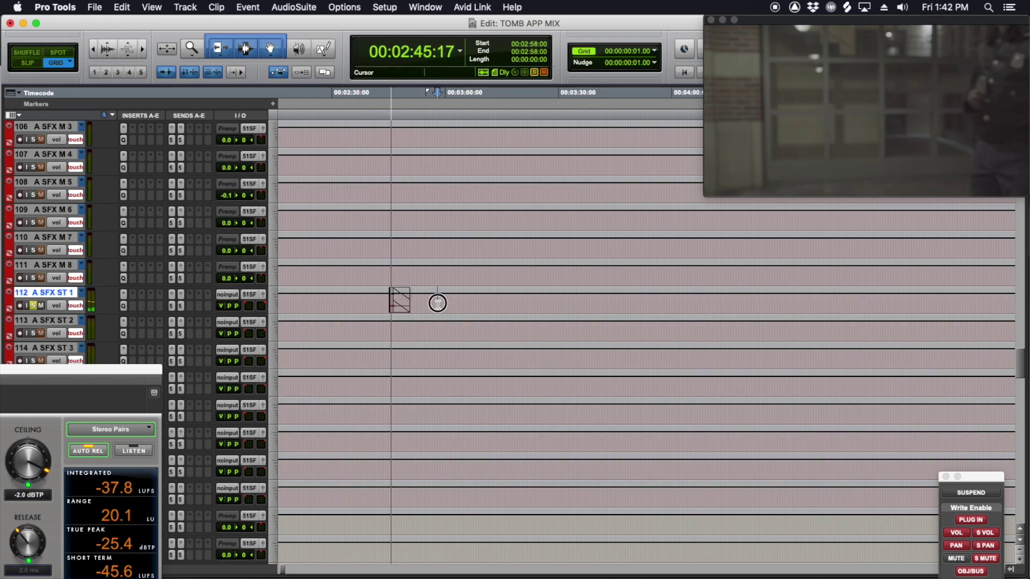
key("t")
key("t")
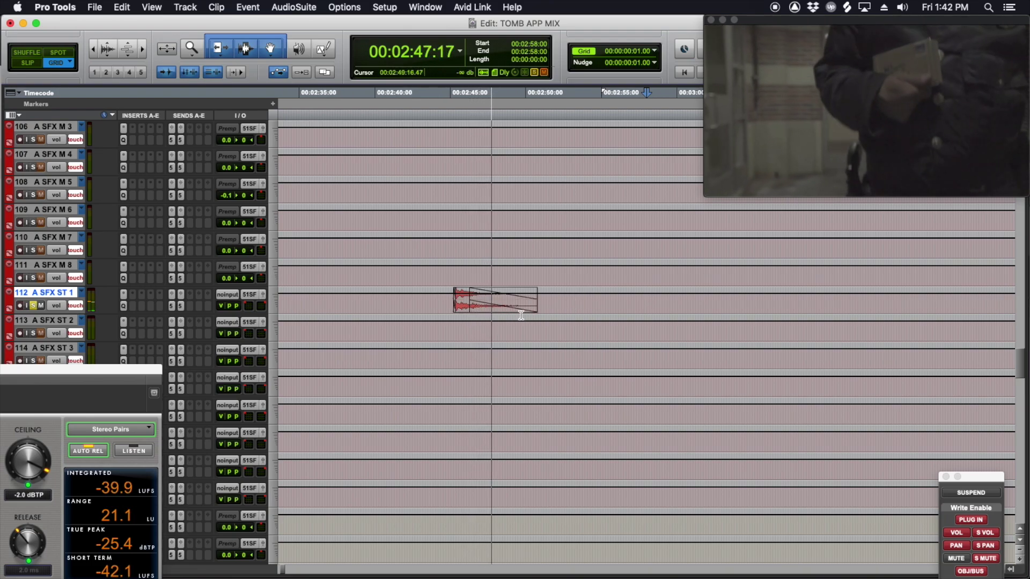
key("space")
Step: Unsolo A SFX ST 1 and play its clip within the full mix from 00:02:43:00 and again from 00:02:44:14
left_click(443, 301)
key("shift+s")
left_click(420, 301)
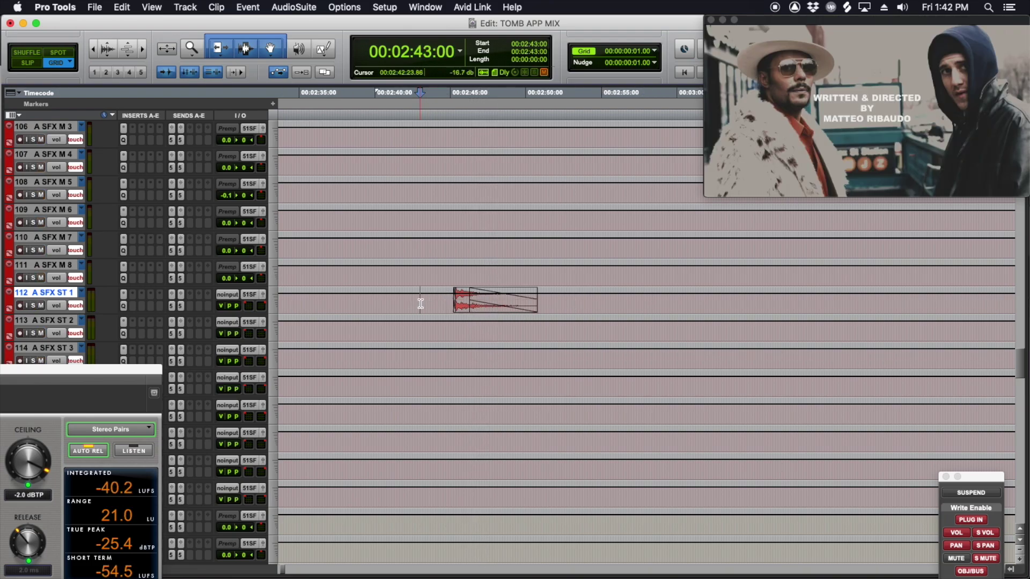
key("space")
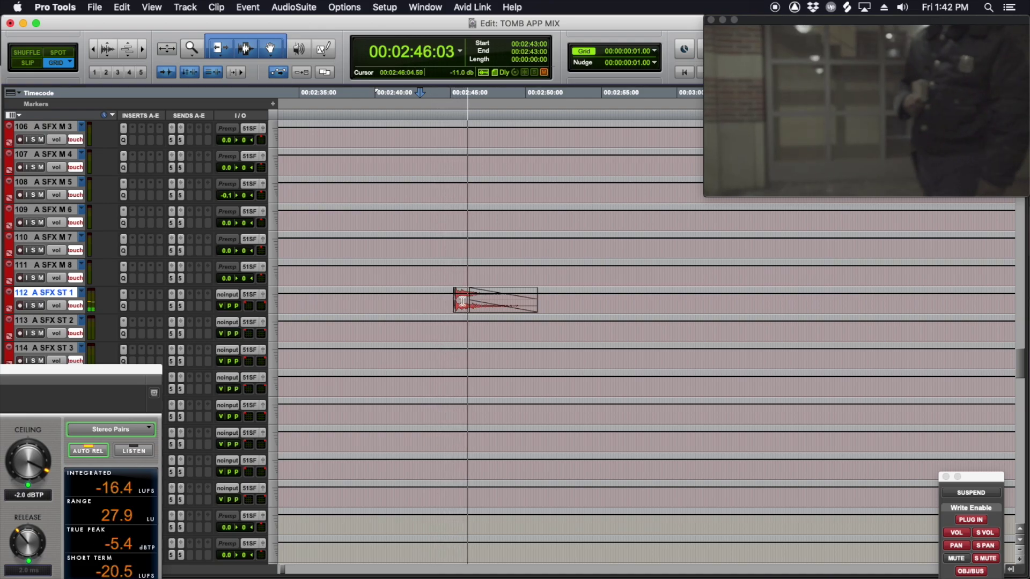
key("space")
left_click(444, 301)
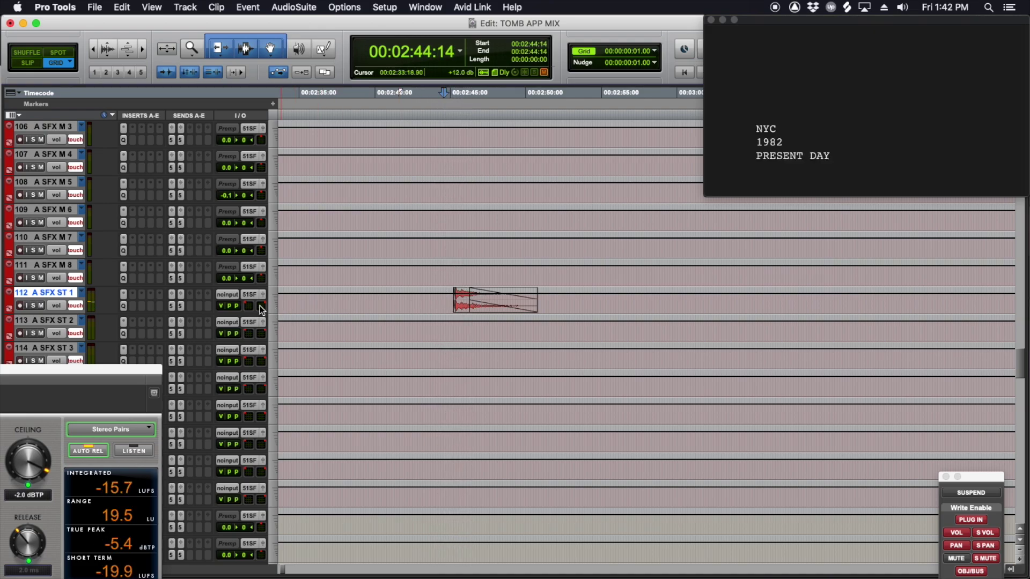
key("space")
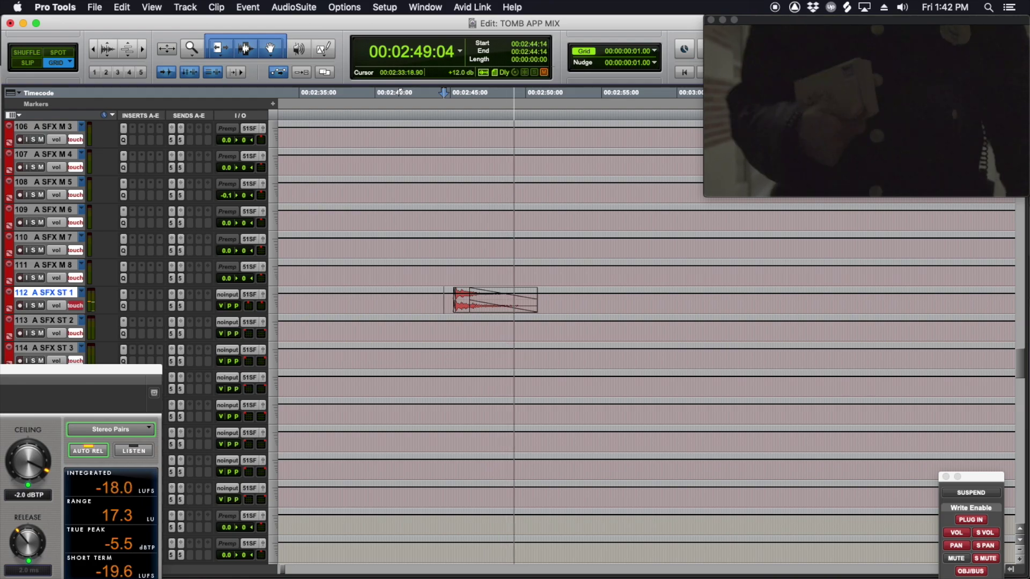
key("space")
Step: Narrow A SFX ST 1's front and rear pan positions to -28 and 28, and play its clip soloed from 00:02:44:21
left_click(262, 294)
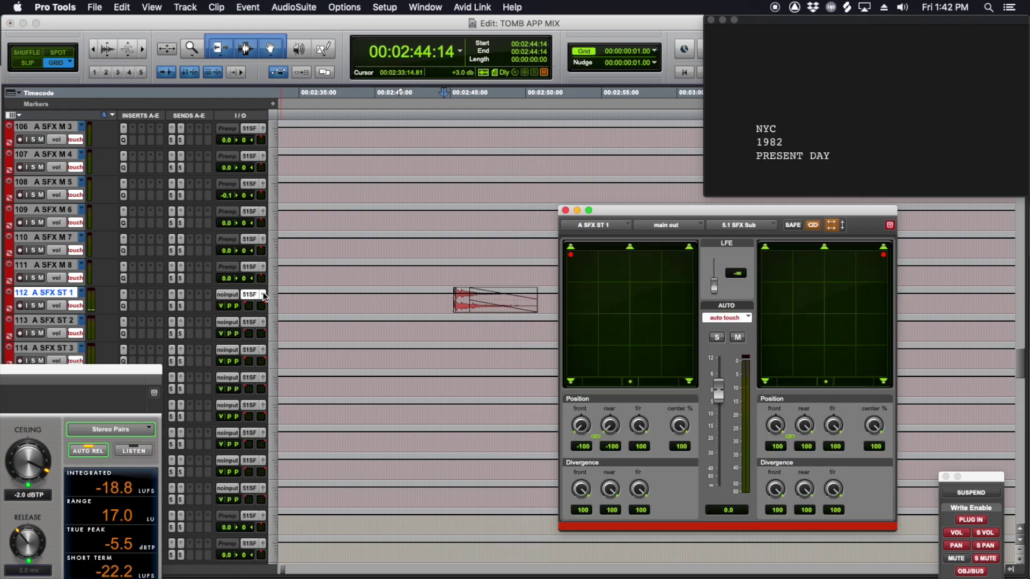
left_click(468, 303)
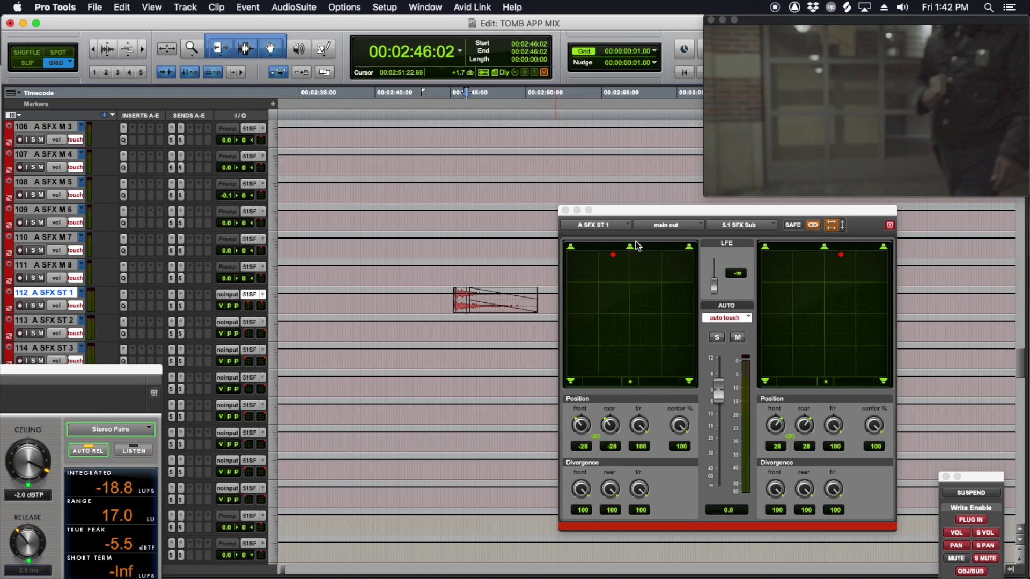
key("shift+s")
key("space")
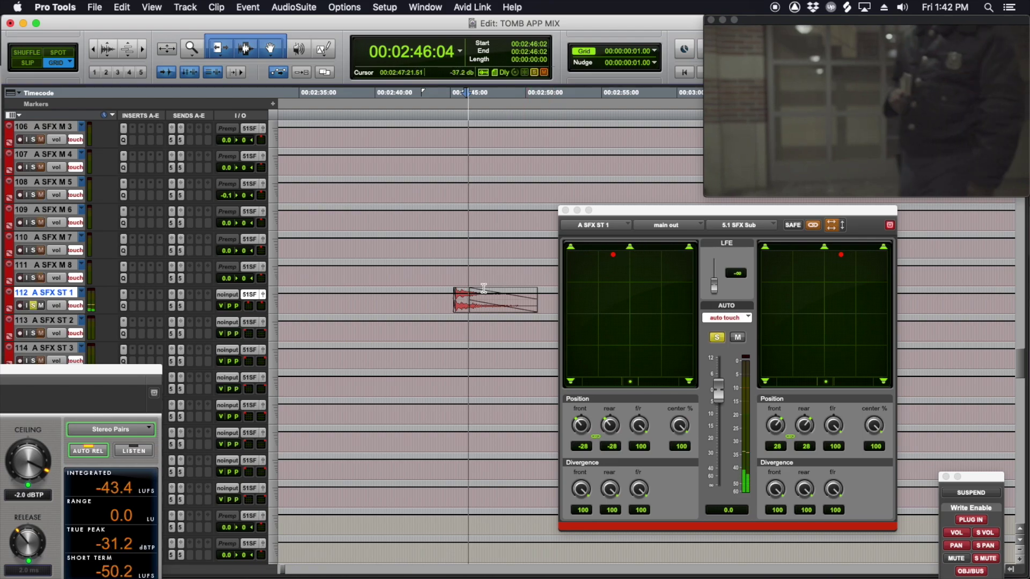
left_click(449, 302)
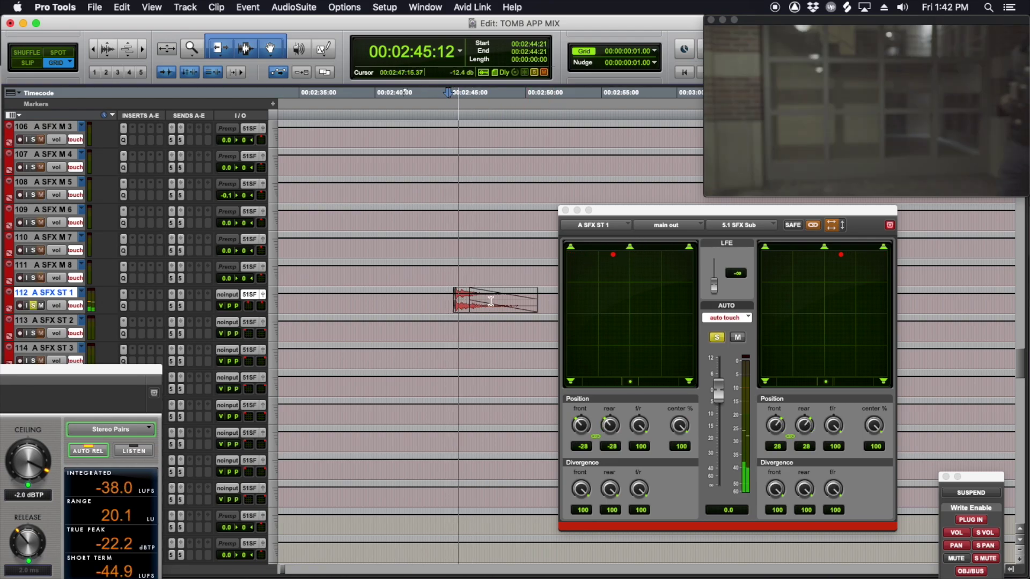
key("space")
Step: Unsolo A SFX ST 1, close its output window and play its clip in the mix from 00:02:44:23
key("shift+s")
left_click(458, 306)
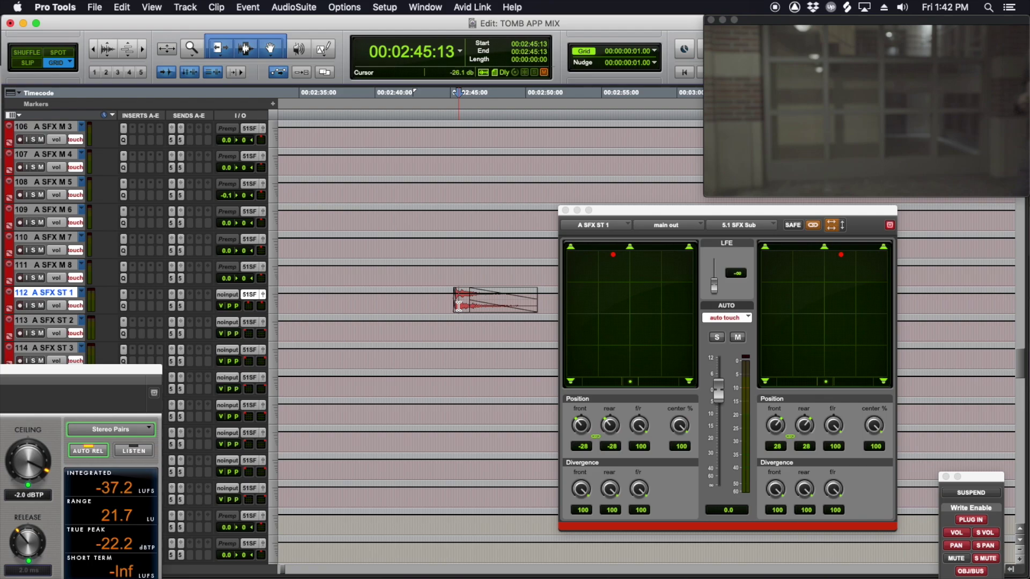
mouse_move(458, 304)
left_mouse_down()
mouse_move(450, 297)
mouse_move(461, 301)
left_mouse_up()
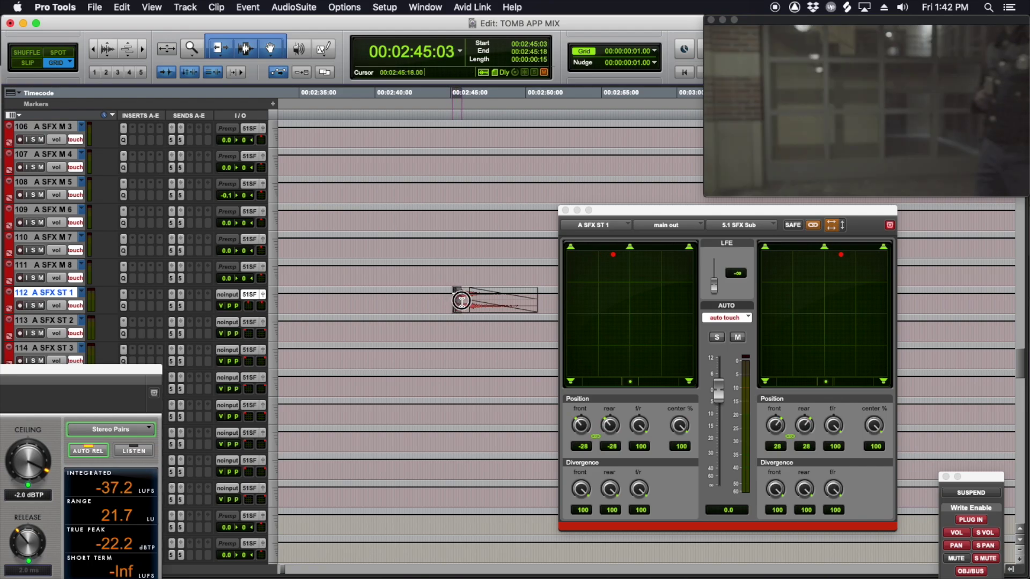
left_click(461, 302)
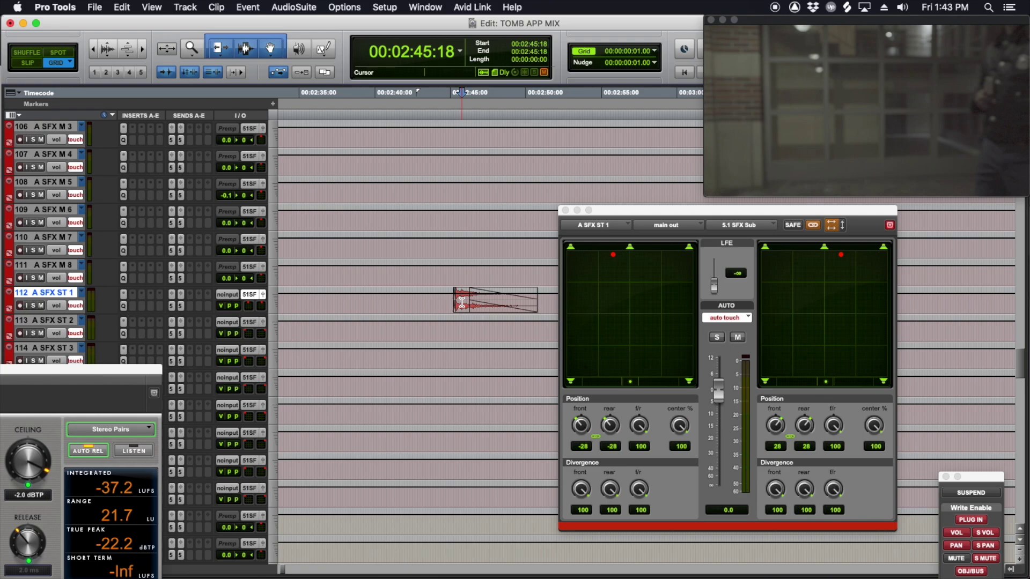
left_click(452, 301)
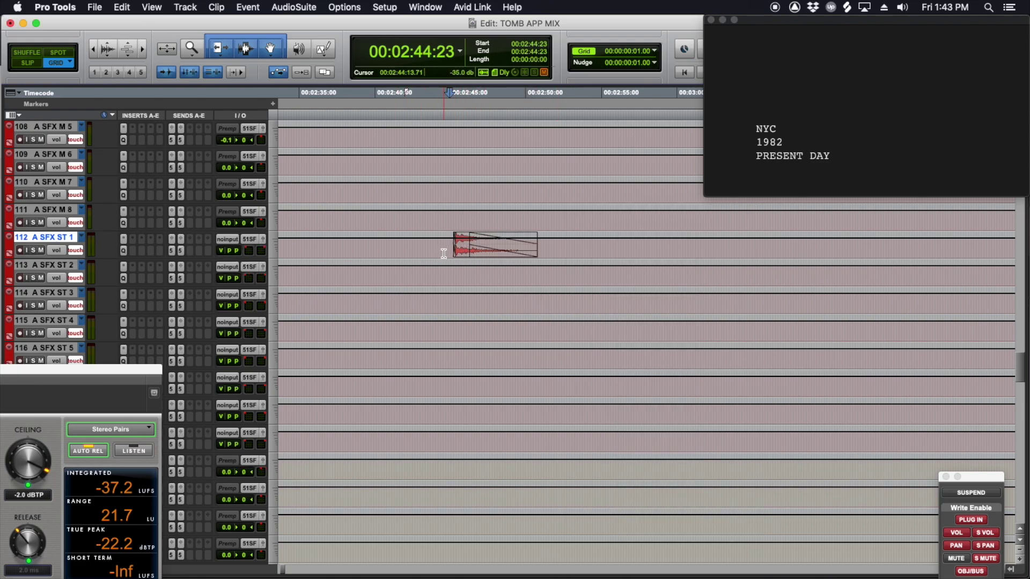
key("space")
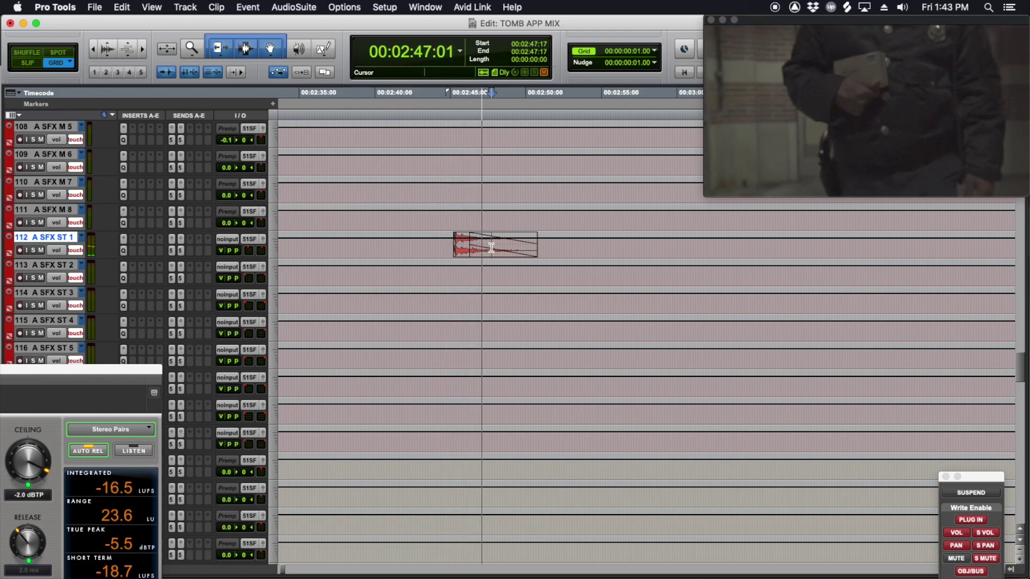
key("space")
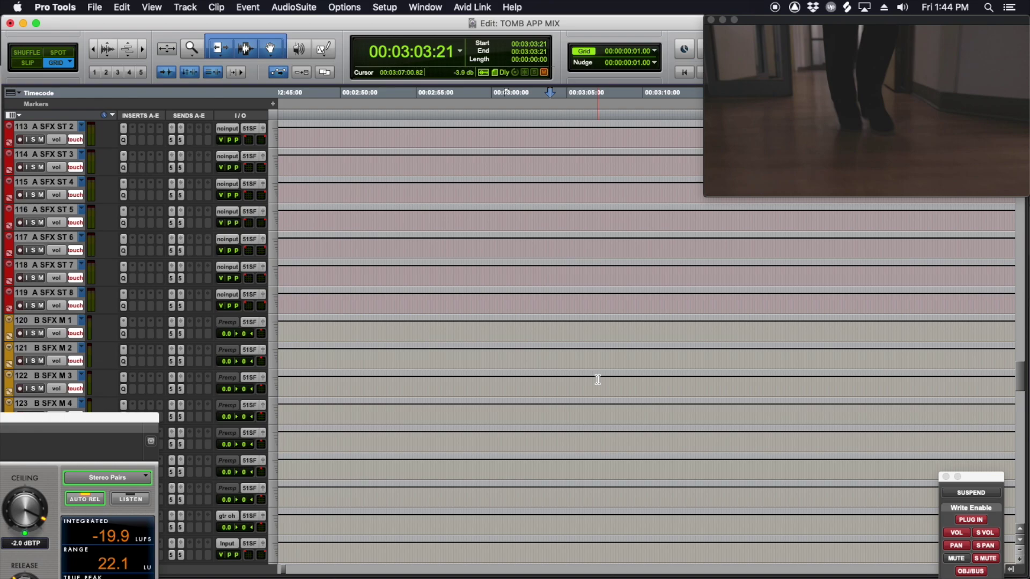
Step: Look through the session's tracks from the sound effects past foley, music and dialogue up to the VCA master tracks
scroll(598, 379, "up", 15)
key("r")
key("r")
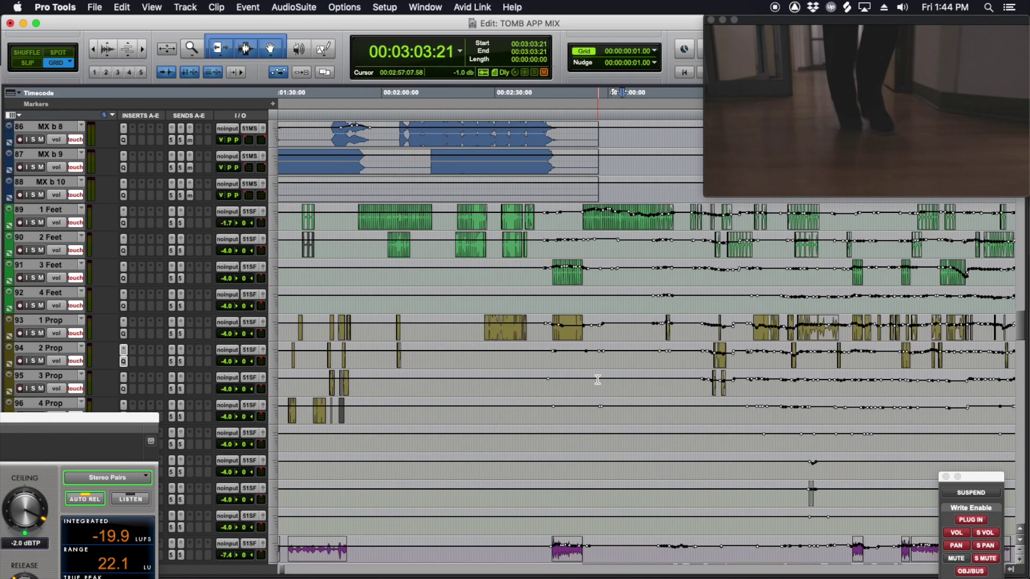
scroll(597, 380, "up", 6)
scroll(598, 380, "up", 7)
scroll(590, 370, "right", 3)
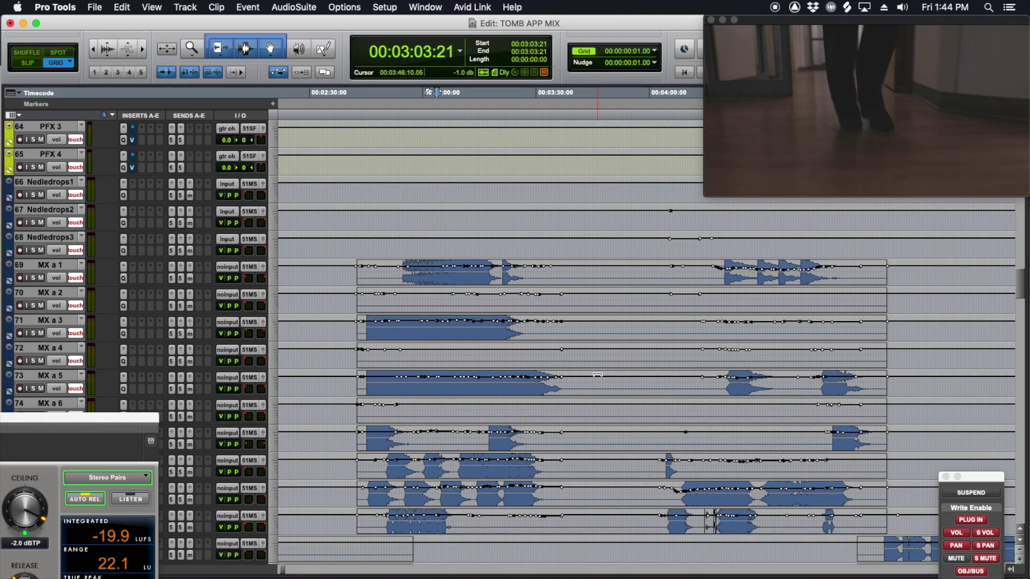
scroll(579, 353, "up", 7)
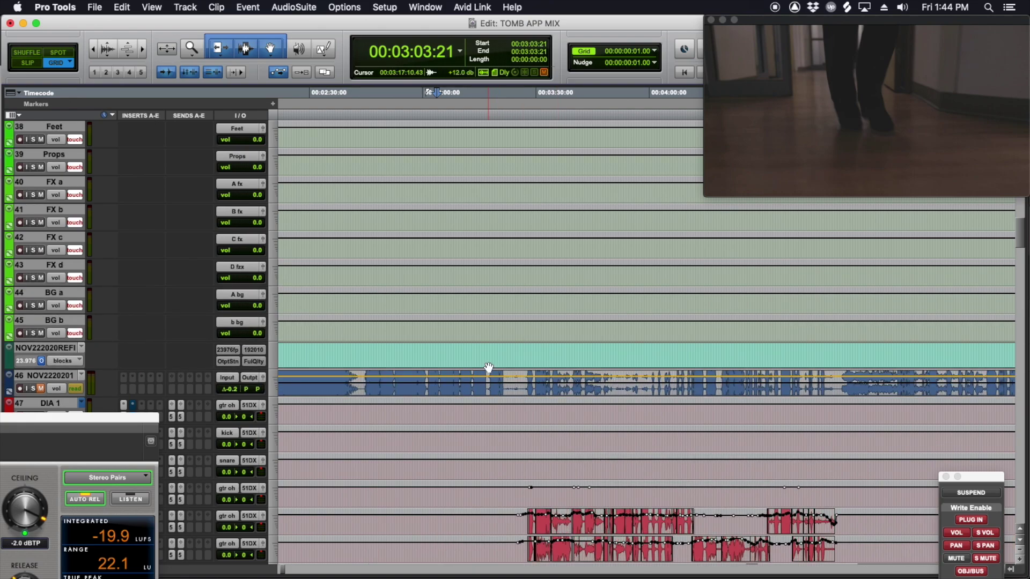
scroll(486, 367, "up", 4)
scroll(476, 279, "up", 2)
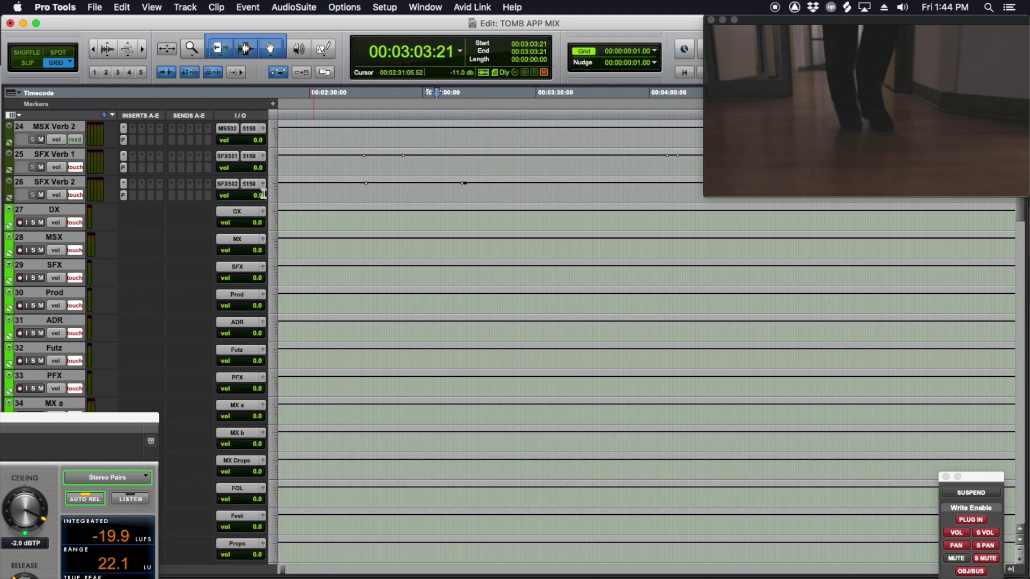
Step: Select the DX and MSX VCA masters in turn and review the music tracks governed by MSX
left_click(69, 211)
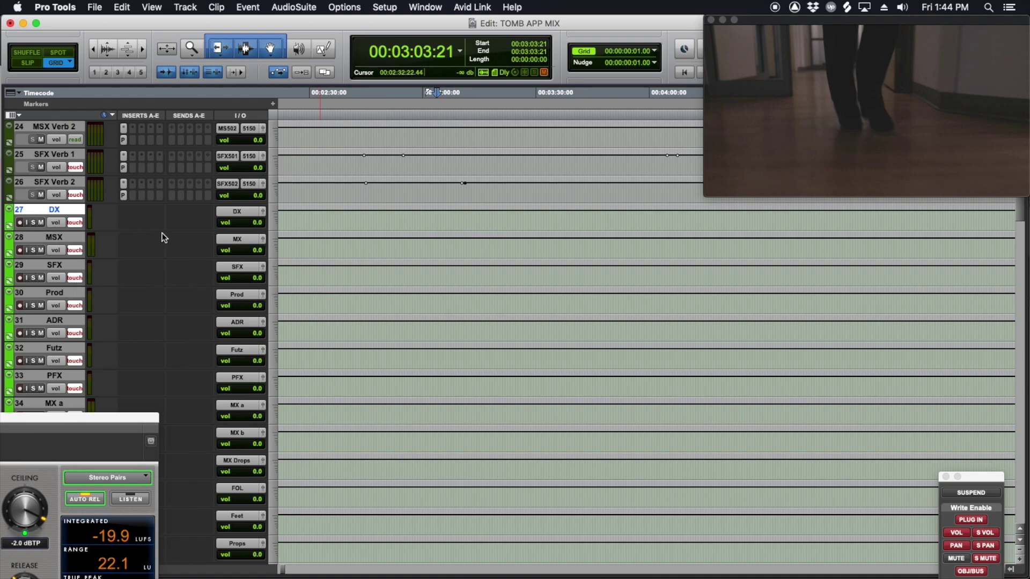
left_click(61, 239)
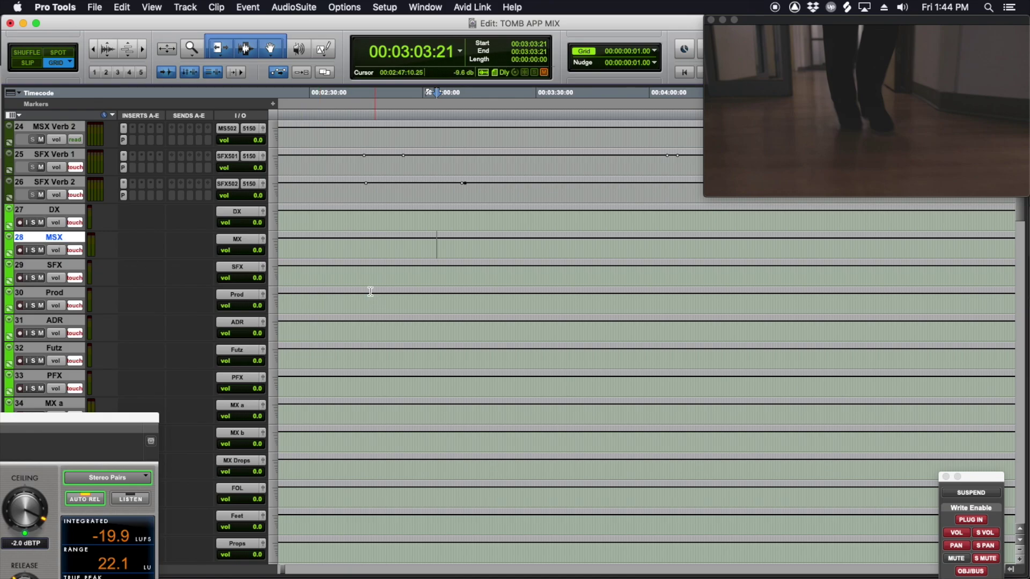
scroll(368, 291, "down", 15)
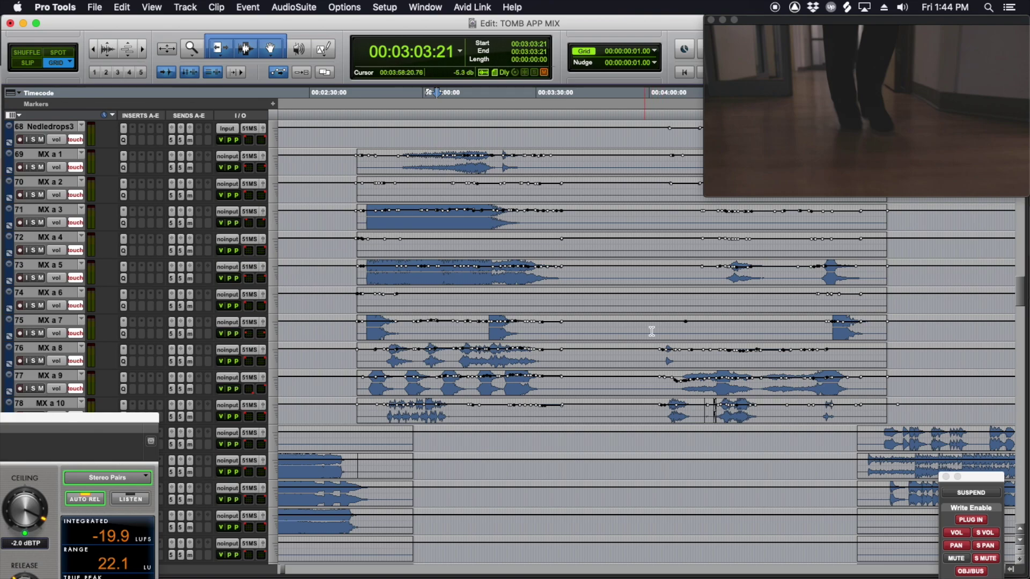
scroll(527, 300, "up", 15)
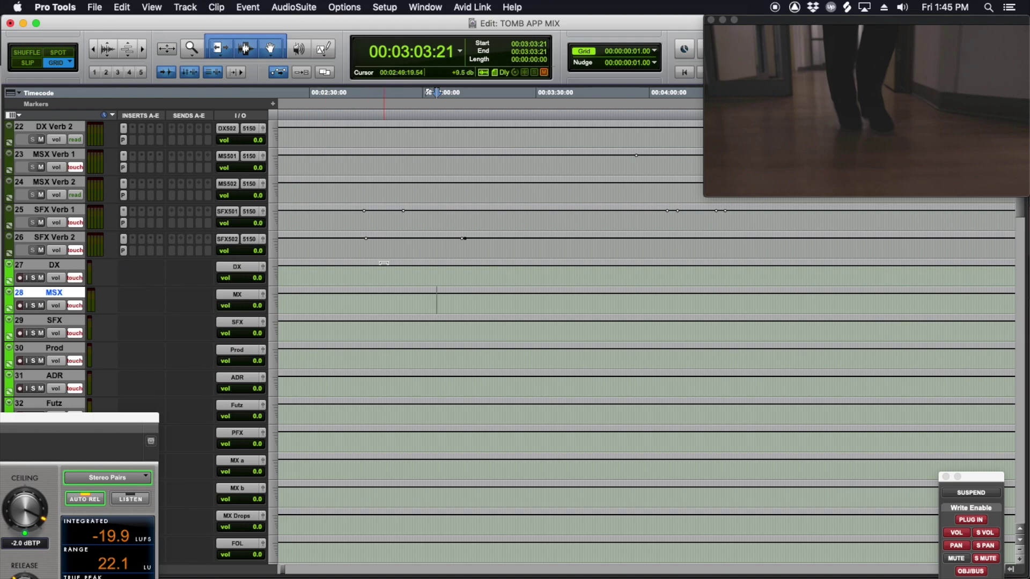
scroll(603, 304, "down", 1)
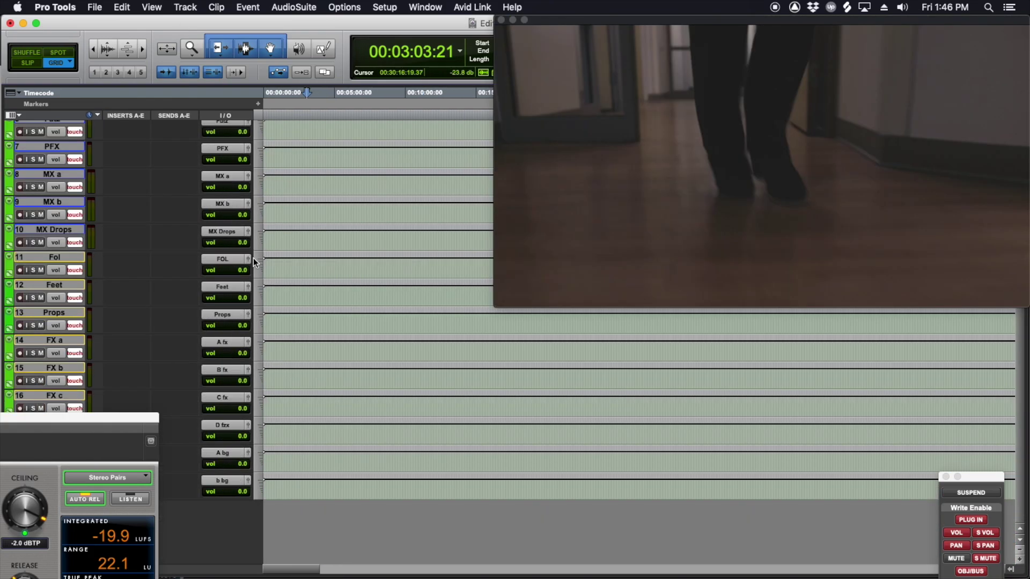
Step: Open the track list, show the 5.1 Printmaster Aux track above the VCA masters and increase its height
scroll(347, 208, "up", 6)
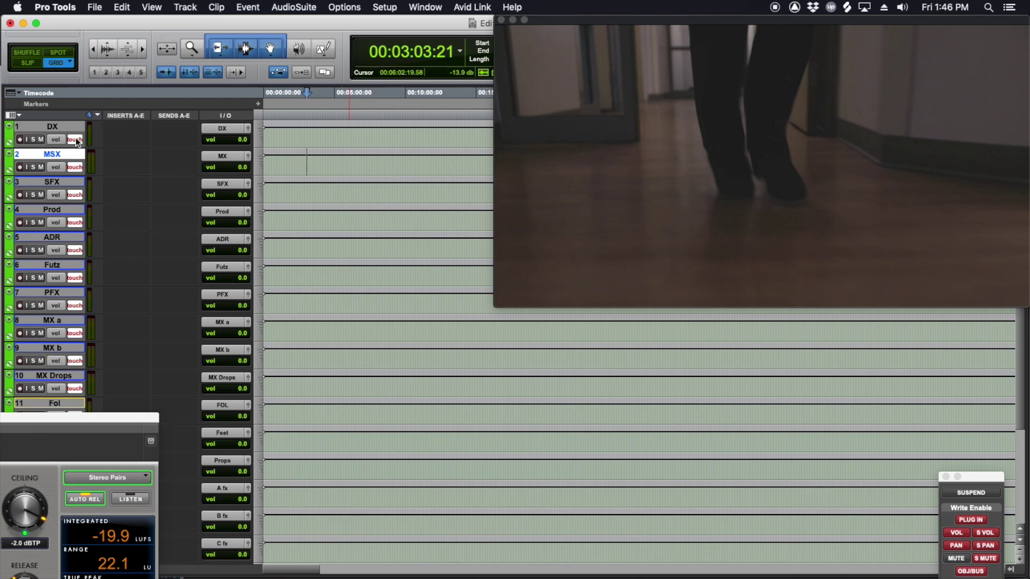
left_click_drag(86, 418, 488, 459)
left_click(8, 571)
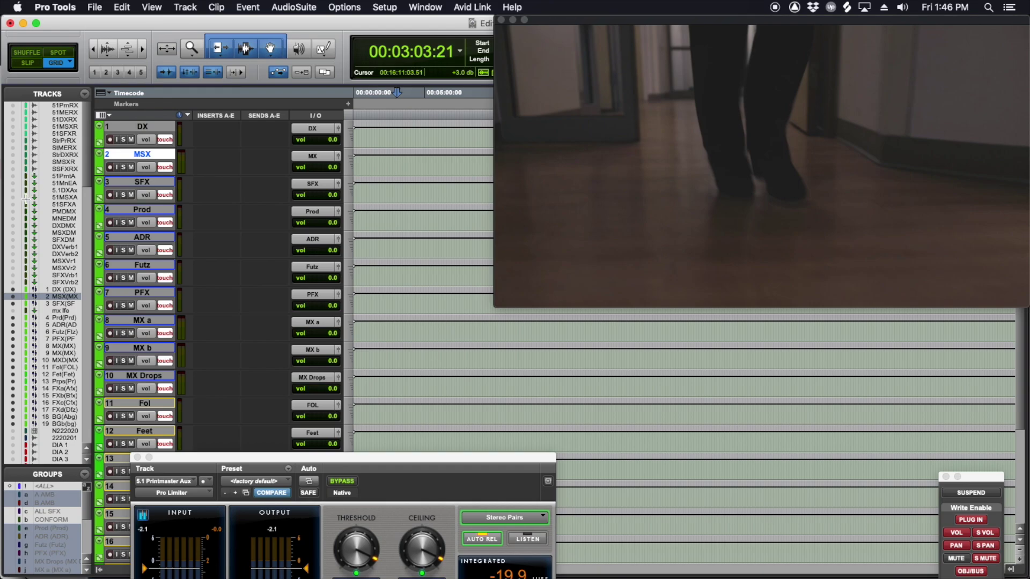
left_click(14, 175)
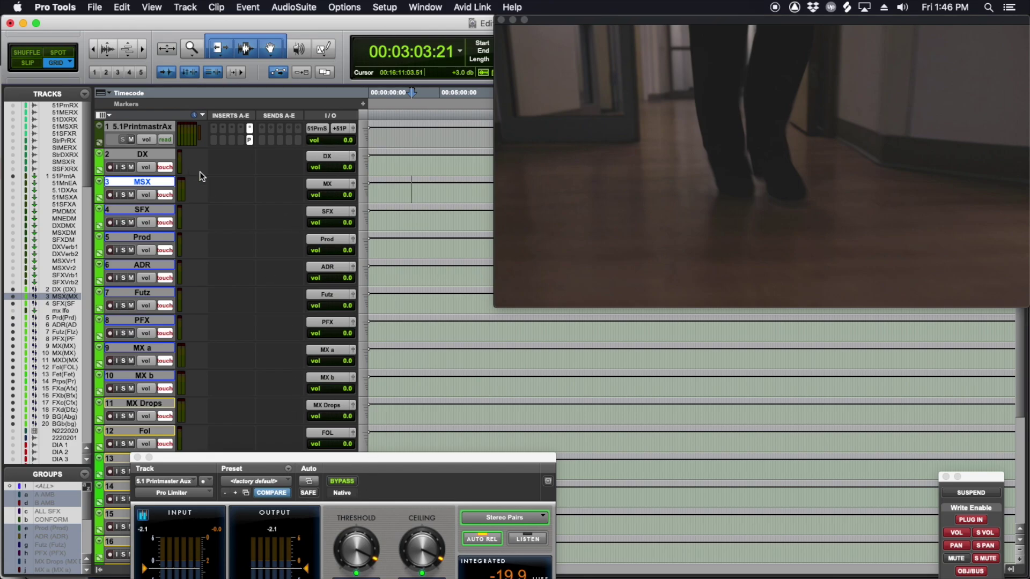
left_click_drag(205, 148, 204, 220)
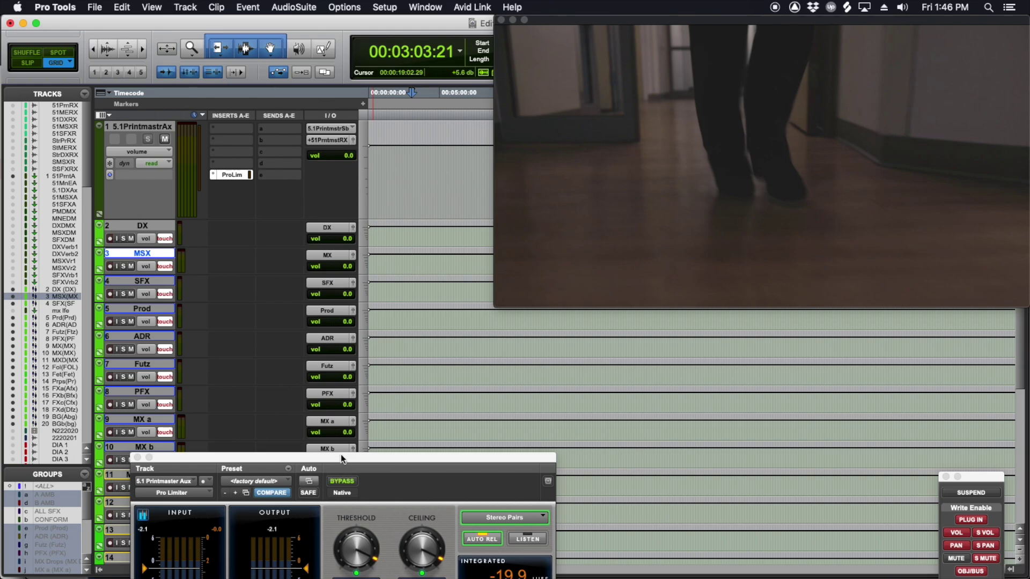
Step: Ride the DX, MSX and SFX VCA volumes during playback up to about 00:04:51:10, keeping the Pro Limiter's loudness meters in view
left_click_drag(340, 454, 14, 362)
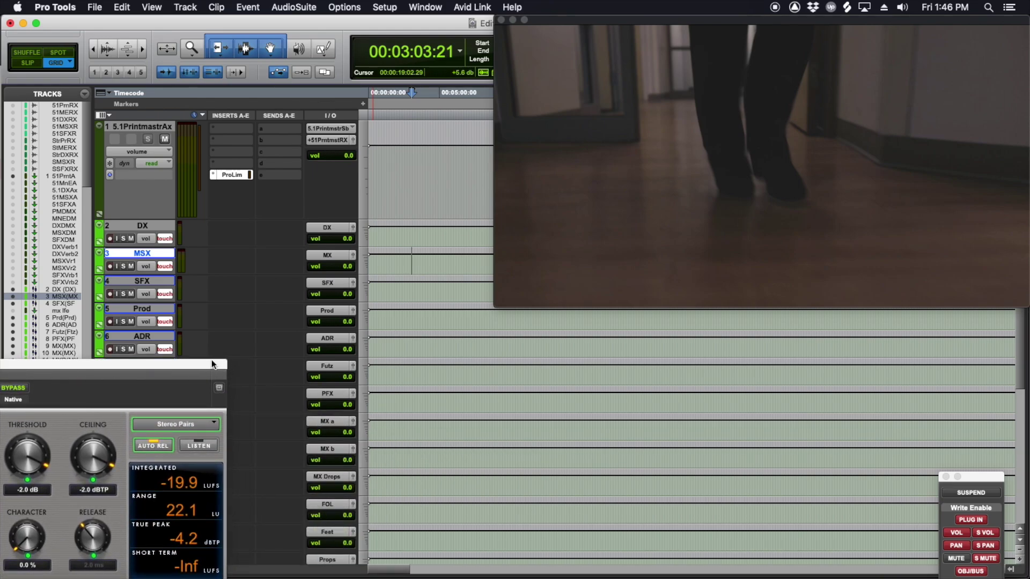
left_click_drag(212, 365, 67, 250)
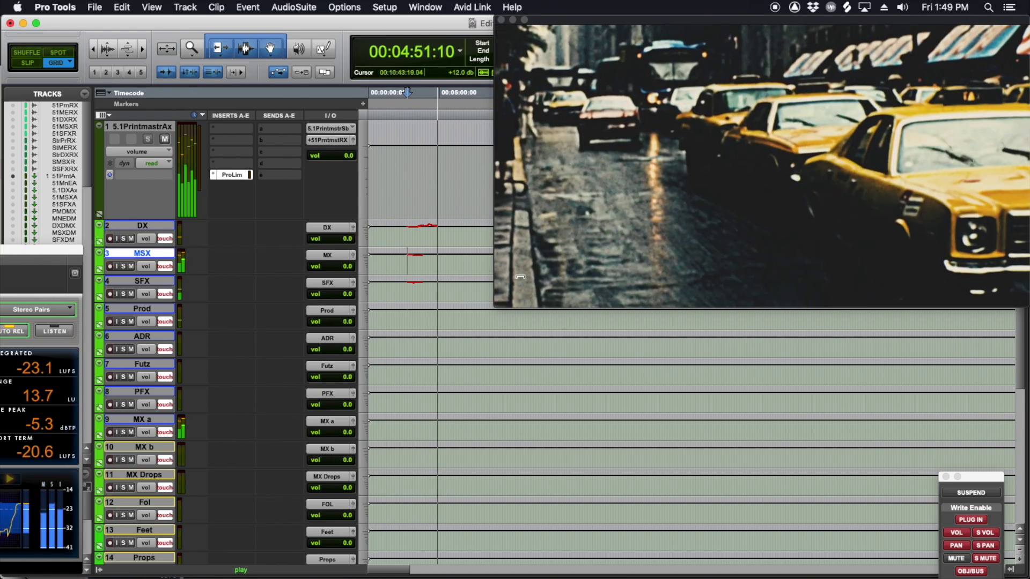
key("space")
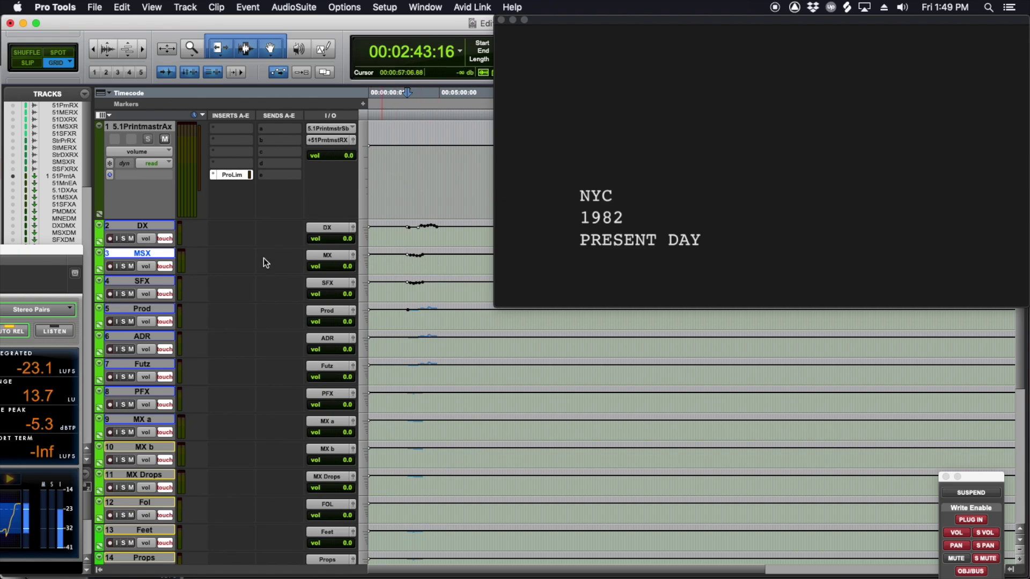
Step: Select the DX VCA master and examine the Pro Limiter's loudness readings and graph for the pass
left_click(140, 226)
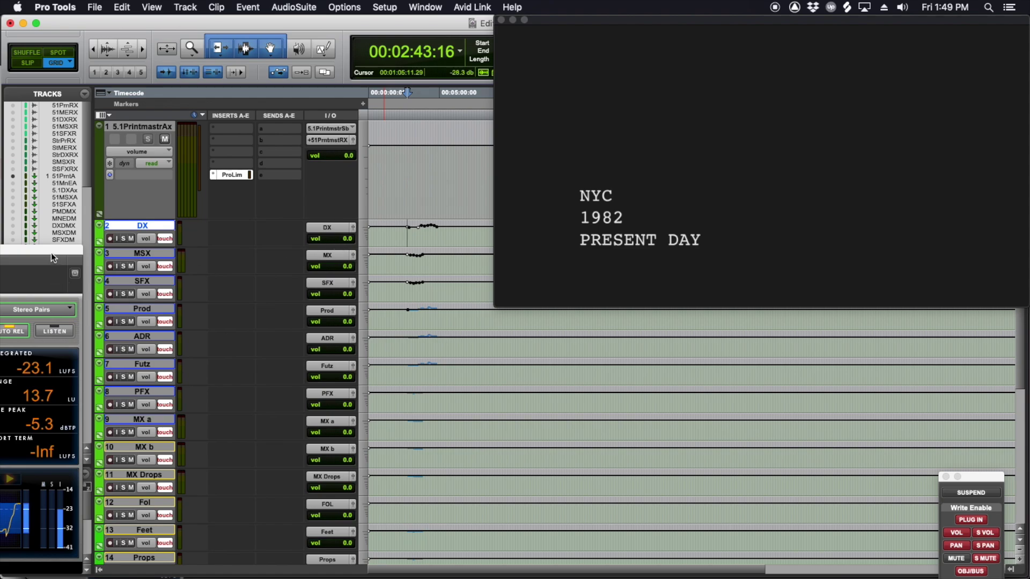
left_click_drag(54, 251, 375, 236)
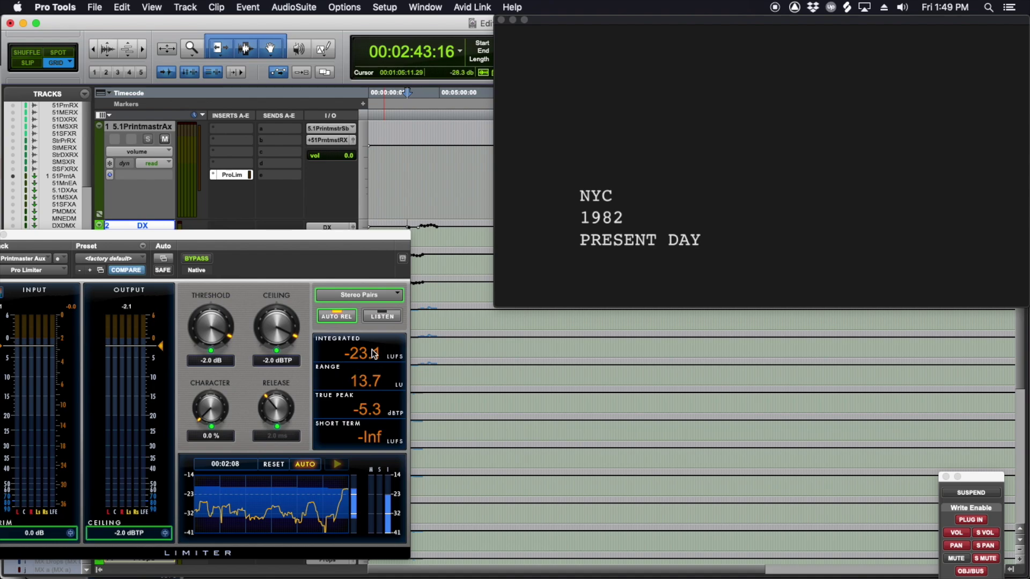
left_click(388, 236)
left_click_drag(388, 236, 158, 268)
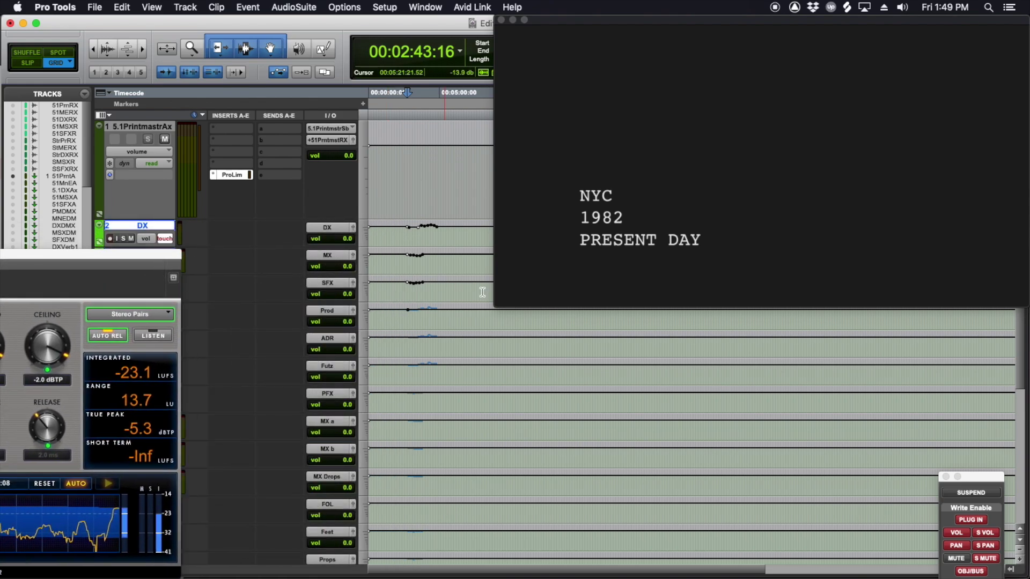
Step: Play the mix from 00:03:08:05 with the VCA rides while checking the printmaster loudness
scroll(376, 260, "down", 3)
scroll(376, 260, "up", 3)
left_click(412, 236)
key("space")
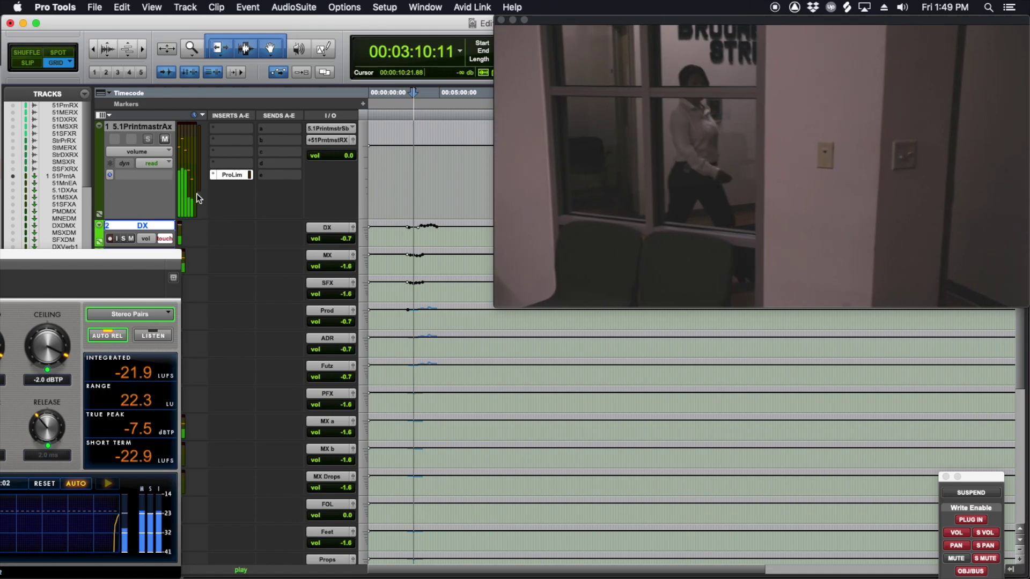
key("space")
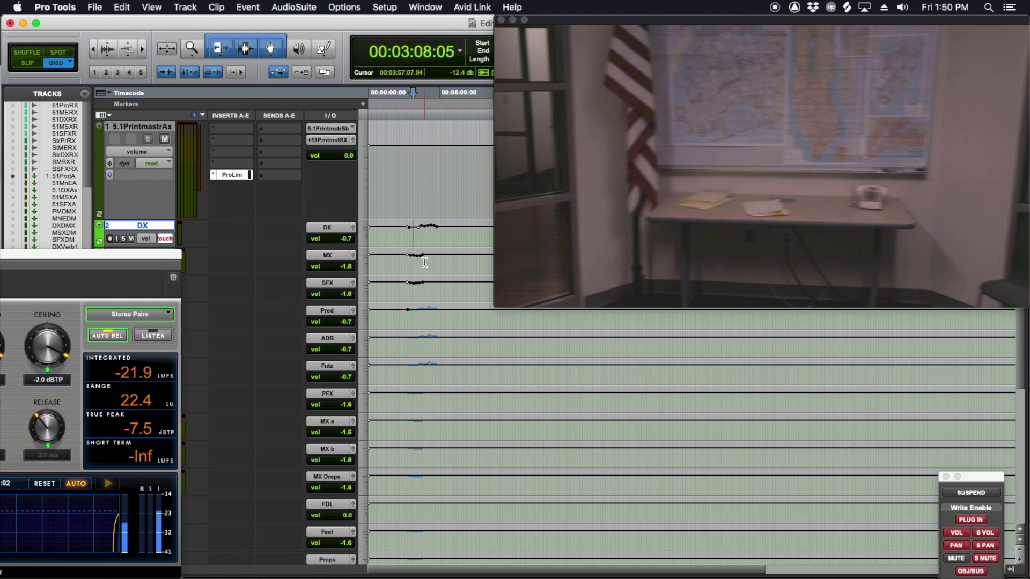
Step: Play the mix from 00:04:16:10 in the dialogue scene to check the DX VCA ride
scroll(455, 264, "down", 5)
scroll(455, 264, "up", 5)
left_click(425, 235)
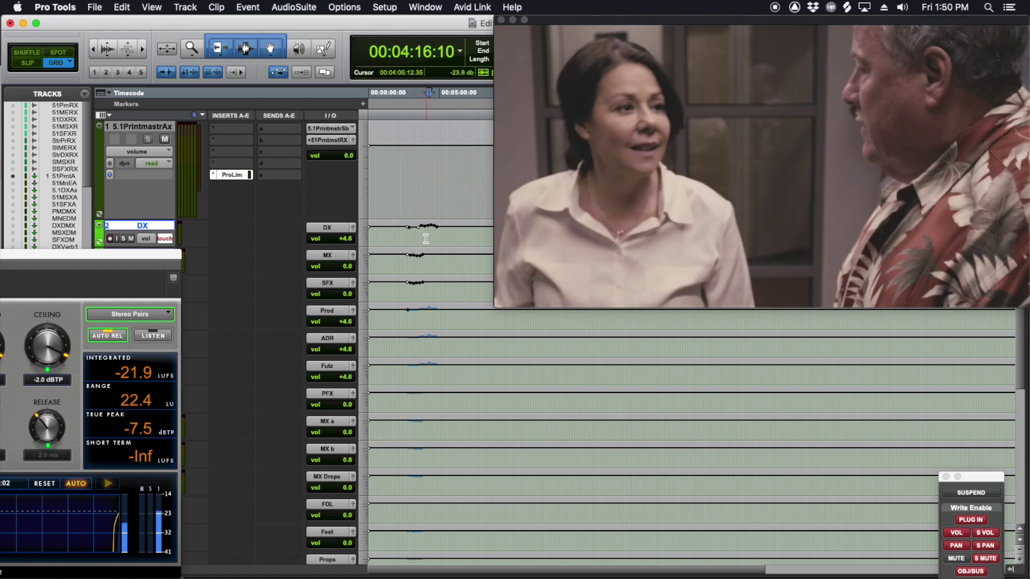
scroll(427, 241, "right", 5)
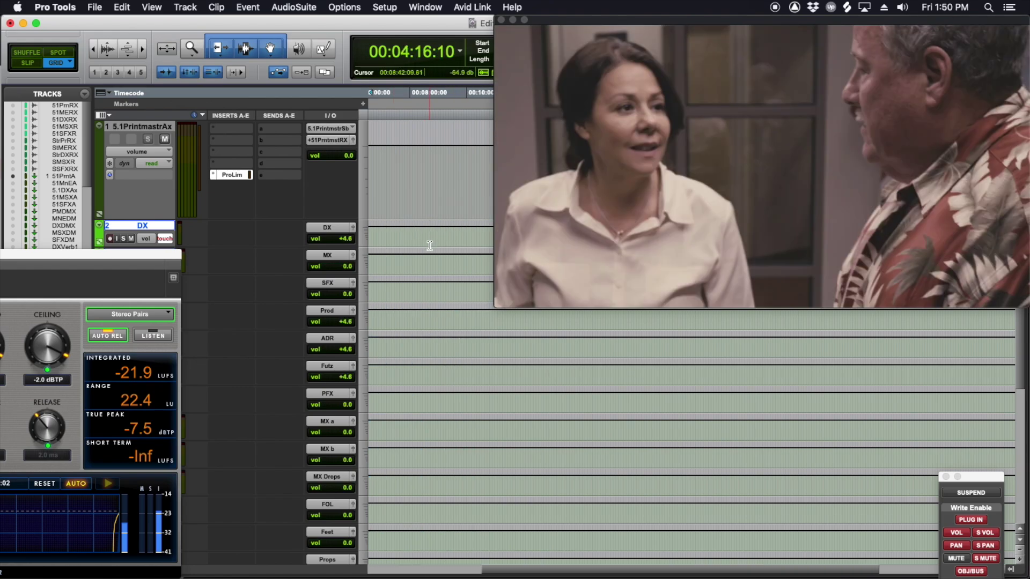
key("space")
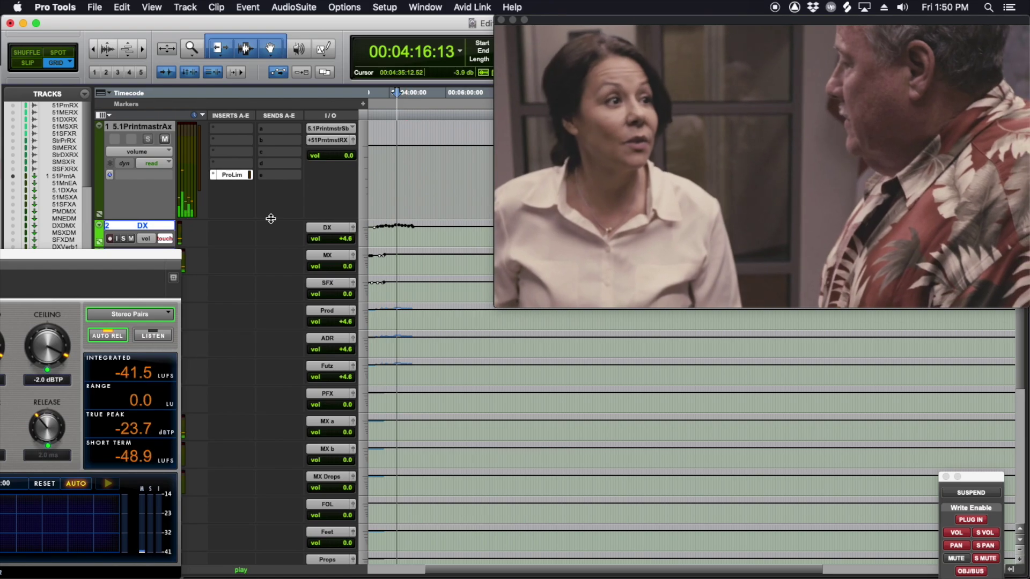
Step: Play the mix from 00:03:53:06 while checking the printmaster loudness
left_click(385, 240)
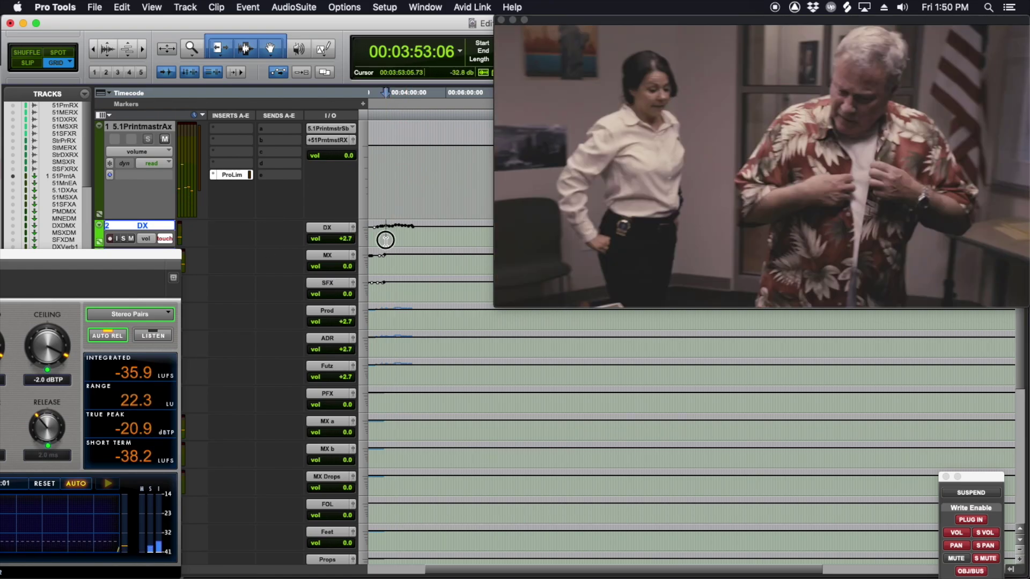
key("space")
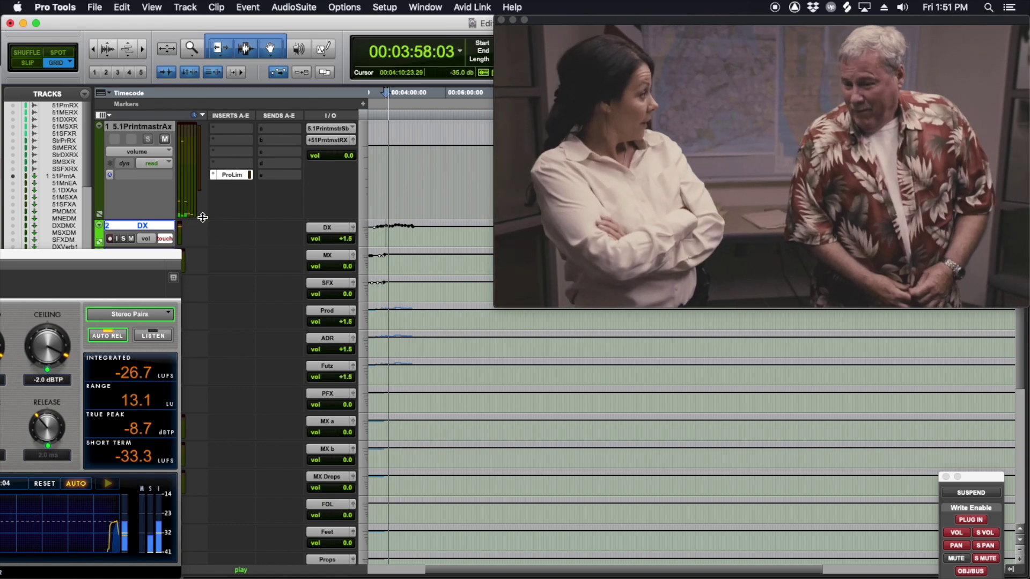
key("space")
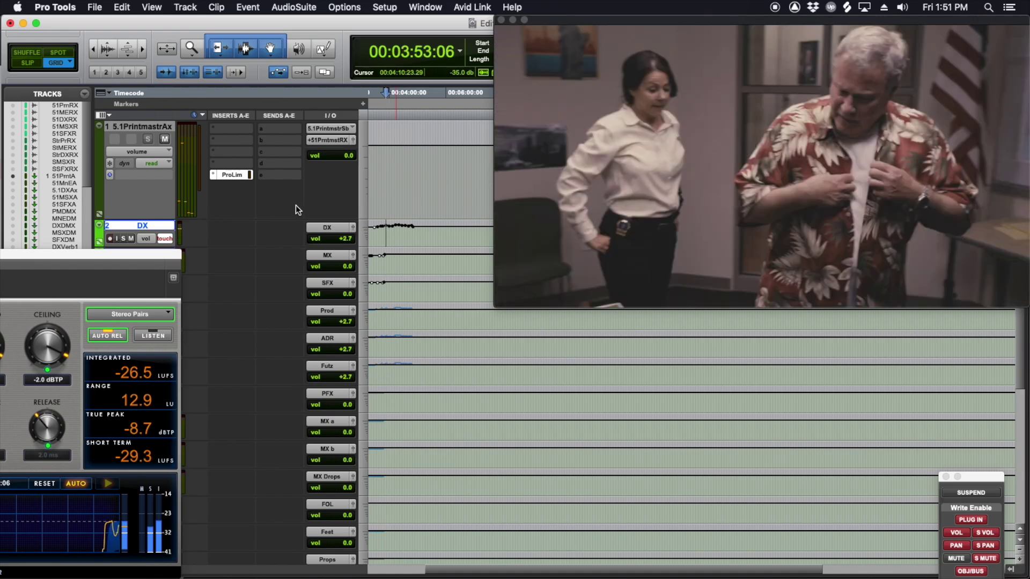